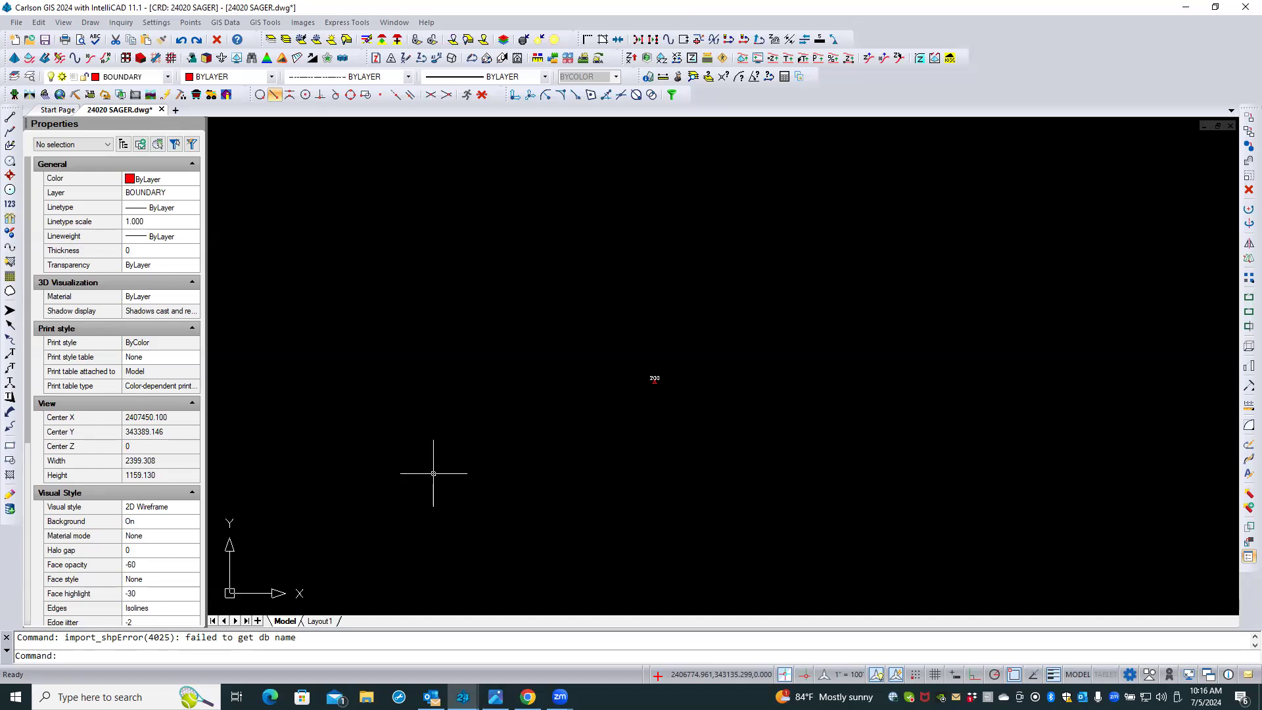
pyautogui.click(447, 398)
pyautogui.click(408, 381)
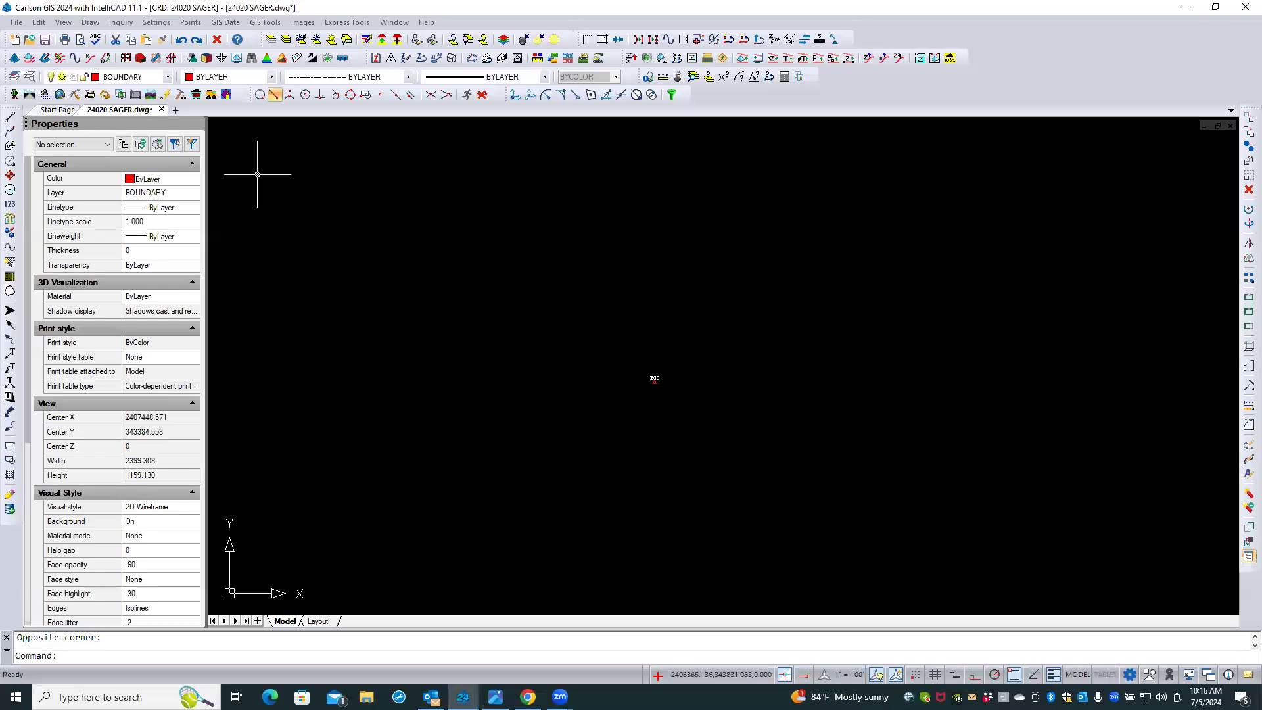
pyautogui.click(268, 170)
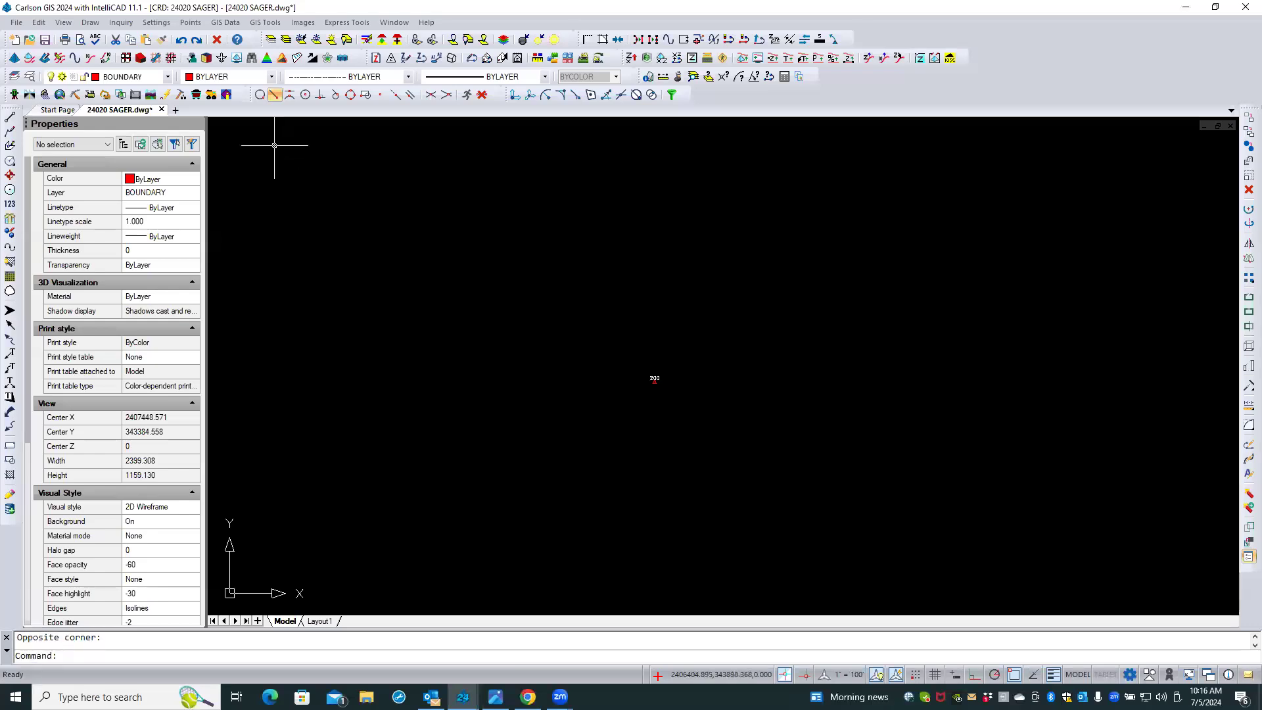
# Start an ESRI SHP import and switch the file selection to the Berkeley Co WV 2ft Contours Ctr_shpfiles folder
pyautogui.click(225, 22)
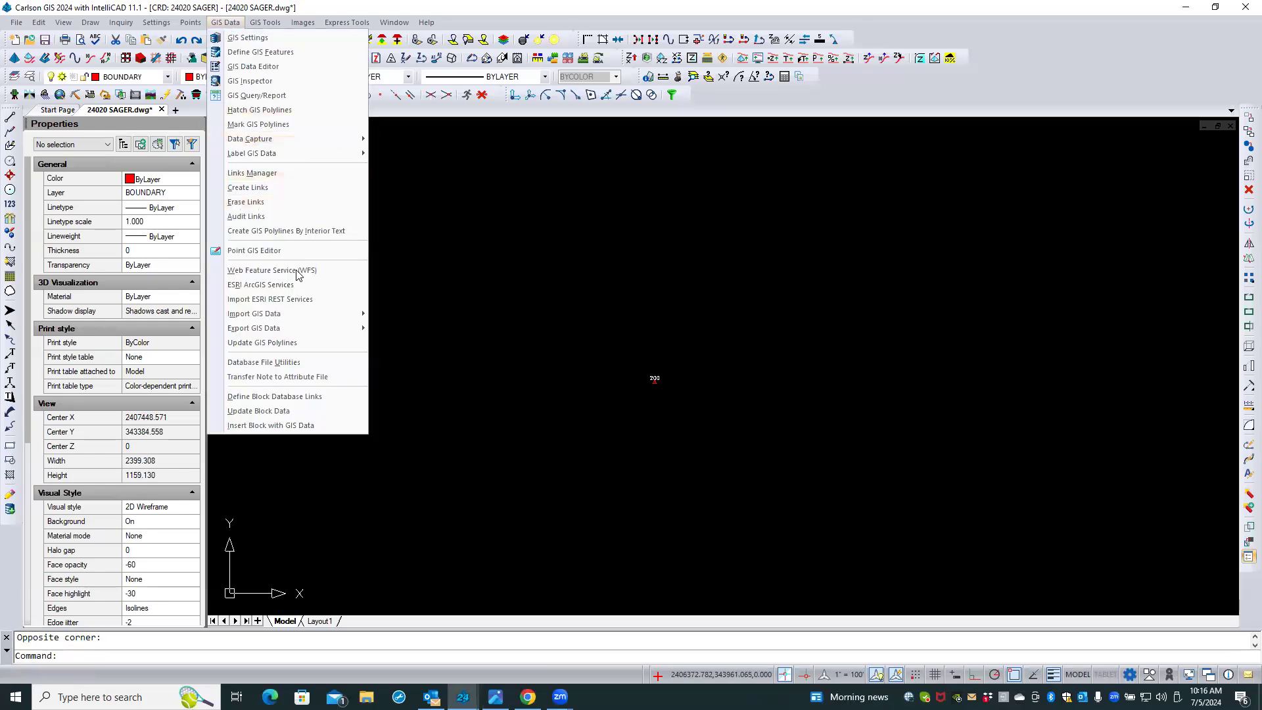
pyautogui.moveTo(303, 321)
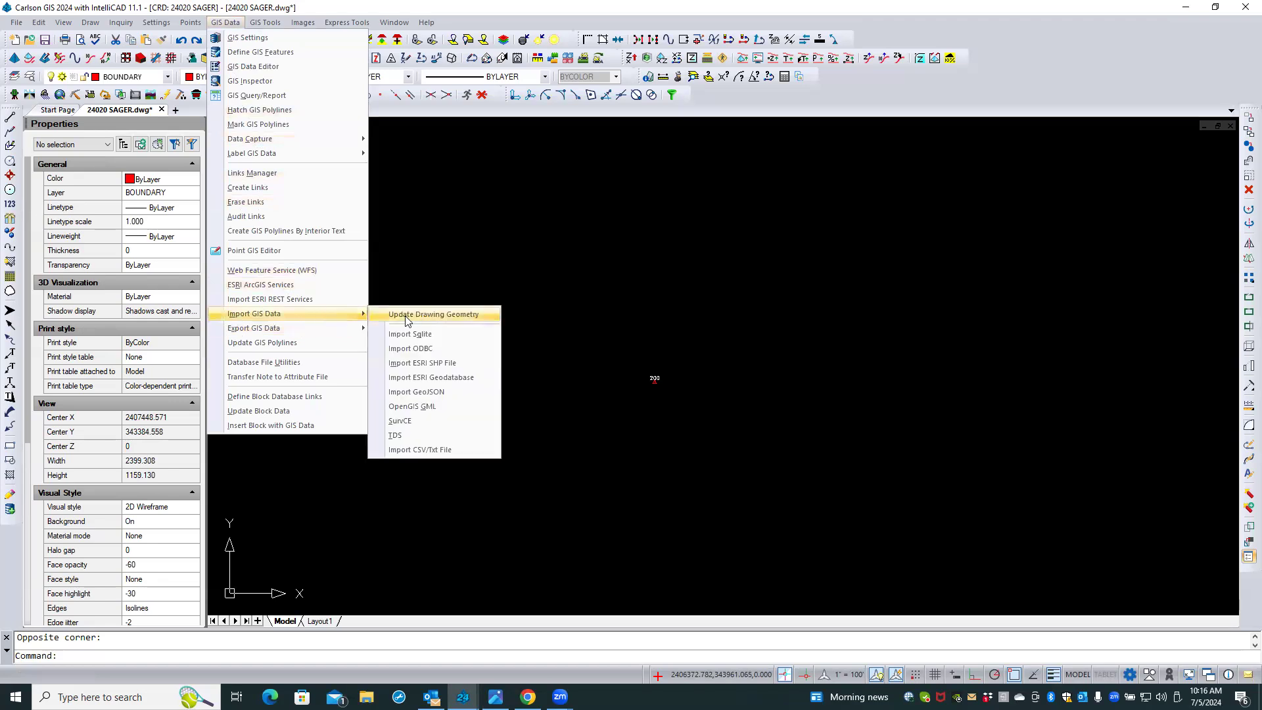
pyautogui.click(422, 364)
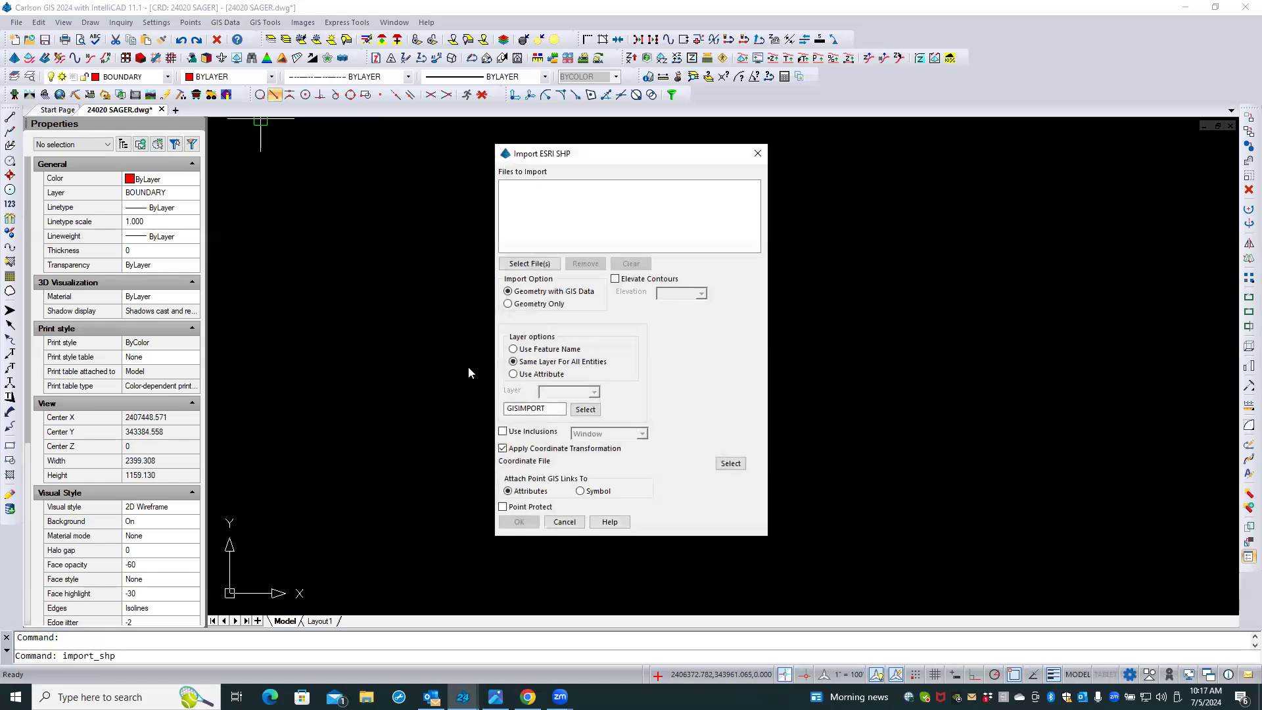
pyautogui.click(542, 265)
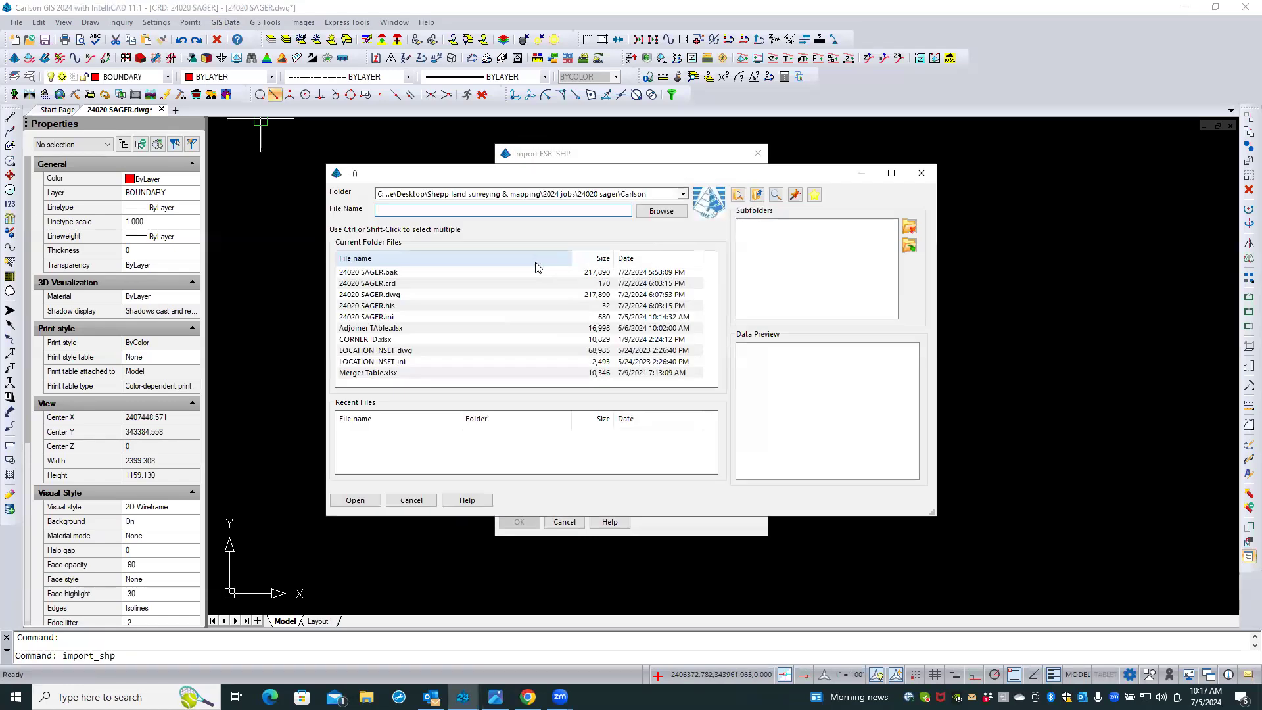
pyautogui.click(681, 194)
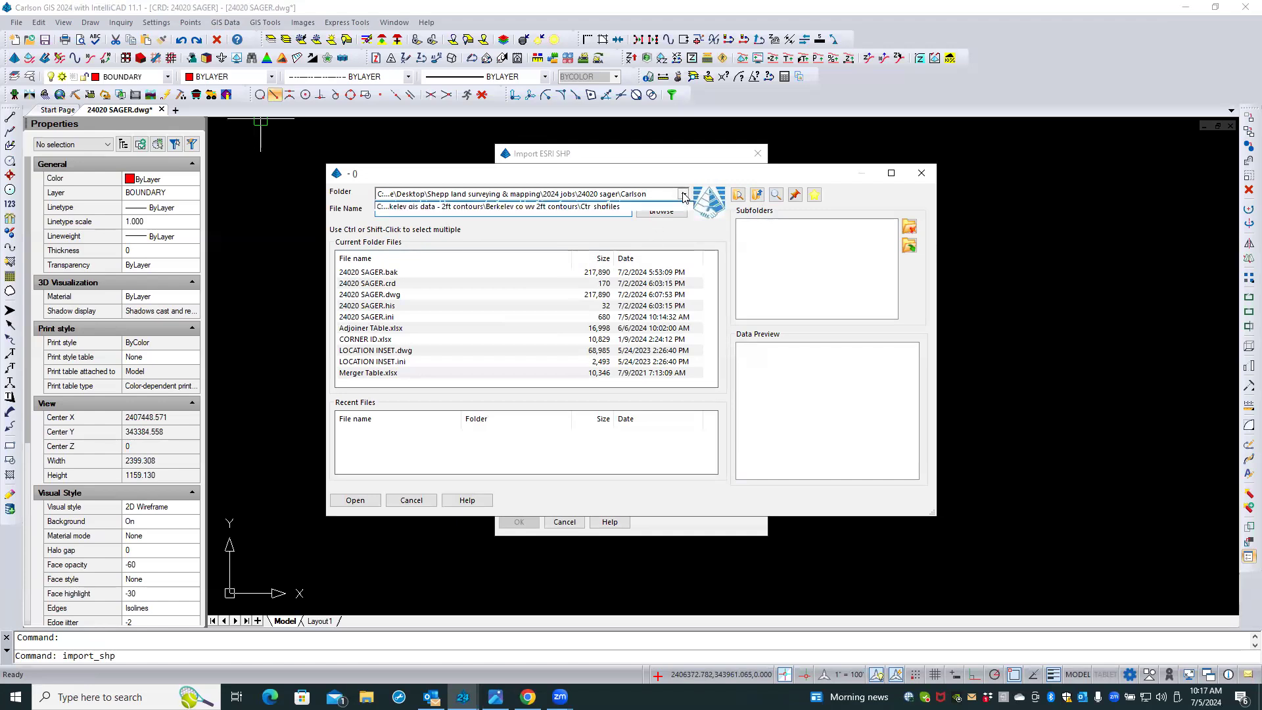
pyautogui.click(613, 215)
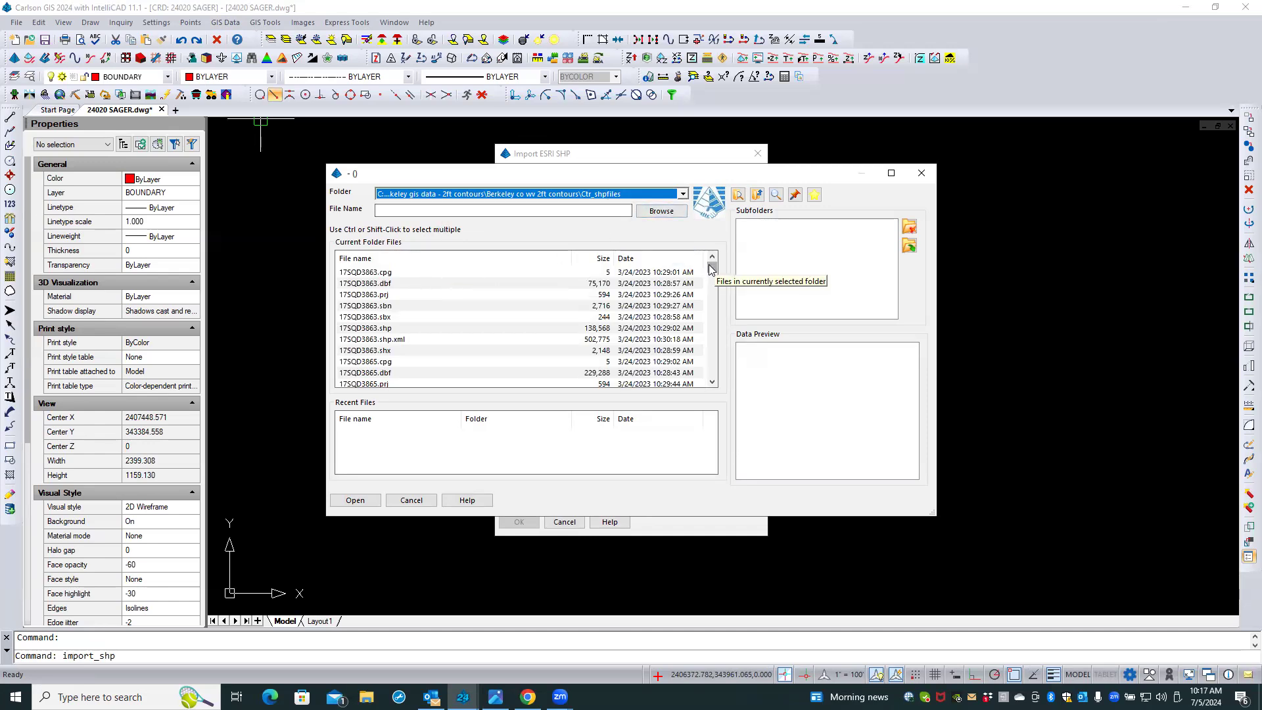
# Try to import Berkeley_TileIndex.shp as geometry with GIS data on layer GISIMPORT with coordinate transformation, assigning no point ID or elevation attributes
pyautogui.moveTo(711, 270); pyautogui.dragTo(715, 377)
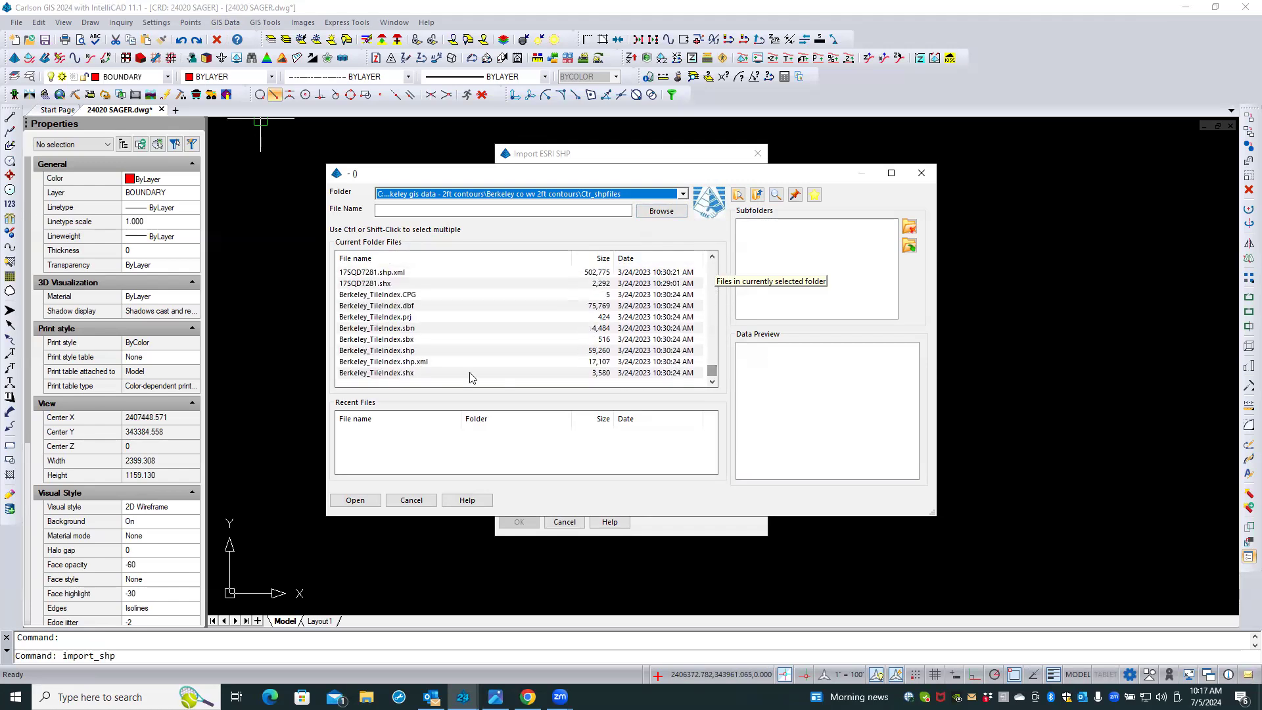
pyautogui.click(387, 351)
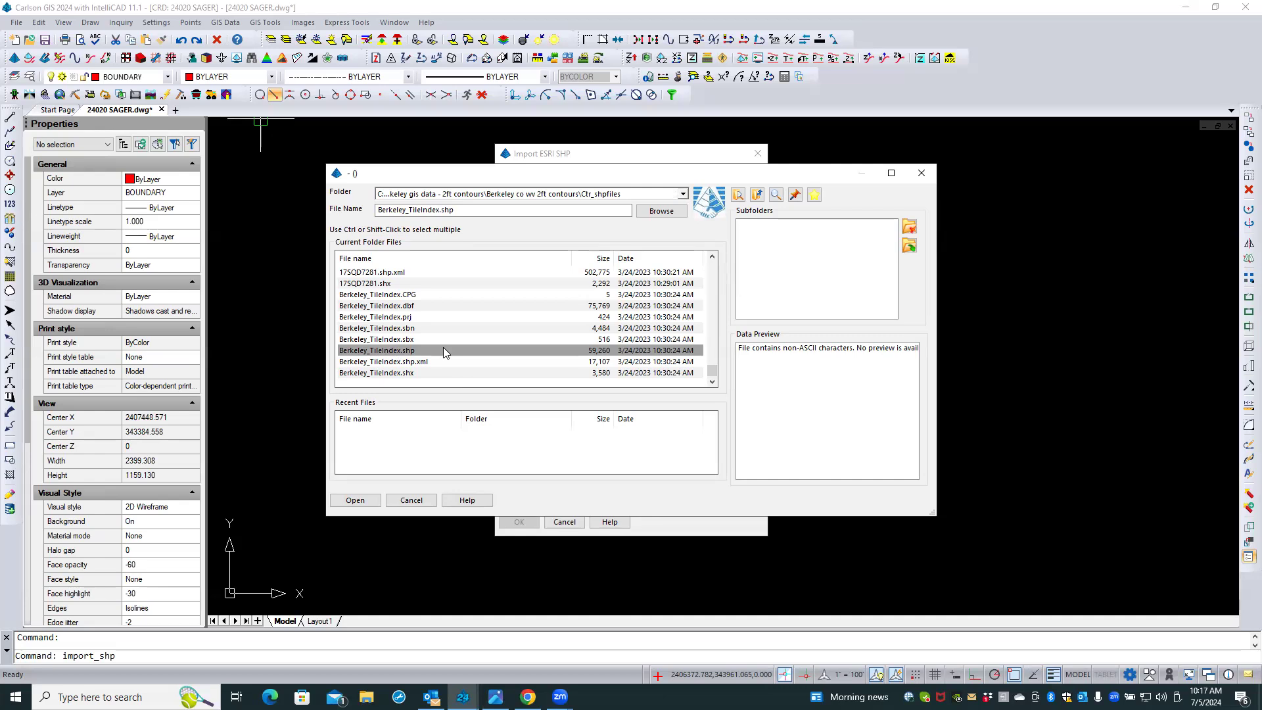
pyautogui.click(359, 501)
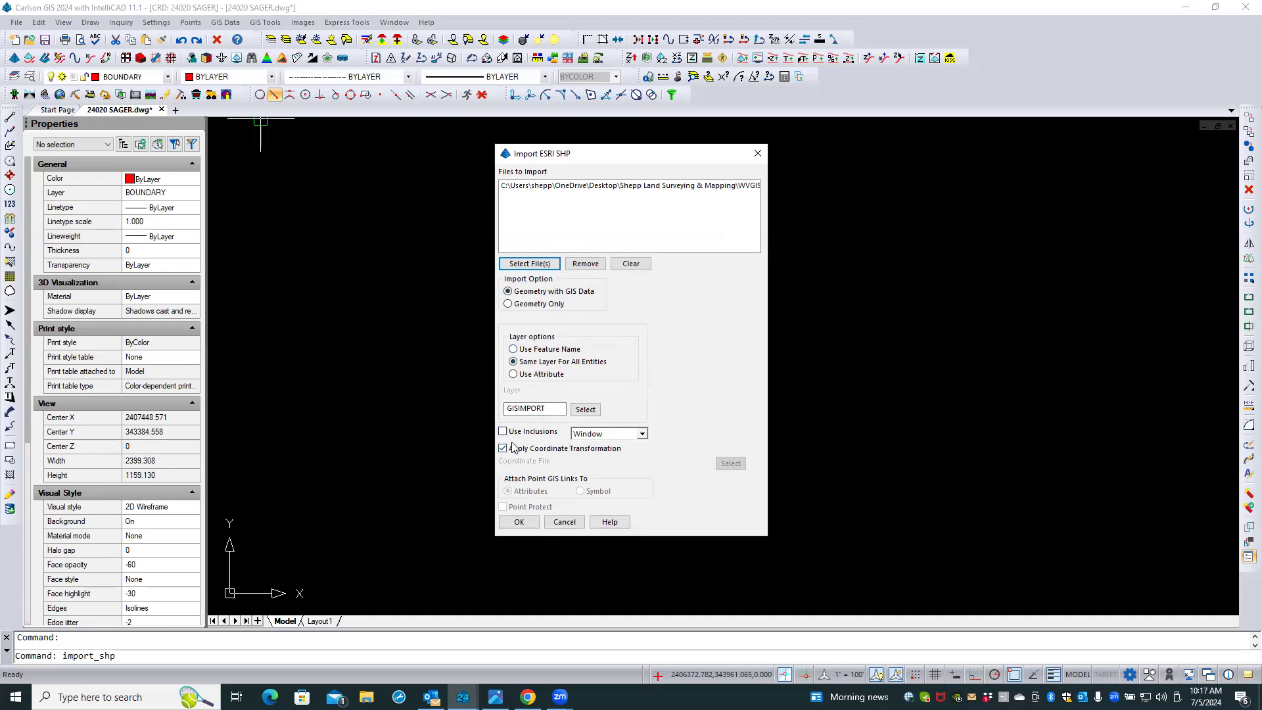
pyautogui.click(526, 522)
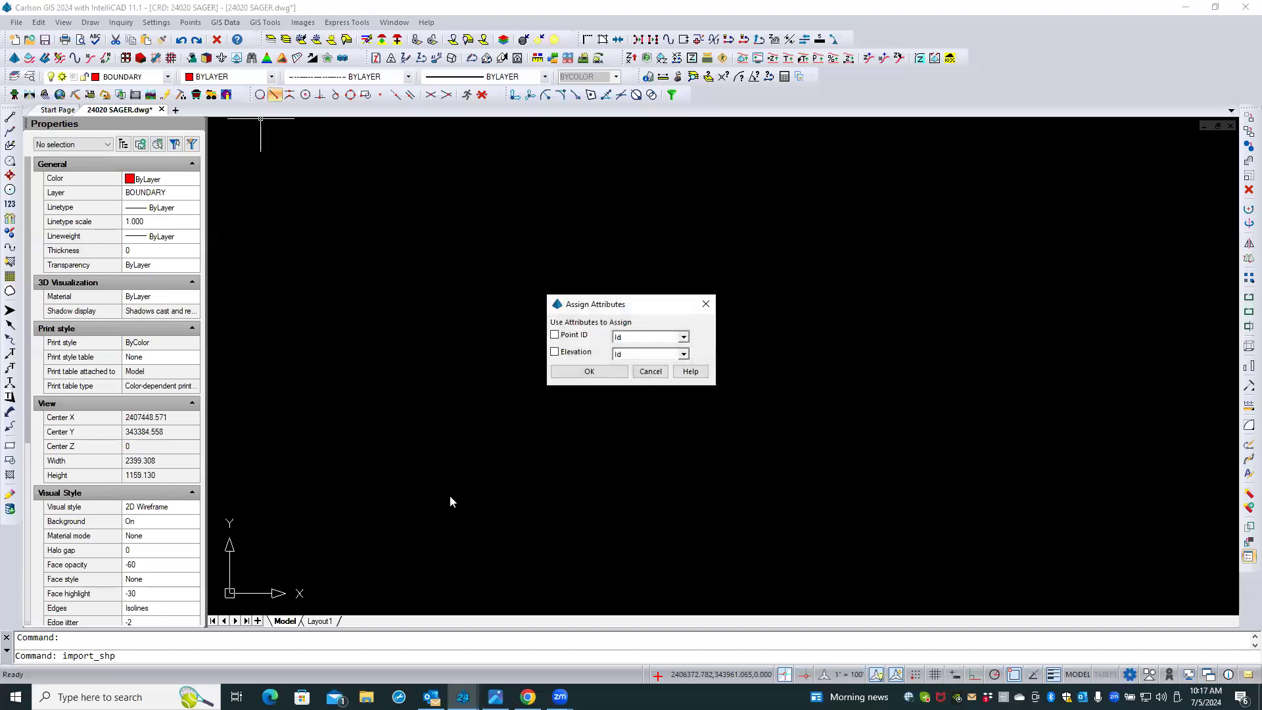
pyautogui.click(579, 371)
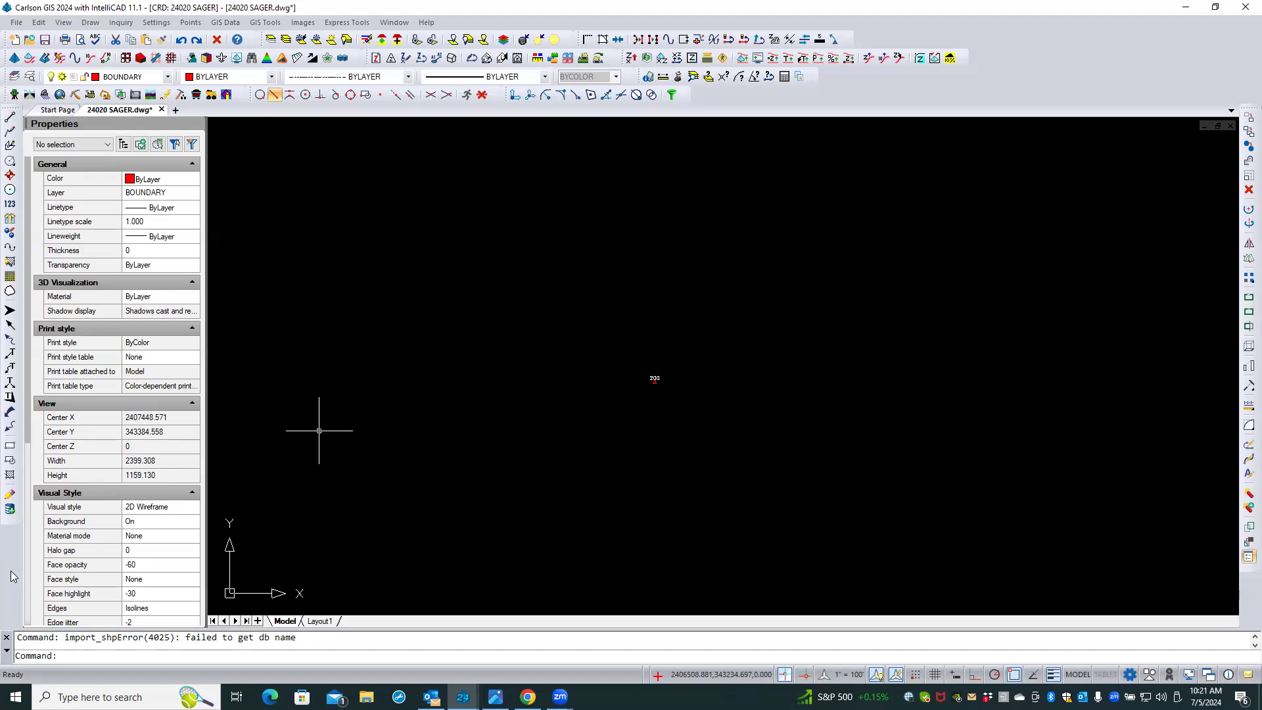
pyautogui.click(578, 332)
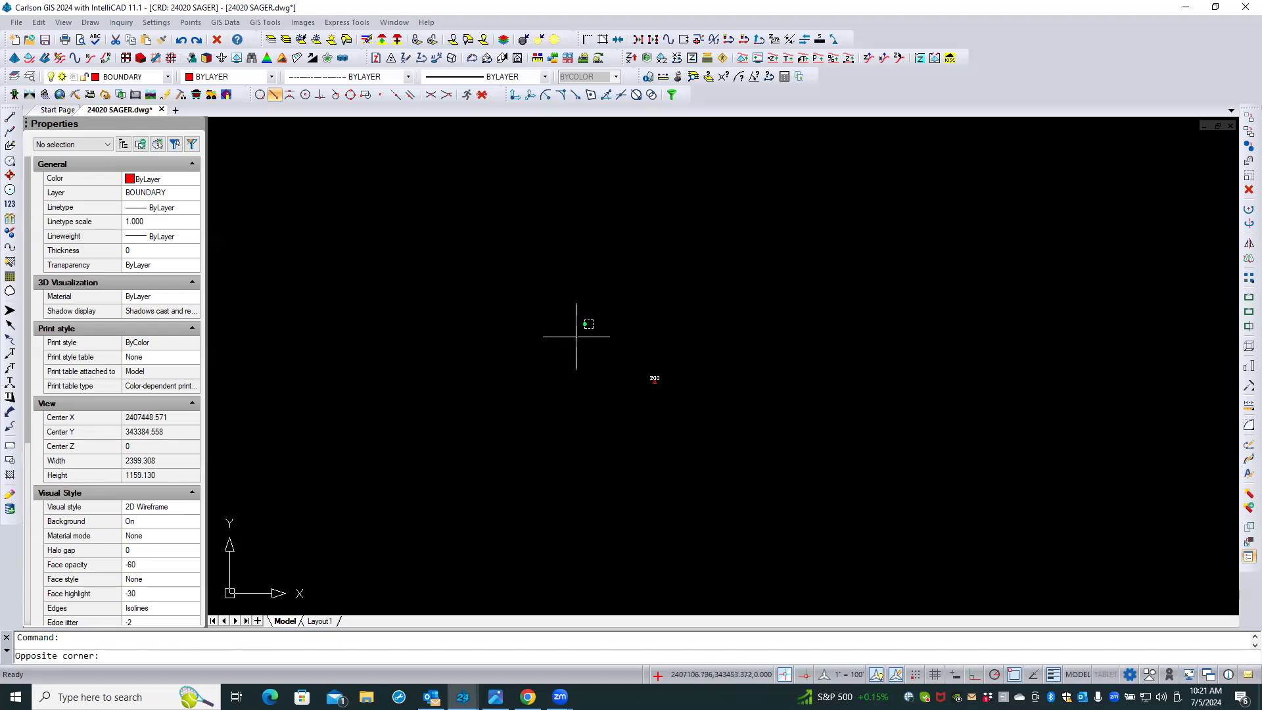
pyautogui.click(480, 309)
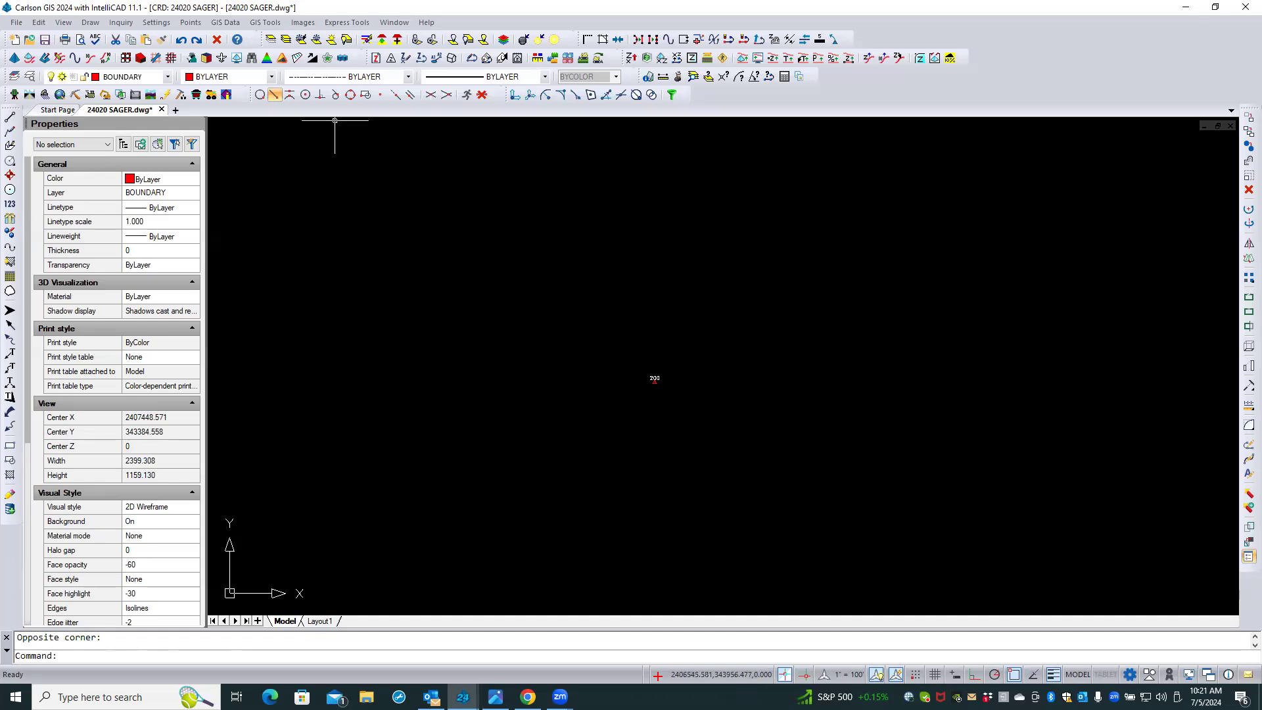
# Start the ESRI SHP import again and open its file selection
pyautogui.click(236, 25)
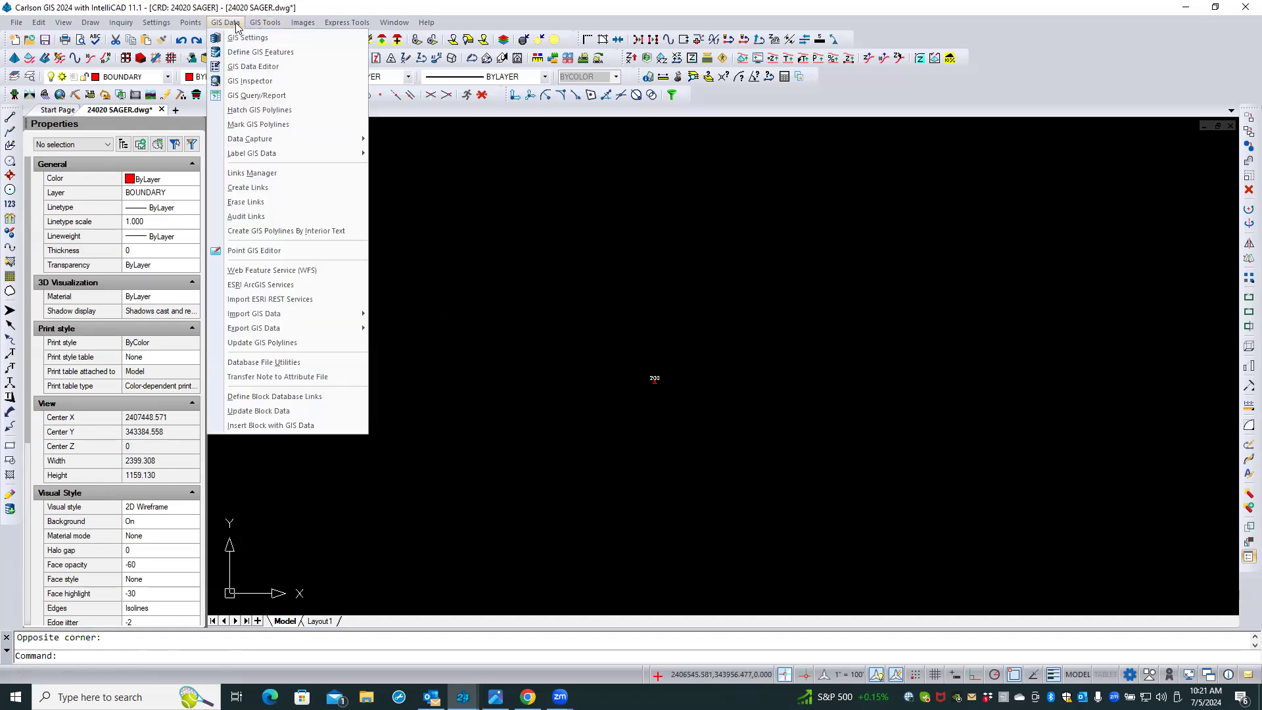
pyautogui.moveTo(294, 322)
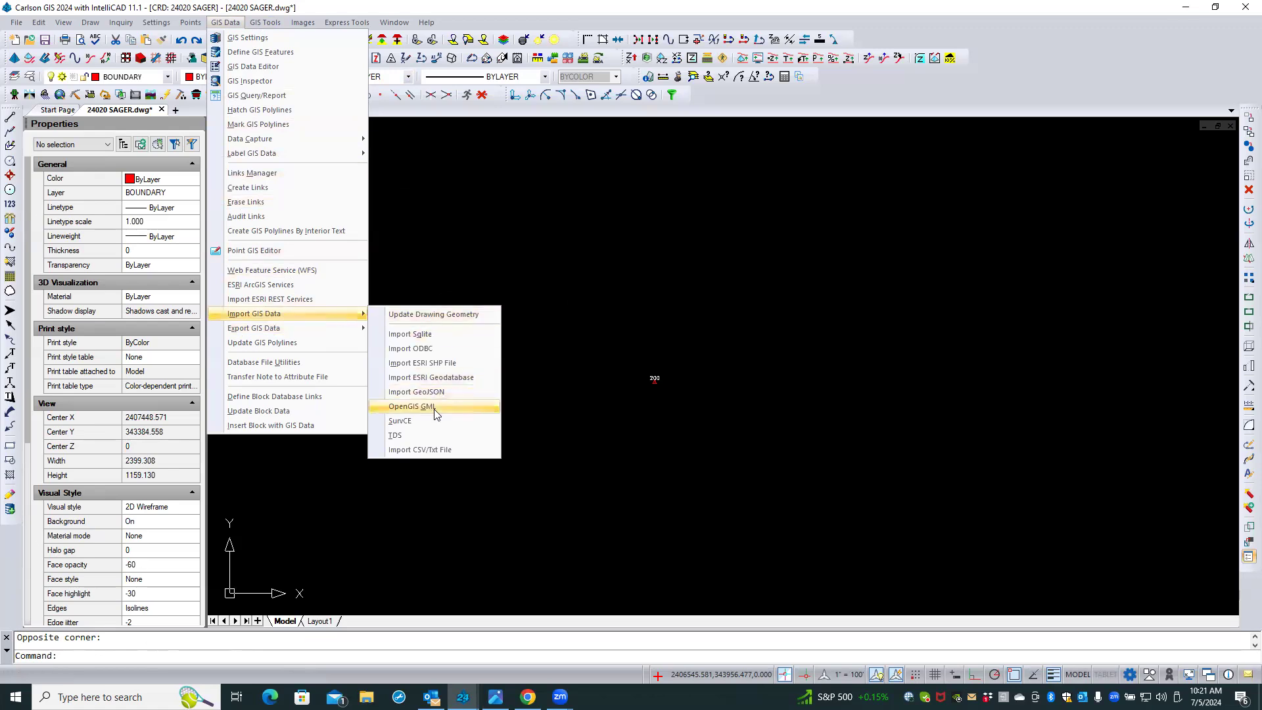
pyautogui.click(454, 363)
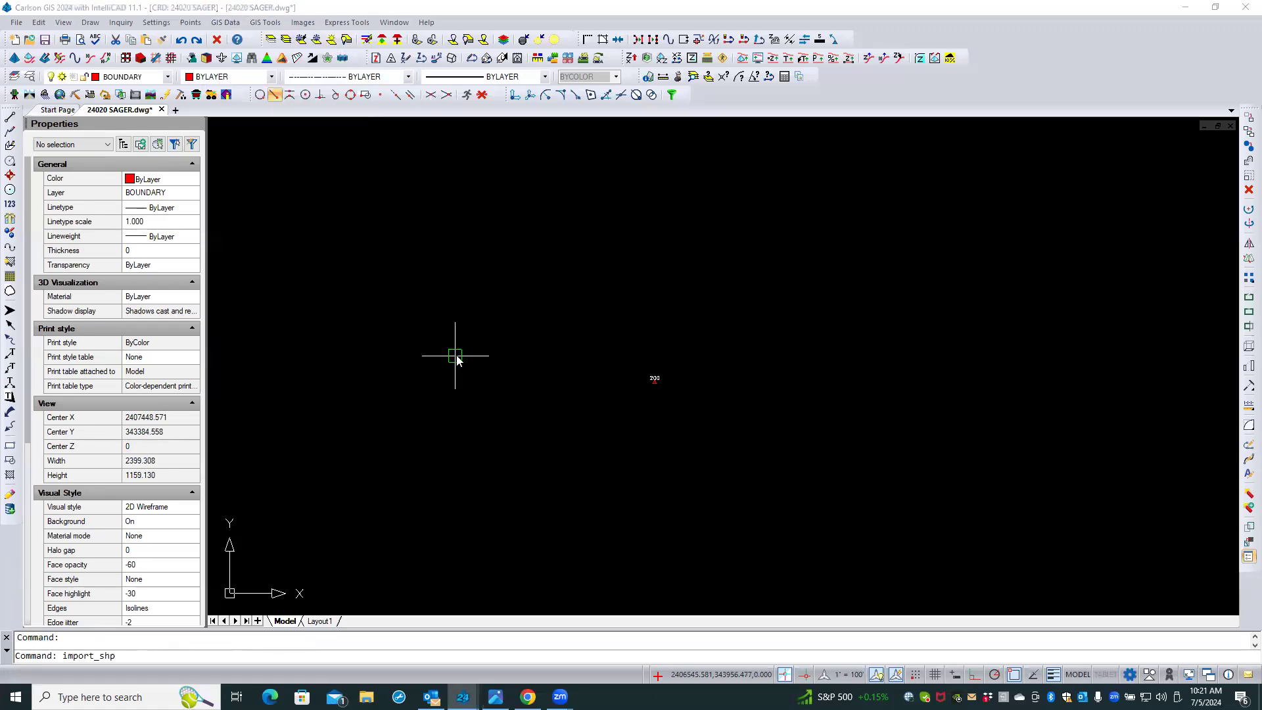
pyautogui.click(532, 263)
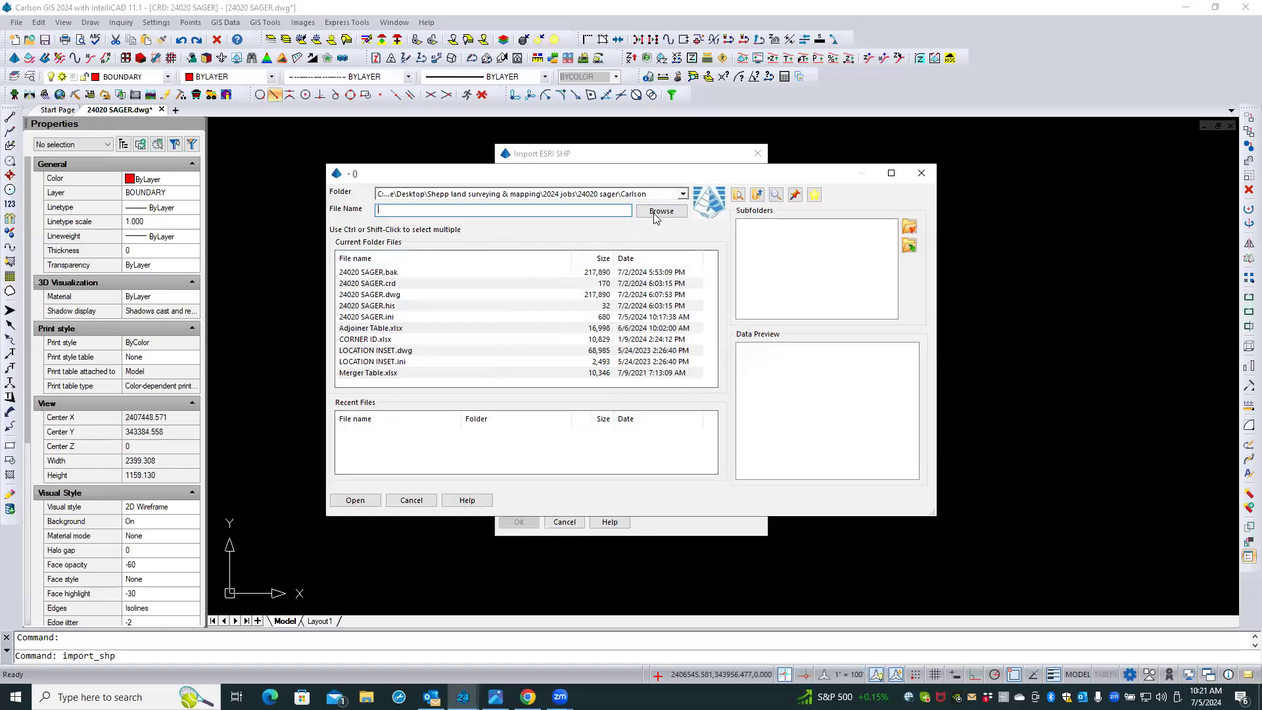
pyautogui.click(684, 194)
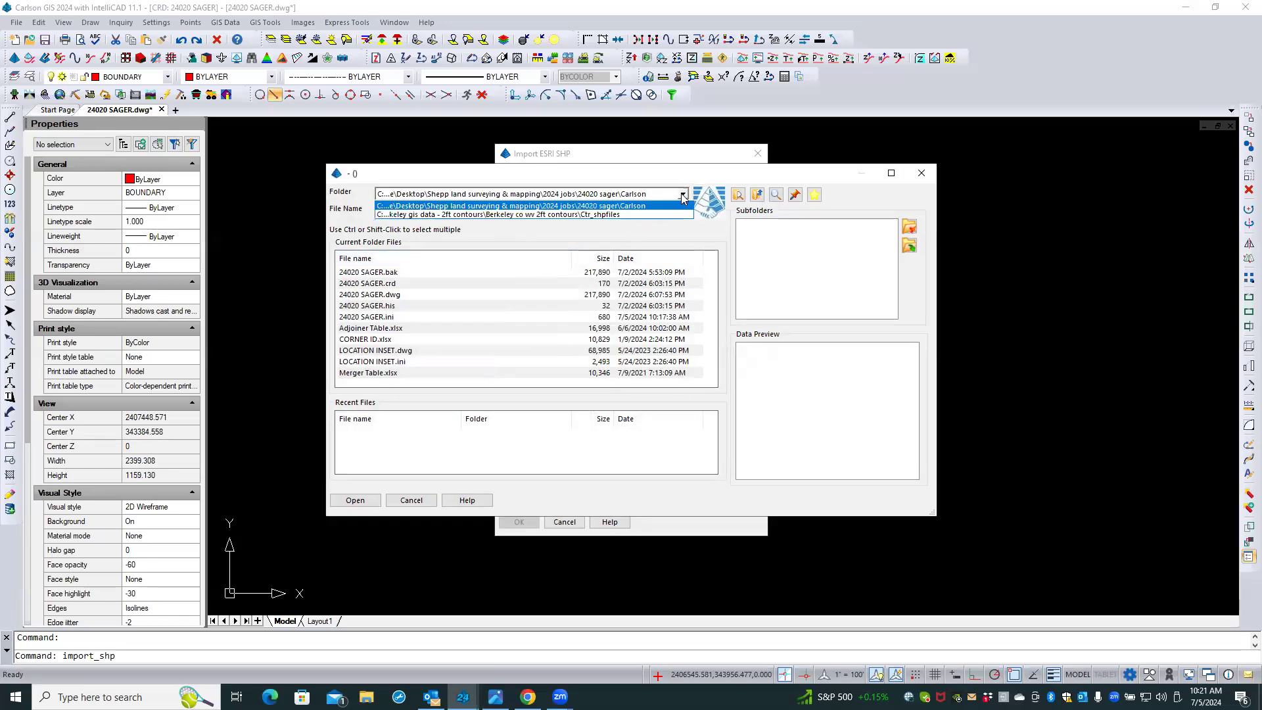
pyautogui.click(599, 217)
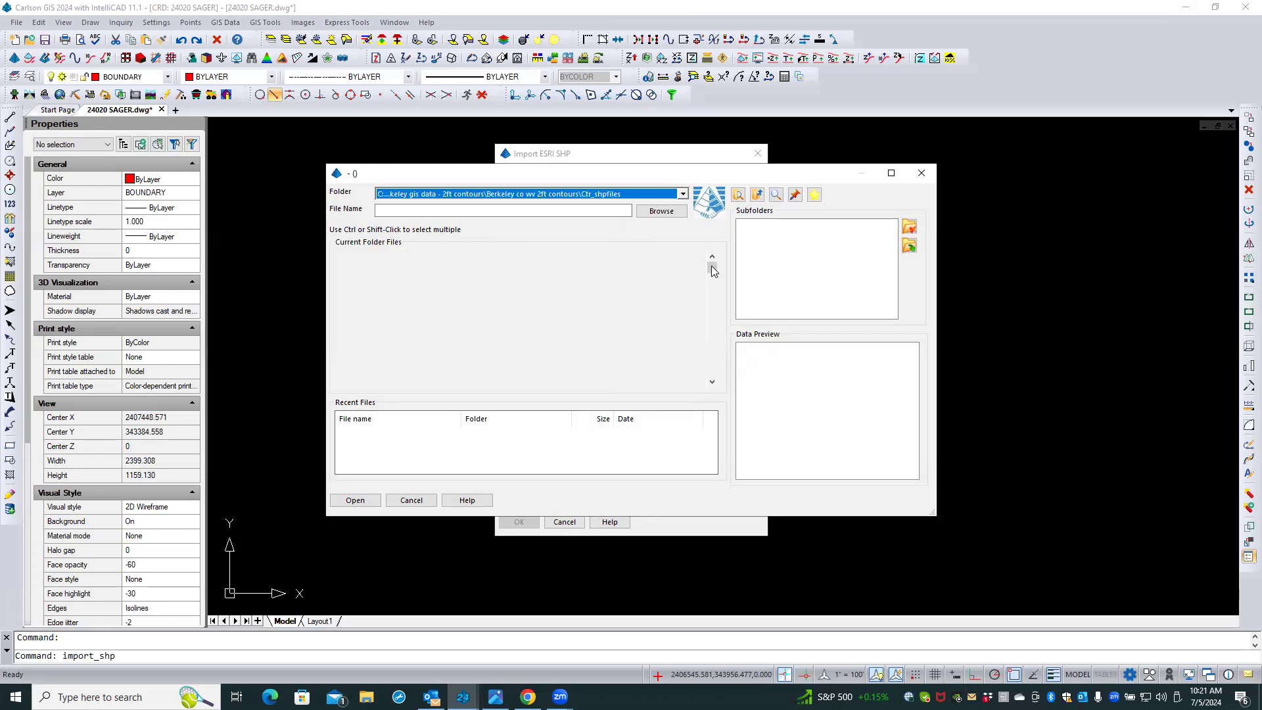
pyautogui.moveTo(713, 271); pyautogui.dragTo(715, 386)
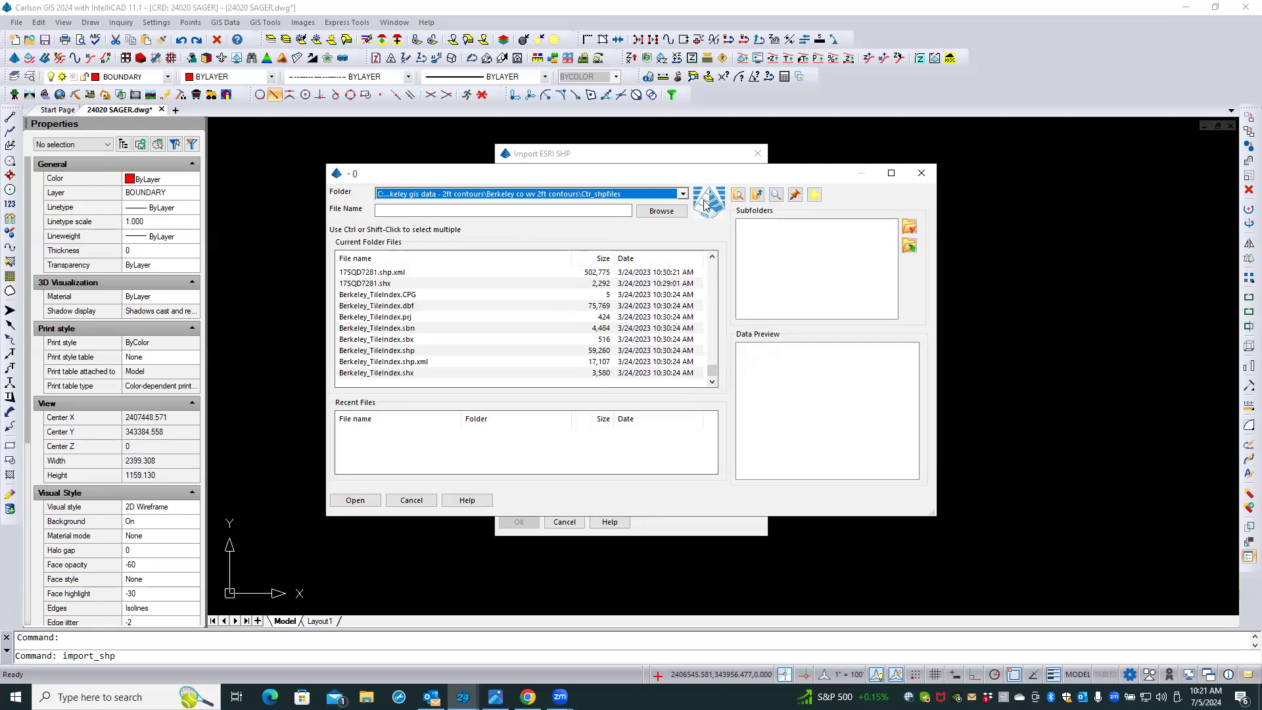
pyautogui.click(683, 194)
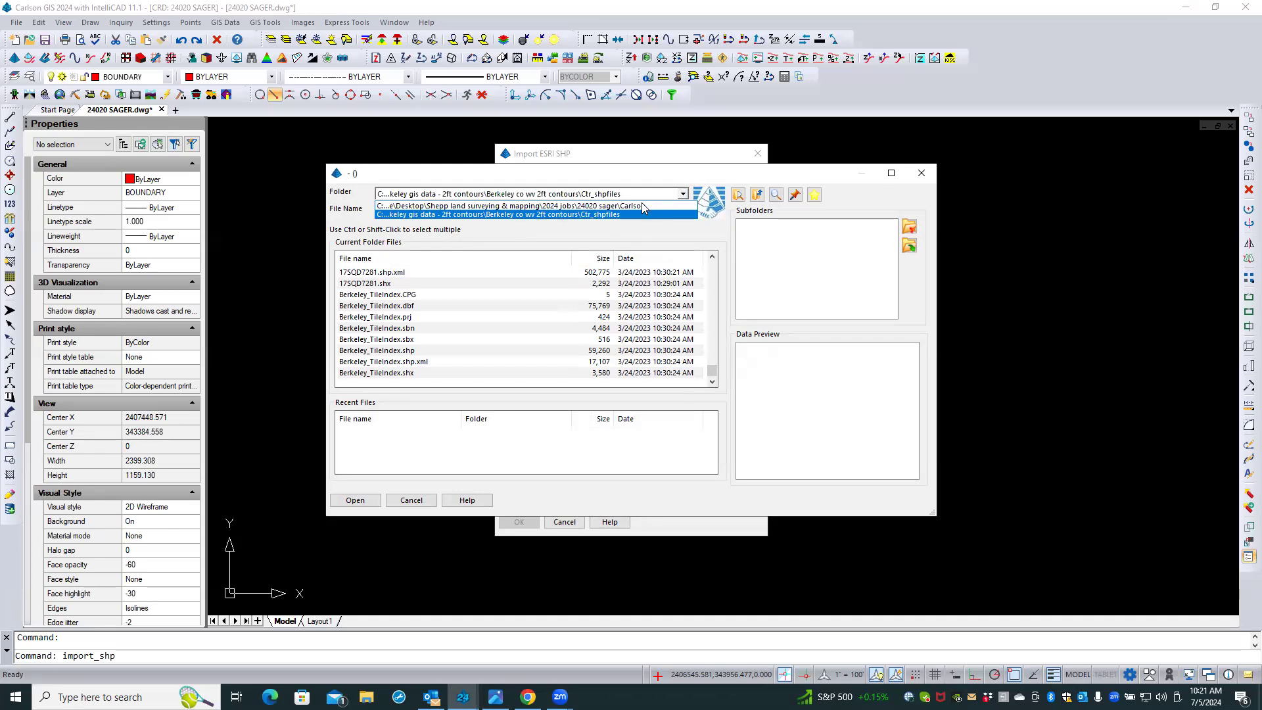
pyautogui.click(643, 206)
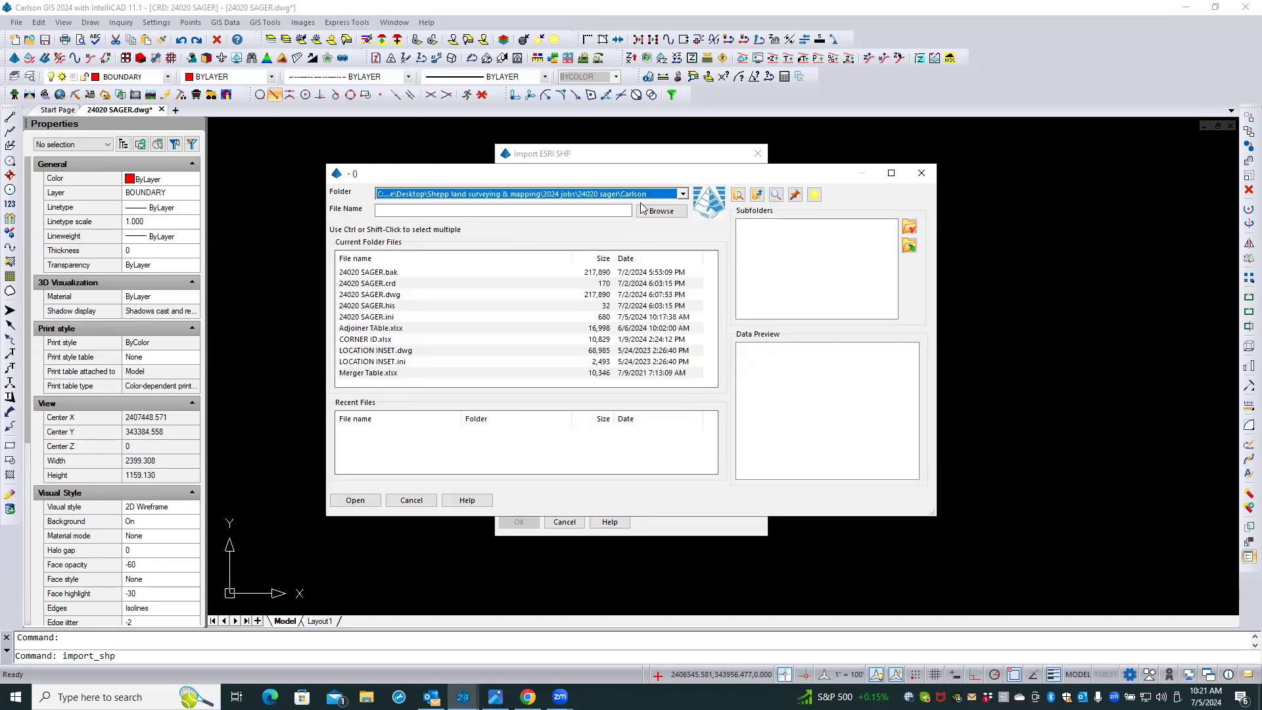
# Browse from the job folder up to WVGIS DATA and open the Jefferson_Berkeley GIS Data - 2ft Contours folder
pyautogui.click(756, 195)
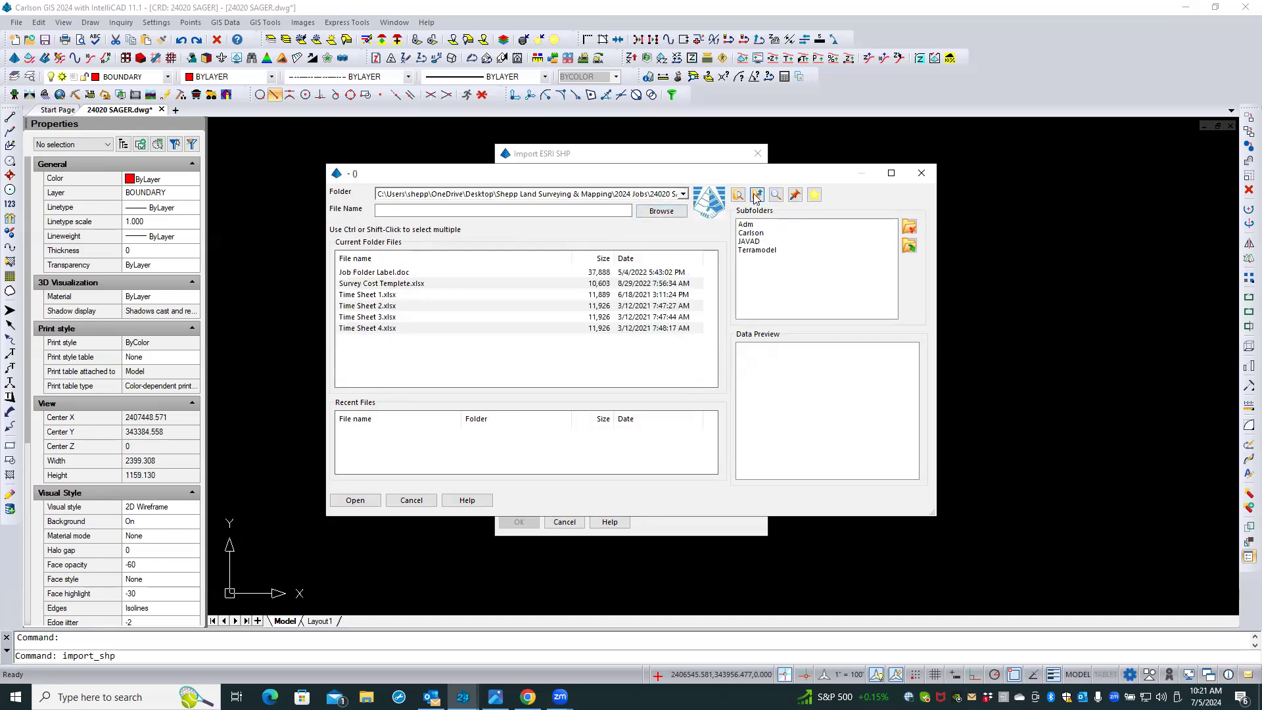
pyautogui.click(757, 195)
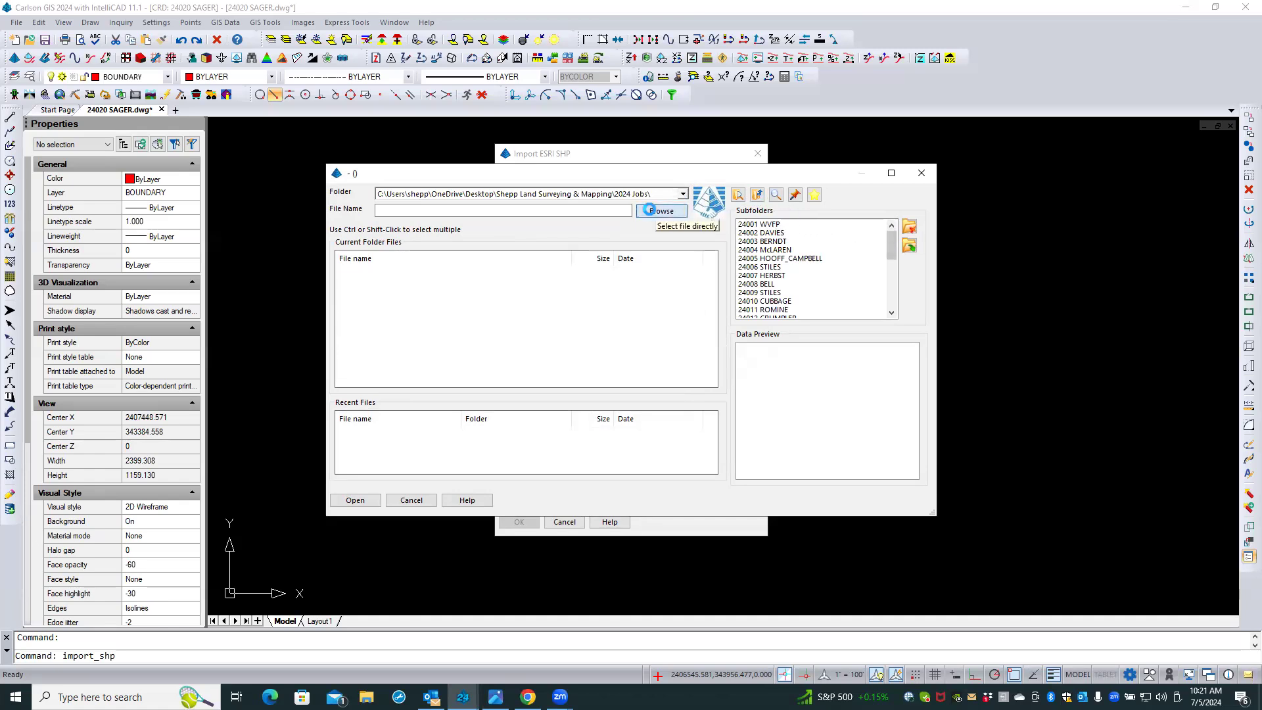
pyautogui.click(657, 211)
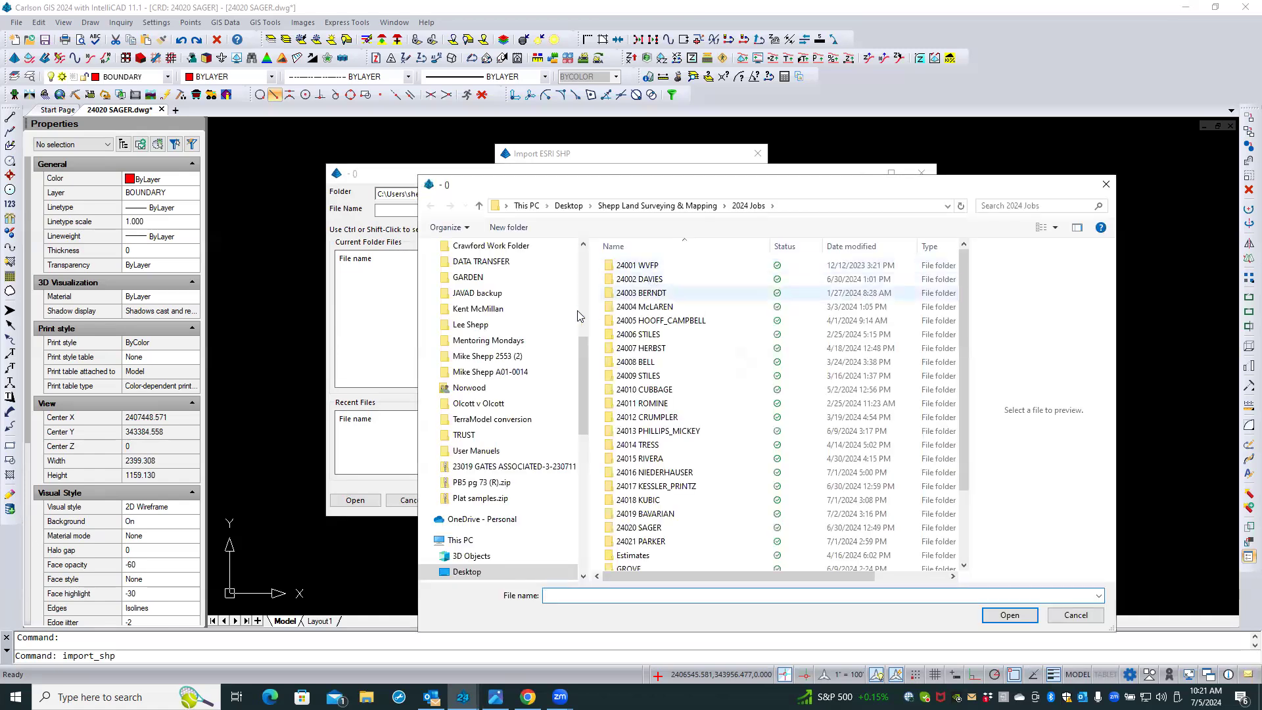
pyautogui.click(620, 206)
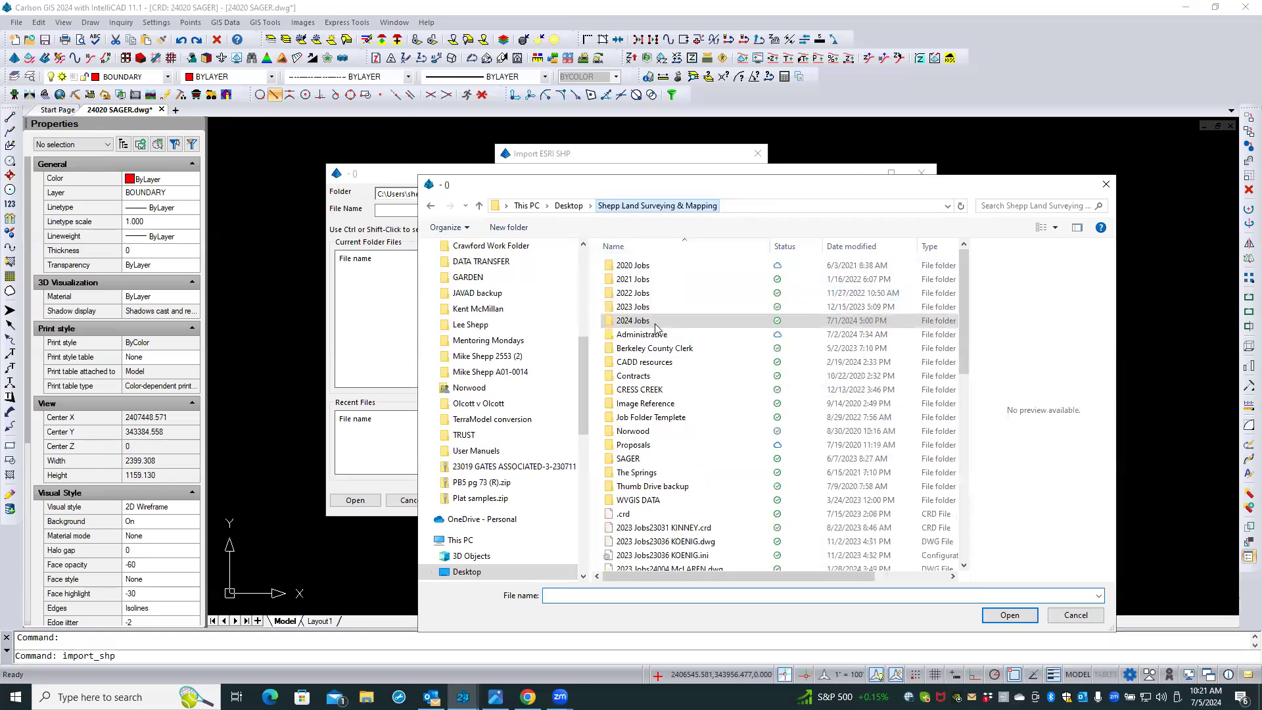
pyautogui.doubleClick(658, 500)
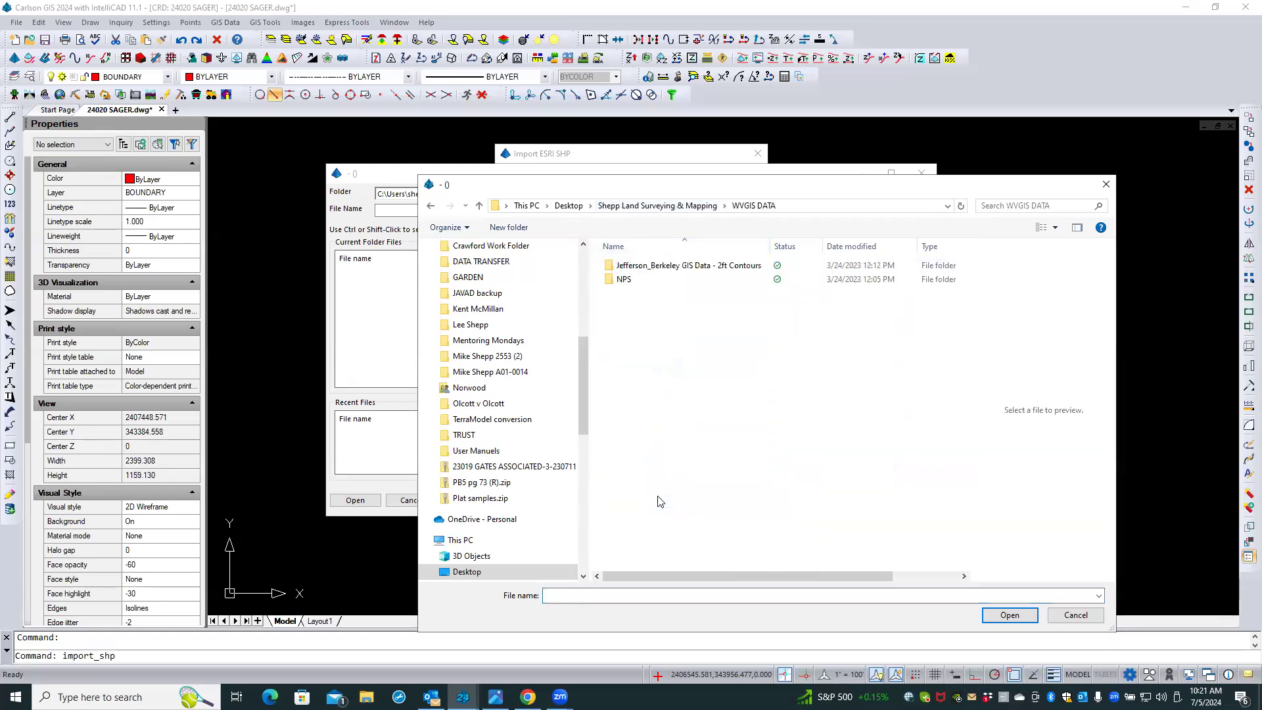
pyautogui.doubleClick(666, 270)
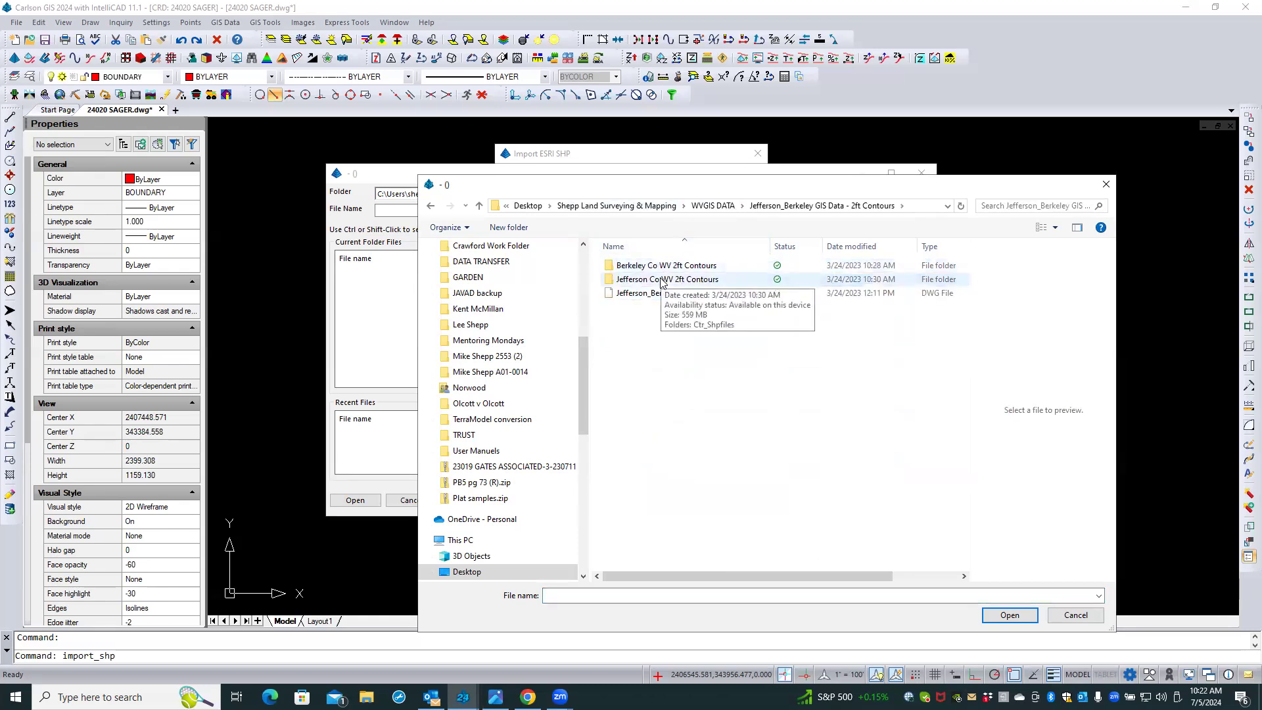
# Choose Jefferson_TileIndex.shp from the Ctr_Shpfiles folder inside Jefferson Co WV 2ft Contours
pyautogui.doubleClick(664, 279)
pyautogui.click(643, 271)
pyautogui.doubleClick(642, 269)
pyautogui.scroll(-3, 653, 337)
pyautogui.scroll(-10, 653, 336)
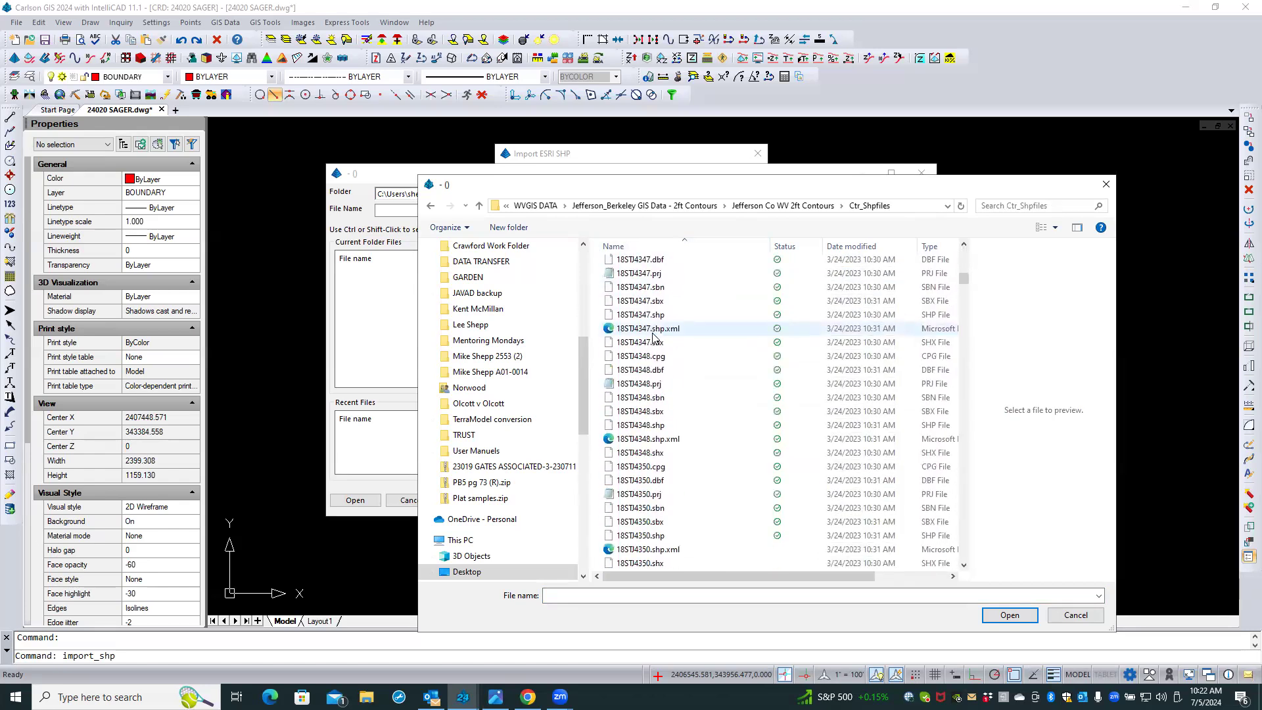
pyautogui.scroll(-15, 654, 336)
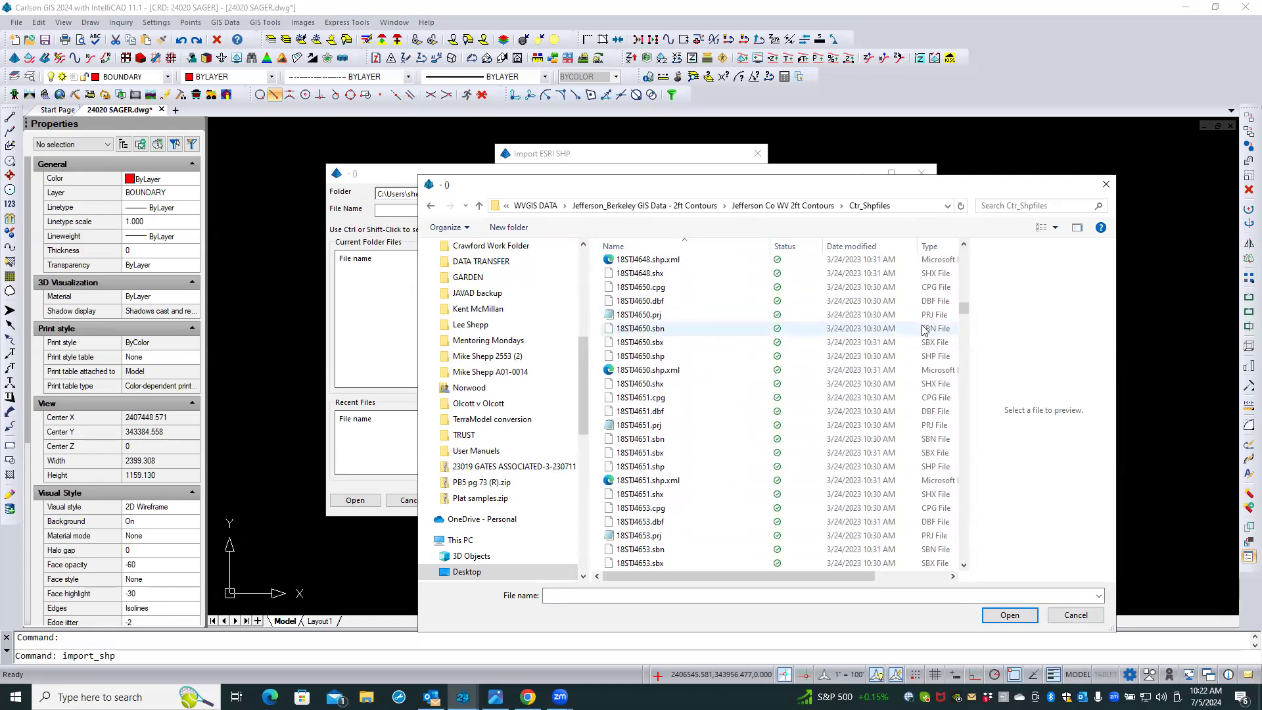
pyautogui.moveTo(963, 309); pyautogui.dragTo(970, 564)
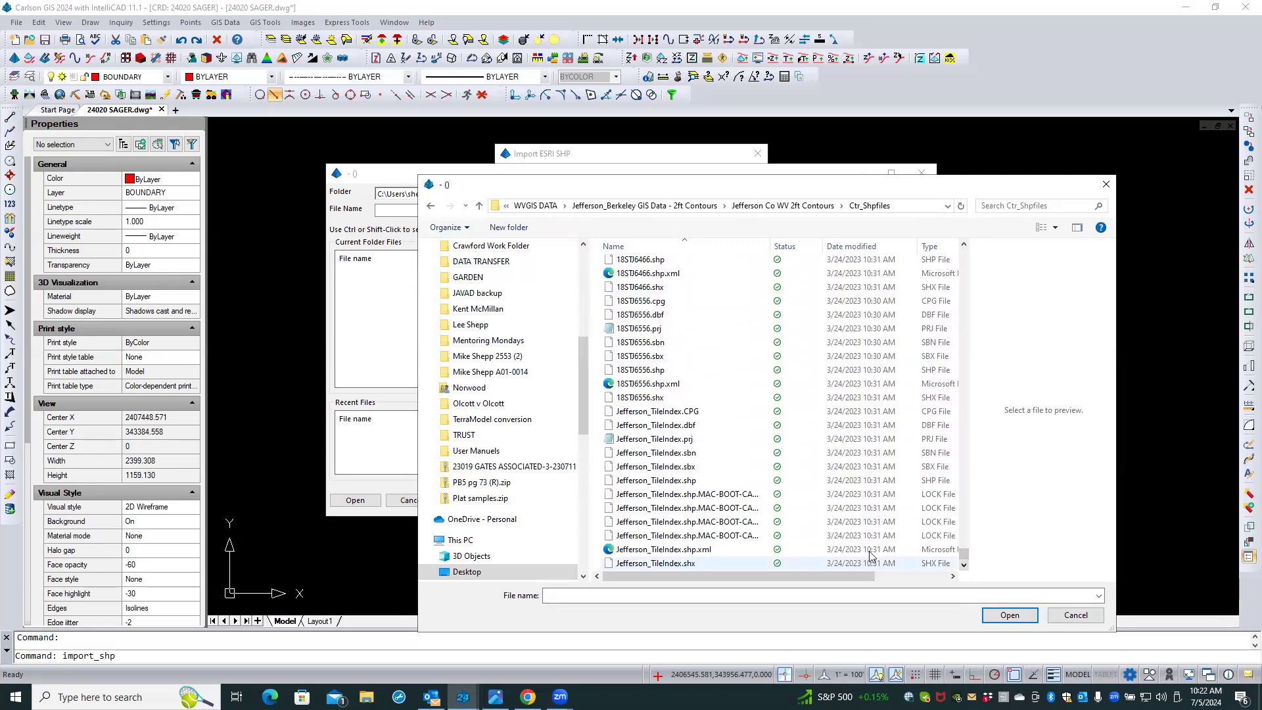
pyautogui.click(673, 484)
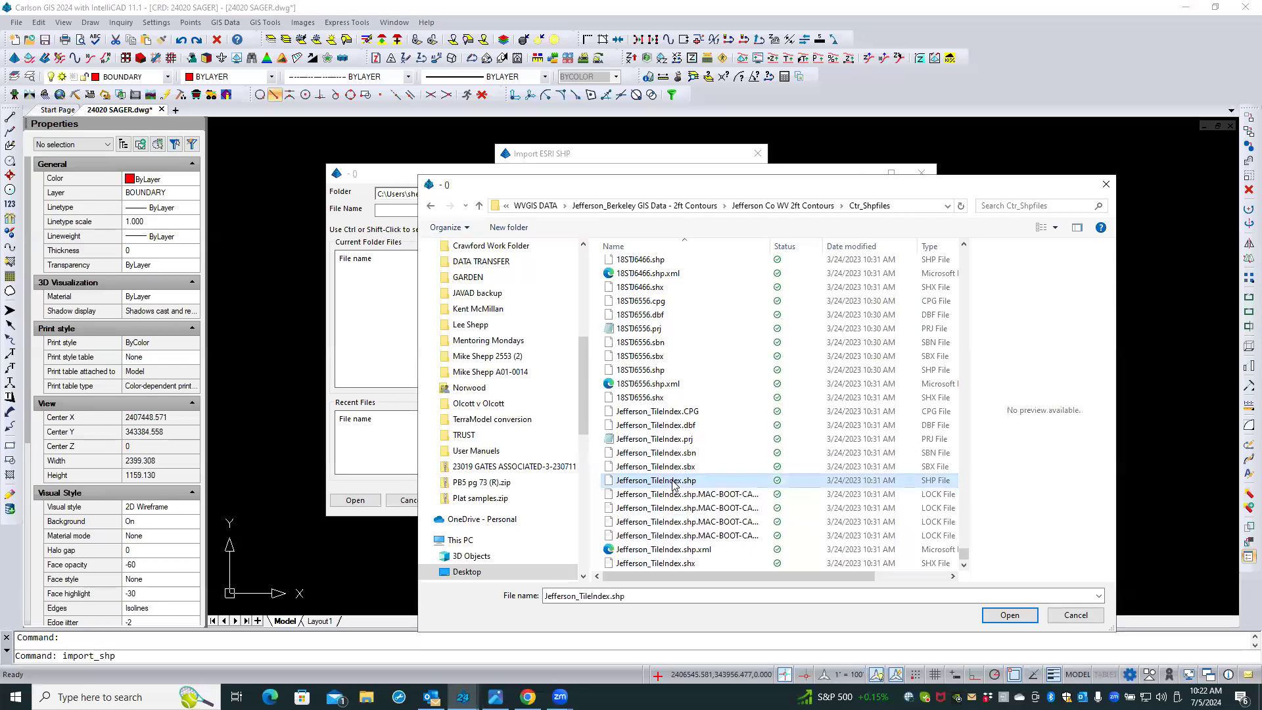
pyautogui.click(1009, 616)
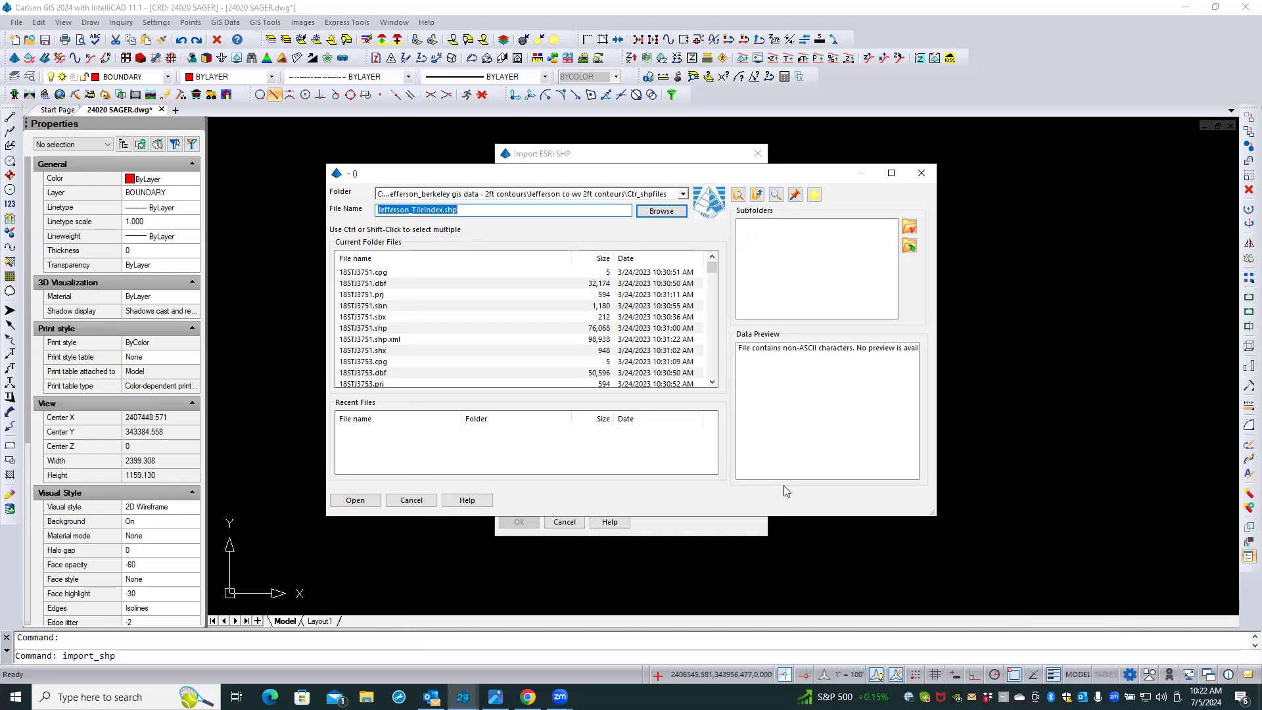
# Try to import Jefferson_TileIndex.shp as geometry with GIS data on layer GISIMPORT with coordinate transformation, assigning no point ID or elevation attributes
pyautogui.click(355, 500)
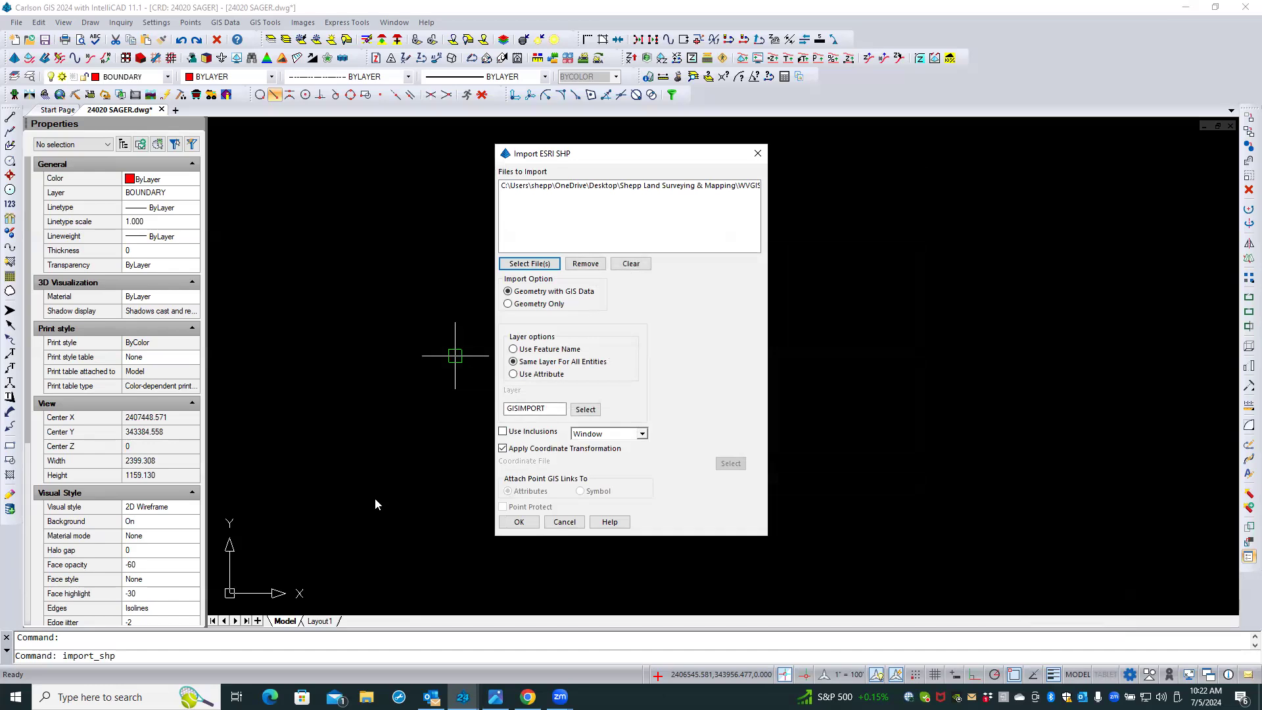
pyautogui.click(518, 521)
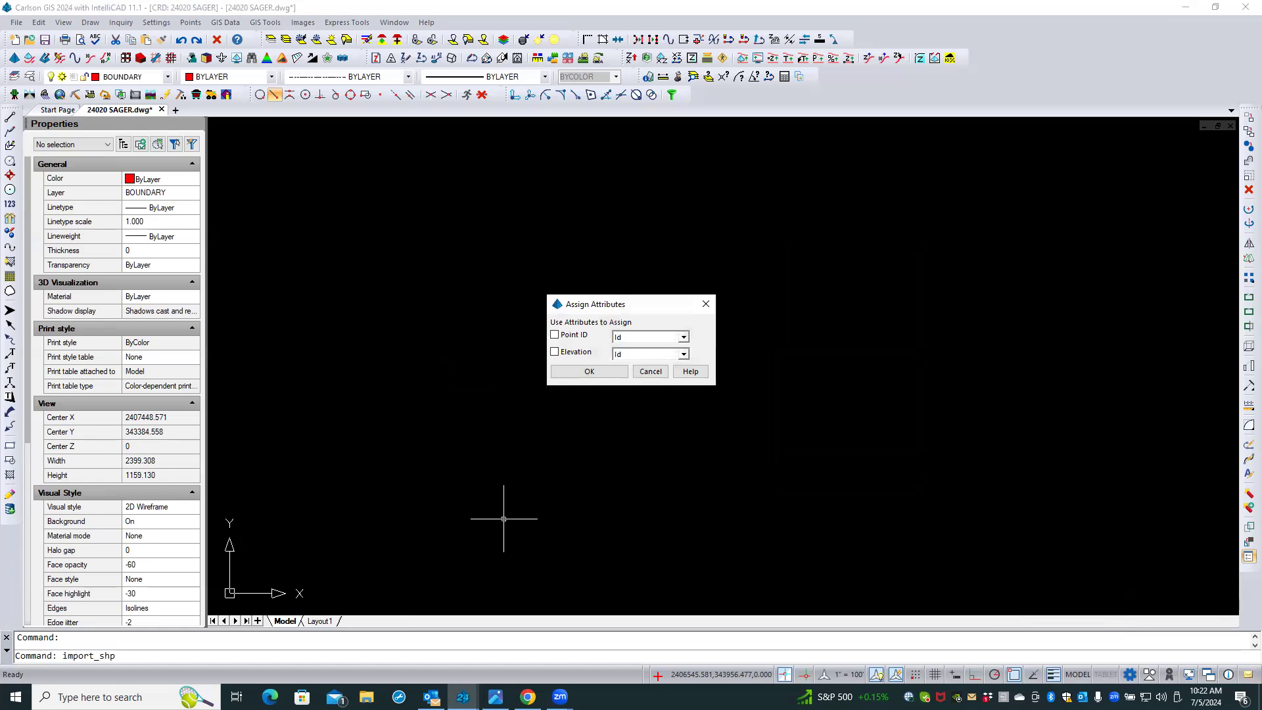
pyautogui.click(578, 372)
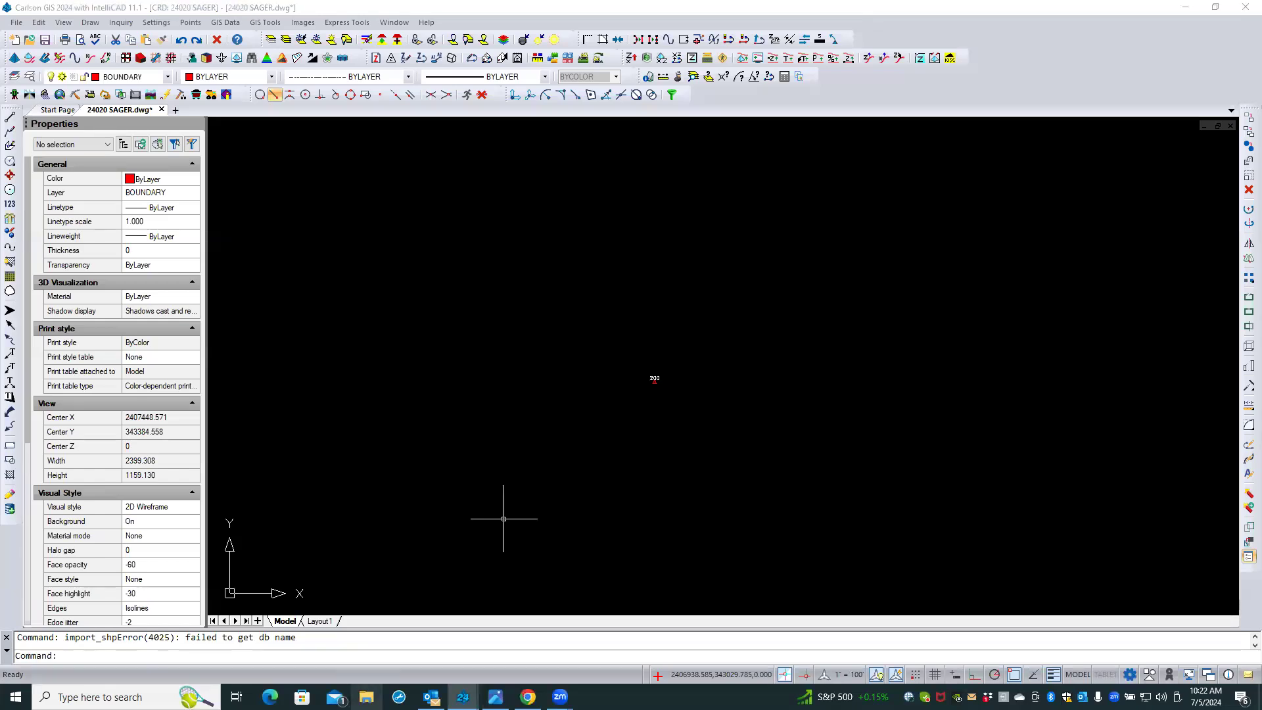
# Switch to File Explorer and open the Shepp Land Surveying & Mapping folder on the Desktop
pyautogui.click(366, 697)
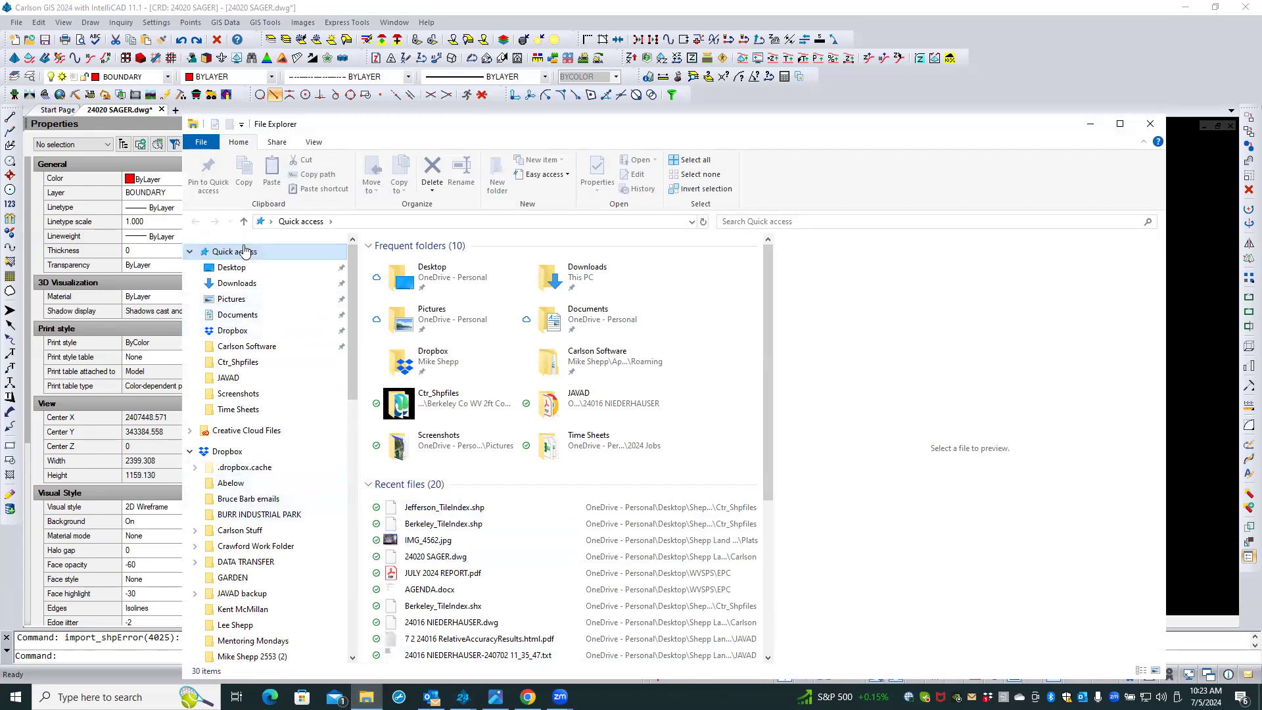
pyautogui.click(217, 266)
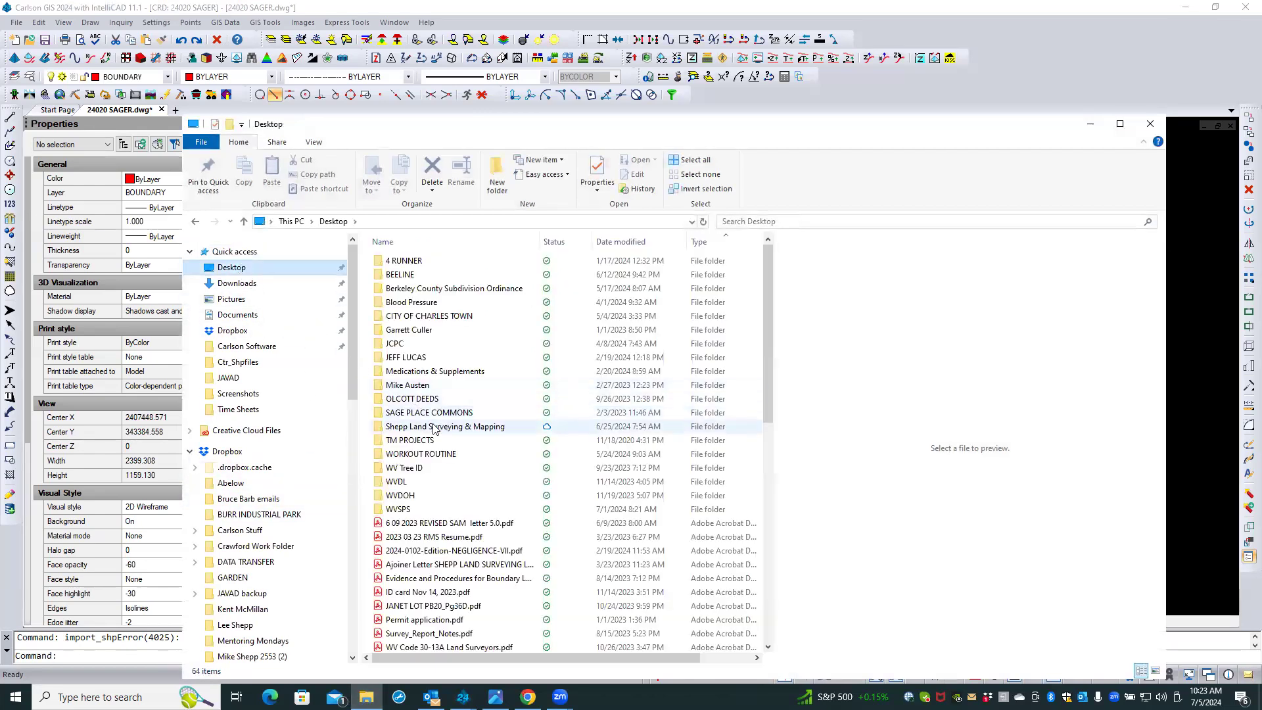
pyautogui.doubleClick(434, 427)
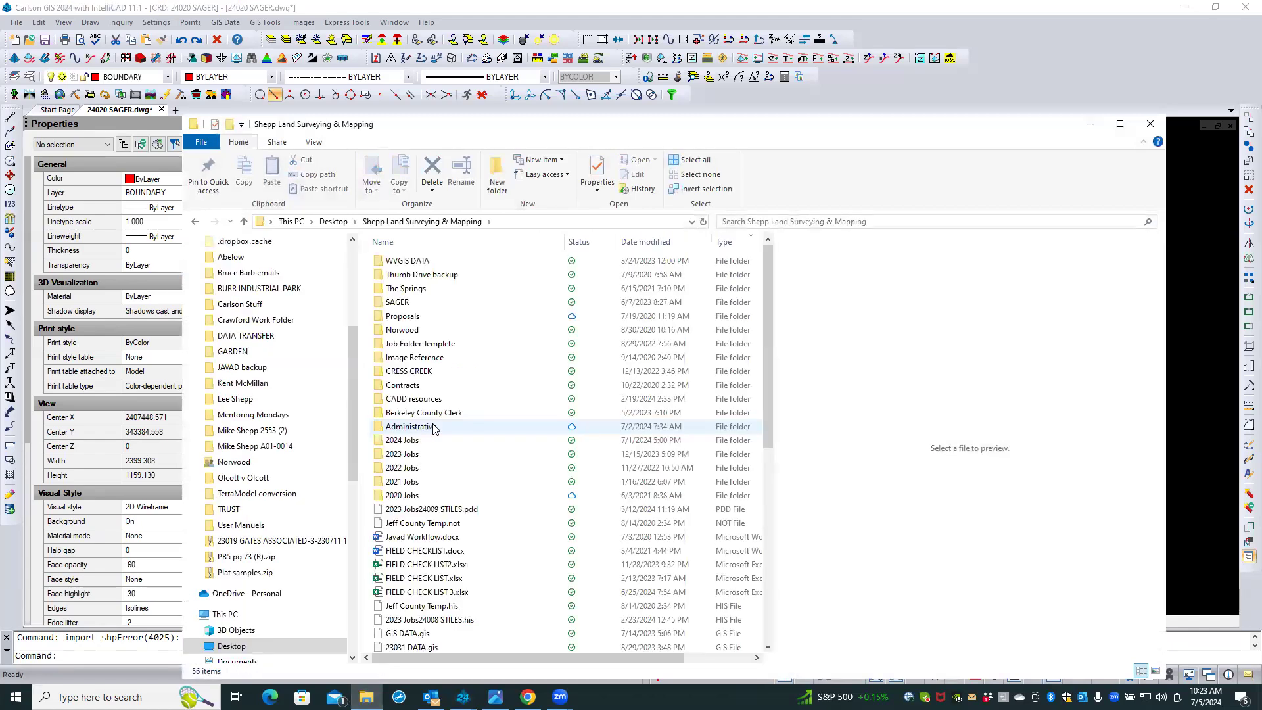
pyautogui.click(419, 443)
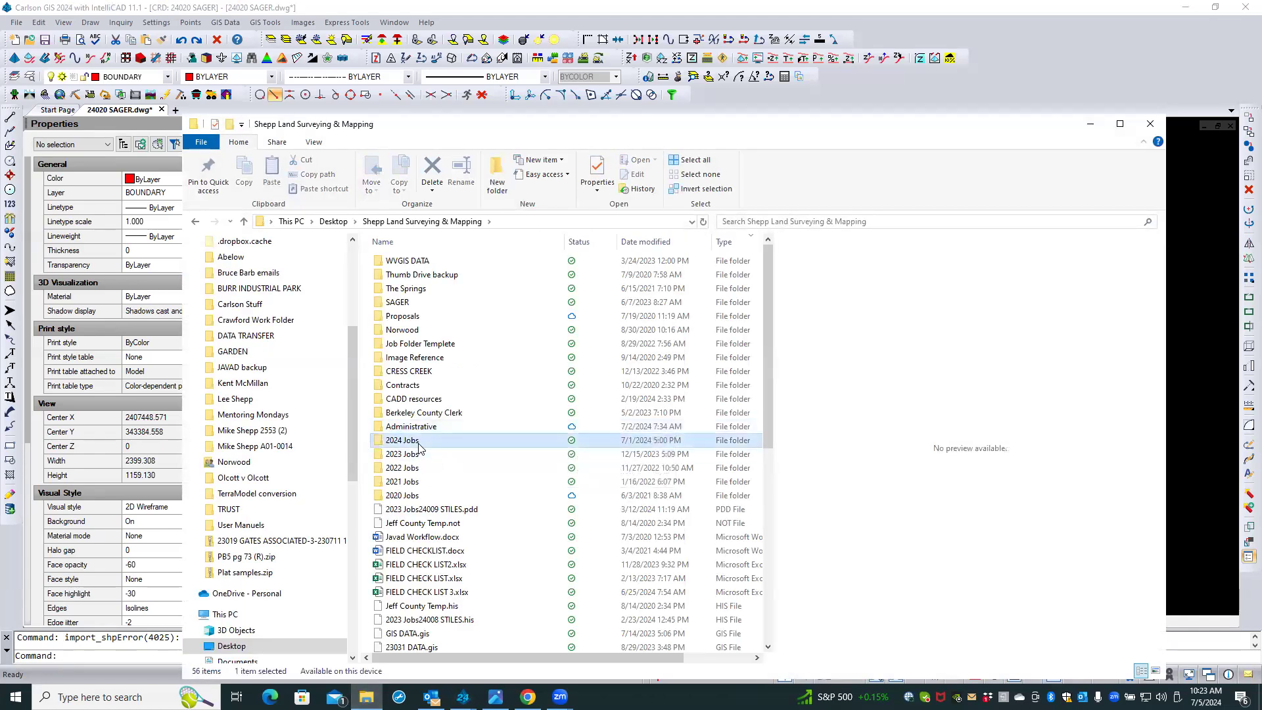
pyautogui.doubleClick(419, 443)
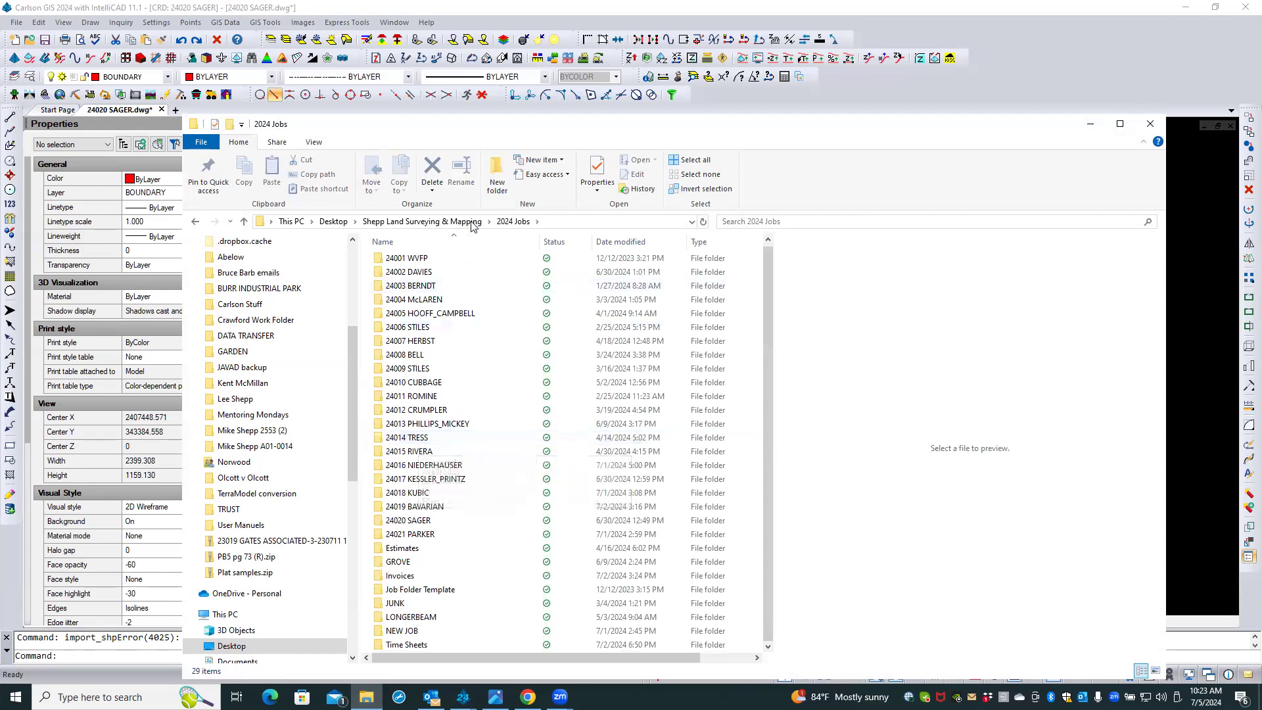
pyautogui.click(422, 222)
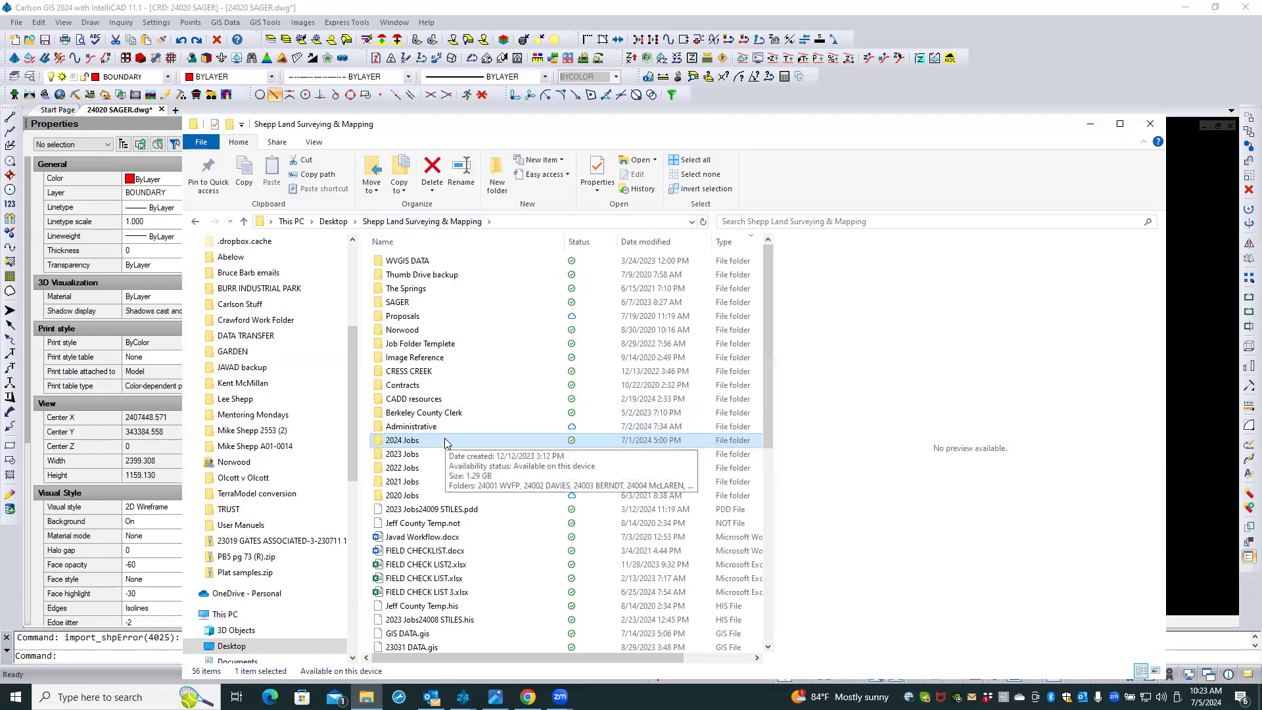
# Open the Ctr_Shpfiles folder inside Berkeley Co WV 2ft Contours, under WVGIS DATA and Jefferson_Berkeley GIS Data - 2ft Contours
pyautogui.click(402, 263)
pyautogui.doubleClick(402, 263)
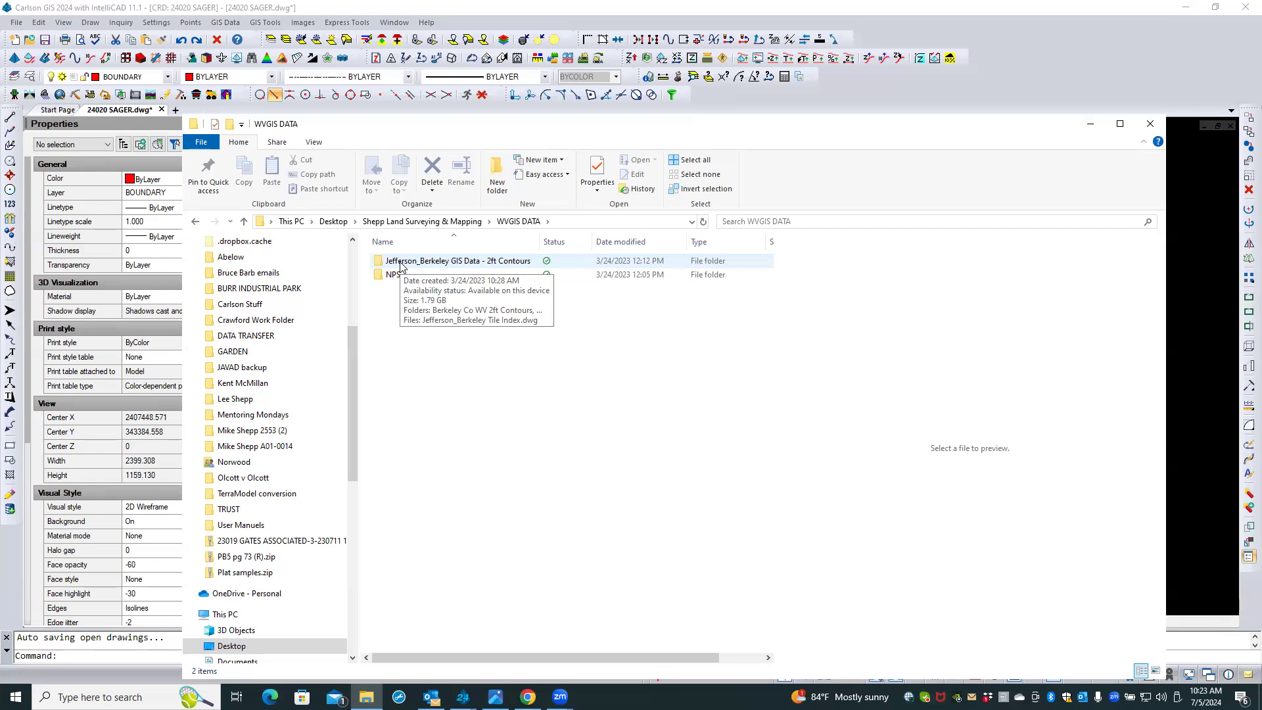
pyautogui.doubleClick(402, 263)
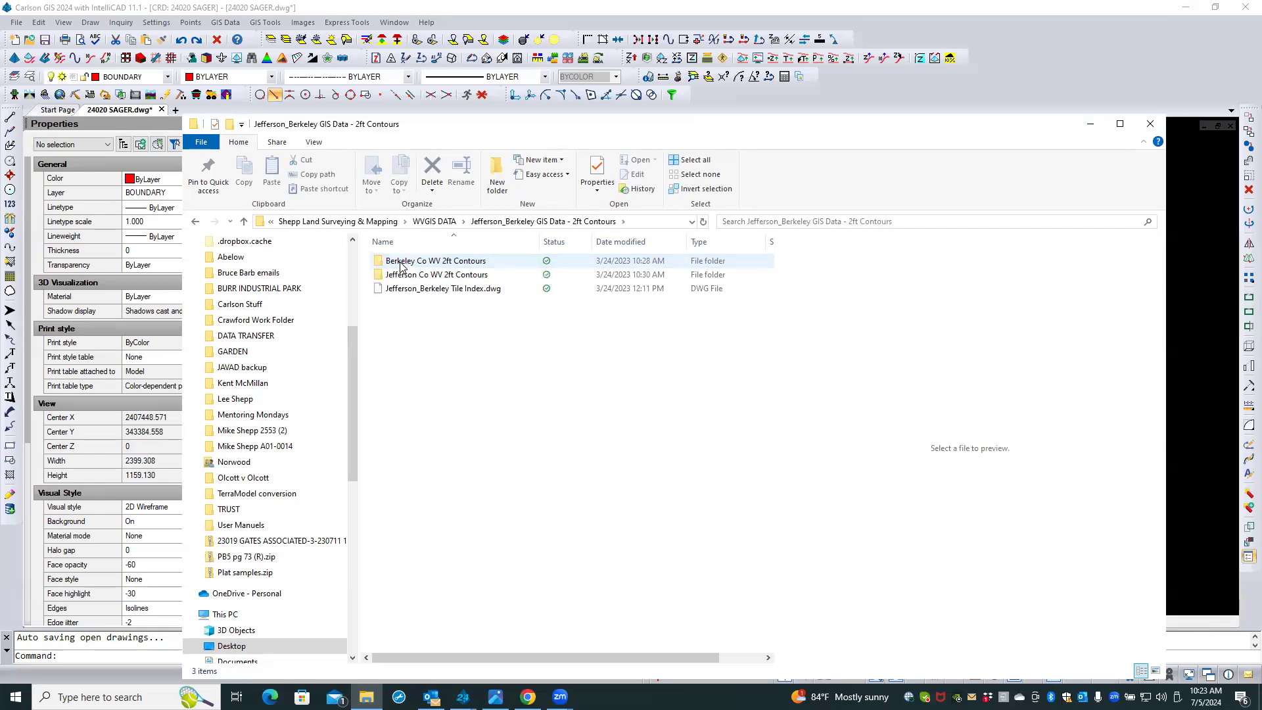
pyautogui.doubleClick(402, 262)
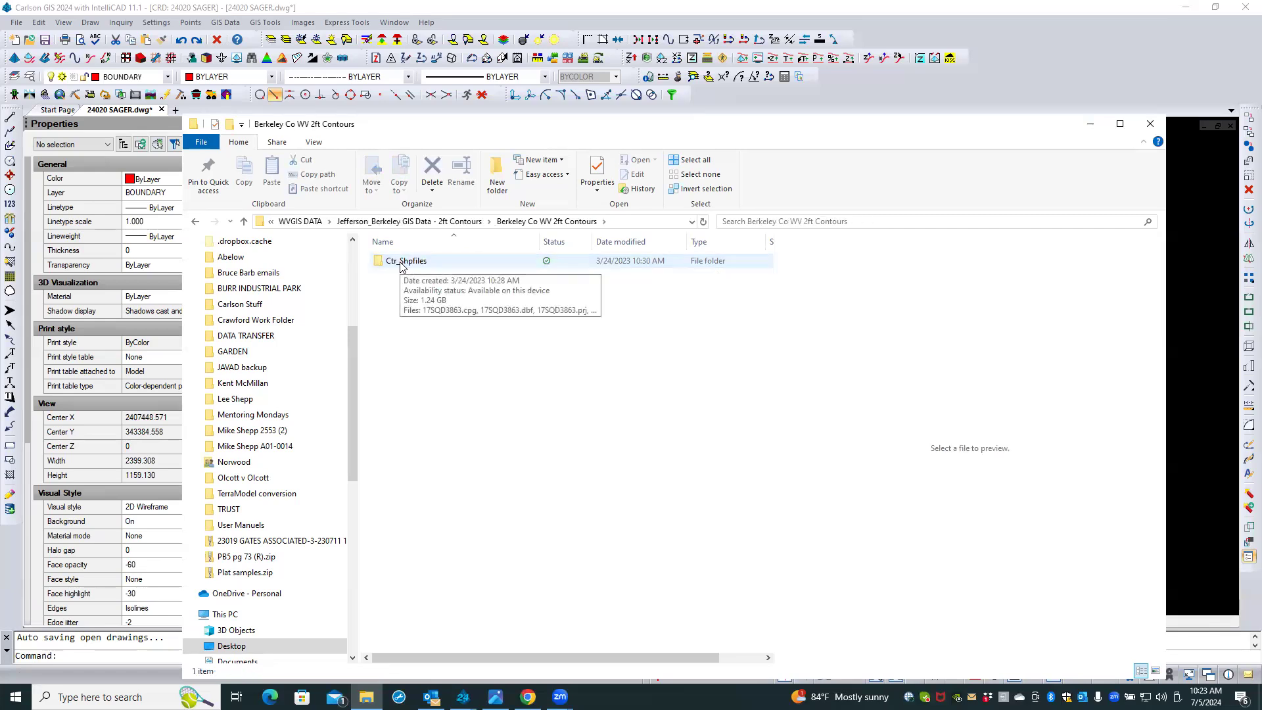
pyautogui.doubleClick(402, 261)
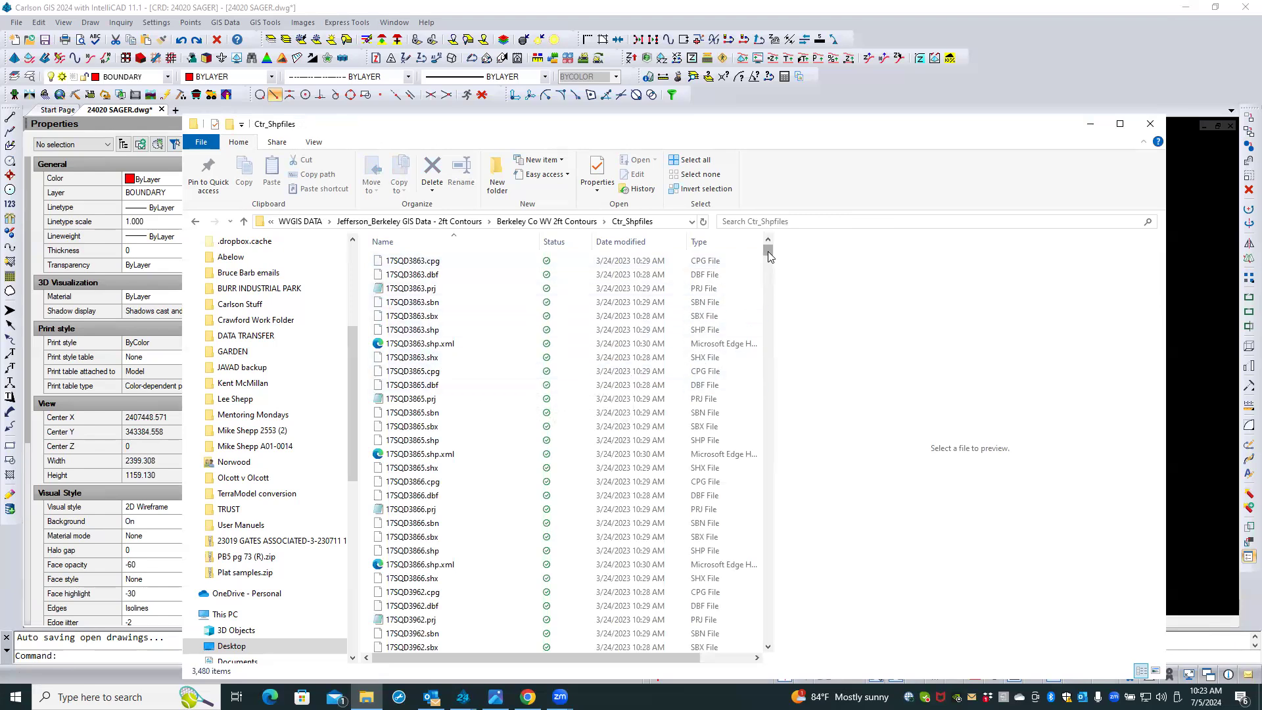
# Select all the Berkeley_TileIndex files, from the CPG through the shx, and copy a OneDrive sharing link to them
pyautogui.moveTo(767, 251); pyautogui.dragTo(765, 664)
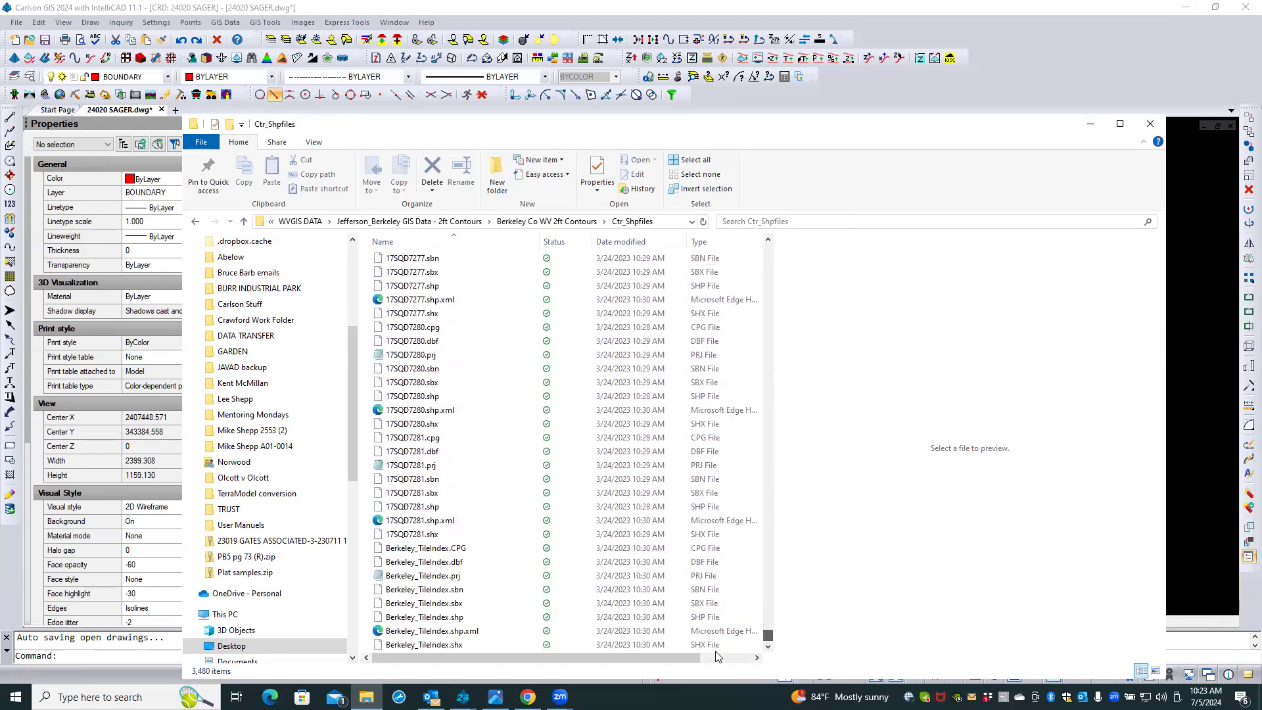
pyautogui.click(415, 550)
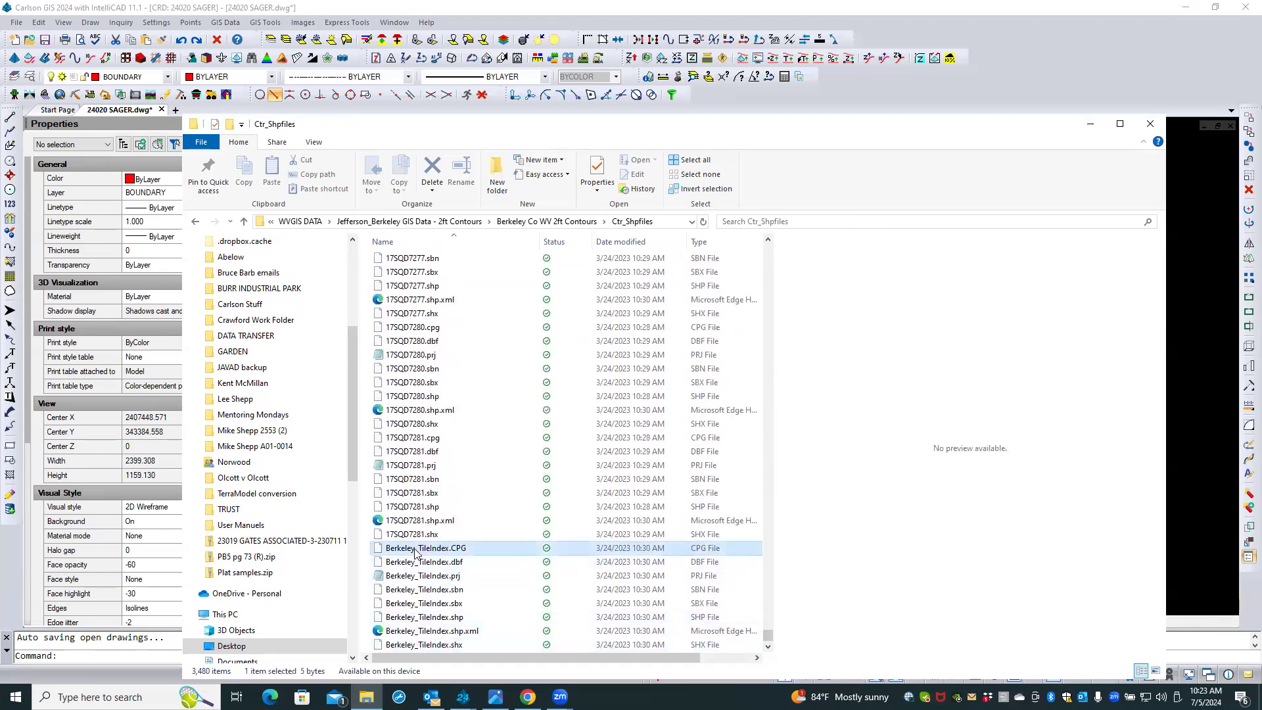
pyautogui.keyDown('shift'); pyautogui.click(402, 644); pyautogui.keyUp('shift')
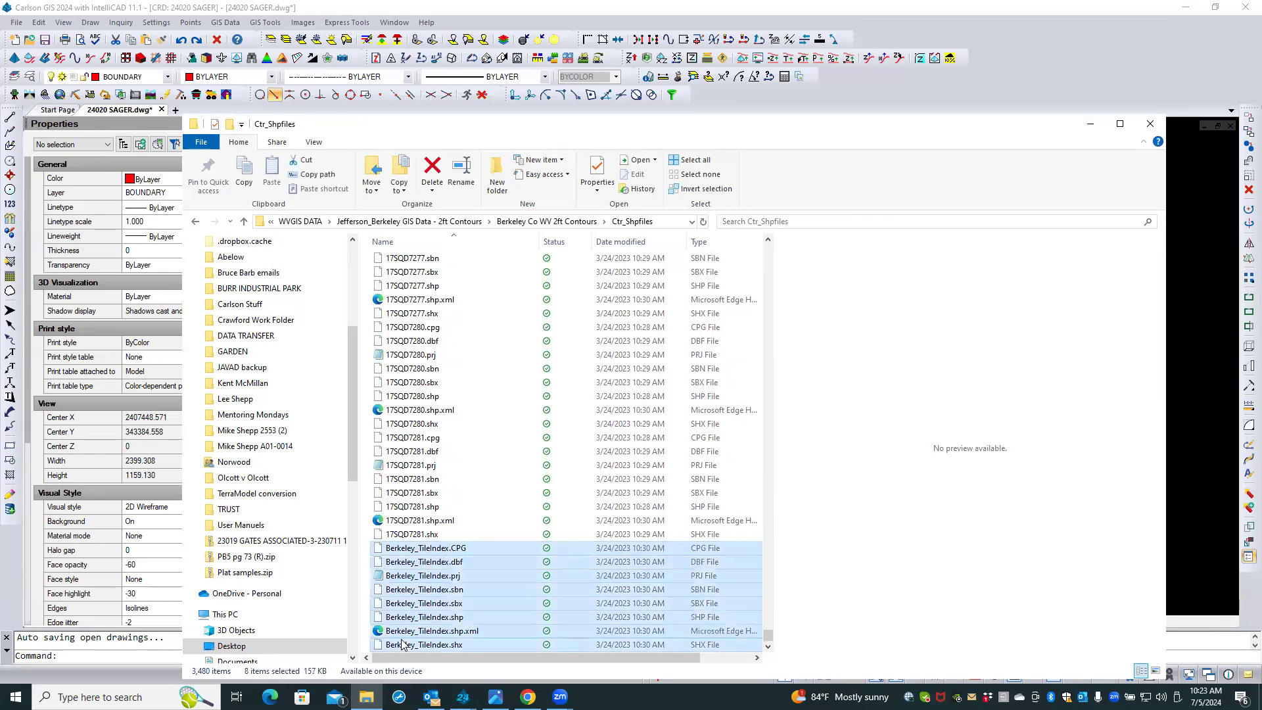
pyautogui.rightClick(451, 551)
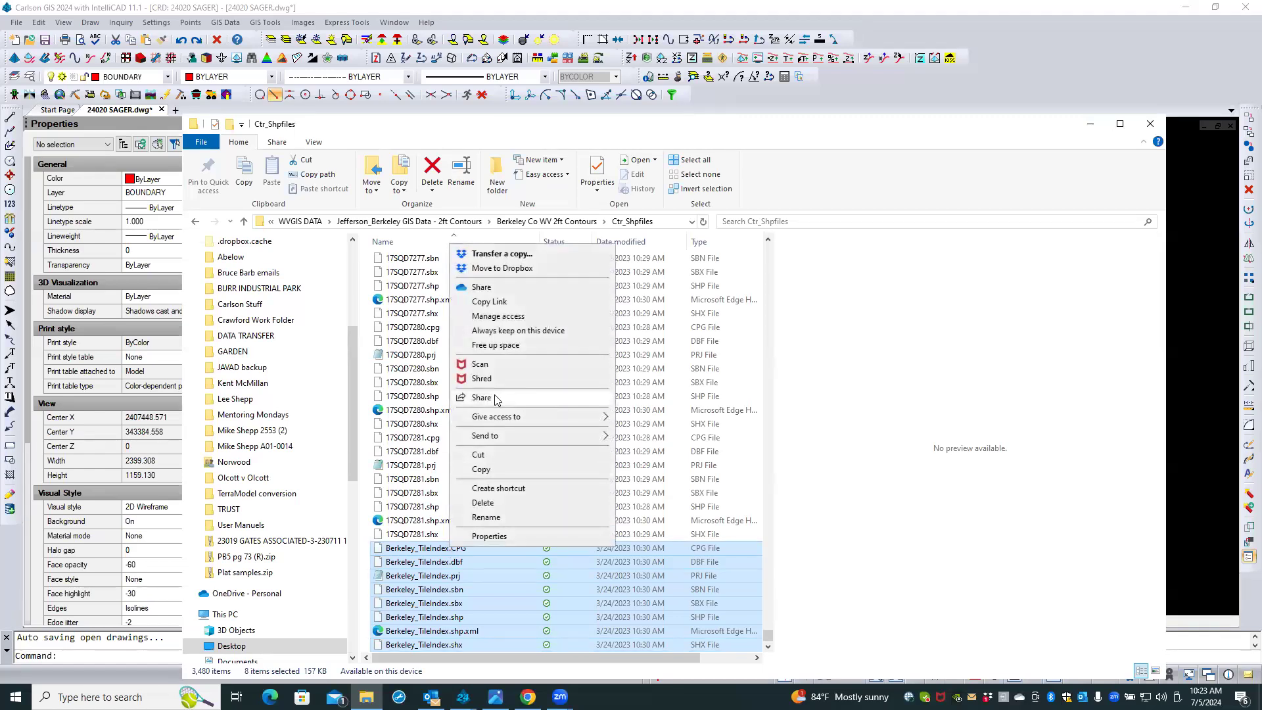
pyautogui.click(485, 304)
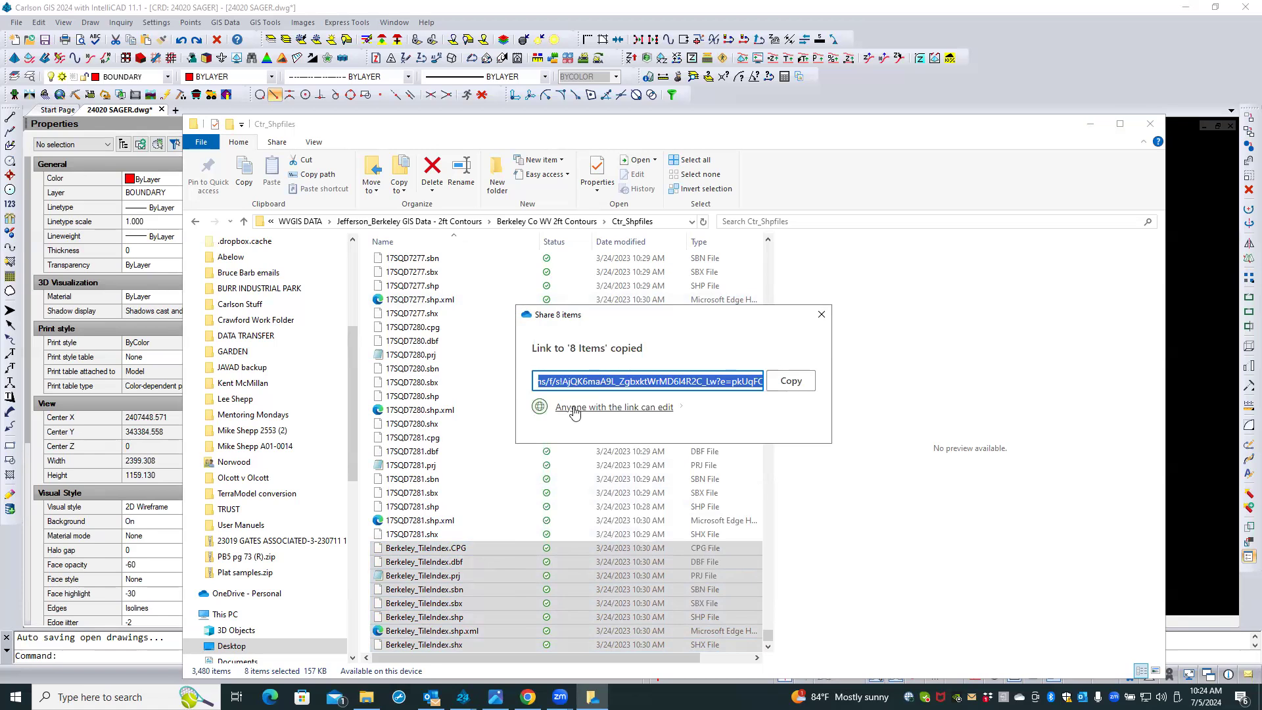
pyautogui.click(786, 387)
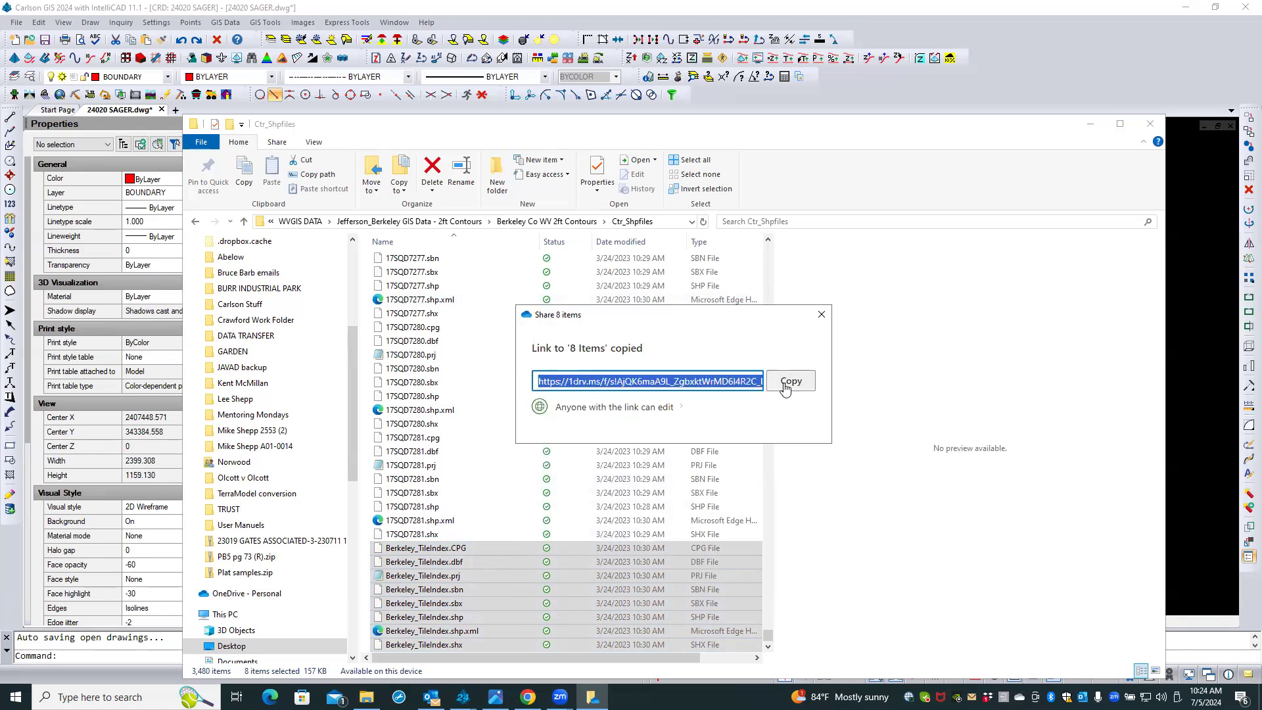
pyautogui.click(821, 316)
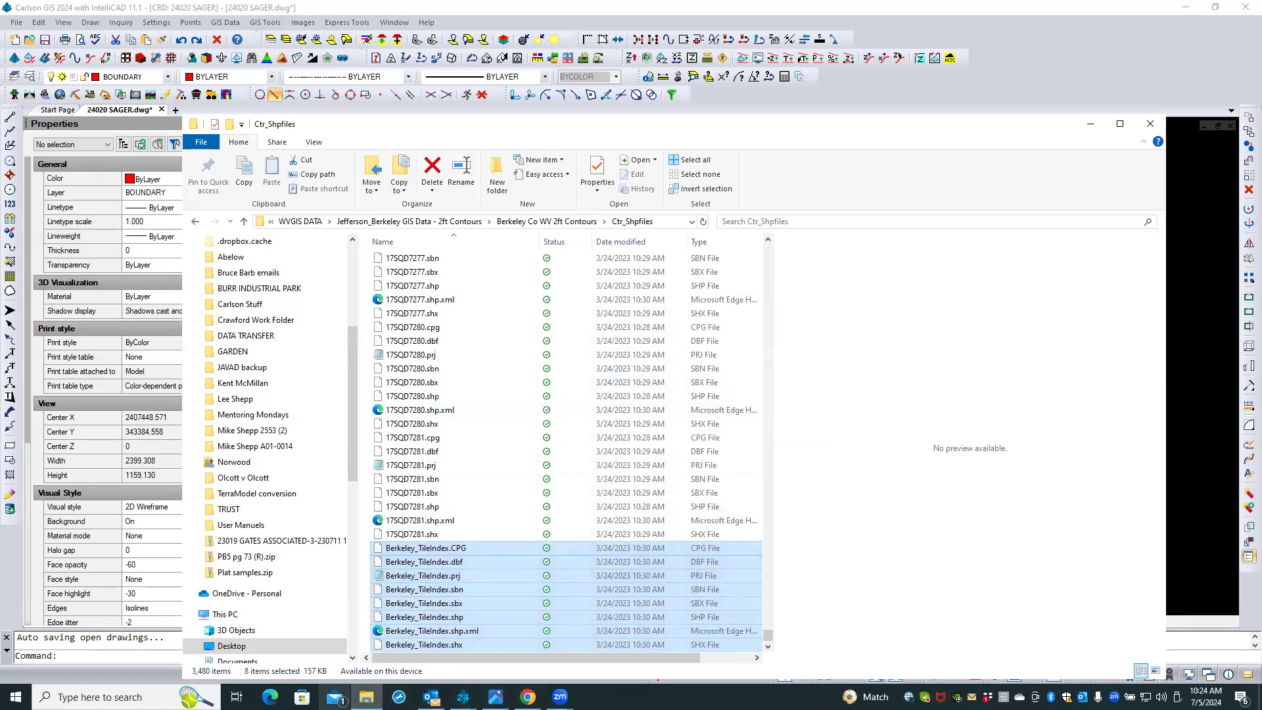
pyautogui.click(335, 697)
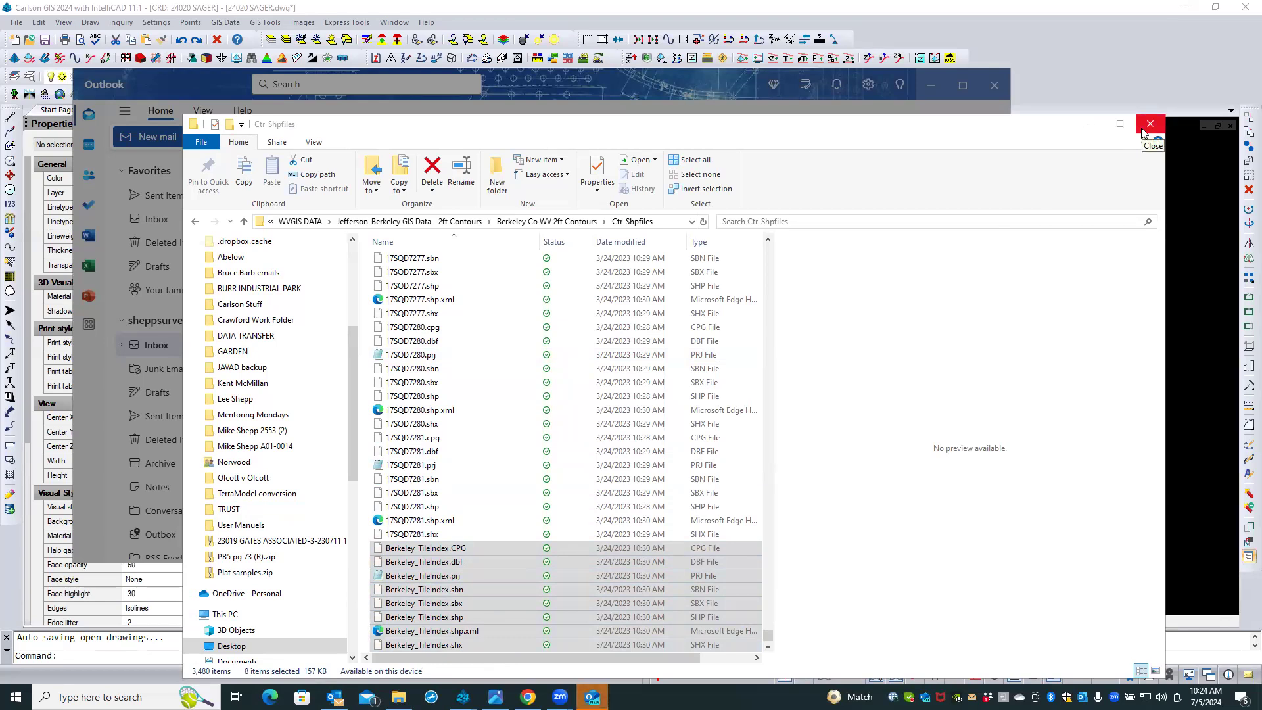
pyautogui.moveTo(180, 88); pyautogui.dragTo(176, 91)
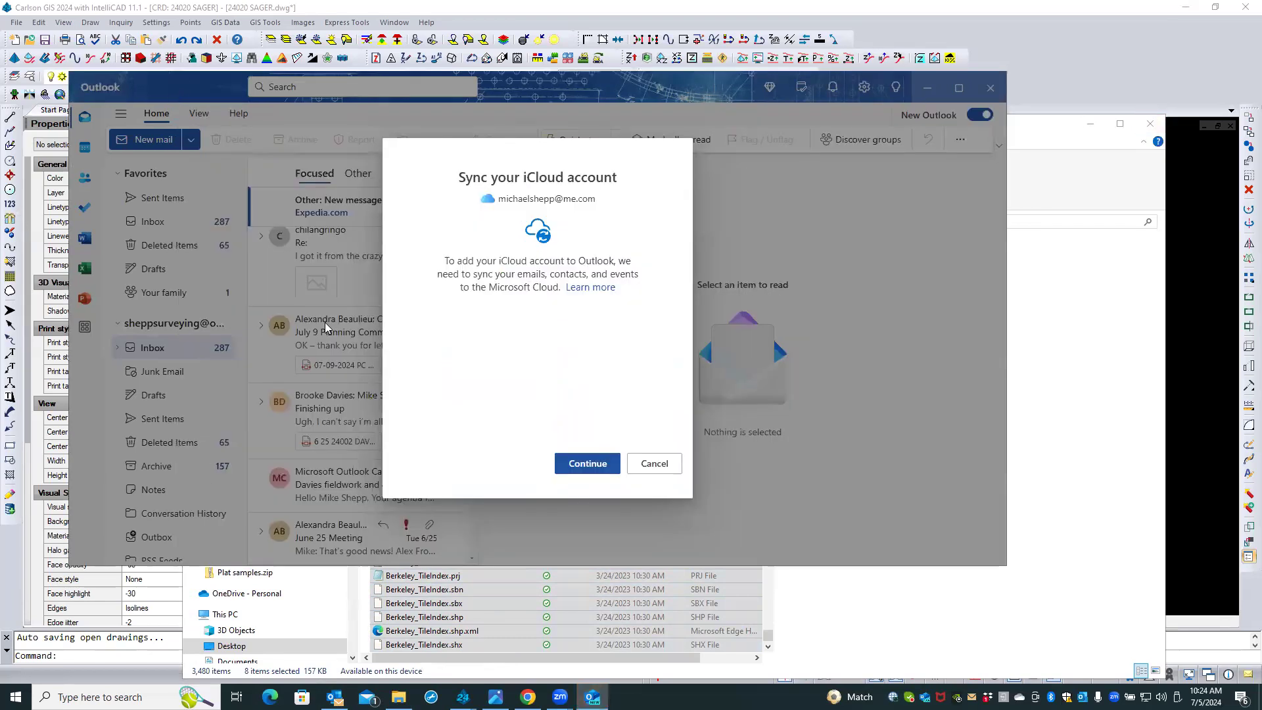
pyautogui.click(653, 464)
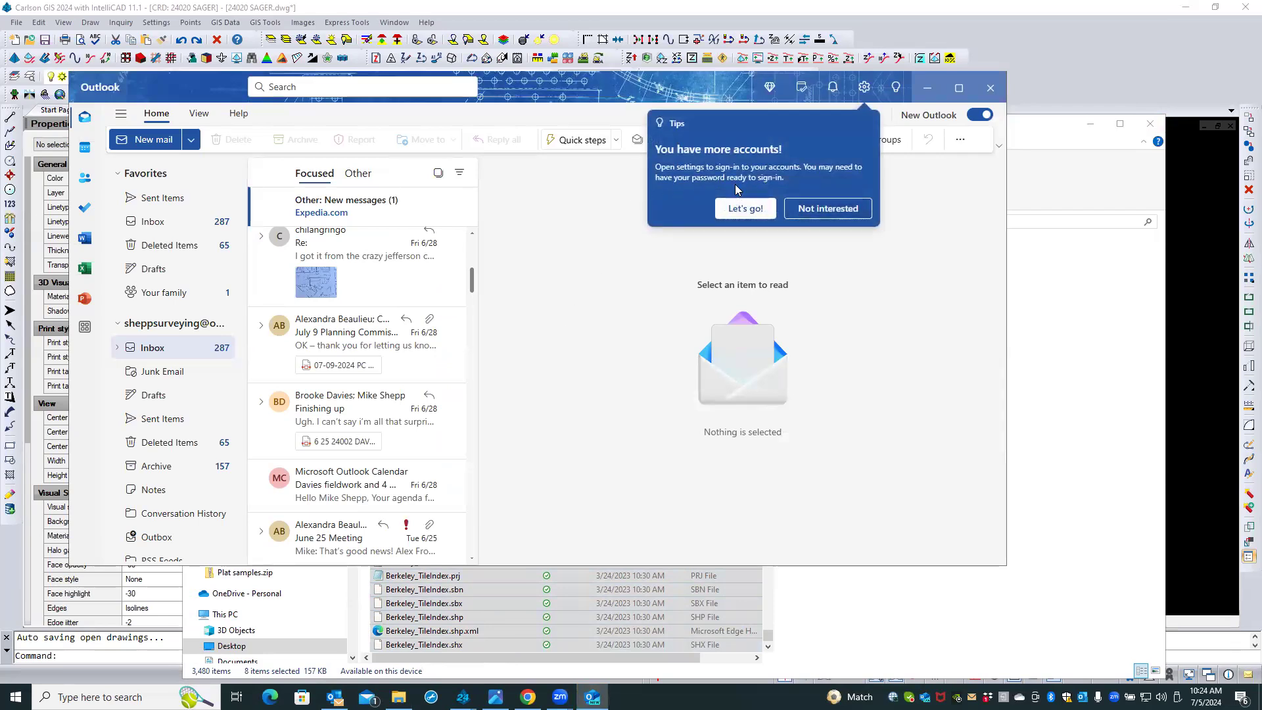
pyautogui.click(989, 87)
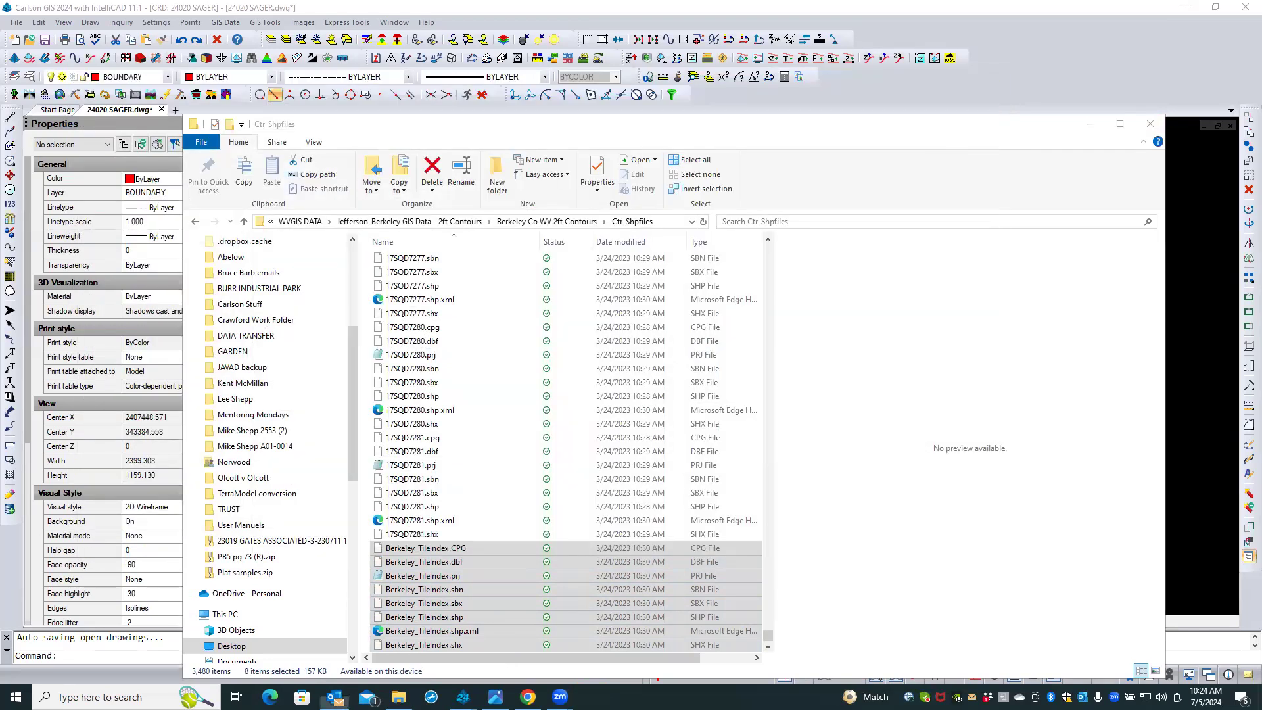
# Switch to classic Outlook and start a new email addressed to the contact who sent the Zoom meeting invitation
pyautogui.moveTo(44, 2)
pyautogui.mouseDown()
pyautogui.moveTo(762, 57)
pyautogui.moveTo(664, 195)
pyautogui.moveTo(493, 295)
pyautogui.mouseUp()
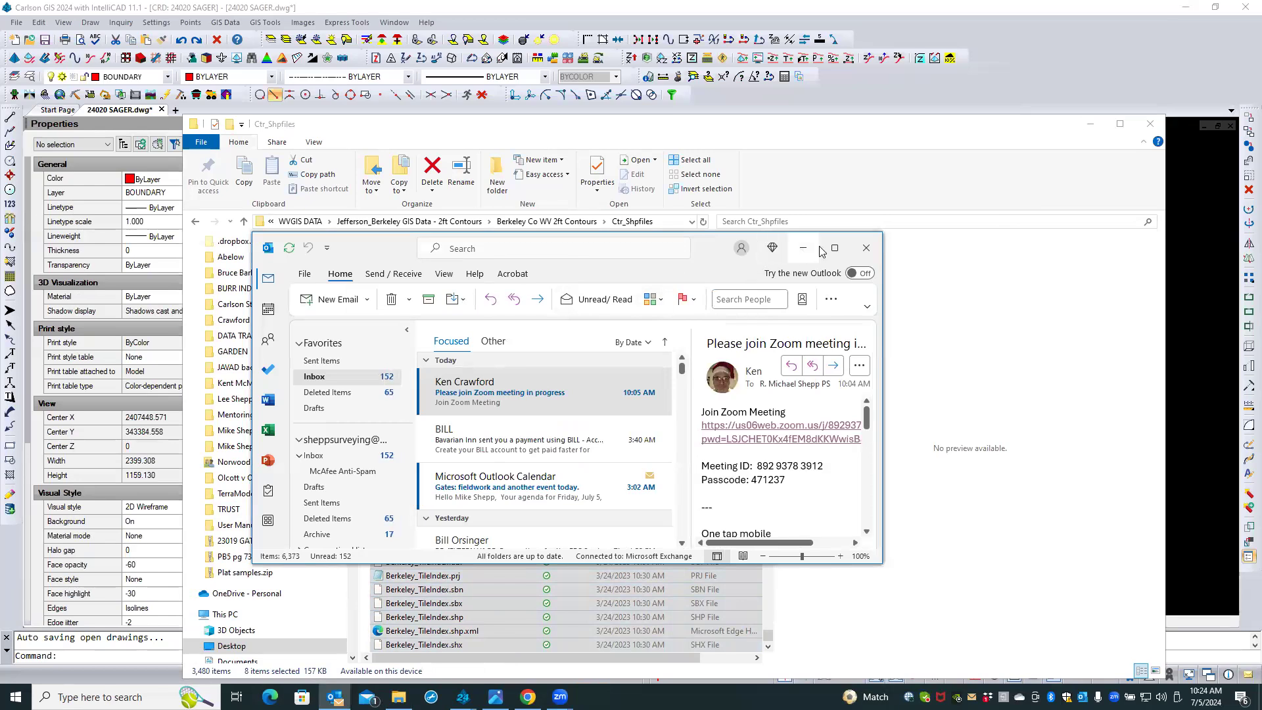
pyautogui.click(347, 302)
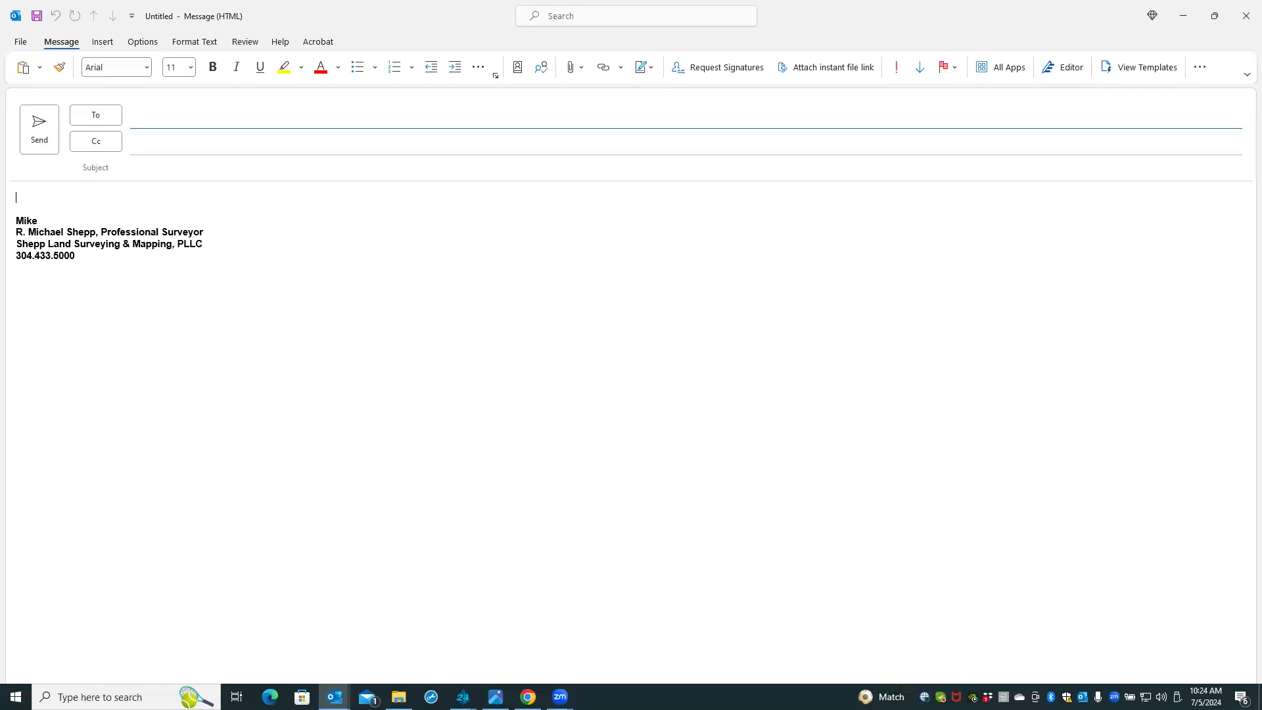
pyautogui.write('ken')
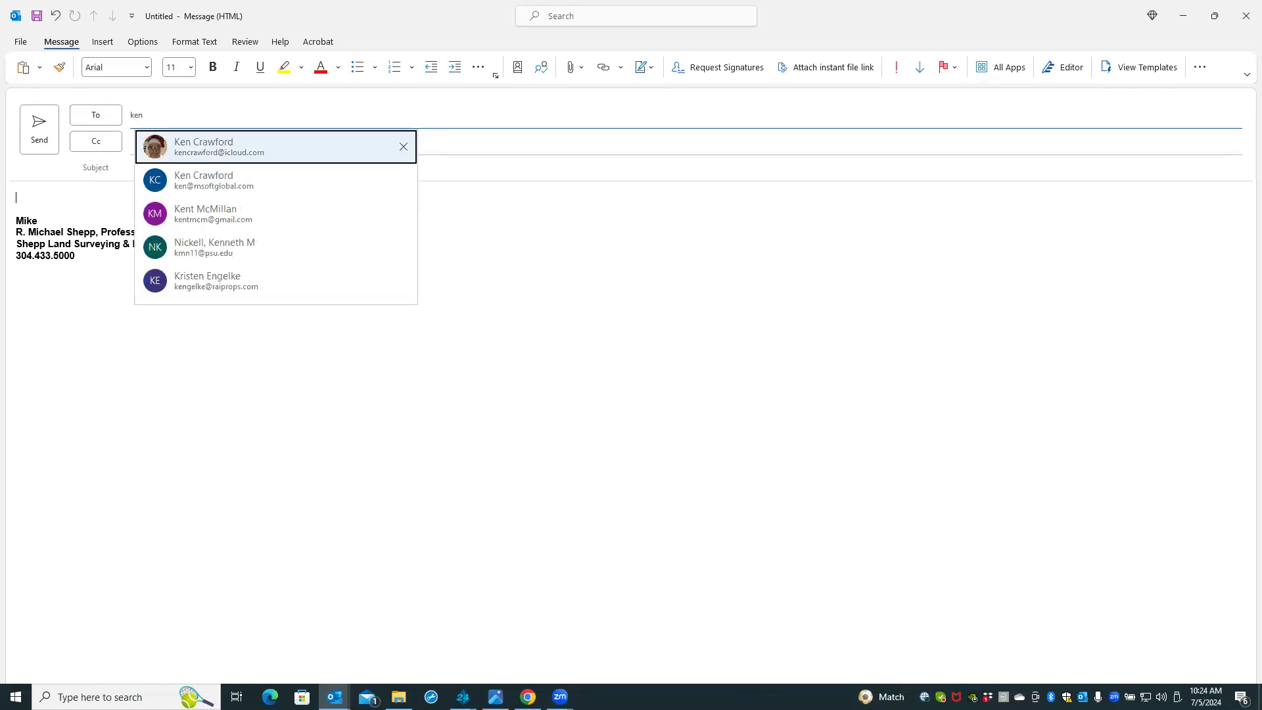
pyautogui.click(196, 147)
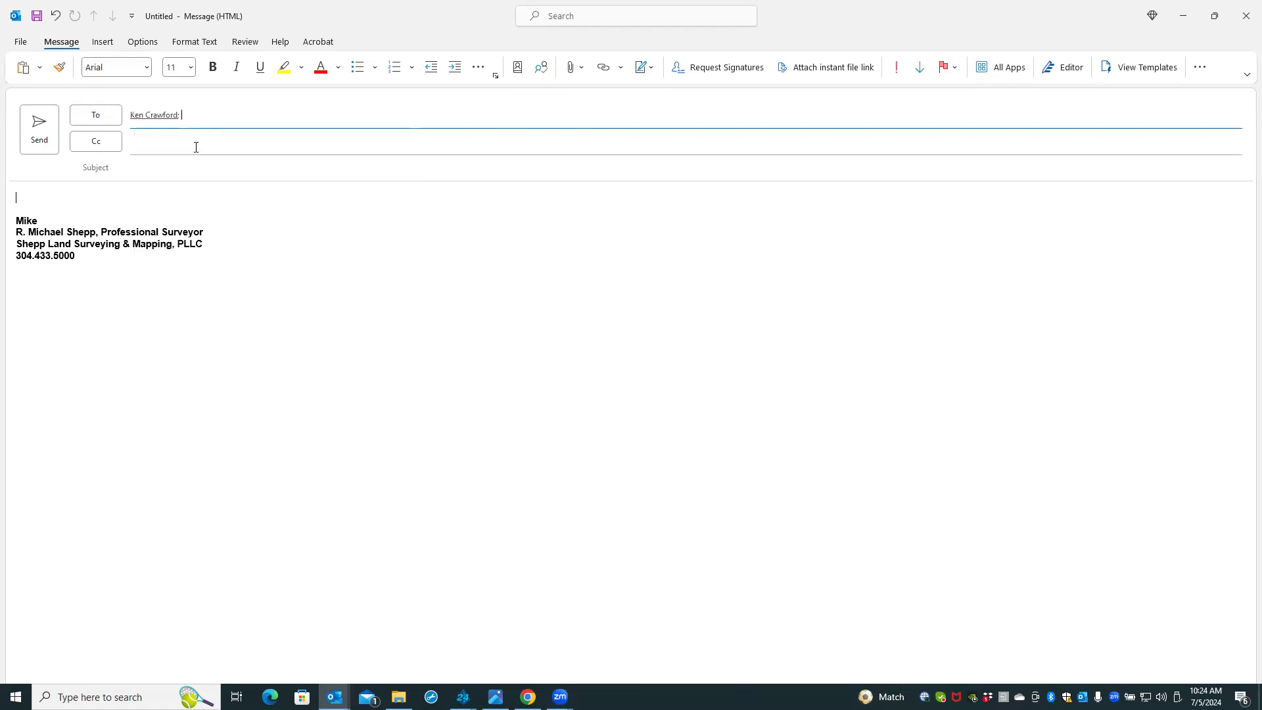
# Paste the copied sharing link into the message body above the signature, keeping its source formatting
pyautogui.rightClick(35, 191)
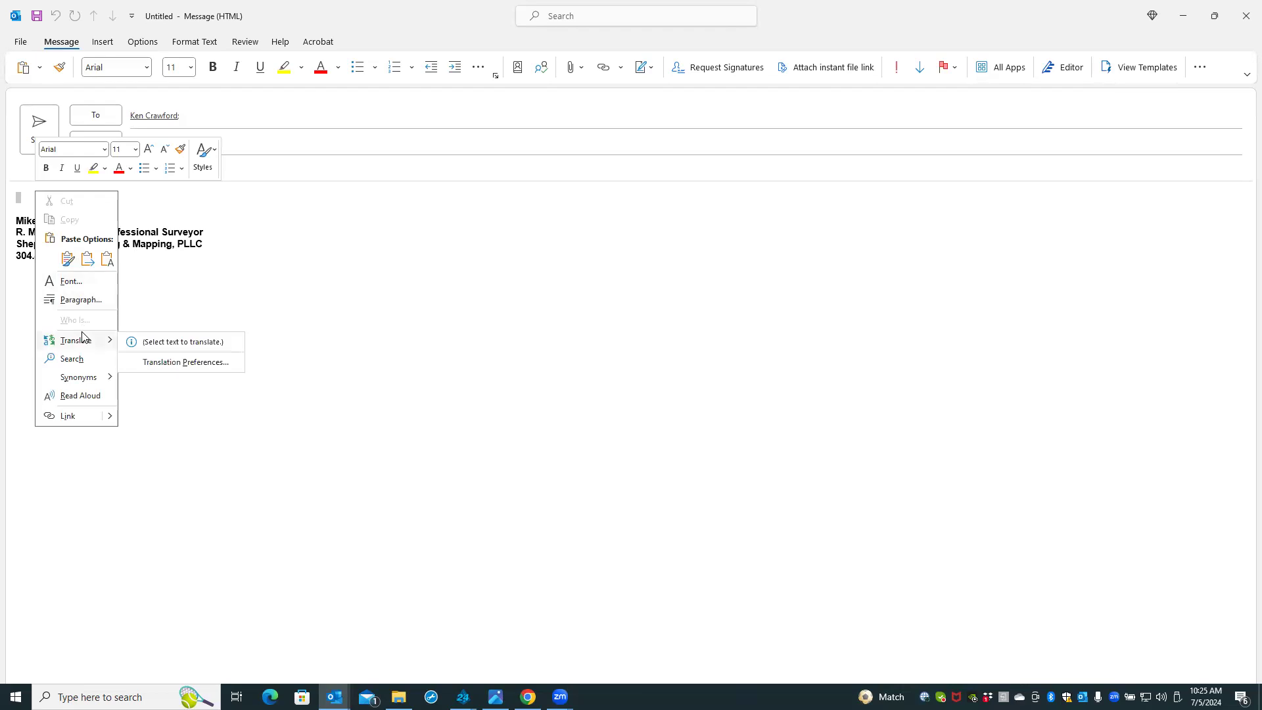
pyautogui.click(68, 259)
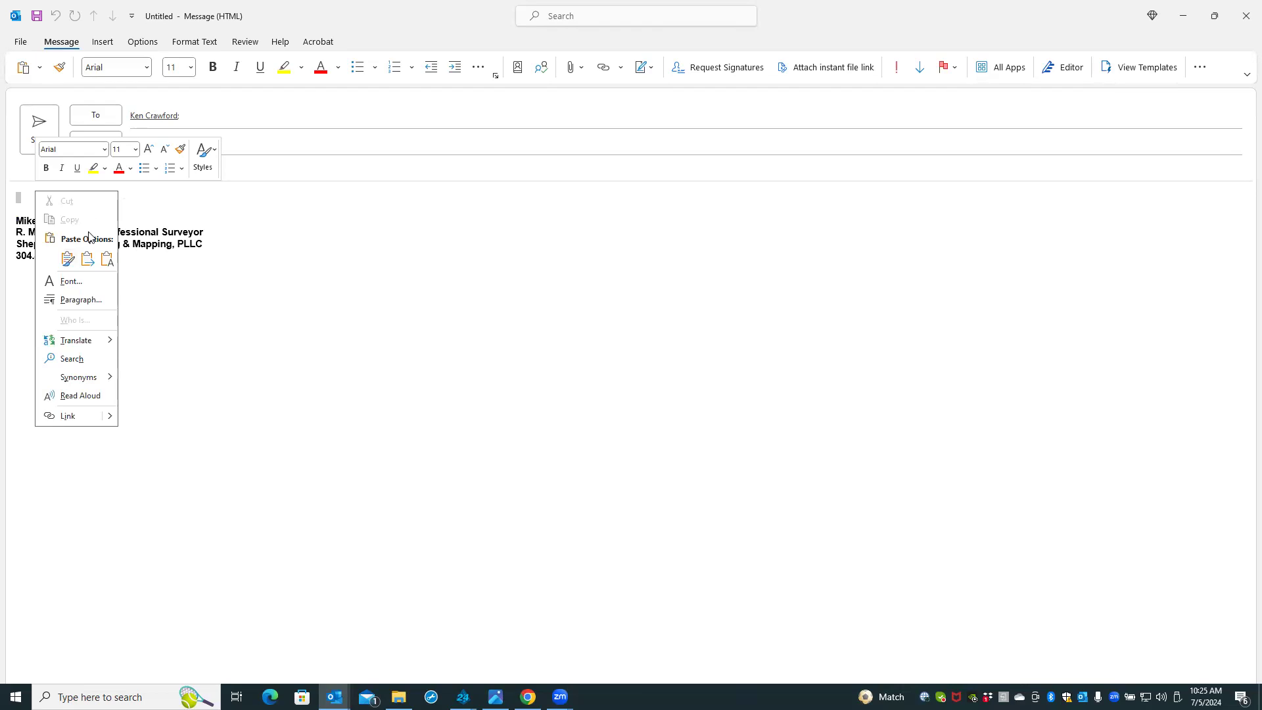
pyautogui.click(69, 260)
# Send the email with the subject "link to GIS data" and put away the mail and file windows to return to the drawing
pyautogui.click(40, 125)
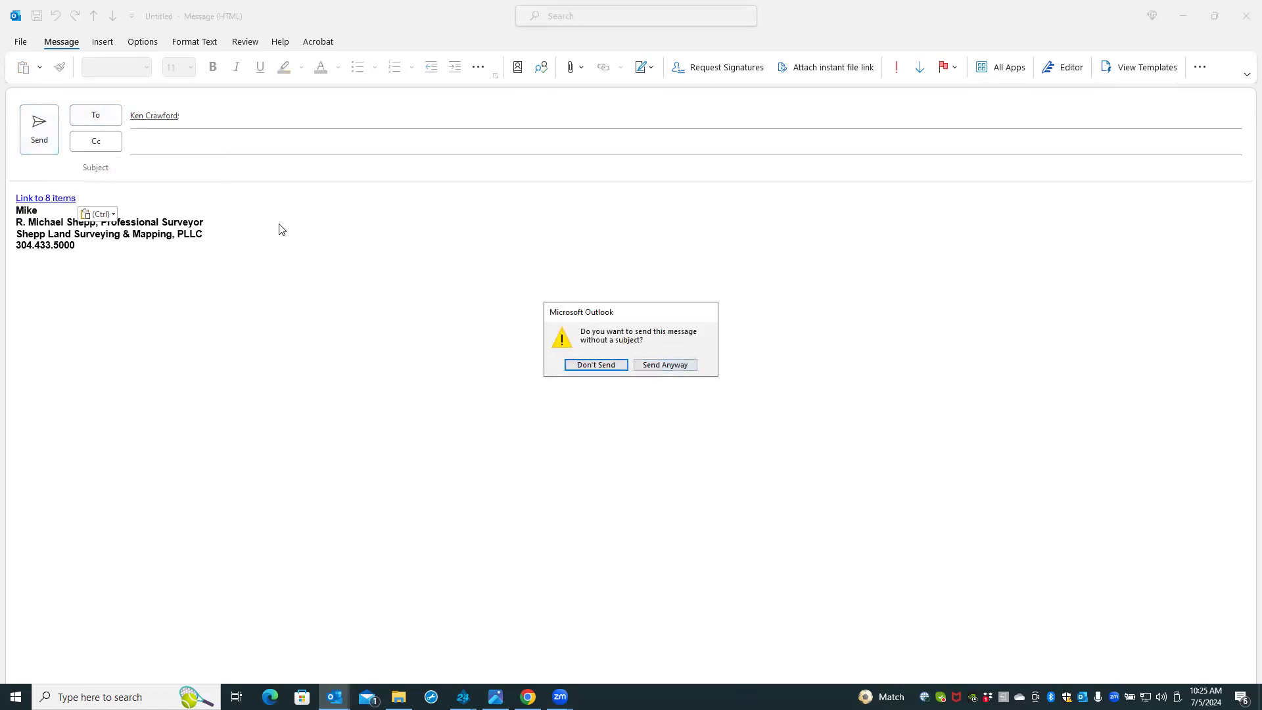
pyautogui.click(586, 364)
pyautogui.write('link to GIS data')
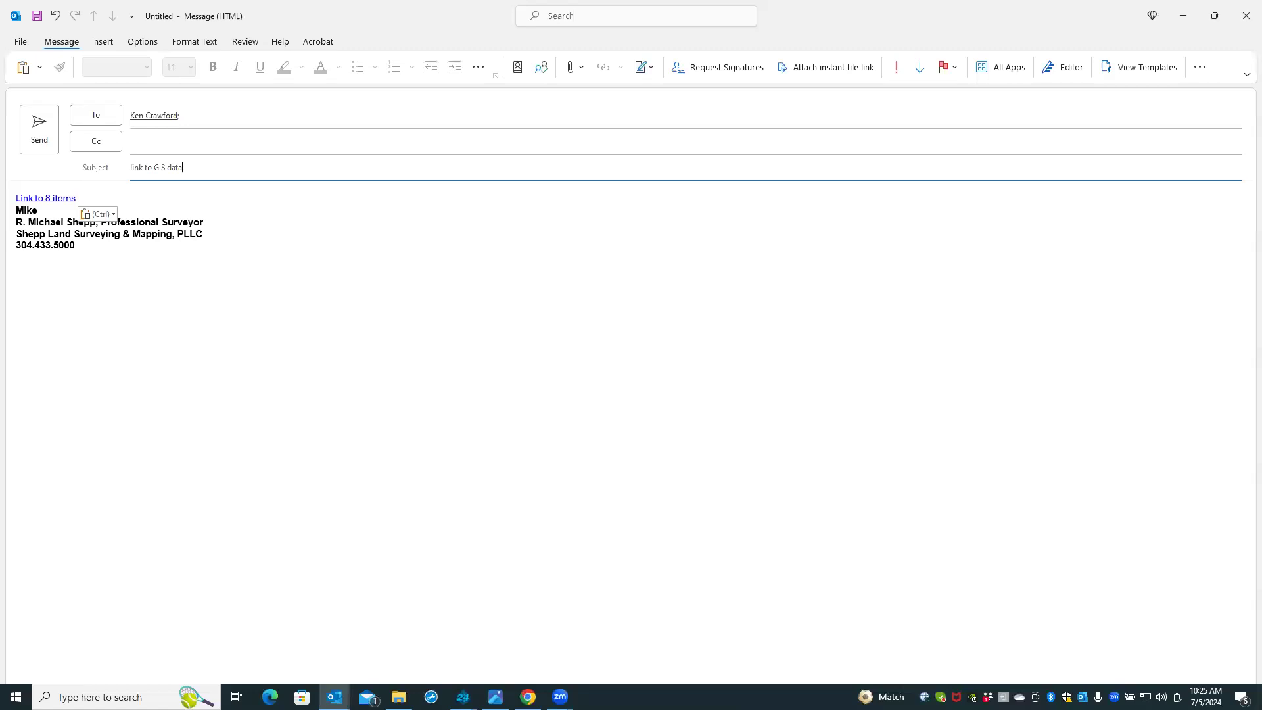
pyautogui.click(42, 136)
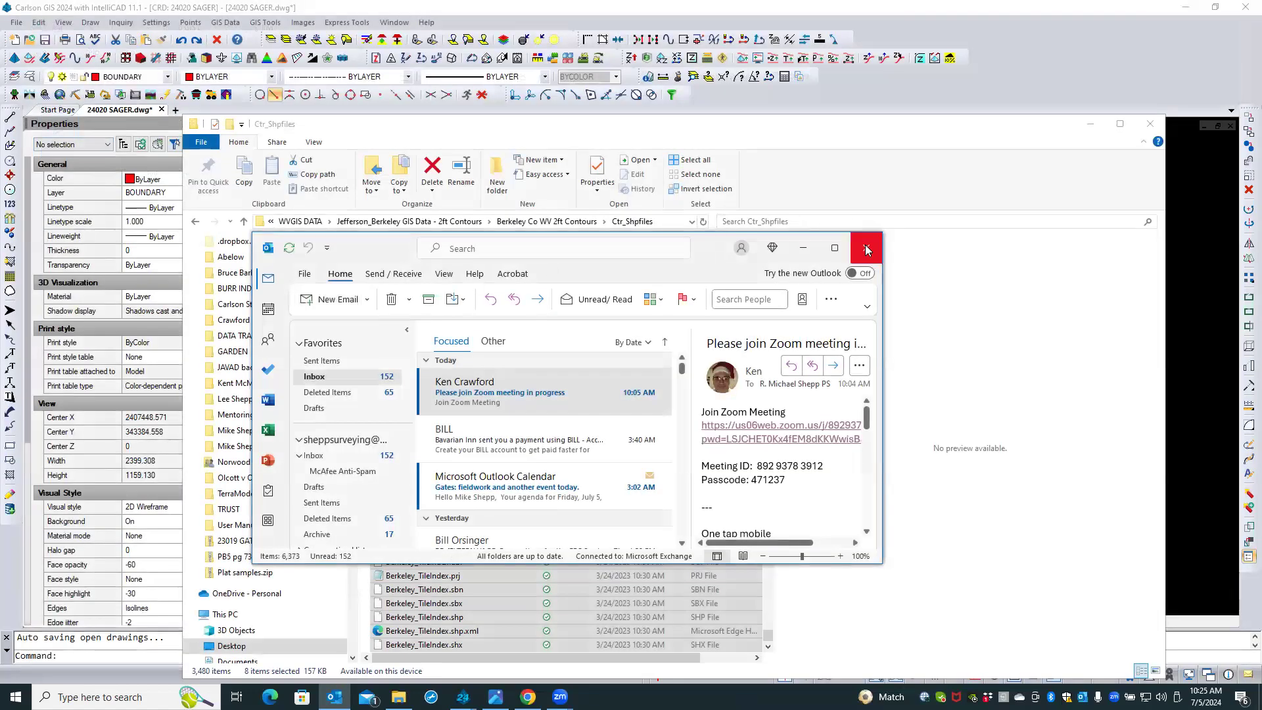
pyautogui.click(803, 248)
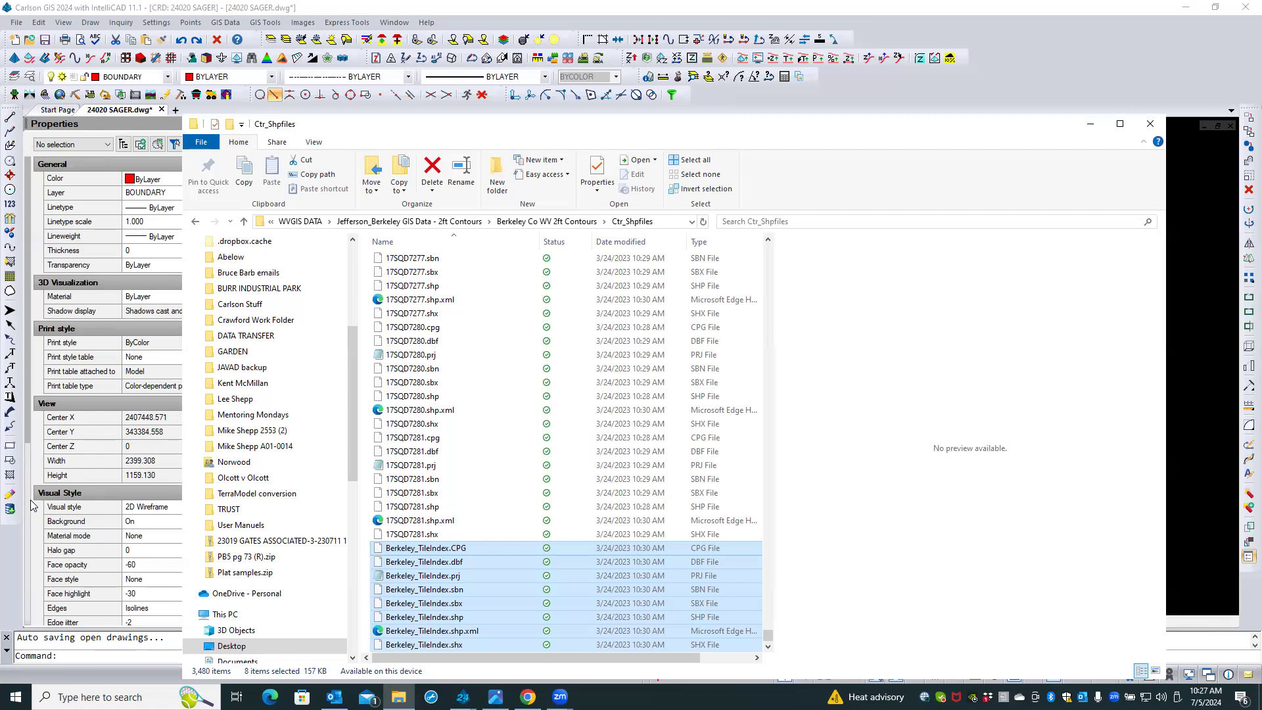
pyautogui.click(1150, 125)
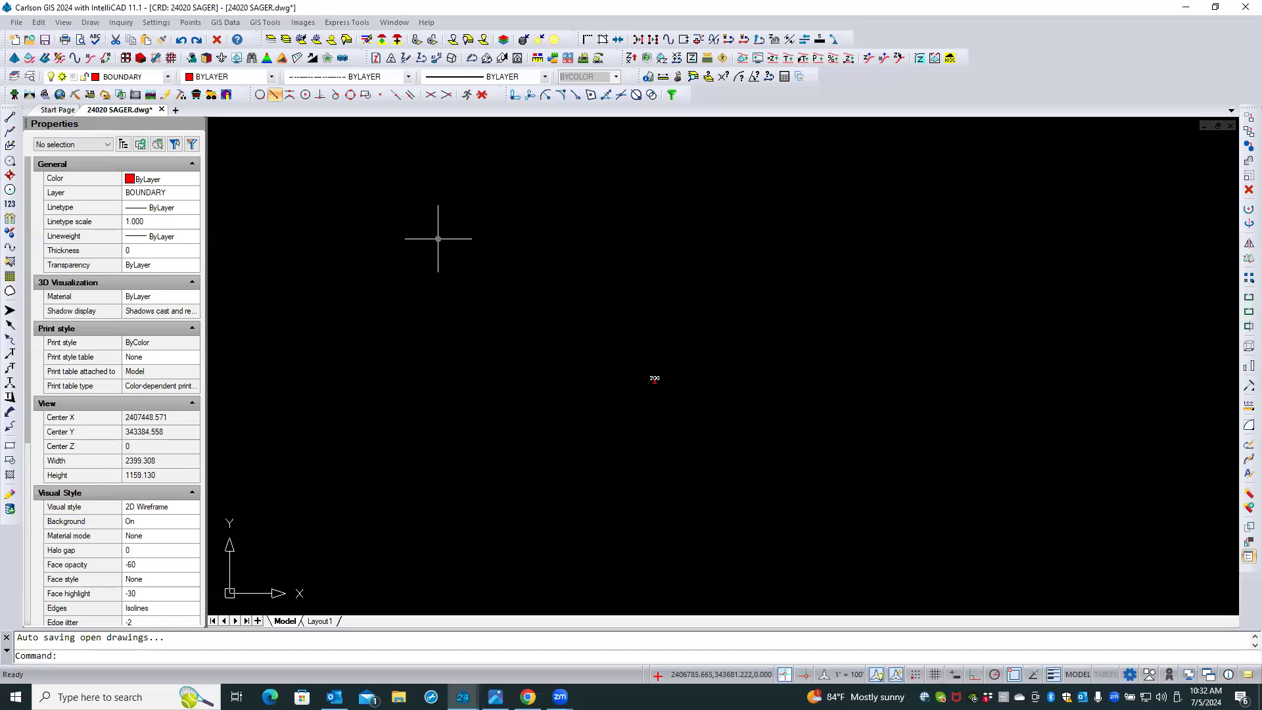
# Check the installed Carlson 2024 build in the program's About information and close it
pyautogui.click(363, 196)
pyautogui.click(363, 196)
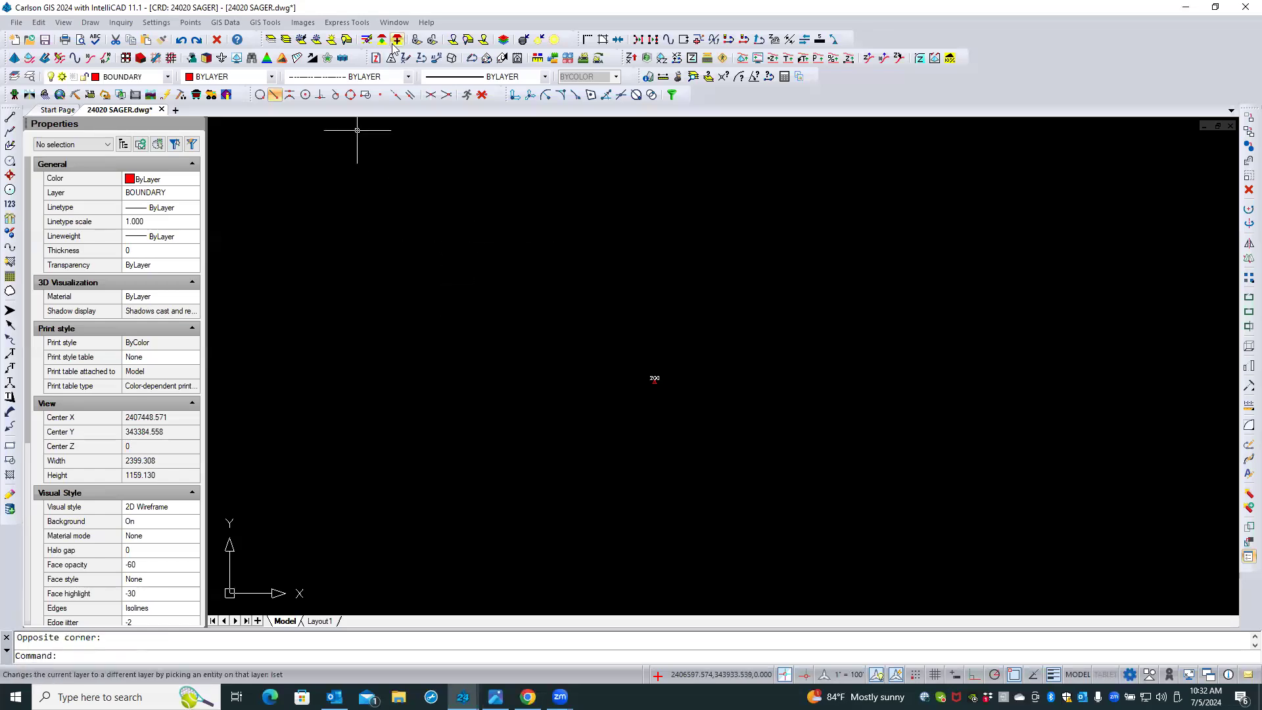
pyautogui.click(427, 23)
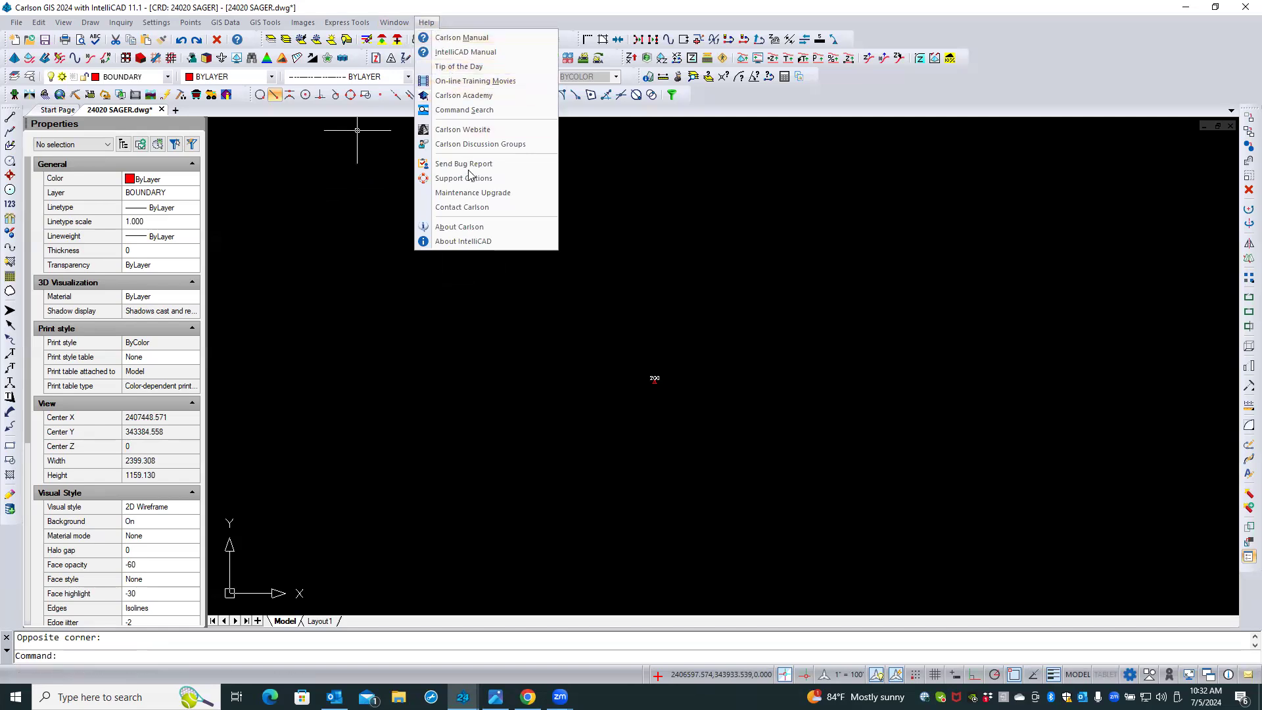
pyautogui.click(459, 226)
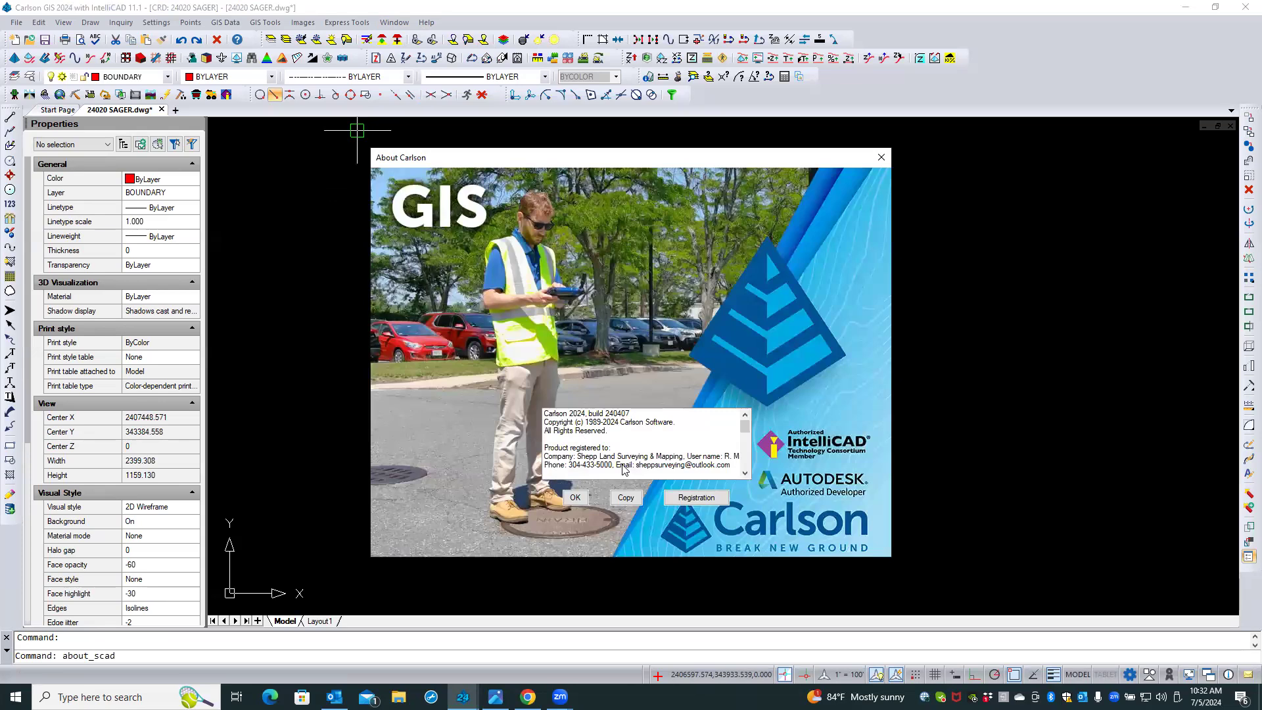
pyautogui.click(881, 158)
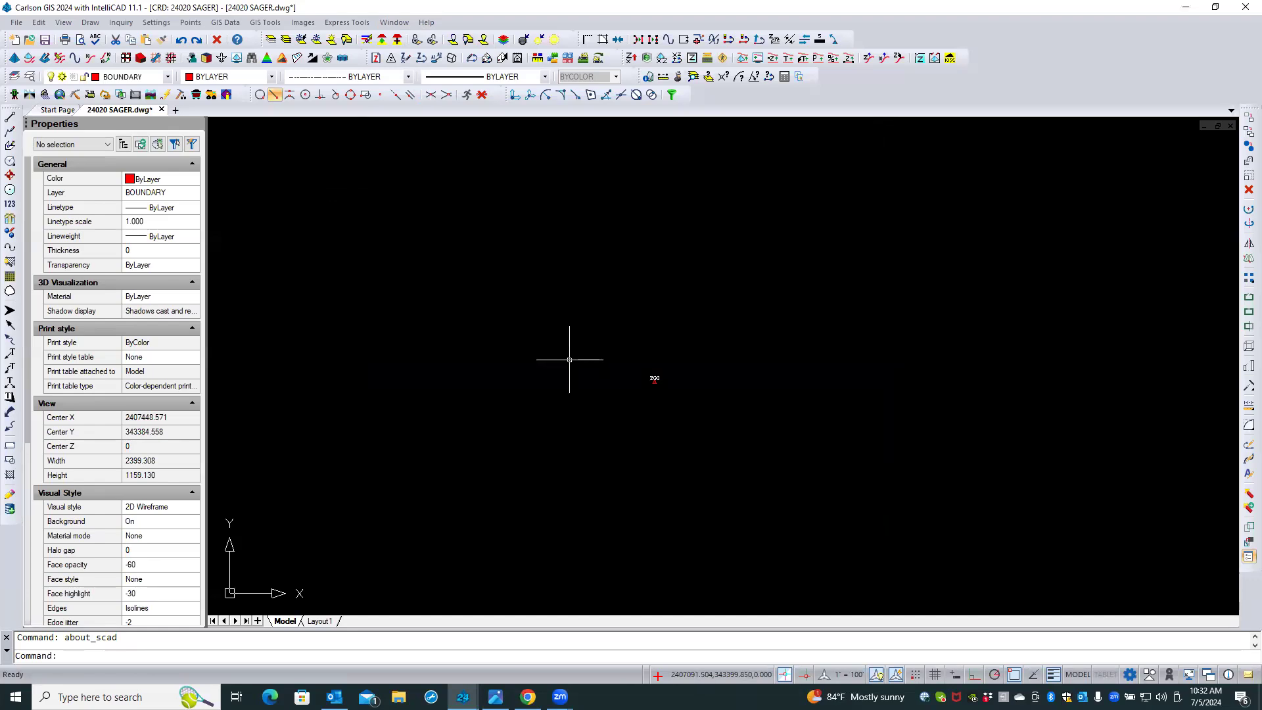
# Check the Outlook inbox and return to the Carlson GIS drawing
pyautogui.moveTo(463, 697)
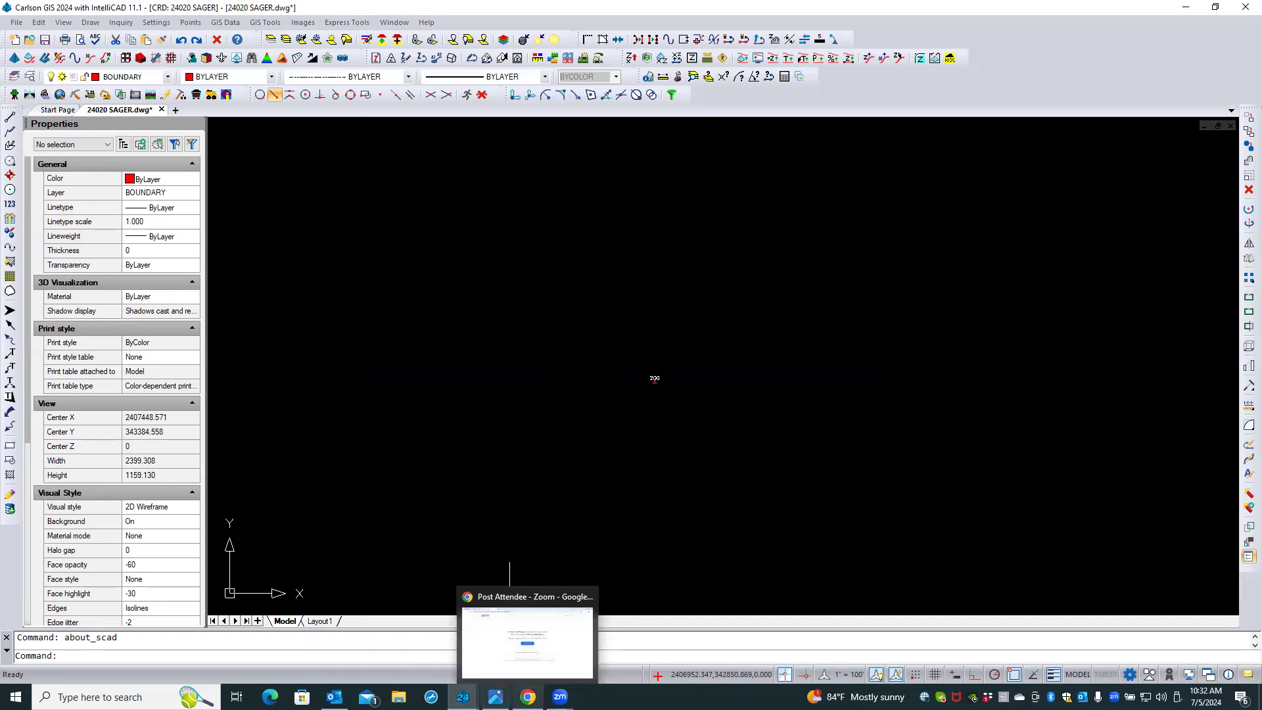
pyautogui.click(335, 697)
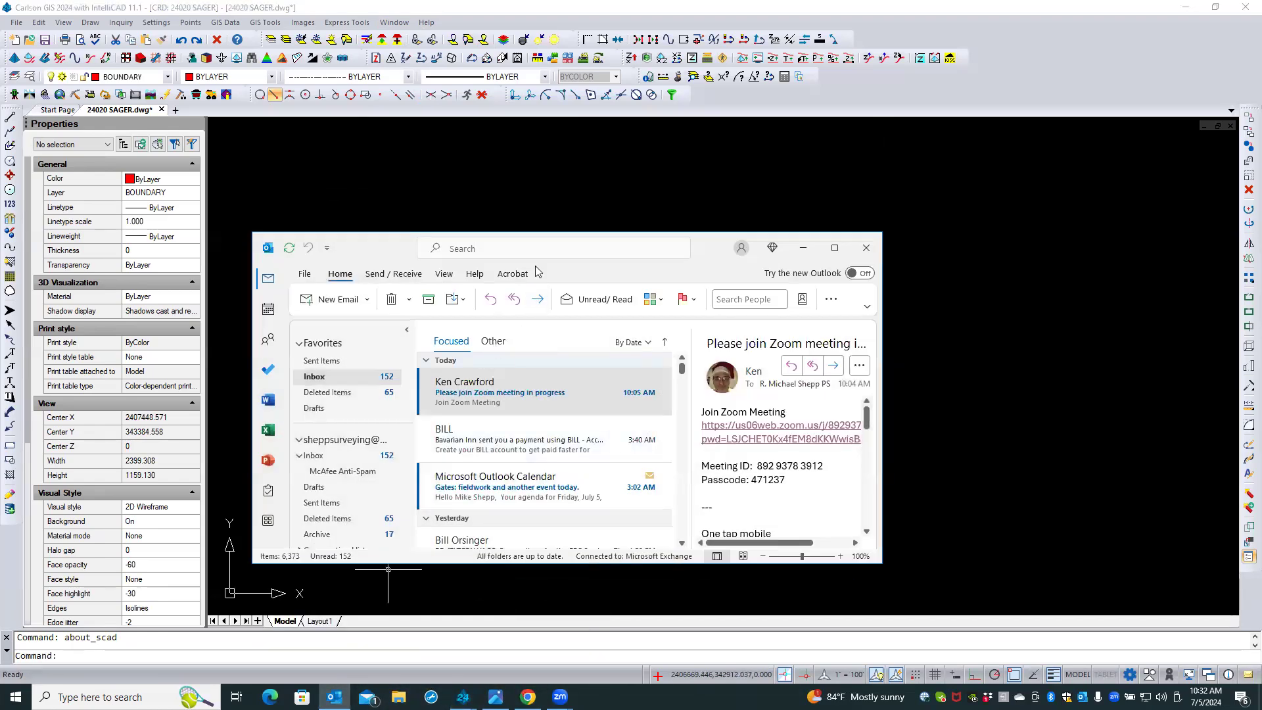
pyautogui.click(803, 248)
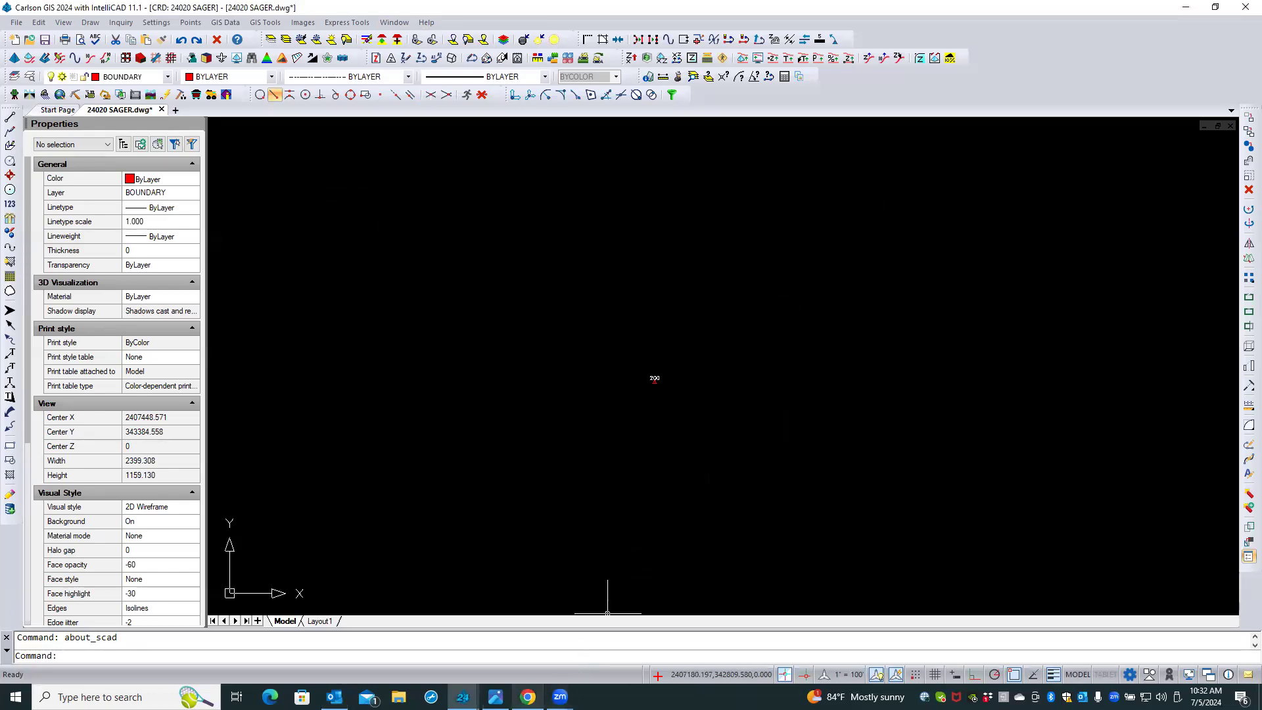
# Look up Carlson's maintenance upgrade web page, then close the browser to return to the drawing
pyautogui.click(418, 21)
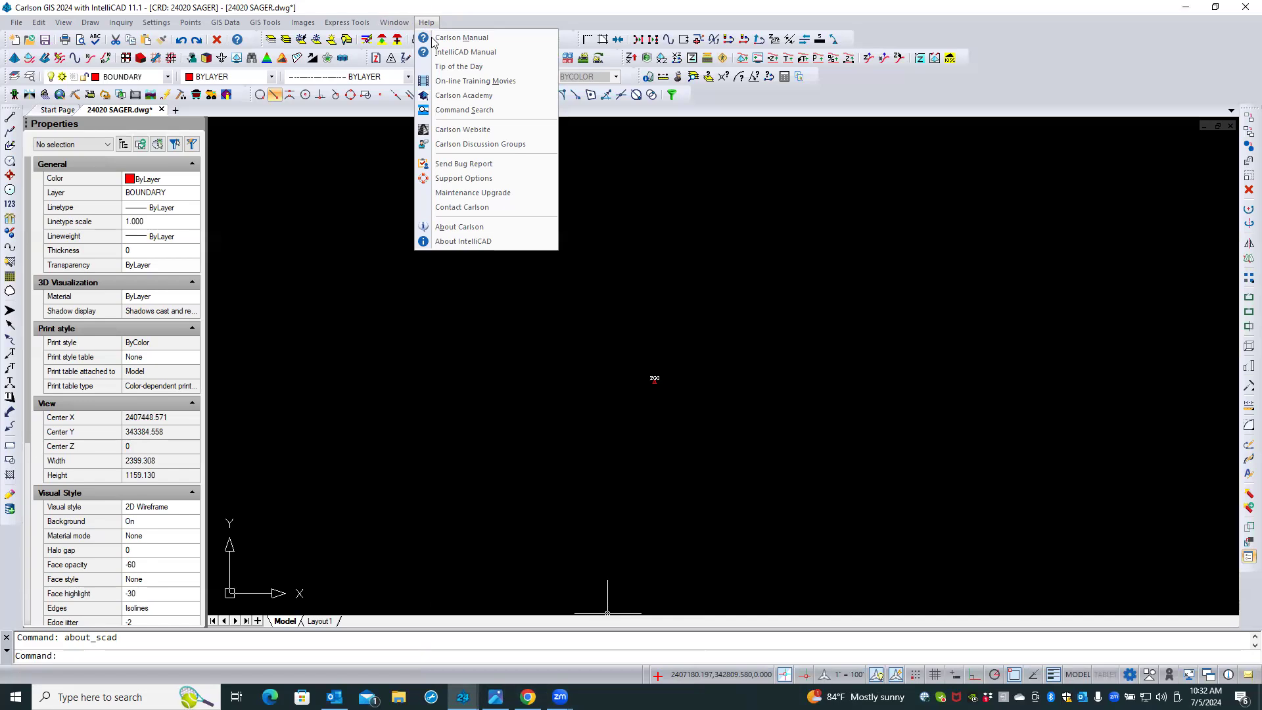
pyautogui.click(507, 193)
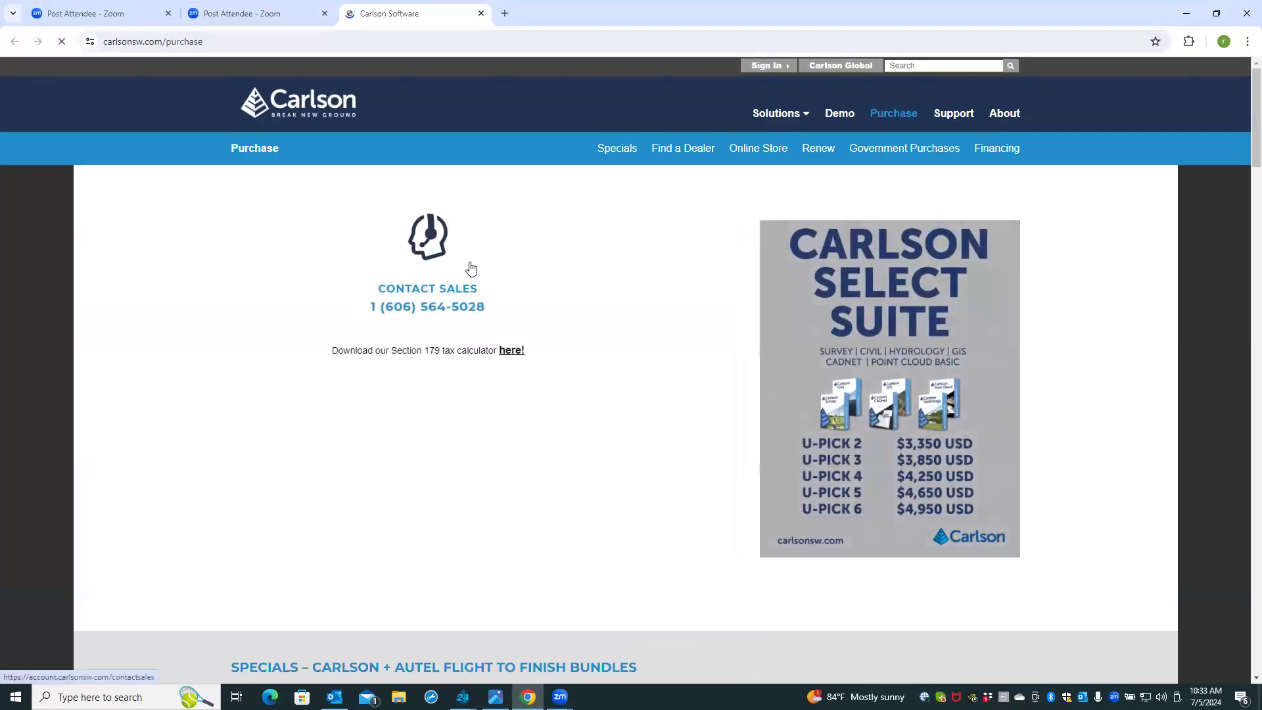
pyautogui.click(1244, 21)
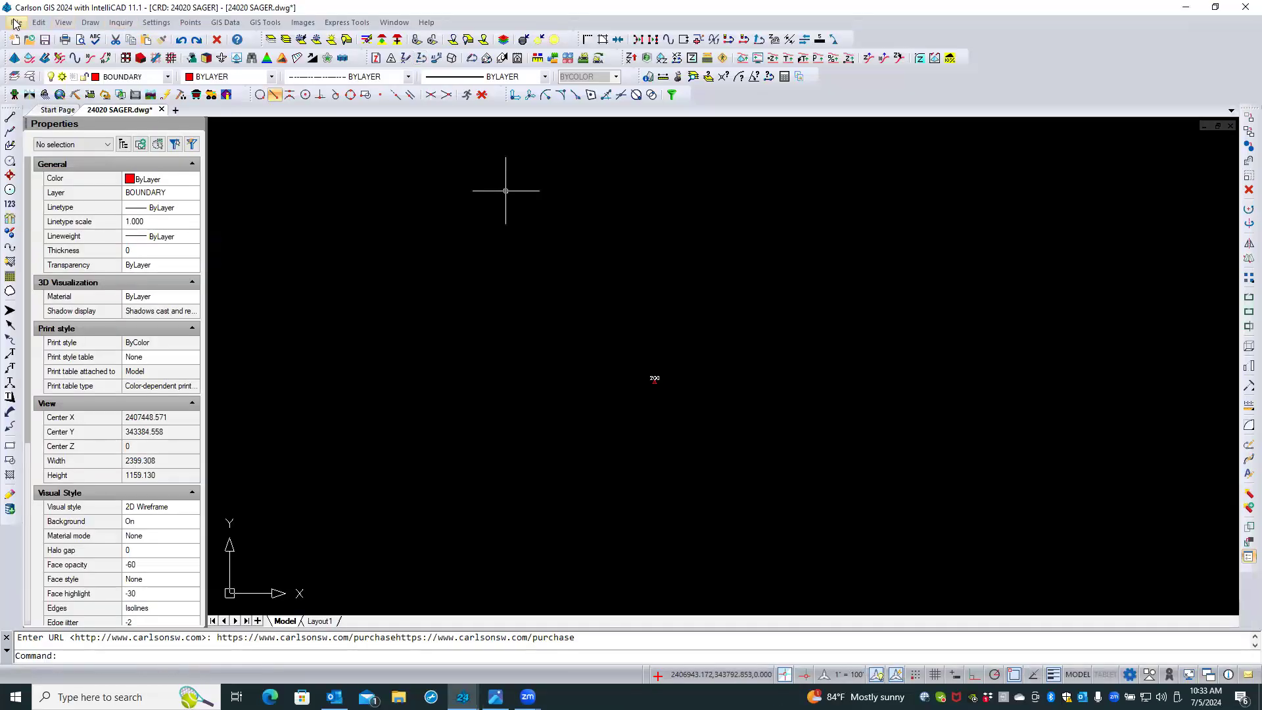
pyautogui.click(15, 24)
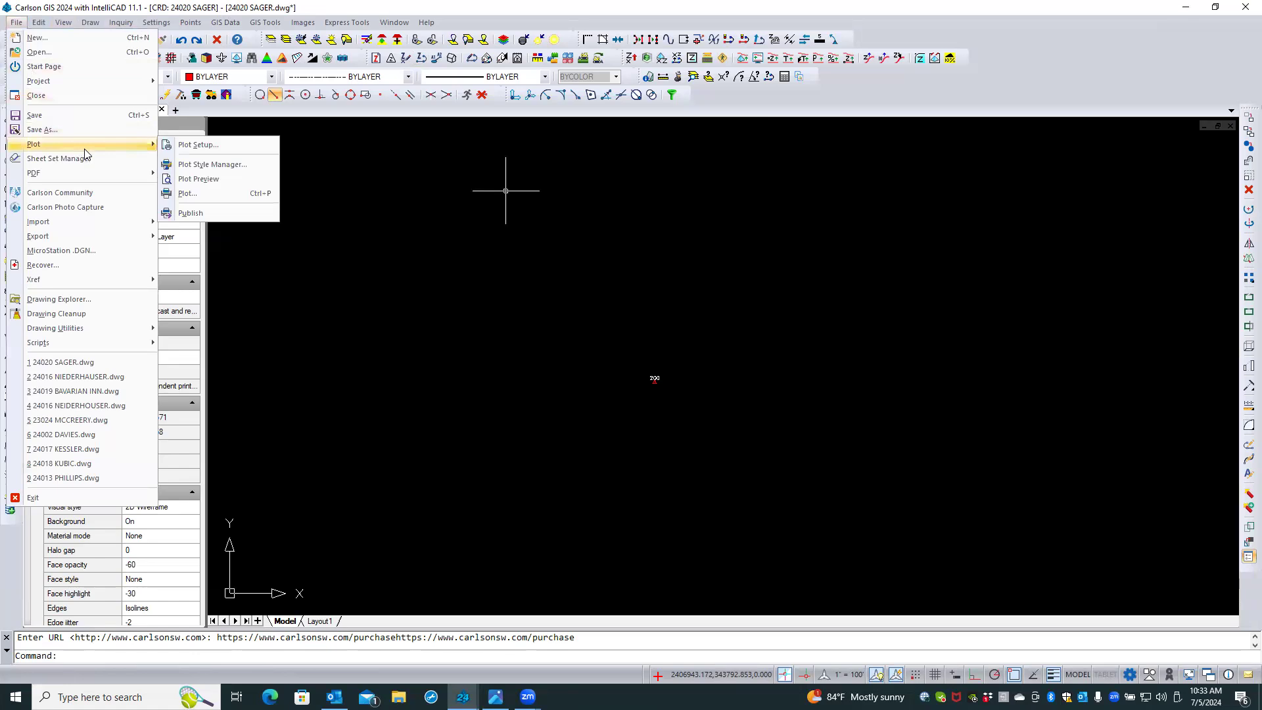
pyautogui.moveTo(103, 334)
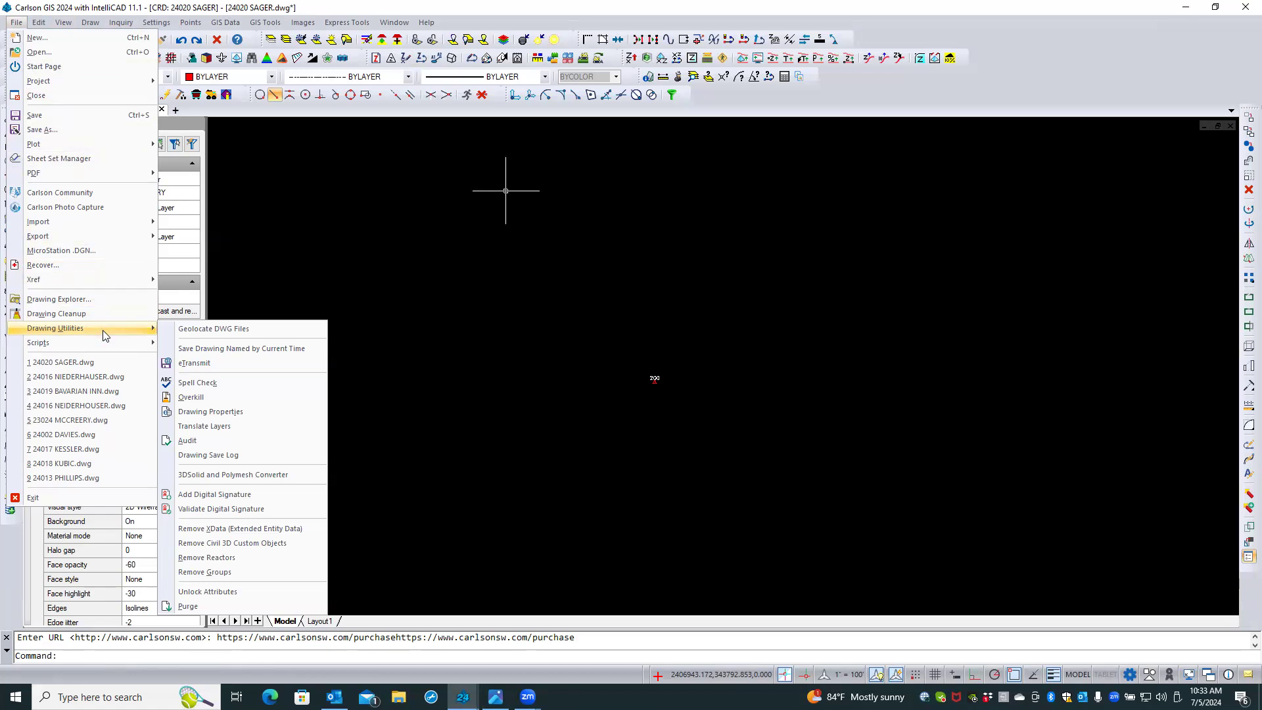
pyautogui.click(507, 188)
pyautogui.click(516, 251)
pyautogui.click(630, 261)
# Exit Carlson GIS without saving the changes to 24020 SAGER.dwg
pyautogui.click(1246, 6)
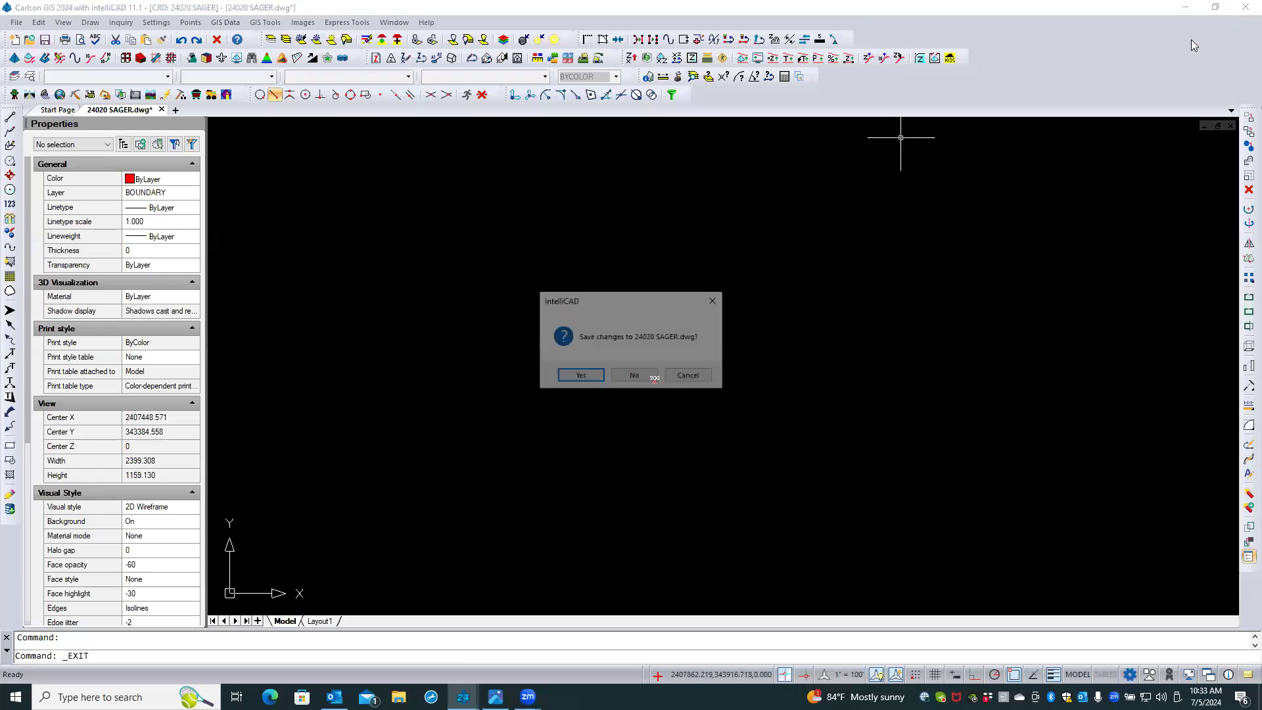
pyautogui.click(636, 376)
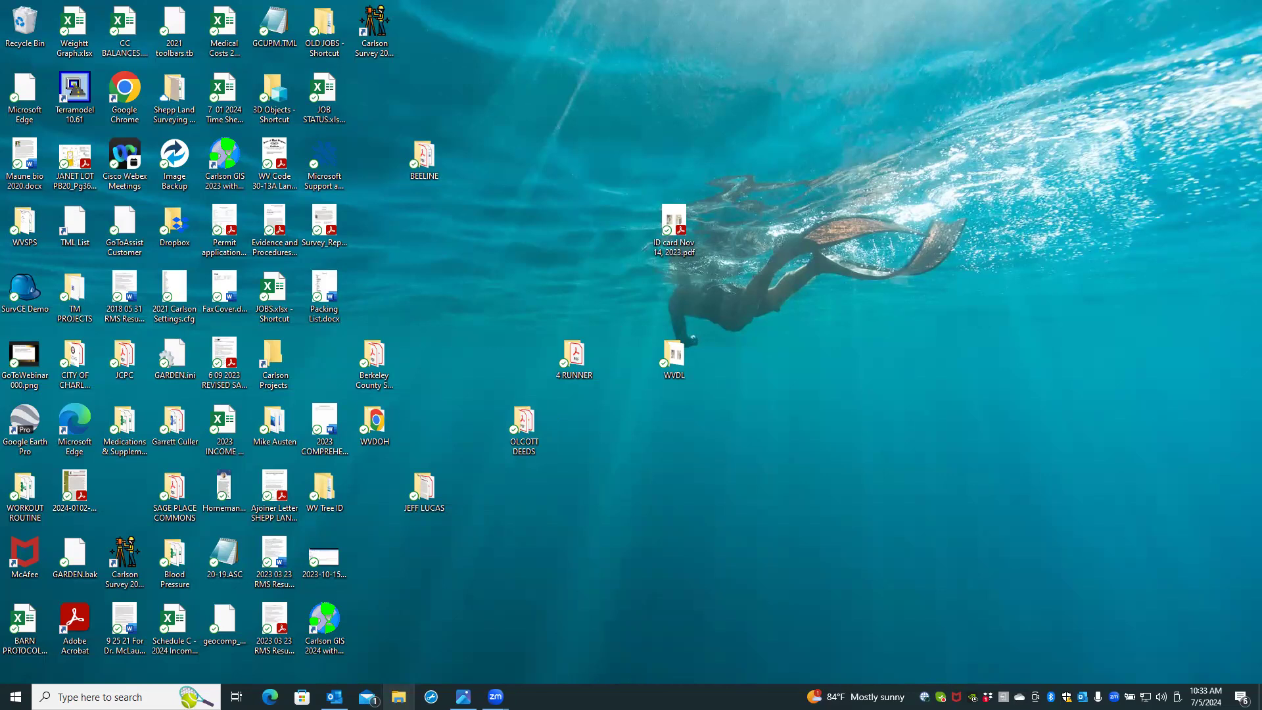
# Search Windows for "carlson" and open the file location of Carlson Survey 2024 with IntelliCAD 11.1
pyautogui.click(124, 697)
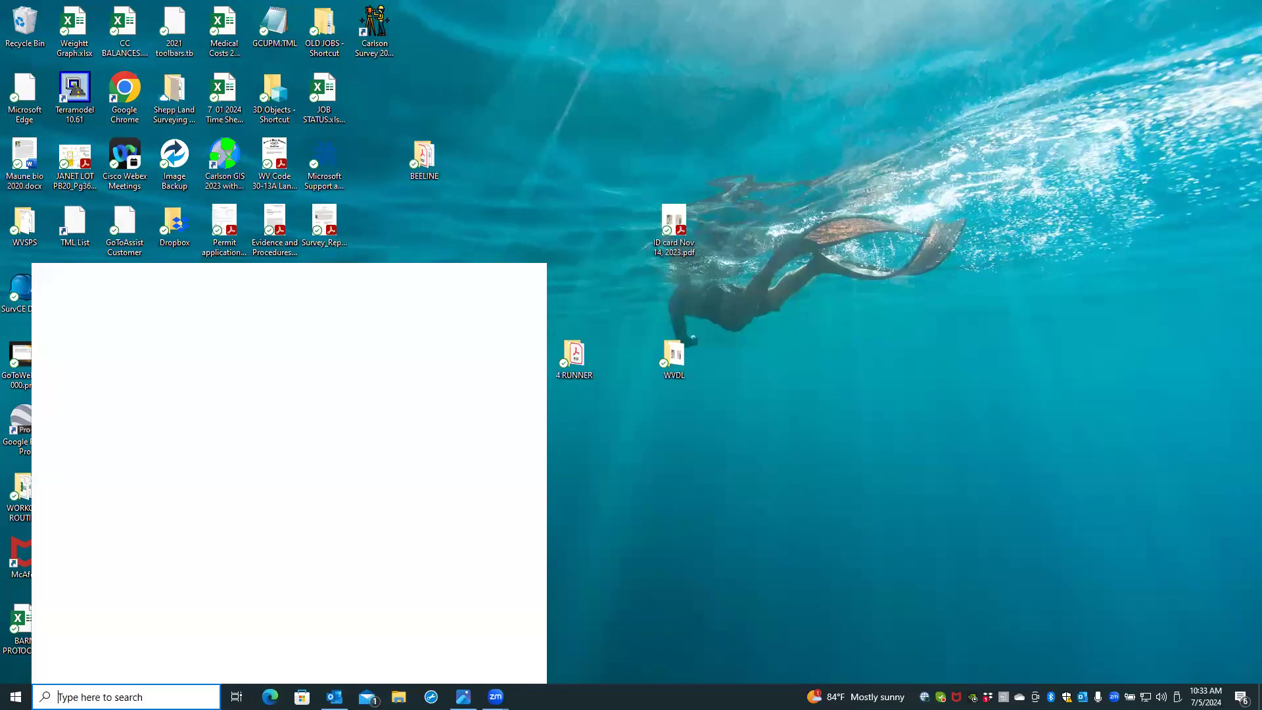
pyautogui.write('car')
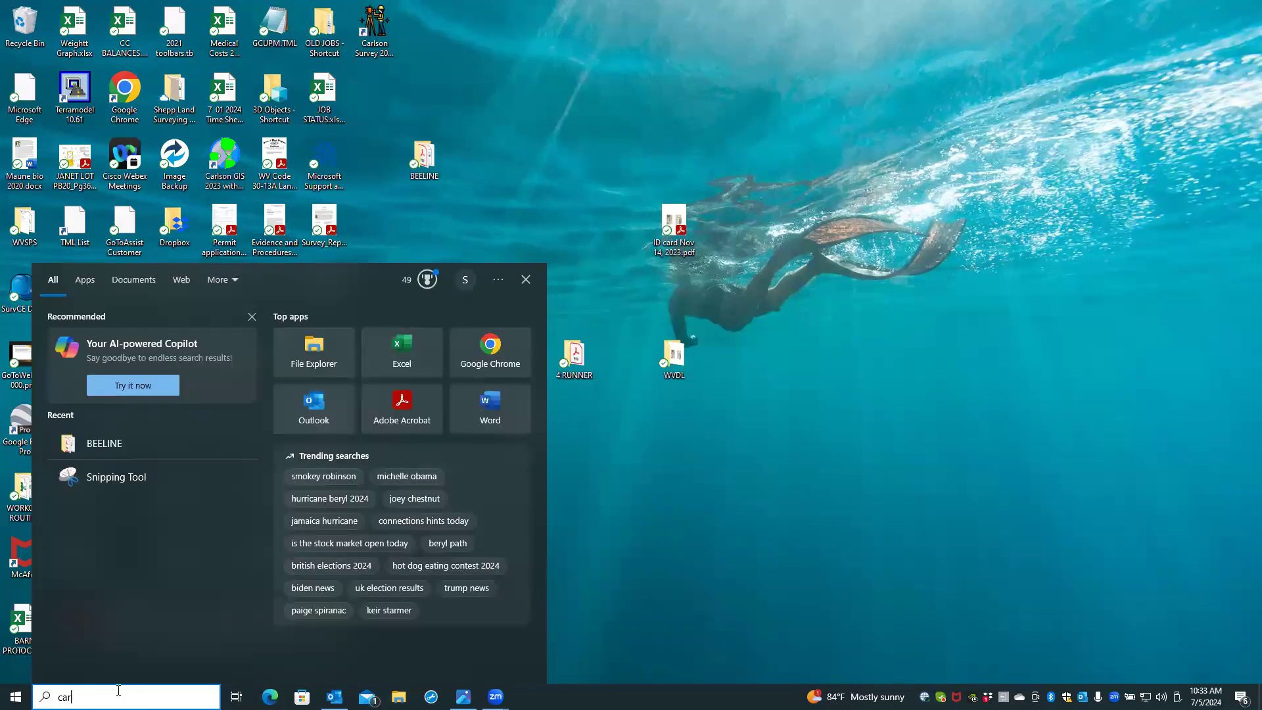
pyautogui.write('lson')
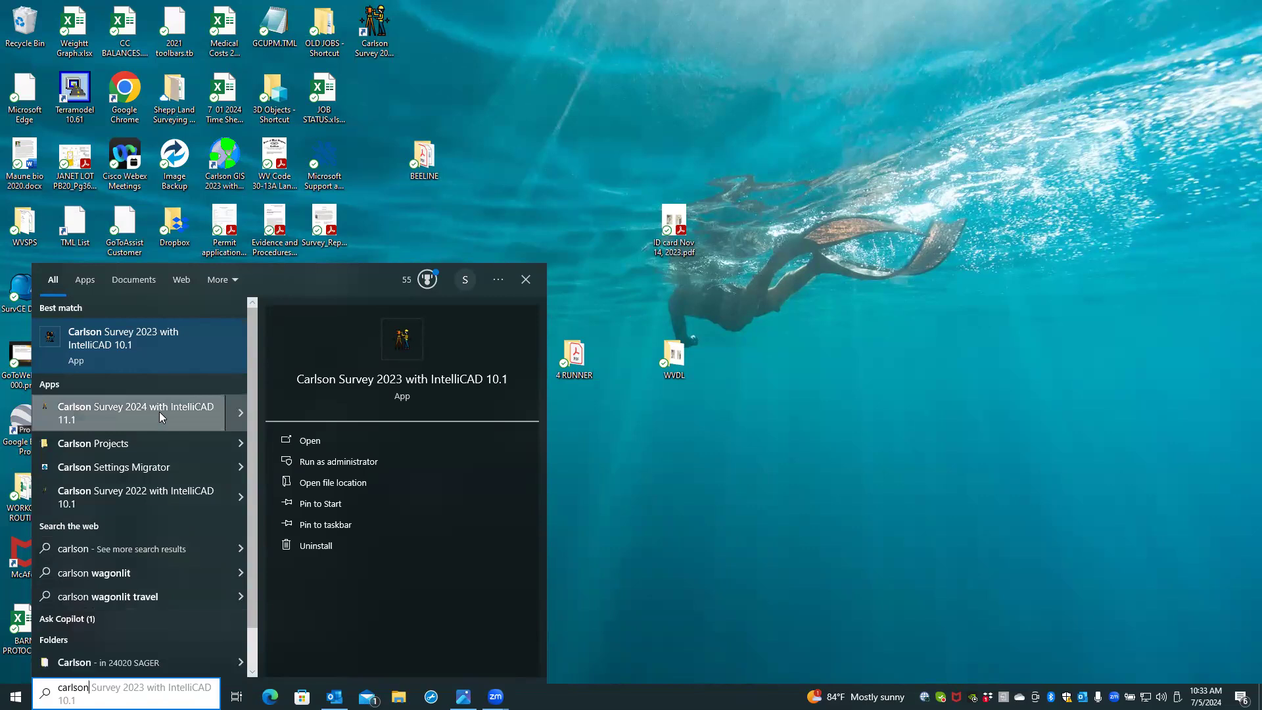
pyautogui.click(235, 422)
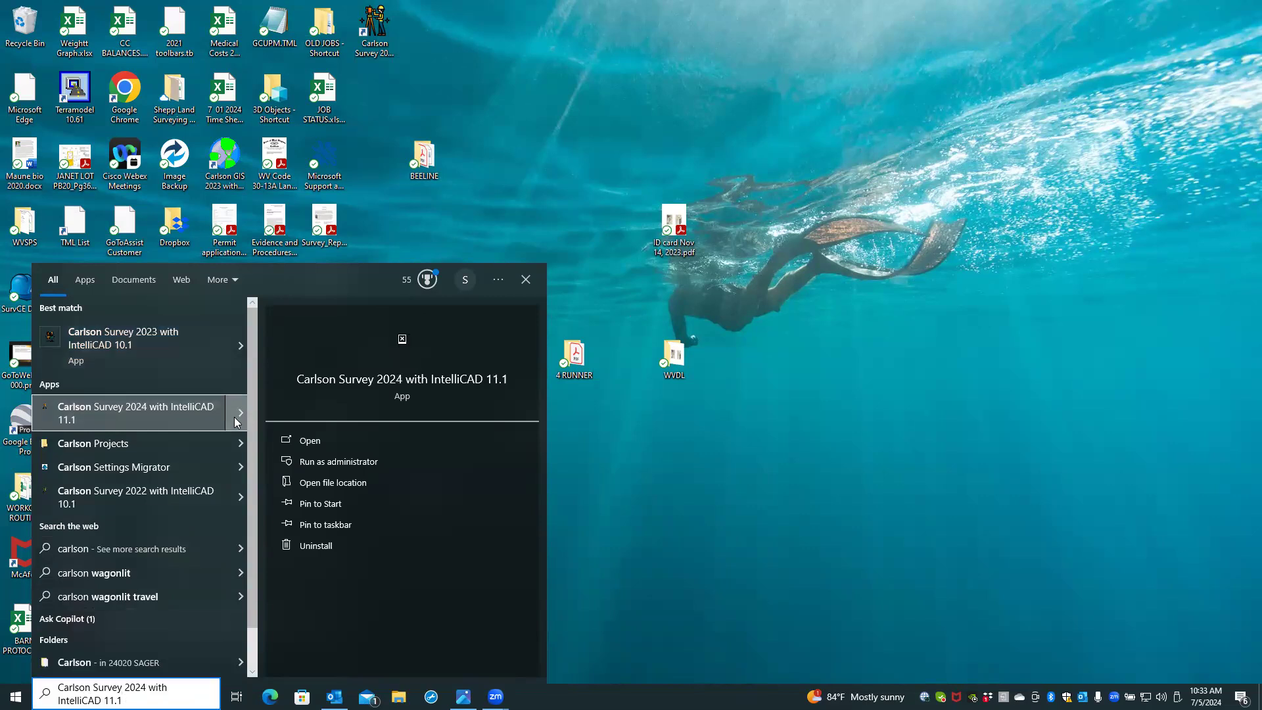
pyautogui.click(327, 482)
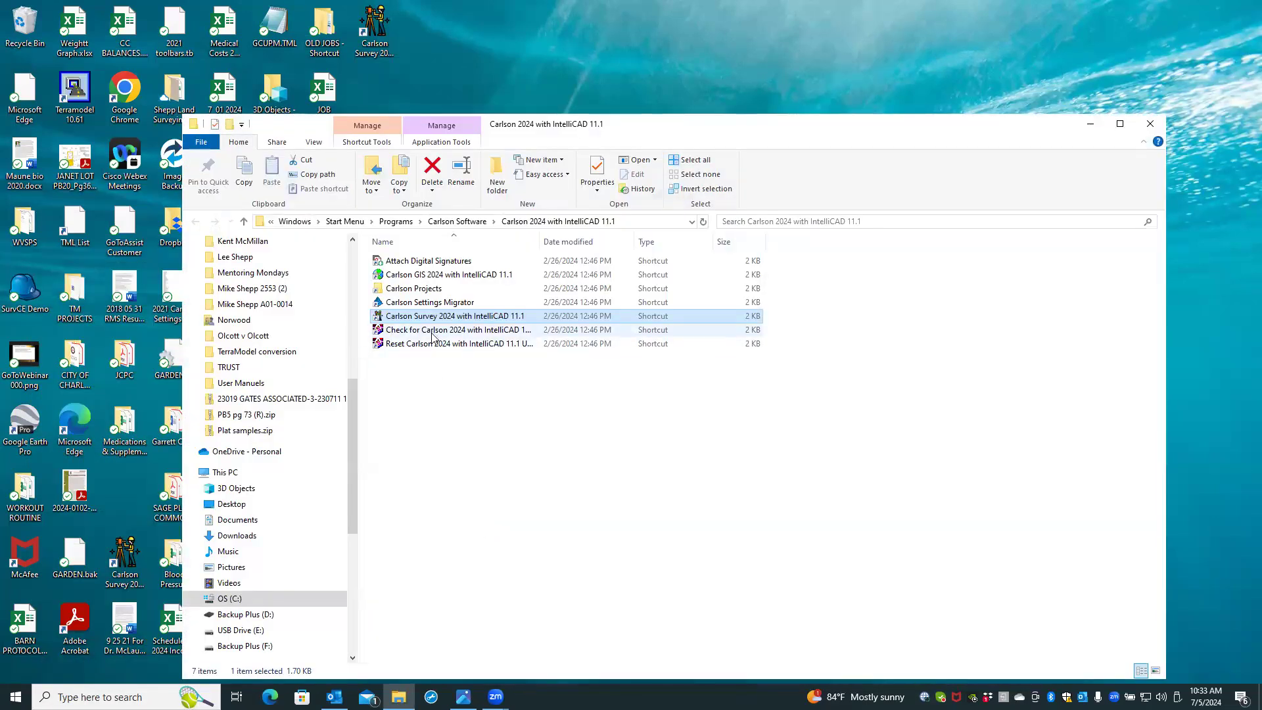
# Run the Check for Carlson 2024 with IntelliCAD updates shortcut and put away the folder window
pyautogui.click(434, 332)
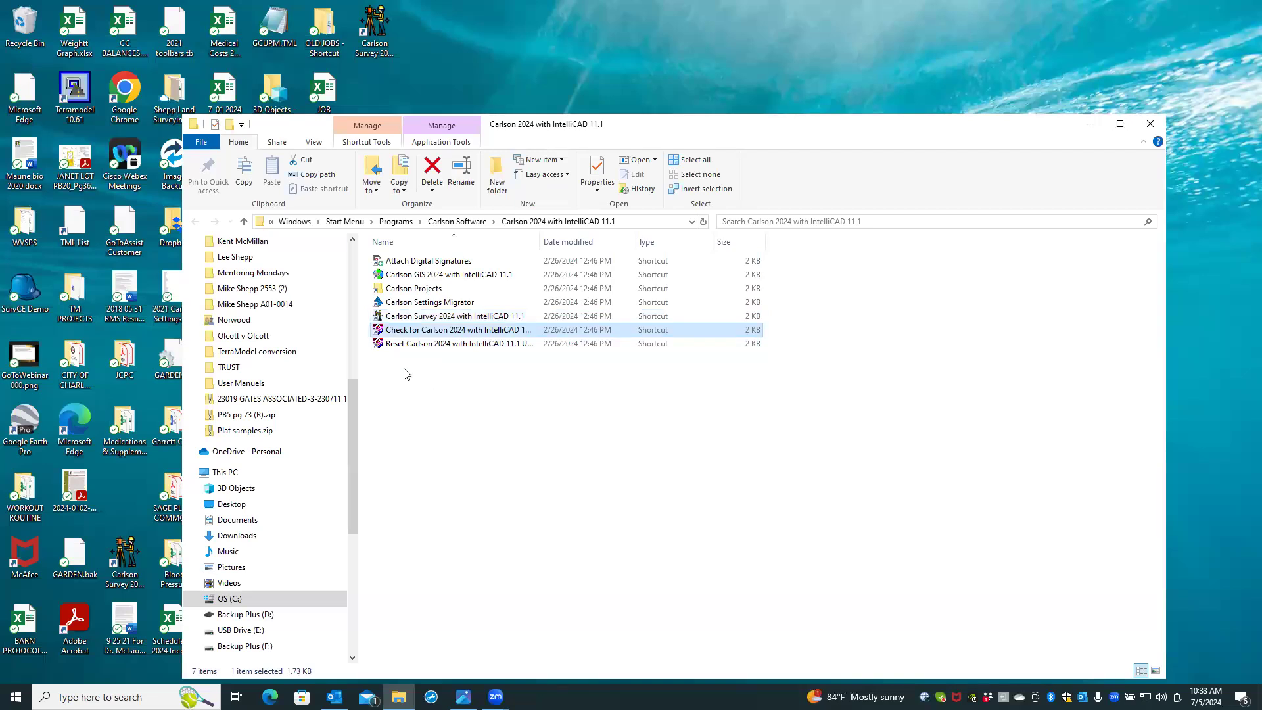
pyautogui.doubleClick(378, 333)
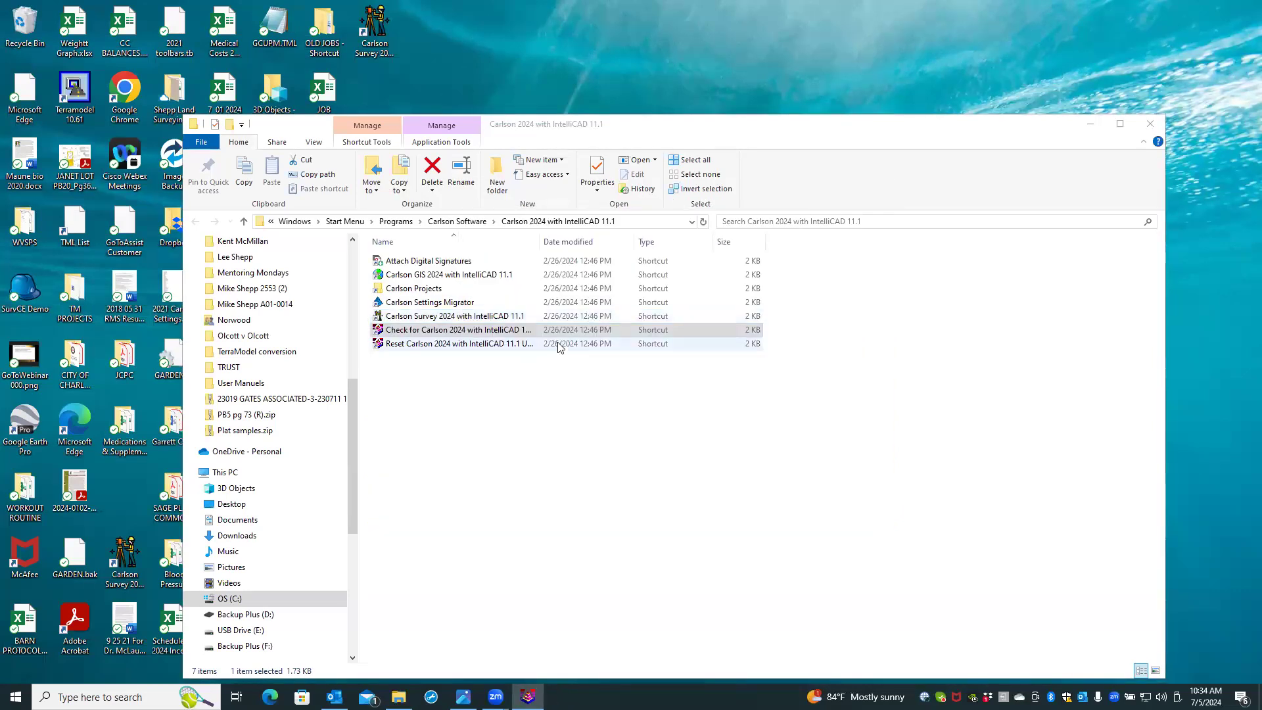
pyautogui.click(1101, 134)
pyautogui.click(1101, 133)
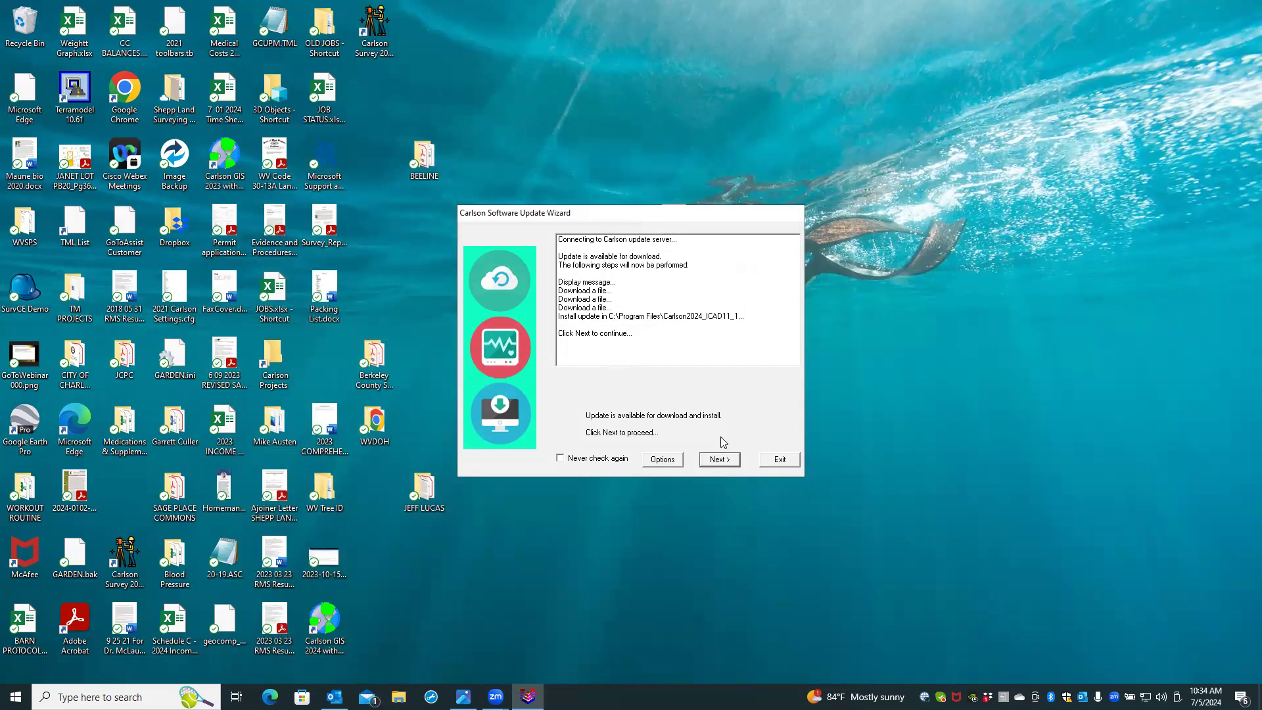
# Download and install the new Carlson 2024 build with the update wizard and acknowledge its completion
pyautogui.click(717, 459)
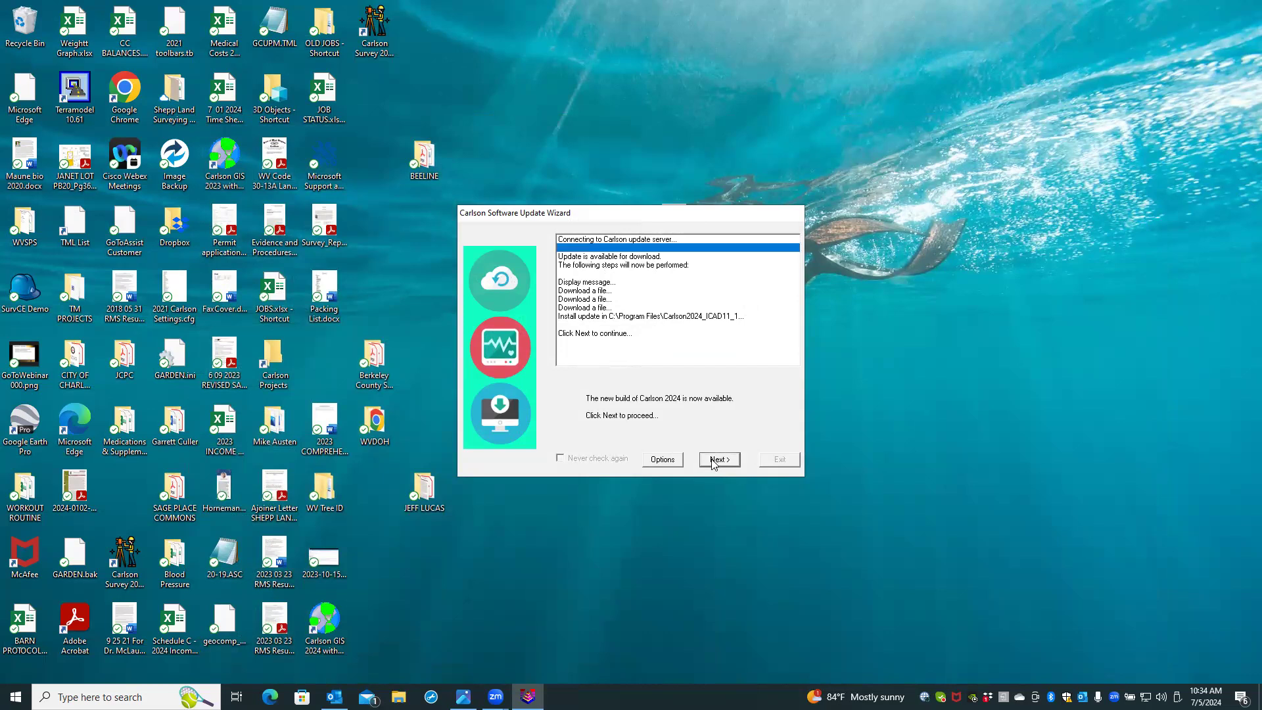
pyautogui.click(717, 460)
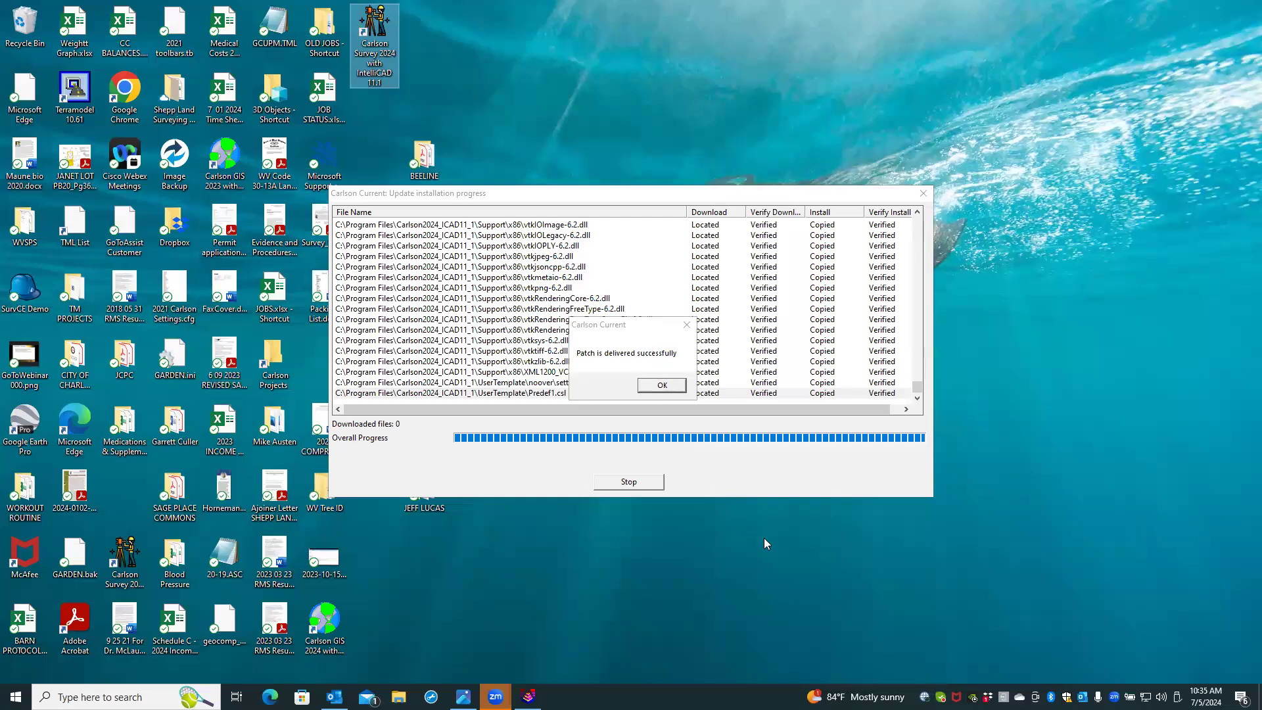
pyautogui.click(636, 384)
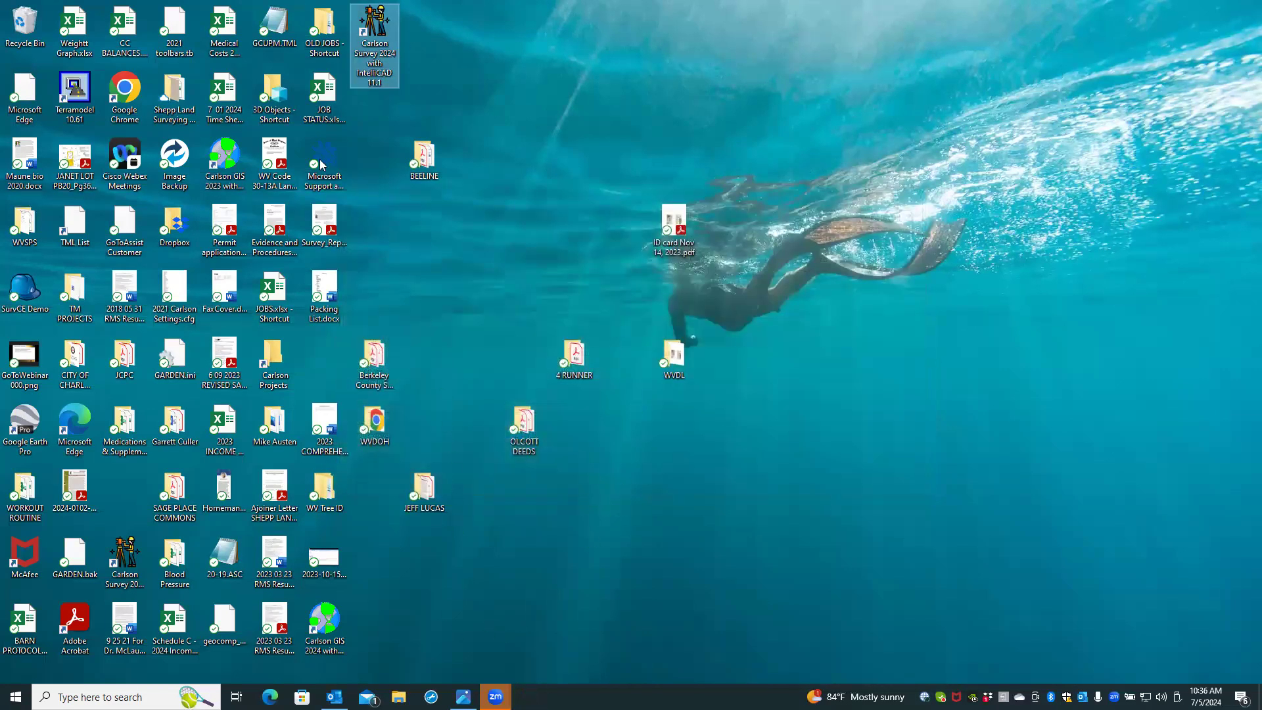
# Relaunch Carlson 2024 from the desktop and reopen the recent drawing 24020 SAGER.dwg
pyautogui.doubleClick(379, 70)
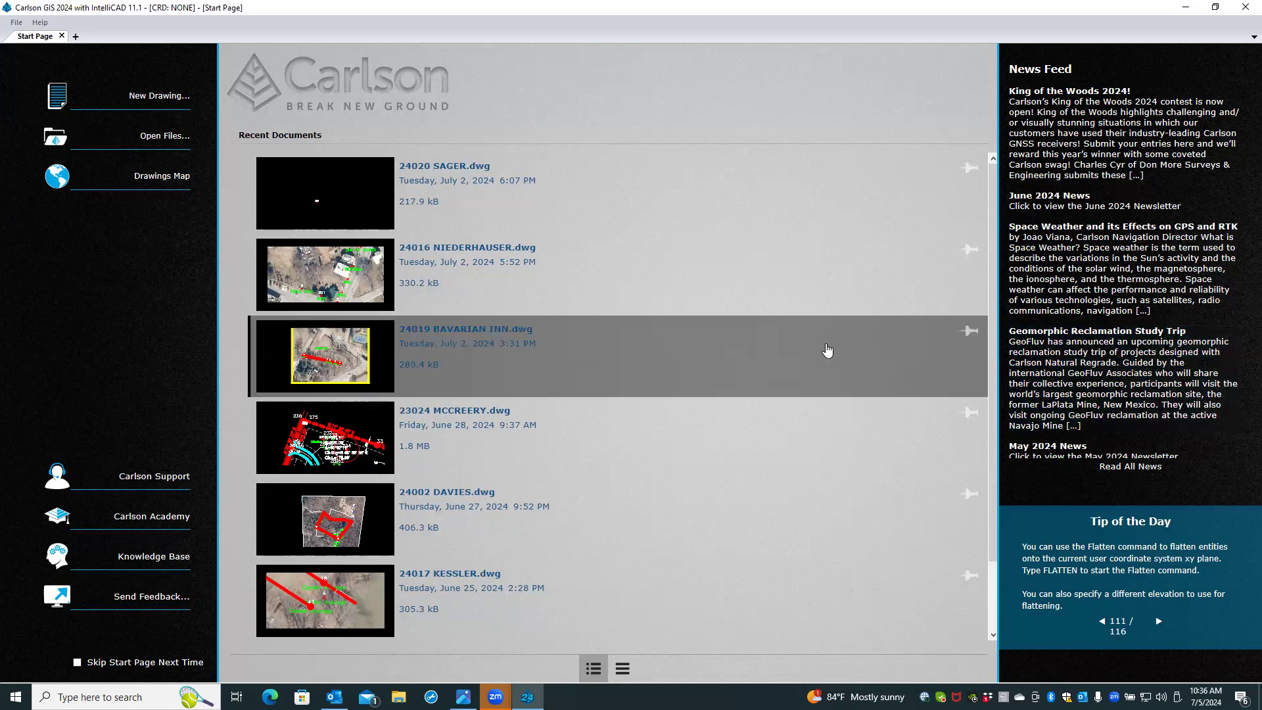
pyautogui.click(316, 194)
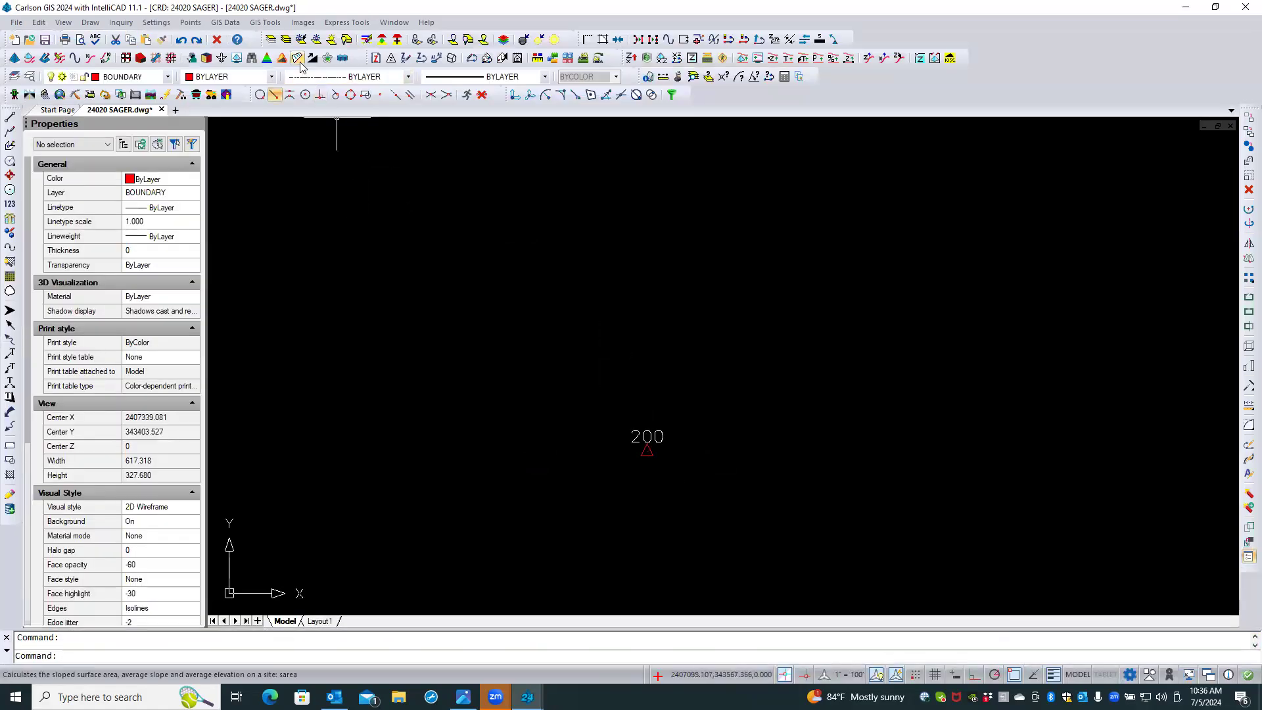
# Try to import Berkeley_TileIndex.shp from the Berkeley 2ft contours Ctr_shpfiles folder as an ESRI SHP file, keeping the default import and attribute options
pyautogui.click(263, 23)
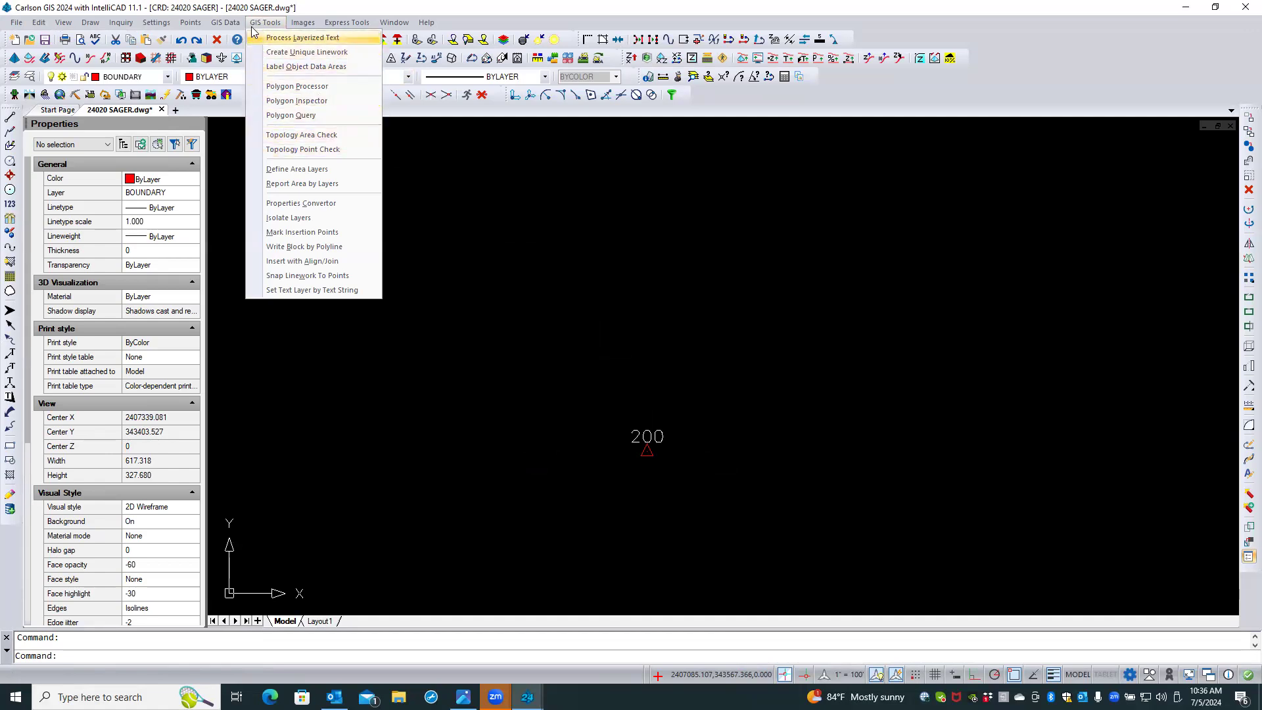
pyautogui.moveTo(235, 27)
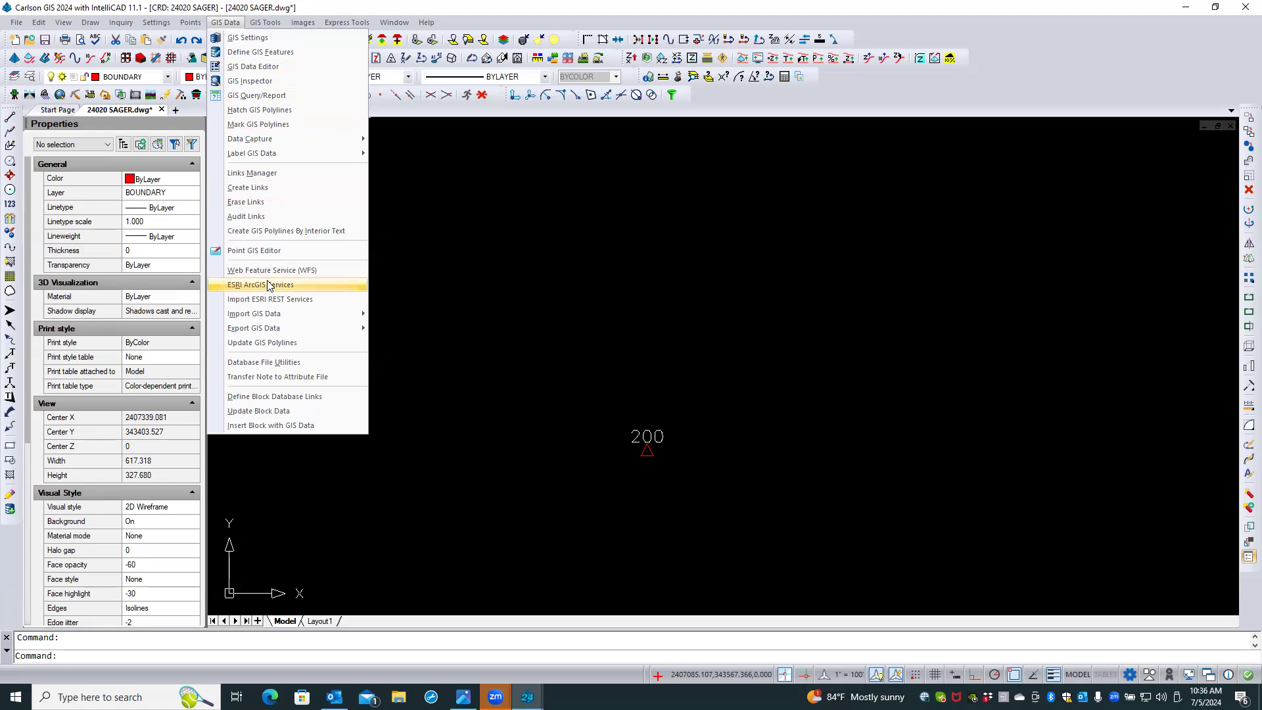
pyautogui.moveTo(276, 315)
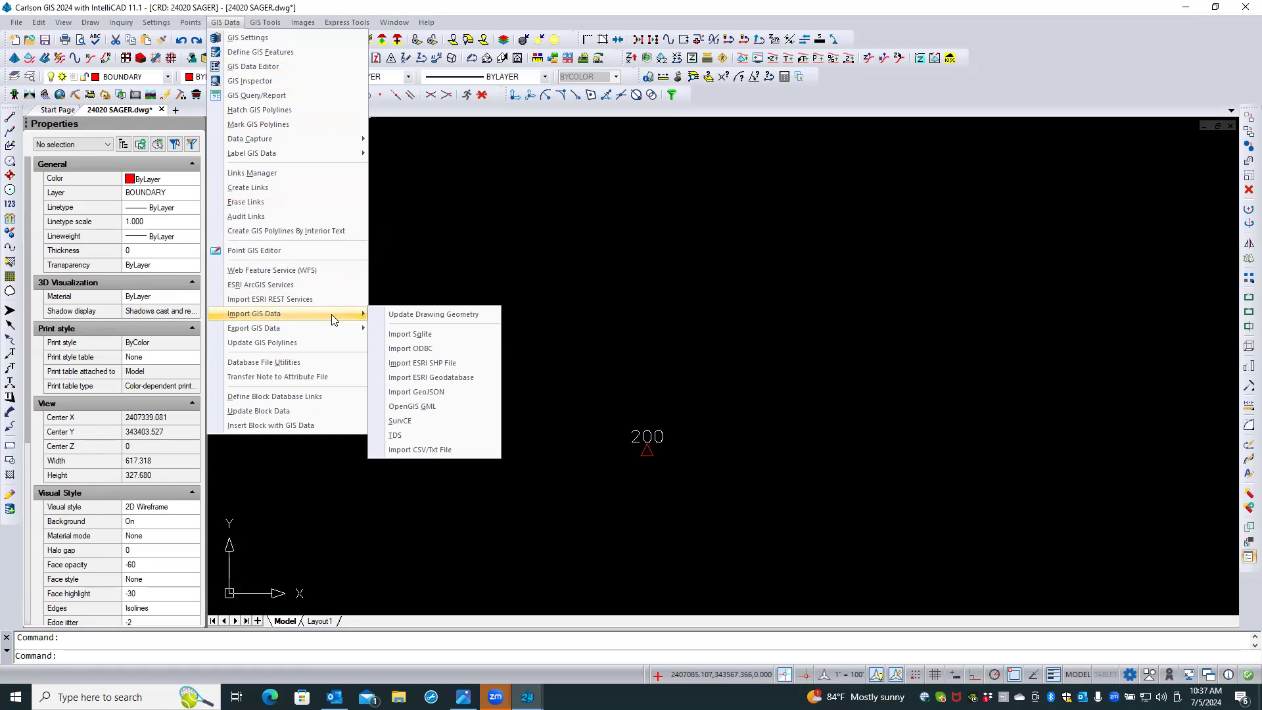
pyautogui.click(403, 365)
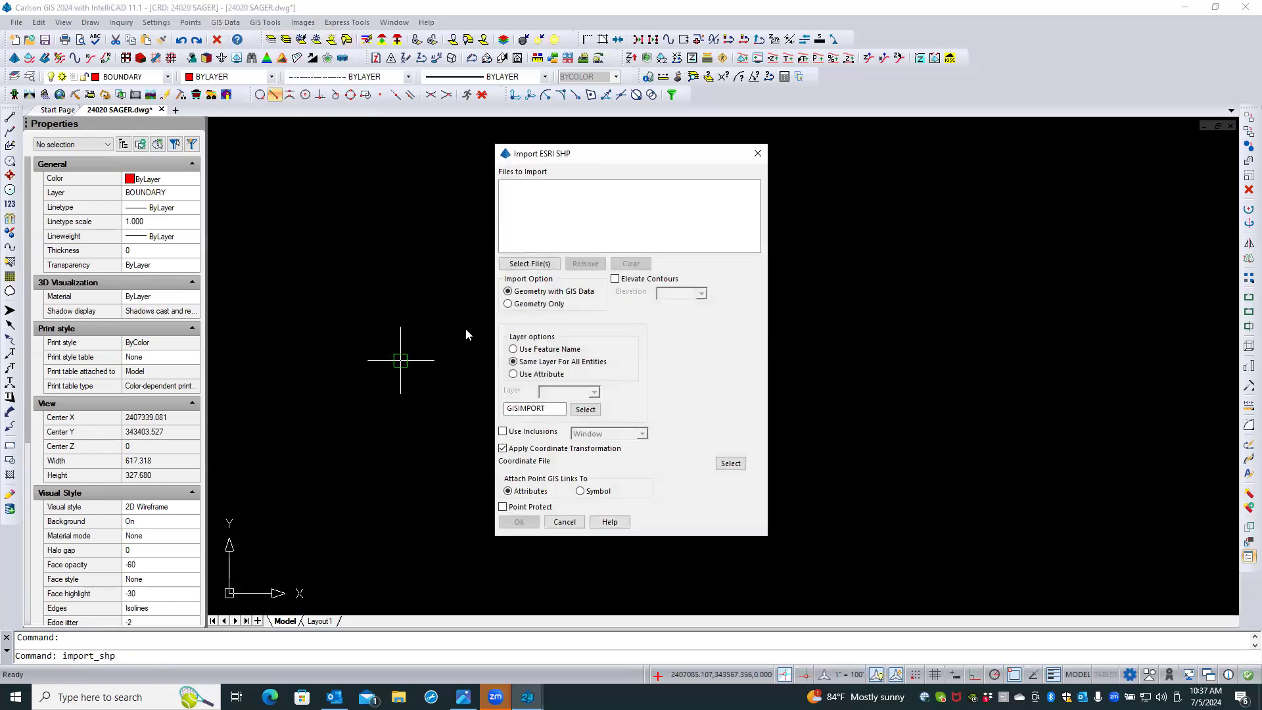
pyautogui.click(533, 264)
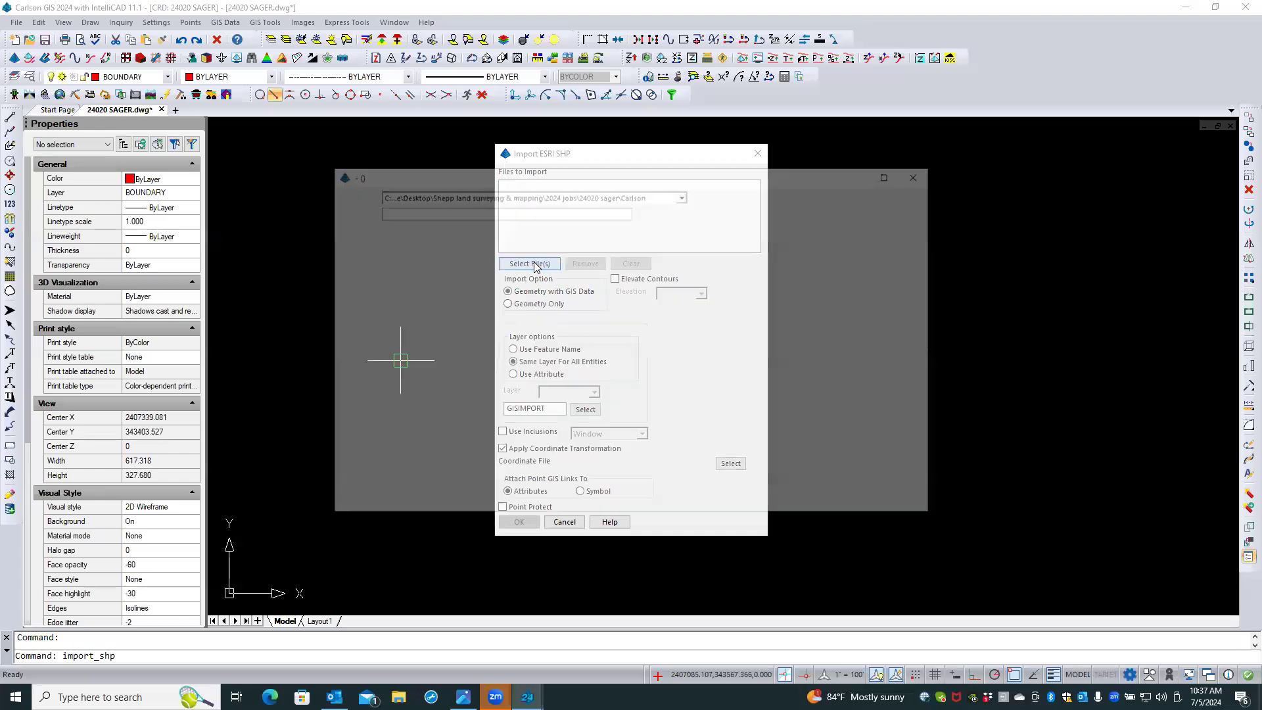
pyautogui.click(684, 194)
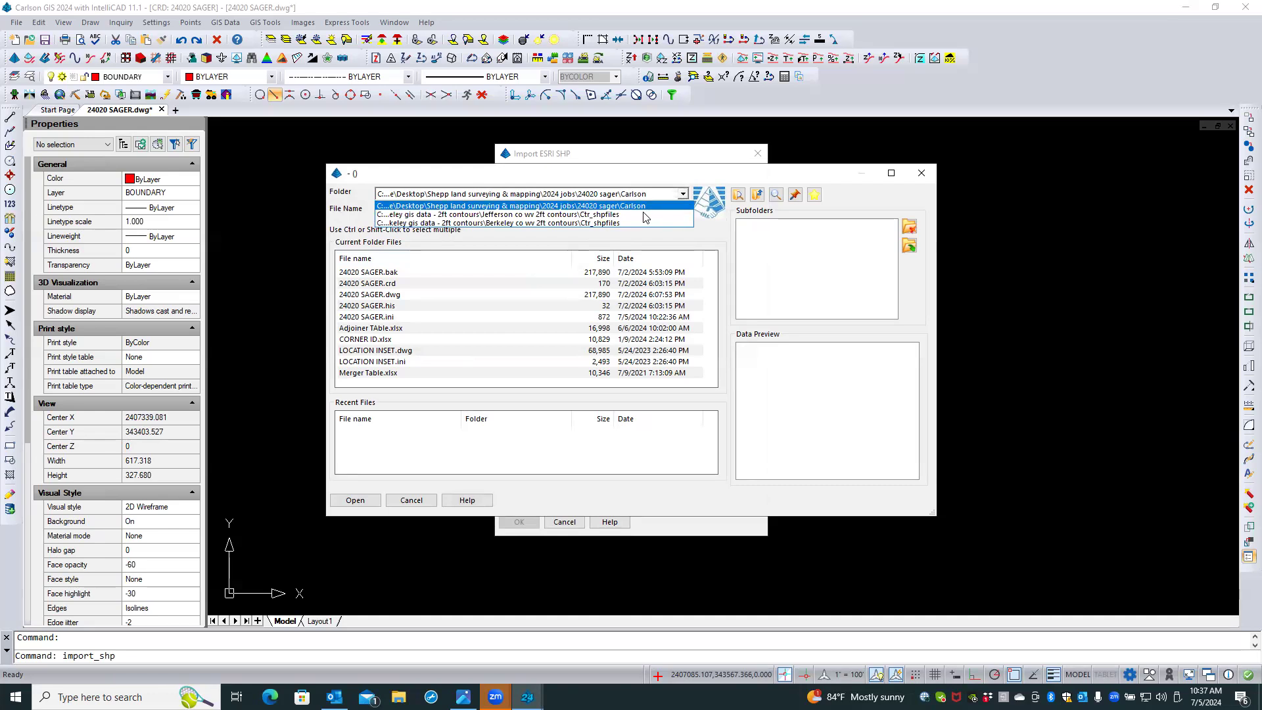
pyautogui.click(625, 223)
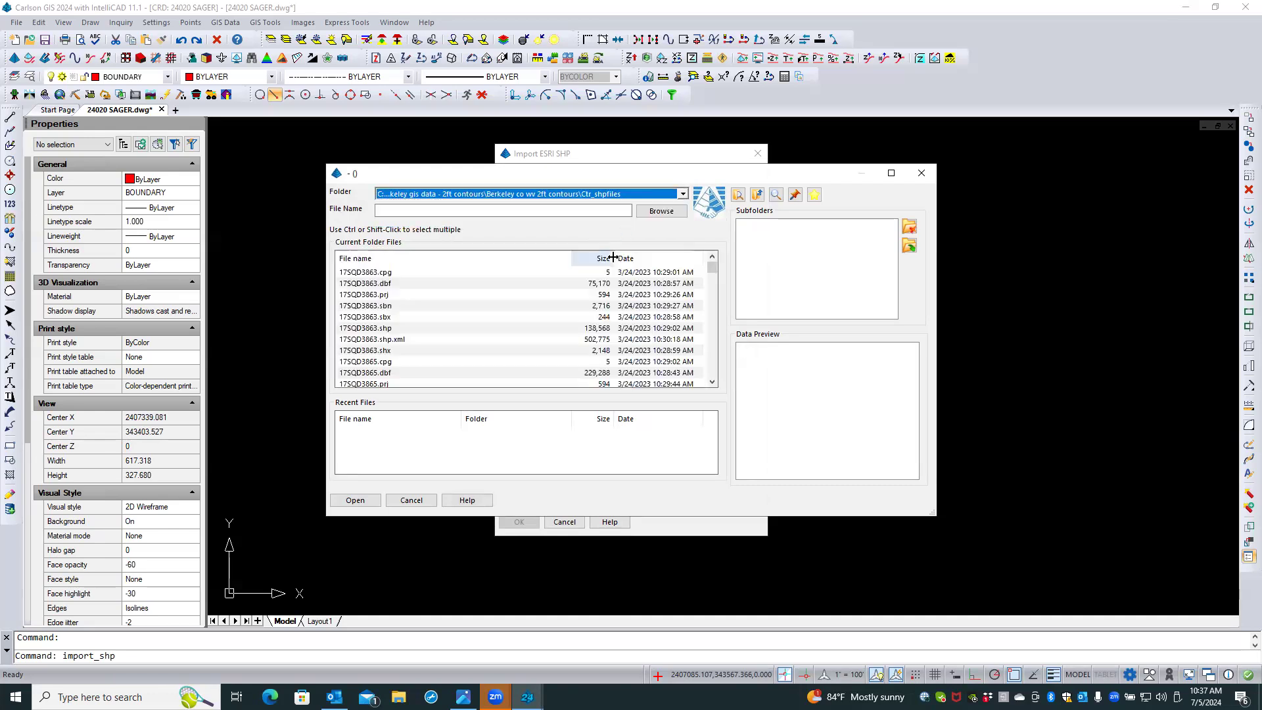
pyautogui.moveTo(712, 269); pyautogui.dragTo(713, 372)
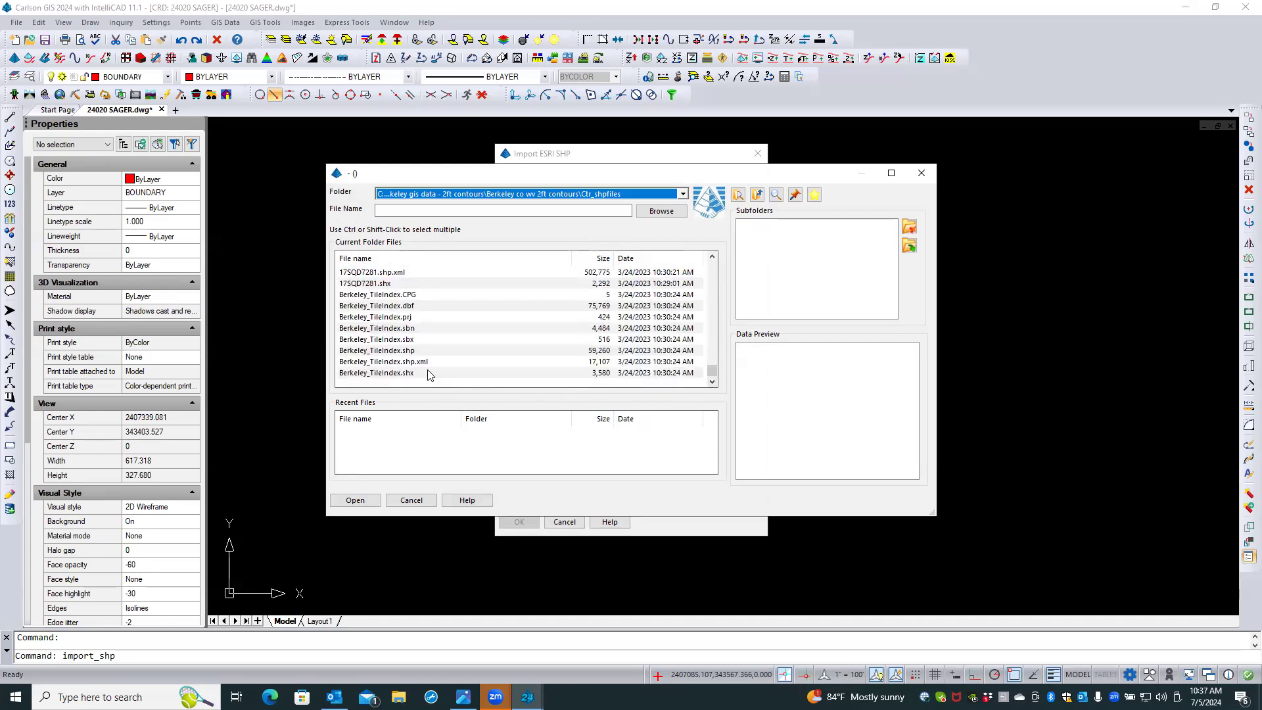
pyautogui.click(395, 352)
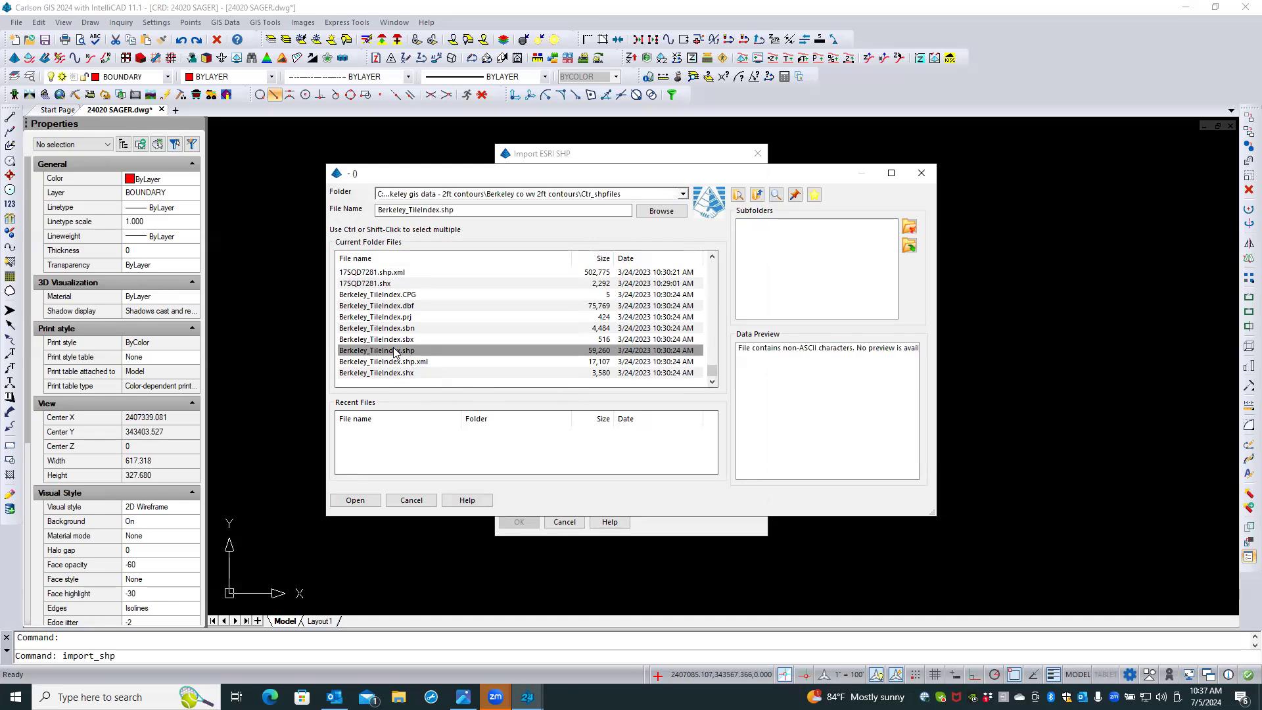
pyautogui.click(354, 500)
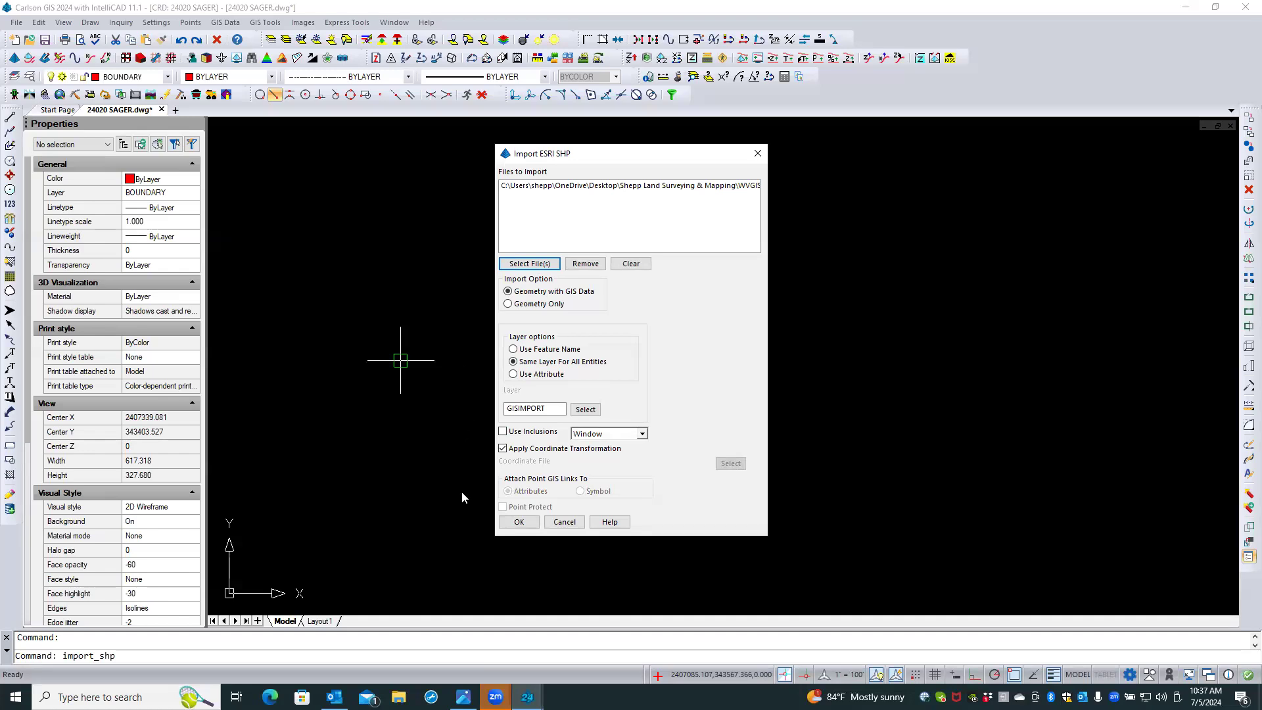
pyautogui.click(517, 523)
pyautogui.click(584, 373)
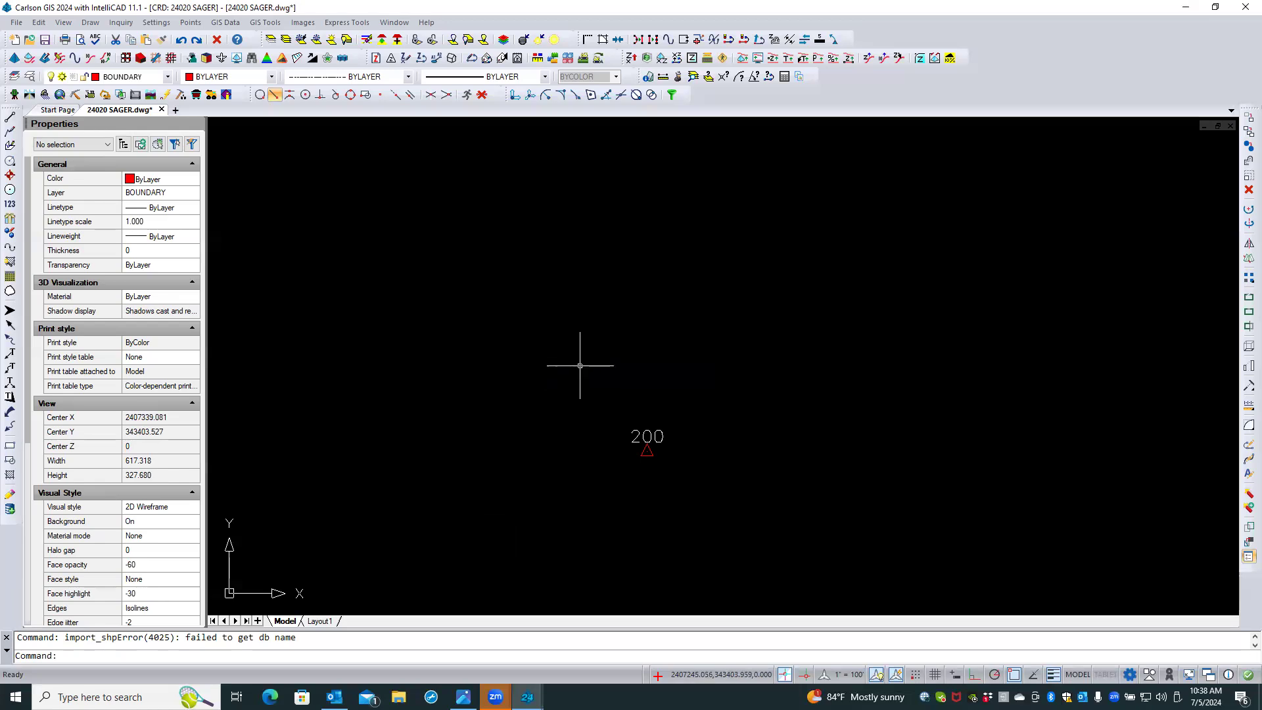
# Check the installed Carlson 2024 build in the program's About information and dismiss it
pyautogui.click(427, 23)
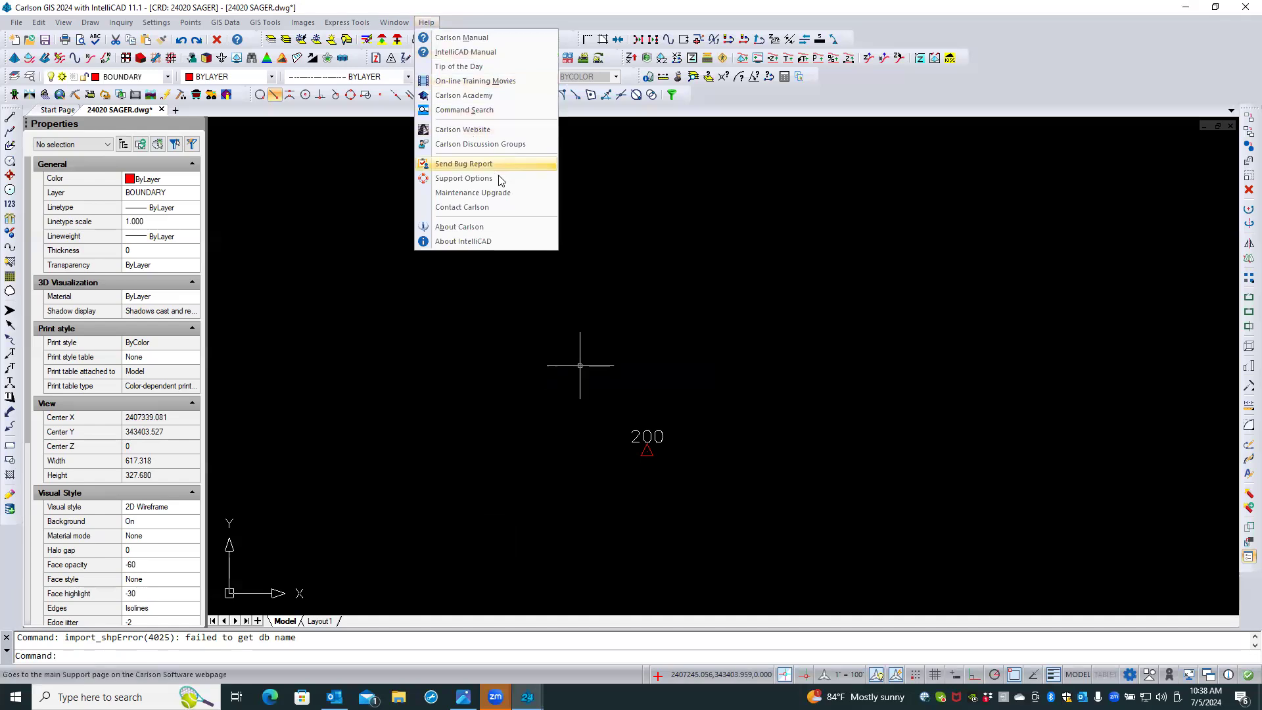
pyautogui.click(475, 226)
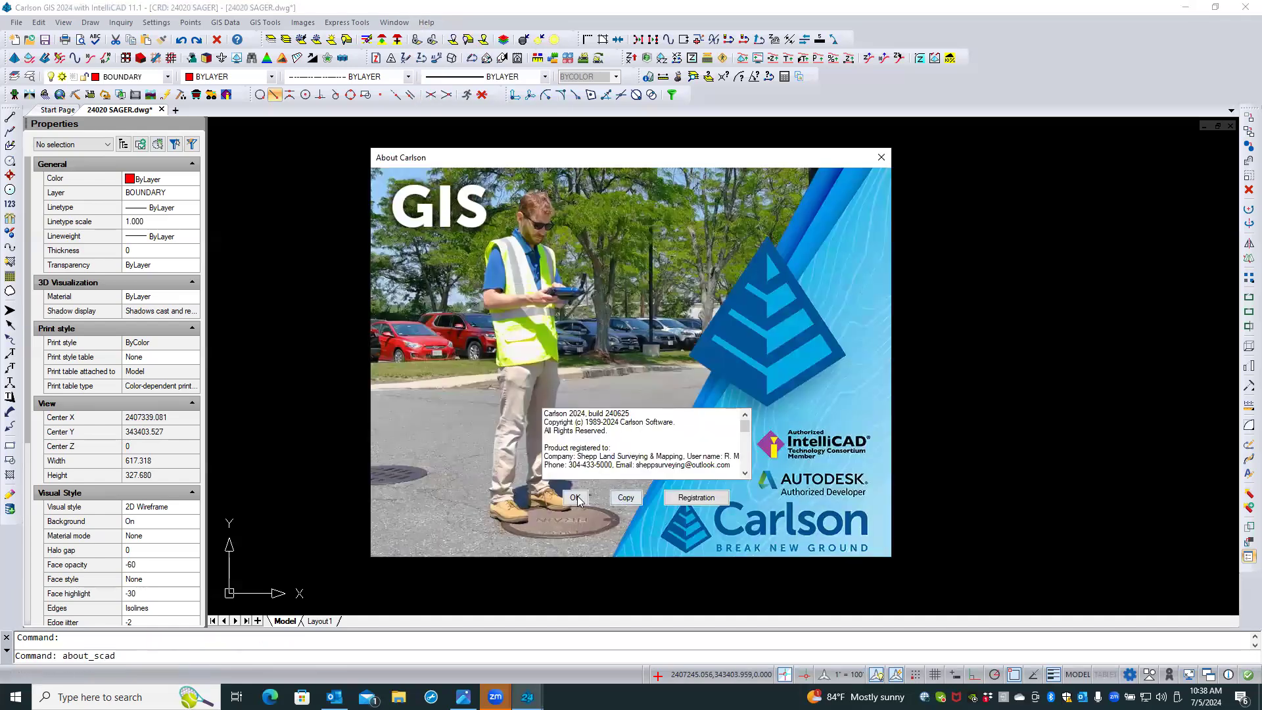
pyautogui.click(881, 157)
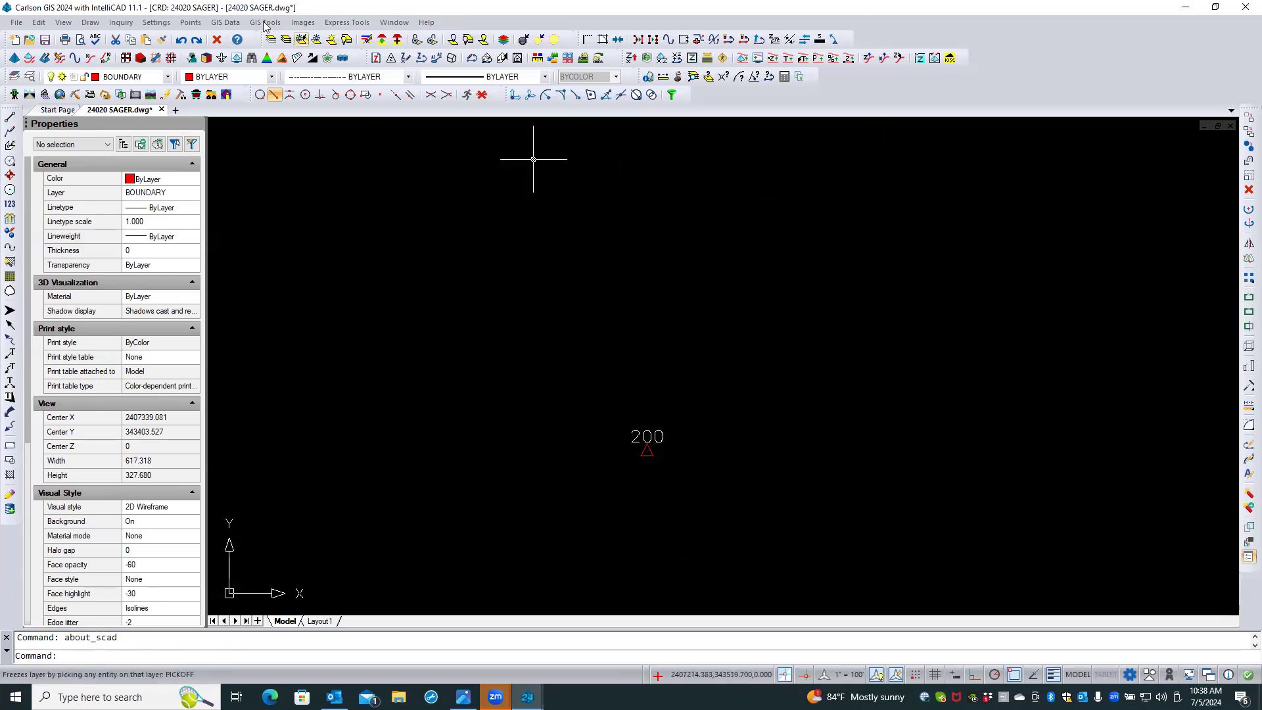
# Retry the ESRI SHP import of Berkeley_TileIndex.shp with GIS data on layer GISIMPORT, assigning neither point ID nor elevation attributes
pyautogui.click(225, 22)
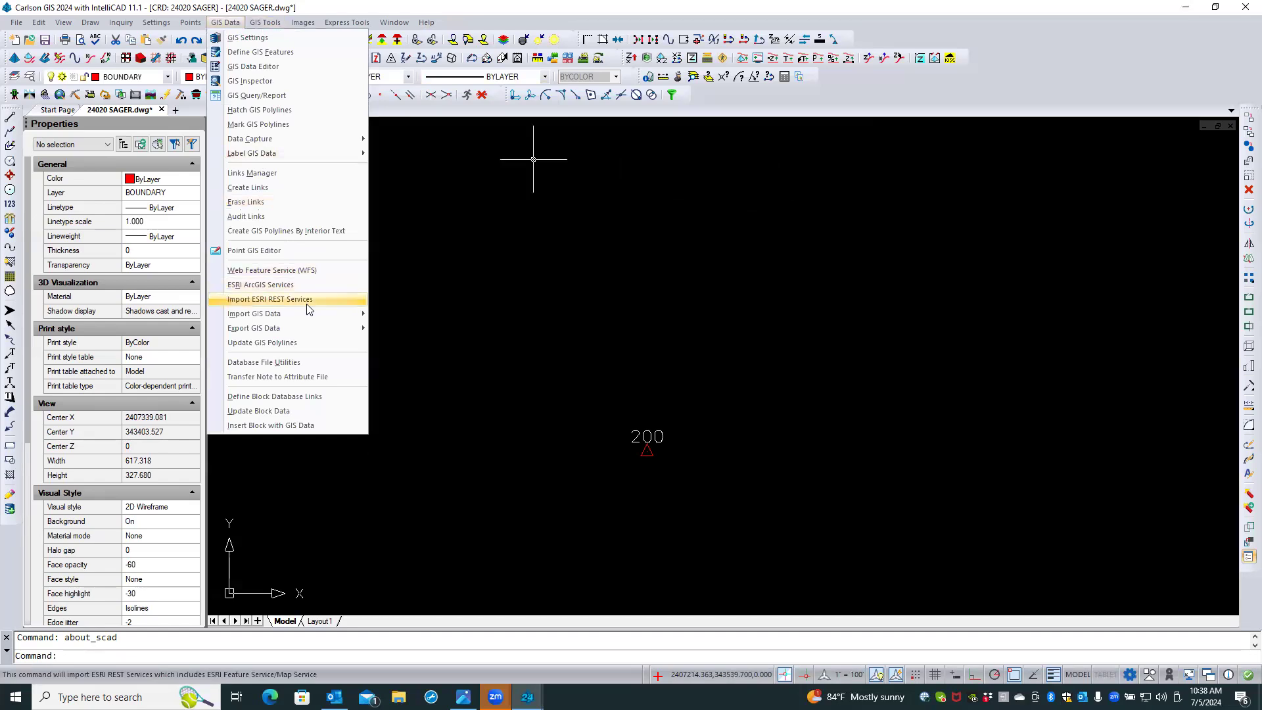
pyautogui.moveTo(306, 314)
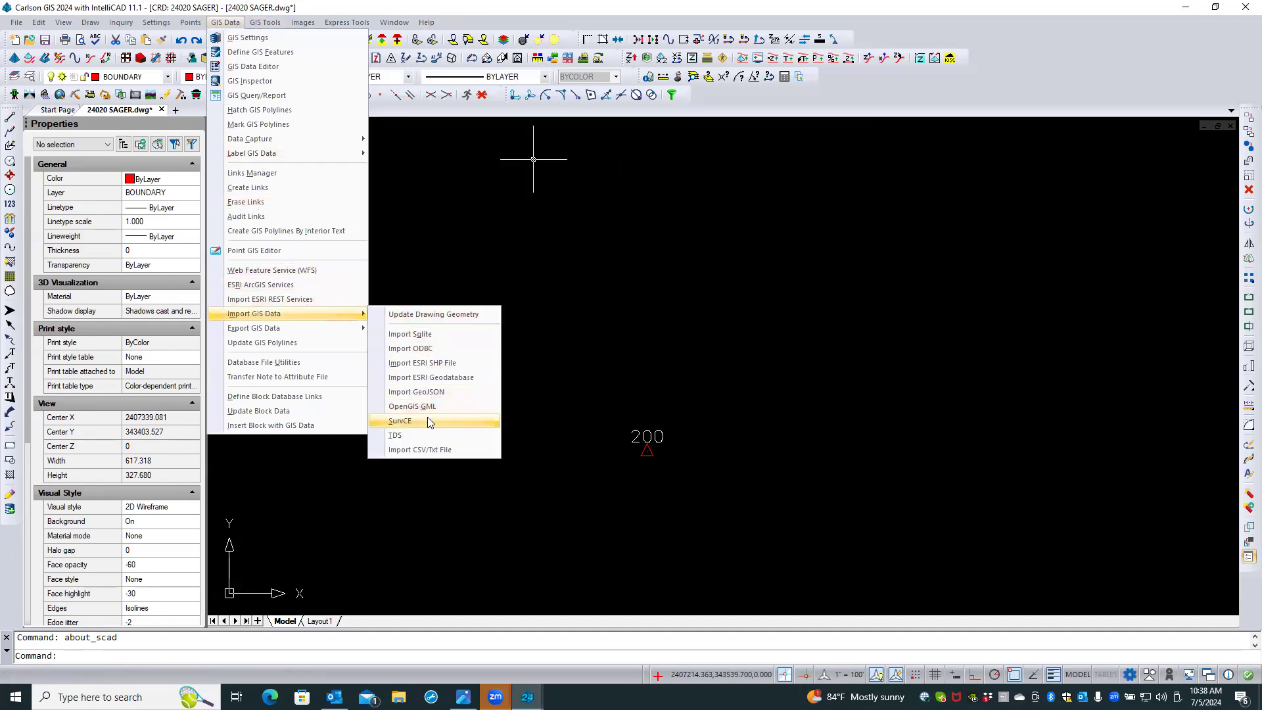
pyautogui.click(422, 363)
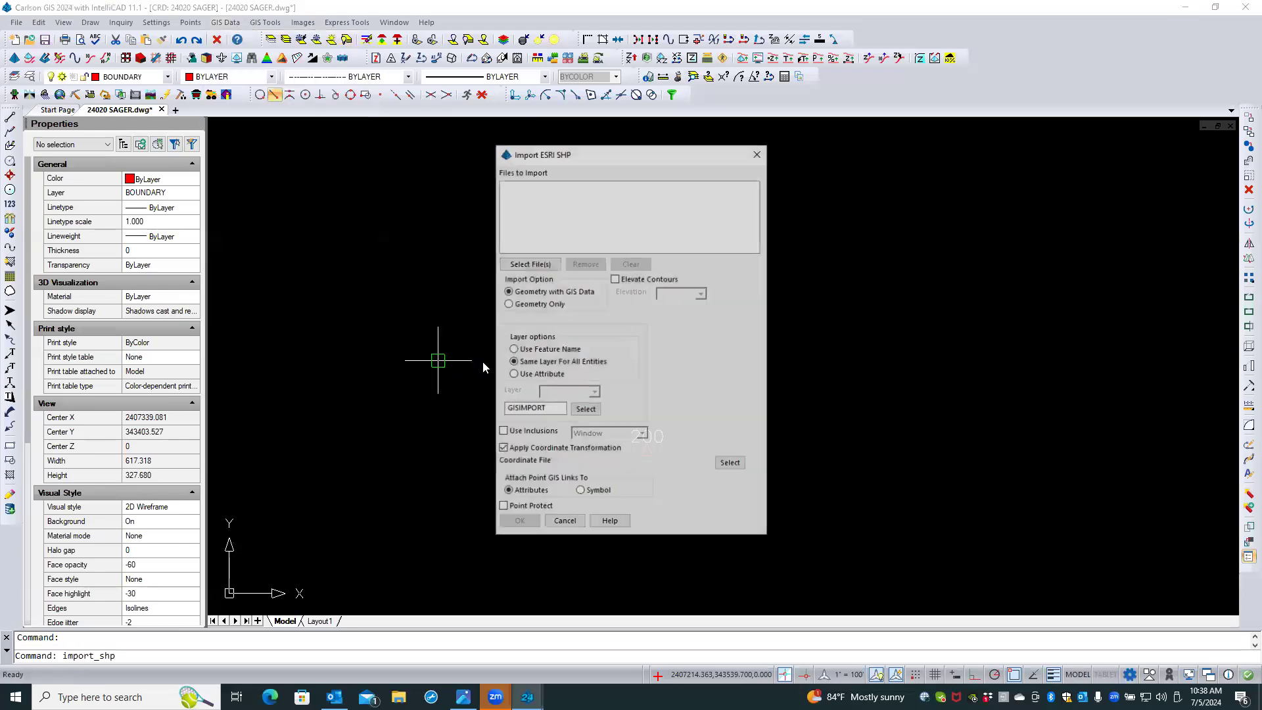
pyautogui.click(530, 263)
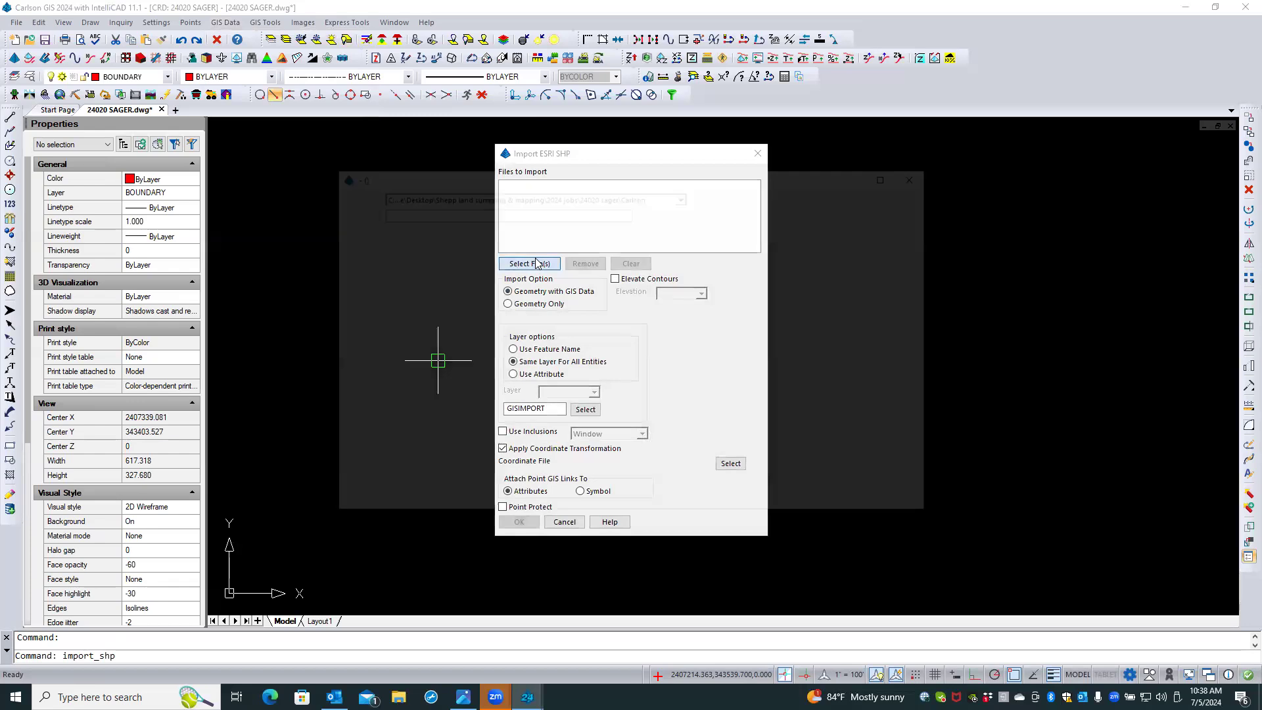
pyautogui.click(684, 195)
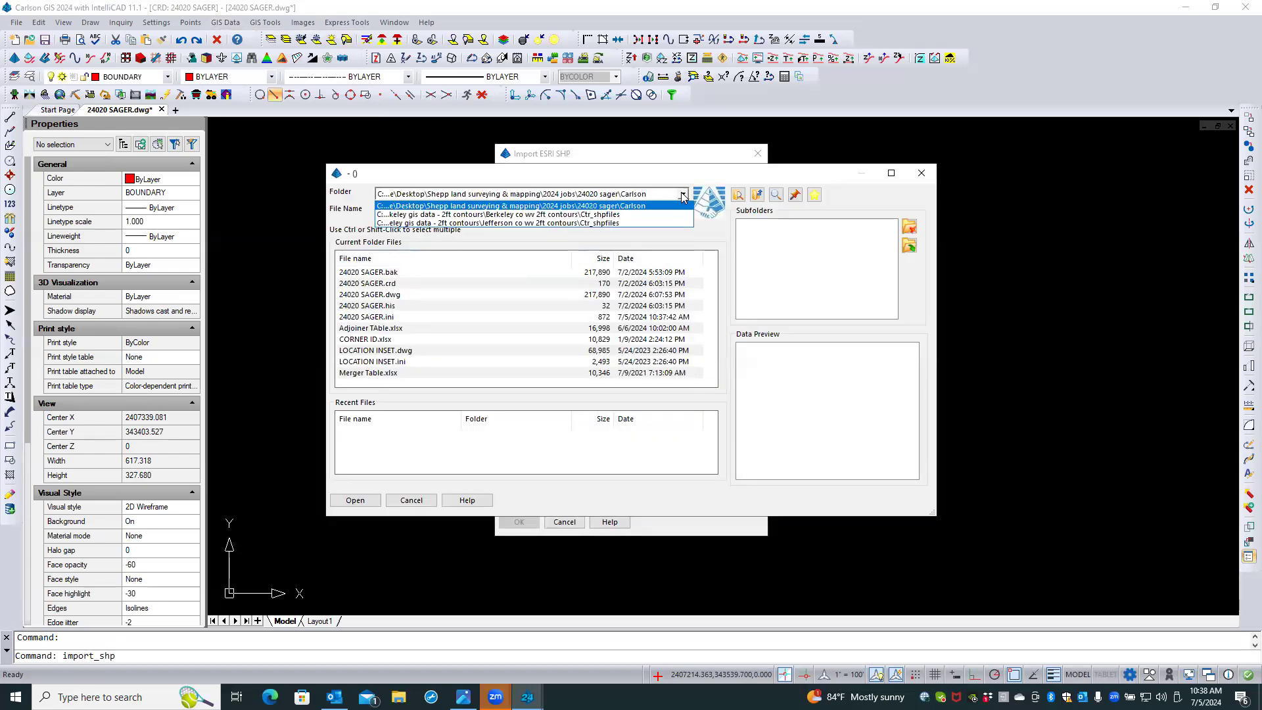
pyautogui.click(610, 219)
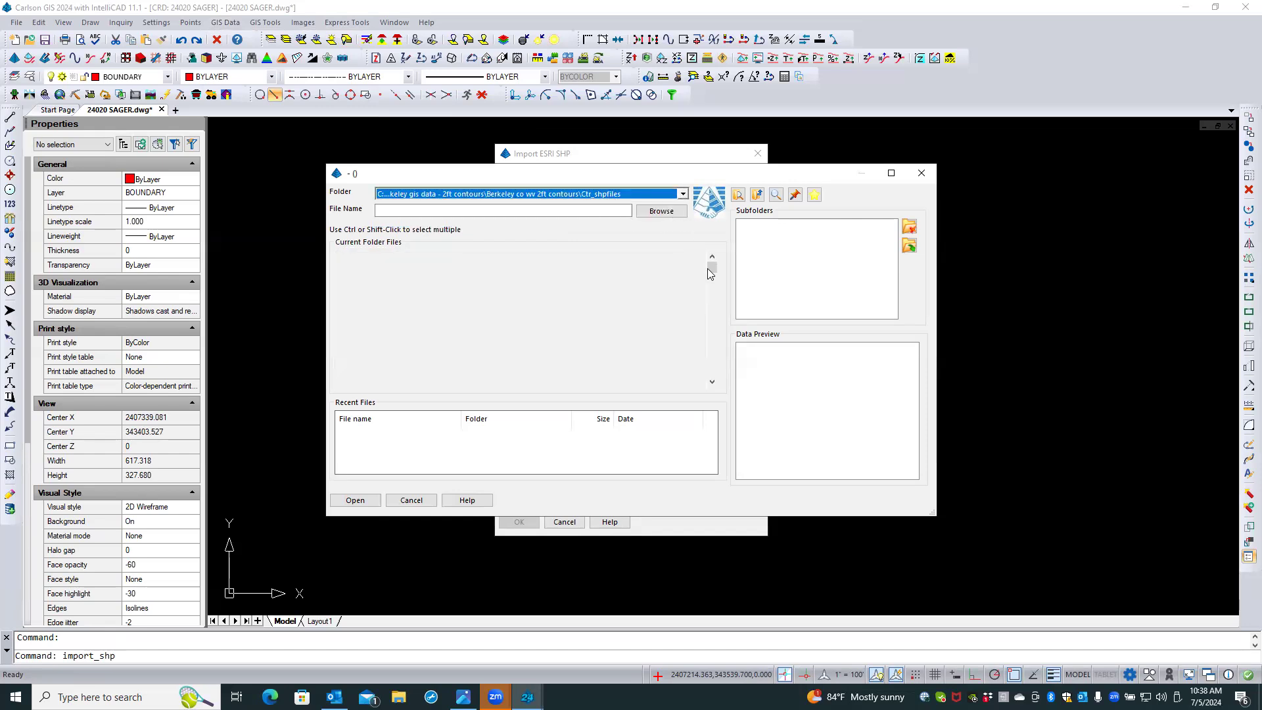
pyautogui.moveTo(711, 271); pyautogui.dragTo(713, 380)
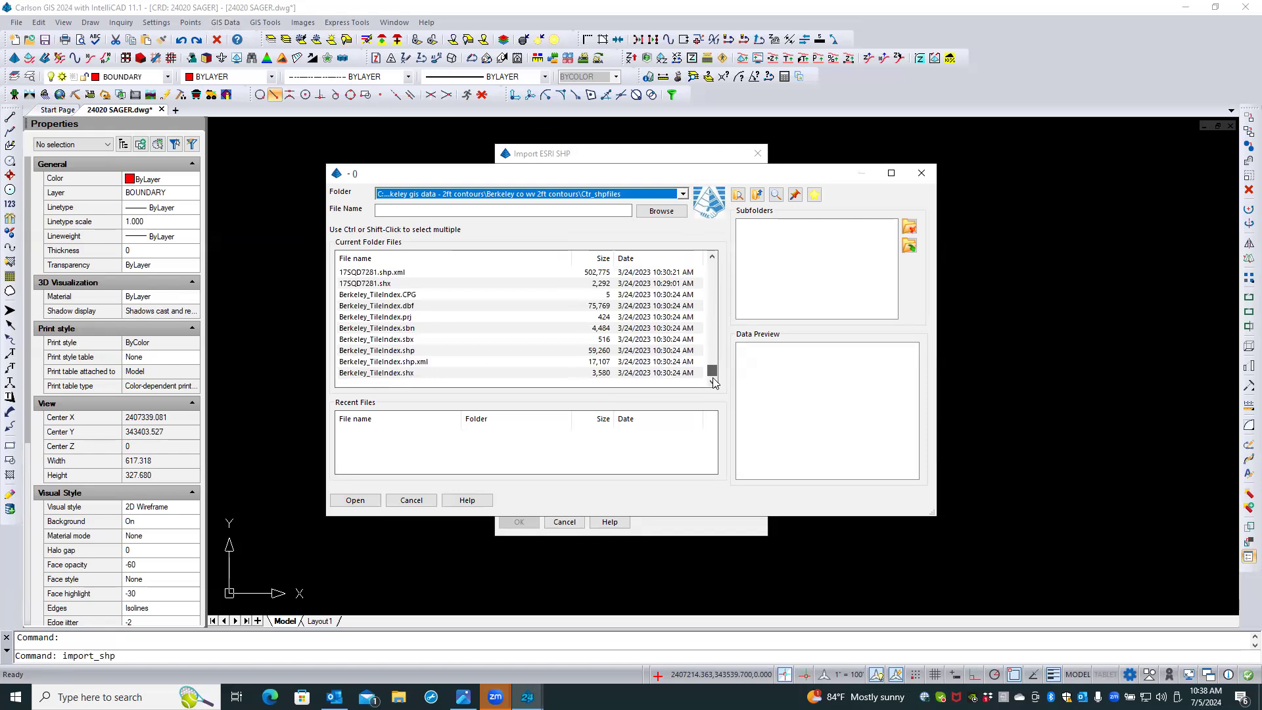
pyautogui.doubleClick(382, 352)
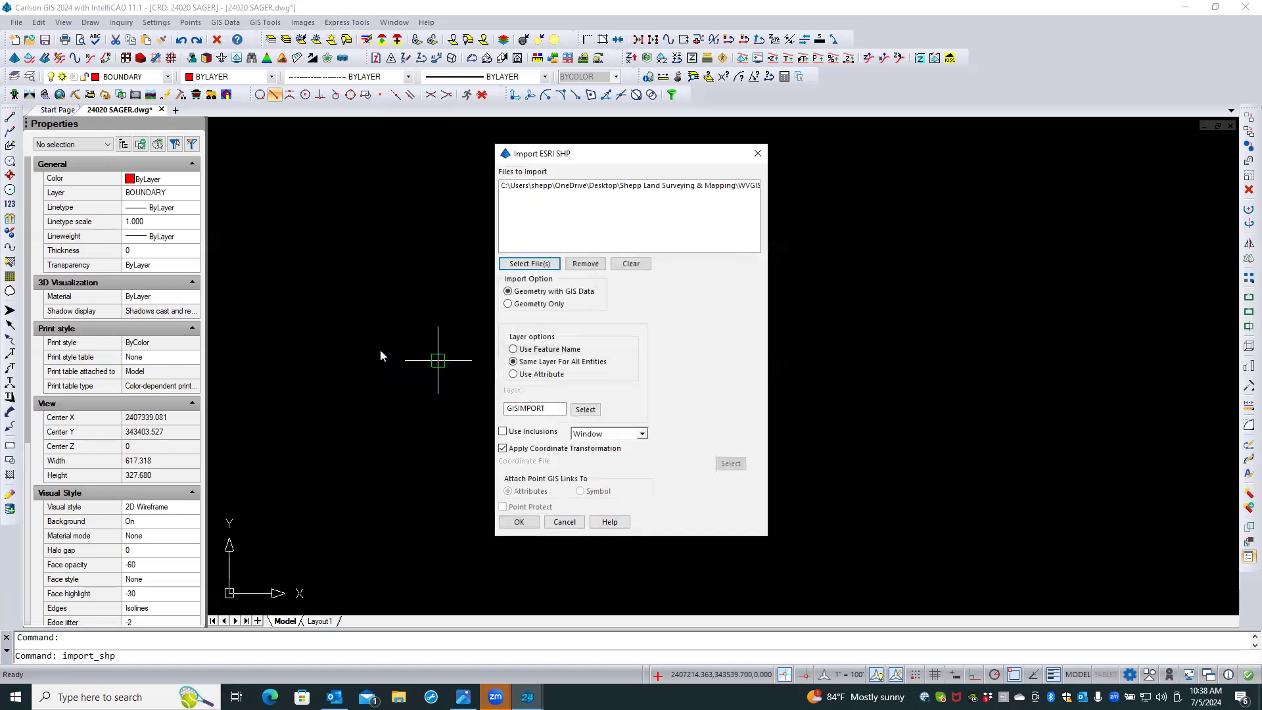
pyautogui.click(519, 522)
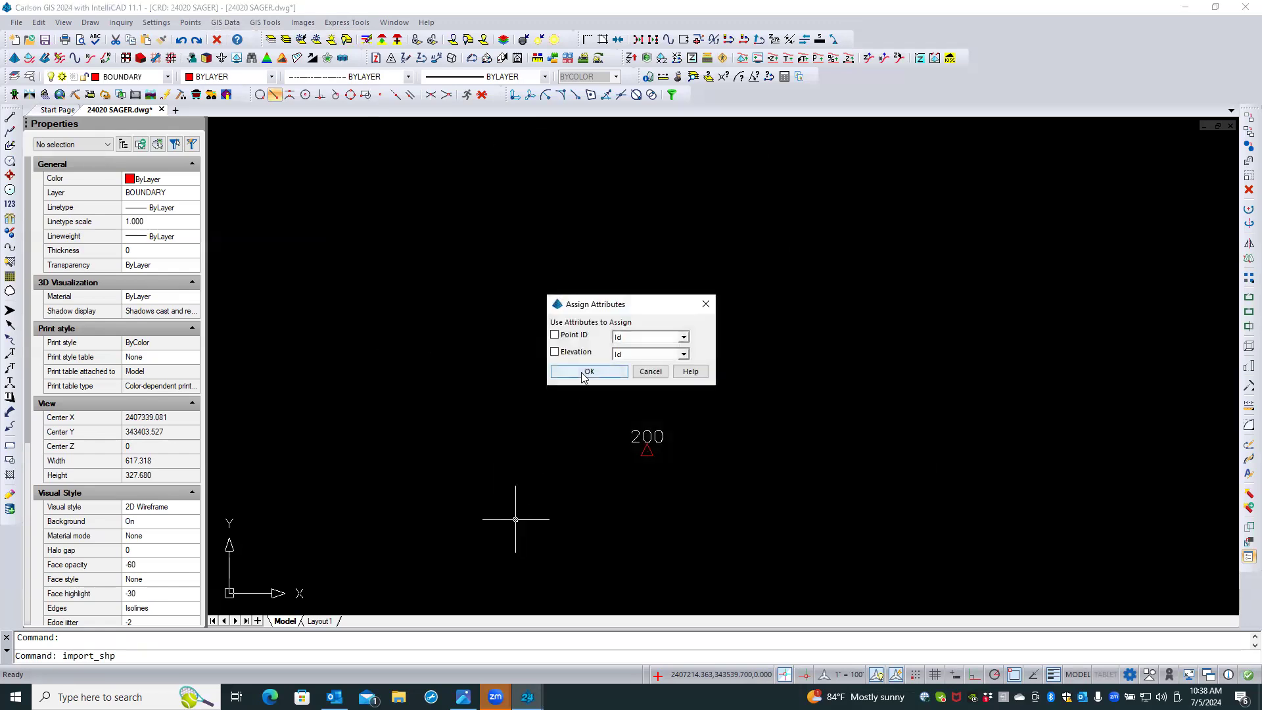
pyautogui.click(584, 370)
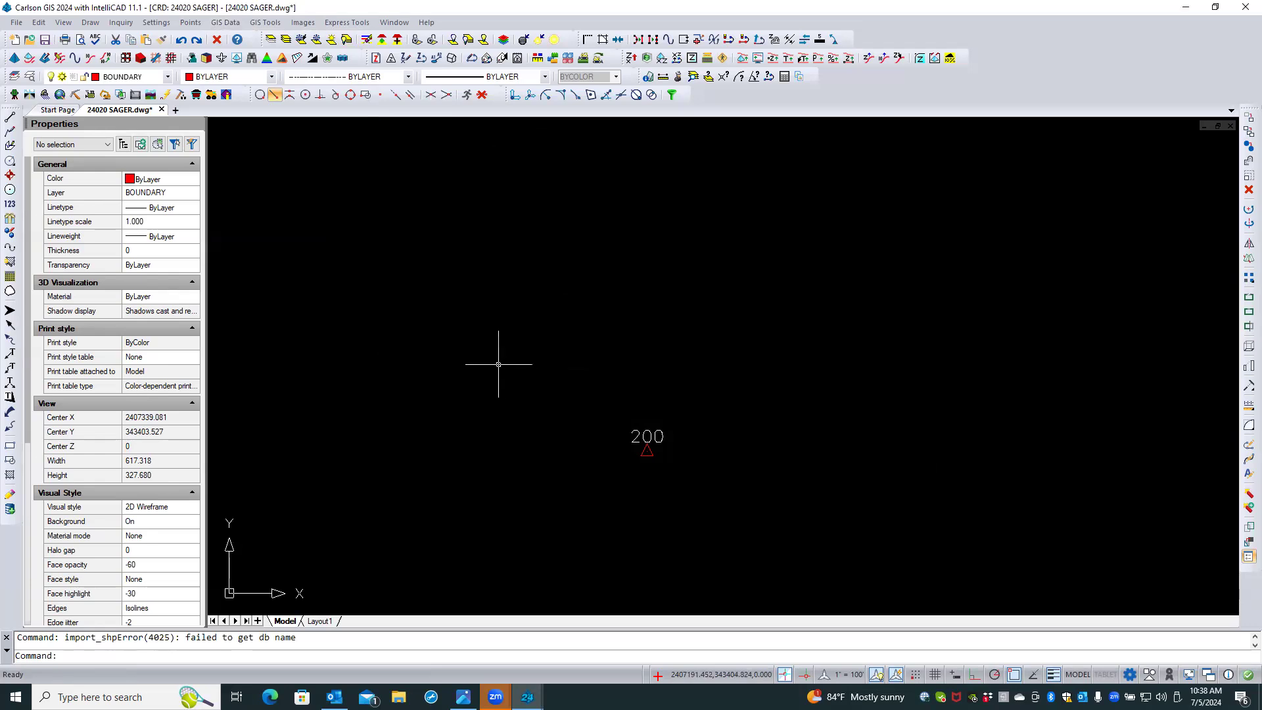
# Create a new GIS features file named Gis data in the 24020 sager Carlson folder through the GIS Settings
pyautogui.click(227, 23)
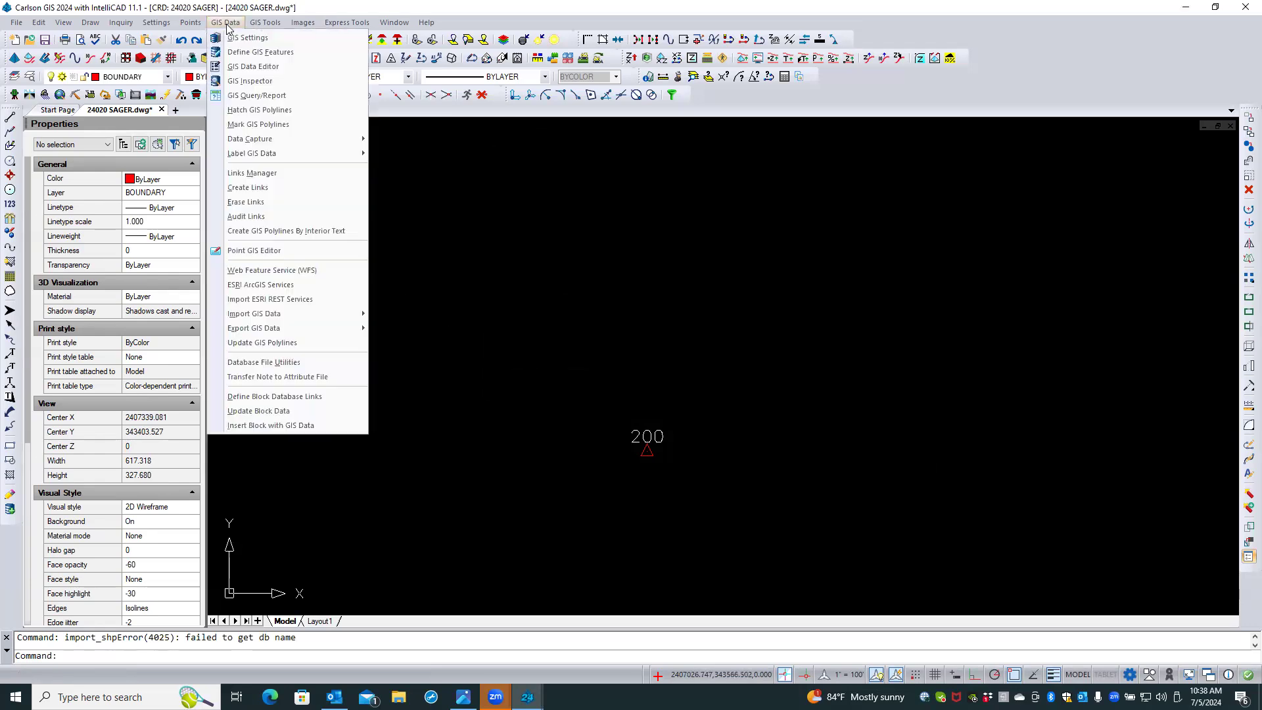
pyautogui.click(266, 40)
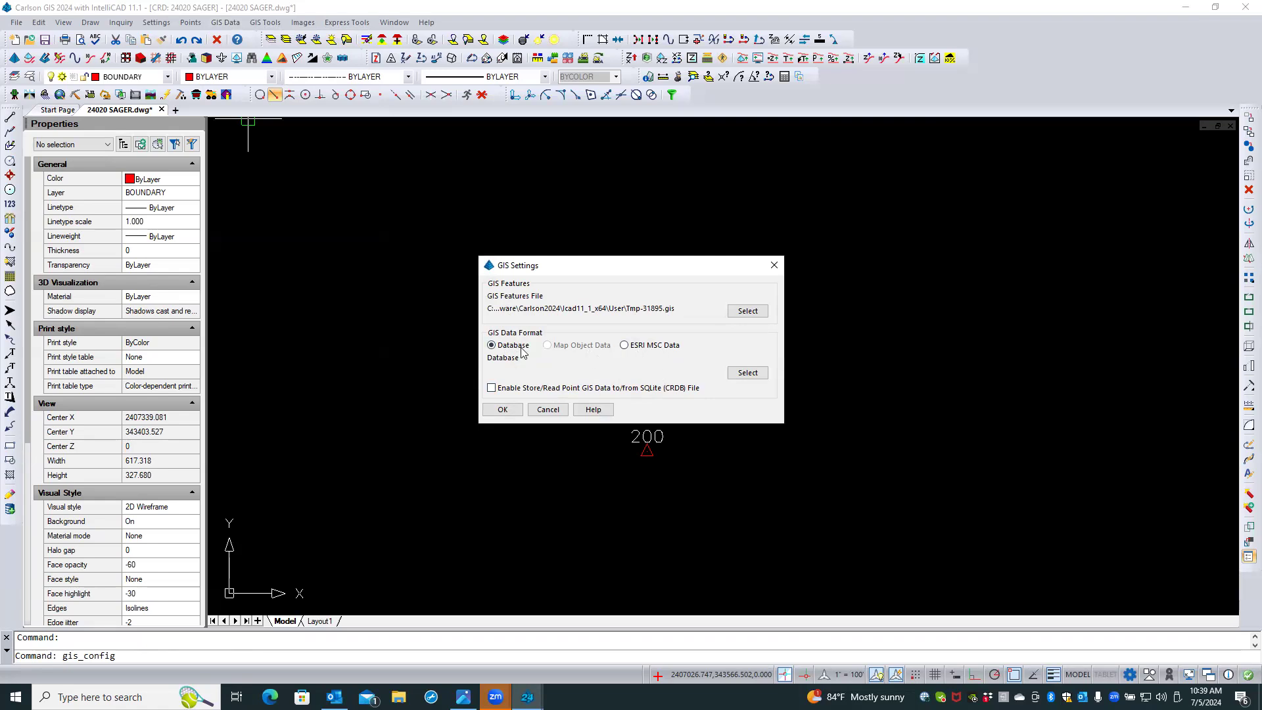
pyautogui.click(747, 312)
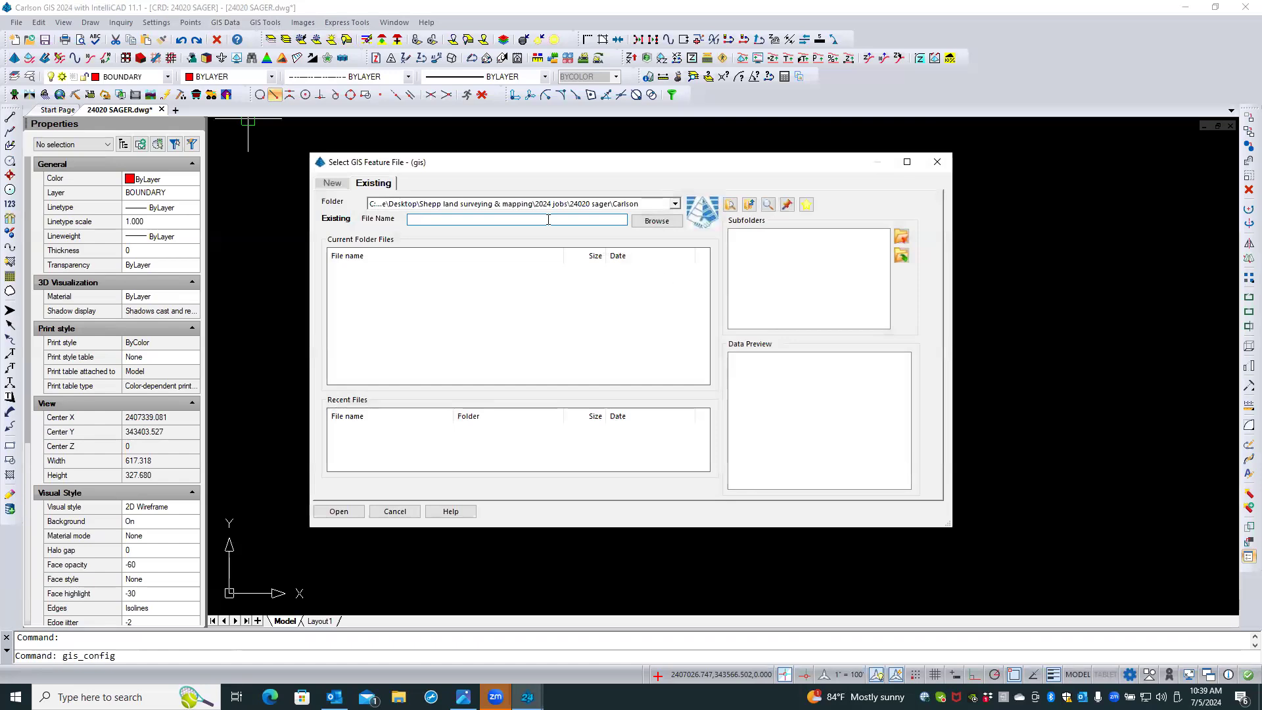
pyautogui.click(333, 183)
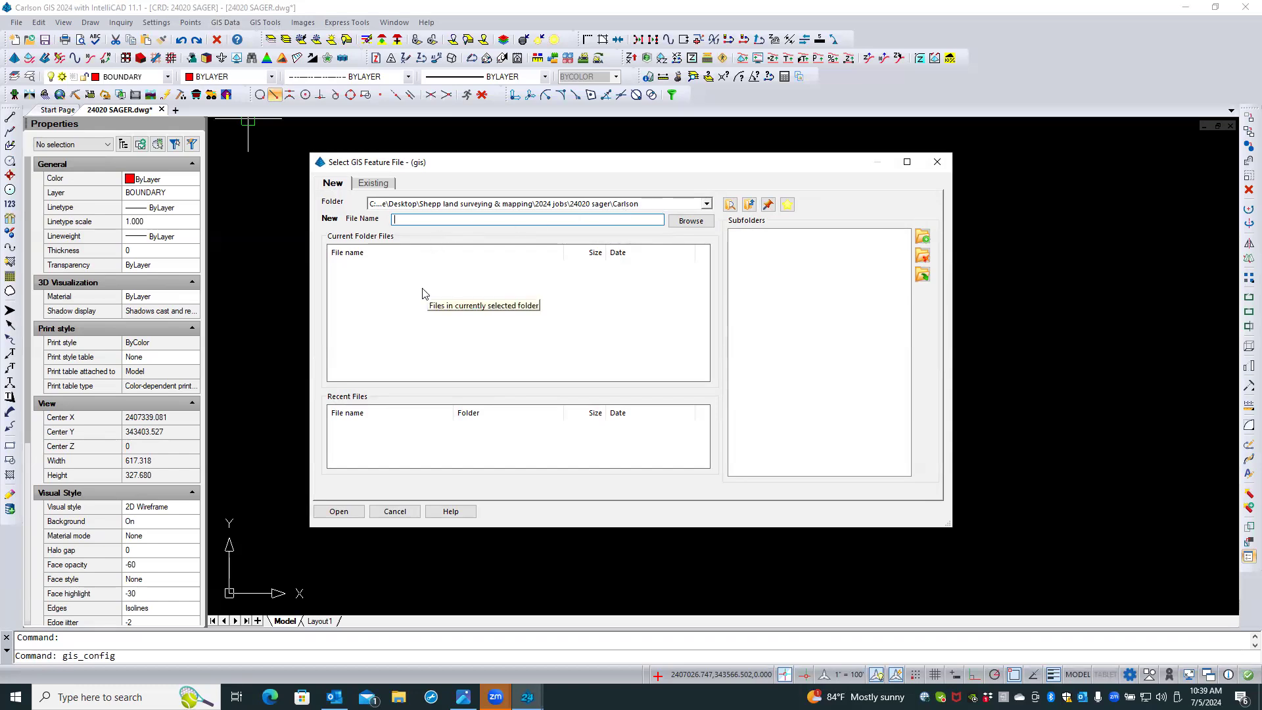
pyautogui.write('GIS Data')
pyautogui.press('Return')
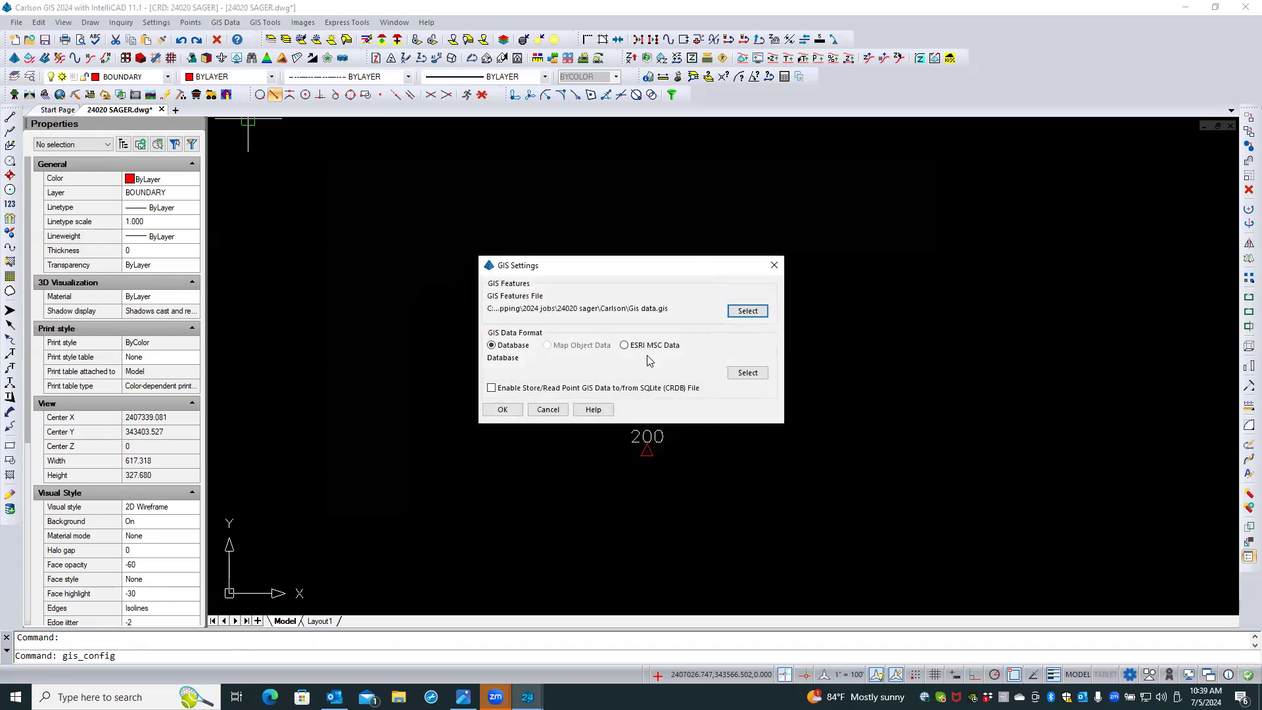
# Create a new Carlson Database named Gis data in the job's Carlson folder and apply the GIS Settings
pyautogui.click(736, 372)
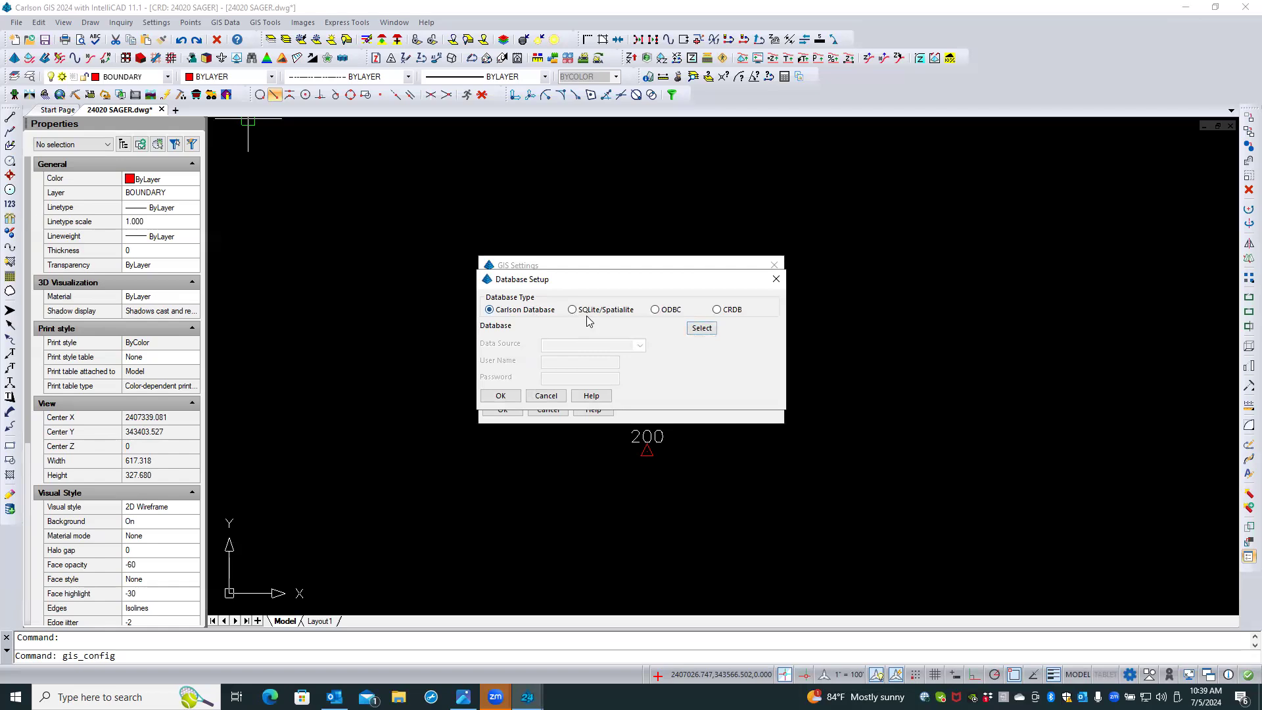
pyautogui.click(701, 328)
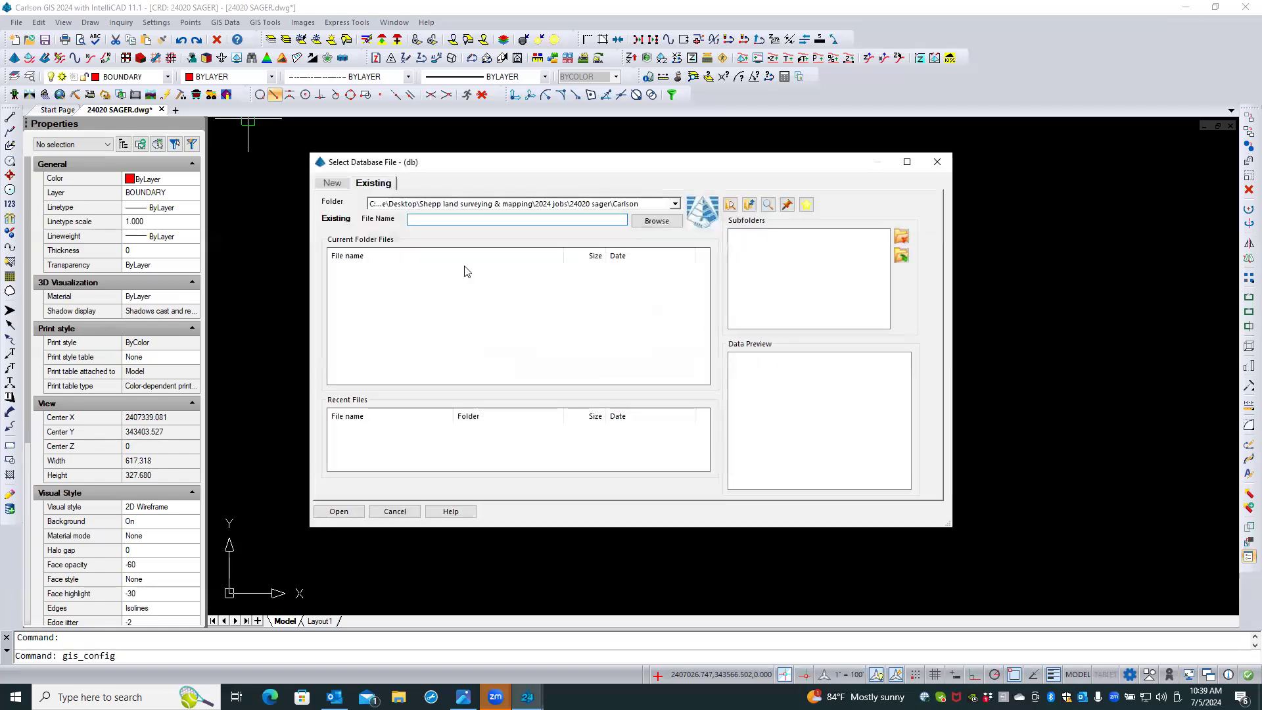
pyautogui.click(332, 183)
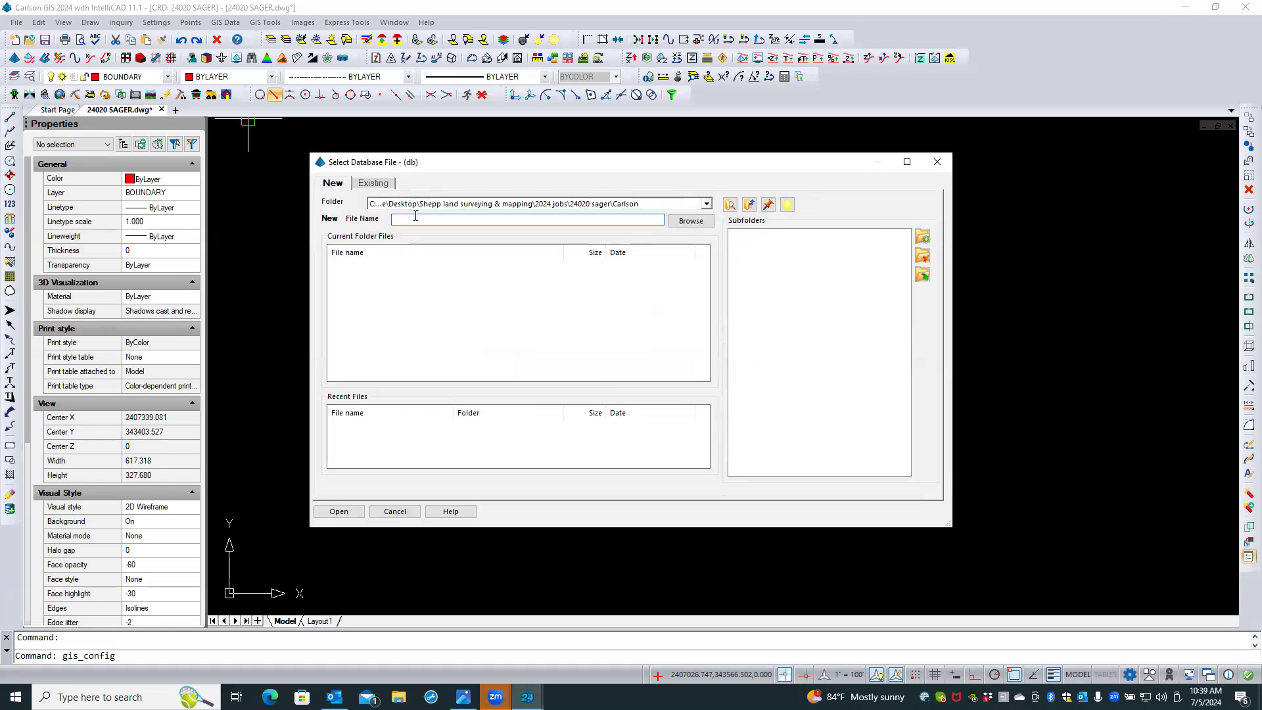
pyautogui.write('Gis data')
pyautogui.press('Return')
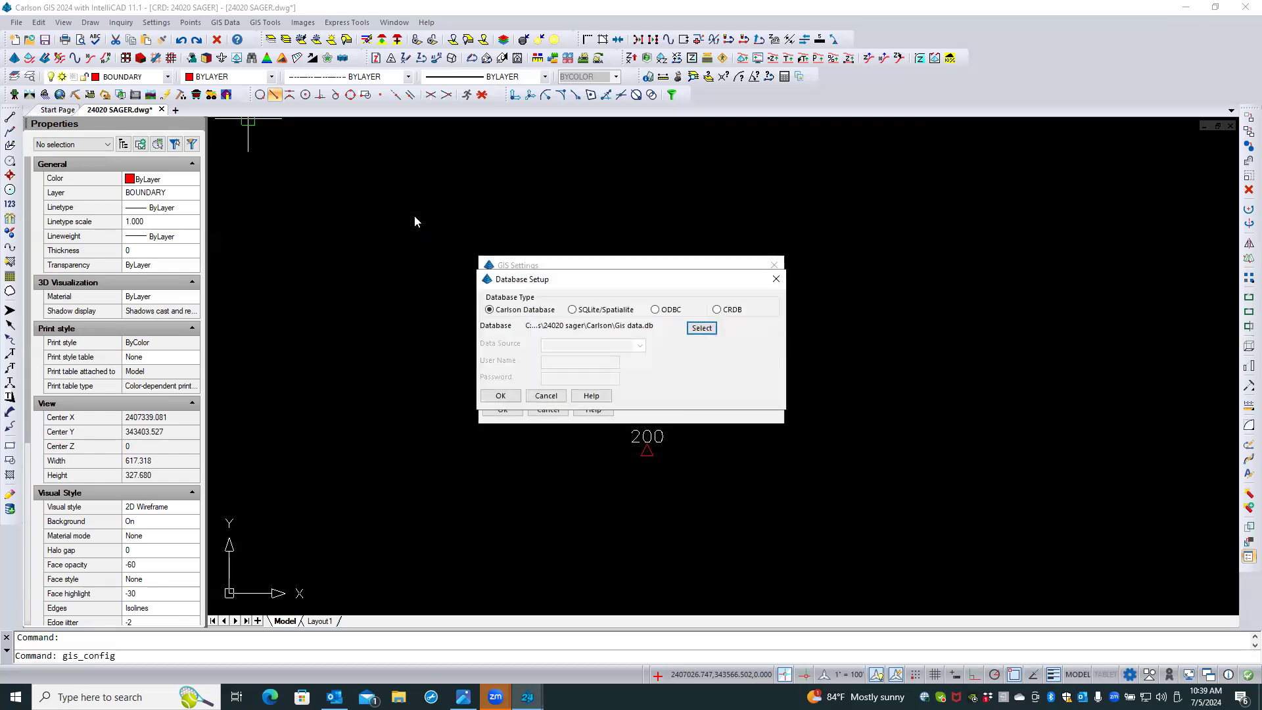
pyautogui.click(497, 396)
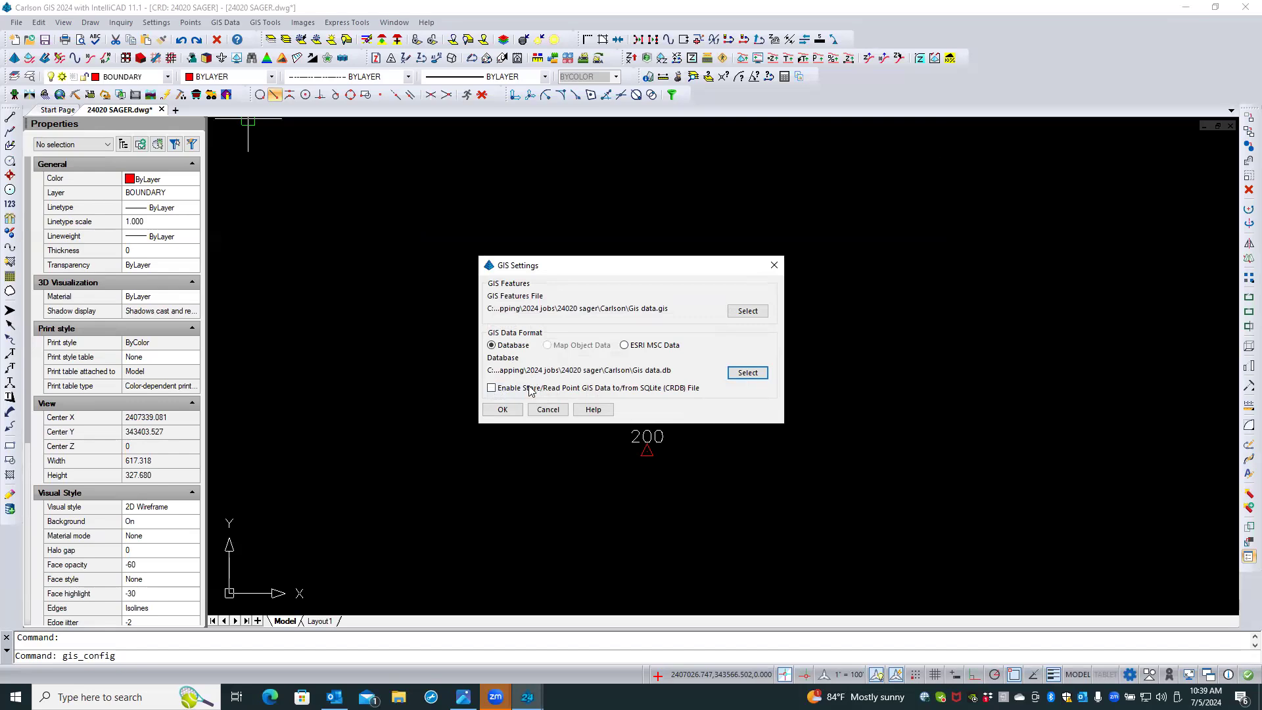
pyautogui.click(508, 409)
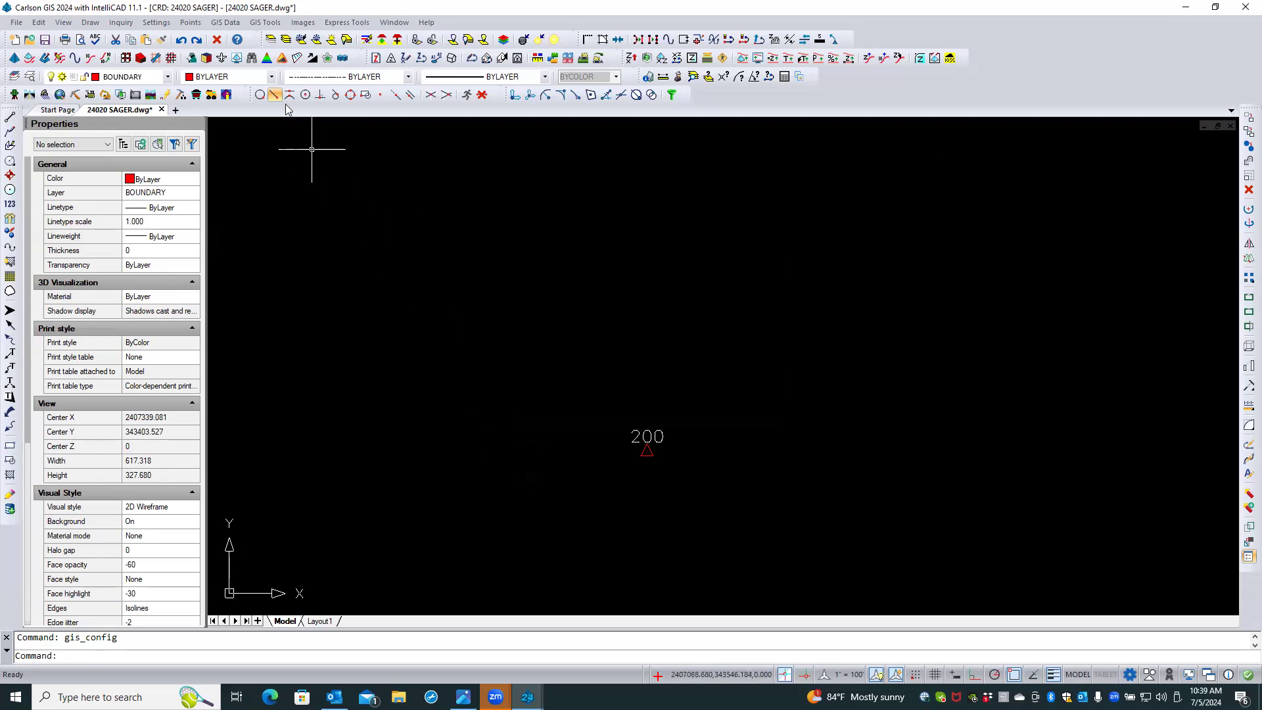
# Import Berkeley_TileIndex.shp from the Berkeley Ctr_shpfiles folder with GIS data on layer GISIMPORT, assigning neither point ID nor elevation attributes
pyautogui.click(237, 25)
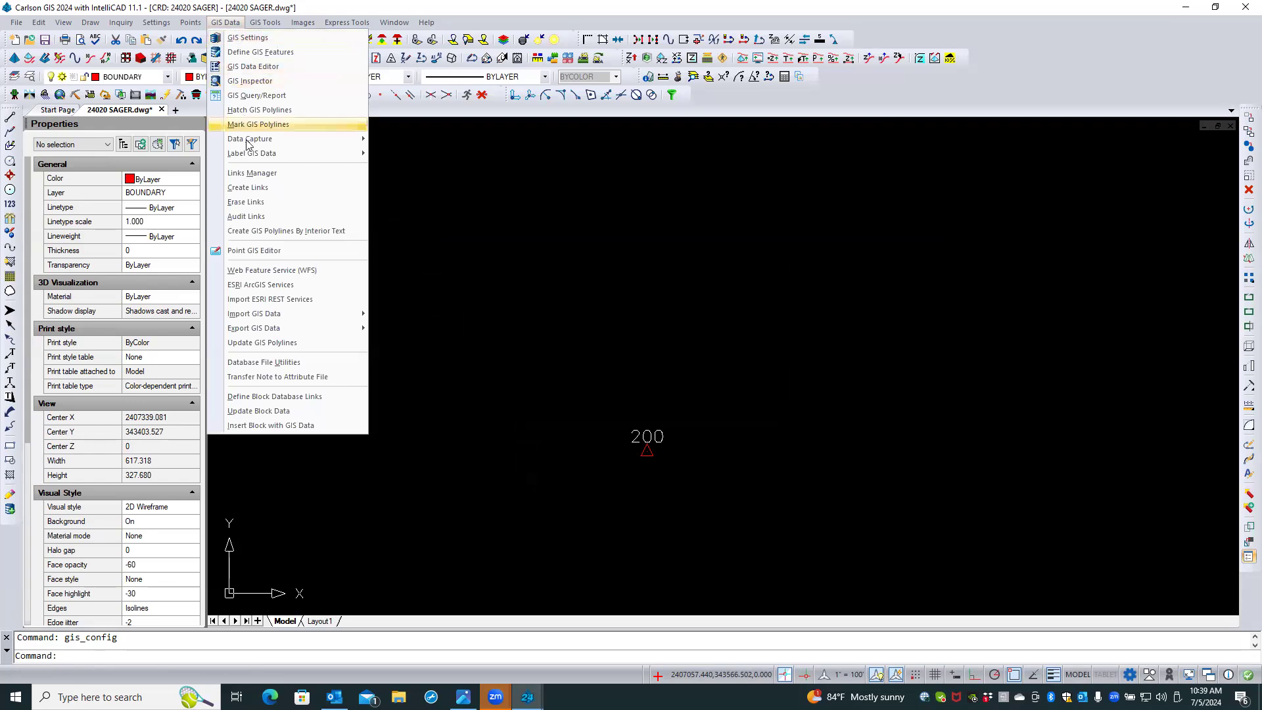
pyautogui.moveTo(286, 319)
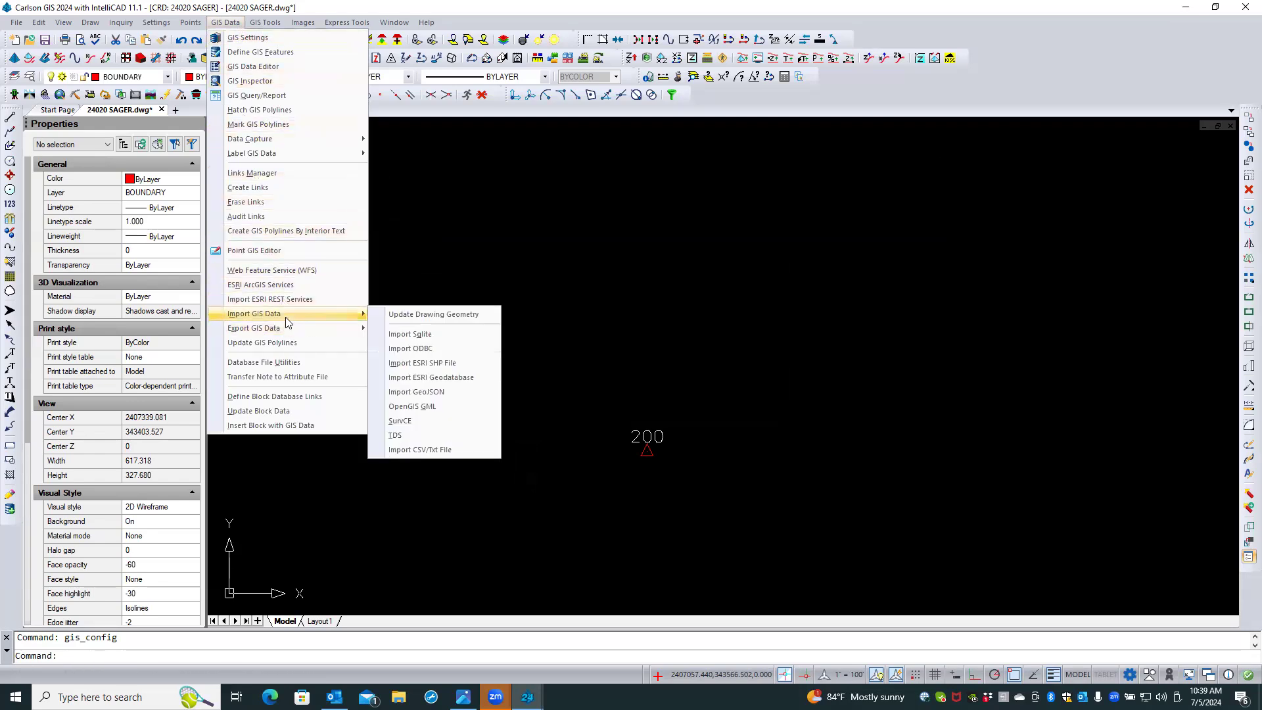
pyautogui.moveTo(331, 329)
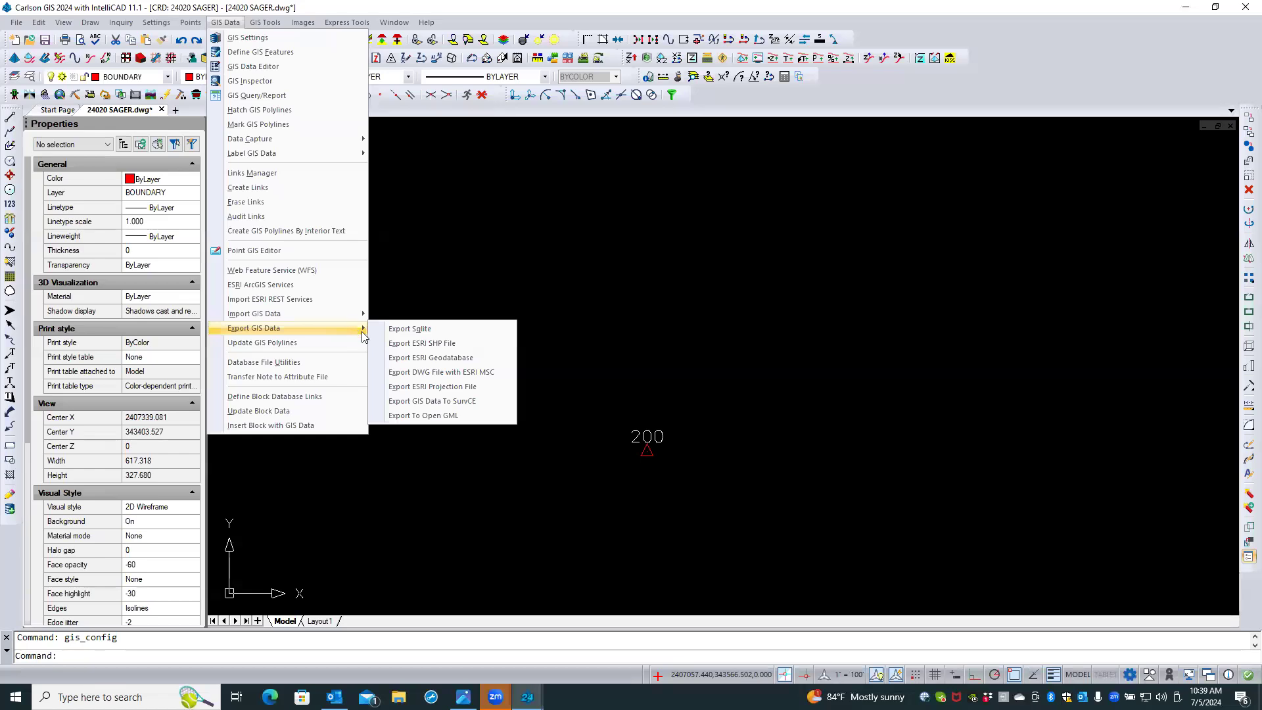
pyautogui.moveTo(349, 317)
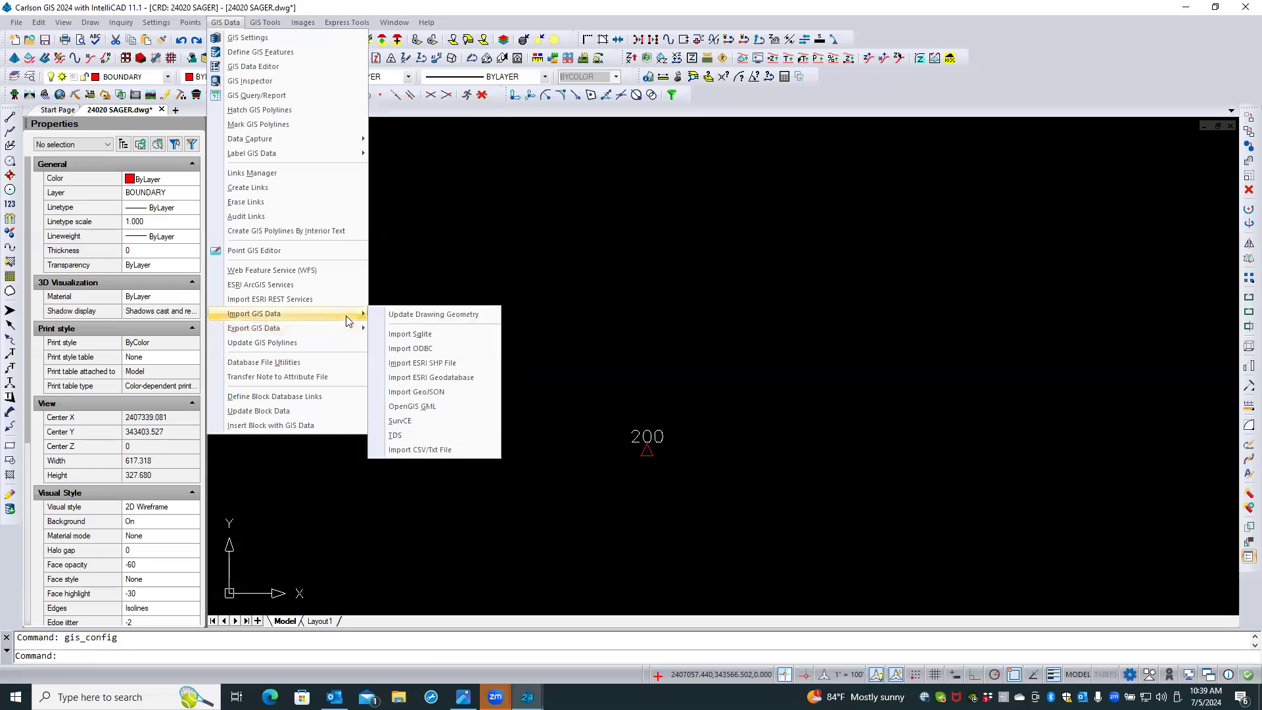
pyautogui.click(405, 364)
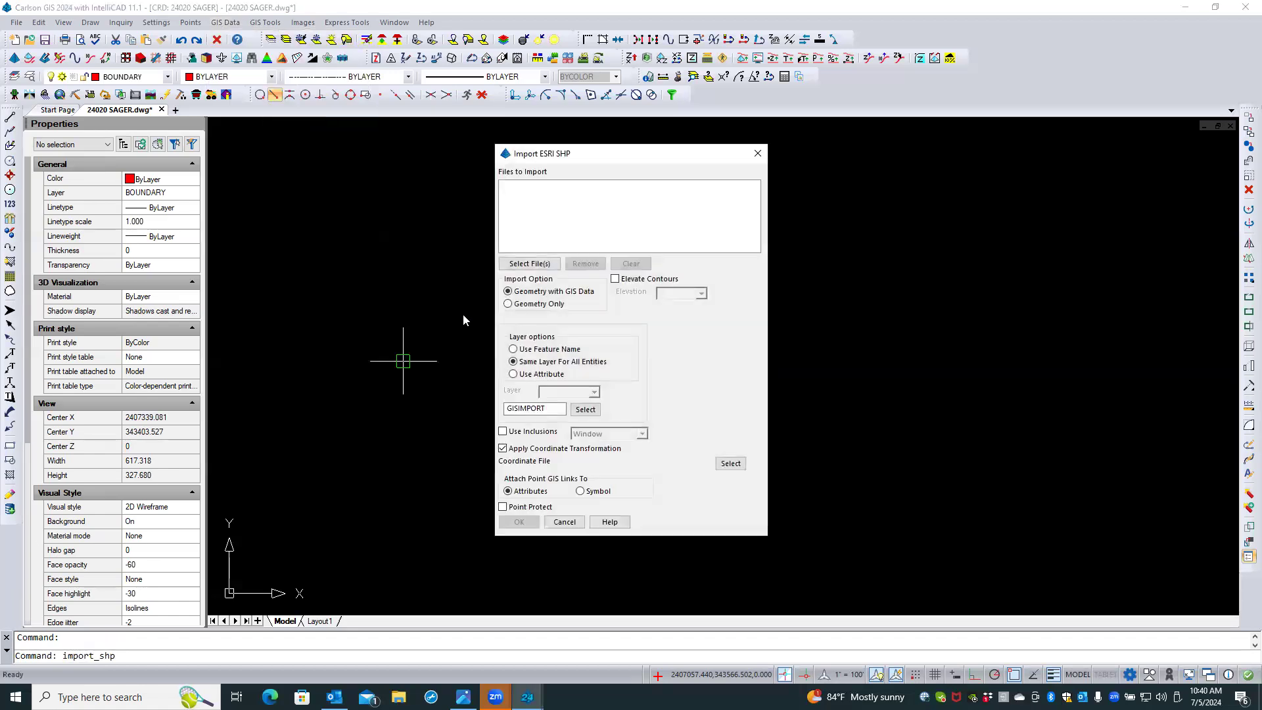
pyautogui.click(510, 265)
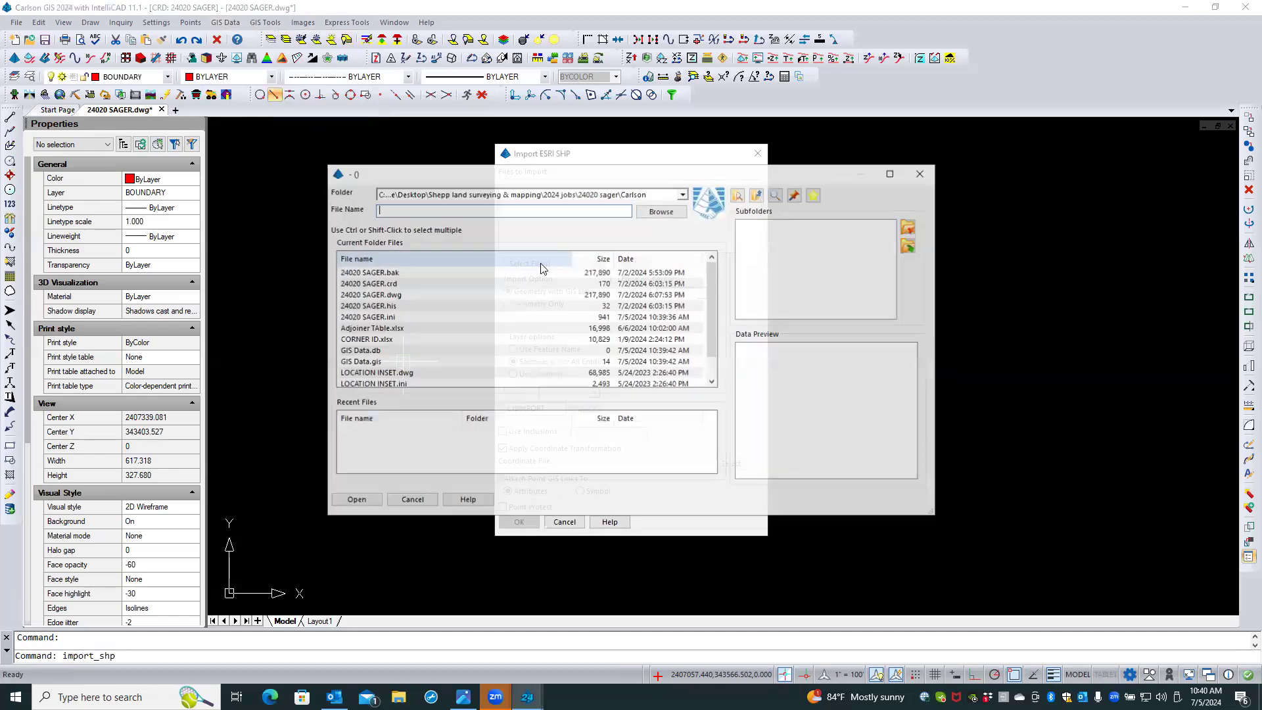
pyautogui.click(682, 195)
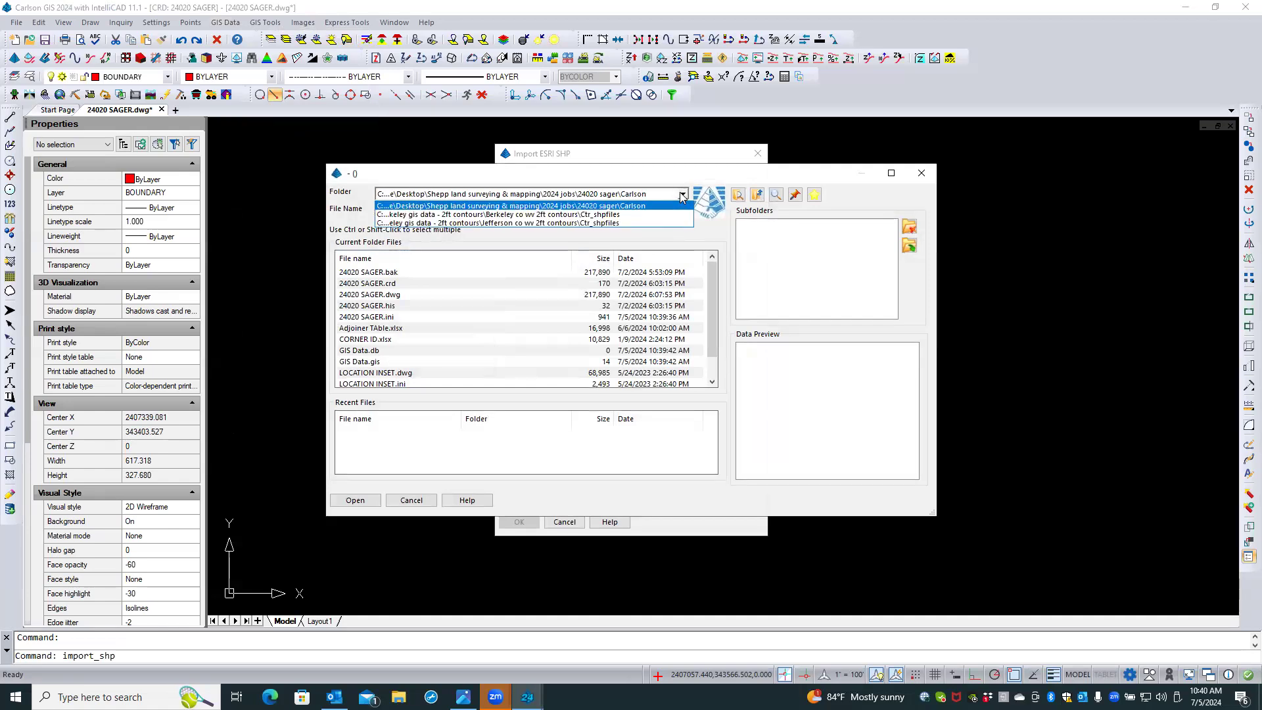
pyautogui.click(618, 216)
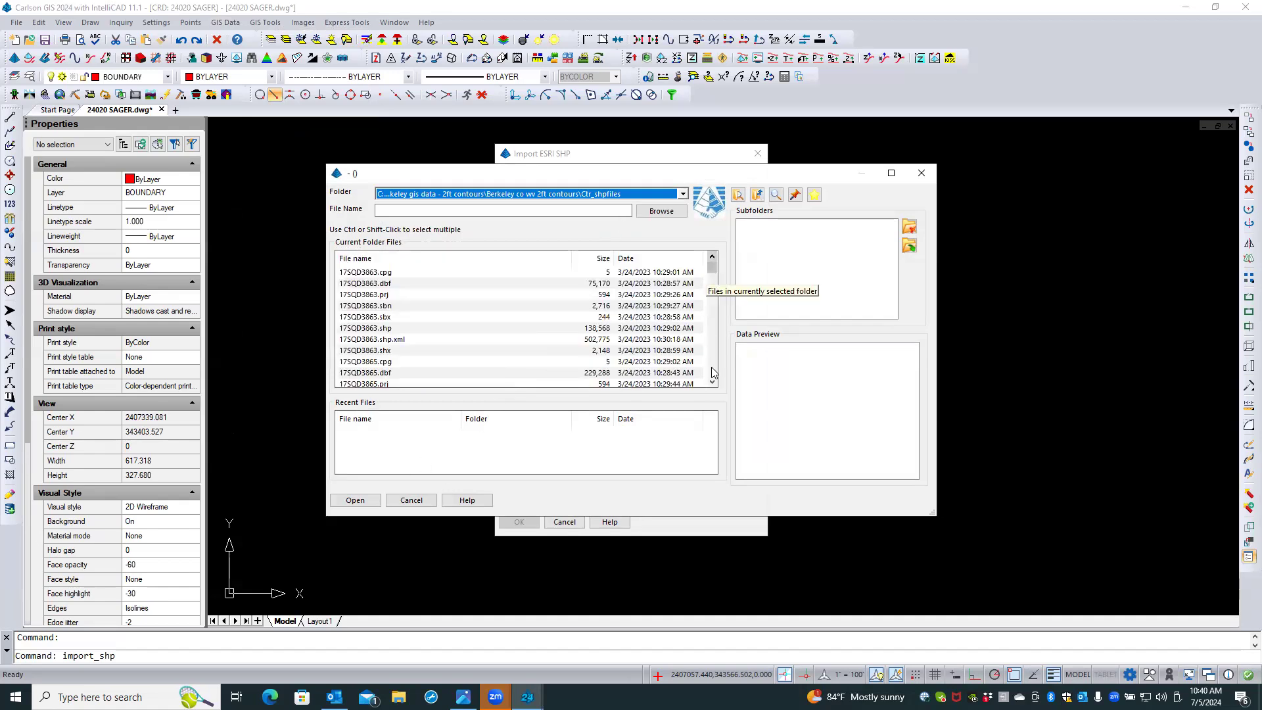
pyautogui.moveTo(711, 269); pyautogui.dragTo(712, 382)
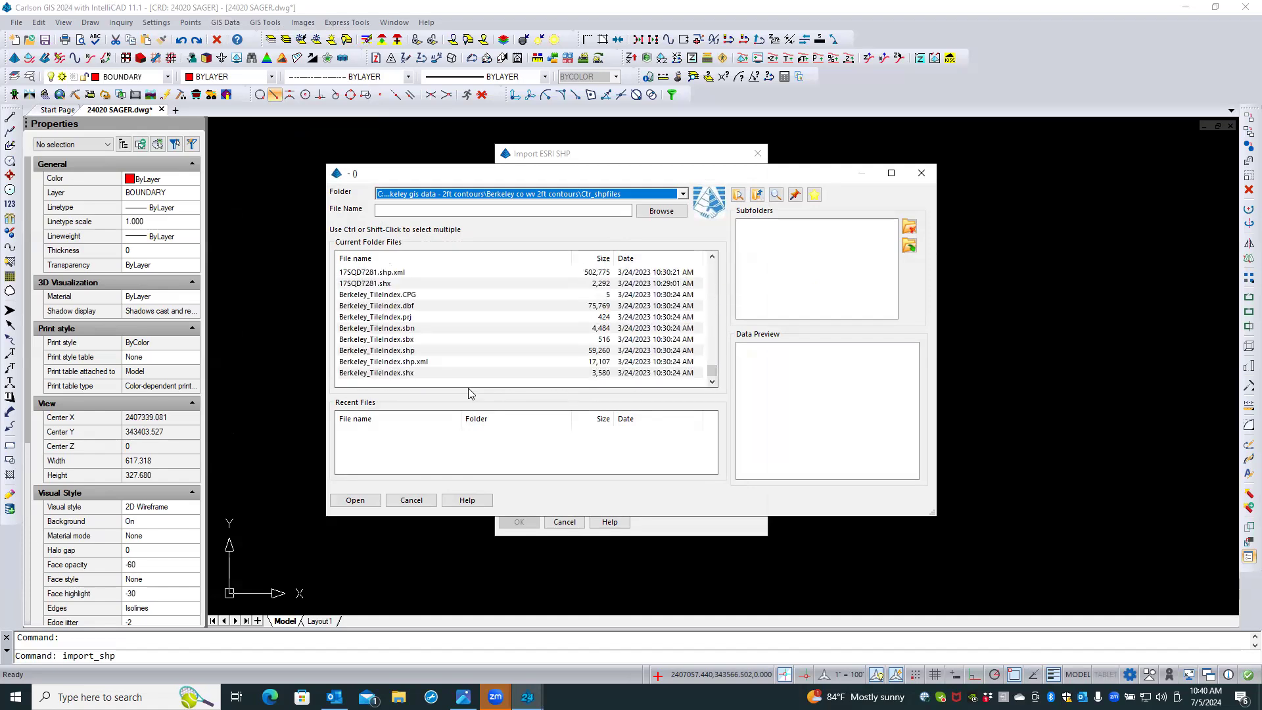
pyautogui.click(403, 353)
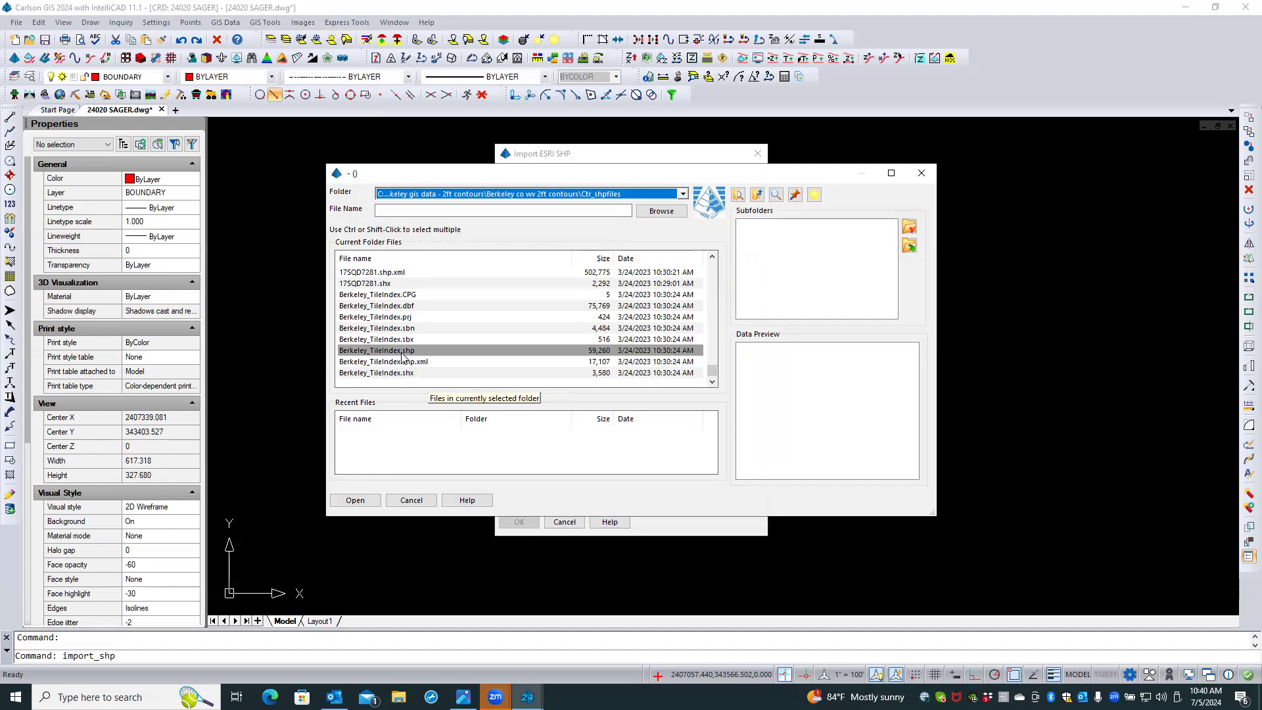
pyautogui.click(355, 501)
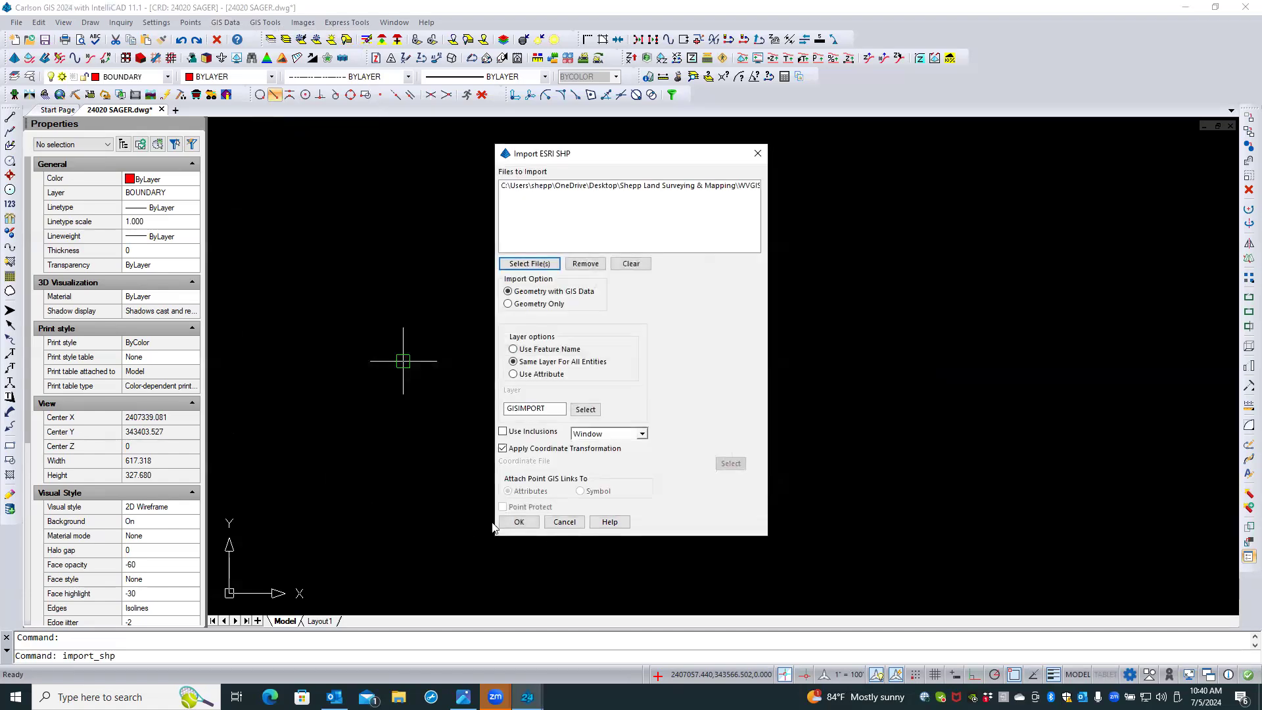
pyautogui.click(531, 522)
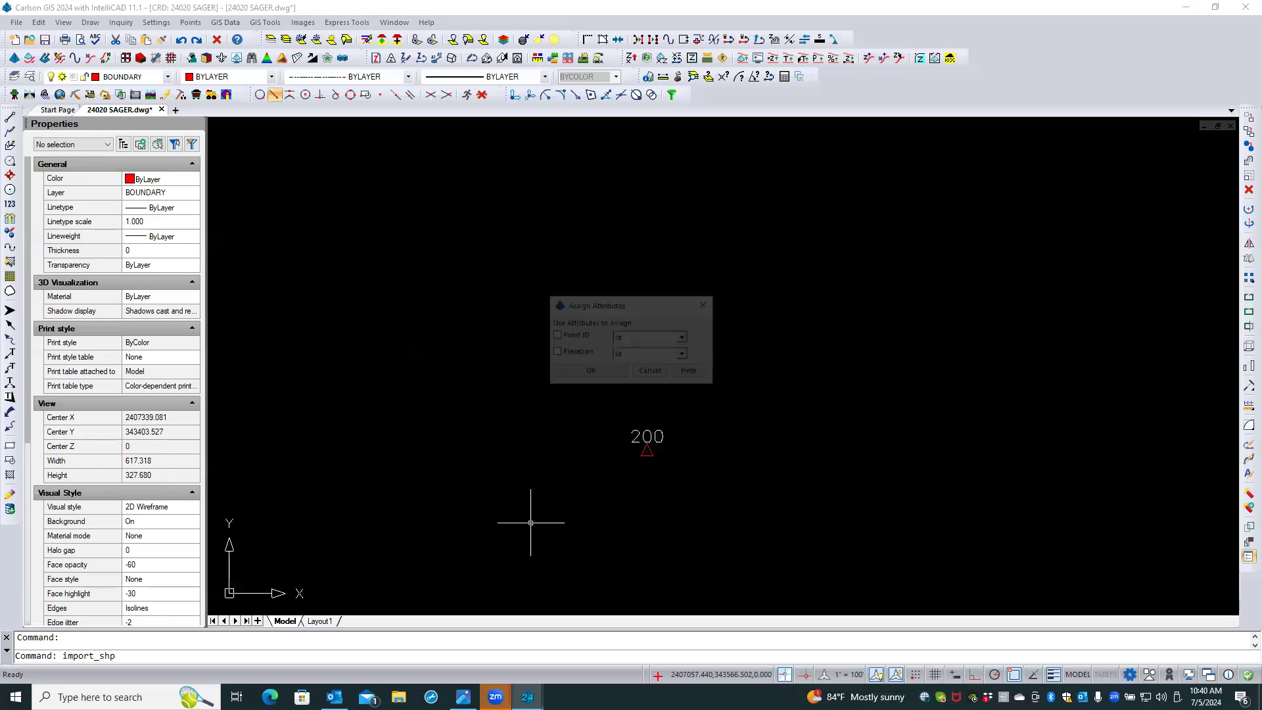
pyautogui.click(587, 371)
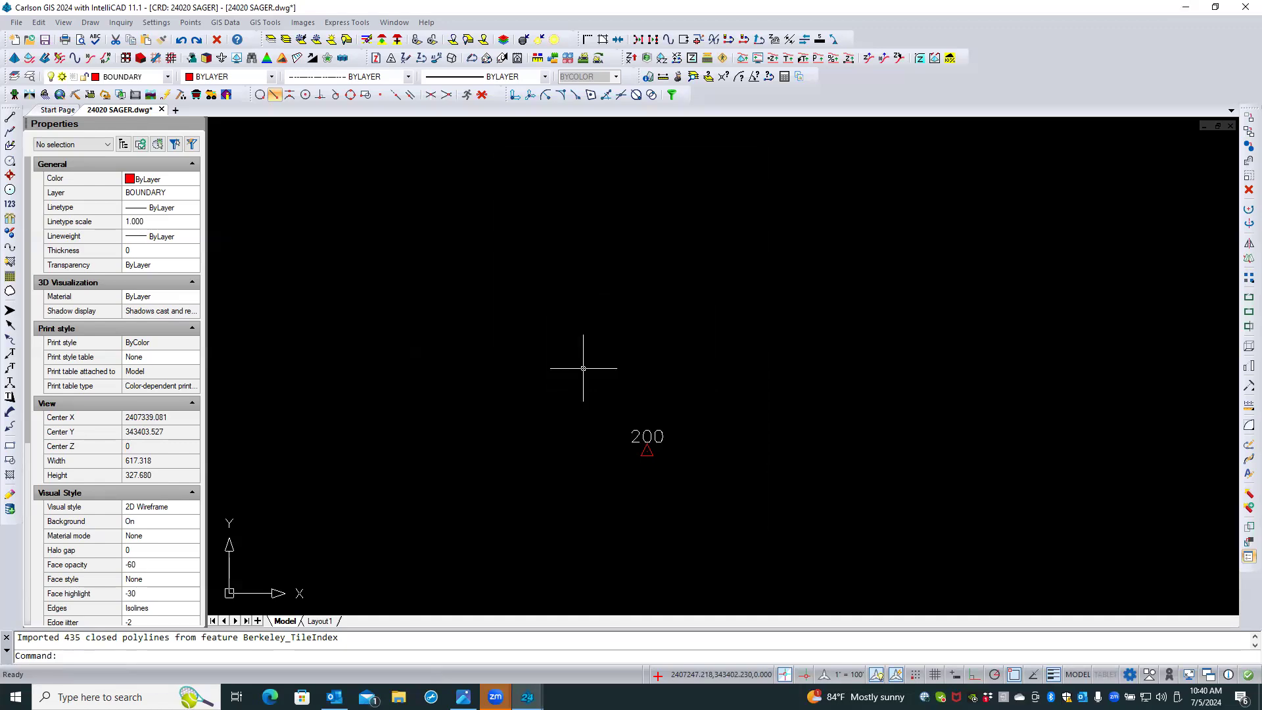
# Examine the imported Berkeley tile index grid around point 200
pyautogui.write('ZE')
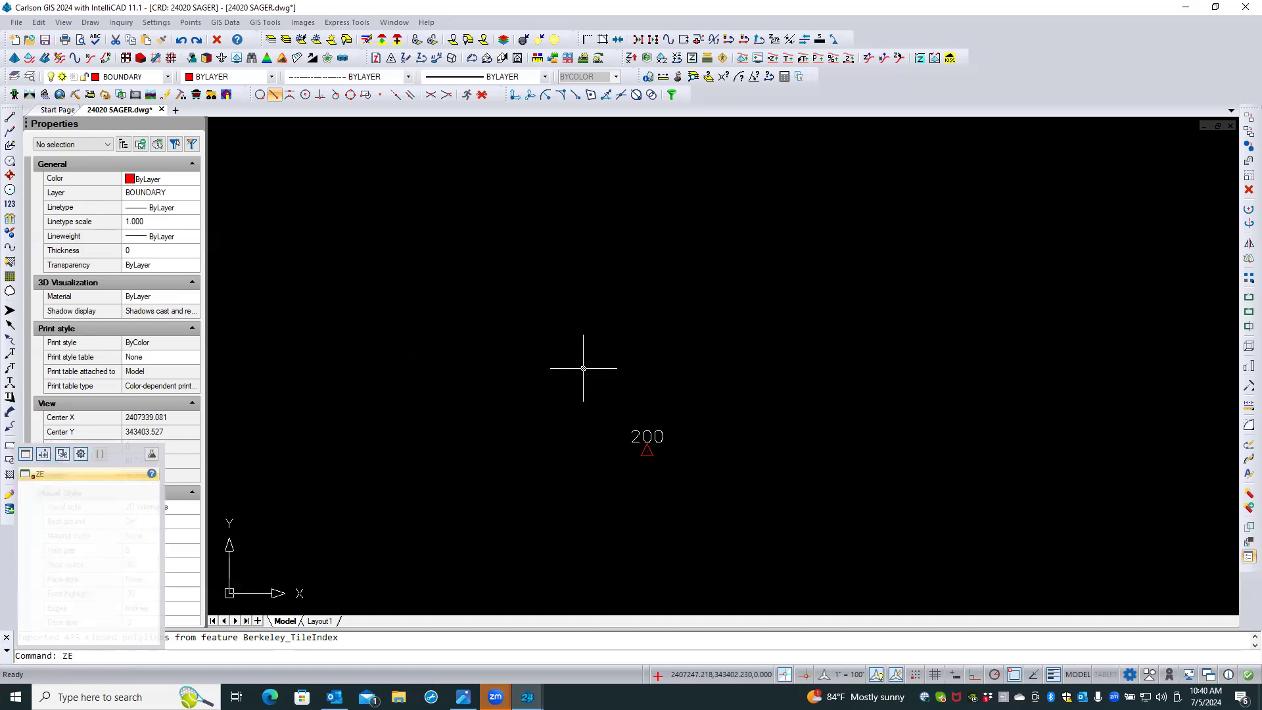
pyautogui.press('Return')
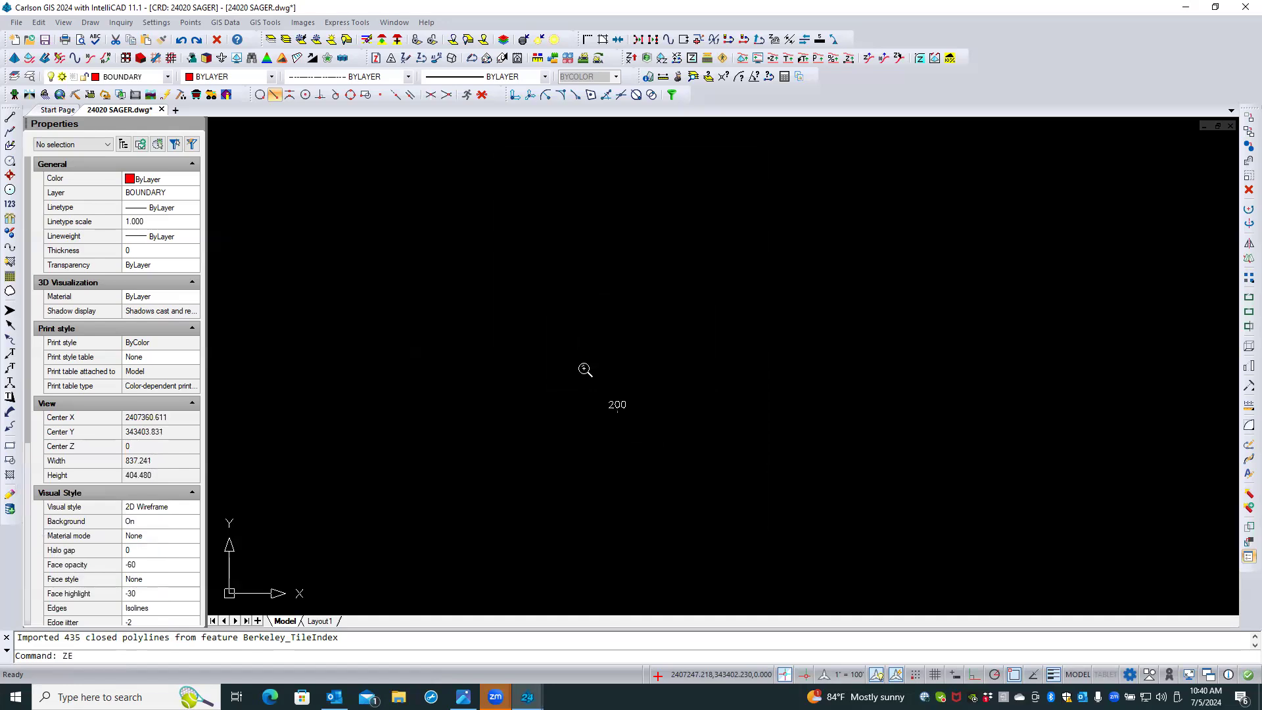
pyautogui.scroll(-5, 585, 370)
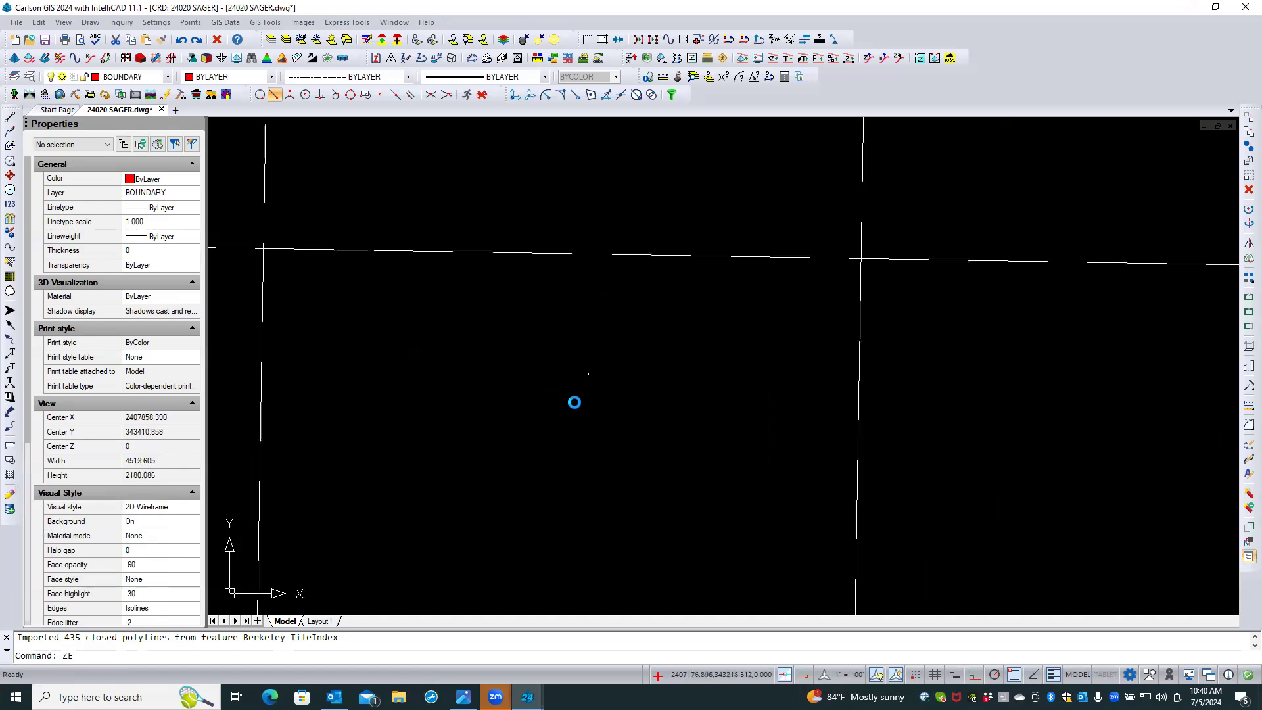
pyautogui.scroll(-2, 582, 408)
pyautogui.scroll(-1, 577, 429)
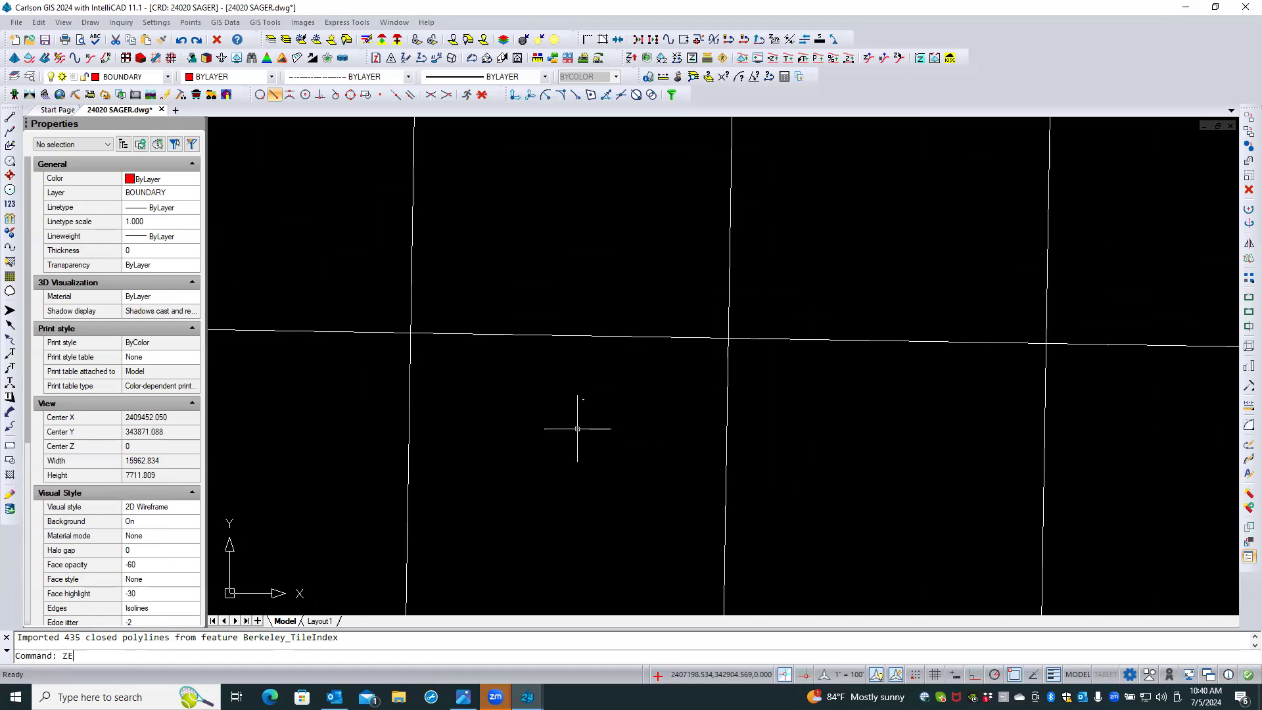
pyautogui.scroll(-1, 577, 428)
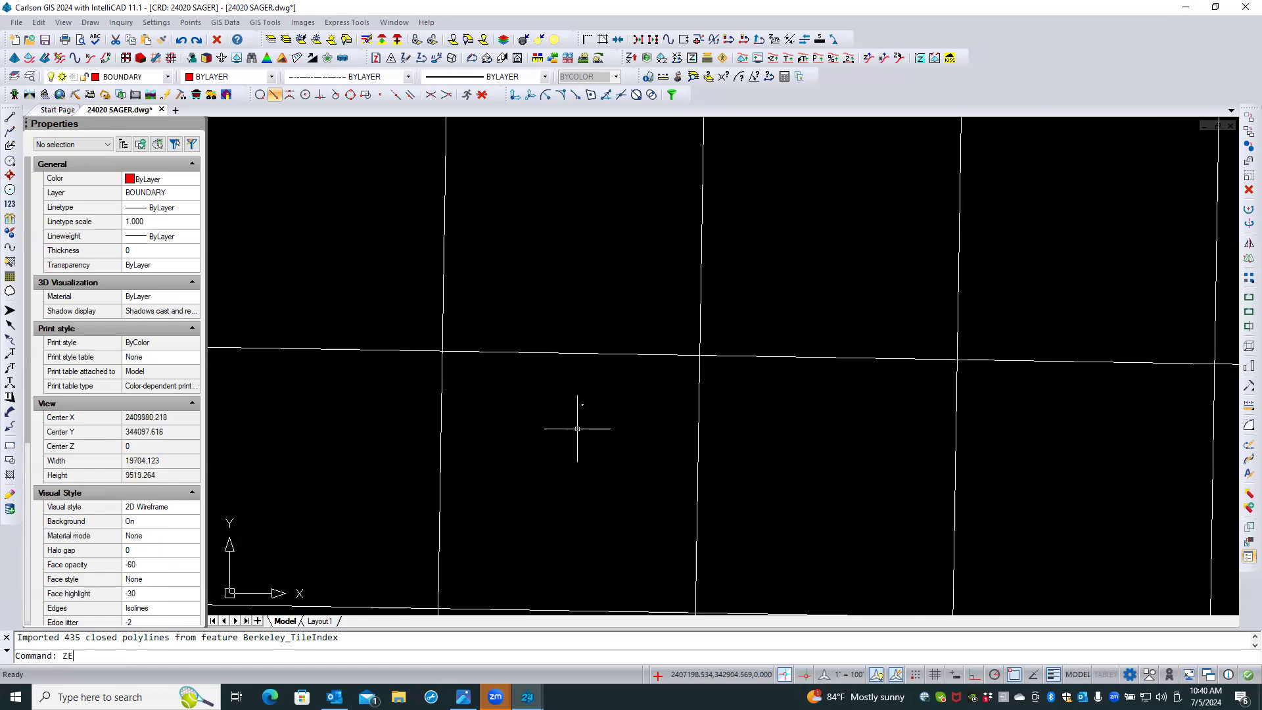
pyautogui.moveTo(581, 439); pyautogui.dragTo(583, 475, button='middle')
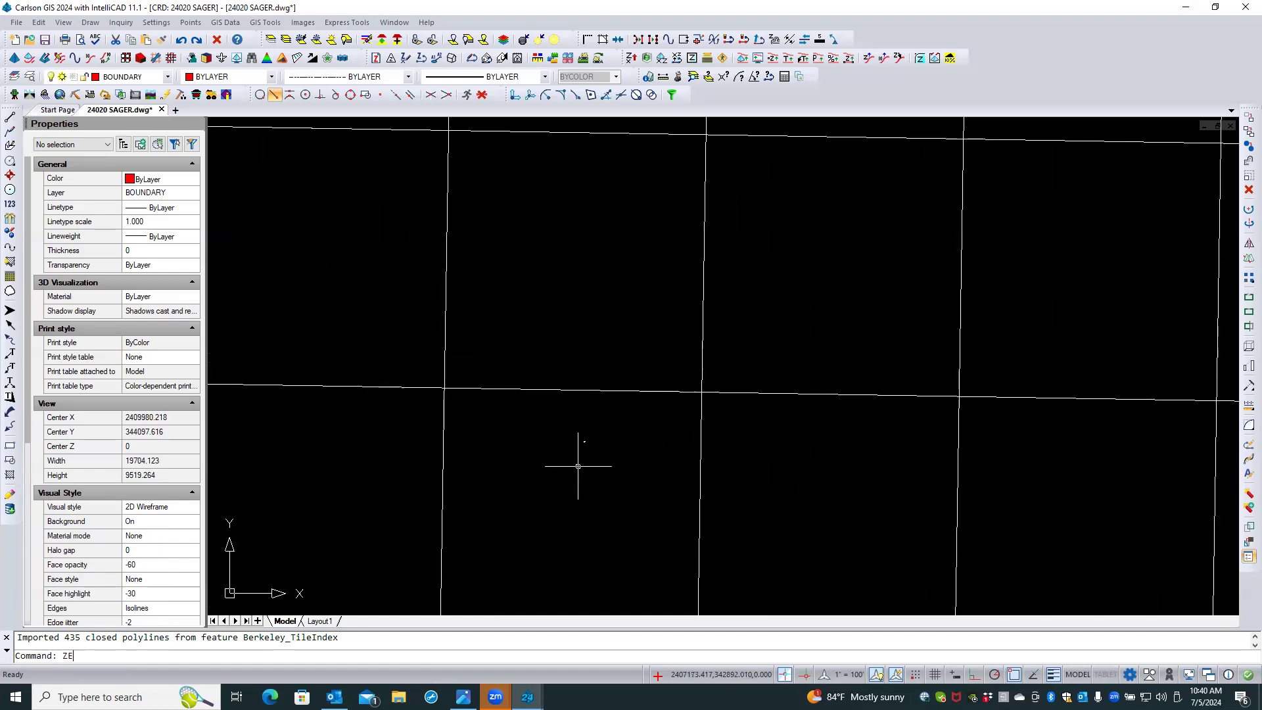
pyautogui.scroll(2, 570, 466)
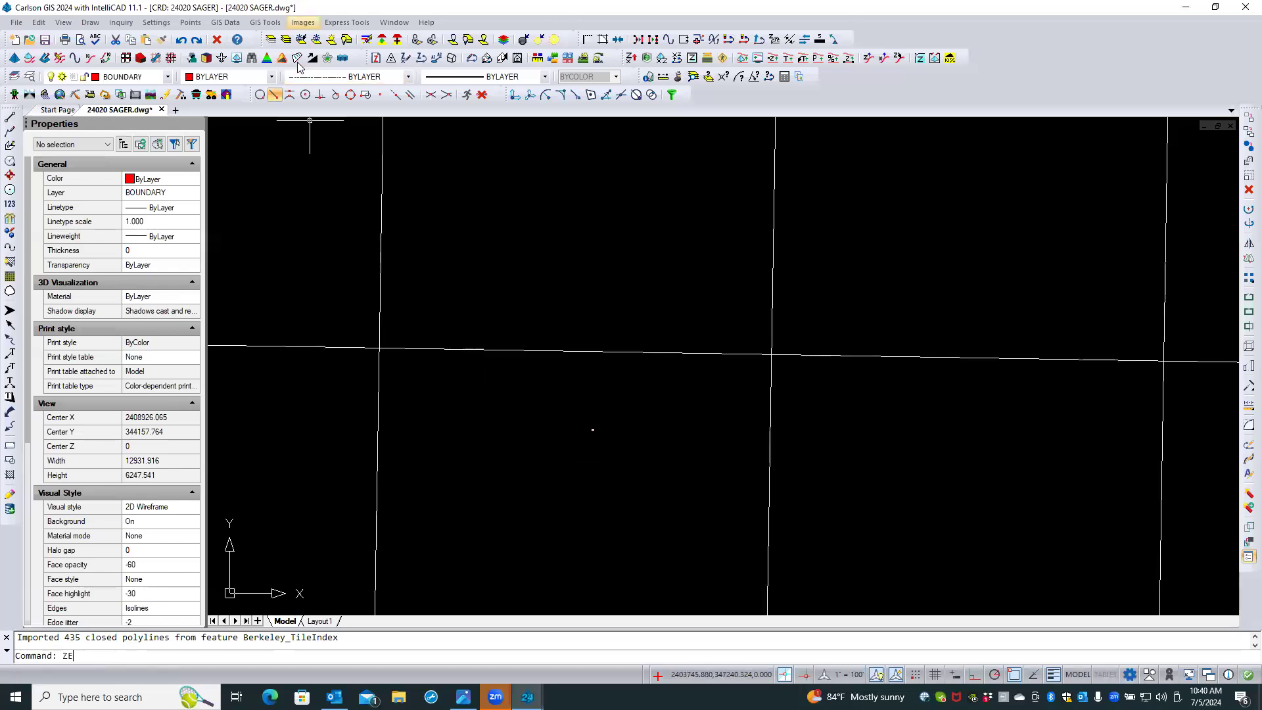
pyautogui.click(303, 22)
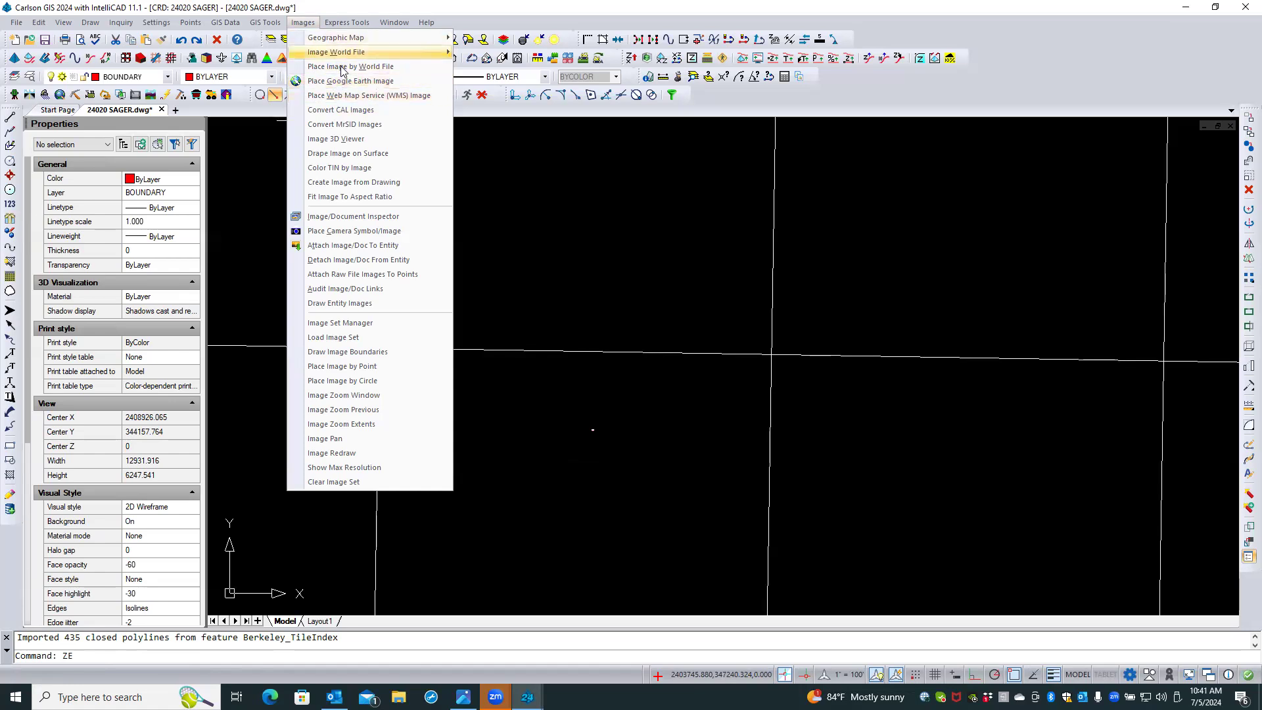
pyautogui.moveTo(341, 66)
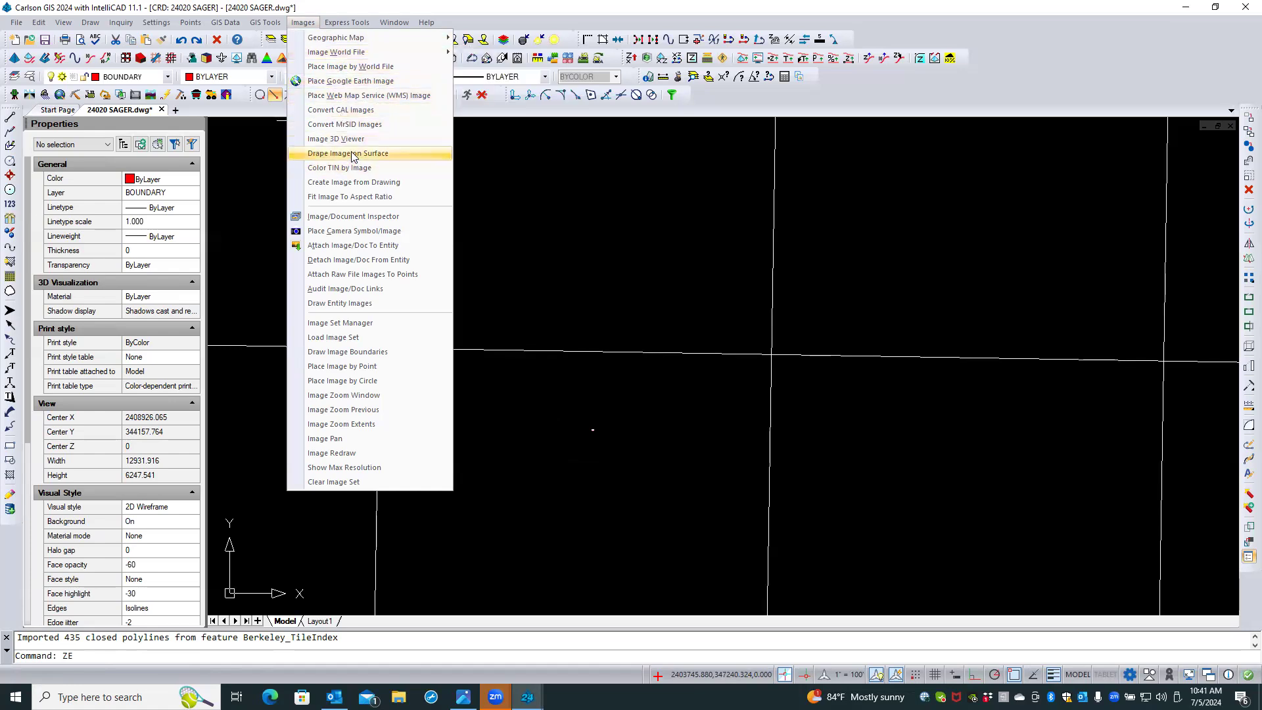
pyautogui.click(345, 70)
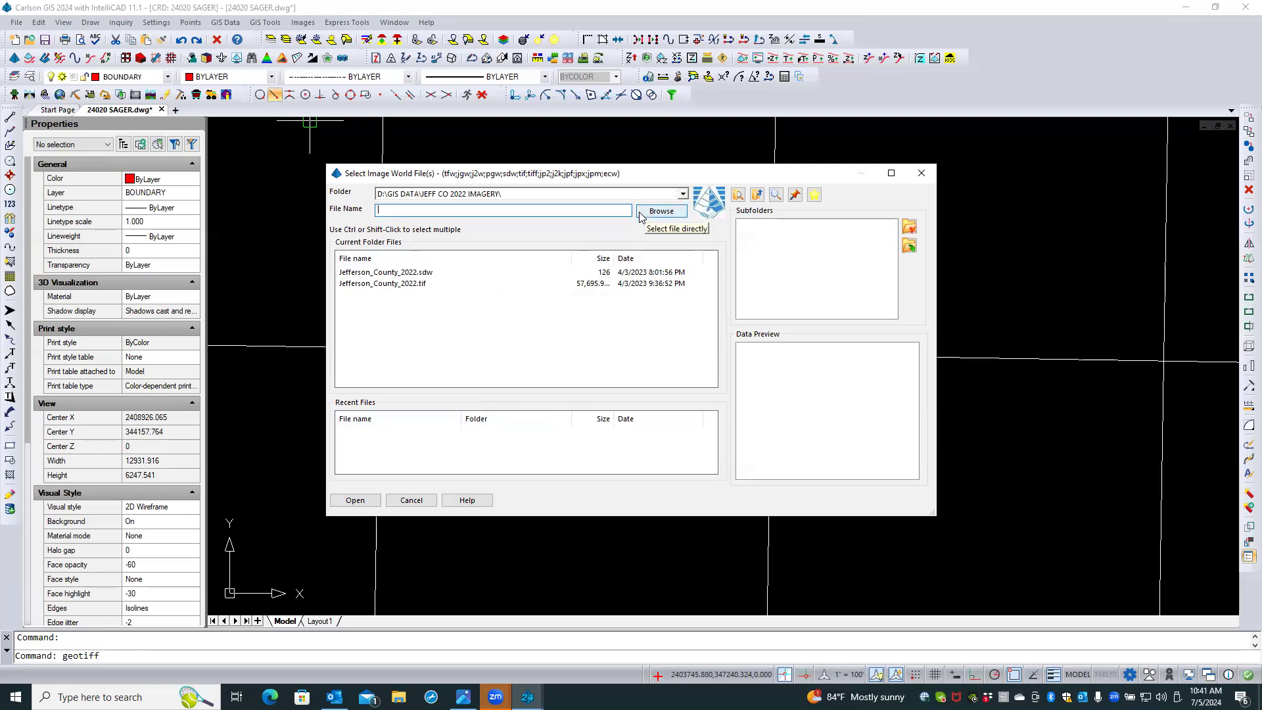
pyautogui.click(682, 196)
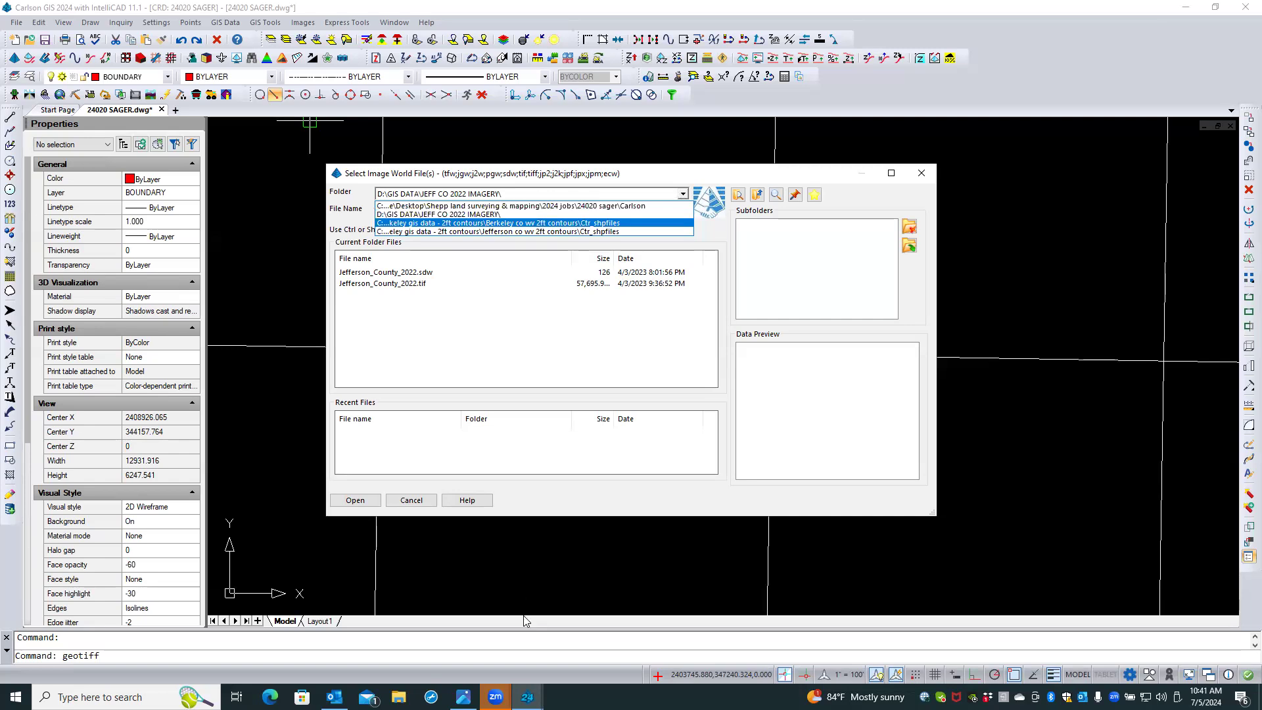
# Switch to Photos to view the parcel map photo IMG_4562.jpg, and return to Carlson to cancel the image world file selection
pyautogui.moveTo(526, 697)
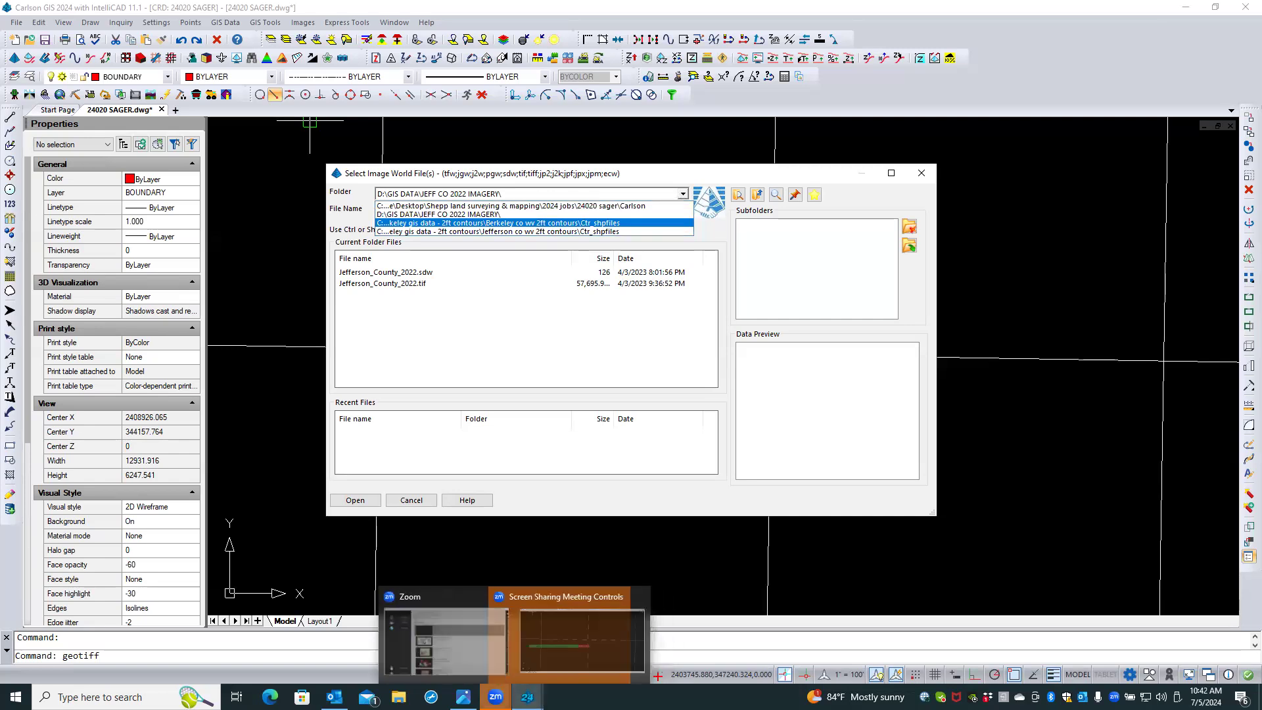
pyautogui.moveTo(463, 696)
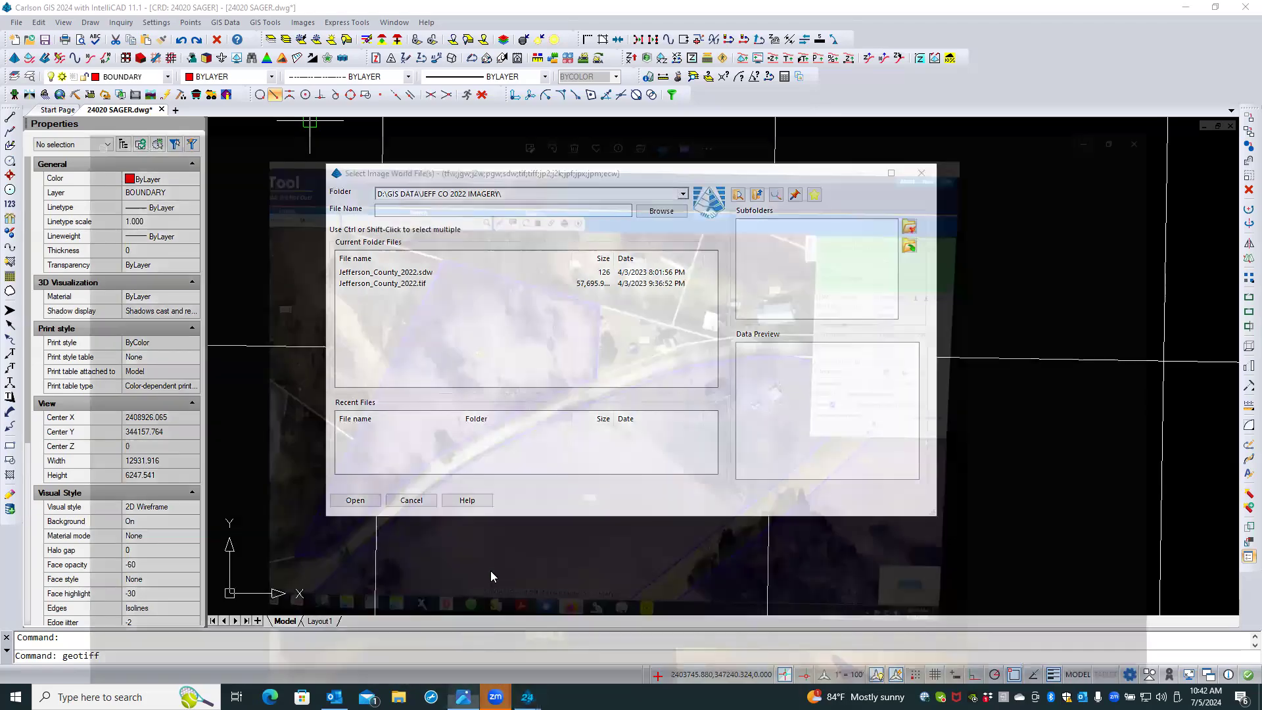
pyautogui.click(490, 571)
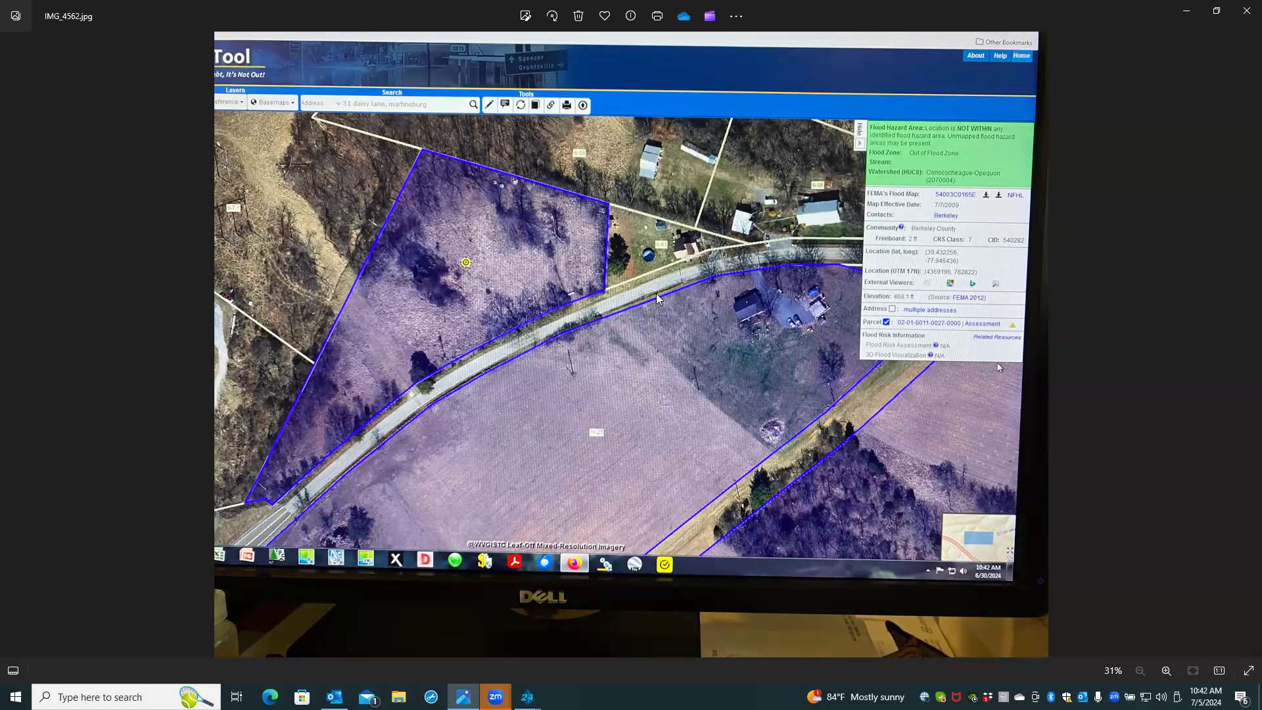
pyautogui.click(1186, 13)
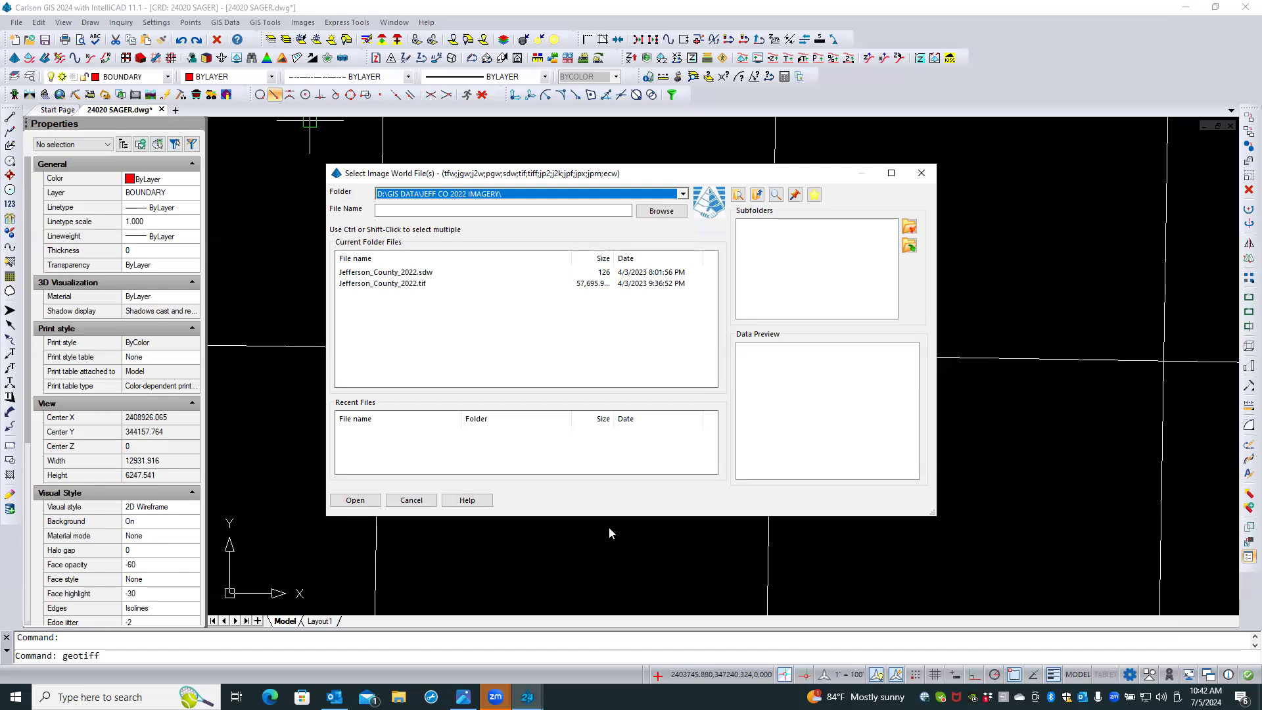
pyautogui.click(424, 500)
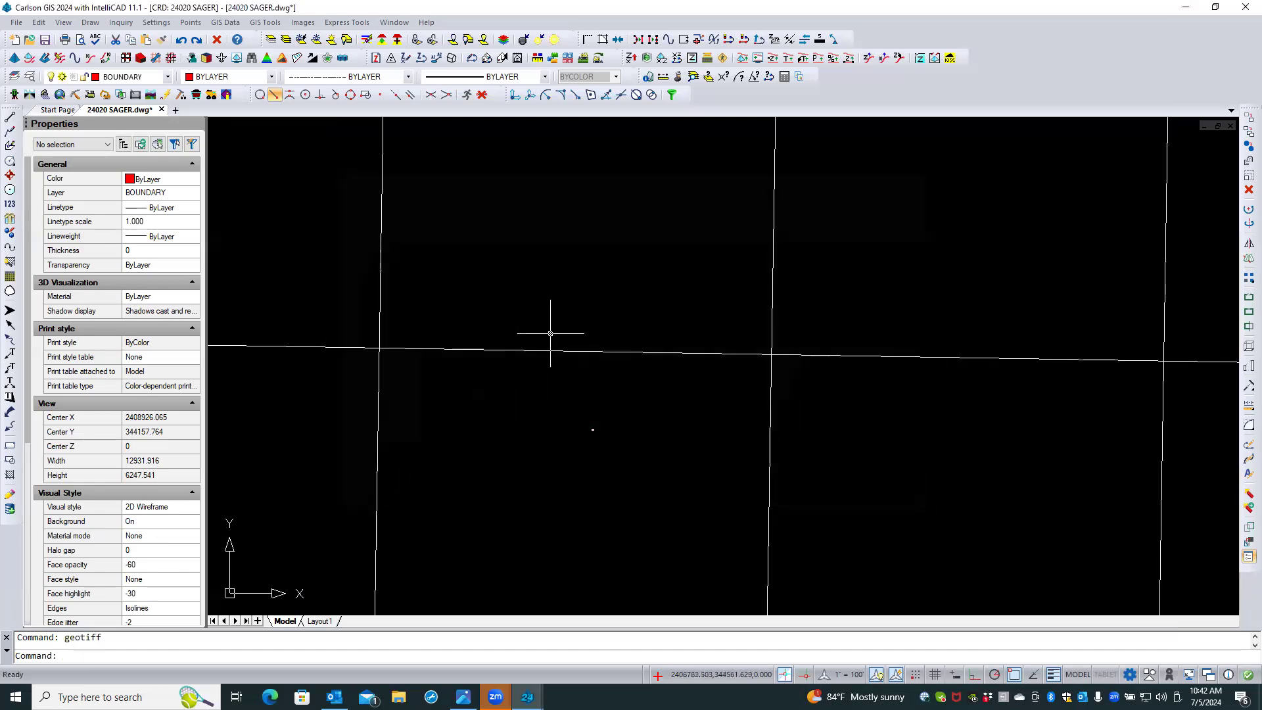
# Draw a rectangle about 14,150 by 10,540 units around point 200 and its surrounding index tiles
pyautogui.scroll(-5, 551, 334)
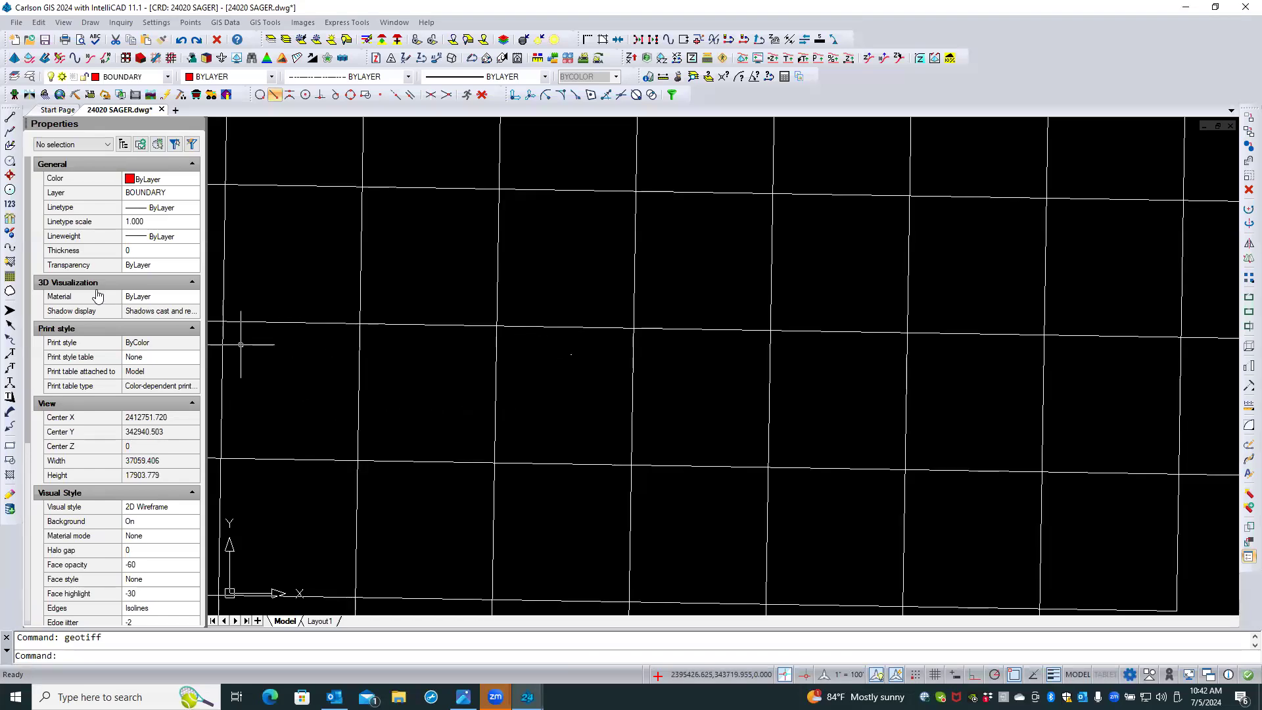
pyautogui.click(9, 445)
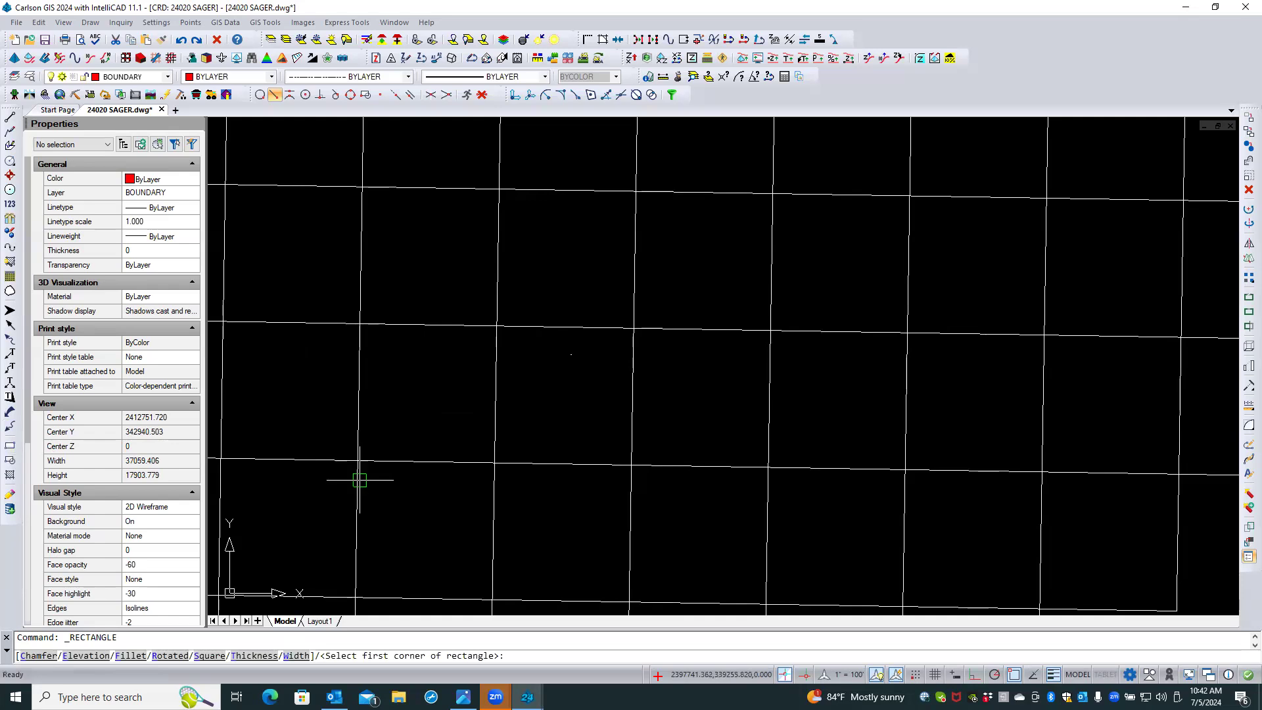
pyautogui.click(310, 529)
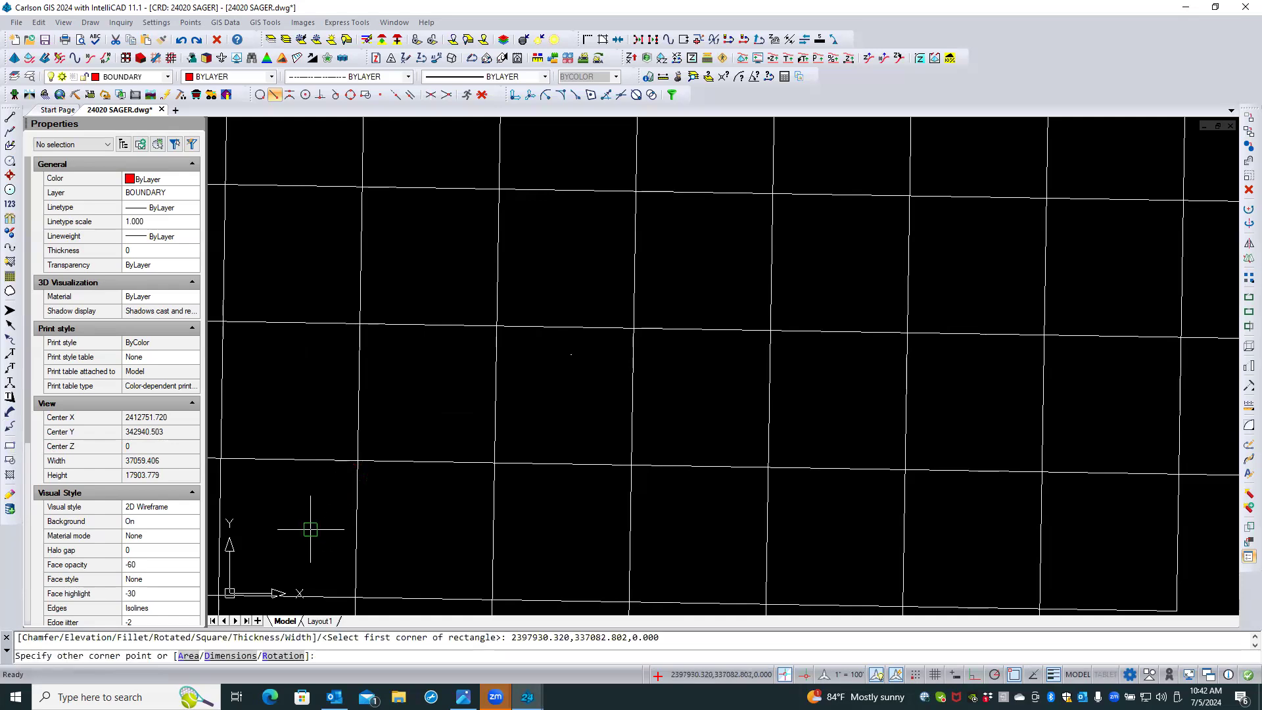
pyautogui.scroll(-2, 424, 436)
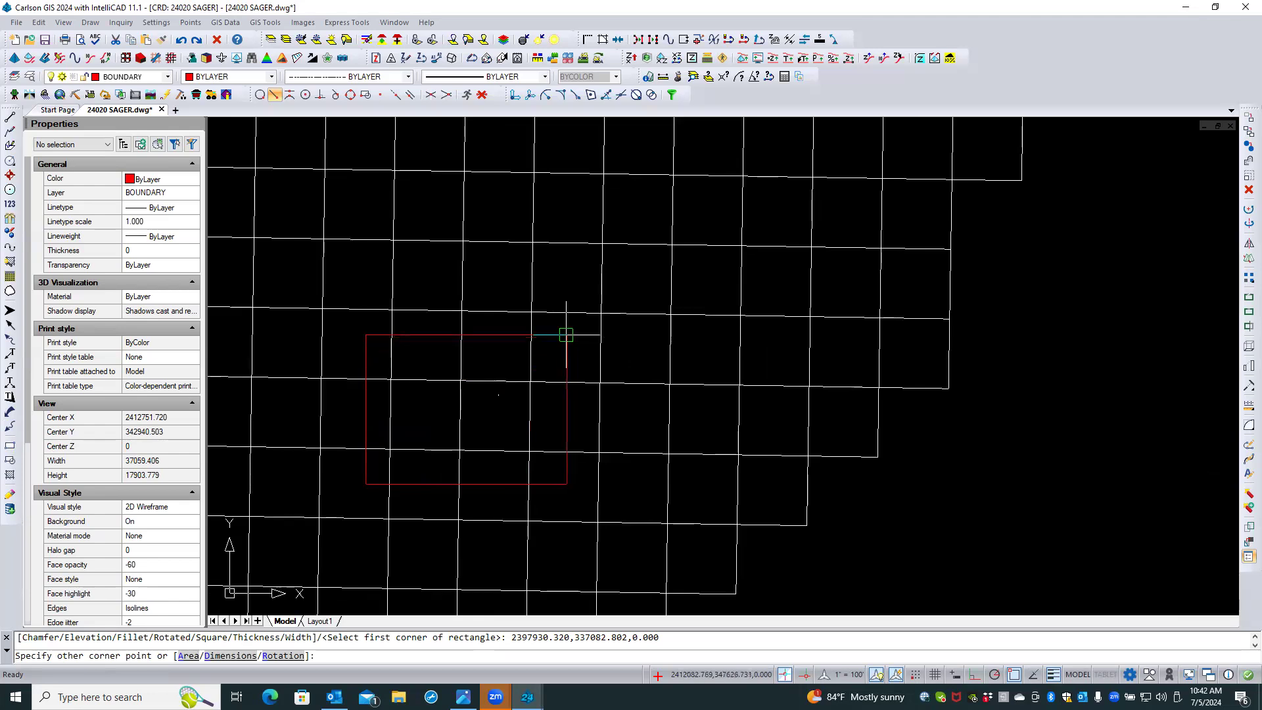
pyautogui.click(566, 334)
pyautogui.scroll(2, 494, 362)
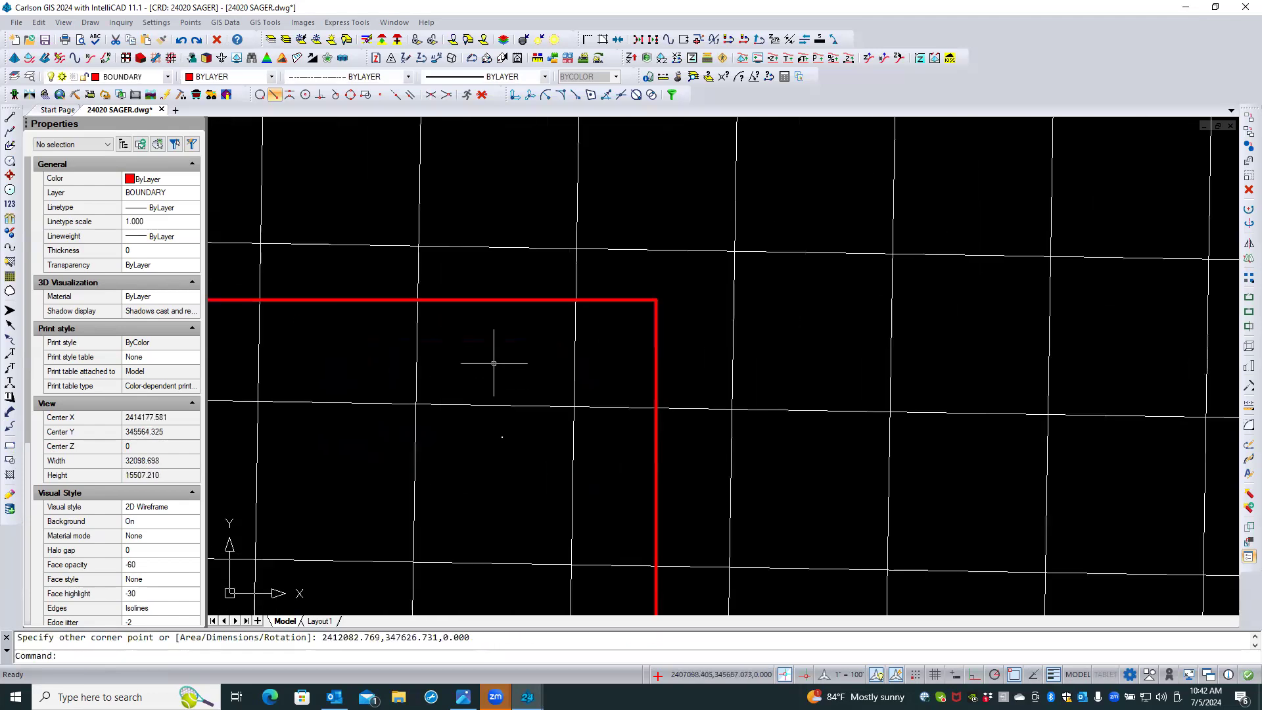
pyautogui.moveTo(493, 362); pyautogui.dragTo(571, 304, button='middle')
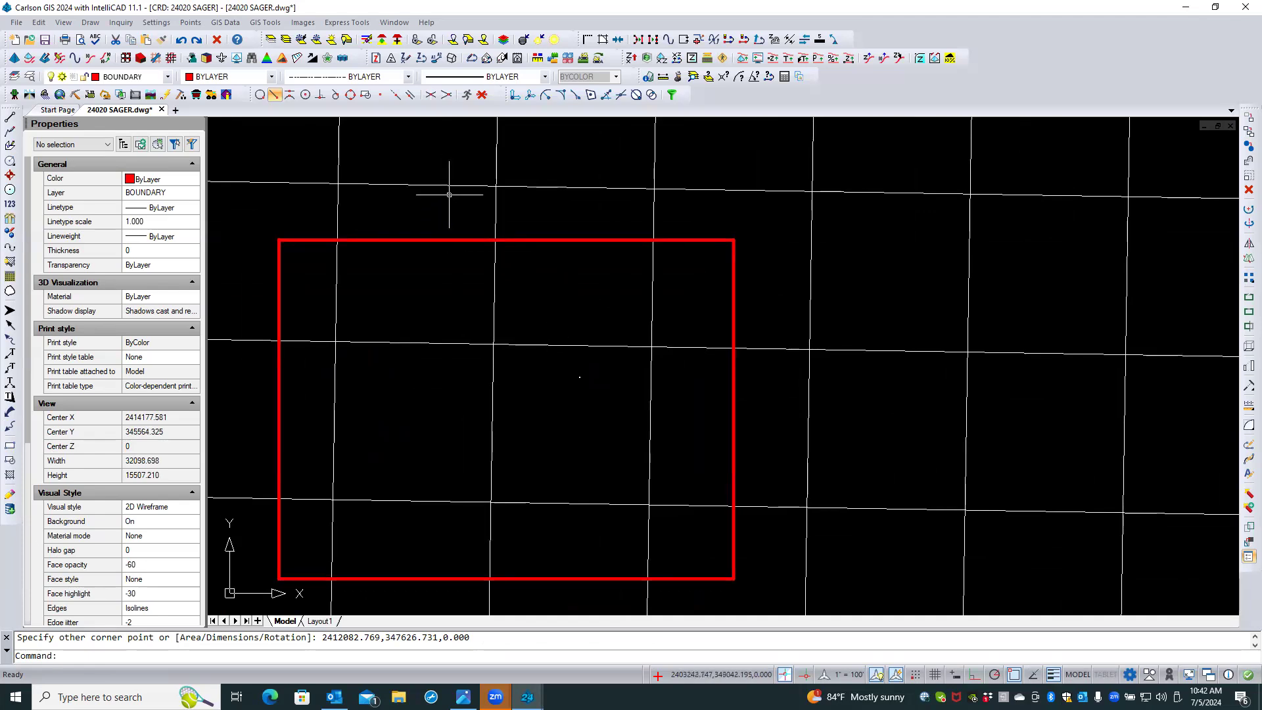
# Try to place the image for world file Berkeley_County_2022_v2.sdw from D:\GIS DATA\Berk Co 2022 Imagery on layer GEO_IMAGE, in US Survey Feet and in the background
pyautogui.click(303, 22)
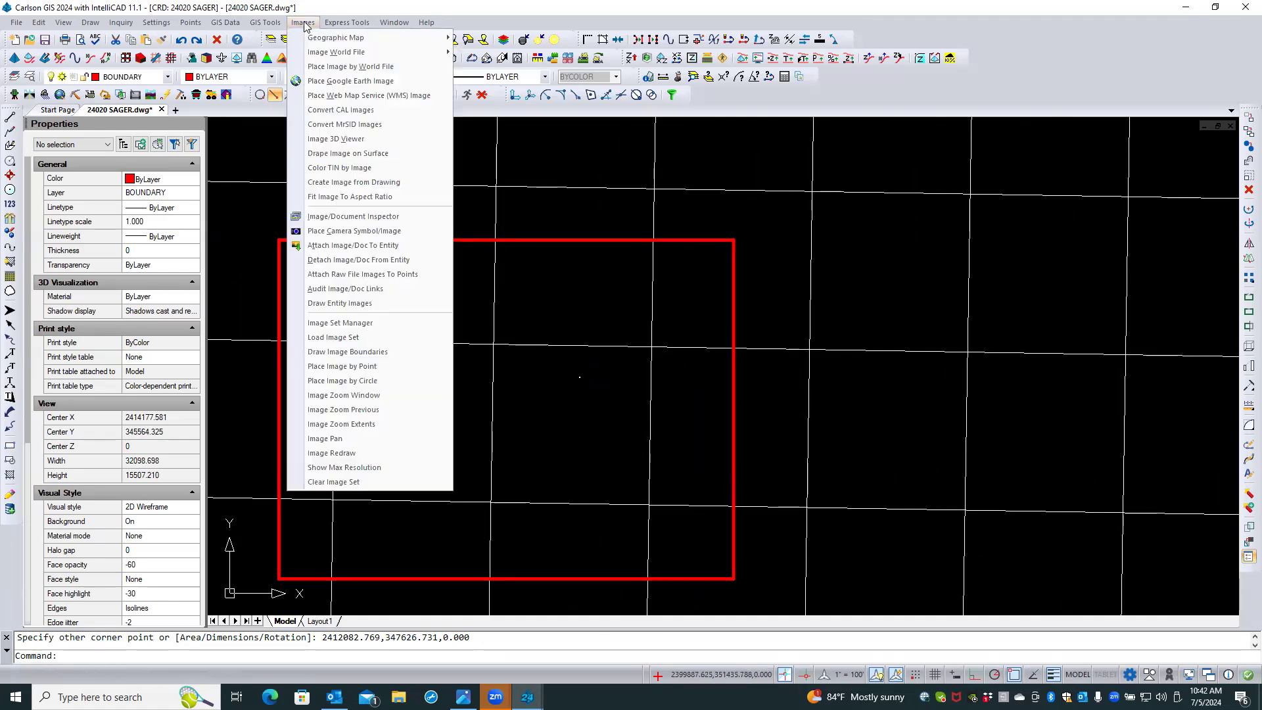
pyautogui.moveTo(328, 52)
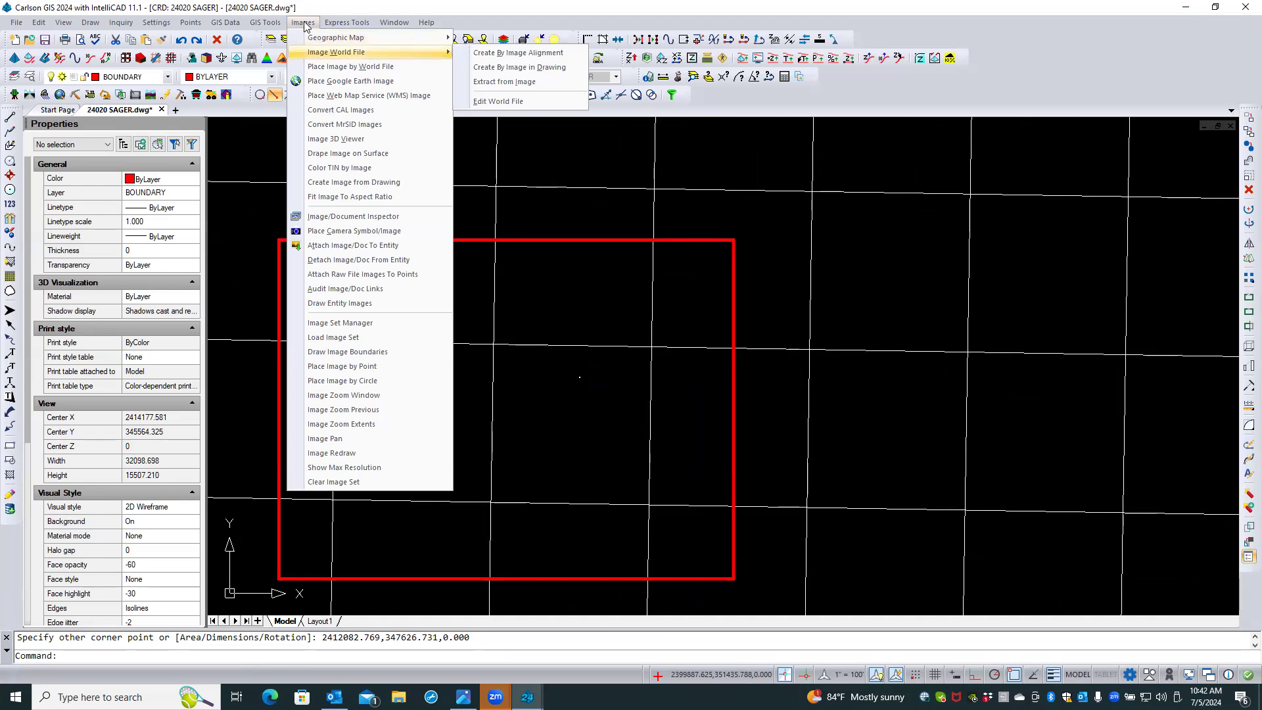
pyautogui.click(425, 67)
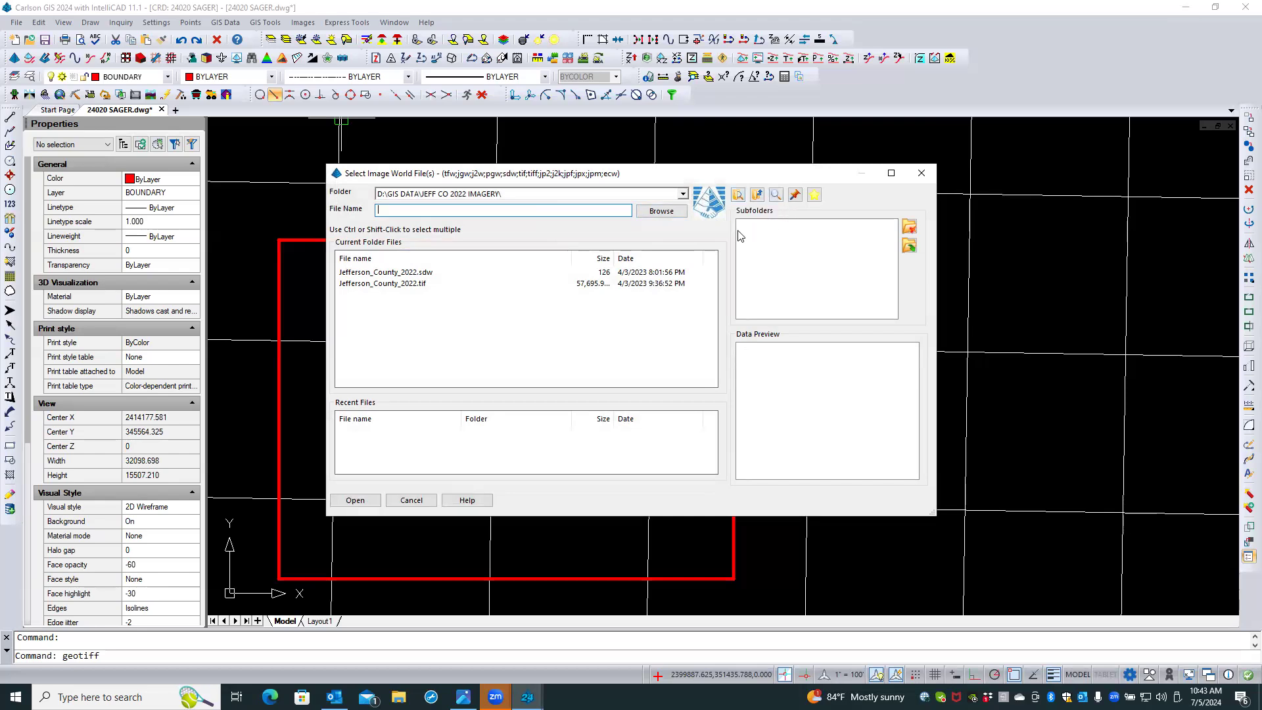
pyautogui.click(758, 195)
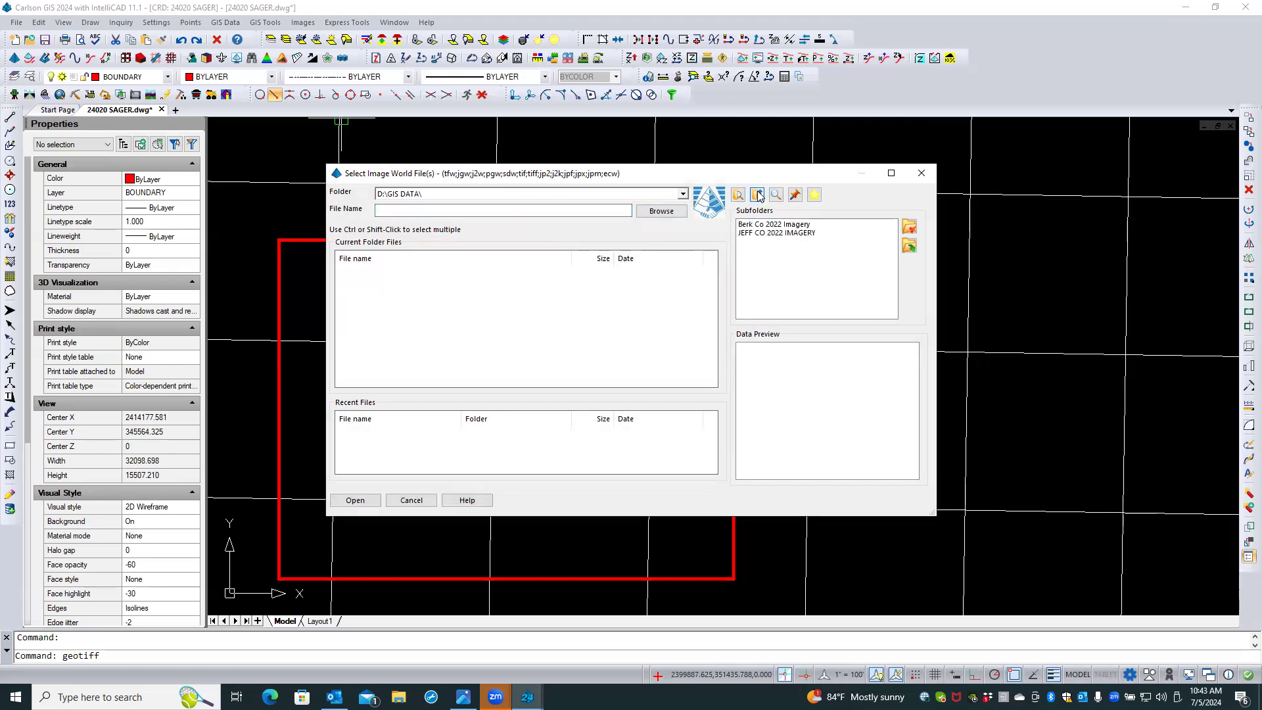
pyautogui.click(684, 195)
pyautogui.click(684, 195)
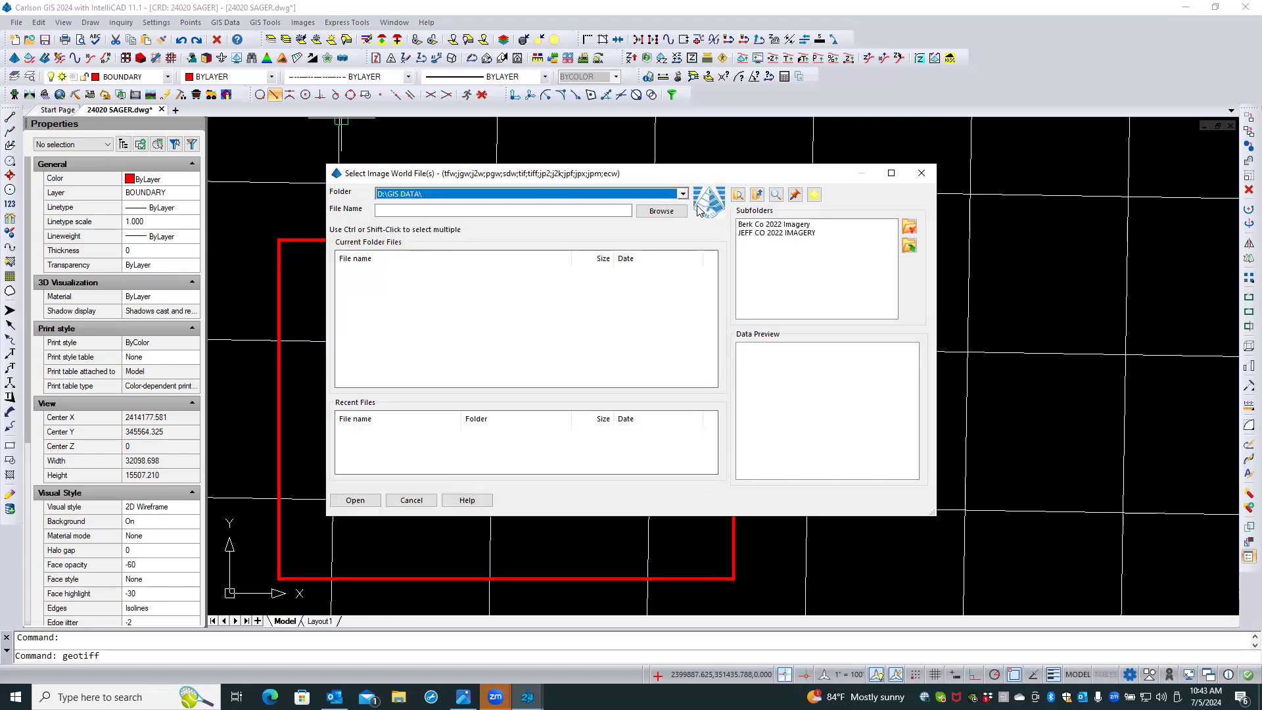
pyautogui.click(759, 226)
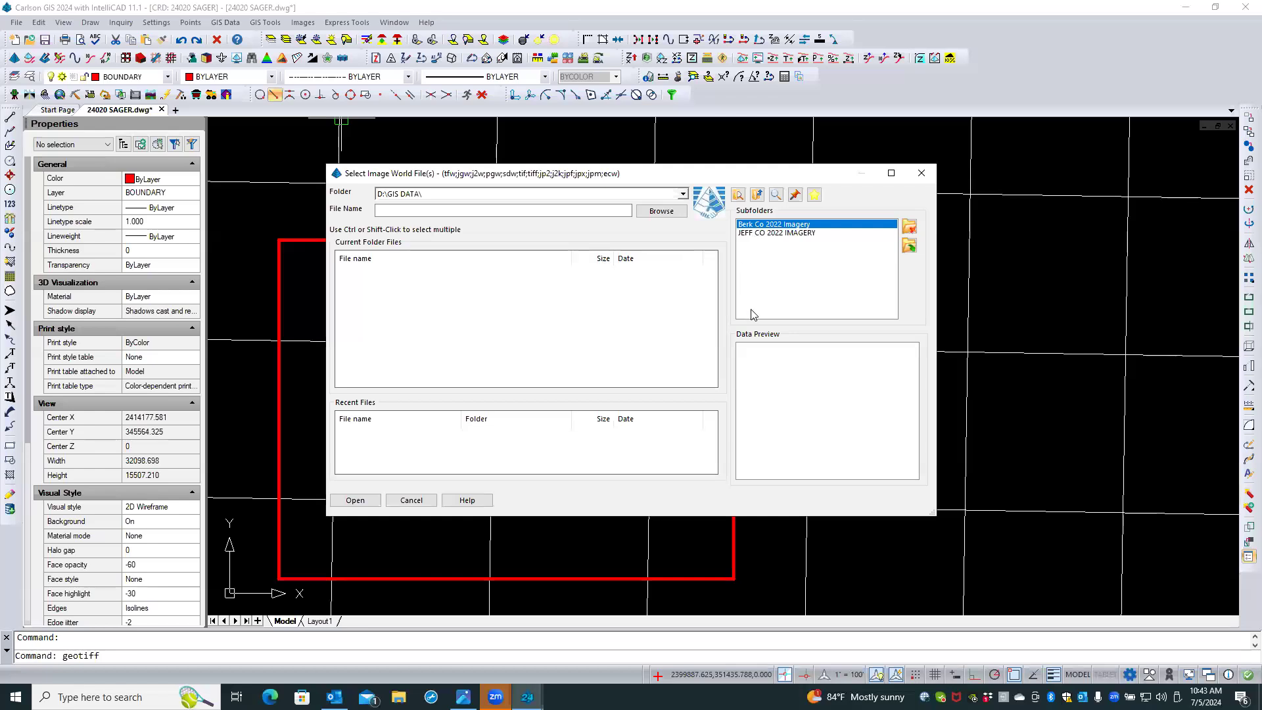
pyautogui.doubleClick(777, 225)
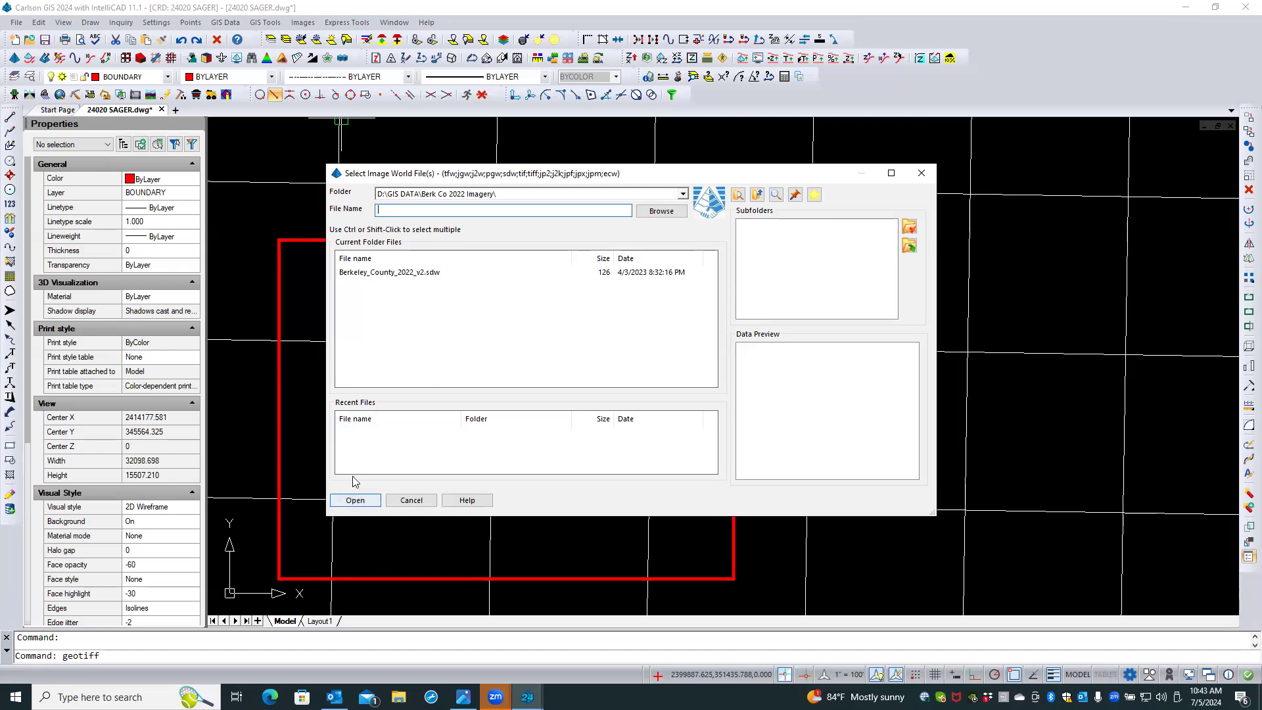
pyautogui.click(402, 272)
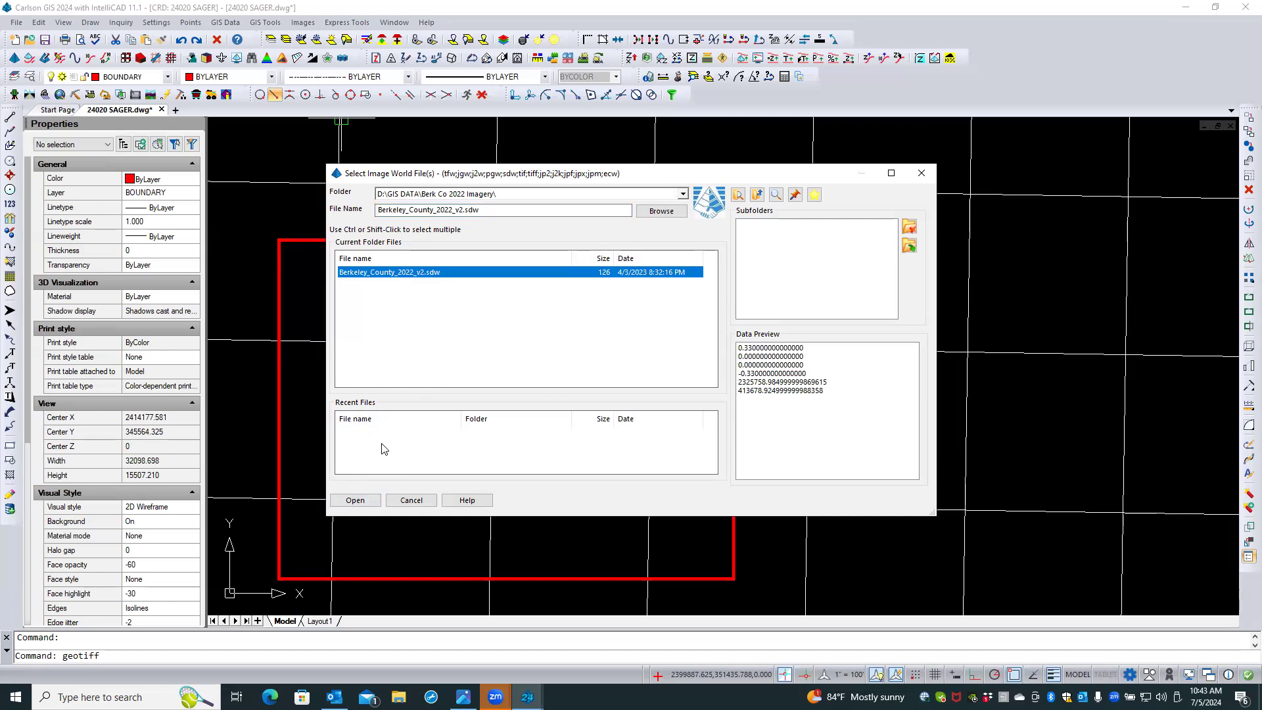
pyautogui.click(363, 501)
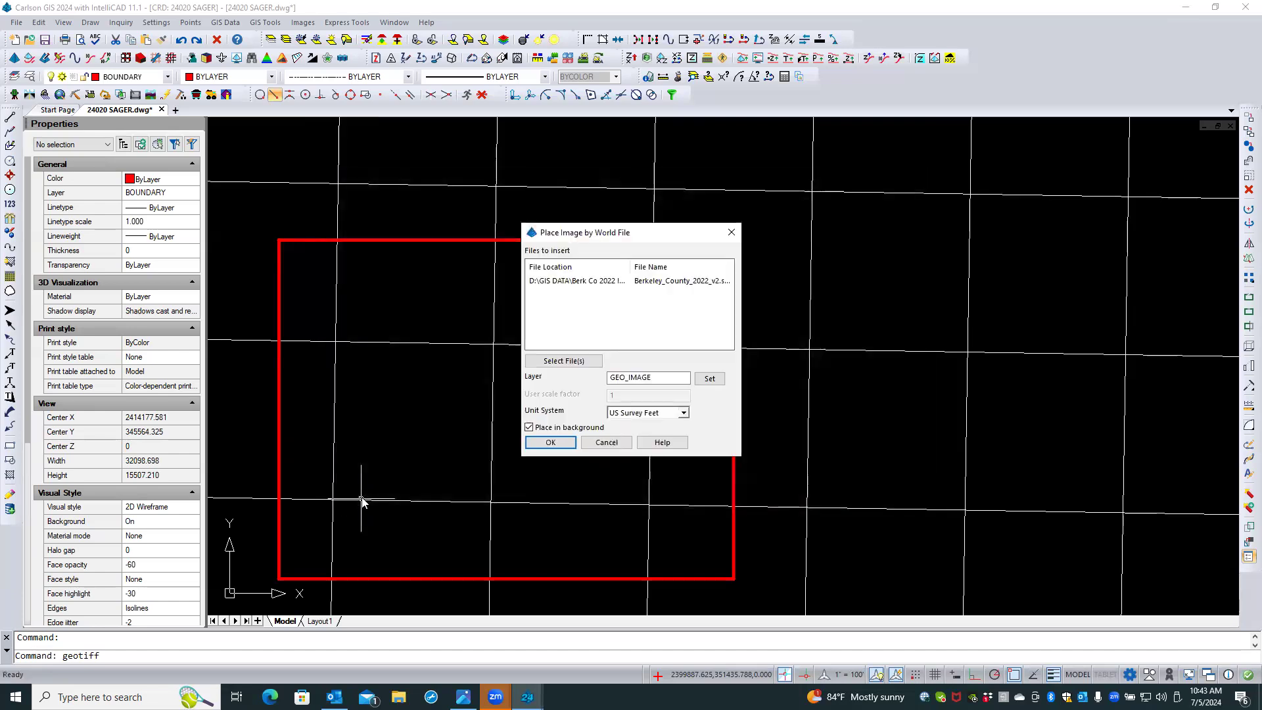
pyautogui.click(551, 443)
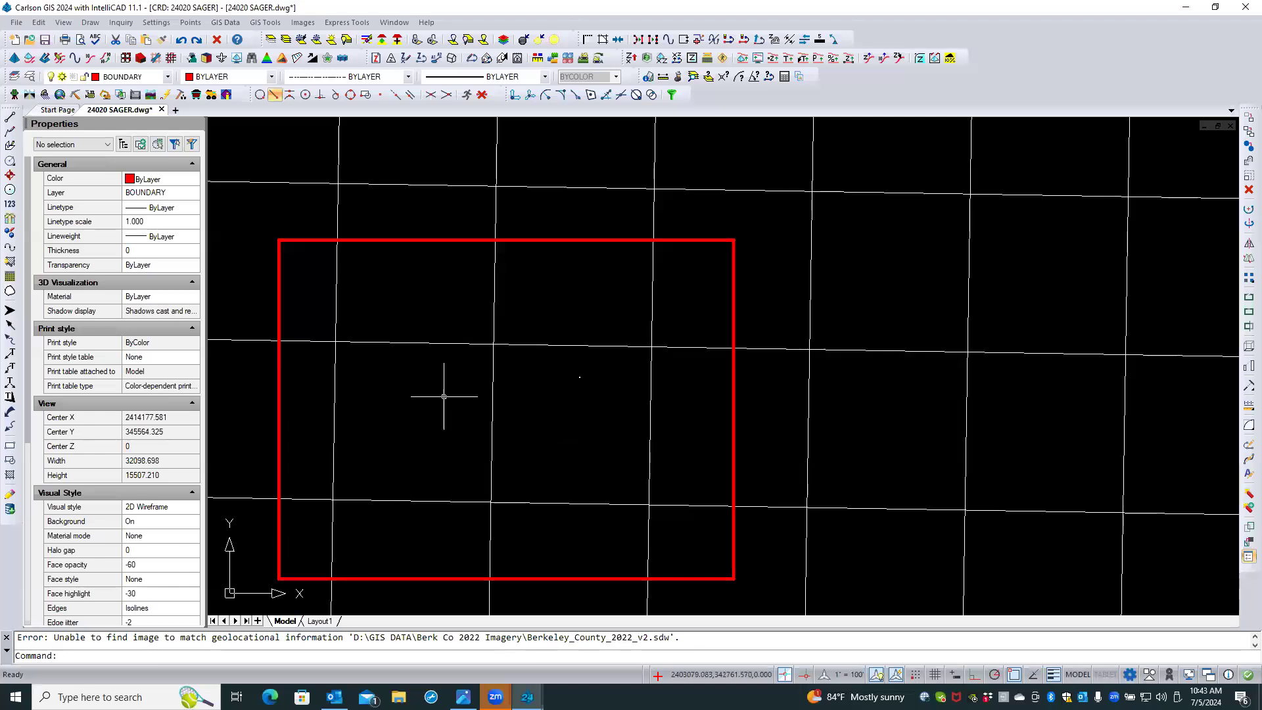
# Check the projection definition in the drawing setup and leave the setup without making changes
pyautogui.click(156, 22)
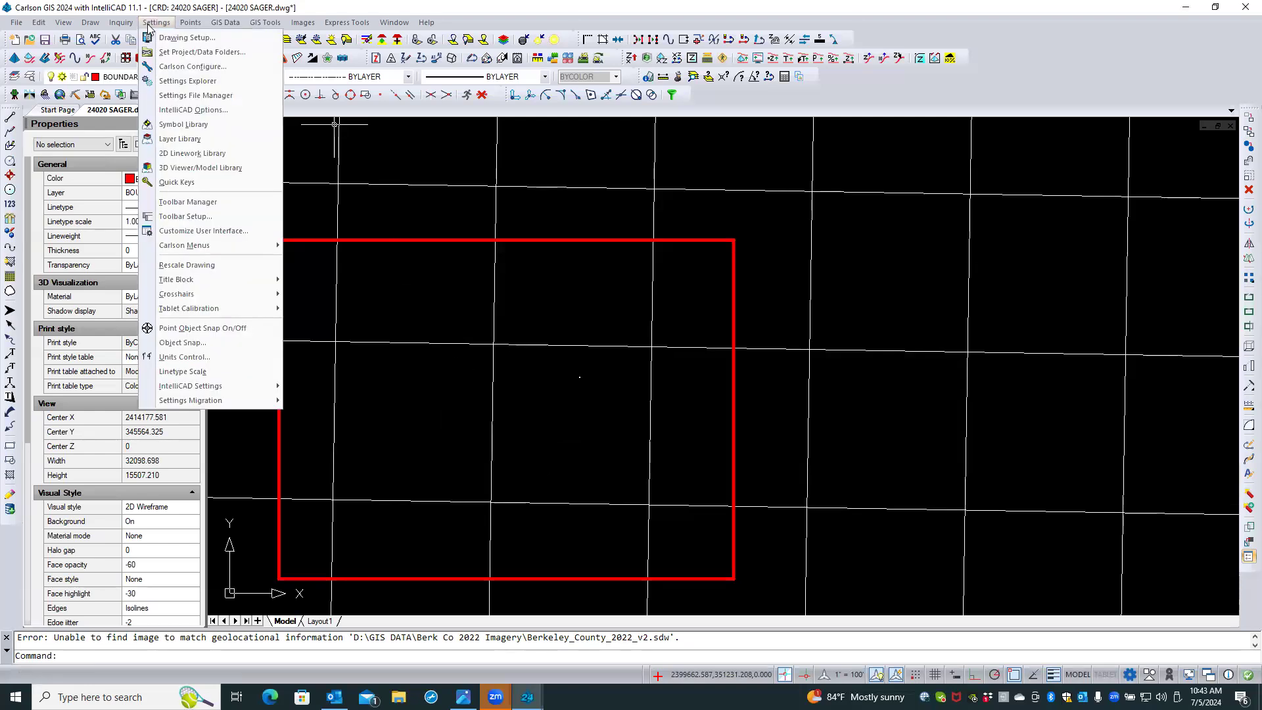
pyautogui.click(163, 38)
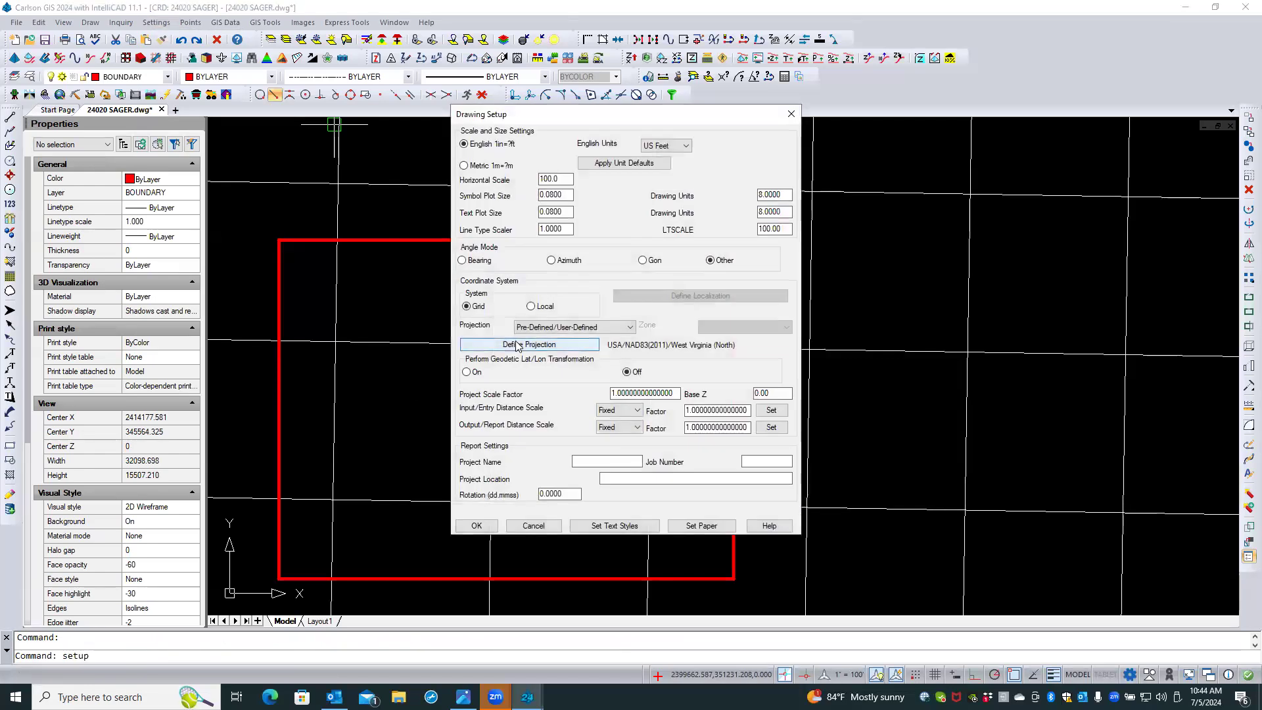
pyautogui.click(517, 346)
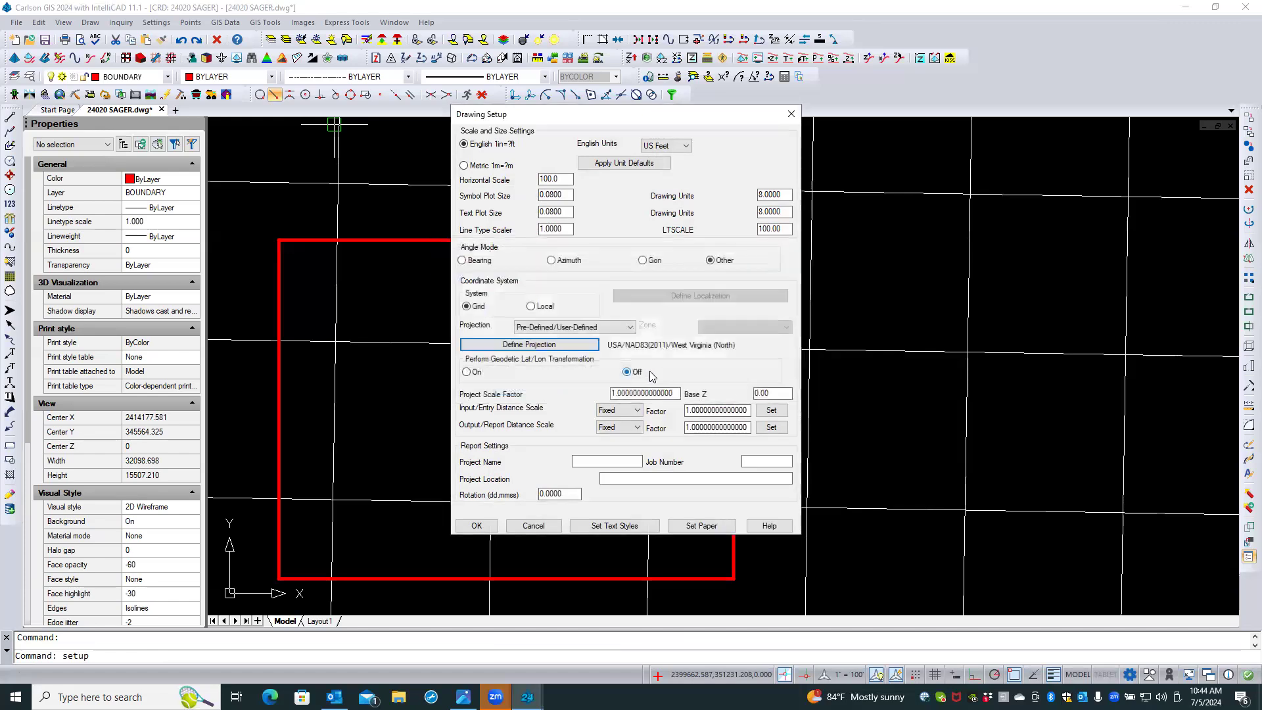
pyautogui.click(536, 526)
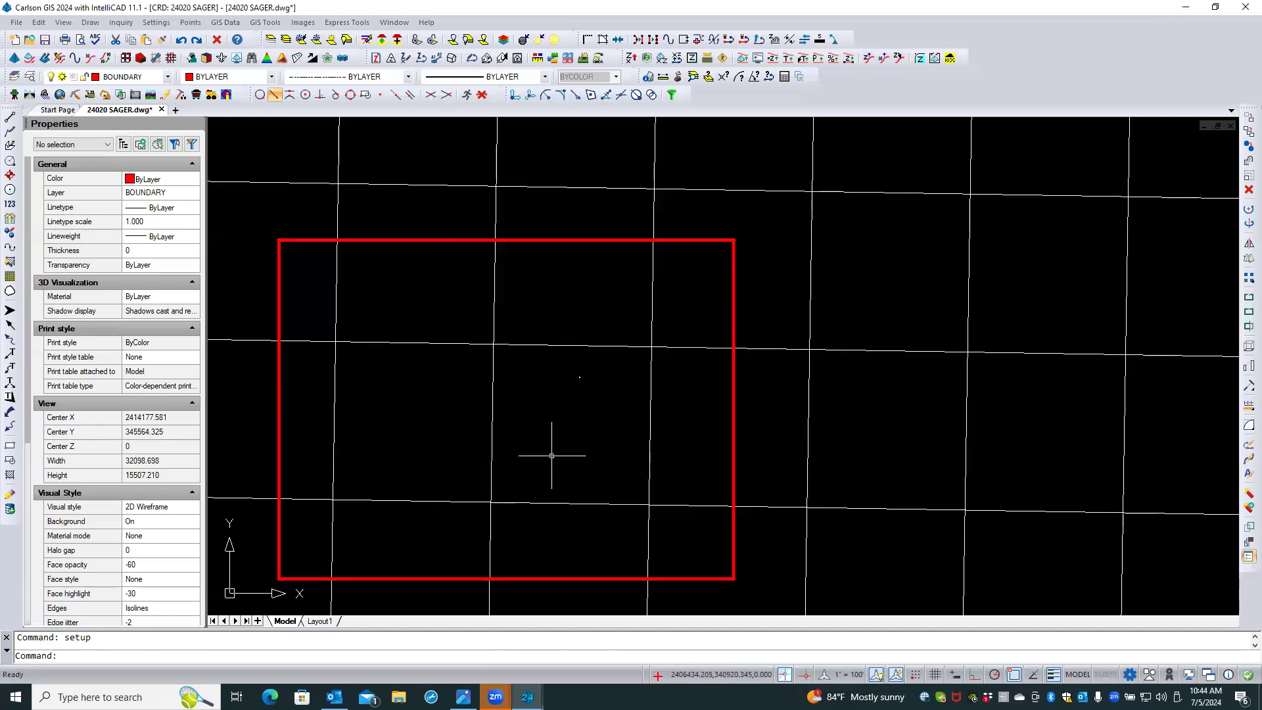
# Retry placing the Berkeley County image by its world file Berkeley_County_2022_v2.sdw on layer GEO_IMAGE
pyautogui.click(304, 22)
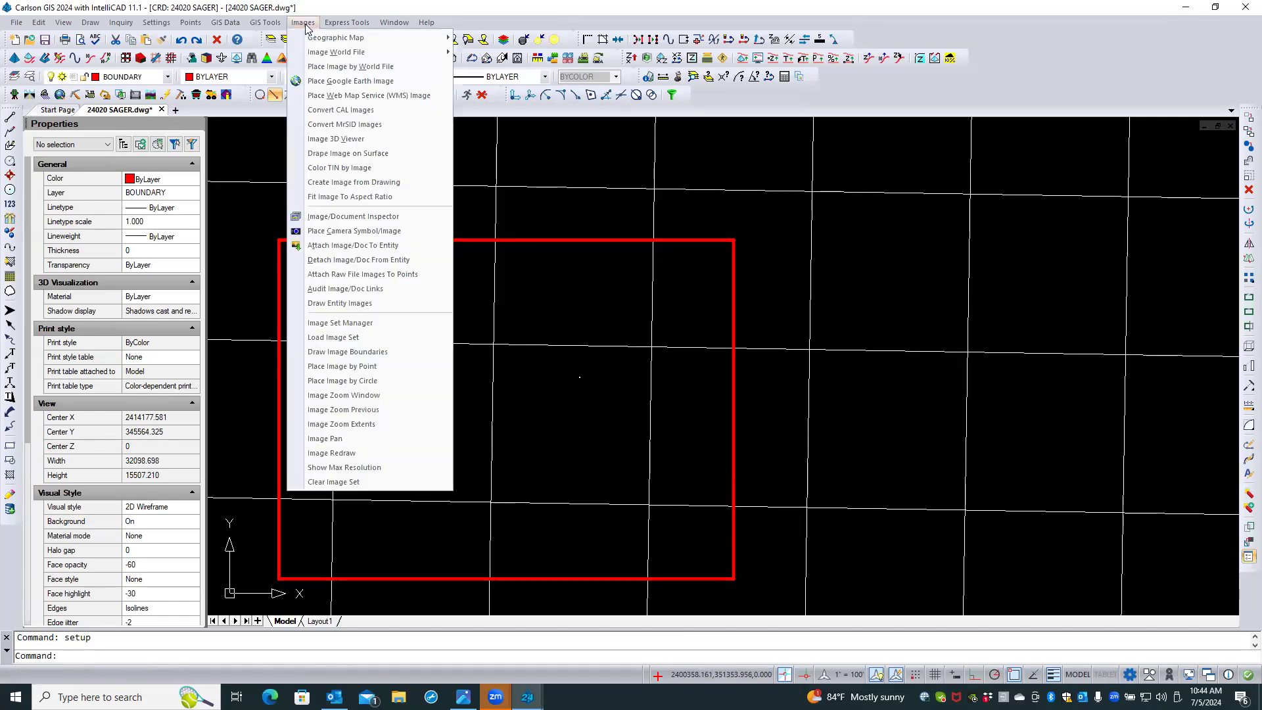
pyautogui.click(329, 68)
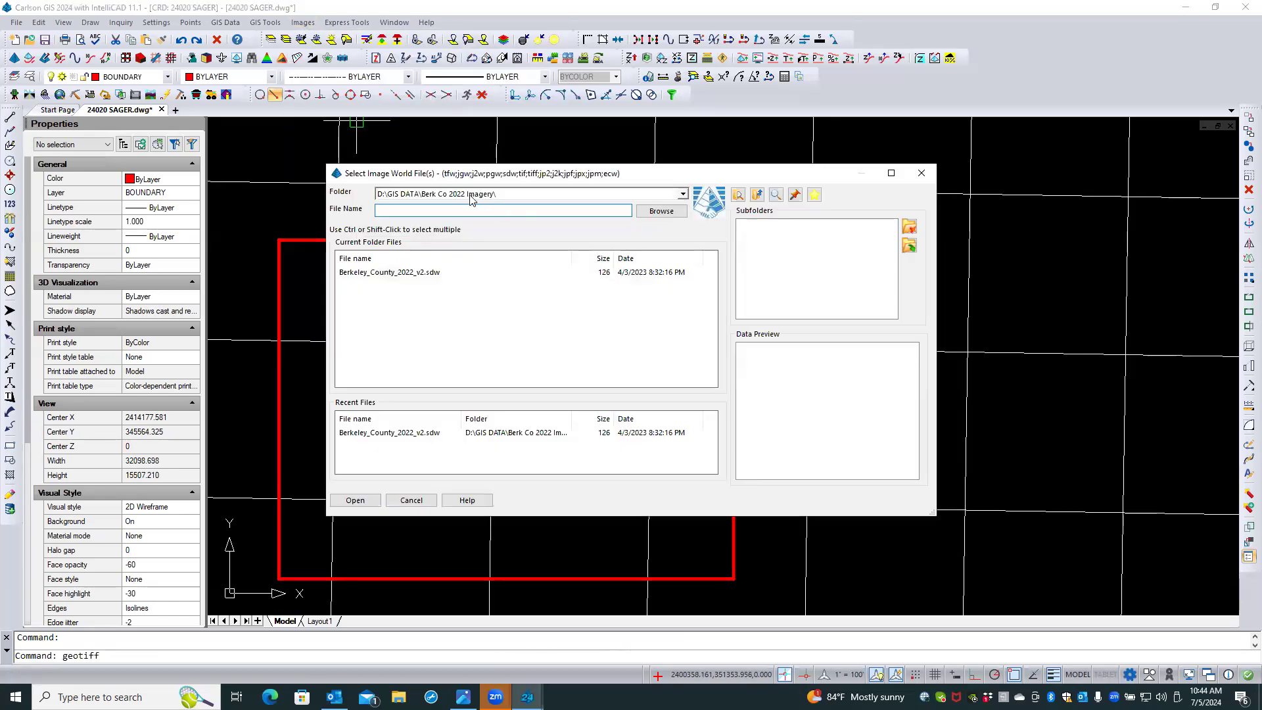
pyautogui.click(383, 272)
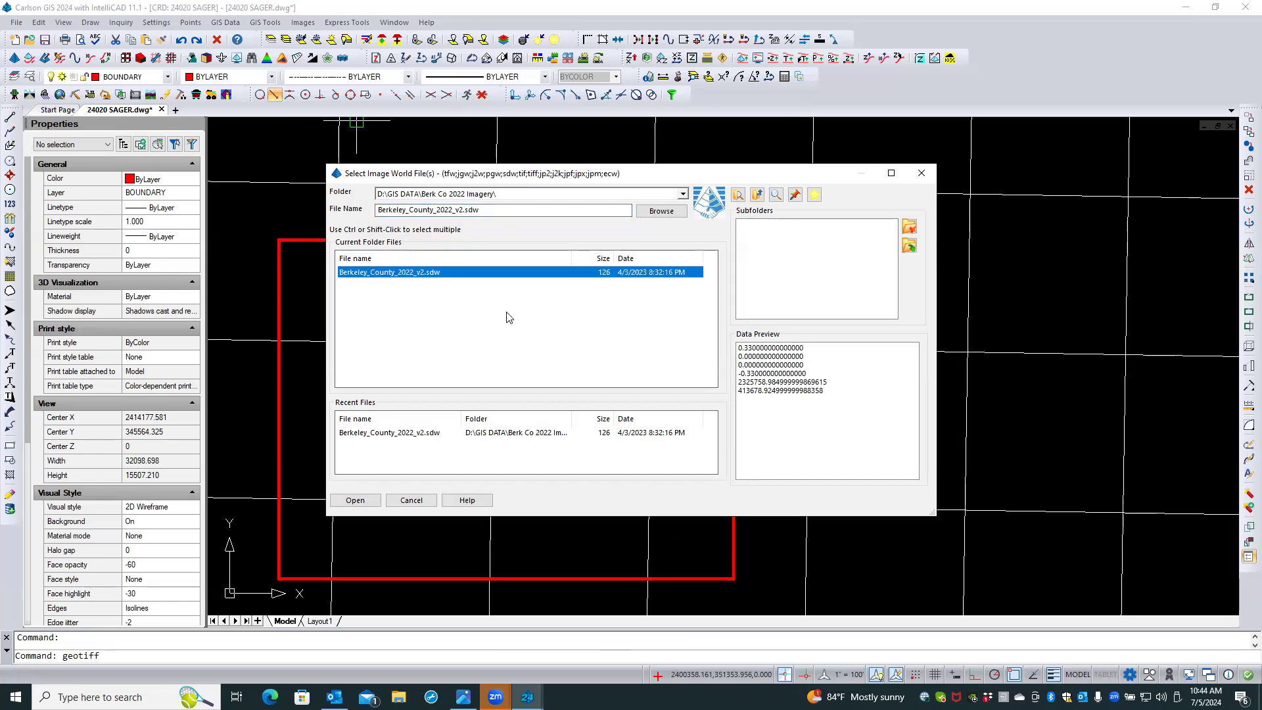
pyautogui.click(377, 500)
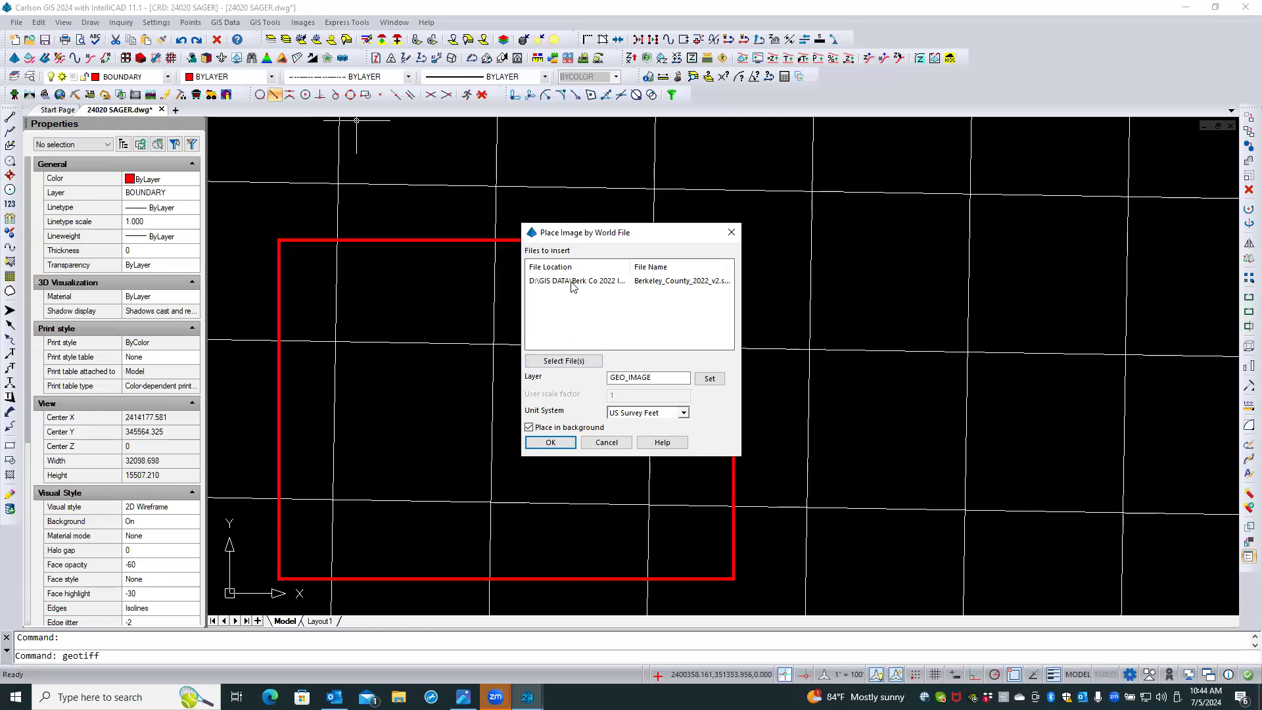
pyautogui.click(572, 284)
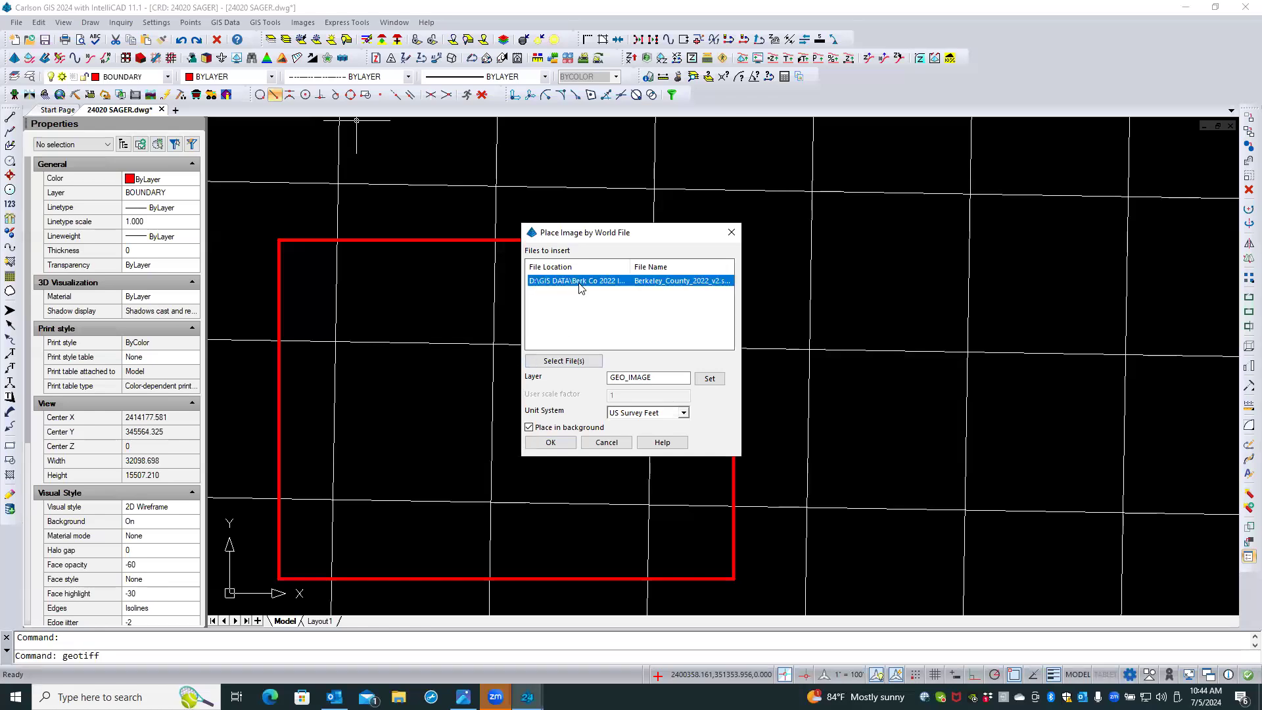
pyautogui.click(549, 443)
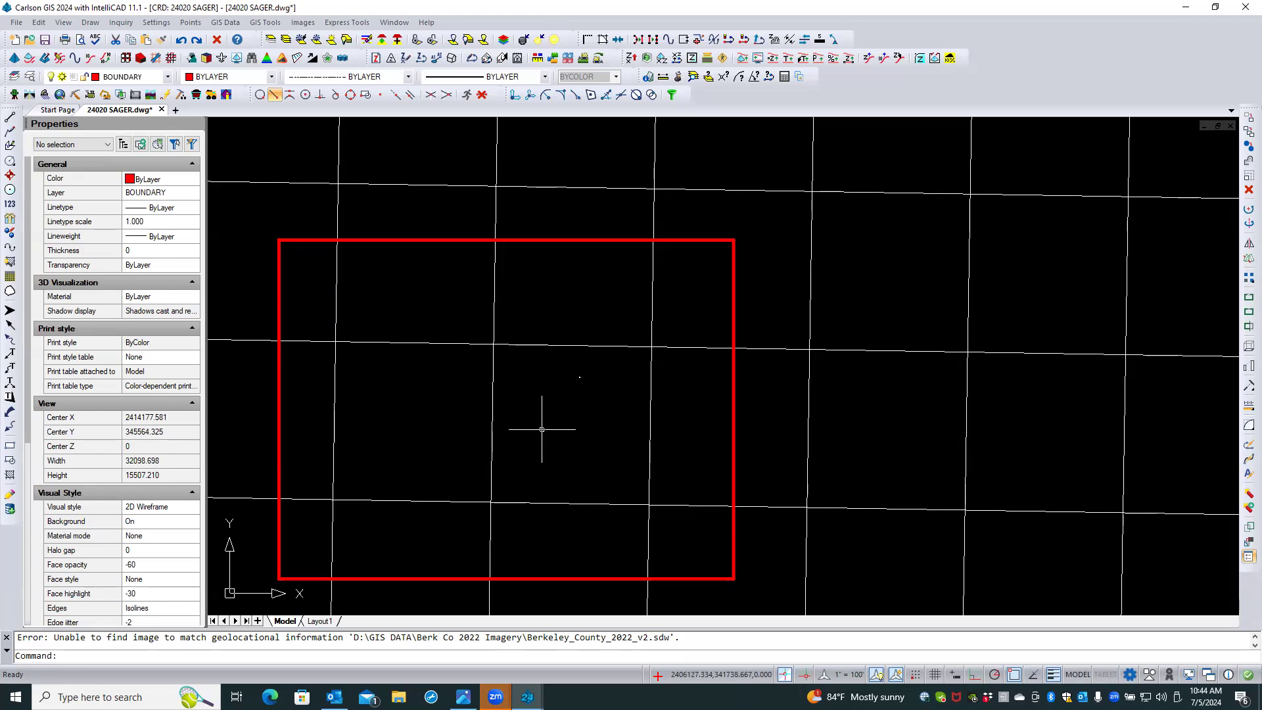
# Switch to File Explorer and browse from the Desktop through Shepp Land Surveying & Mapping and WVGIS DATA to the Berkeley Co WV 2ft Contours folder
pyautogui.click(399, 697)
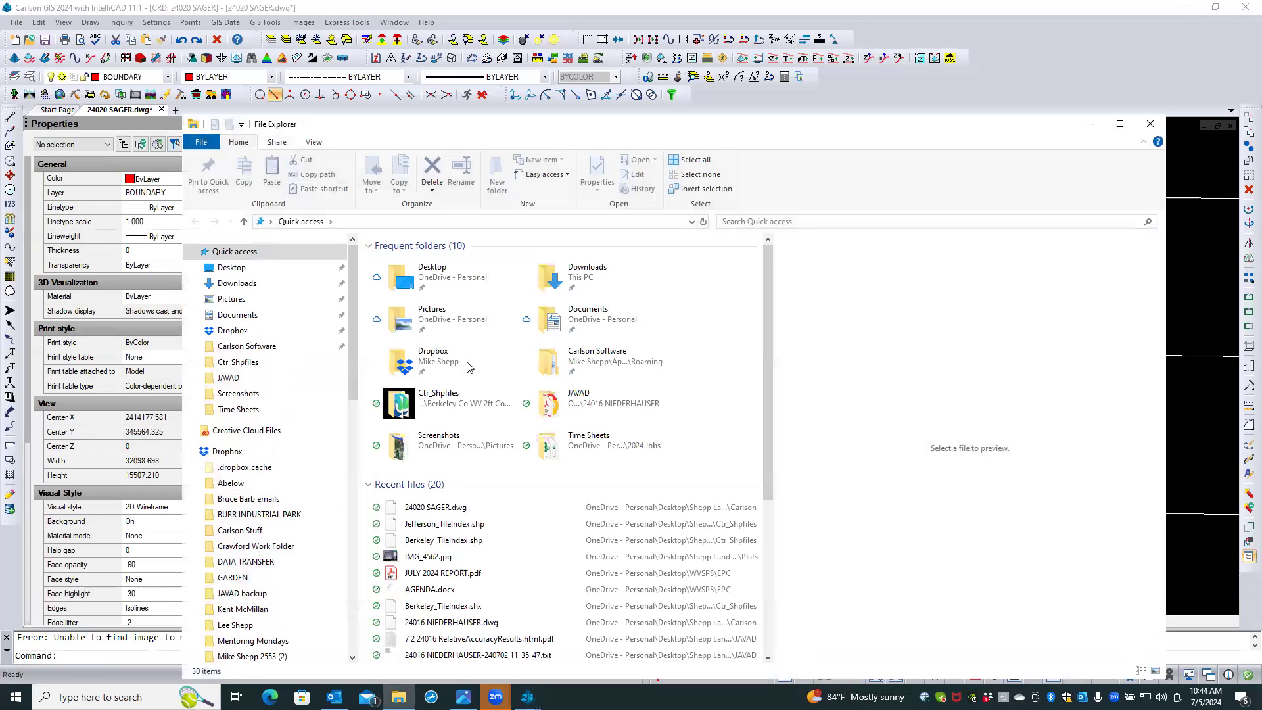
pyautogui.moveTo(351, 346); pyautogui.dragTo(350, 372)
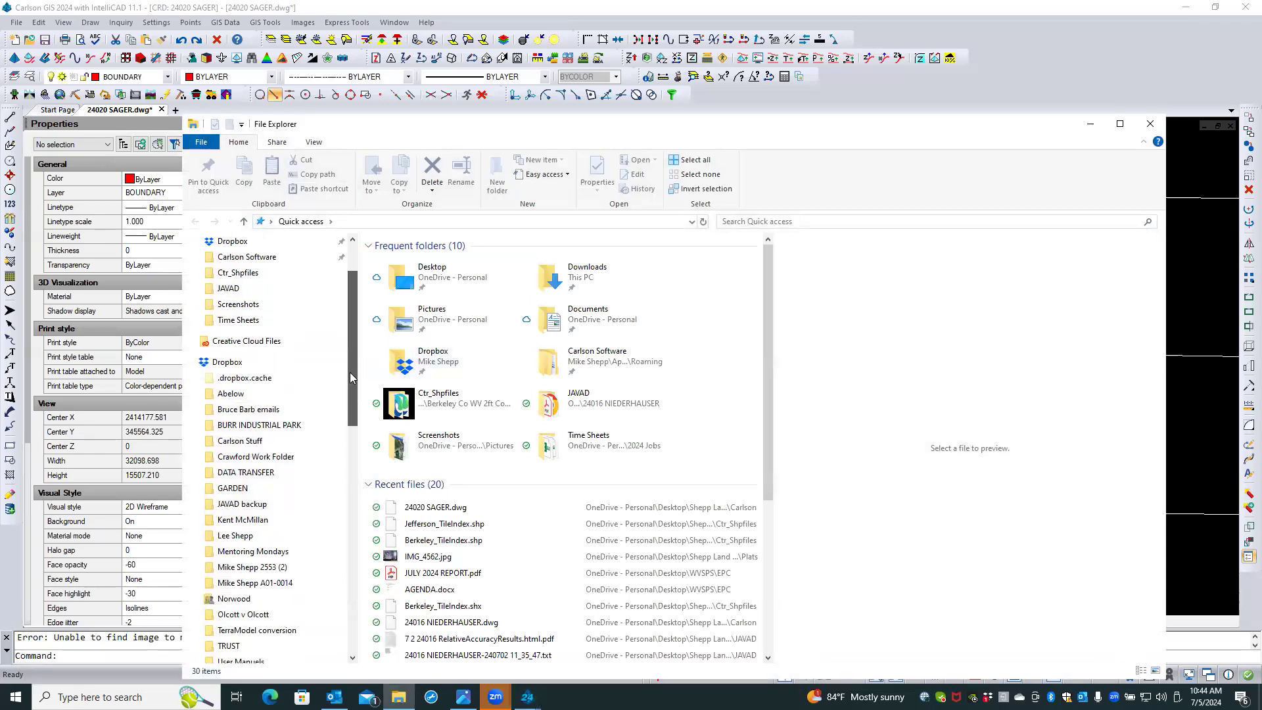
pyautogui.moveTo(349, 372); pyautogui.dragTo(345, 319)
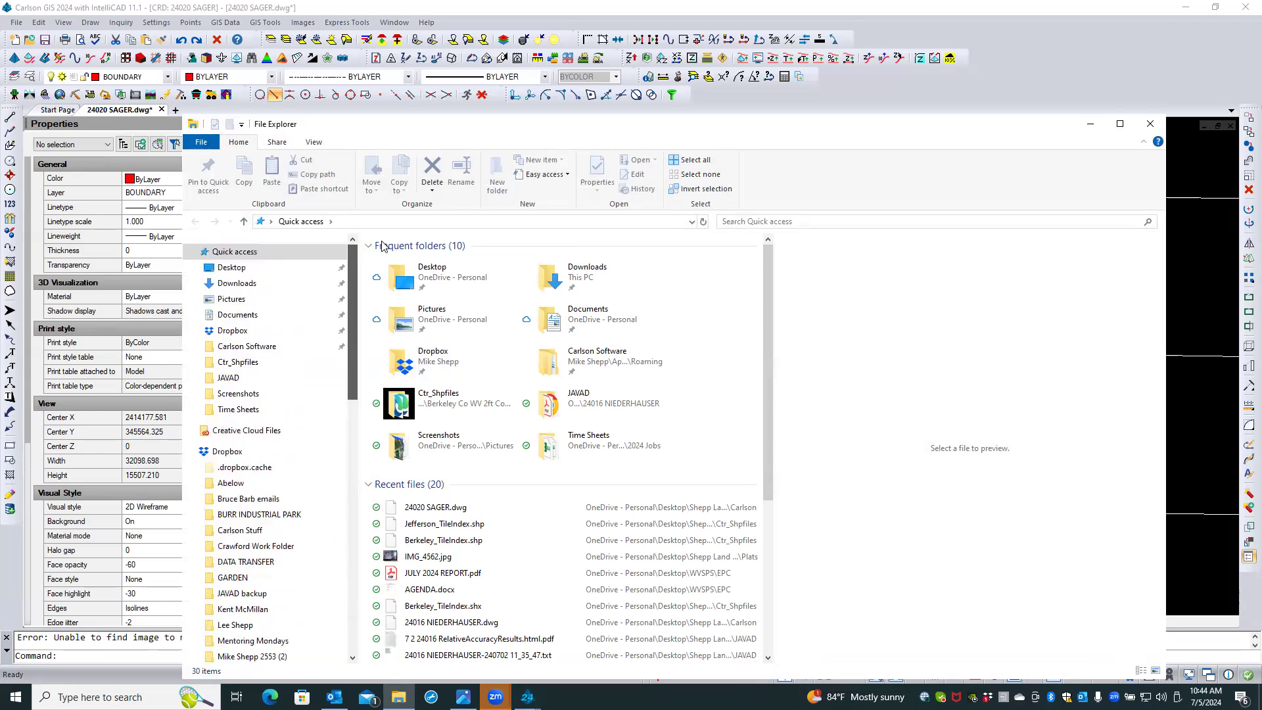
pyautogui.click(332, 300)
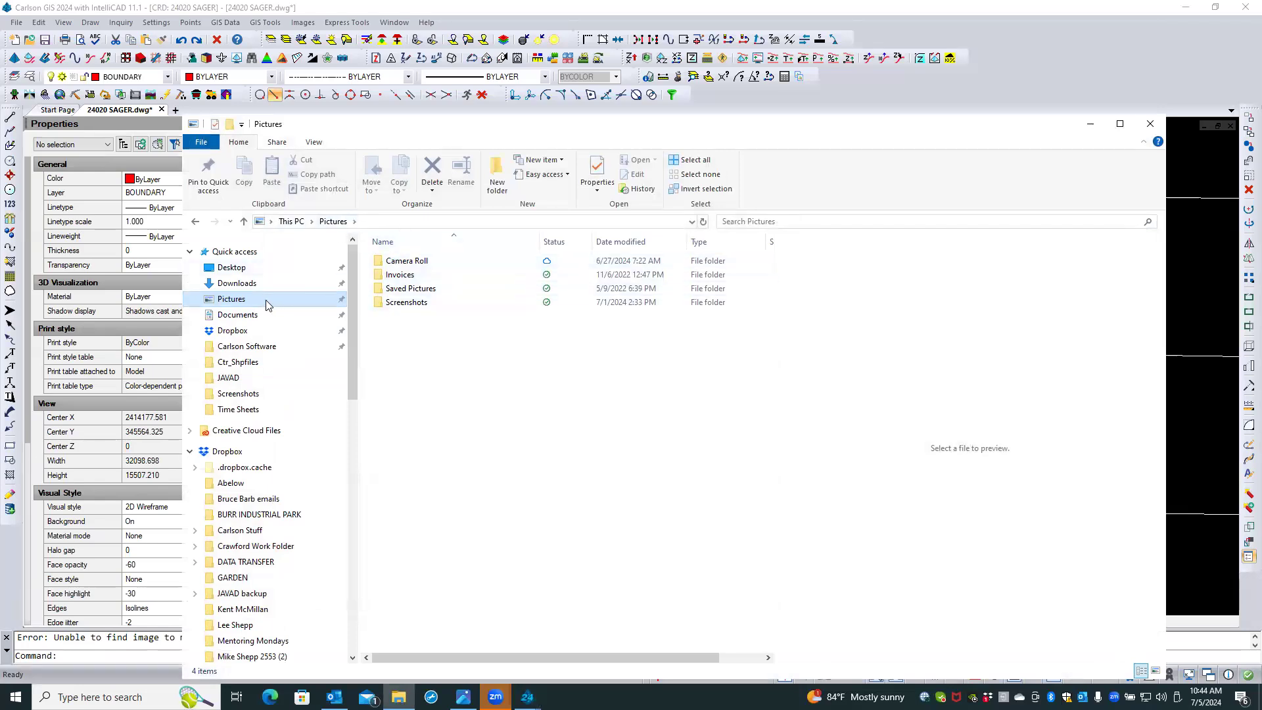
pyautogui.click(254, 266)
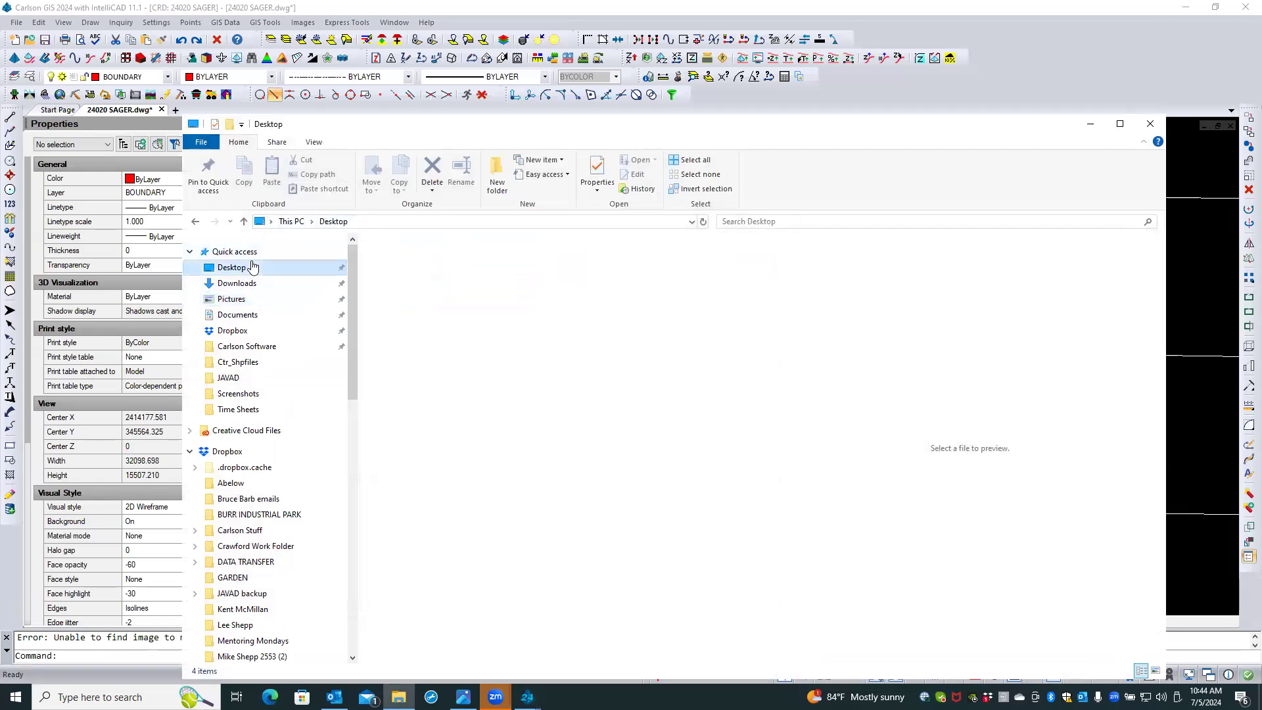
pyautogui.click(445, 429)
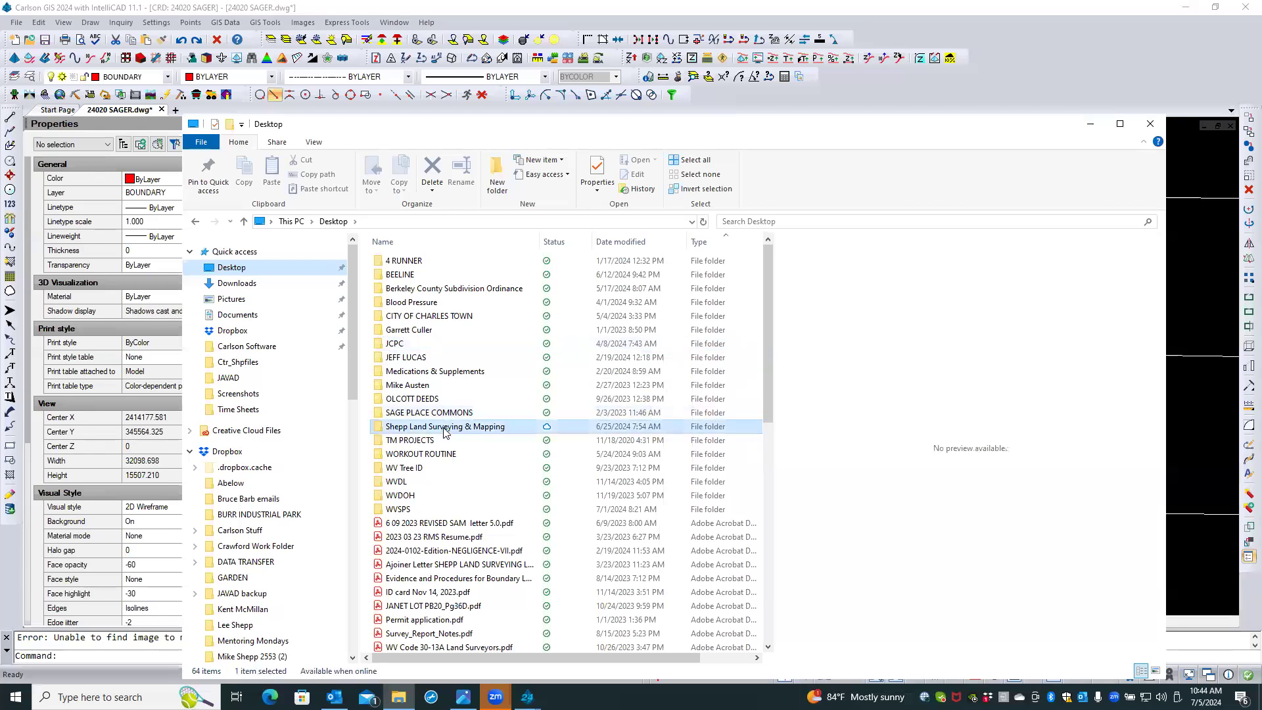
pyautogui.doubleClick(445, 427)
pyautogui.doubleClick(414, 261)
pyautogui.doubleClick(415, 262)
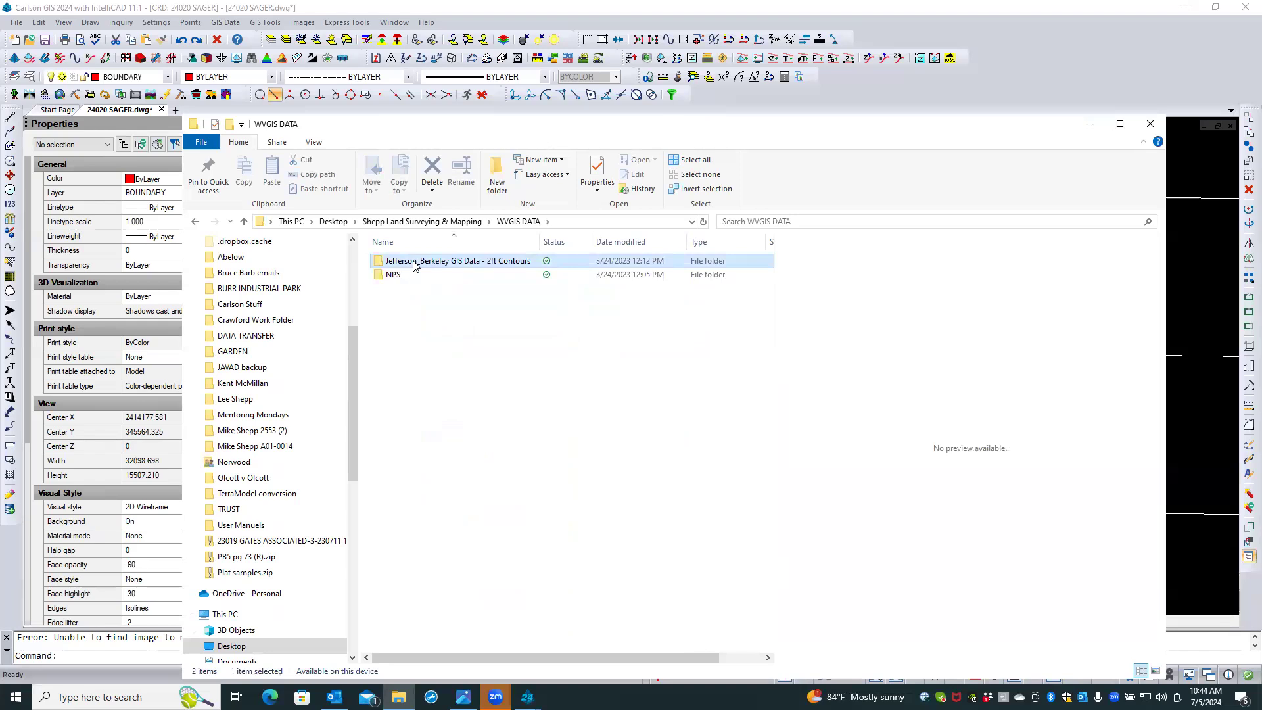
pyautogui.doubleClick(414, 261)
pyautogui.doubleClick(414, 262)
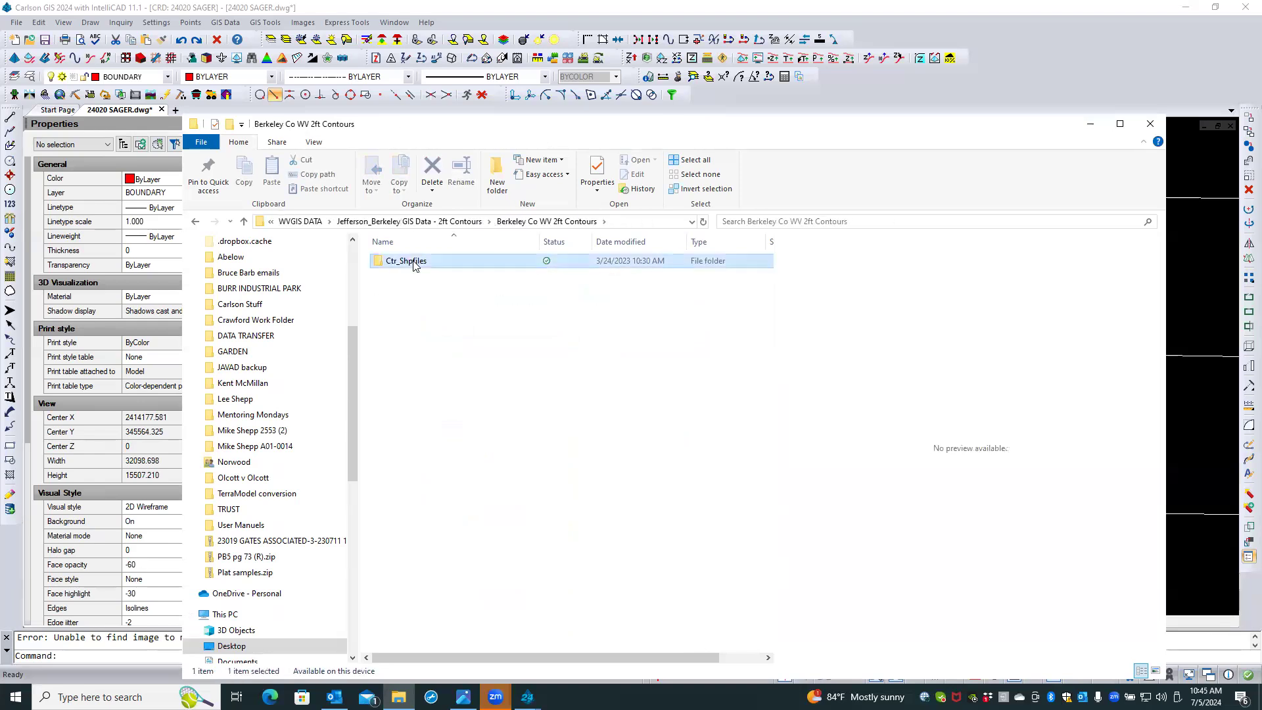
# Check the WVGIS DATA, NPS and Shepp Land Surveying & Mapping folders for imagery, and close File Explorer to return to Carlson
pyautogui.click(578, 224)
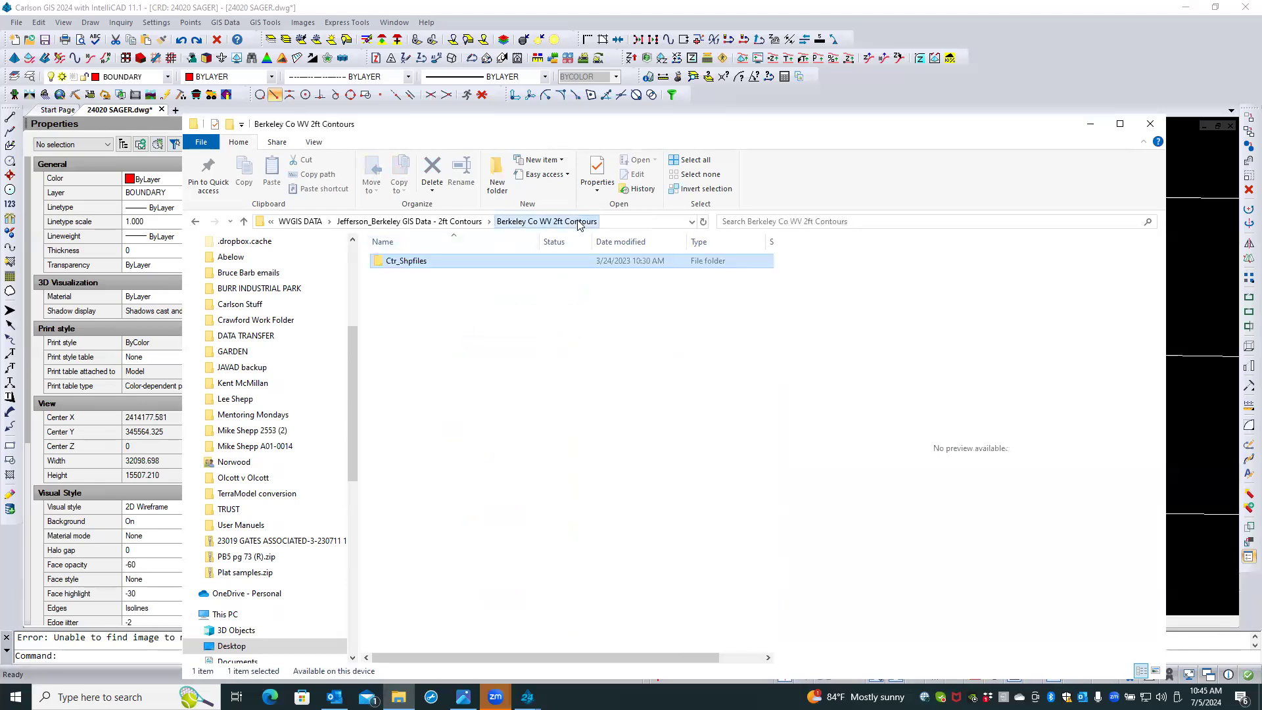
pyautogui.click(309, 223)
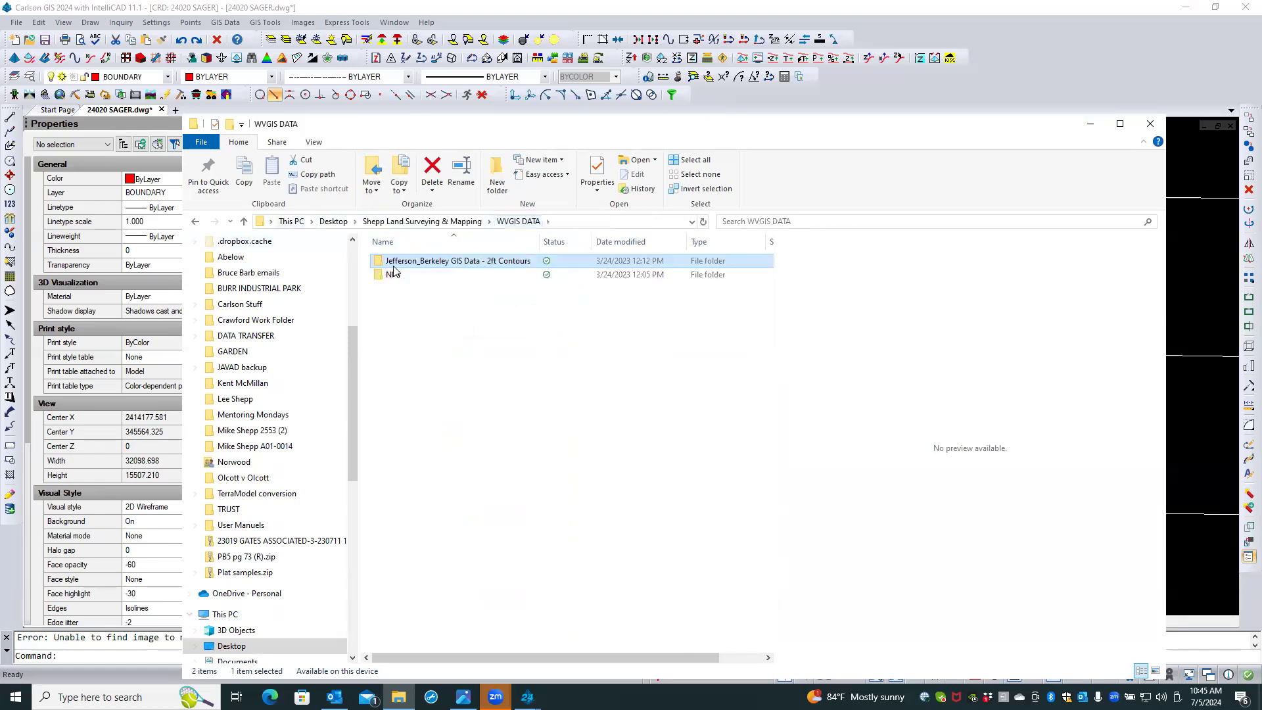
pyautogui.doubleClick(390, 277)
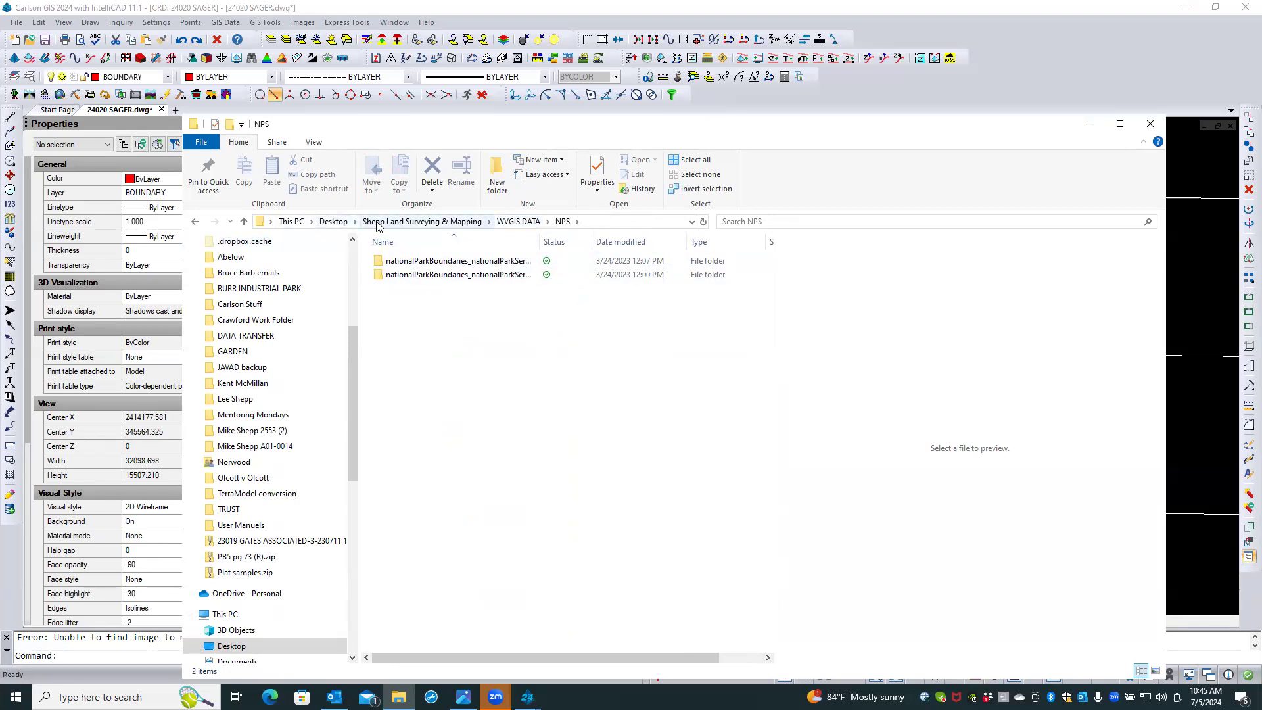
pyautogui.click(461, 224)
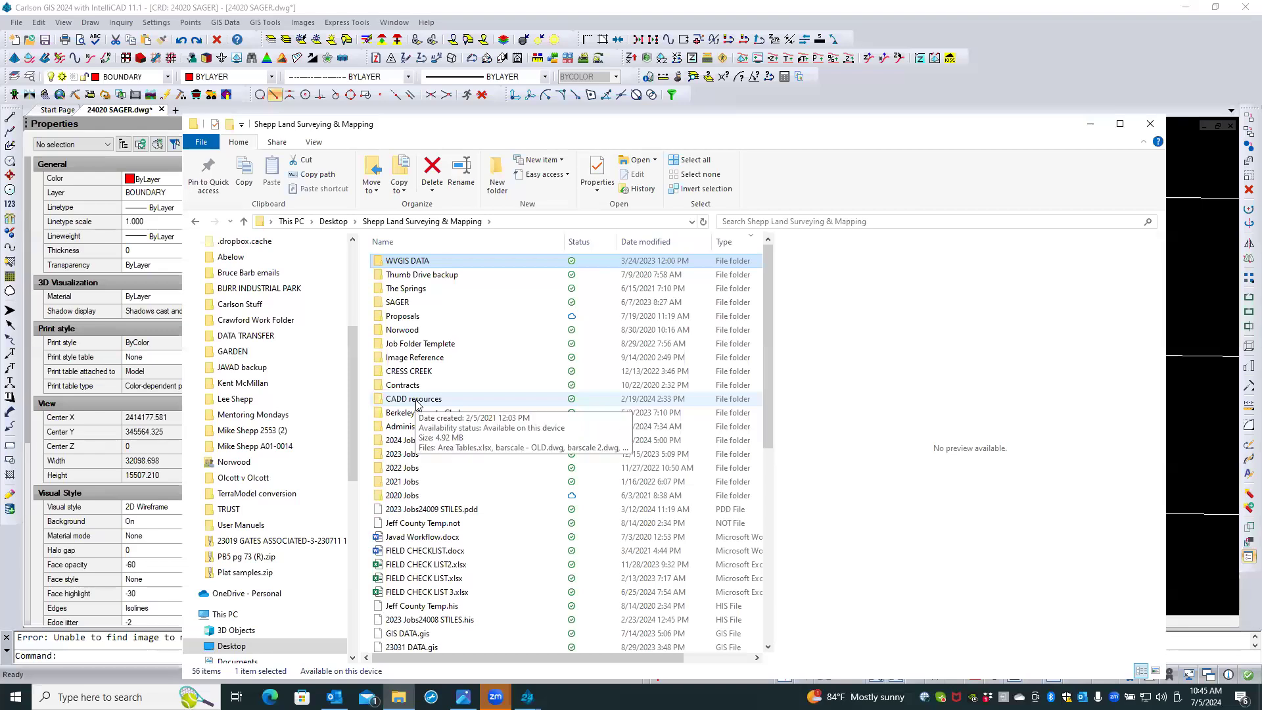
pyautogui.click(378, 403)
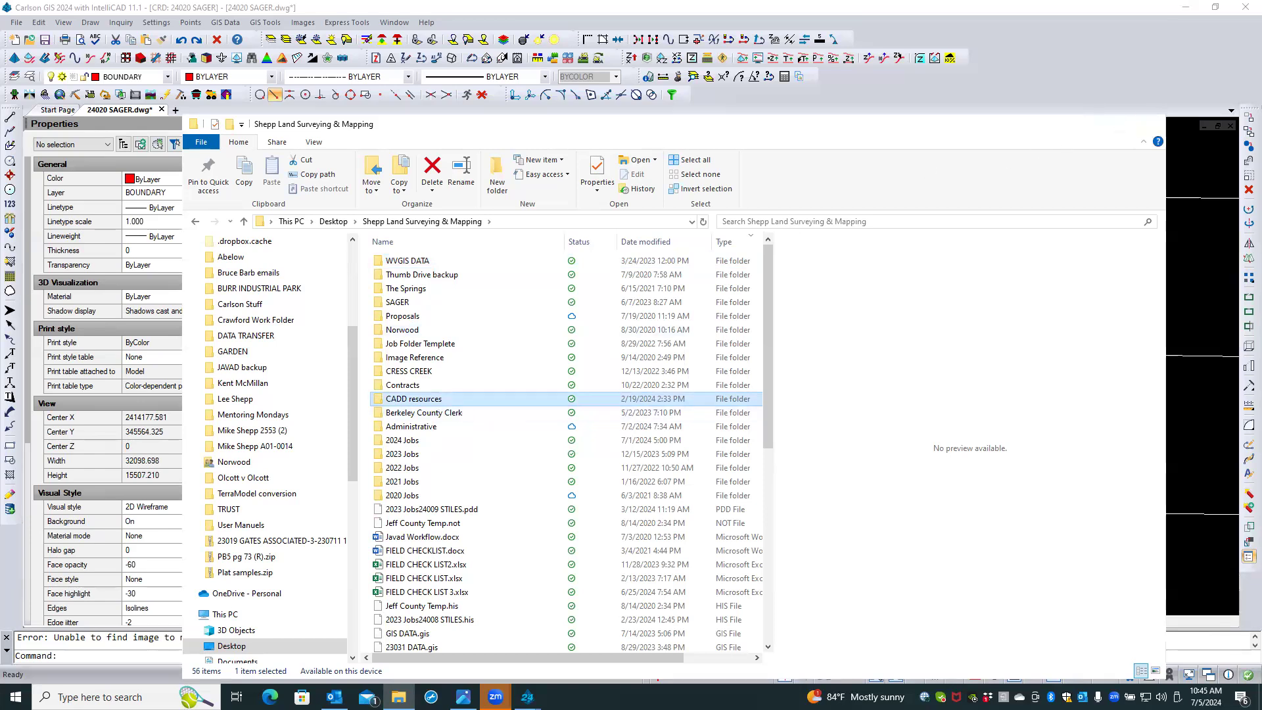
pyautogui.click(1149, 125)
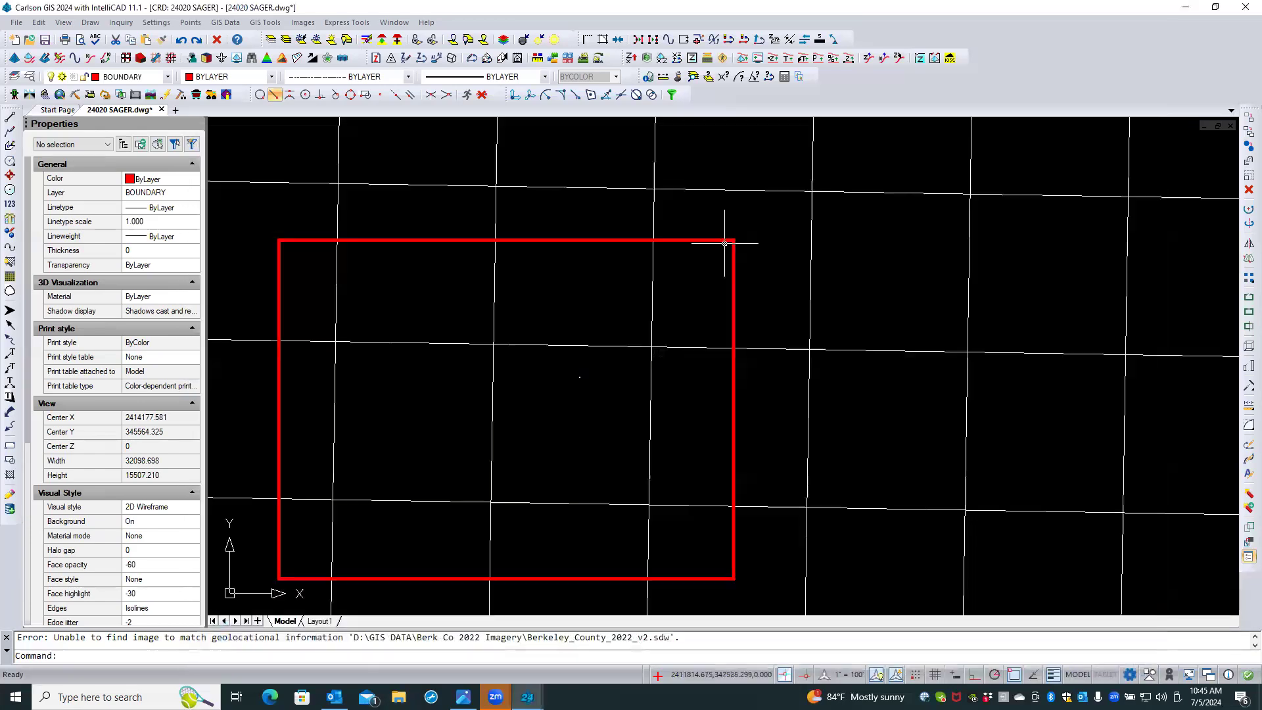
pyautogui.click(294, 25)
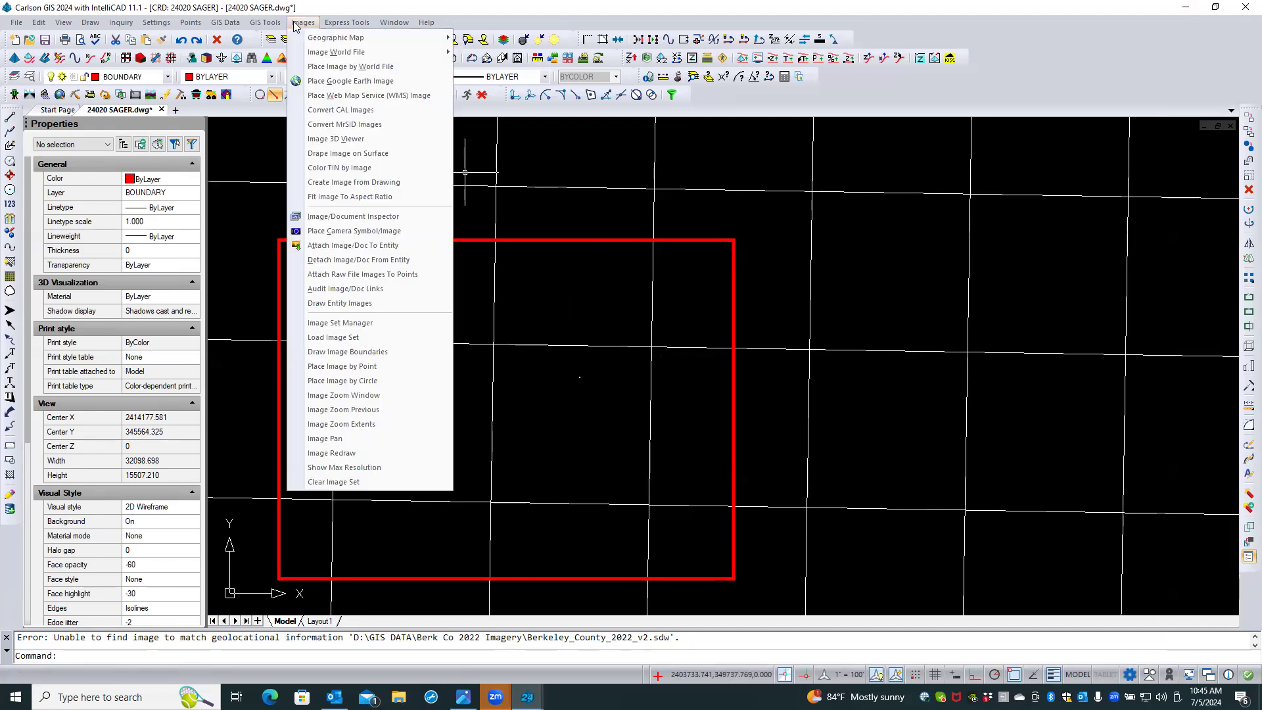
pyautogui.click(338, 80)
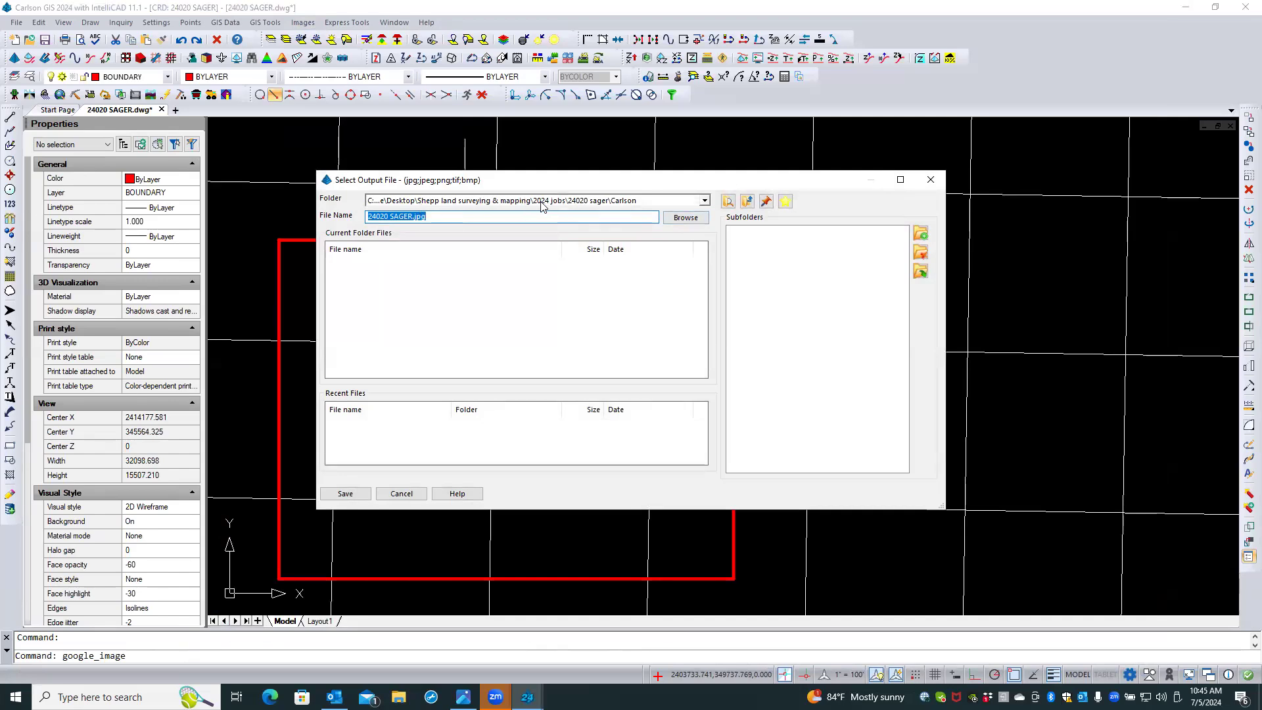
pyautogui.click(702, 200)
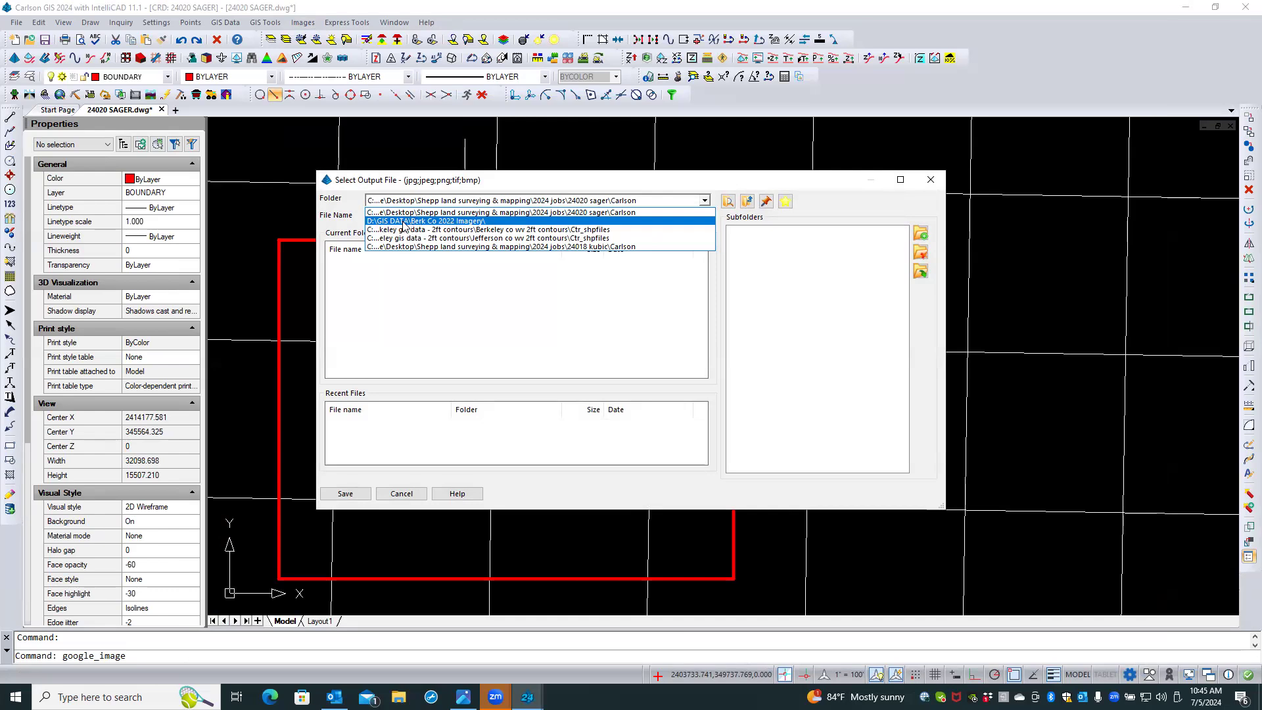
pyautogui.click(371, 226)
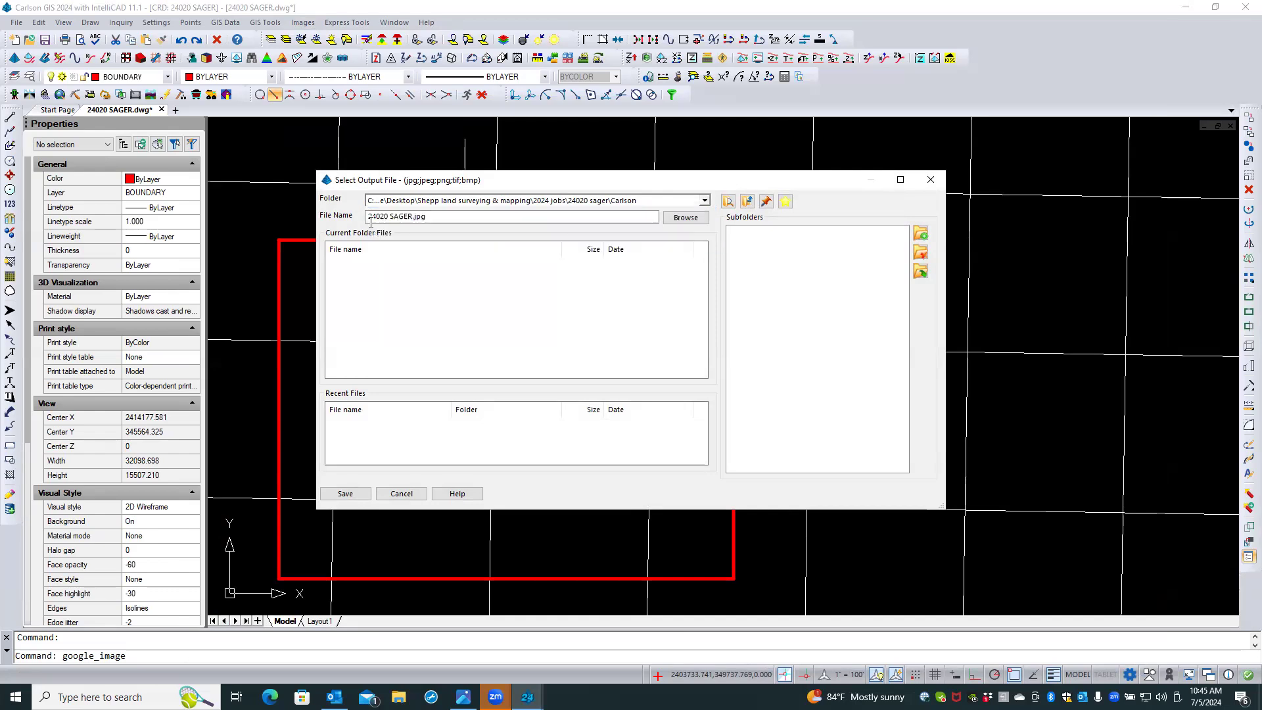
pyautogui.click(704, 202)
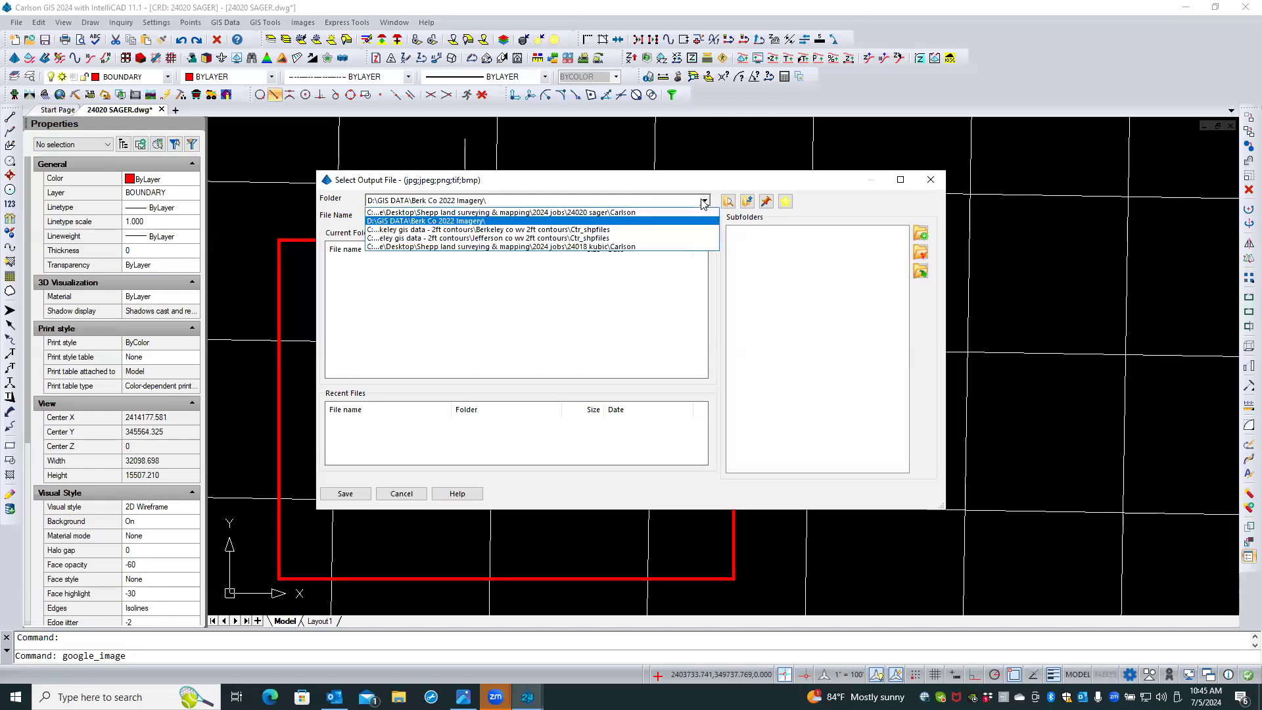
pyautogui.click(627, 213)
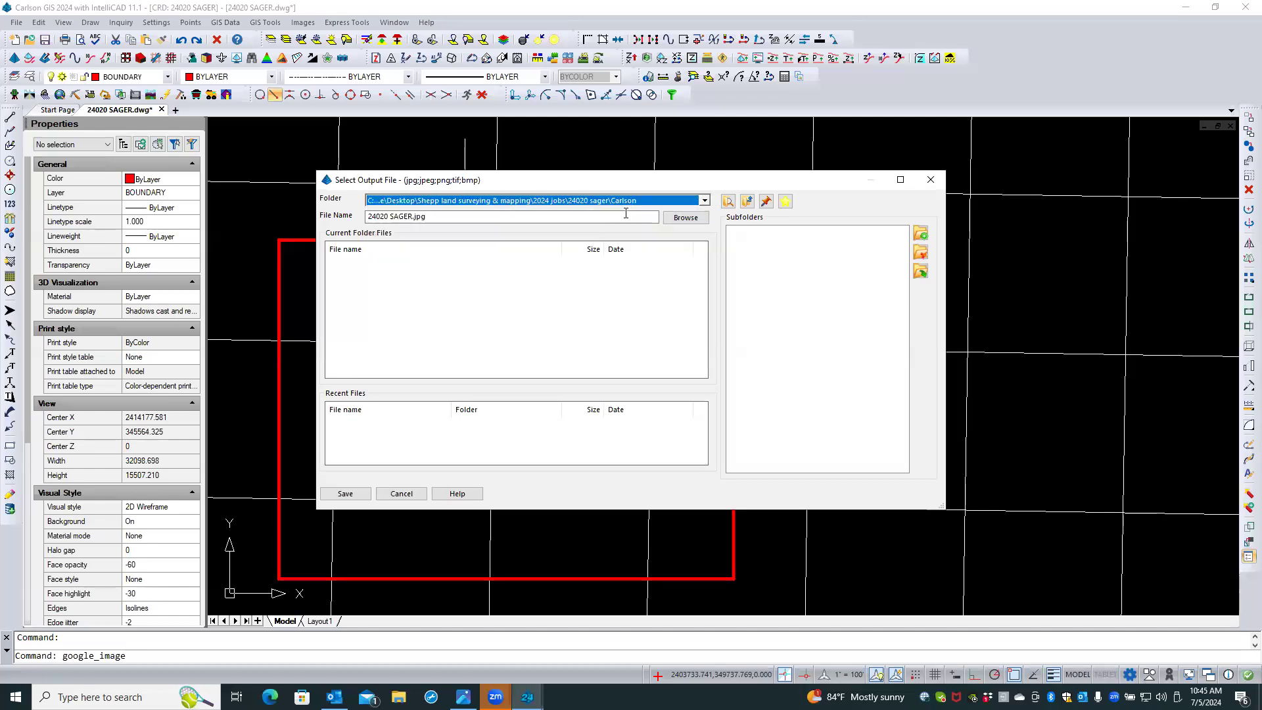
pyautogui.click(682, 201)
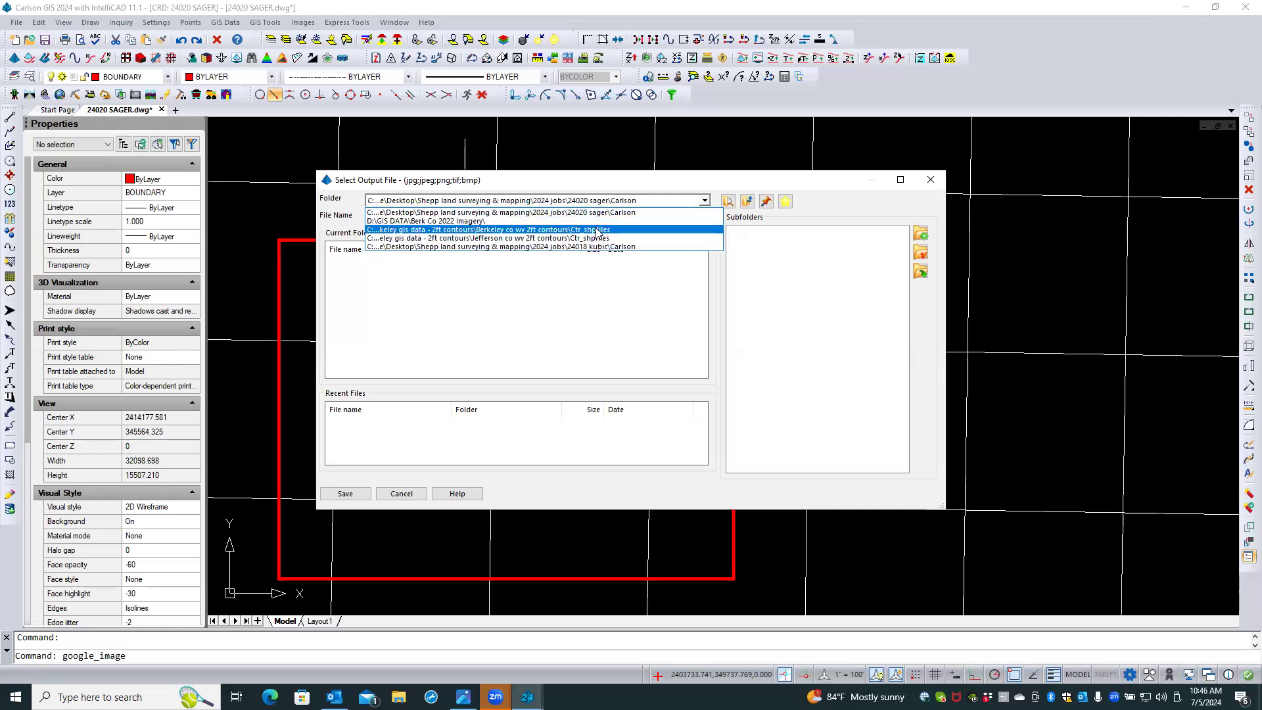
pyautogui.click(465, 221)
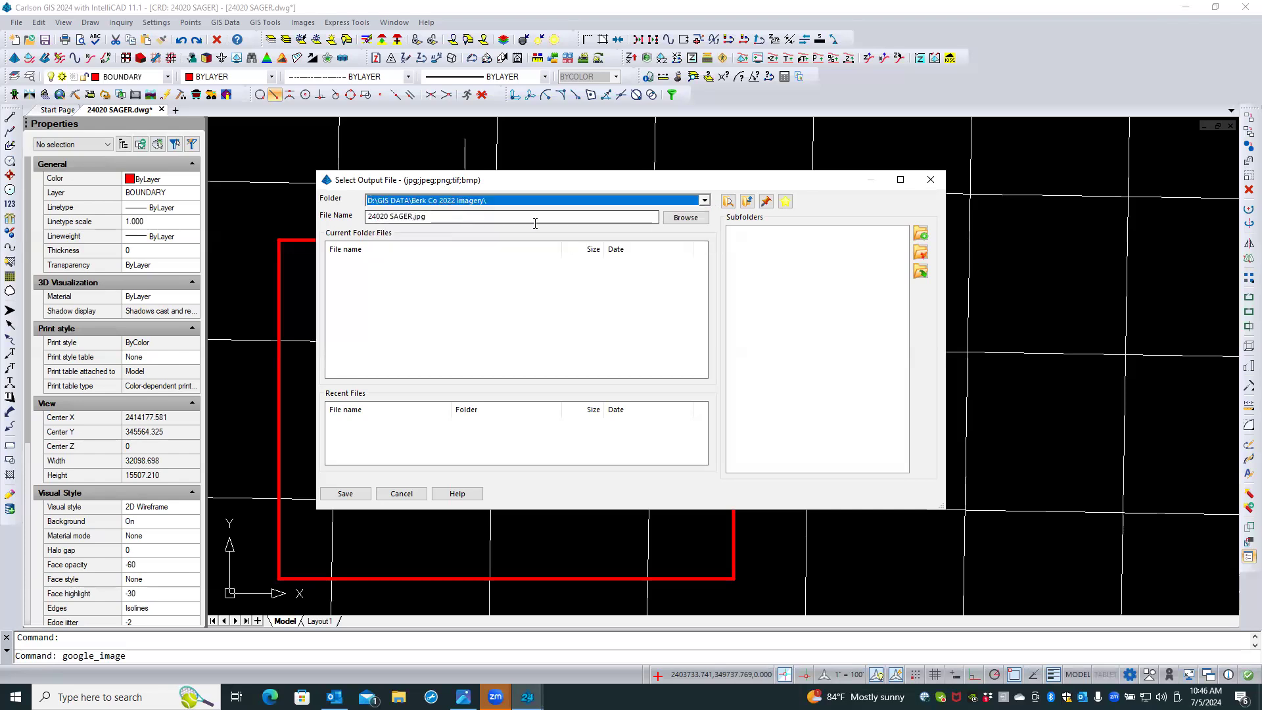
pyautogui.click(747, 201)
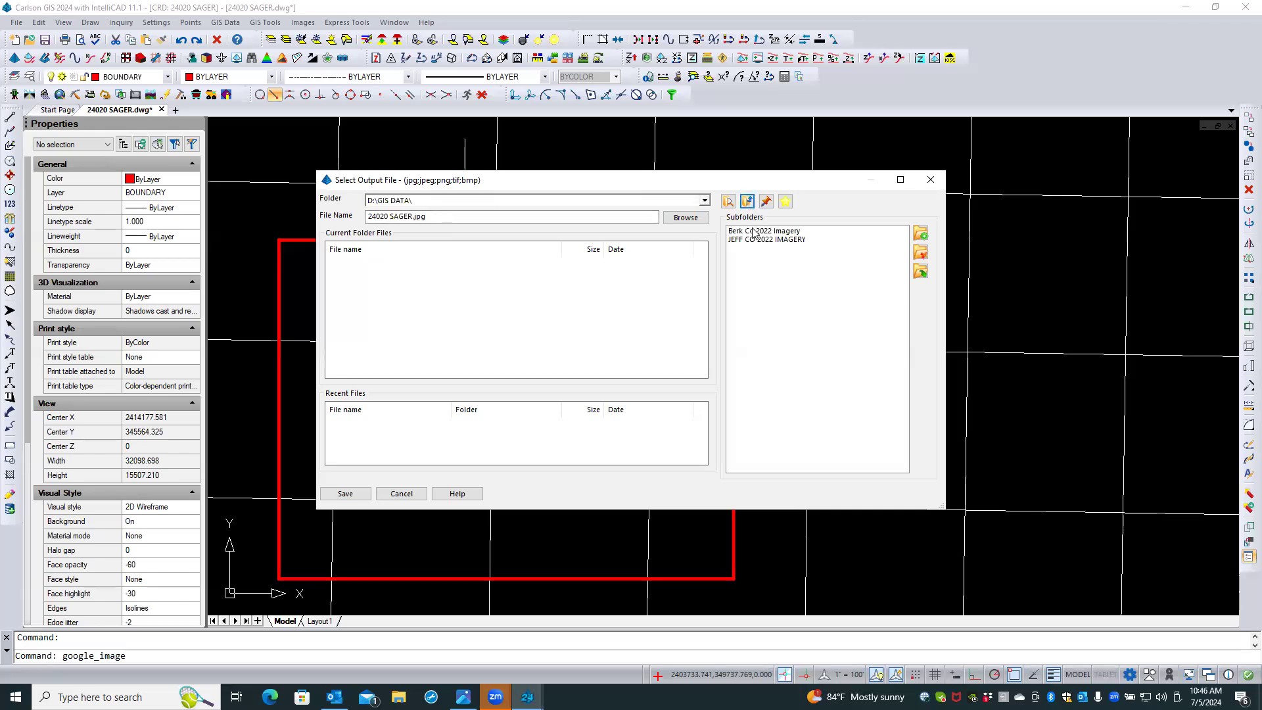
pyautogui.click(415, 494)
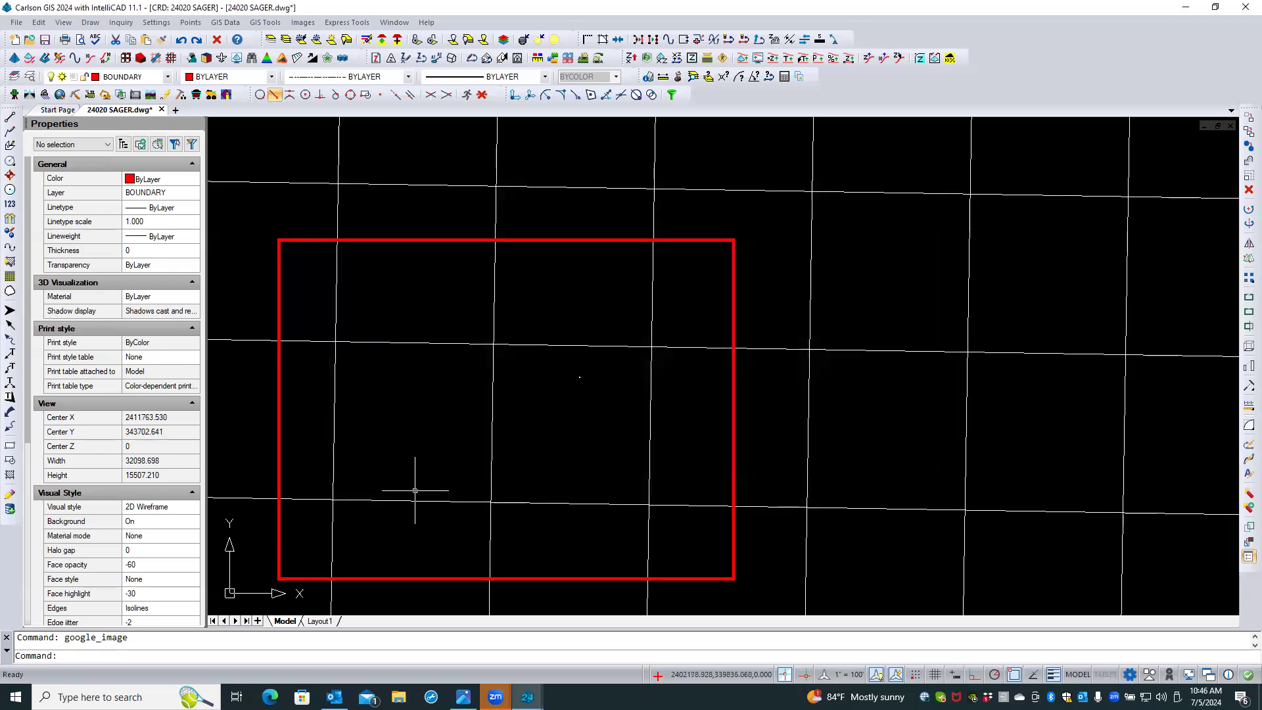
# Switch to File Explorer and browse the GIS DATA folder on Backup Plus (D:) to its JEFF CO 2022 IMAGERY folder
pyautogui.click(399, 697)
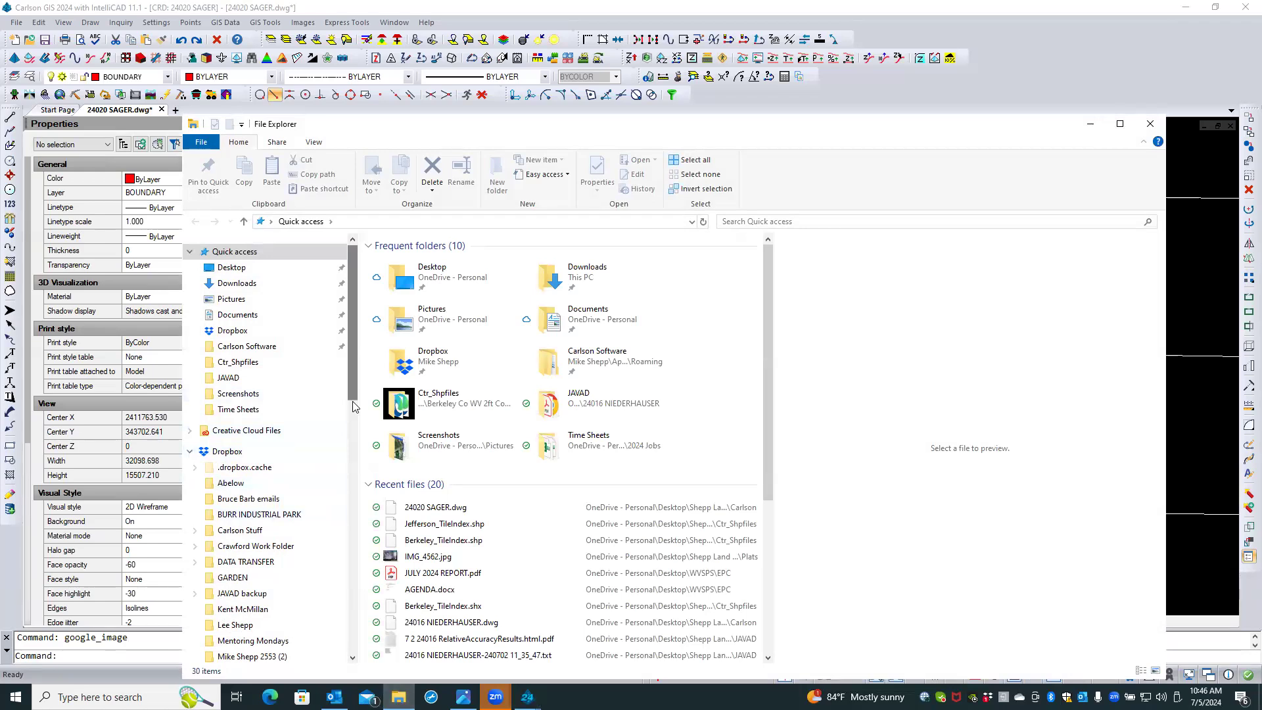
pyautogui.moveTo(353, 402); pyautogui.dragTo(338, 529)
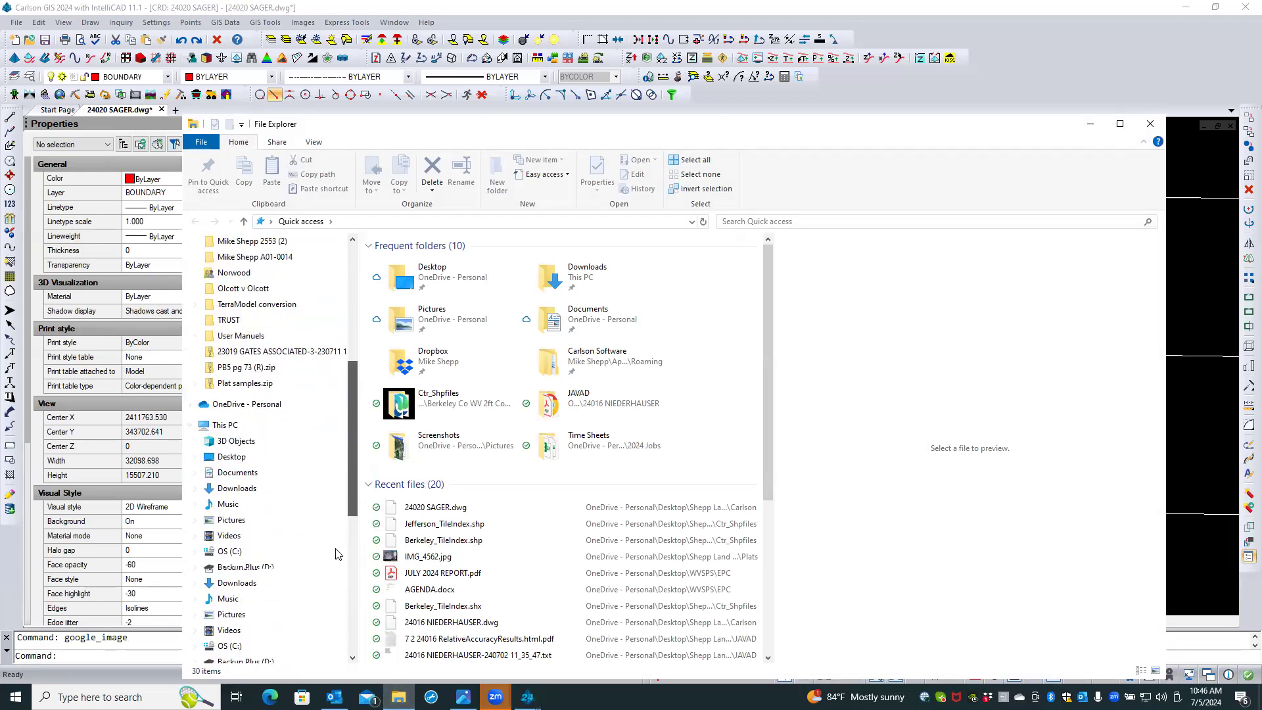
pyautogui.scroll(-6, 347, 528)
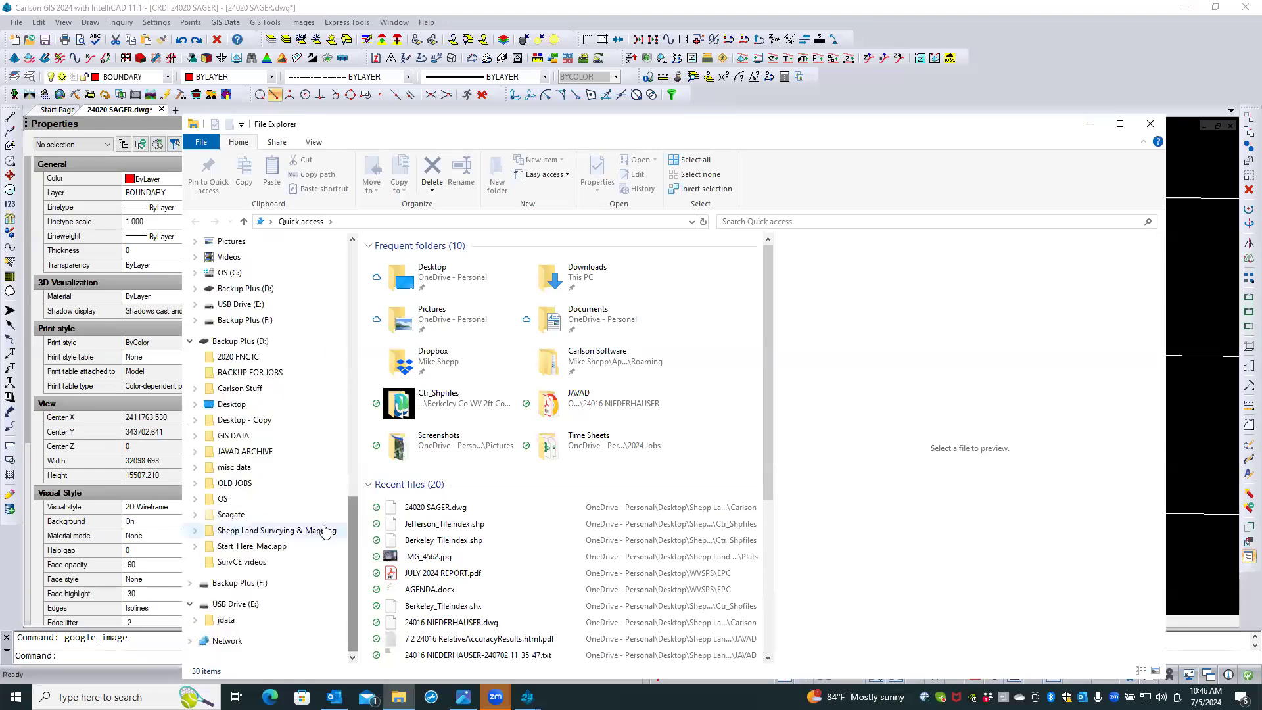
pyautogui.click(232, 341)
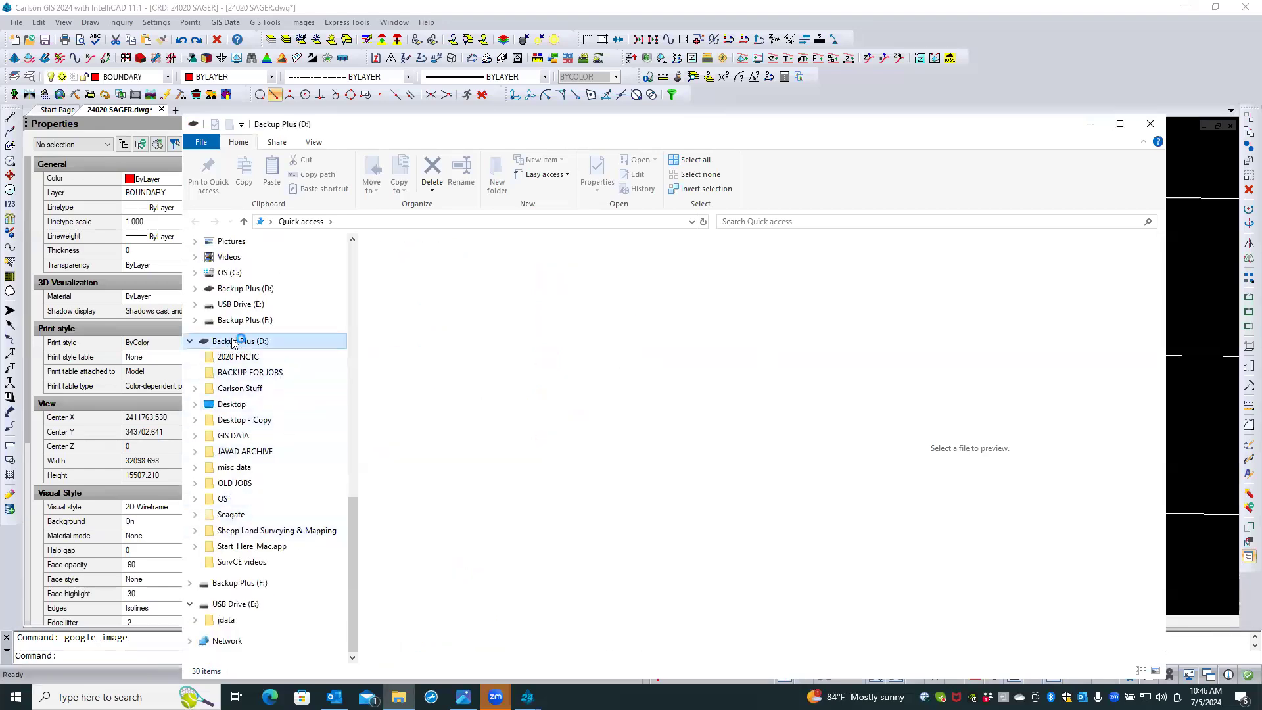
pyautogui.click(196, 437)
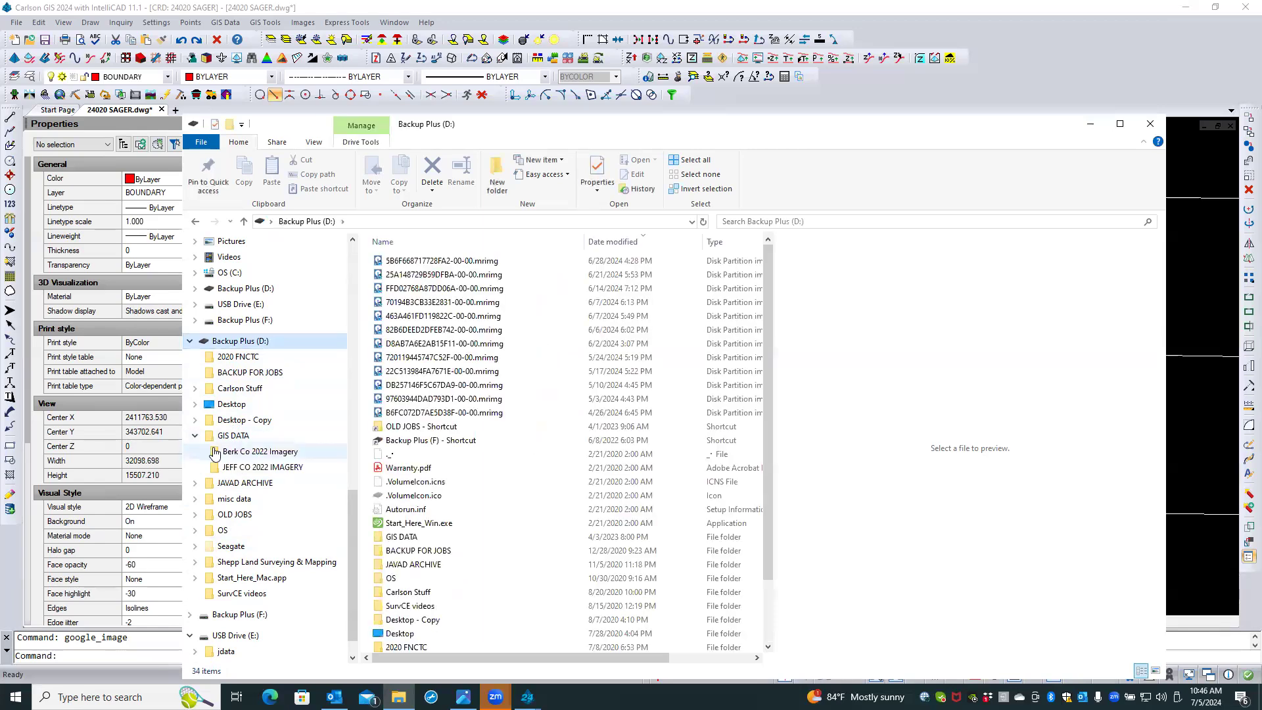
pyautogui.click(215, 452)
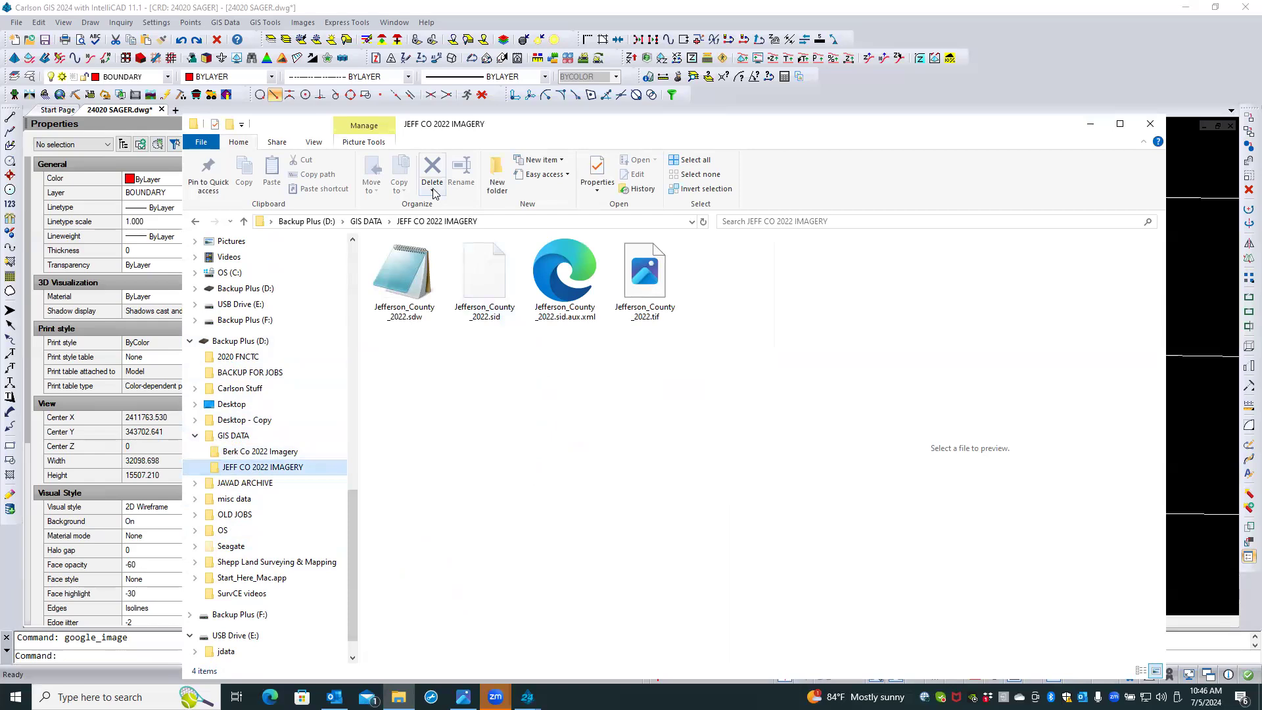
# Show the JEFF CO 2022 IMAGERY files in Details view and widen the Name column to read the full file names
pyautogui.click(315, 142)
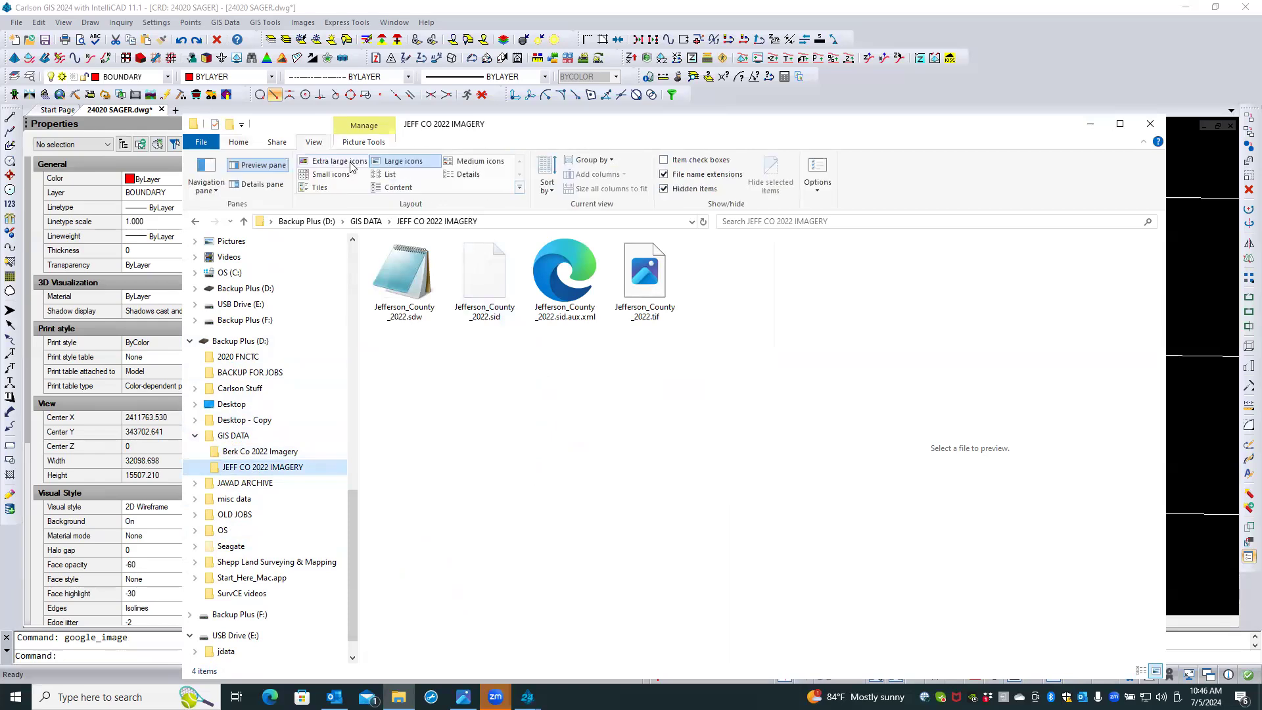
pyautogui.click(469, 175)
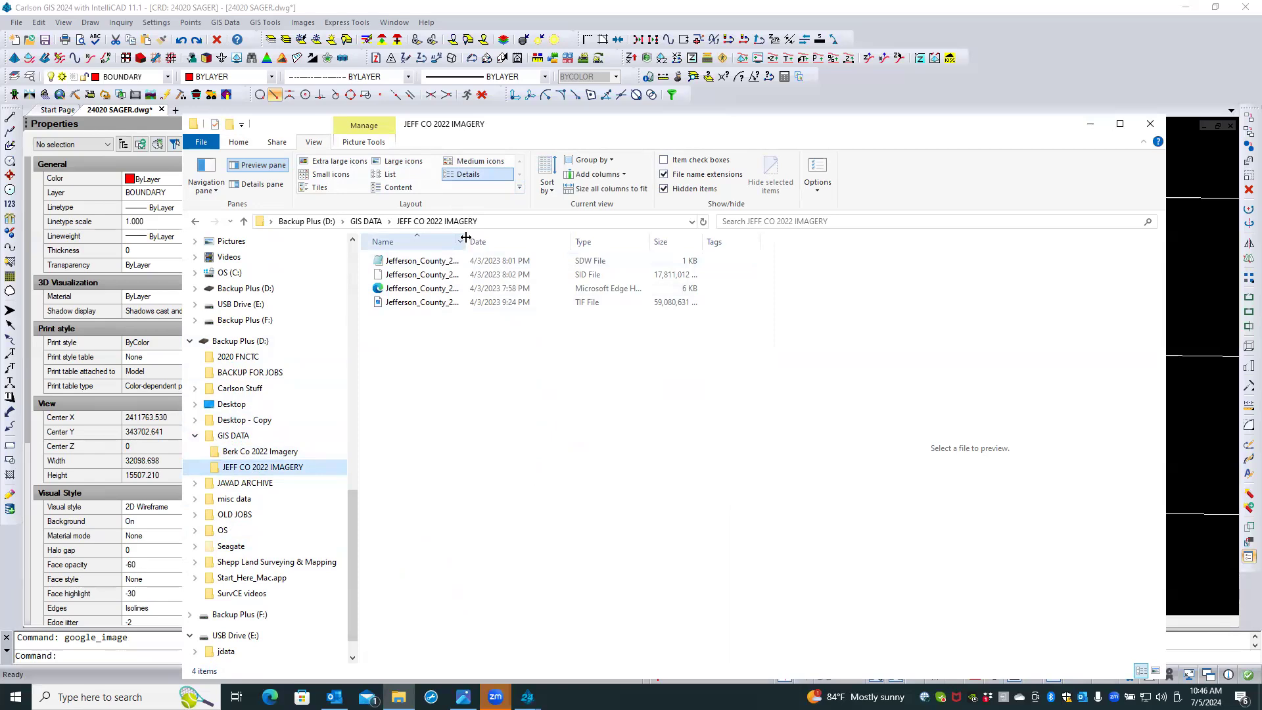
pyautogui.moveTo(466, 240); pyautogui.dragTo(497, 239)
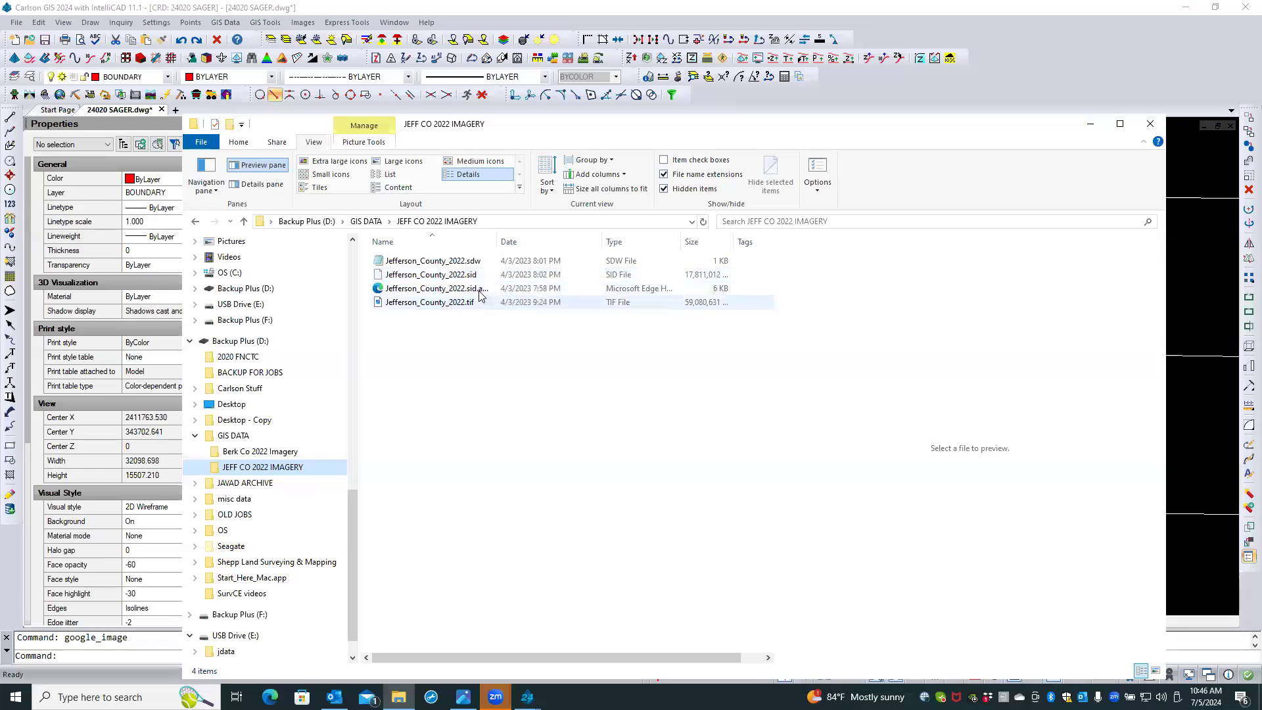
pyautogui.moveTo(496, 235); pyautogui.dragTo(527, 236)
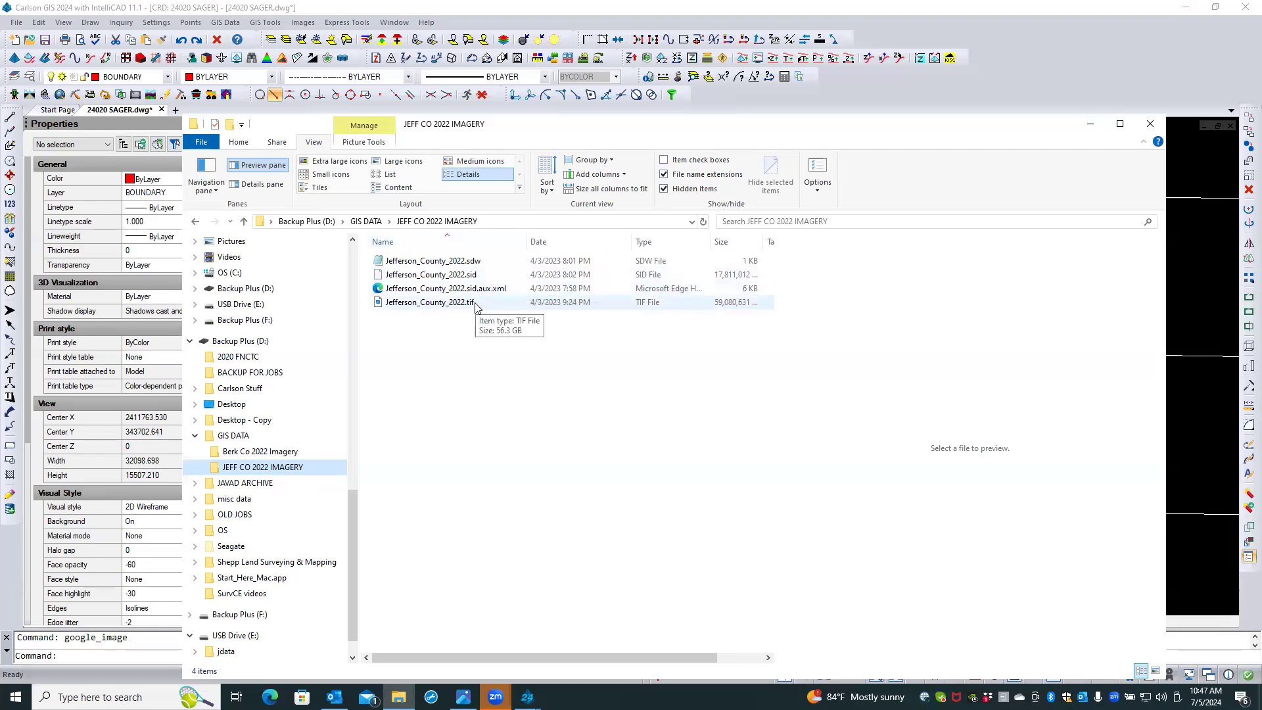
# Compare the files in Berk Co 2022 Imagery with those in JEFF CO 2022 IMAGERY, widening the Size column to read full sizes
pyautogui.click(293, 453)
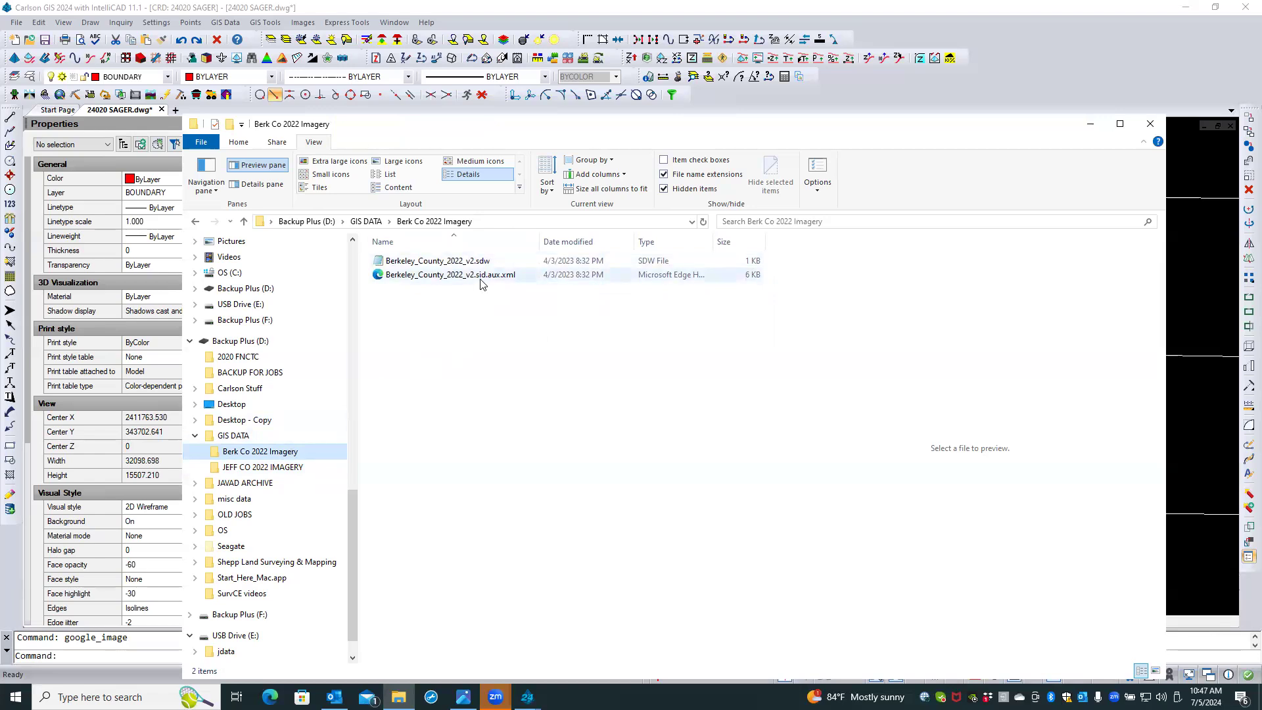
pyautogui.click(280, 469)
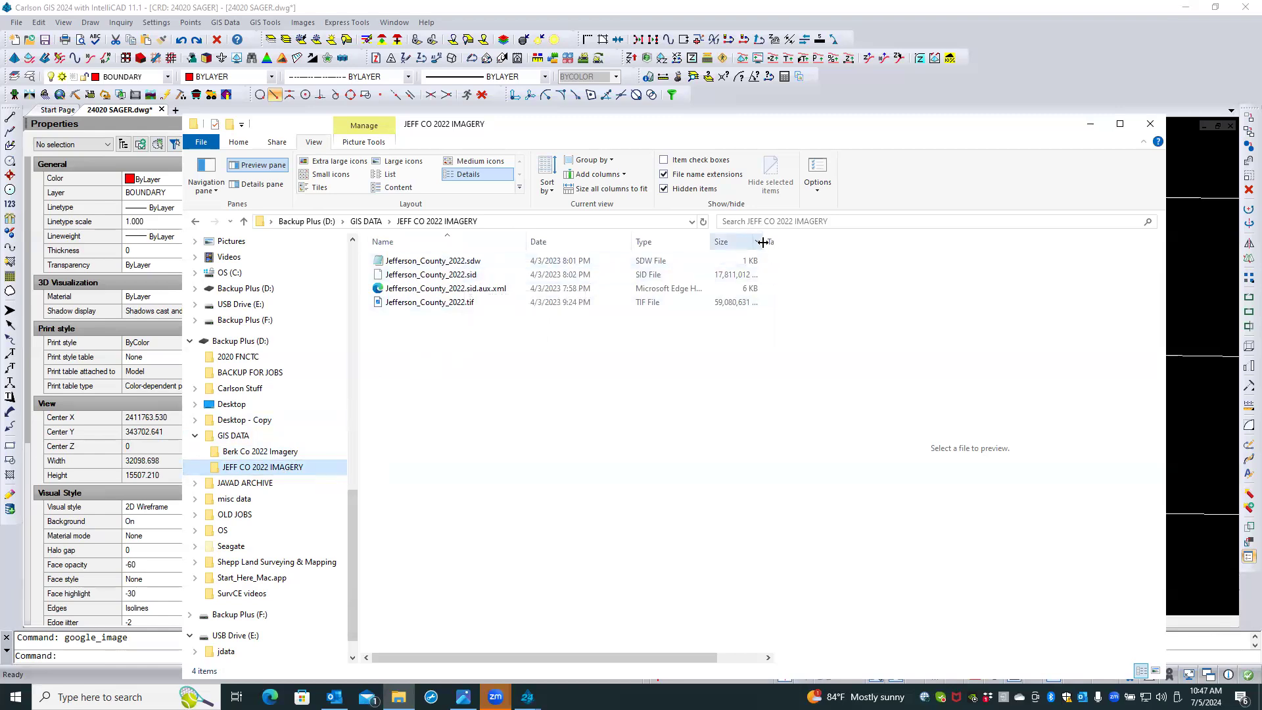
pyautogui.moveTo(763, 242)
pyautogui.mouseDown()
pyautogui.moveTo(791, 248)
pyautogui.moveTo(764, 246)
pyautogui.moveTo(791, 245)
pyautogui.moveTo(764, 245)
pyautogui.moveTo(776, 245)
pyautogui.mouseUp()
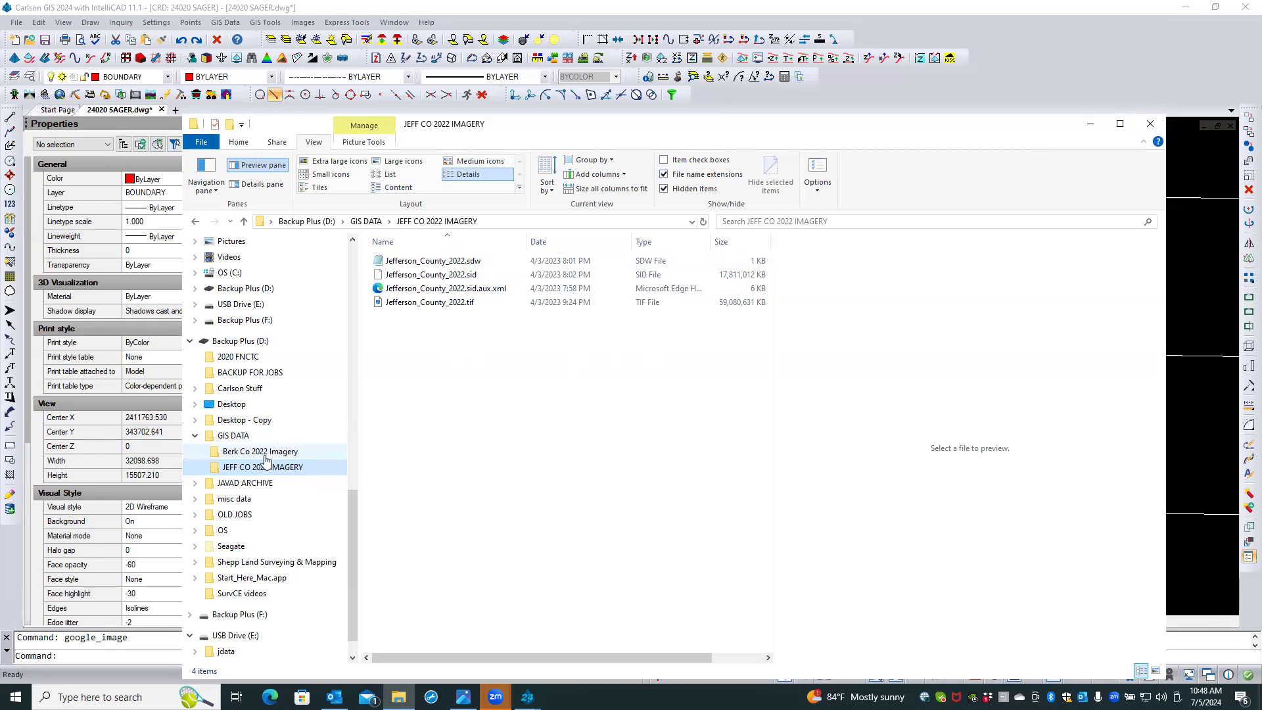
# Search the OS (C:) drive for *.sid files
pyautogui.click(223, 275)
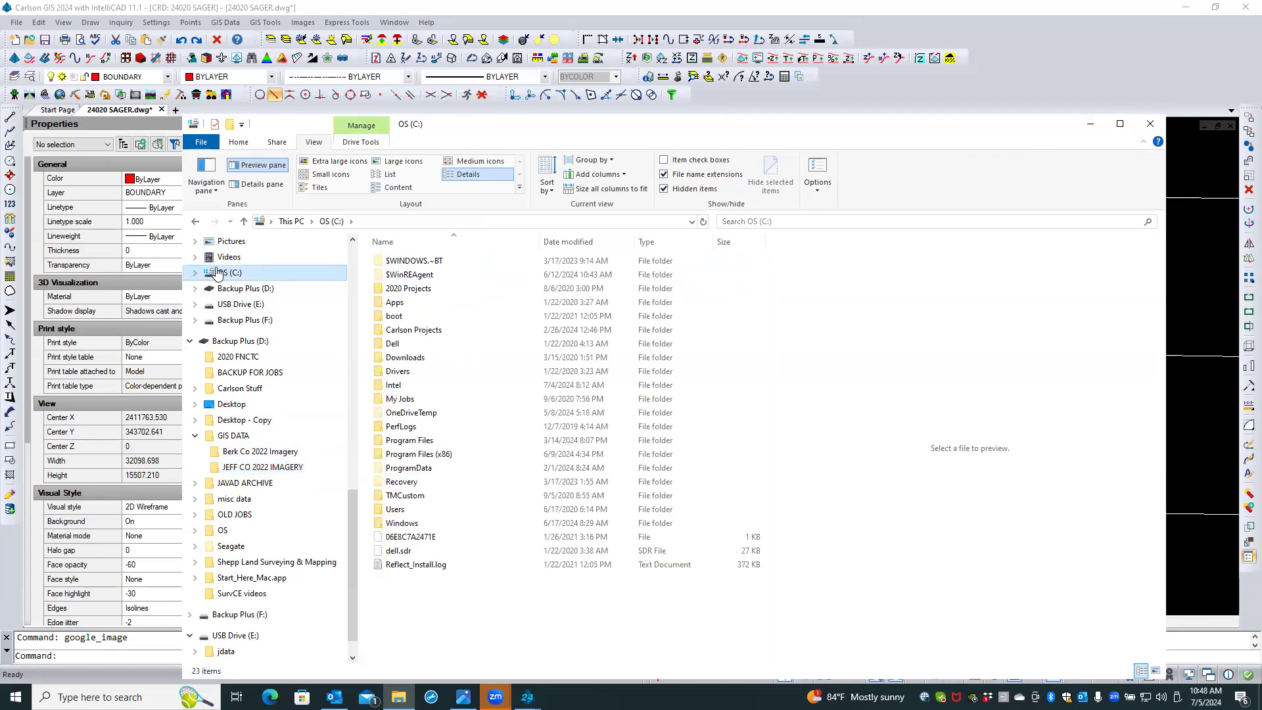
pyautogui.click(788, 221)
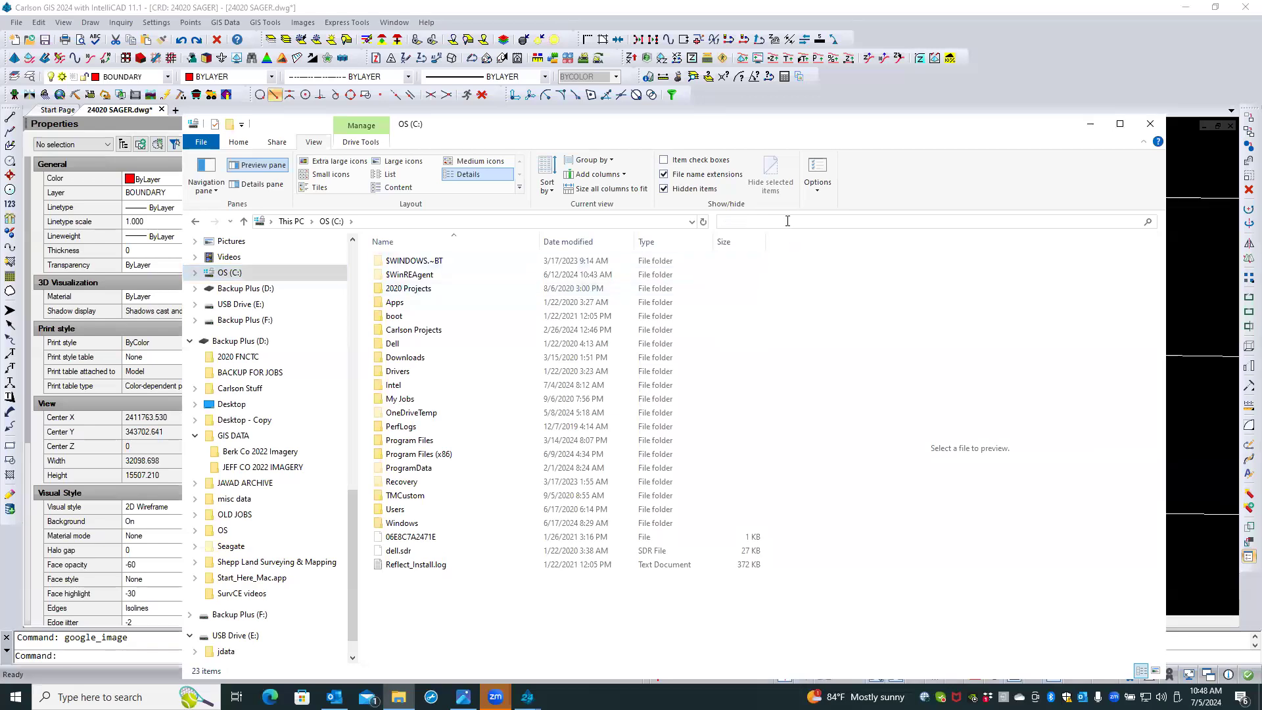
pyautogui.write('*.sid')
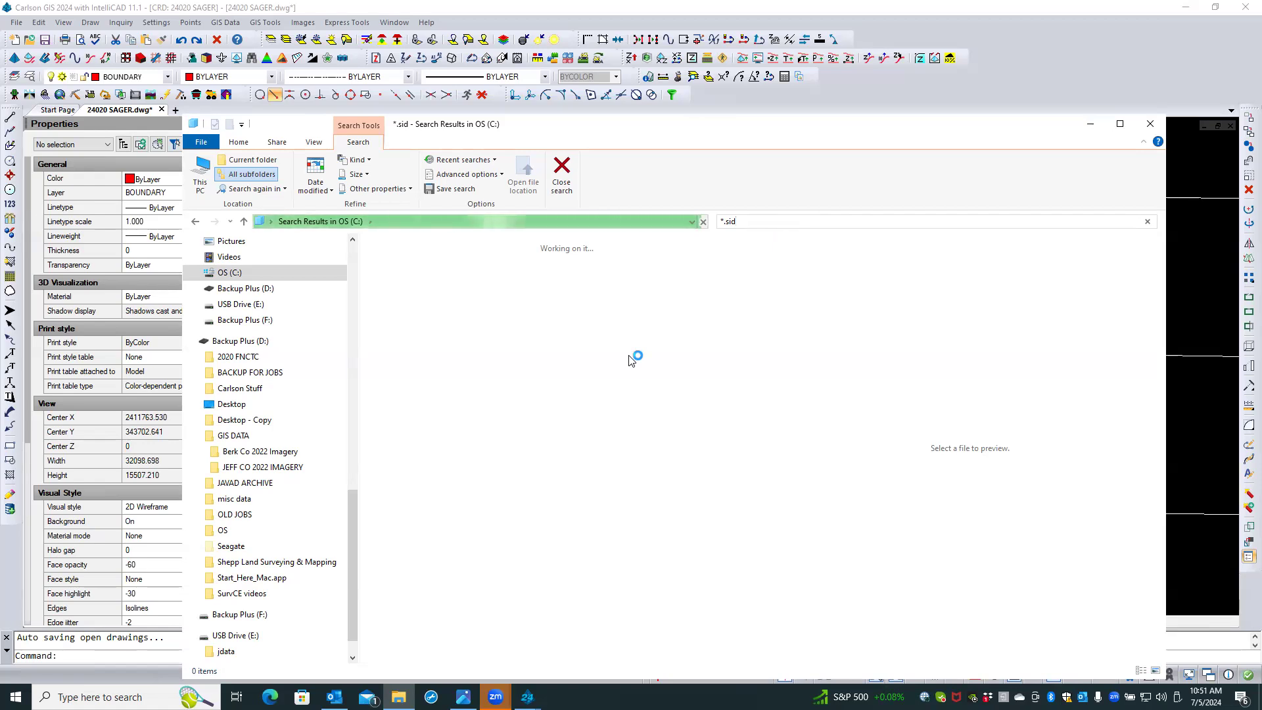
# Search Backup Plus (D:) for *.sid files, look through the results for Berkeley County imagery, and close File Explorer to return to Carlson
pyautogui.click(238, 342)
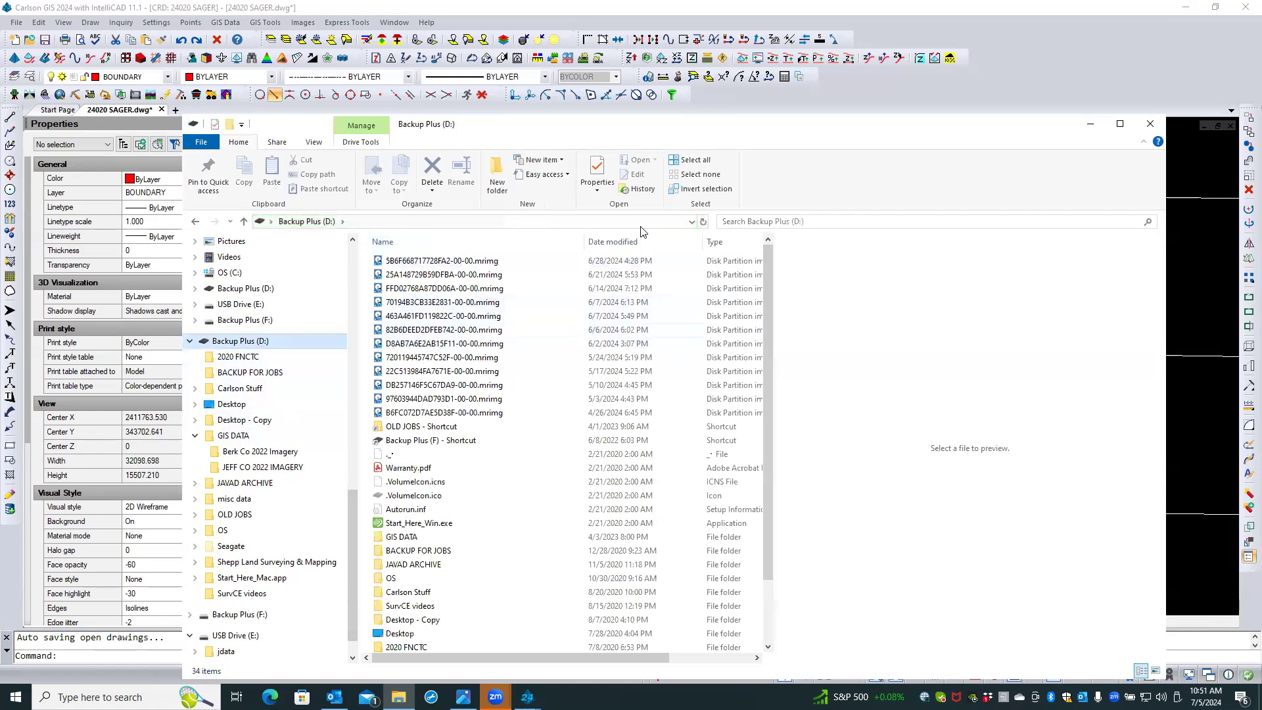
pyautogui.click(774, 221)
pyautogui.write('*.sid')
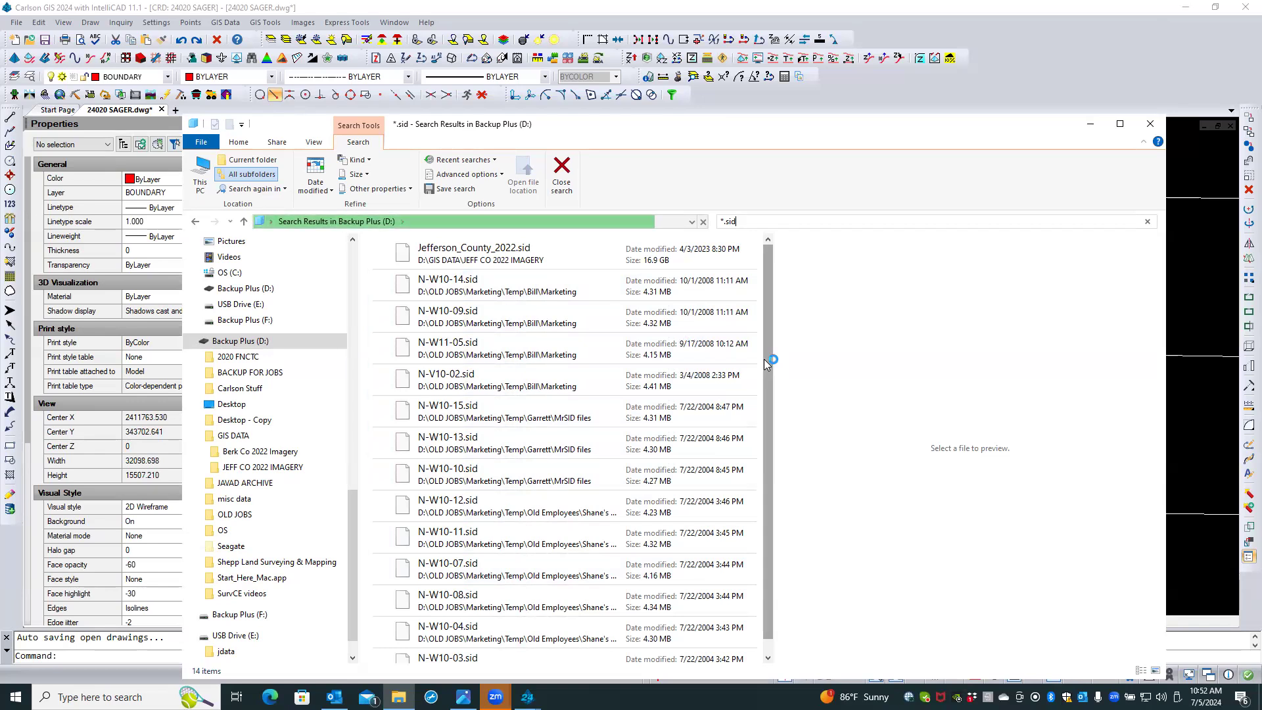
pyautogui.moveTo(765, 359); pyautogui.dragTo(761, 385)
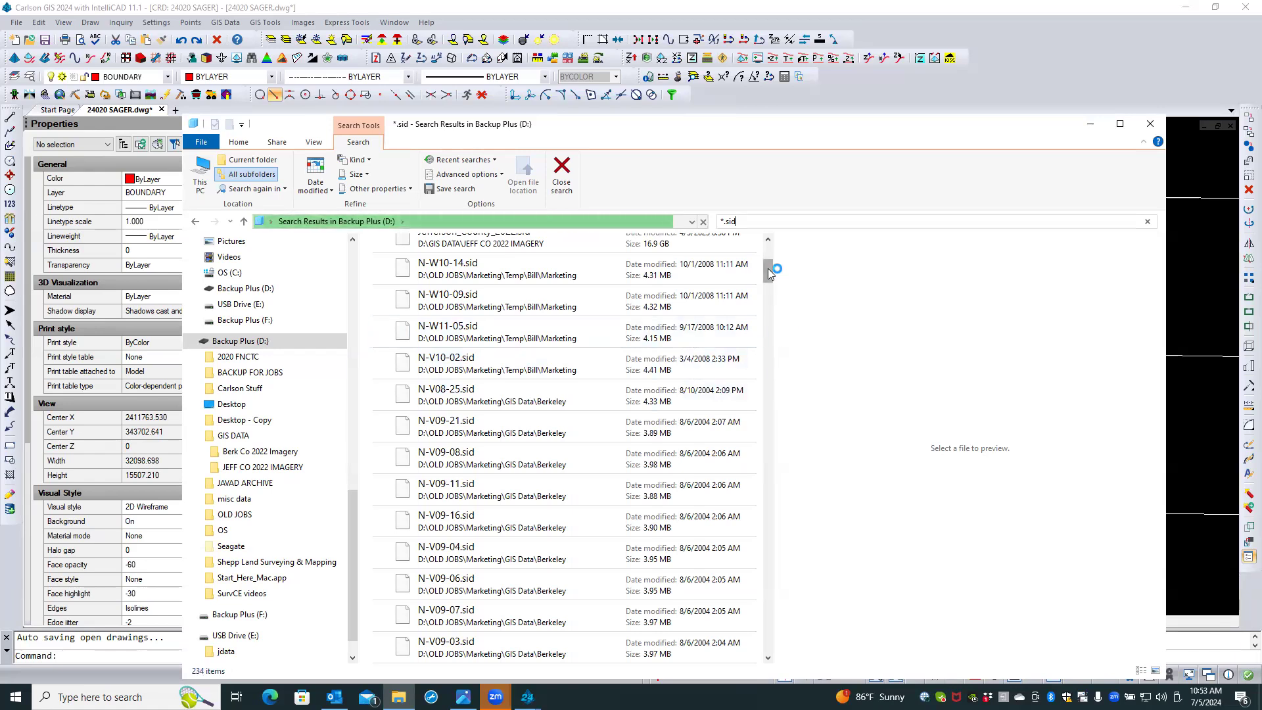
pyautogui.moveTo(768, 269); pyautogui.dragTo(767, 648)
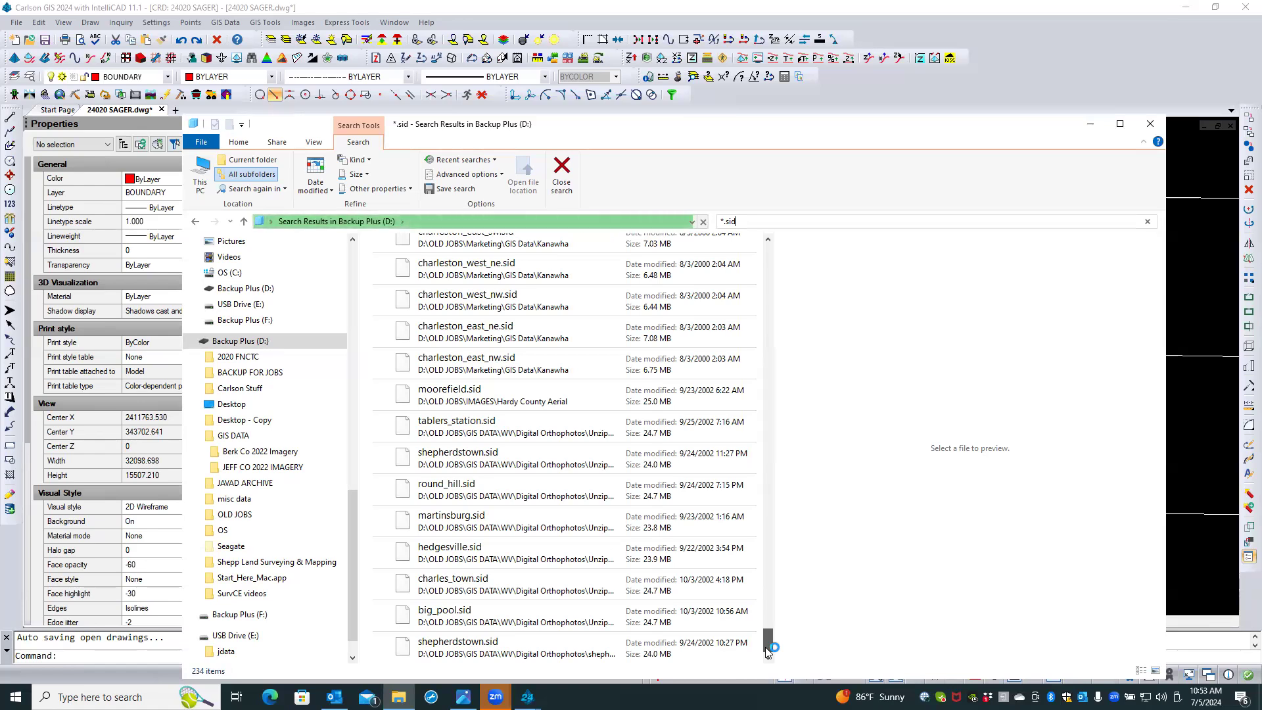
pyautogui.moveTo(767, 648); pyautogui.dragTo(782, 238)
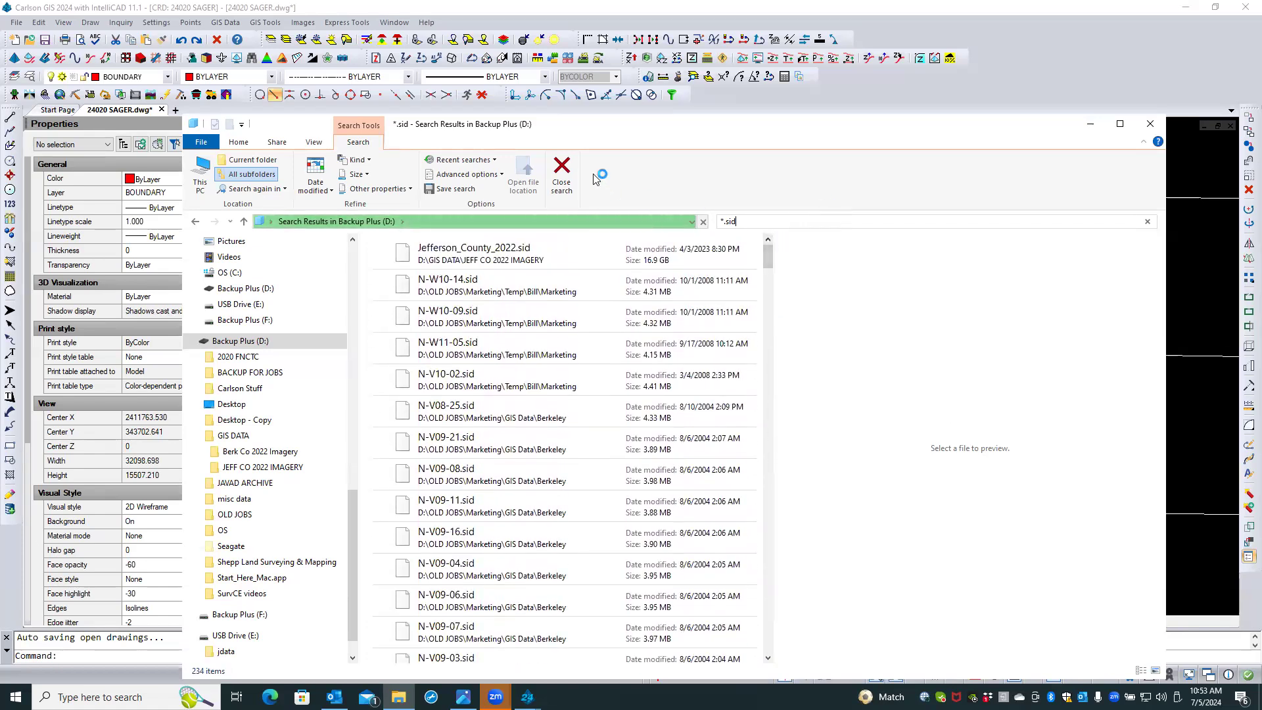
pyautogui.click(568, 171)
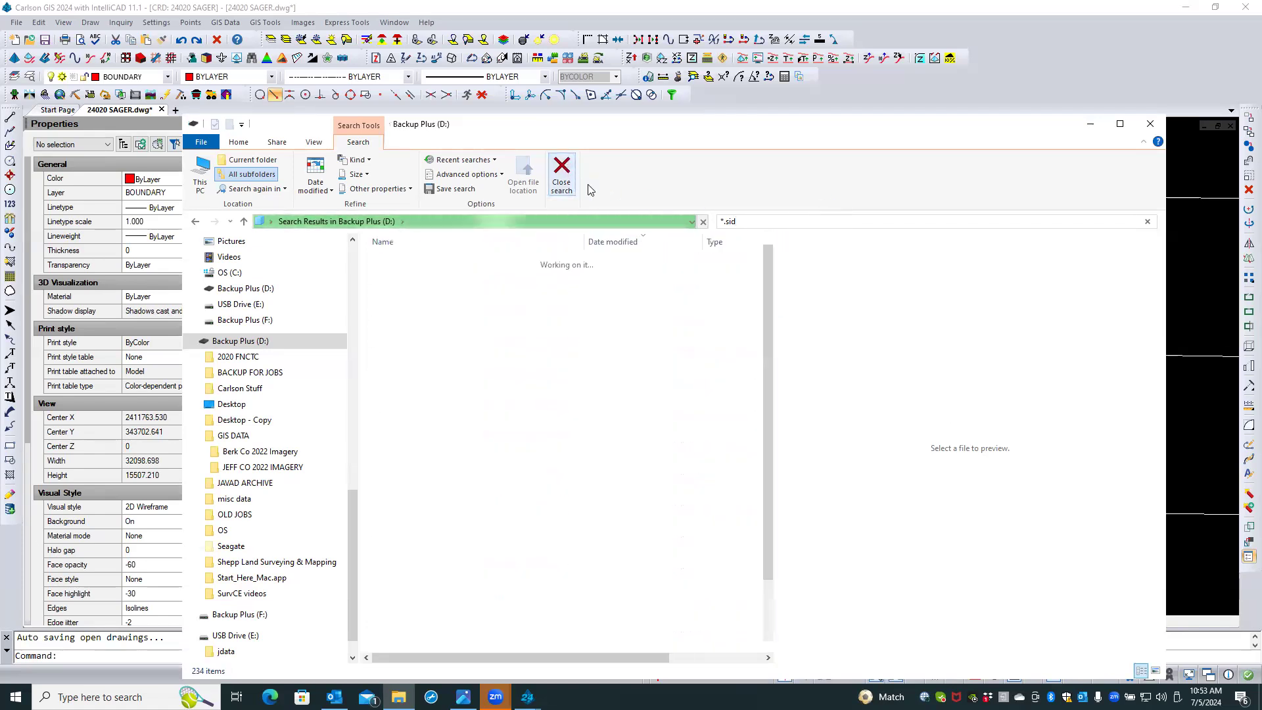
pyautogui.click(1150, 124)
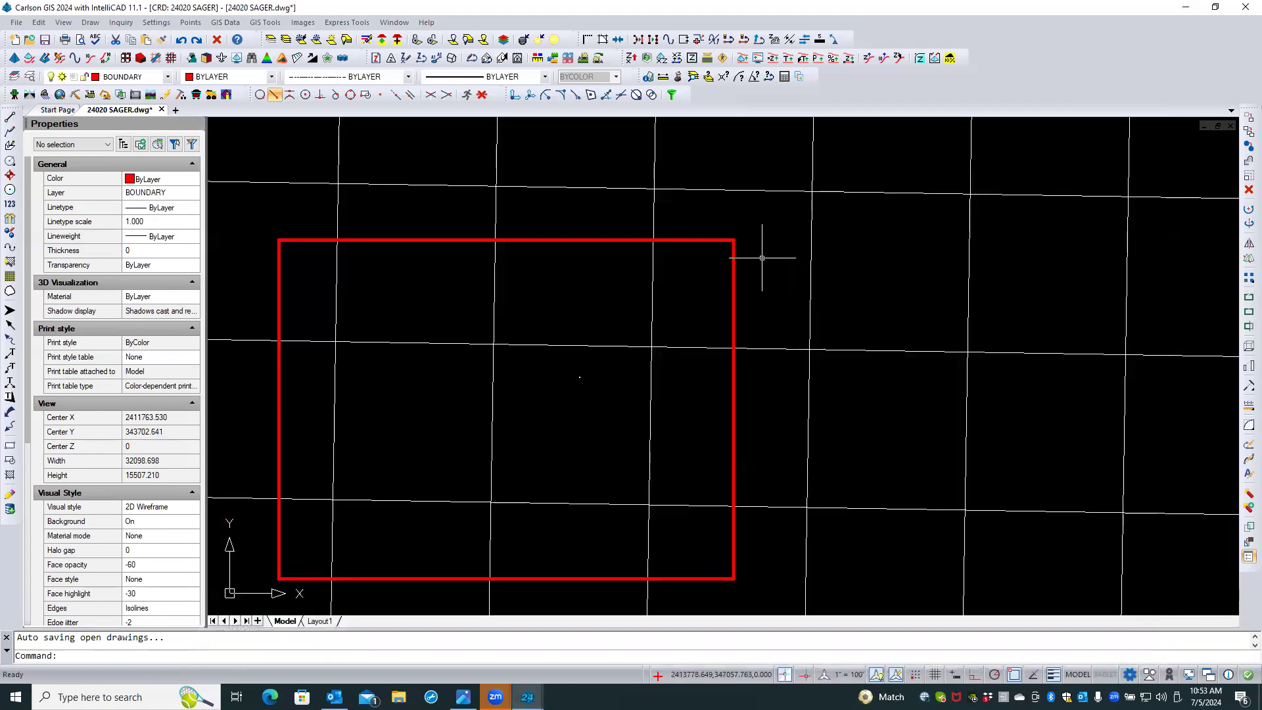
pyautogui.scroll(-1, 570, 293)
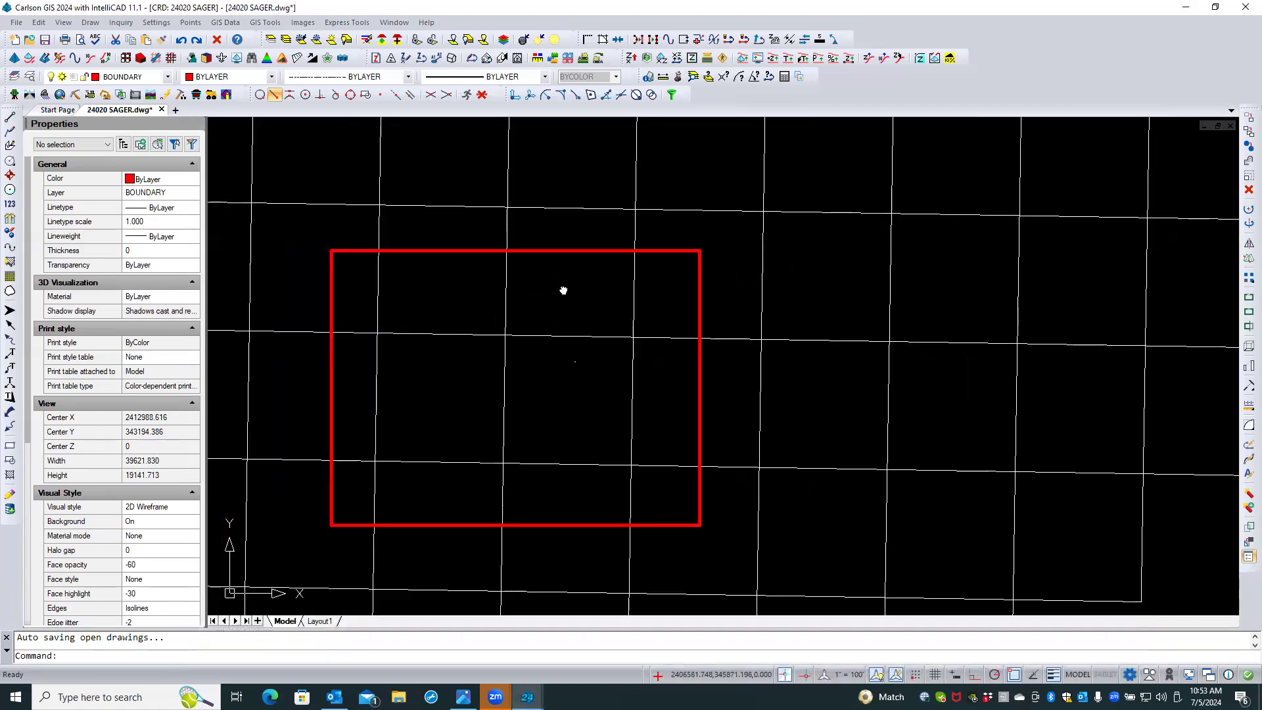
pyautogui.moveTo(563, 300); pyautogui.dragTo(567, 281, button='middle')
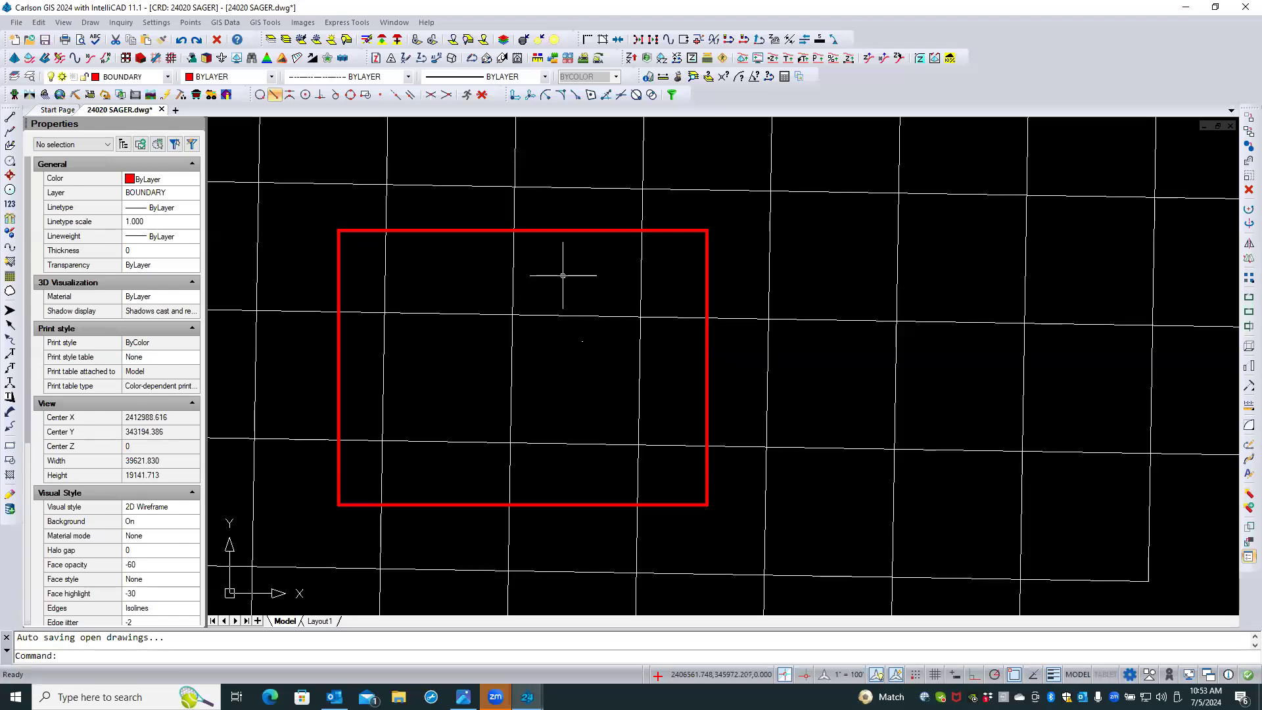
# Start placing a Google Earth image with JOB AREA as the output file, choosing to define its extent from the screen
pyautogui.click(301, 23)
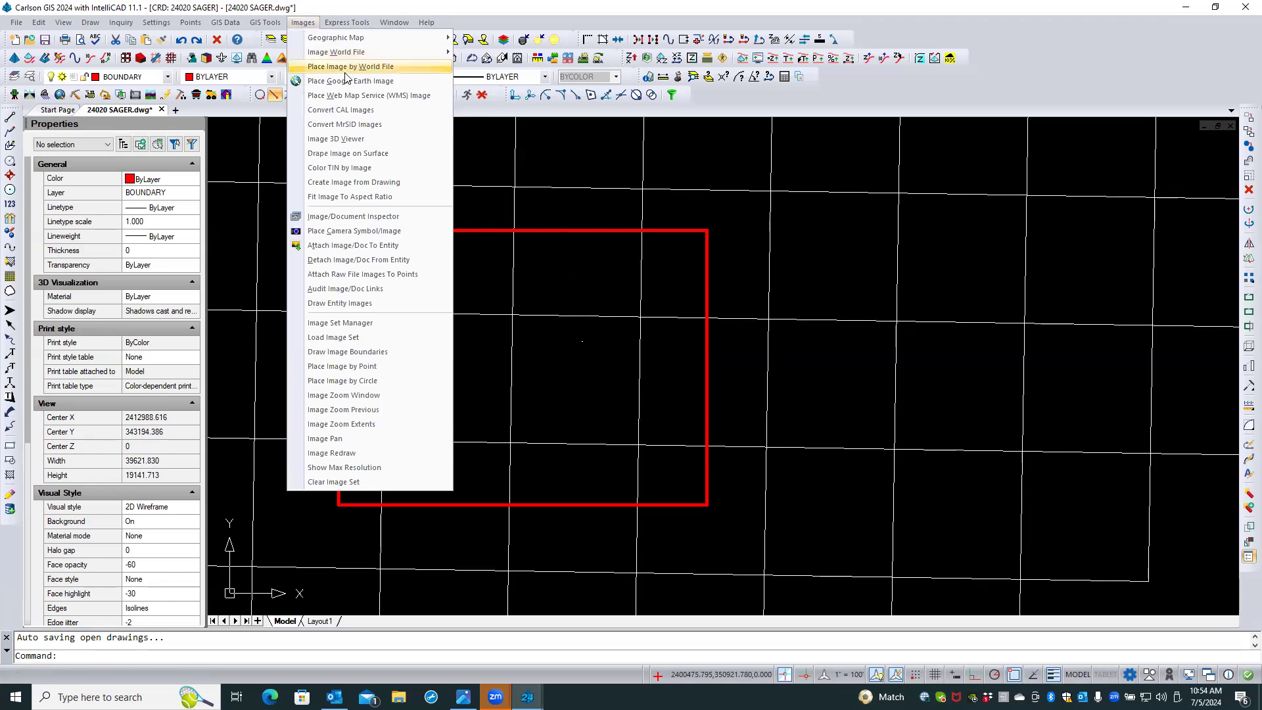
pyautogui.click(394, 83)
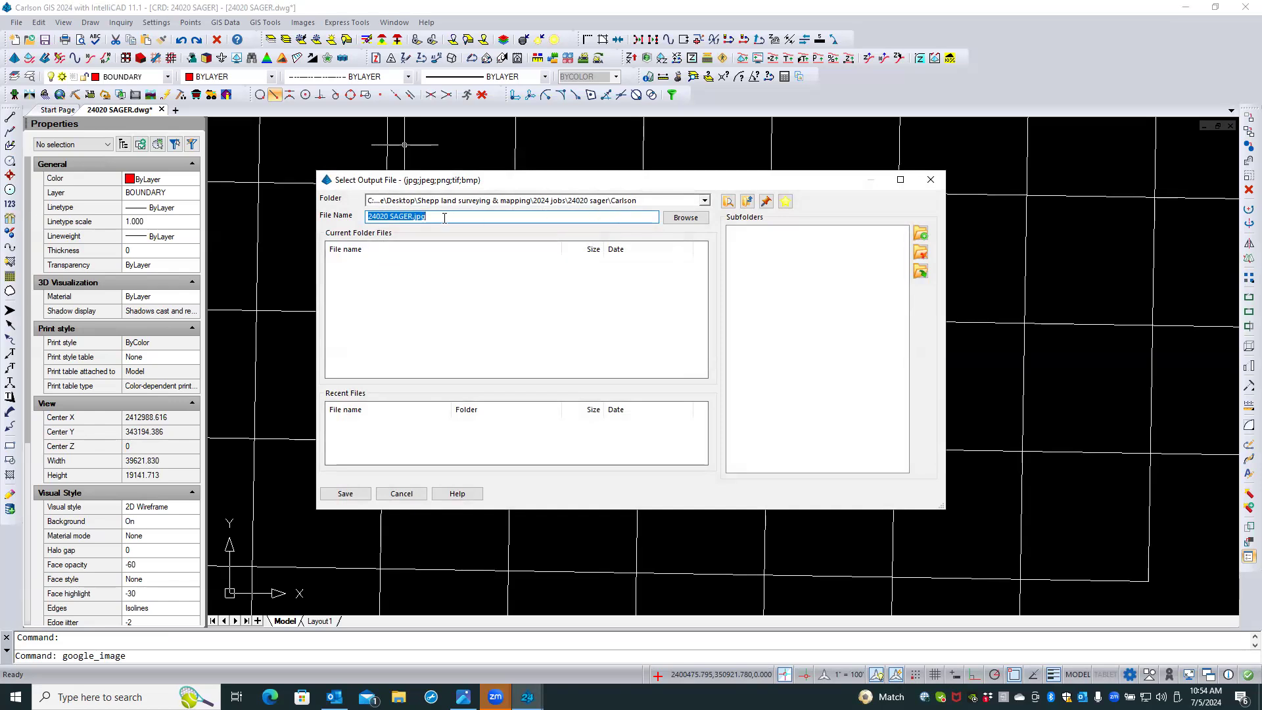
pyautogui.write('JOB AREA')
pyautogui.press('Return')
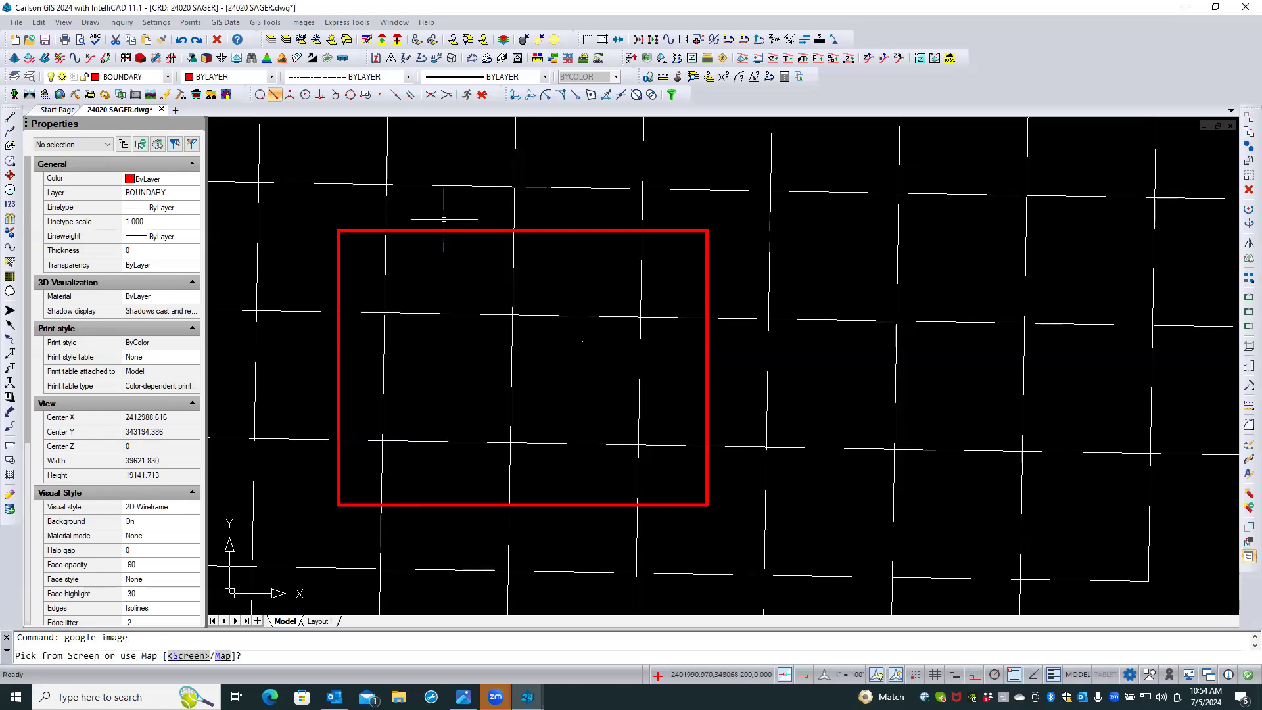
pyautogui.write('S')
pyautogui.press('Return')
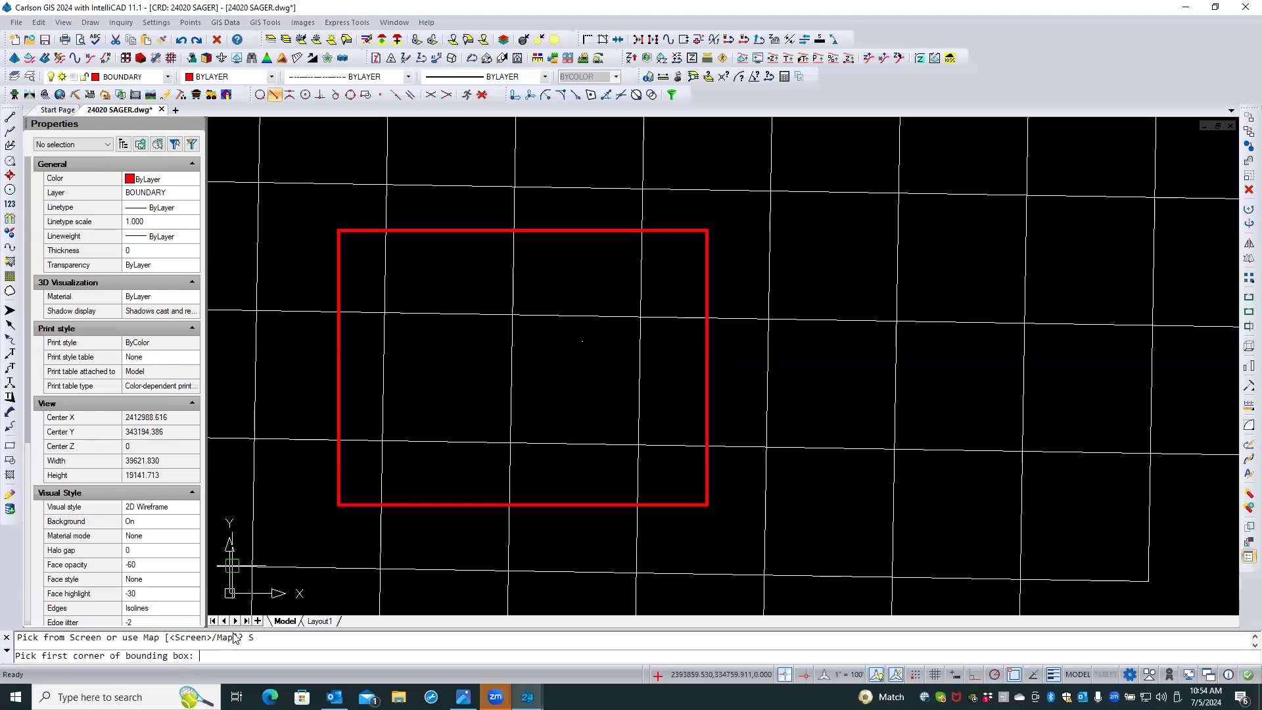
# Bound the image to the red rectangle's opposite corners and place it in the background as a Low resolution Aerial image
pyautogui.click(343, 503)
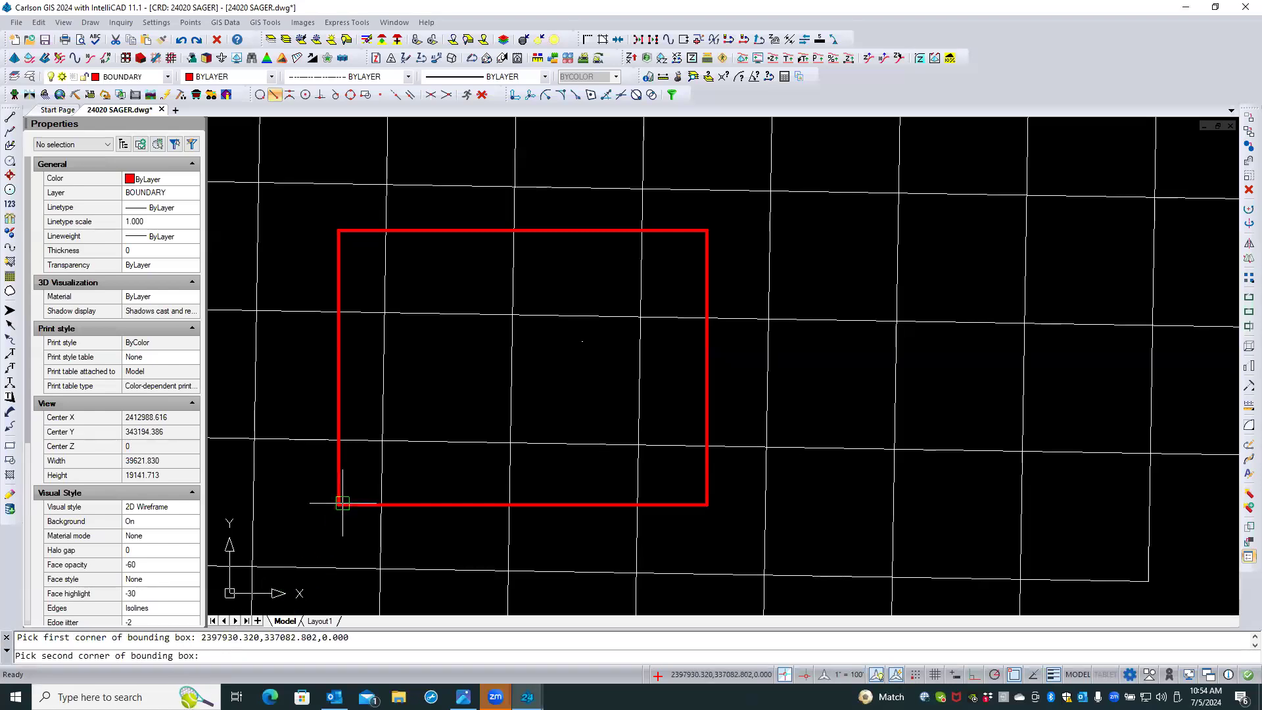
pyautogui.click(701, 228)
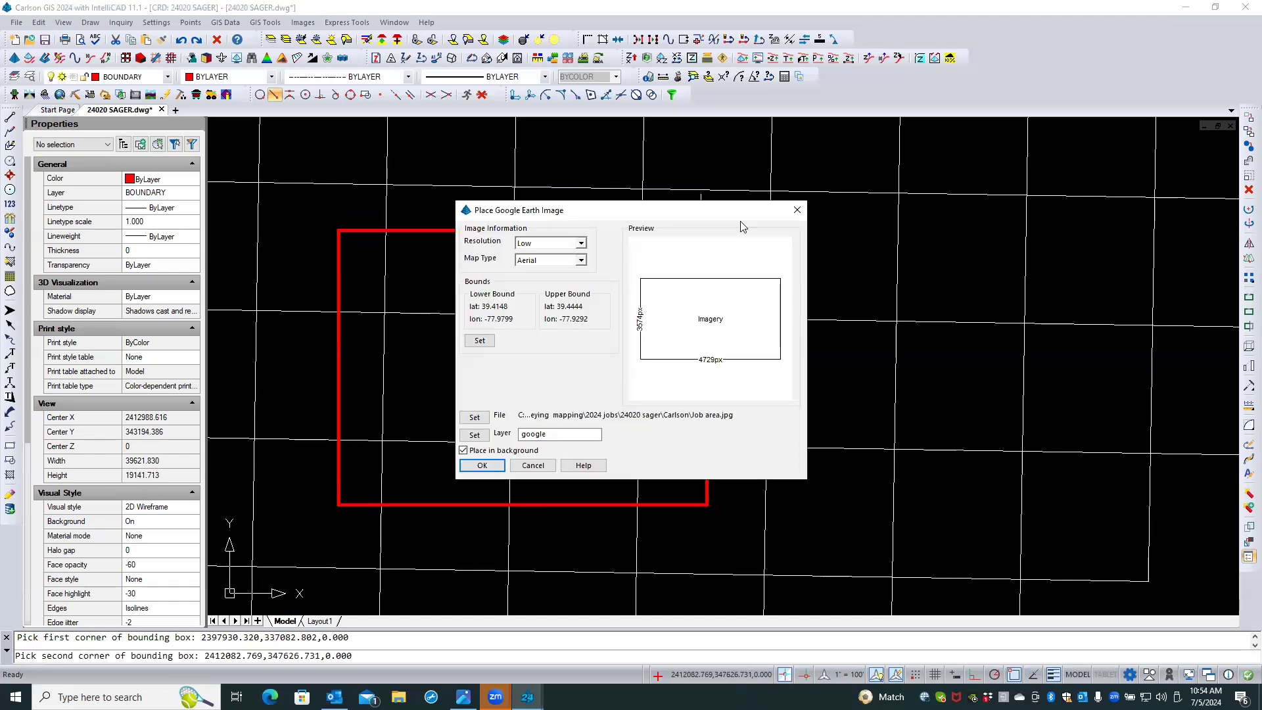
pyautogui.click(582, 244)
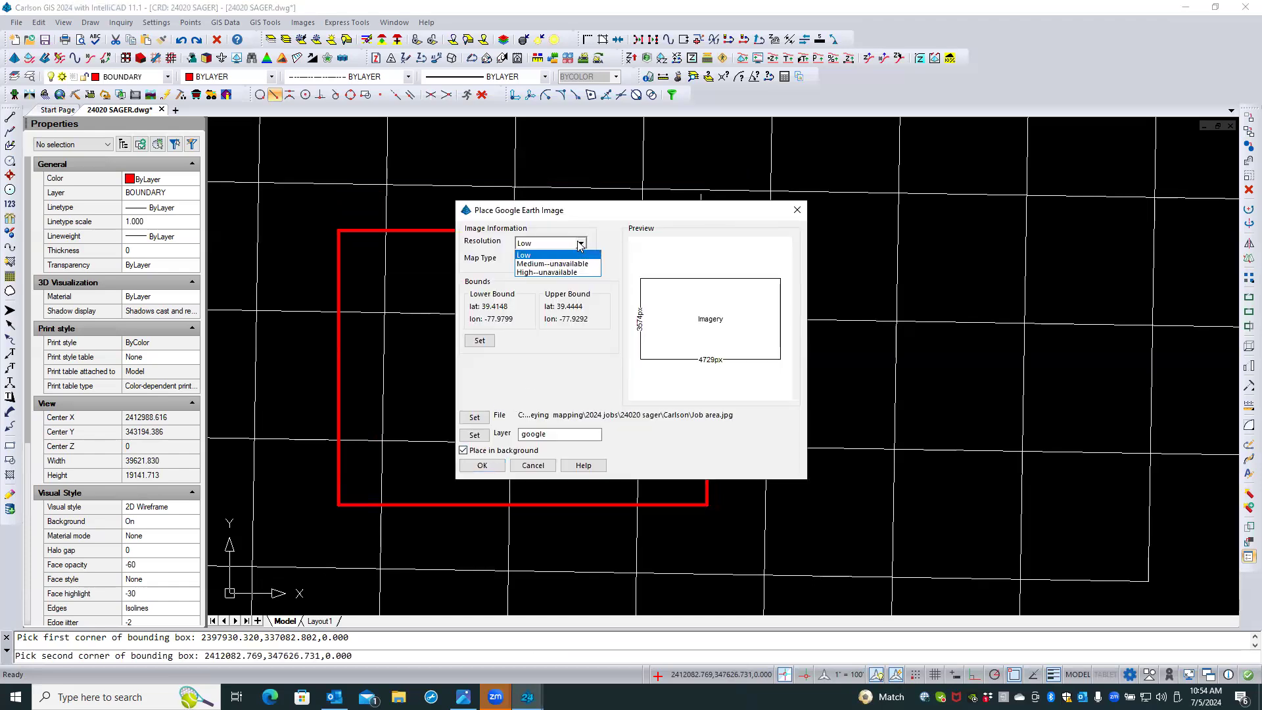
pyautogui.click(540, 256)
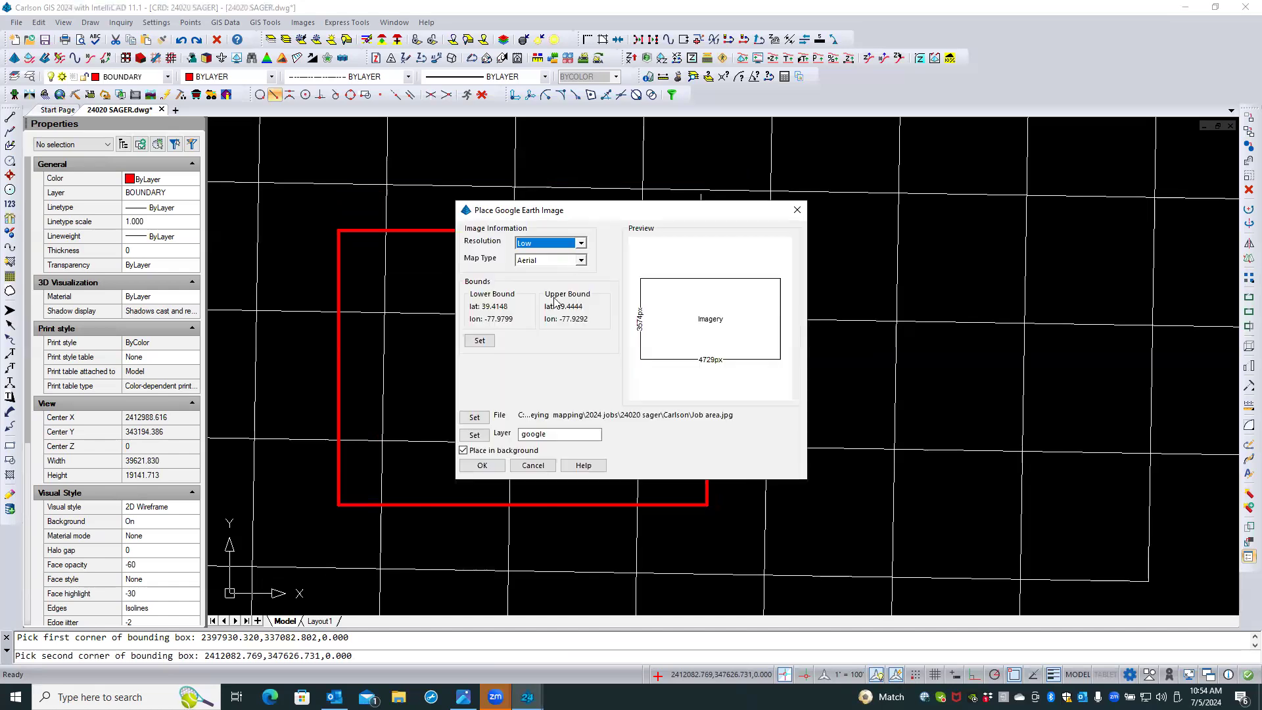
pyautogui.click(484, 465)
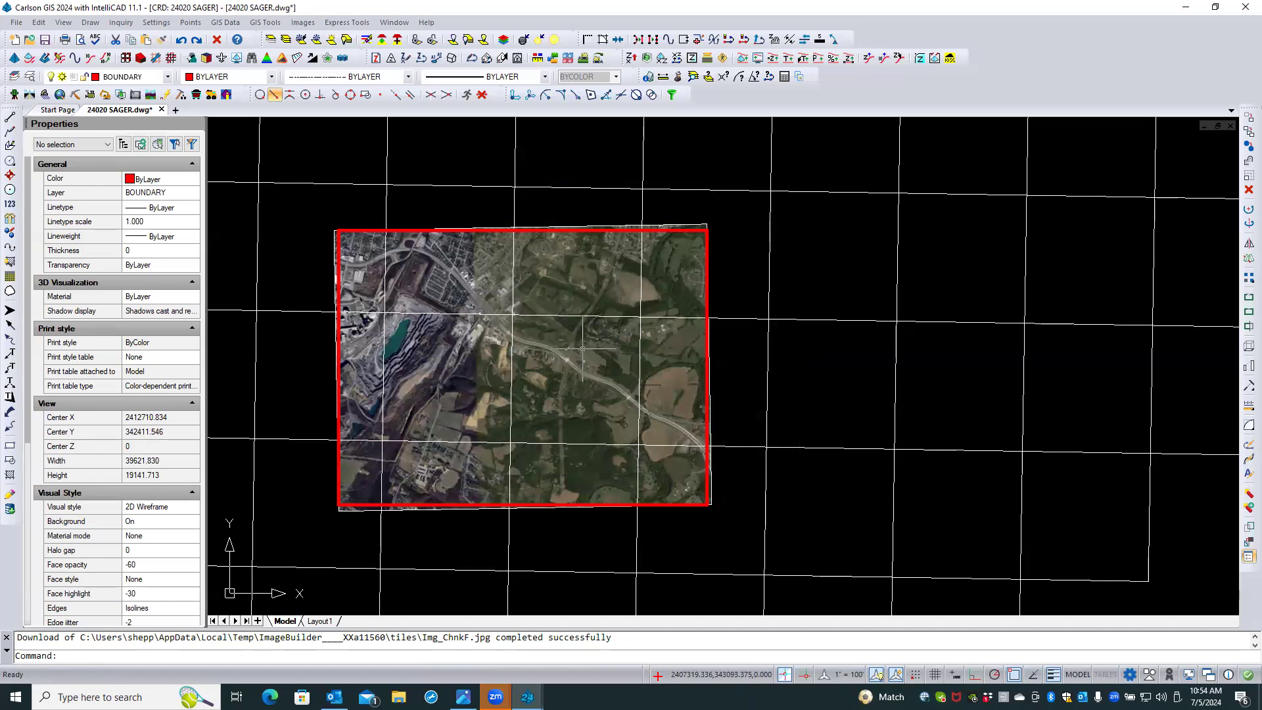
# Examine the site's road and fields on the aerial image and compare them with the parcel photo IMG_4562.jpg in Photos
pyautogui.scroll(2, 582, 348)
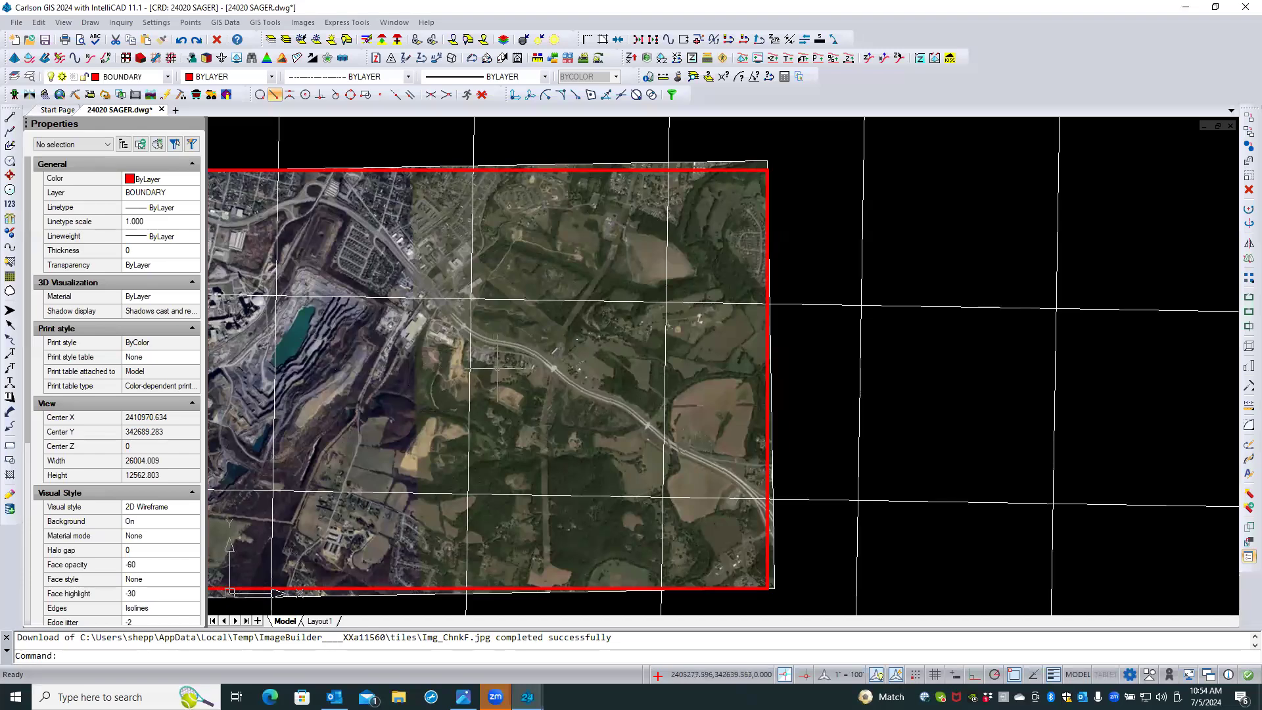
pyautogui.scroll(4, 570, 332)
pyautogui.scroll(3, 570, 332)
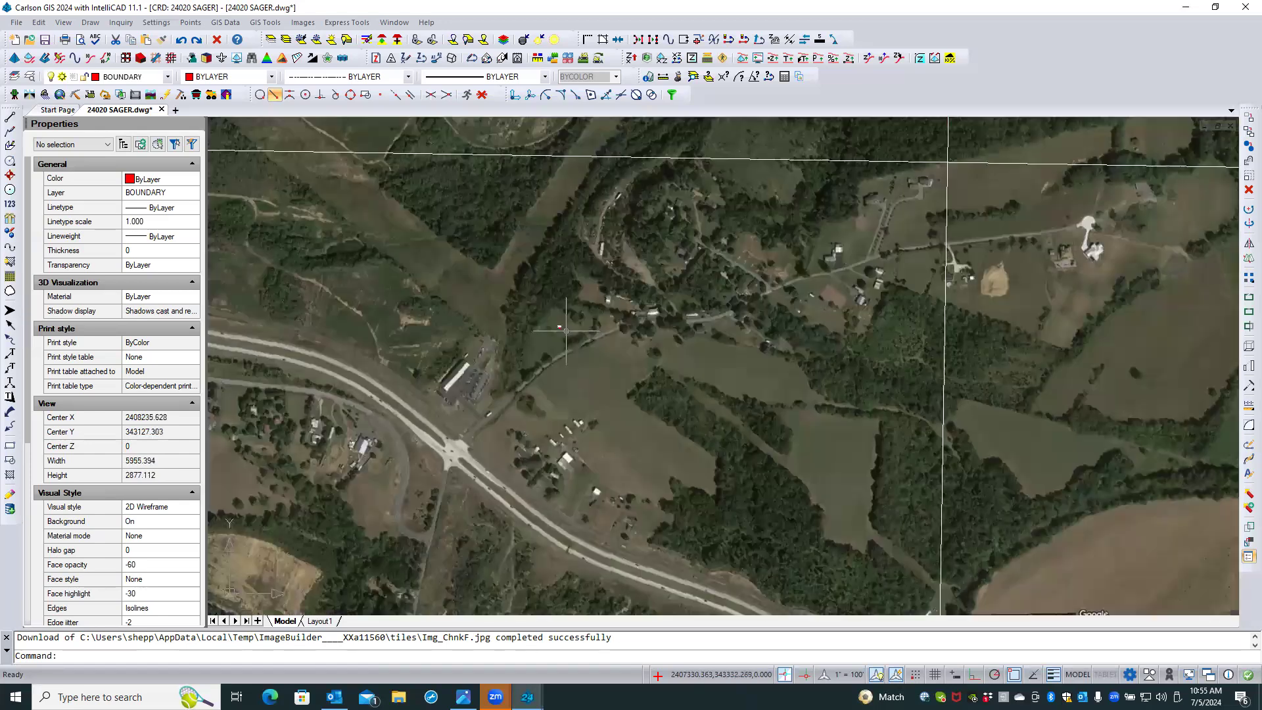
pyautogui.scroll(2, 573, 300)
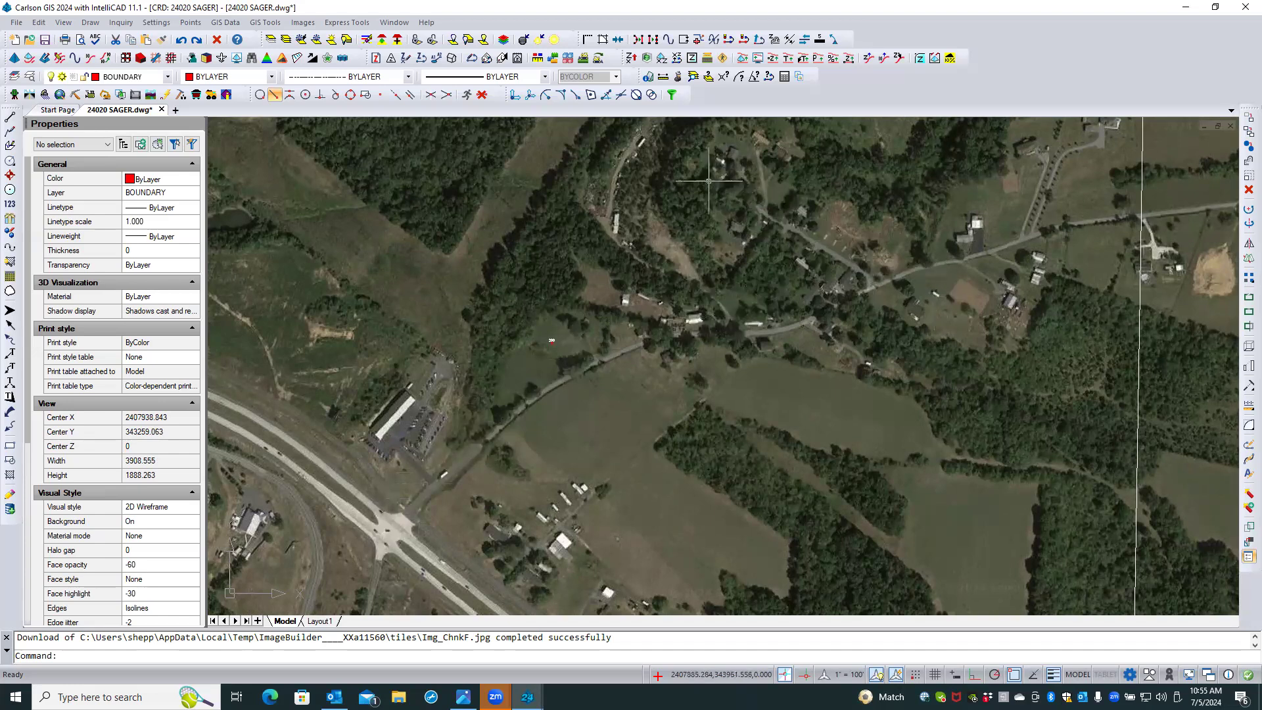
pyautogui.scroll(-2, 694, 374)
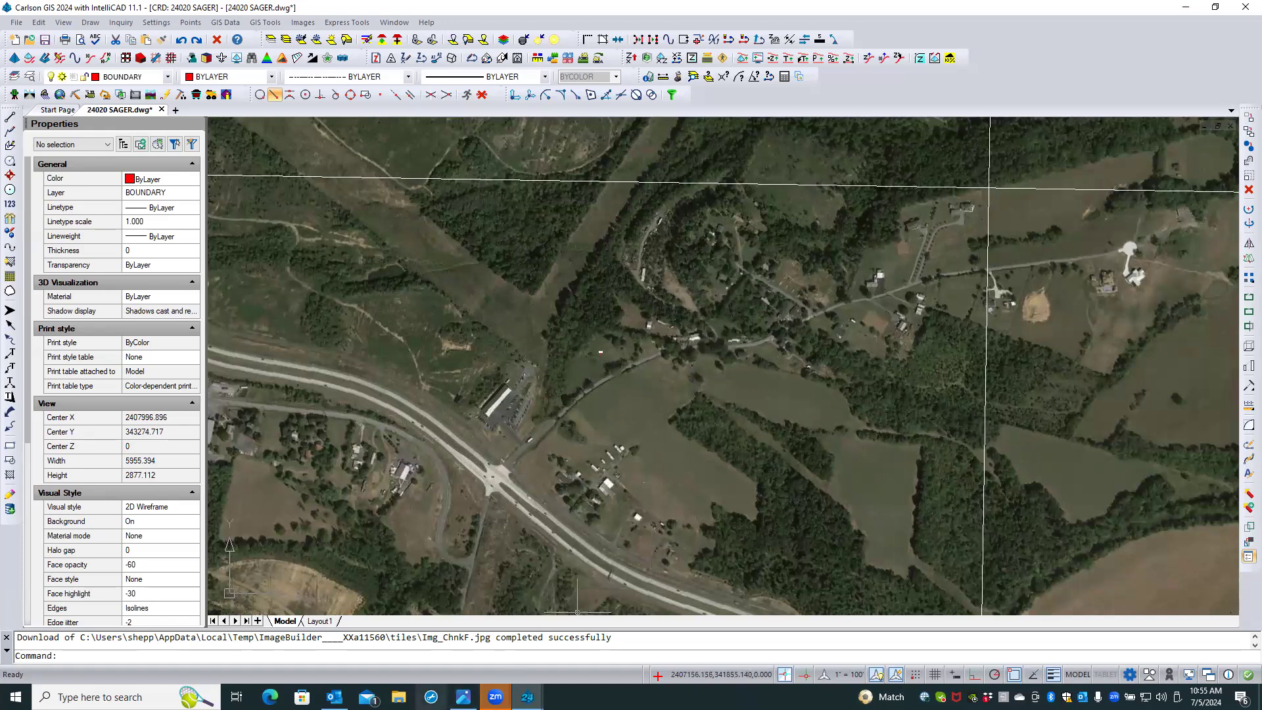
pyautogui.moveTo(464, 697)
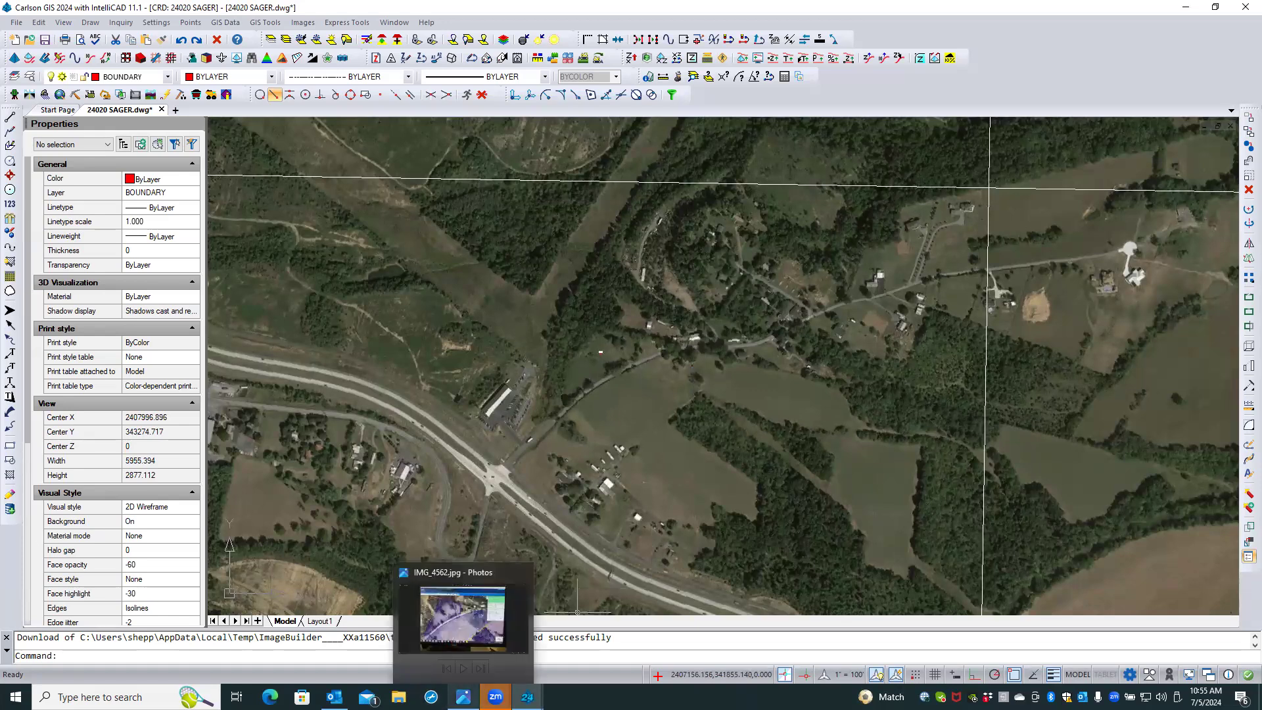
pyautogui.click(464, 697)
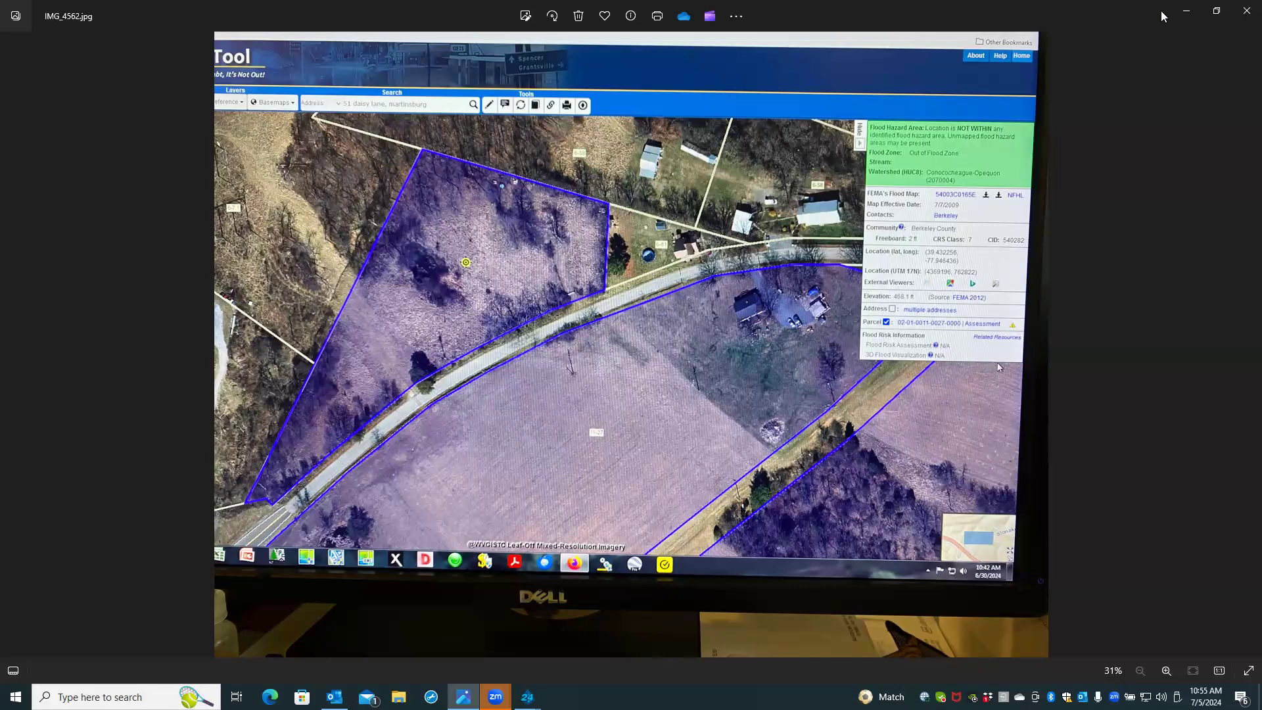
pyautogui.click(1187, 11)
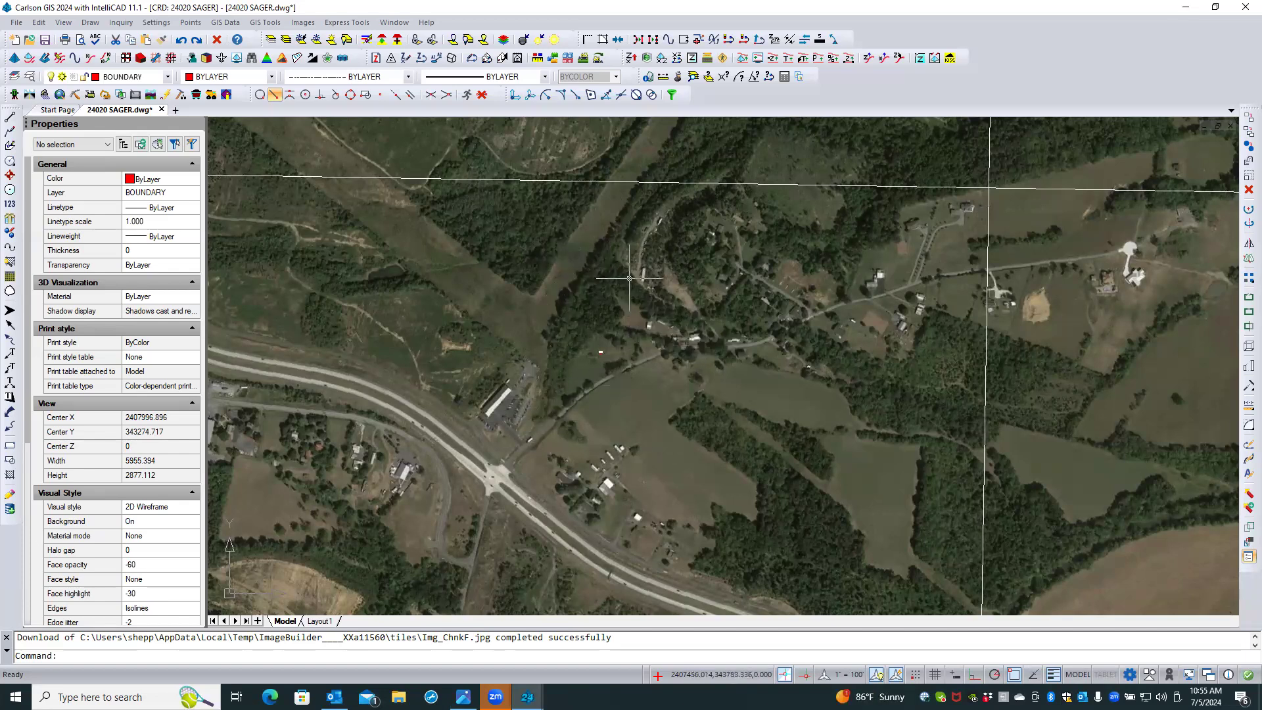
# Examine the aerial image around point 200 and its surroundings to judge a tighter extent for the site
pyautogui.scroll(-1, 629, 278)
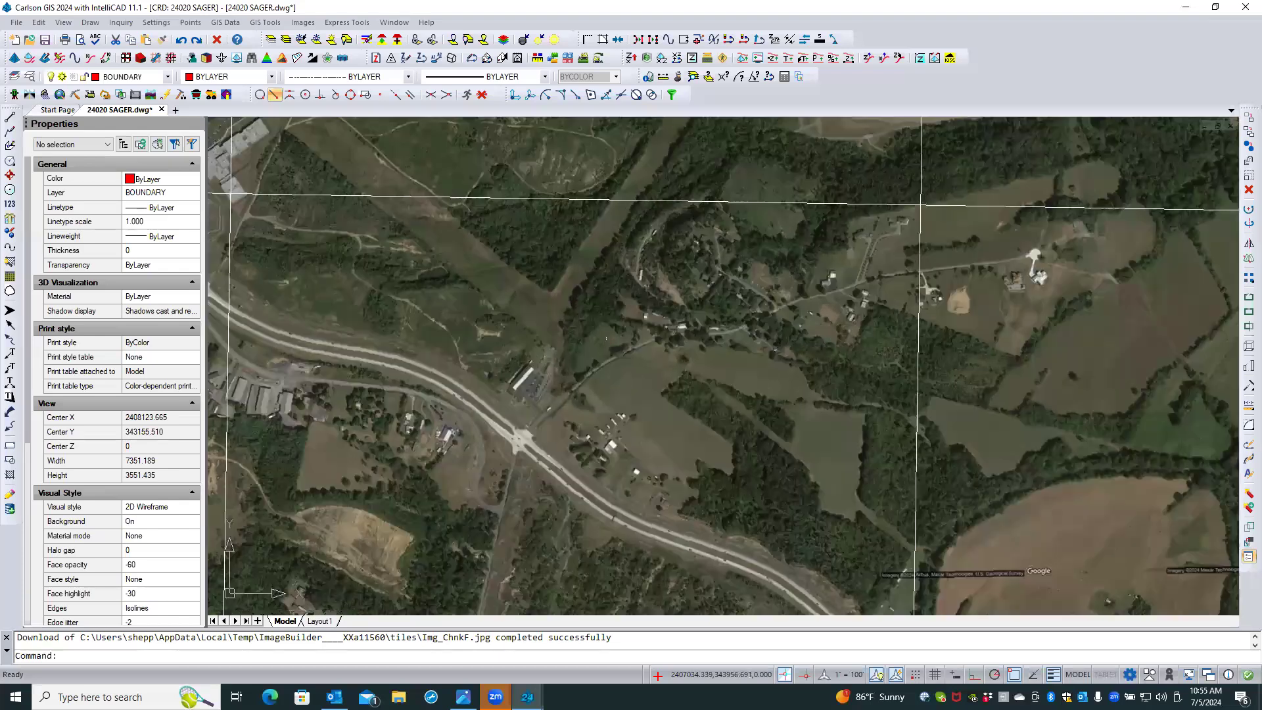
pyautogui.moveTo(573, 255); pyautogui.dragTo(574, 236, button='middle')
pyautogui.scroll(-1, 574, 236)
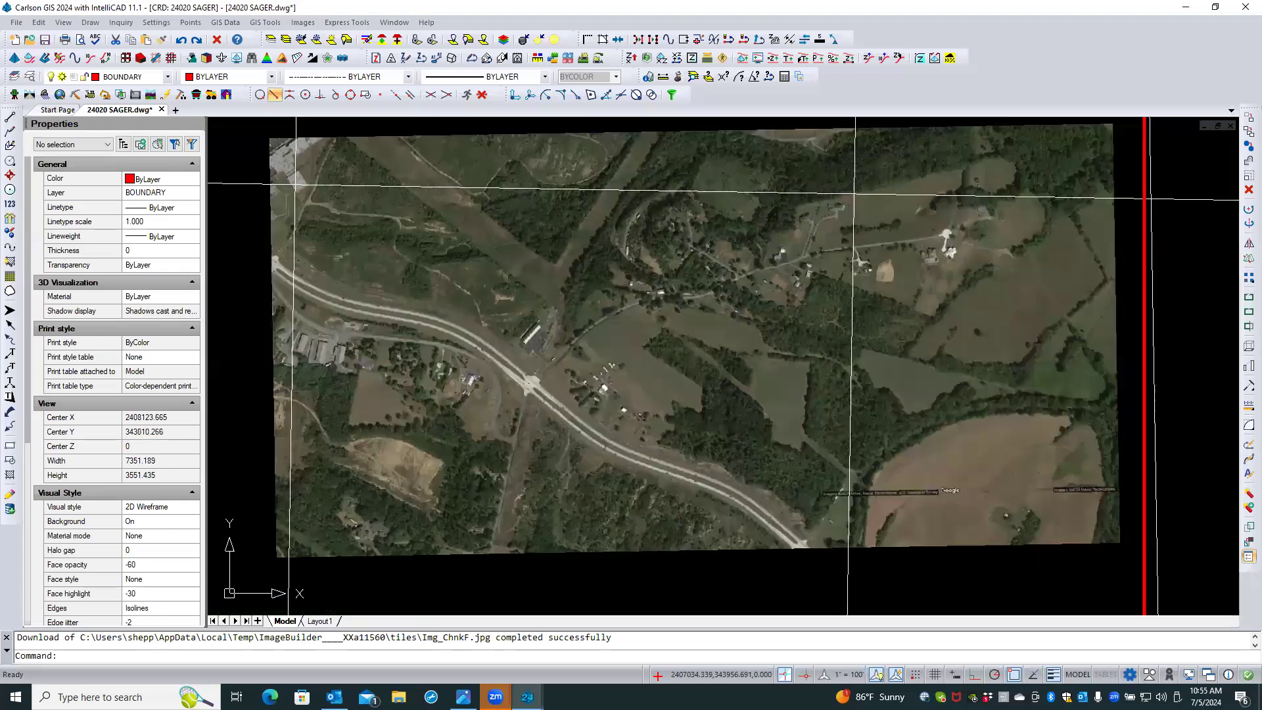
pyautogui.scroll(6, 604, 244)
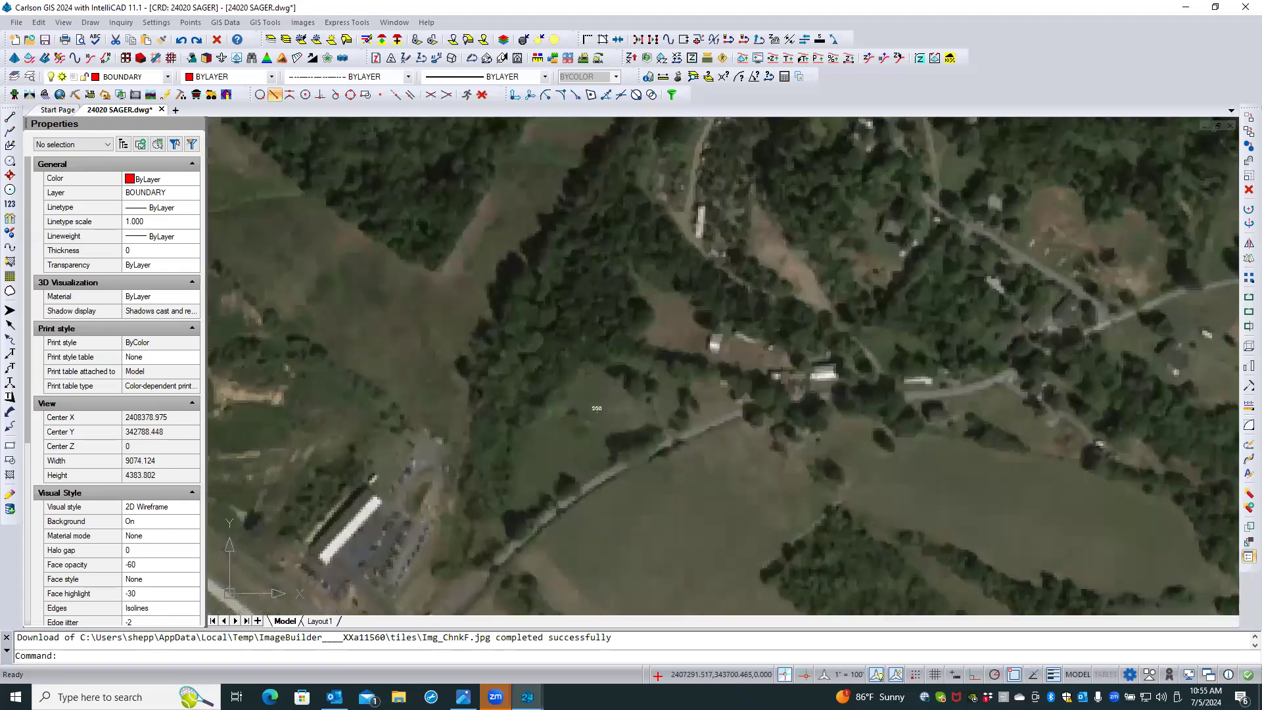
pyautogui.scroll(3, 612, 309)
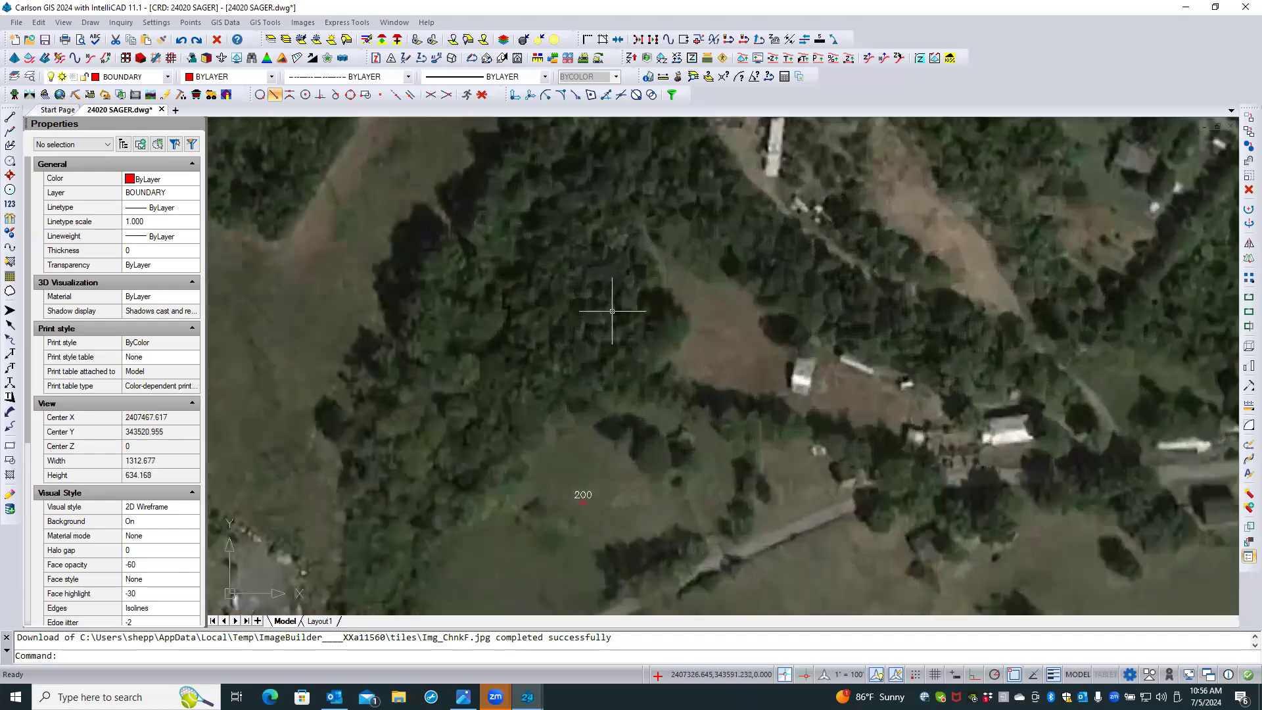
pyautogui.scroll(-5, 578, 283)
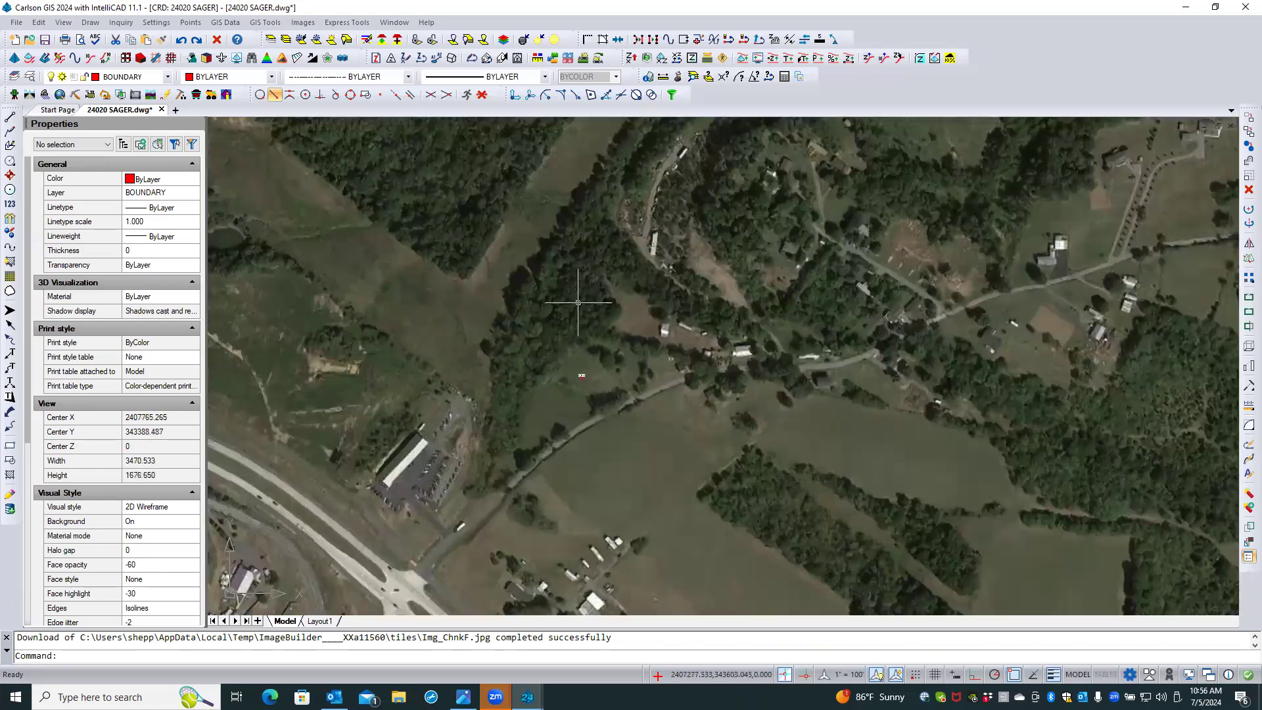
pyautogui.scroll(-3, 565, 283)
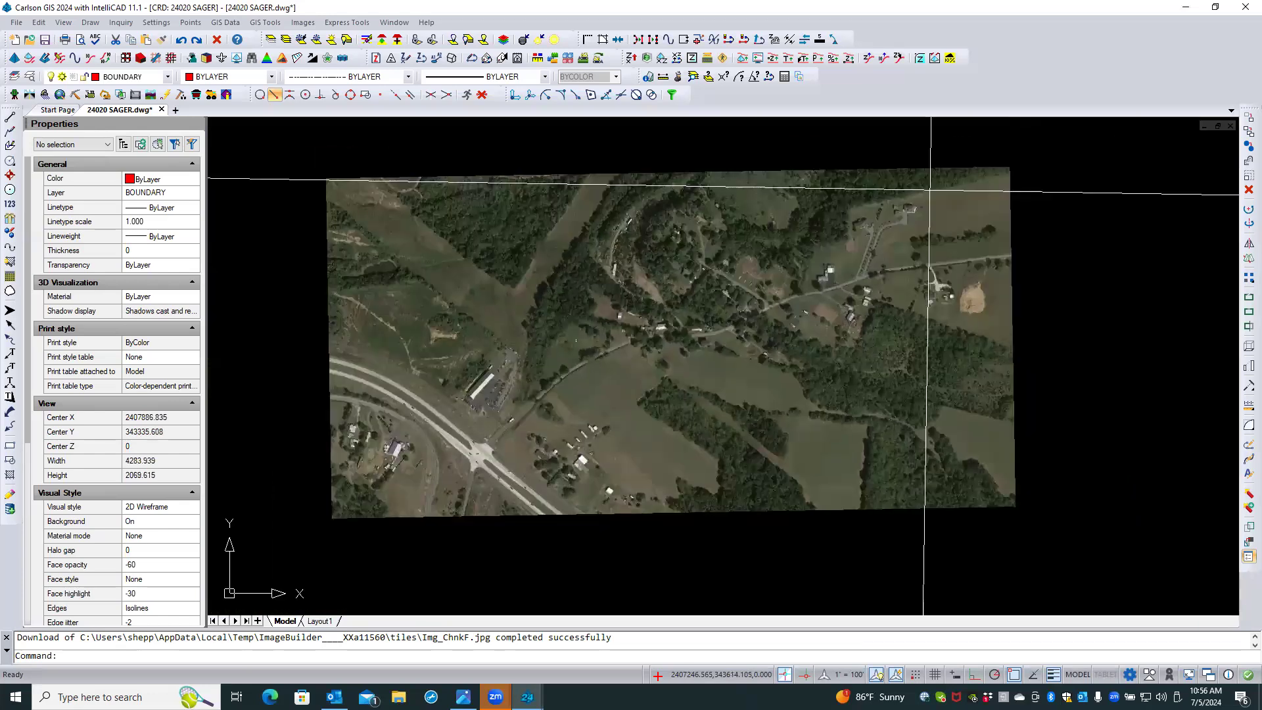
pyautogui.scroll(-2, 570, 294)
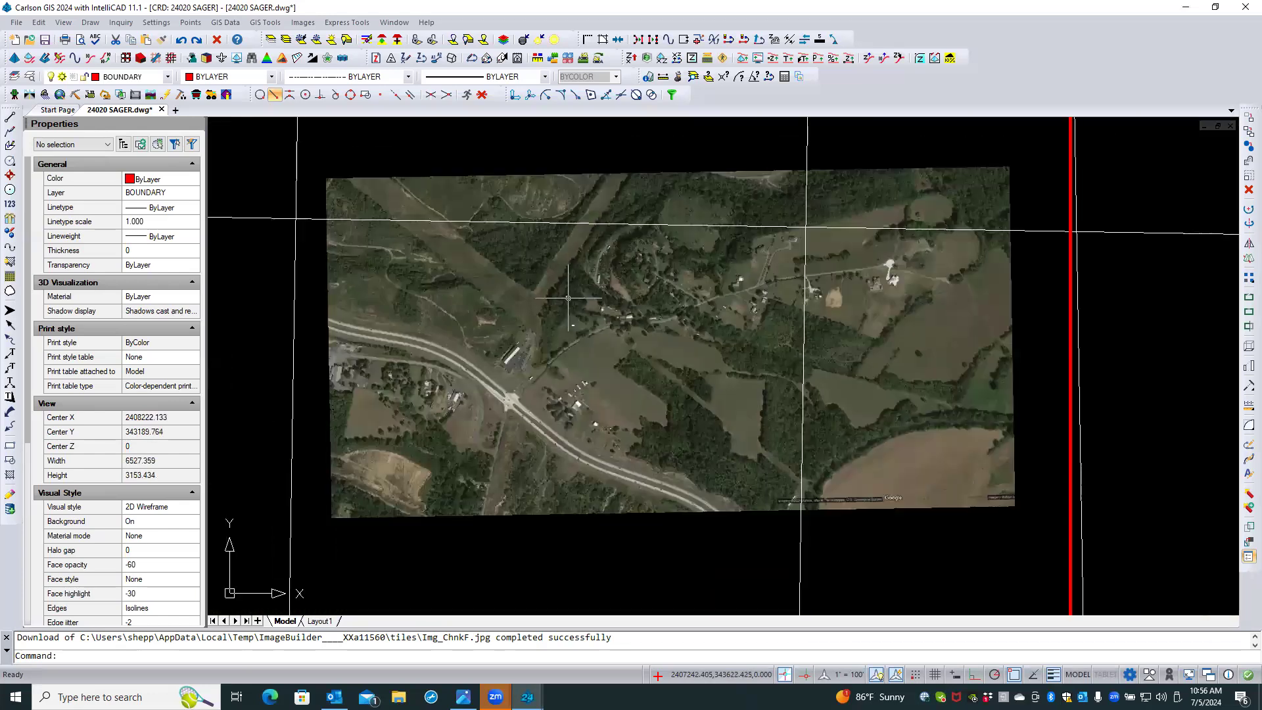
pyautogui.moveTo(575, 289); pyautogui.dragTo(584, 253, button='middle')
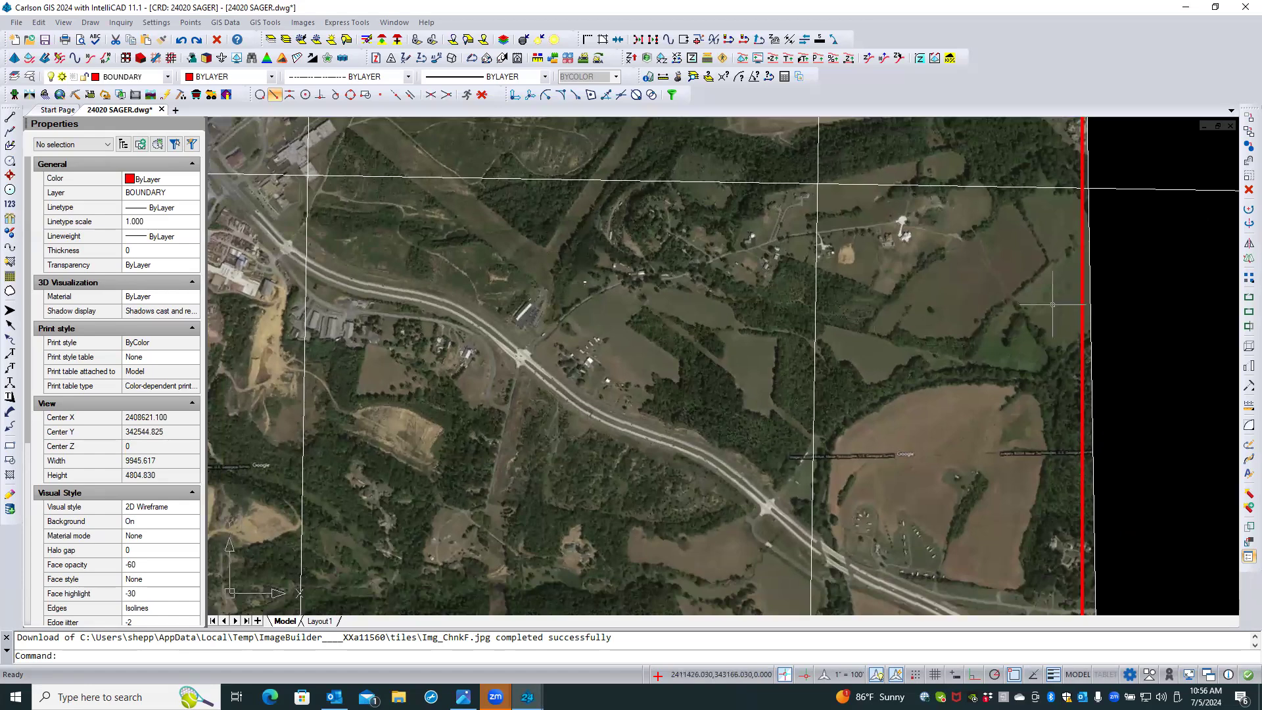
# Draw a smaller rectangle around the site and point 200, about 2358 by 1616 units, on the BOUNDARY layer
pyautogui.click(1090, 303)
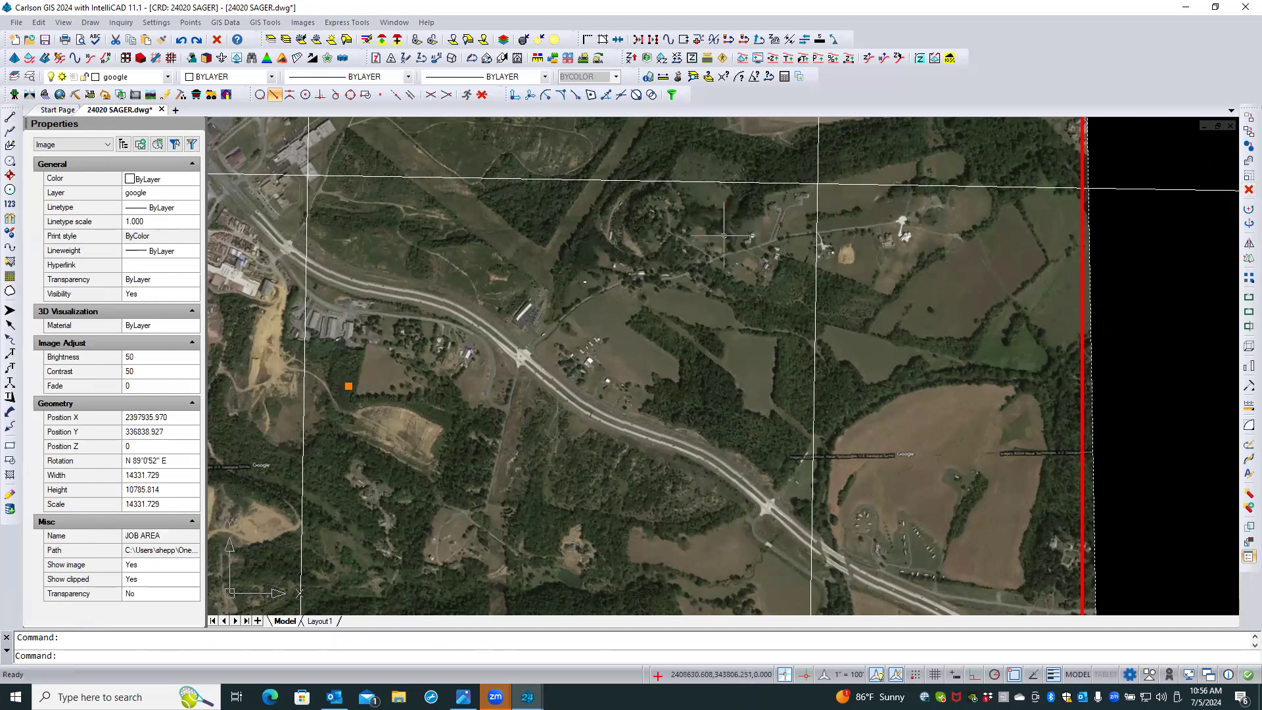
pyautogui.press('Escape')
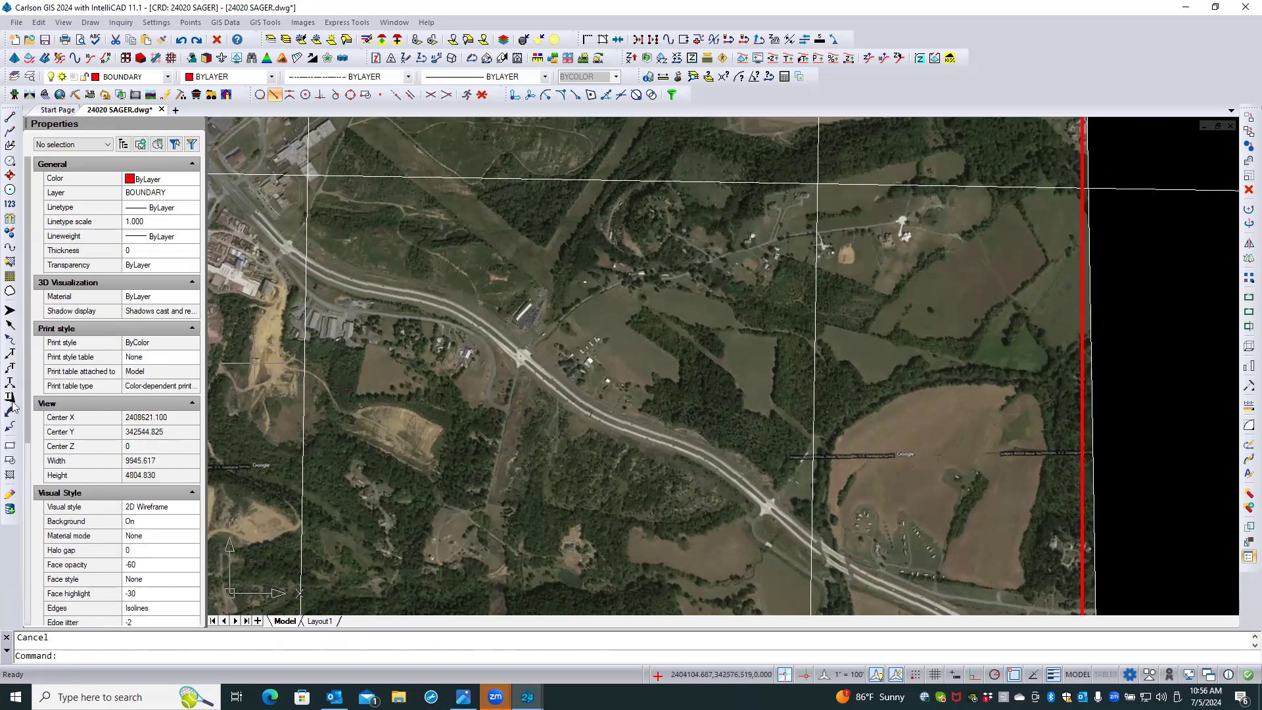
pyautogui.click(10, 446)
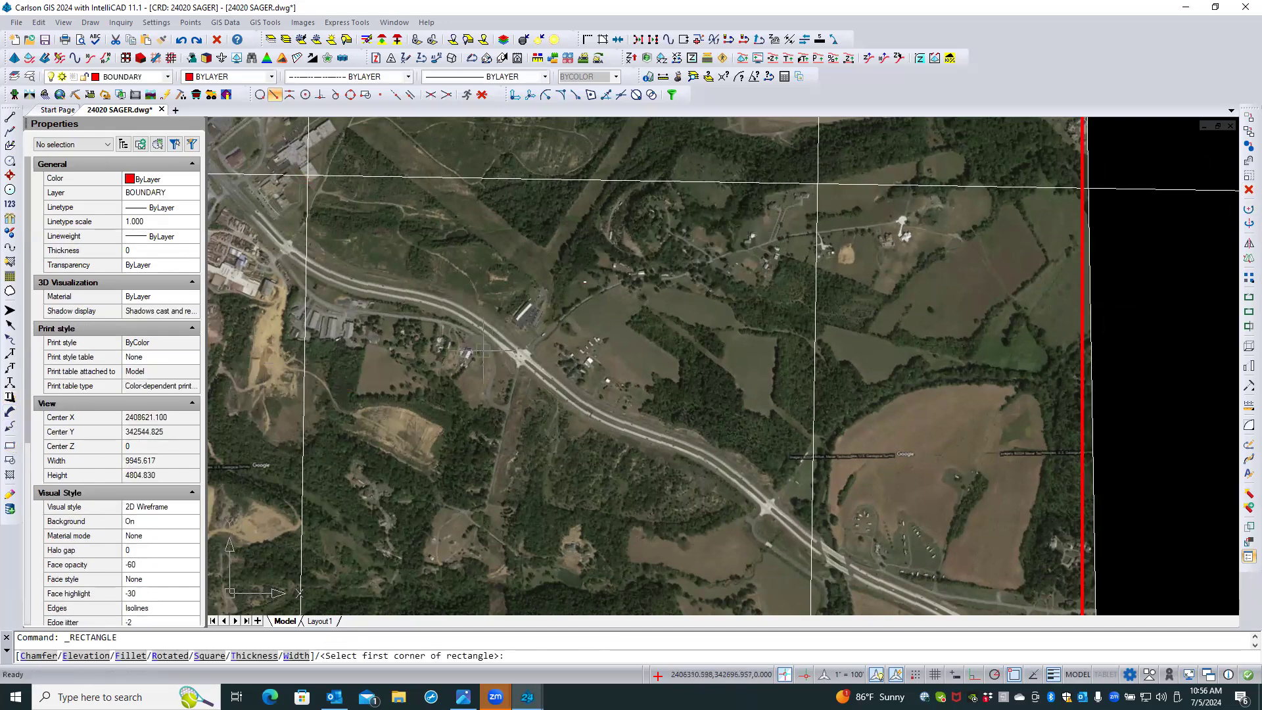
pyautogui.click(469, 372)
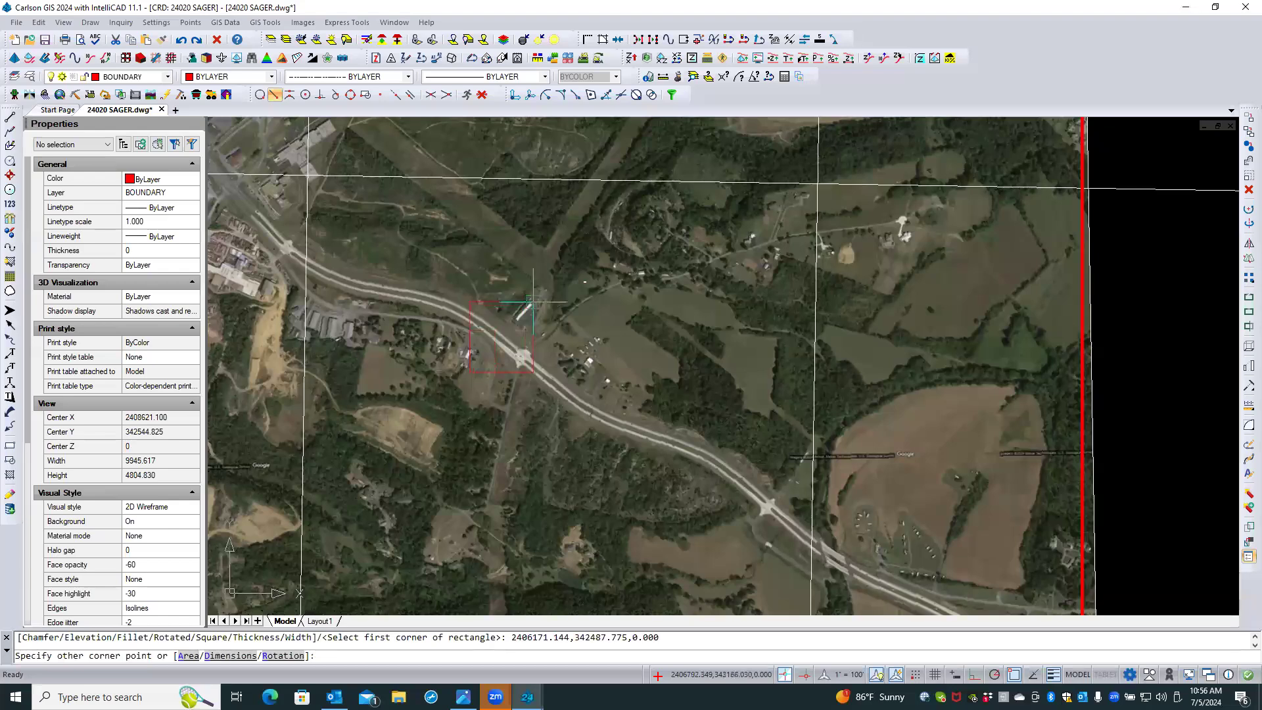
pyautogui.click(713, 205)
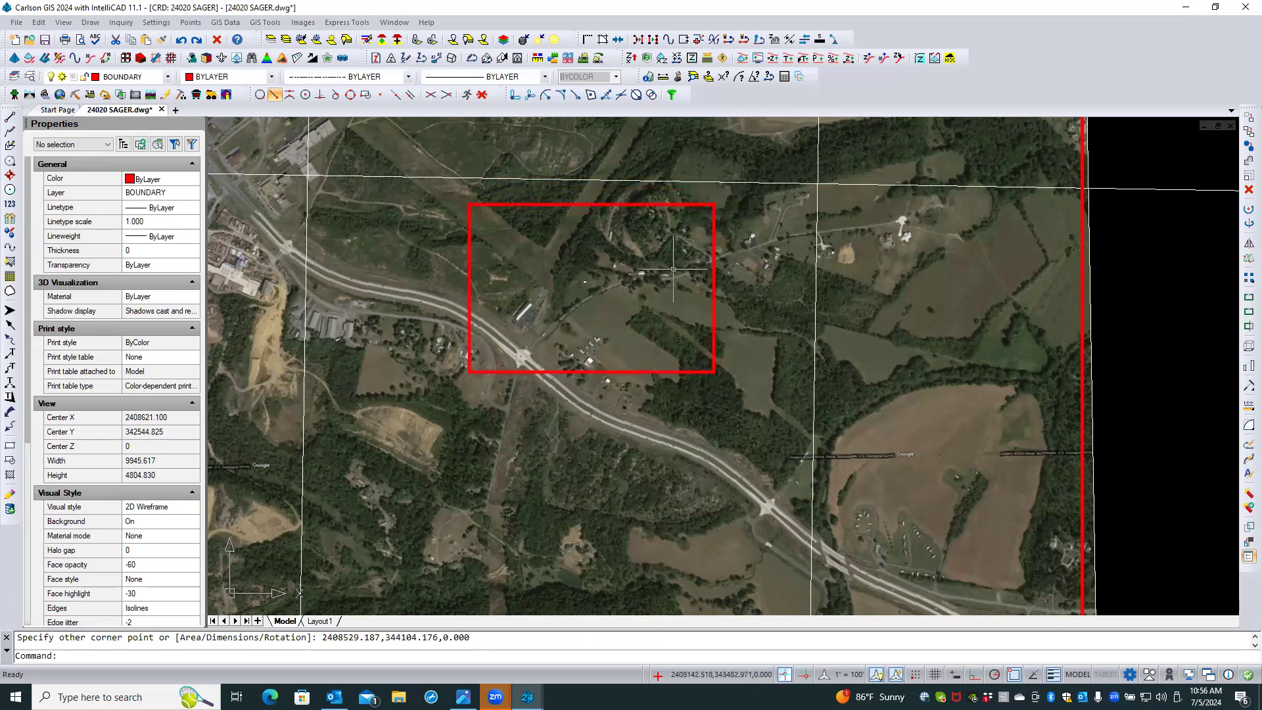
# Delete the Google image together with the large red rectangle, and remove the JOB AREA image reference from the drawing's xrefs
pyautogui.click(1118, 292)
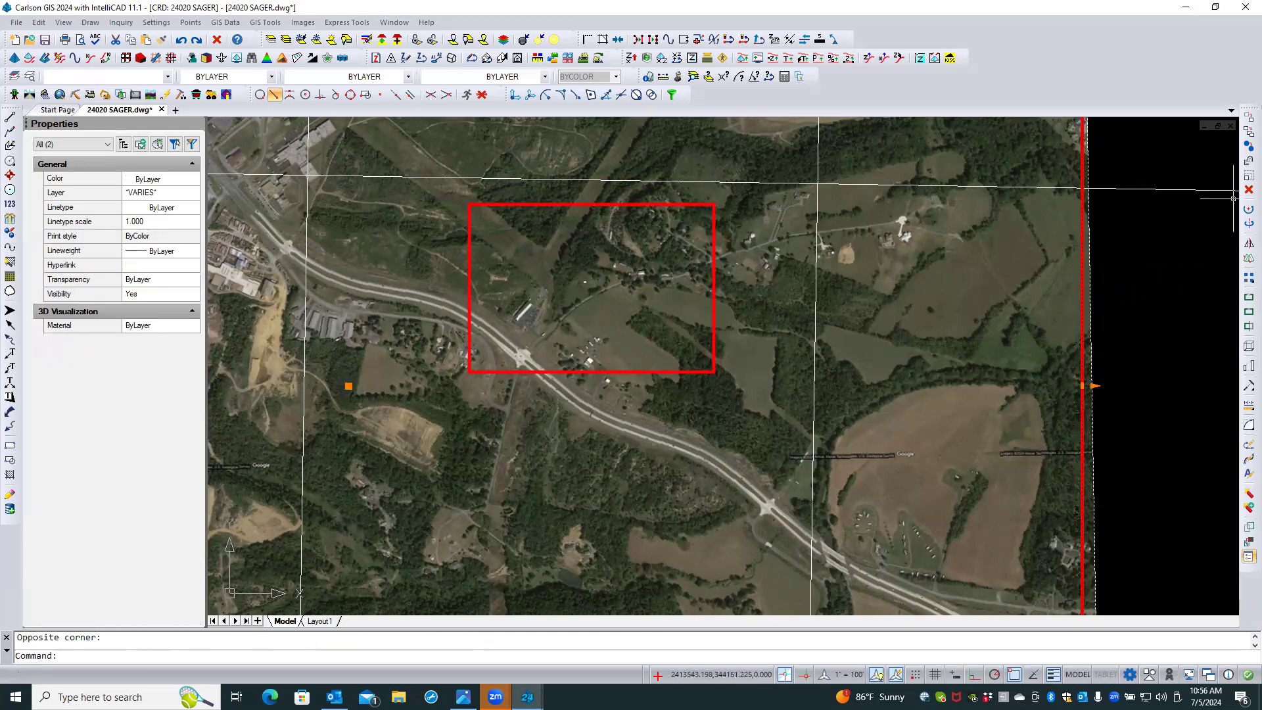
pyautogui.press('Delete')
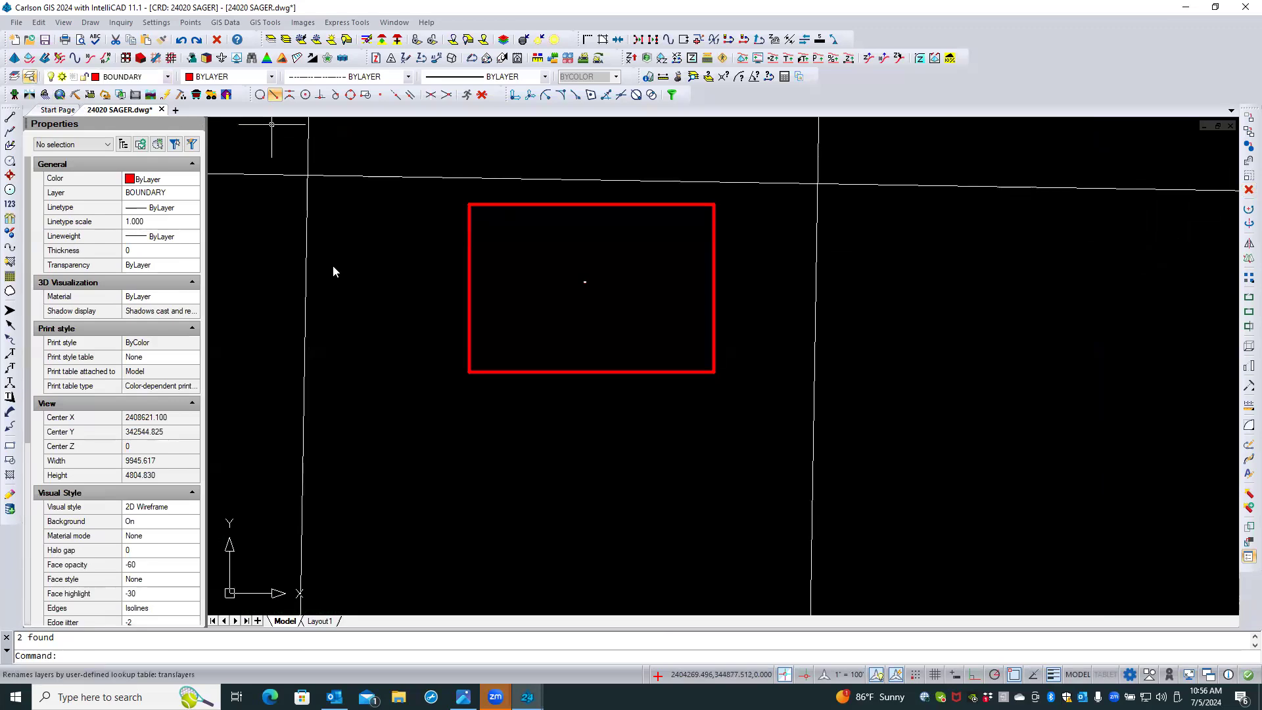
pyautogui.write('la')
pyautogui.press('Return')
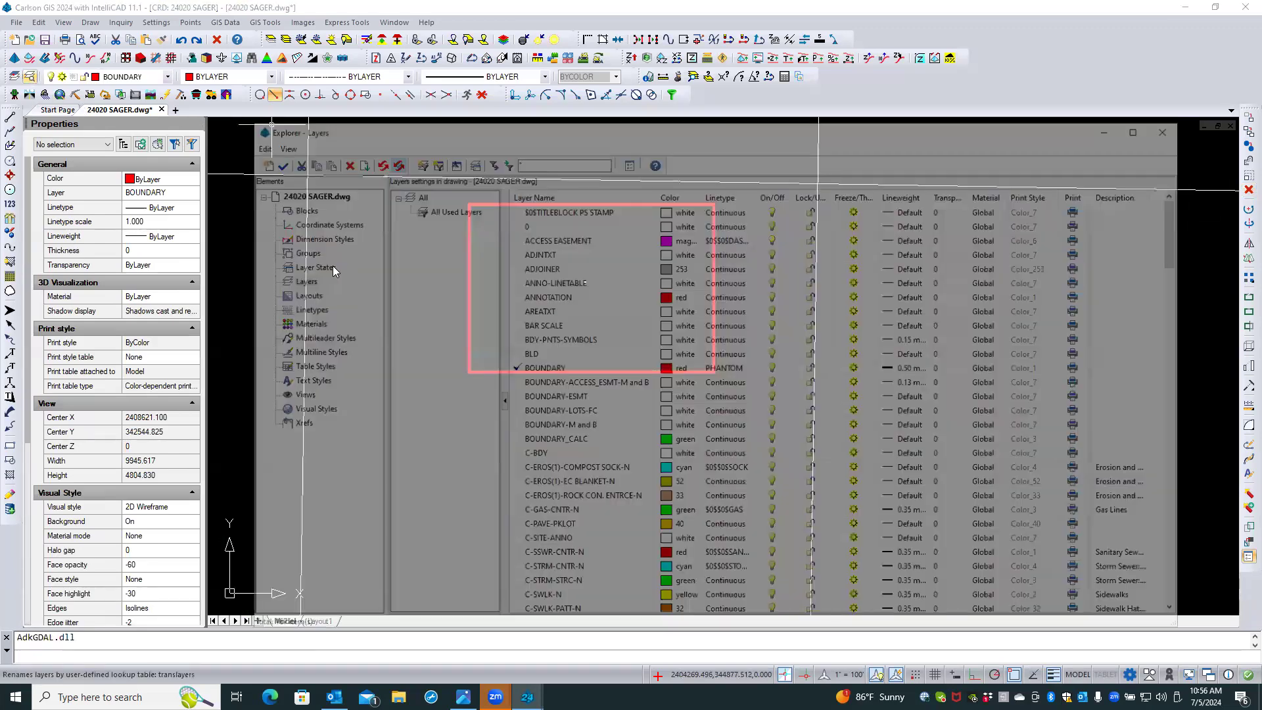
pyautogui.click(295, 424)
pyautogui.click(402, 209)
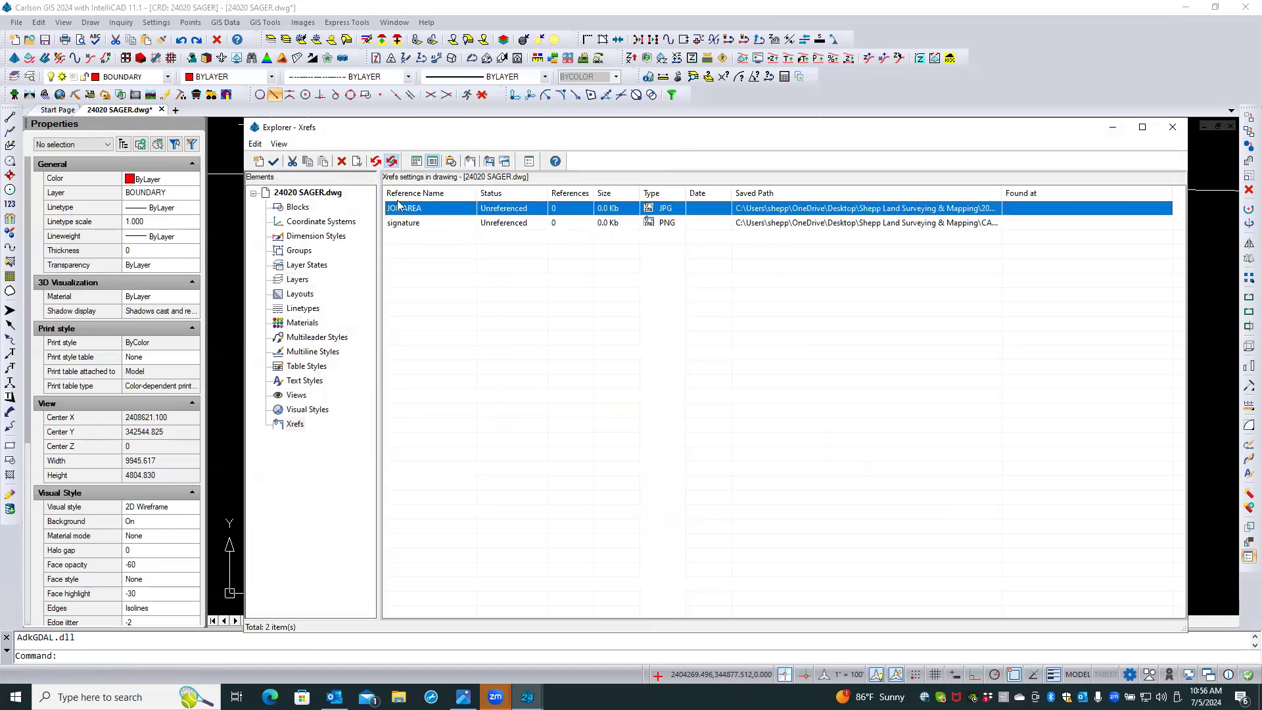
pyautogui.click(342, 162)
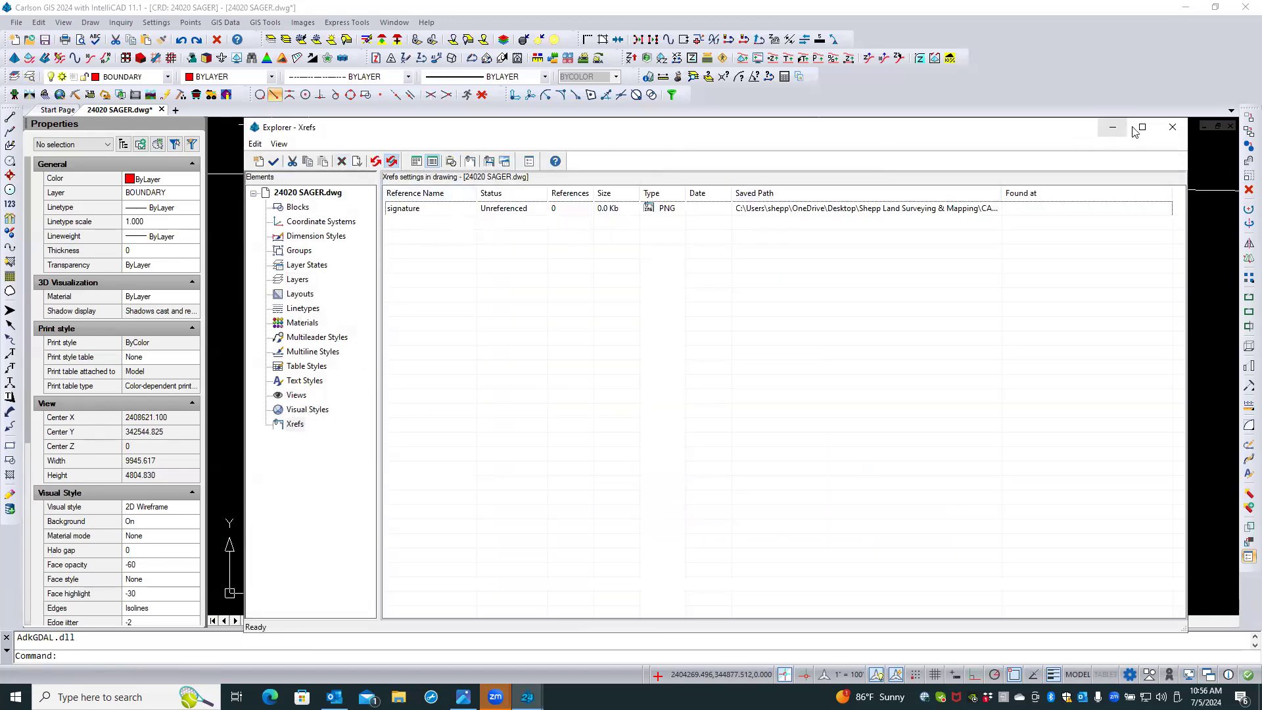
pyautogui.click(1173, 126)
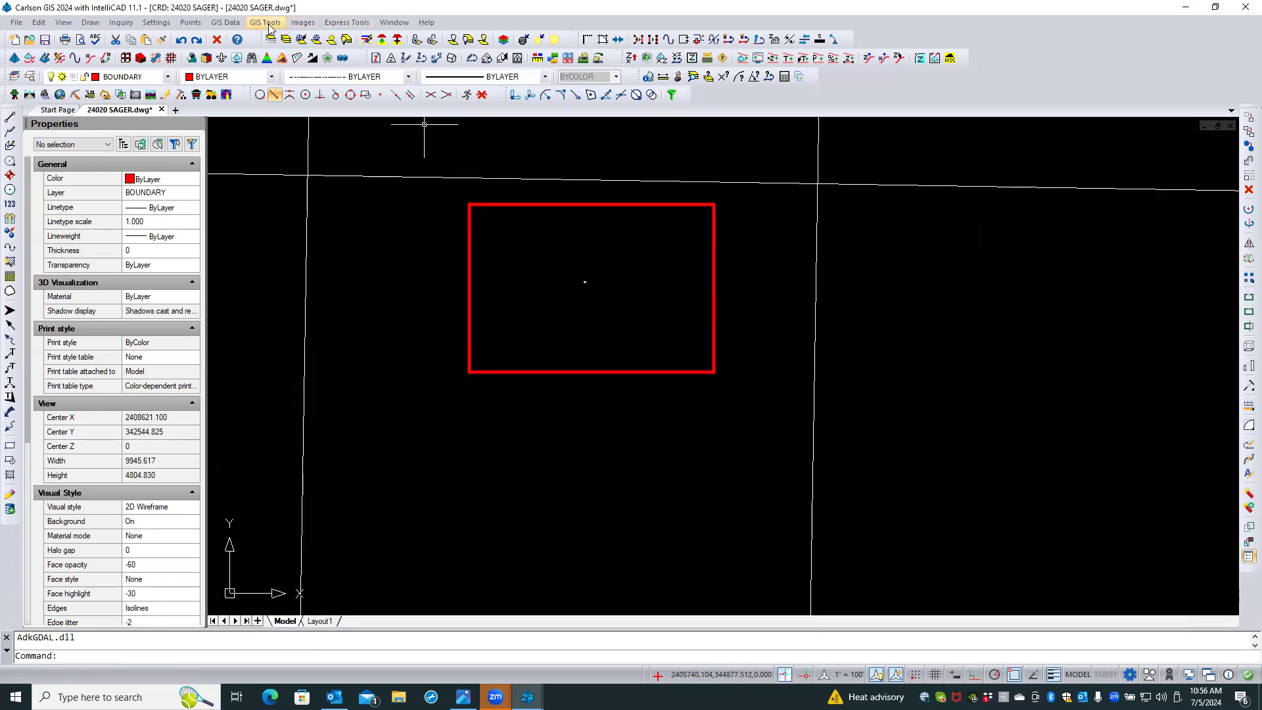
# Start placing a Google Earth image and name its output file JOB AREA SMALLER.jpg in the 24020 sager Carlson folder
pyautogui.click(303, 22)
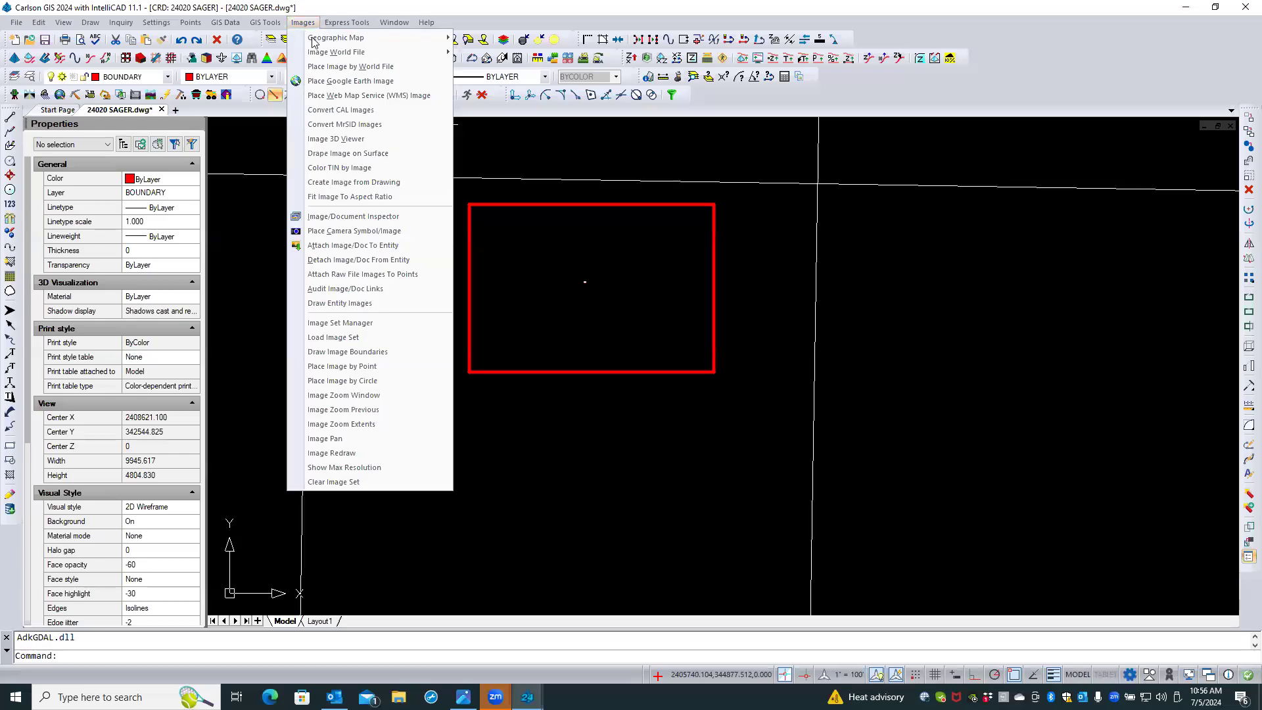
pyautogui.click(325, 81)
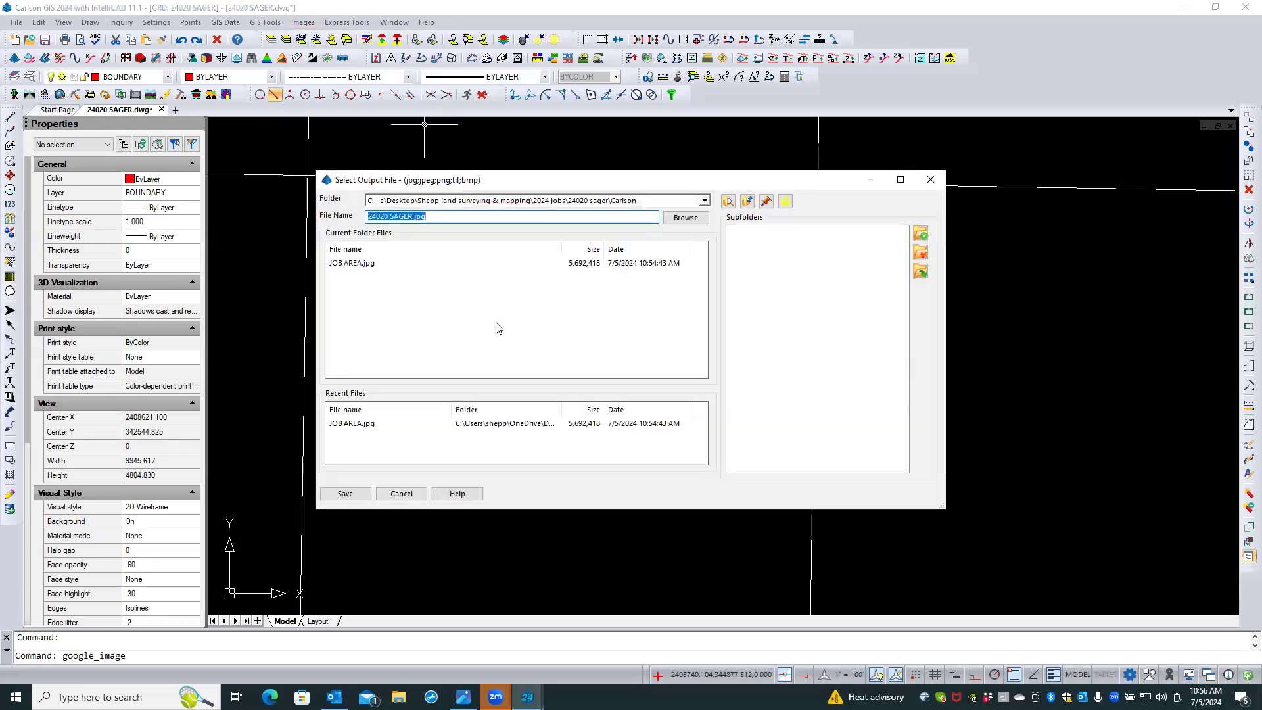
pyautogui.click(356, 264)
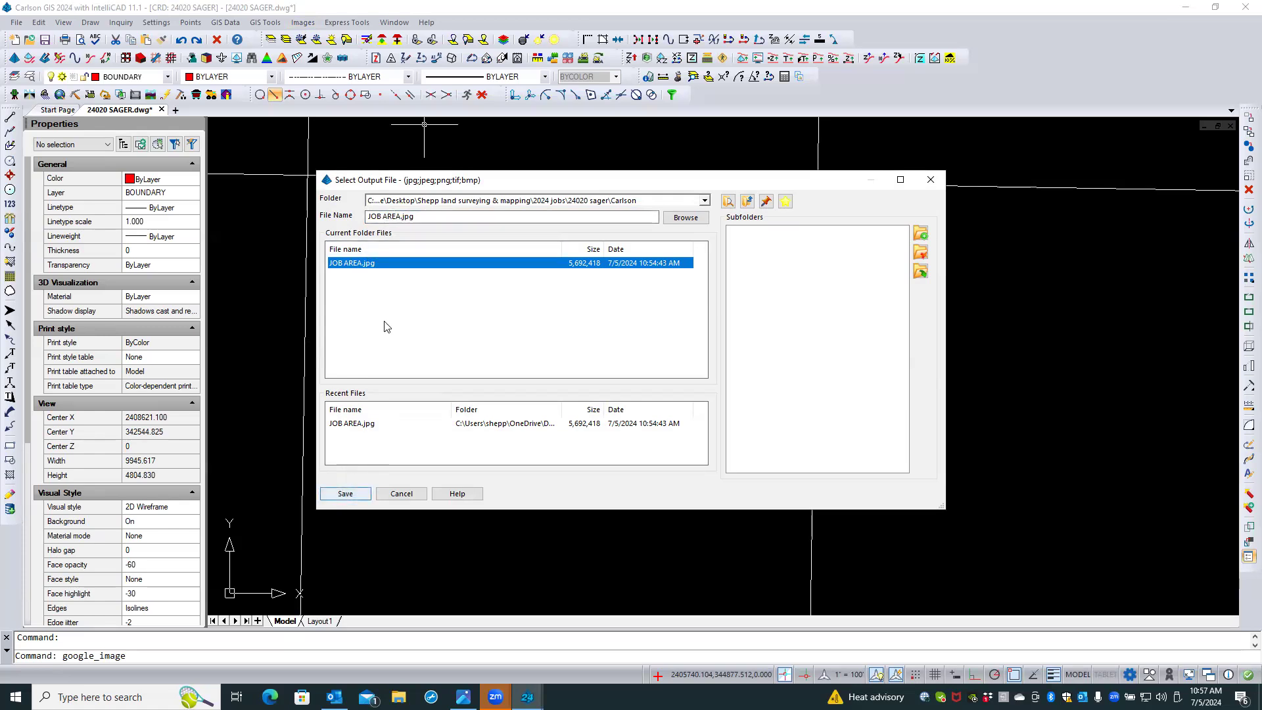
pyautogui.click(395, 217)
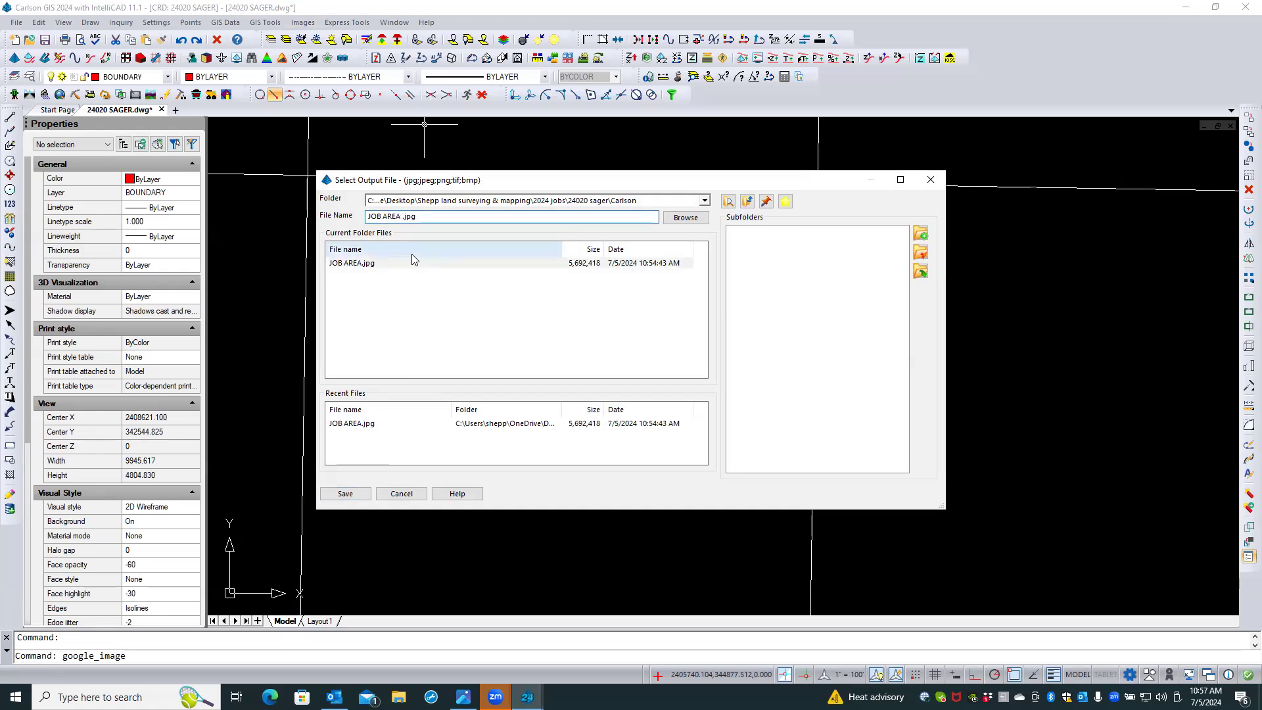
pyautogui.write('SMA')
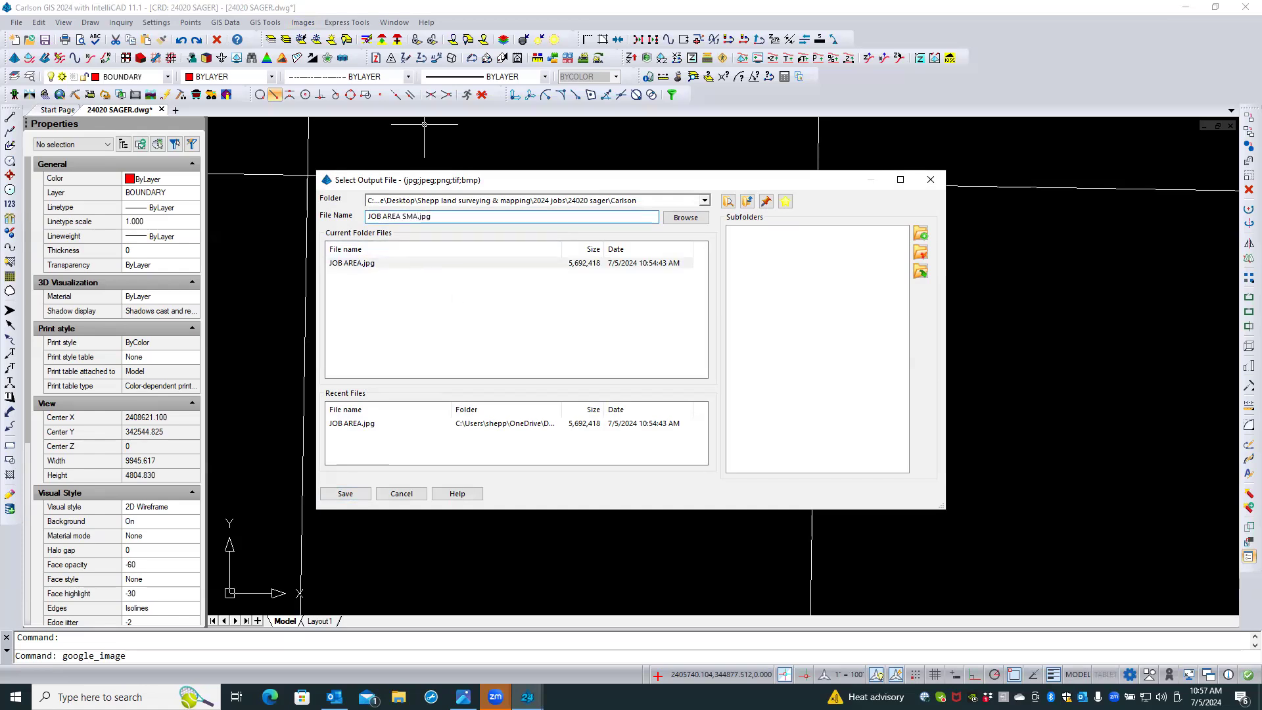
pyautogui.write('LLER')
pyautogui.click(346, 493)
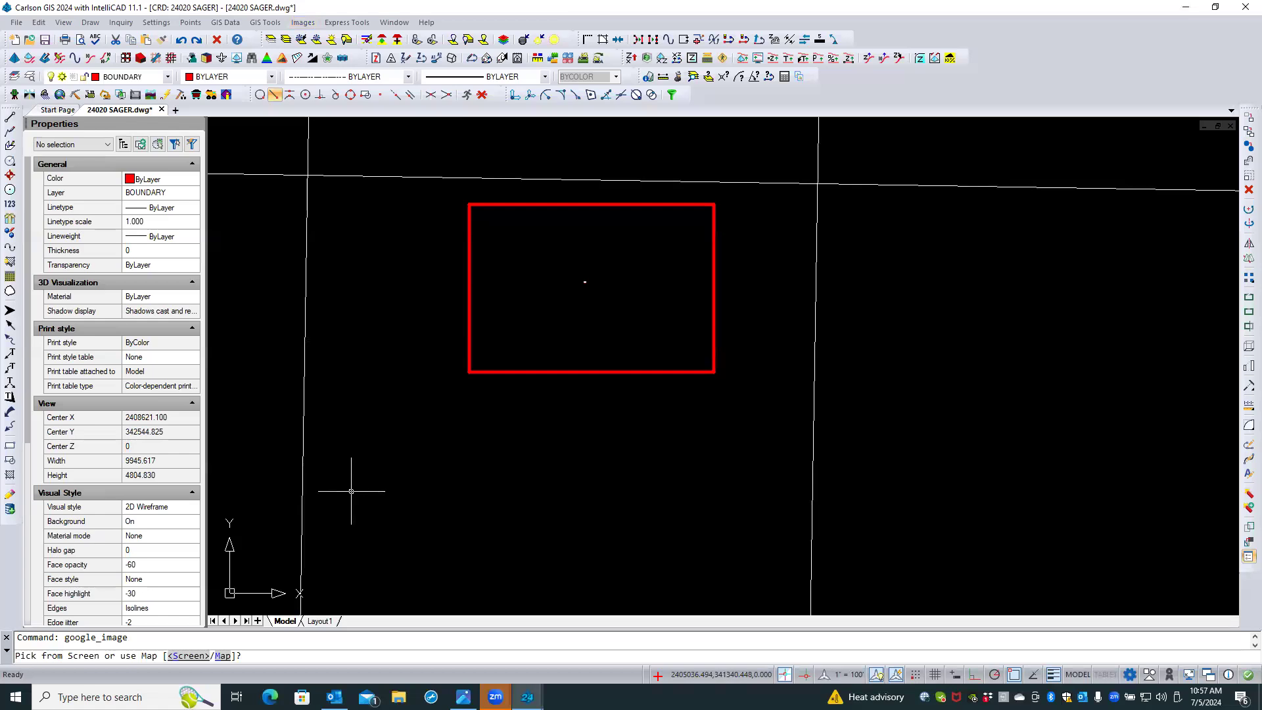
# Place the aerial image at Medium resolution on the google layer, bounded from the screen by opposite corners of the red rectangle
pyautogui.write('S')
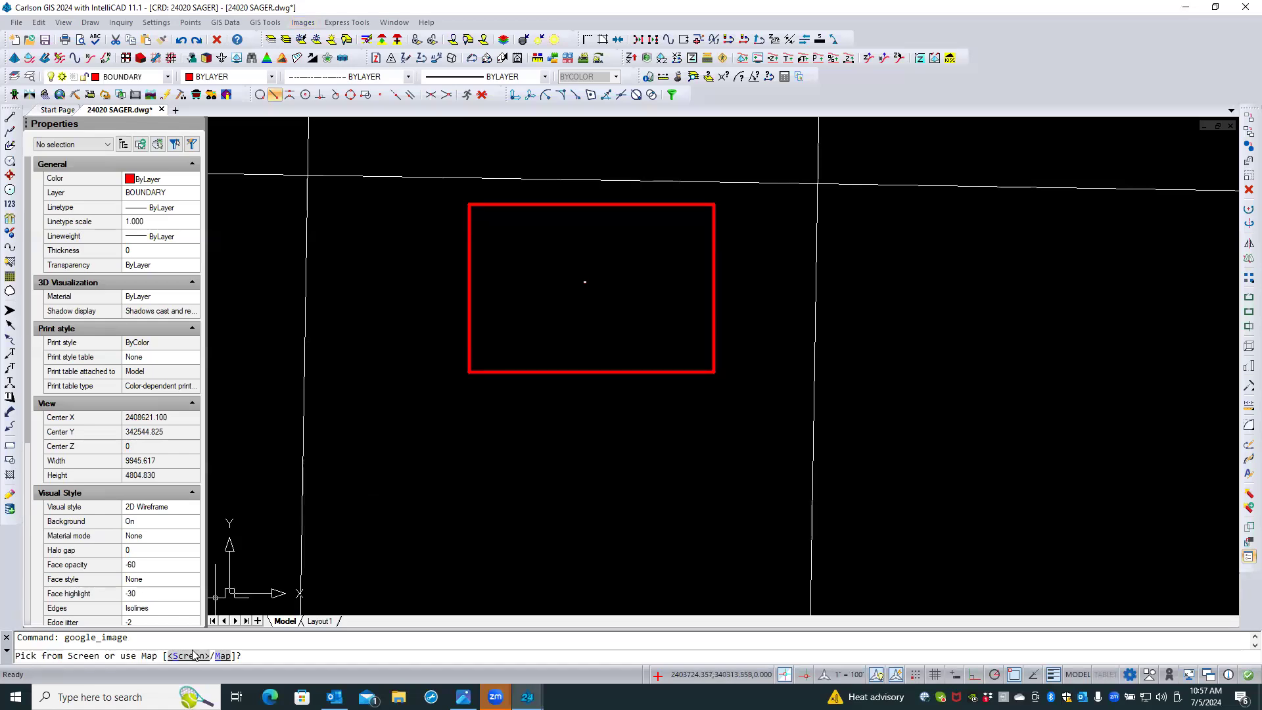
pyautogui.press('Return')
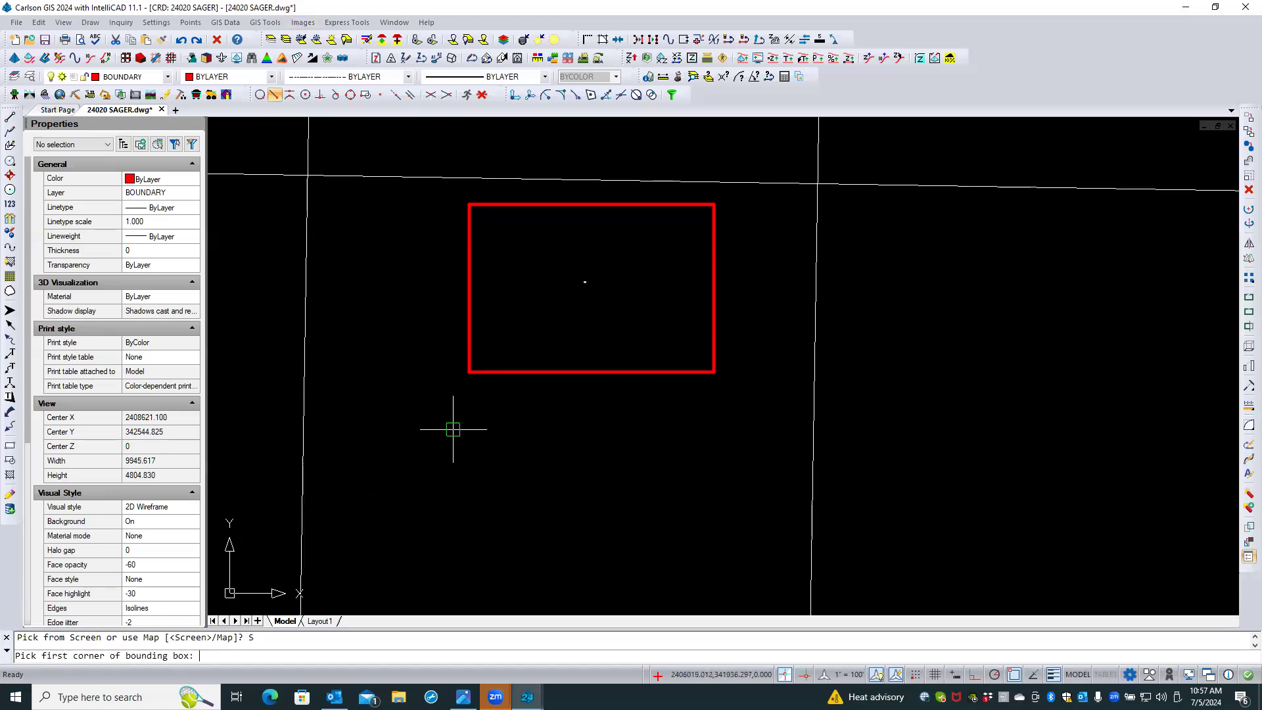
pyautogui.click(469, 372)
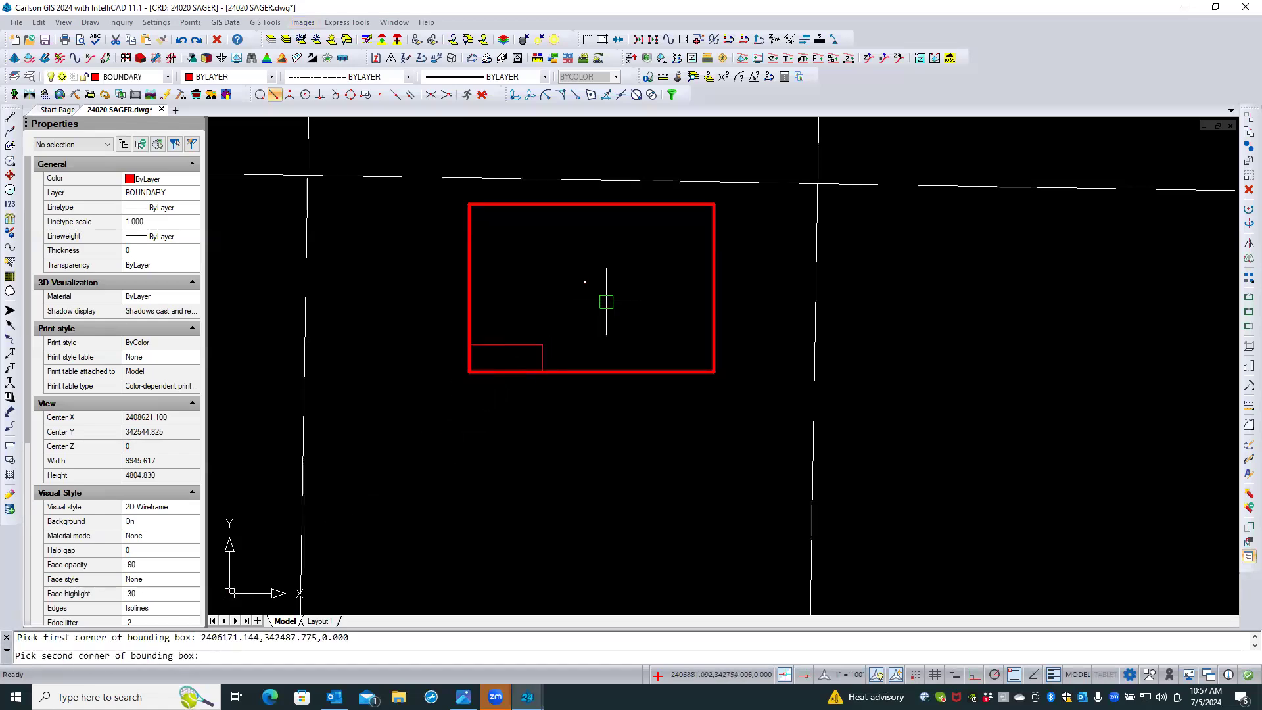
pyautogui.click(711, 222)
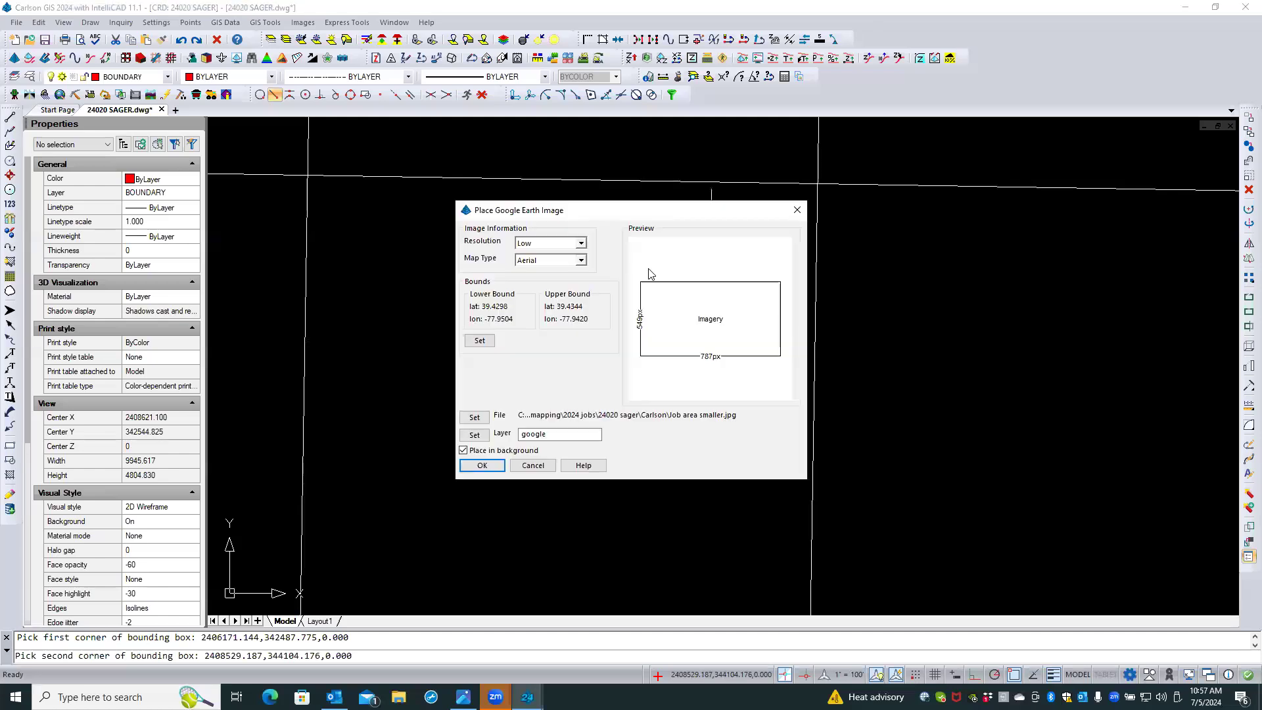
pyautogui.click(579, 244)
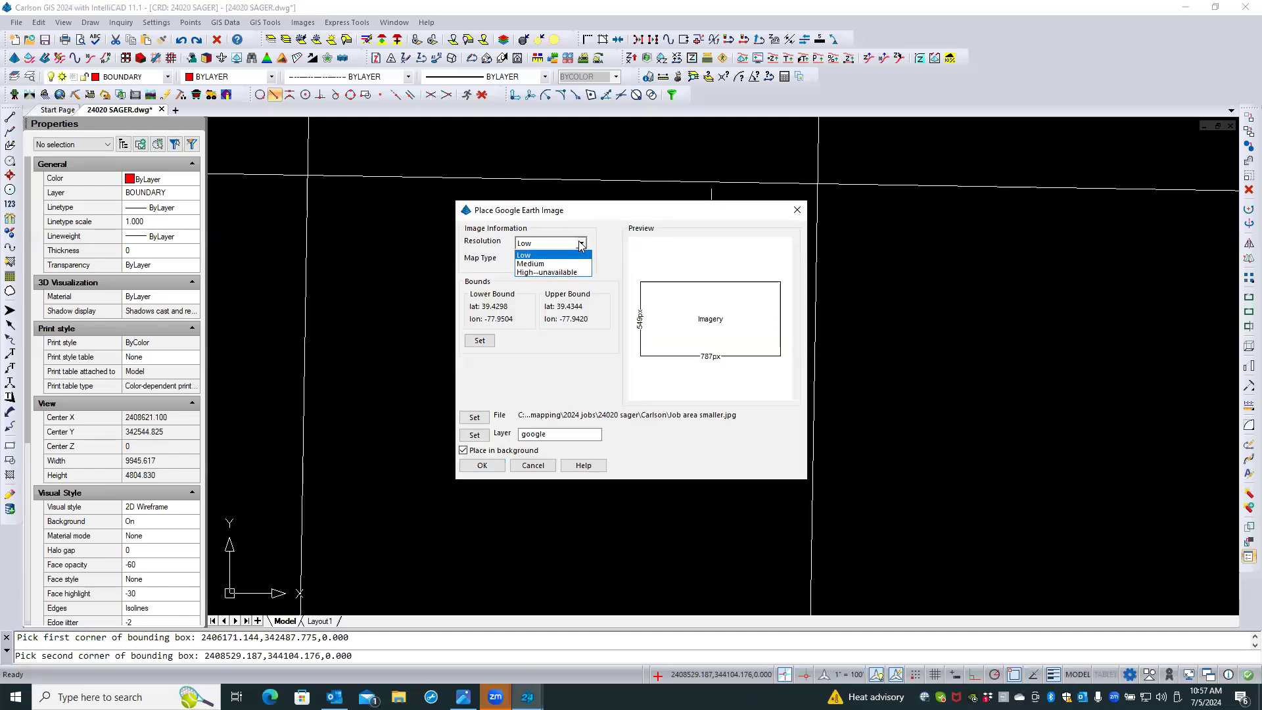
pyautogui.click(542, 264)
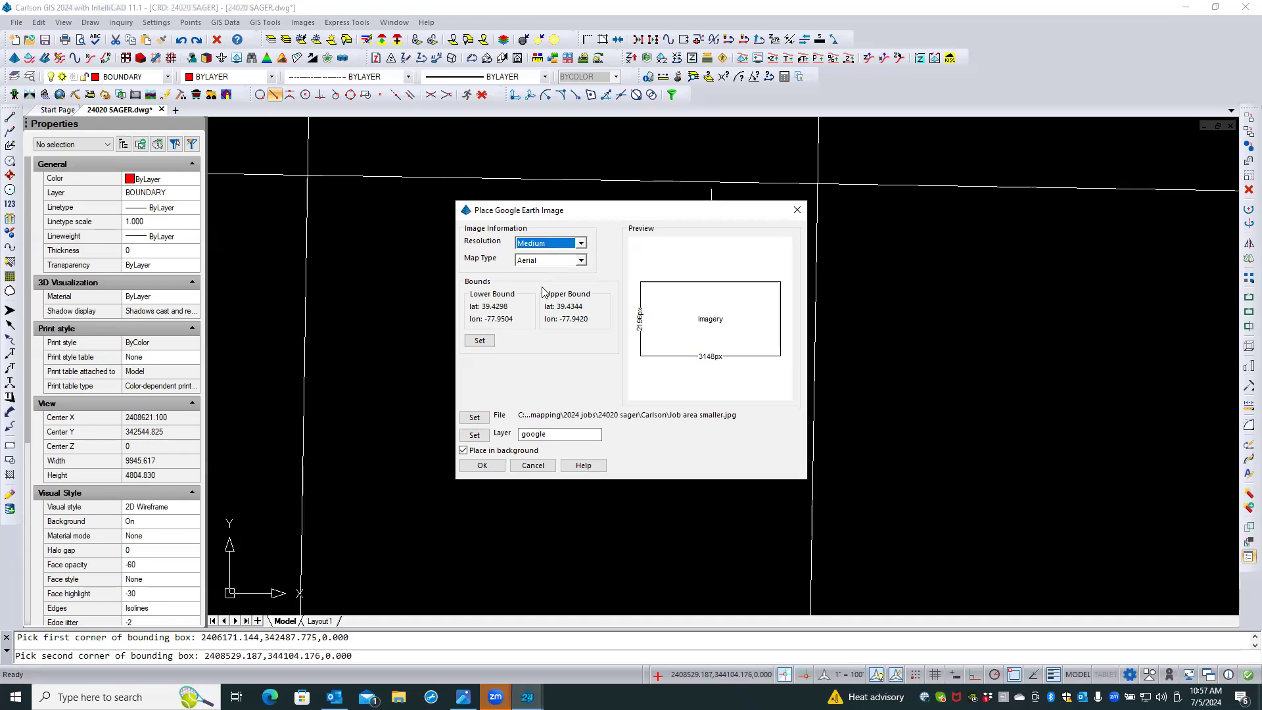
pyautogui.click(494, 465)
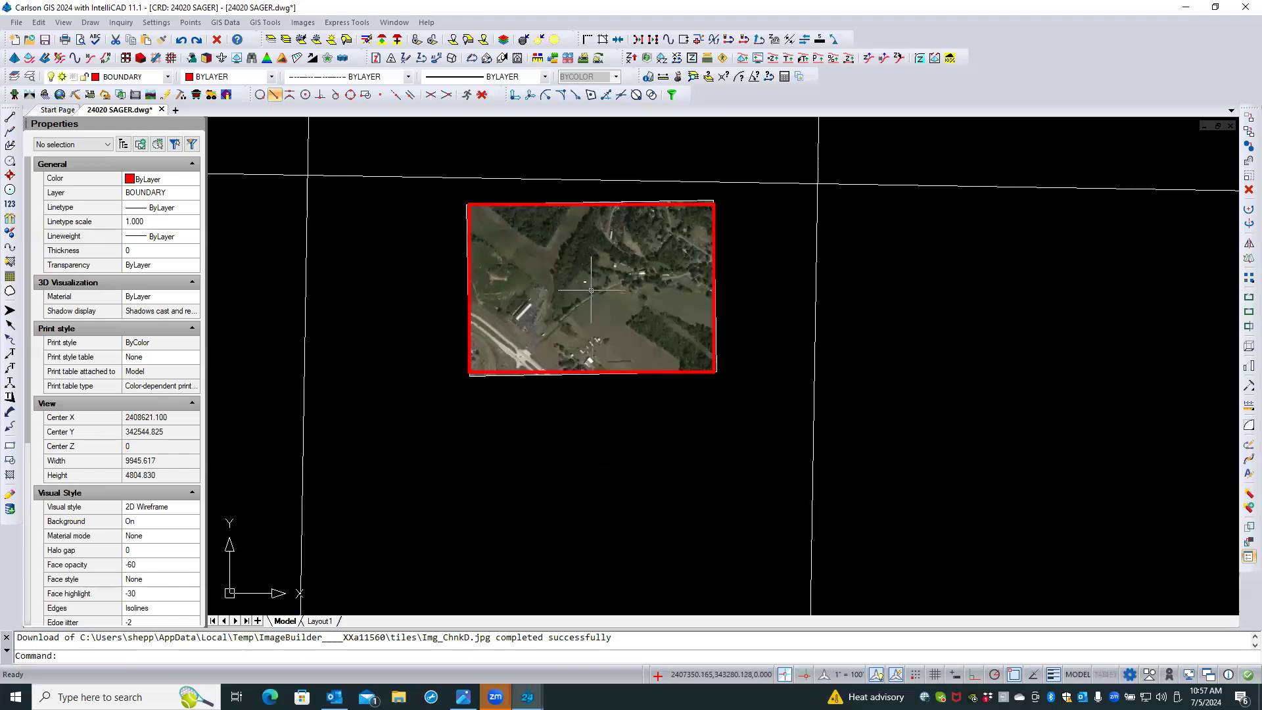
# Examine the placed aerial image's detail around point 200 and its coverage of the site
pyautogui.scroll(2, 591, 290)
pyautogui.scroll(3, 591, 290)
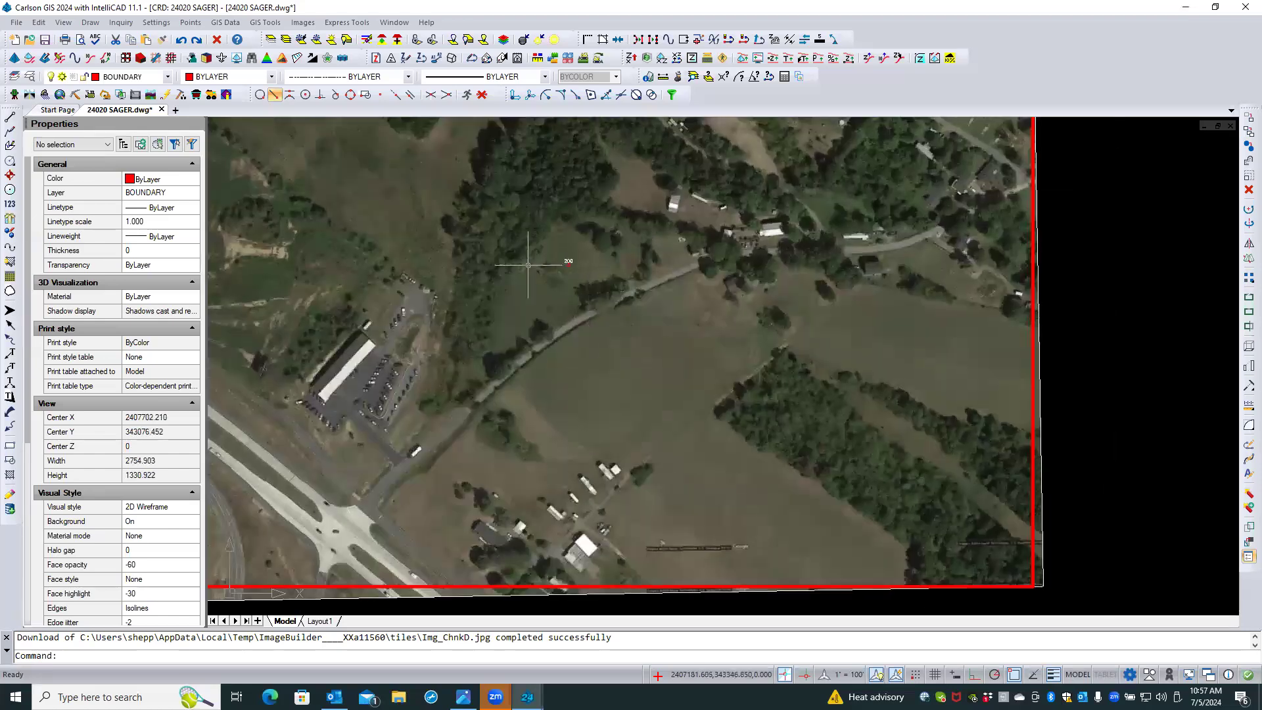
pyautogui.scroll(3, 347, 340)
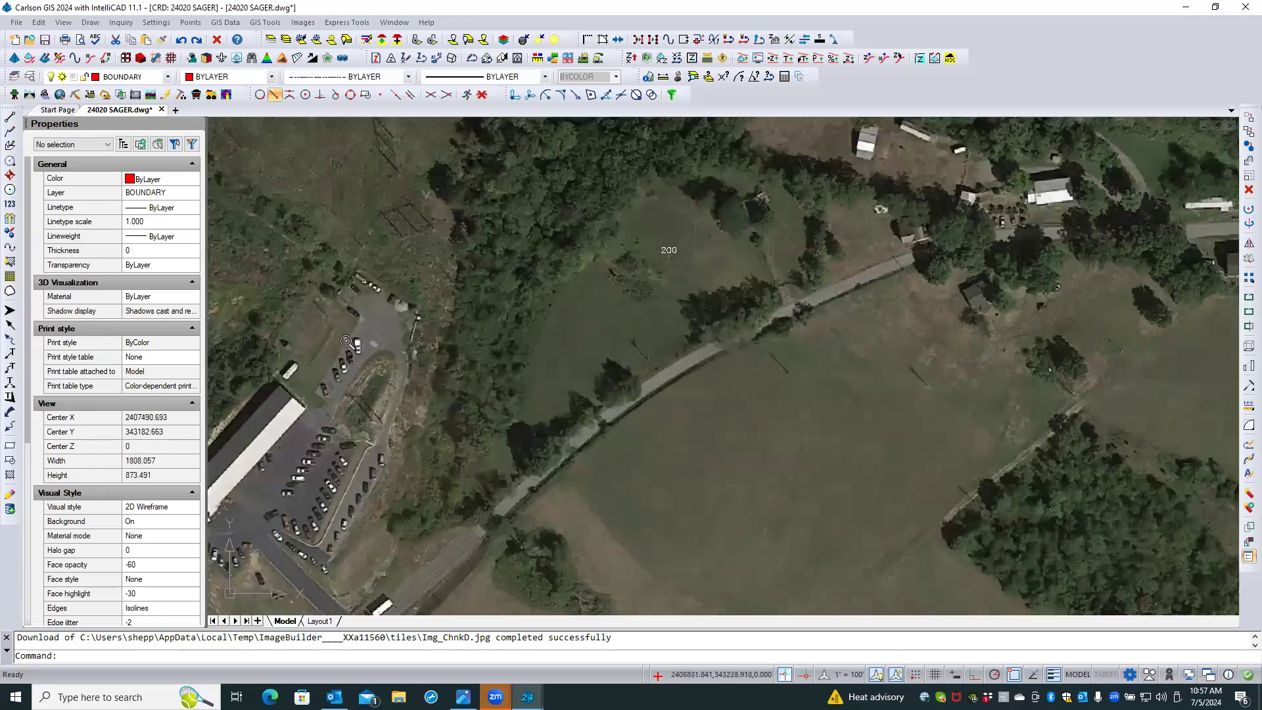
pyautogui.scroll(-2, 393, 329)
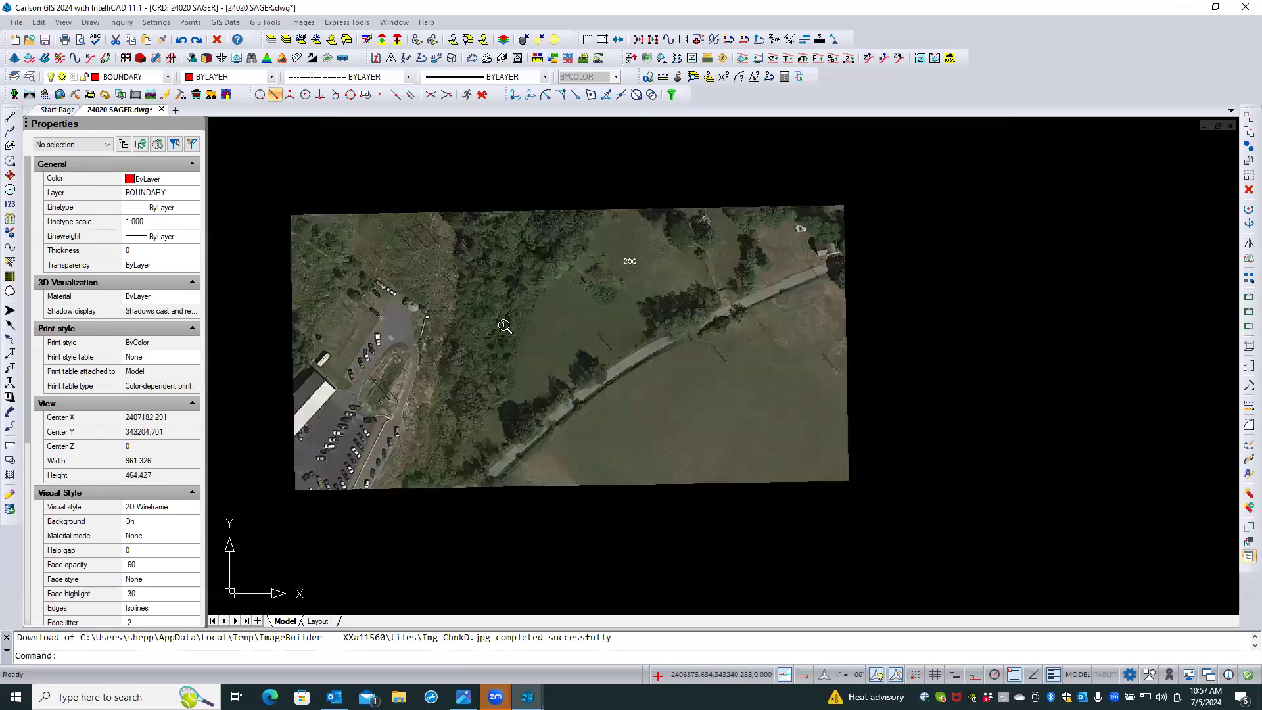
pyautogui.scroll(-1, 514, 328)
pyautogui.scroll(-2, 514, 327)
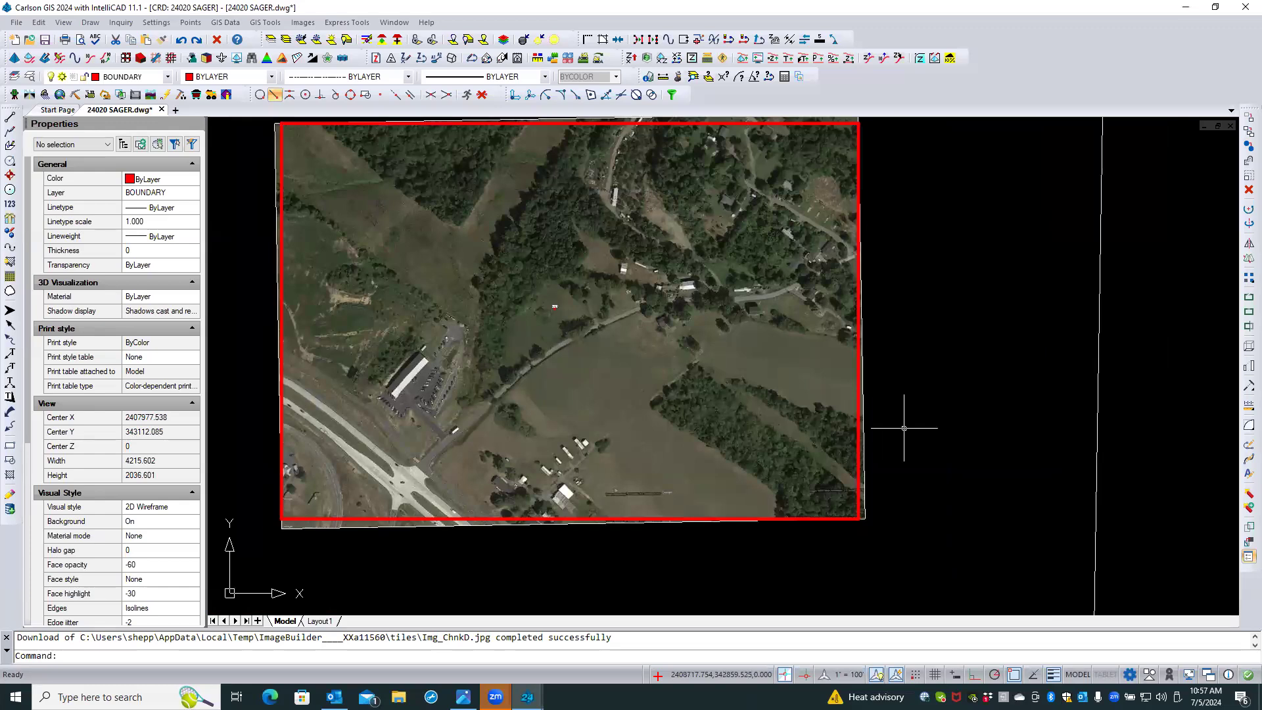
# Delete the red BOUNDARY rectangle around the aerial image
pyautogui.scroll(-1, 904, 426)
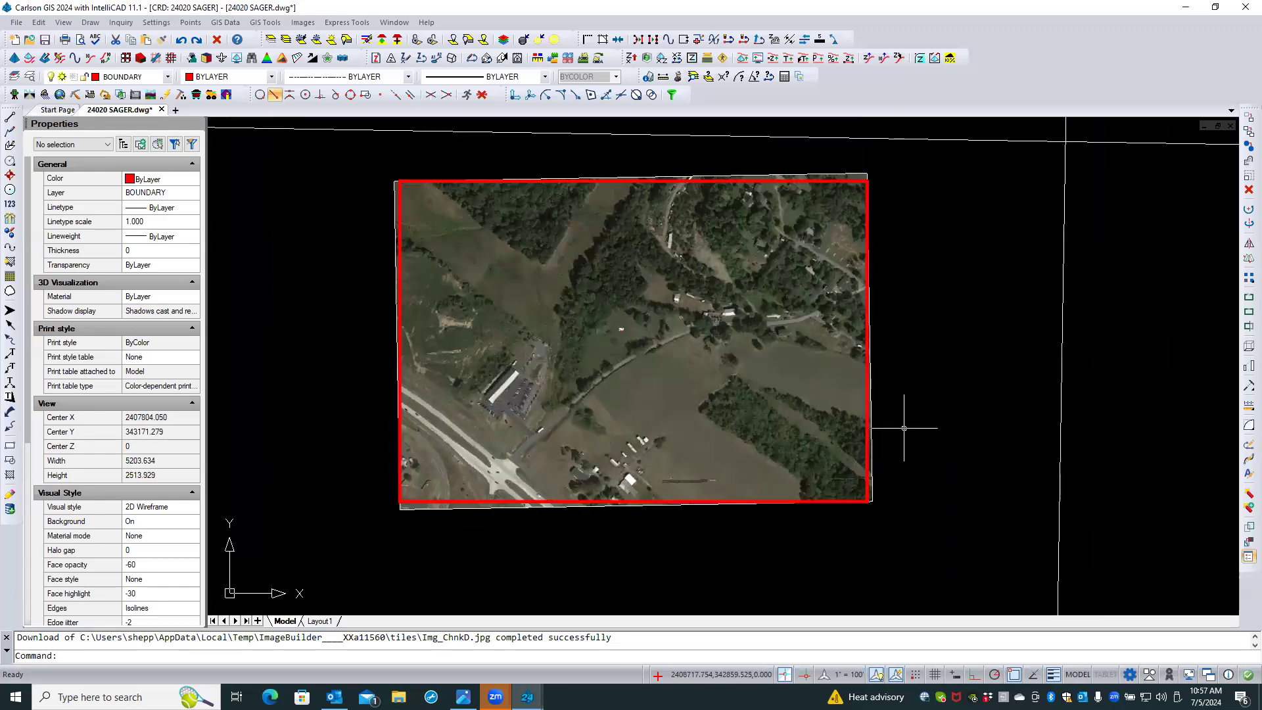
pyautogui.click(856, 182)
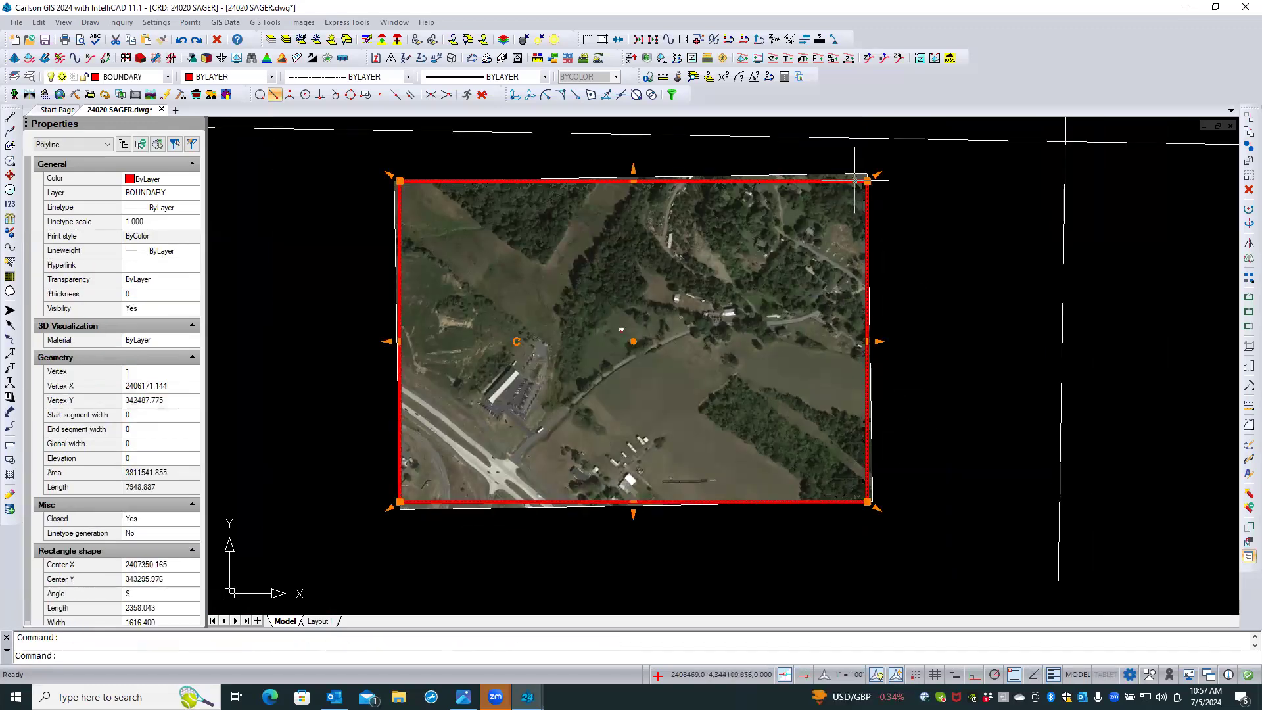
pyautogui.click(1247, 191)
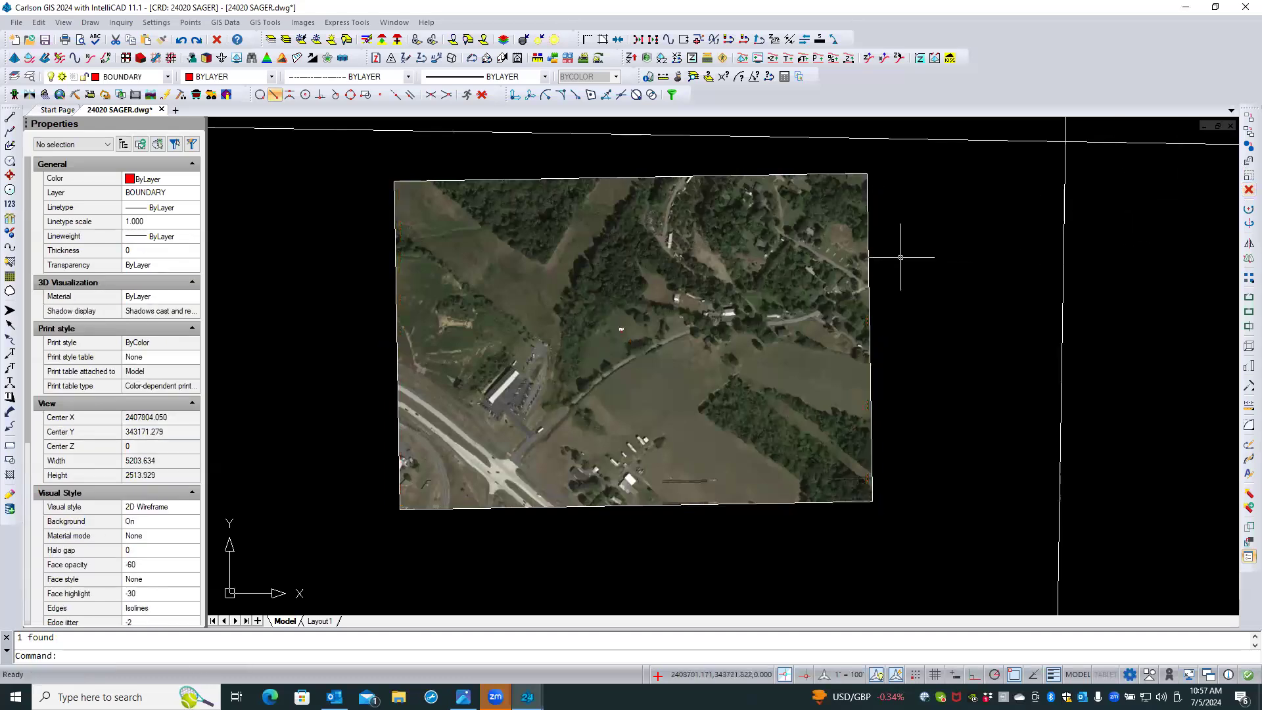
# Inspect the properties of the GISIMPORT tile polyline enclosing the site image, then clear the selection
pyautogui.scroll(-3, 901, 257)
pyautogui.scroll(-1, 513, 257)
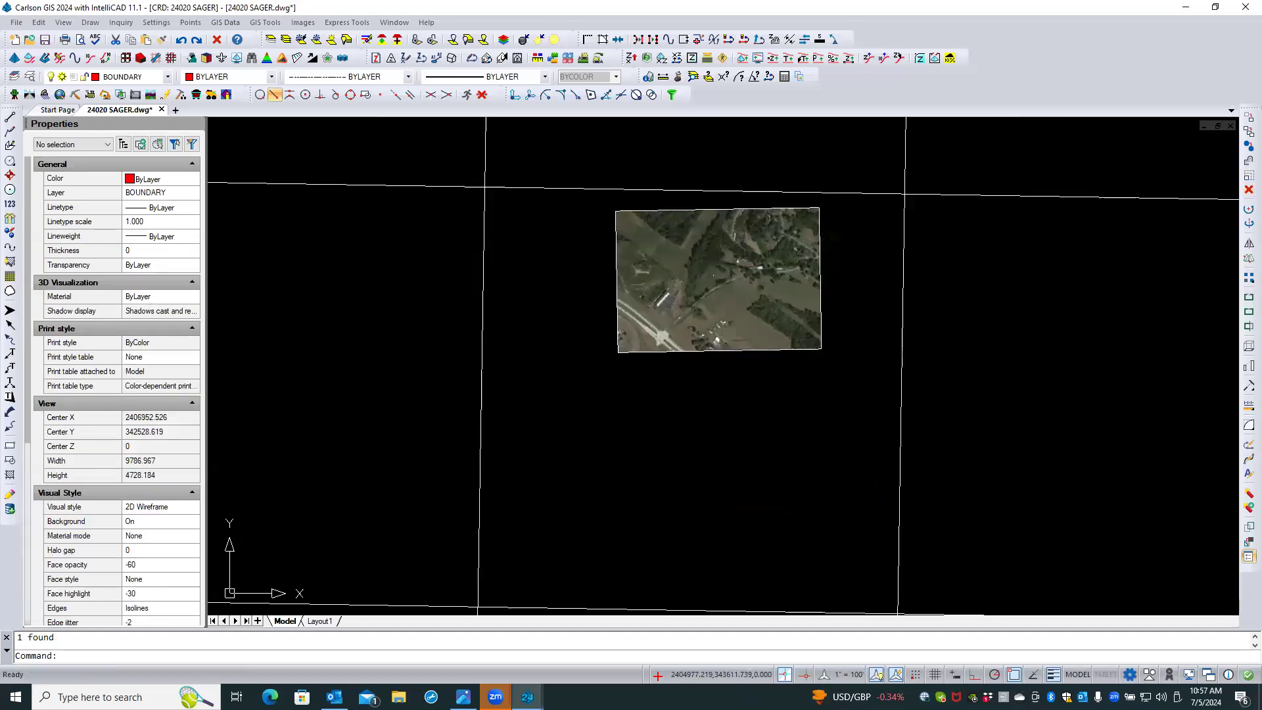
pyautogui.moveTo(519, 253); pyautogui.dragTo(479, 226, button='middle')
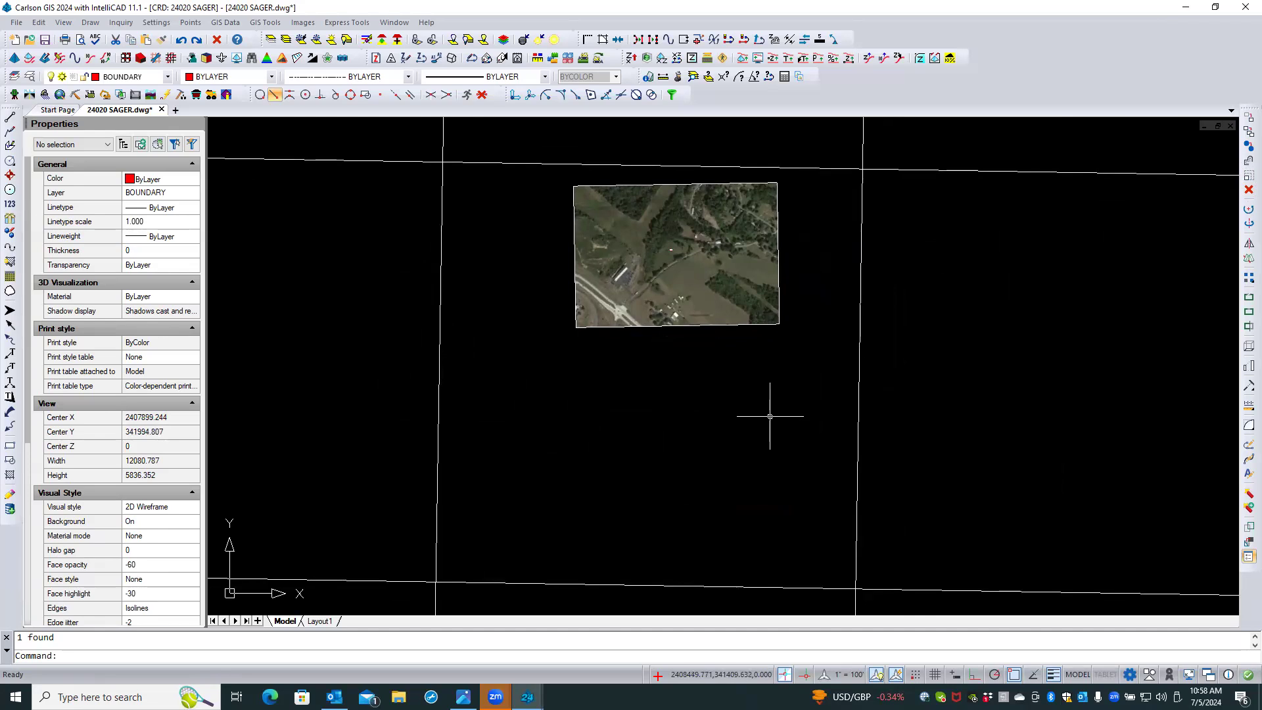
pyautogui.click(439, 449)
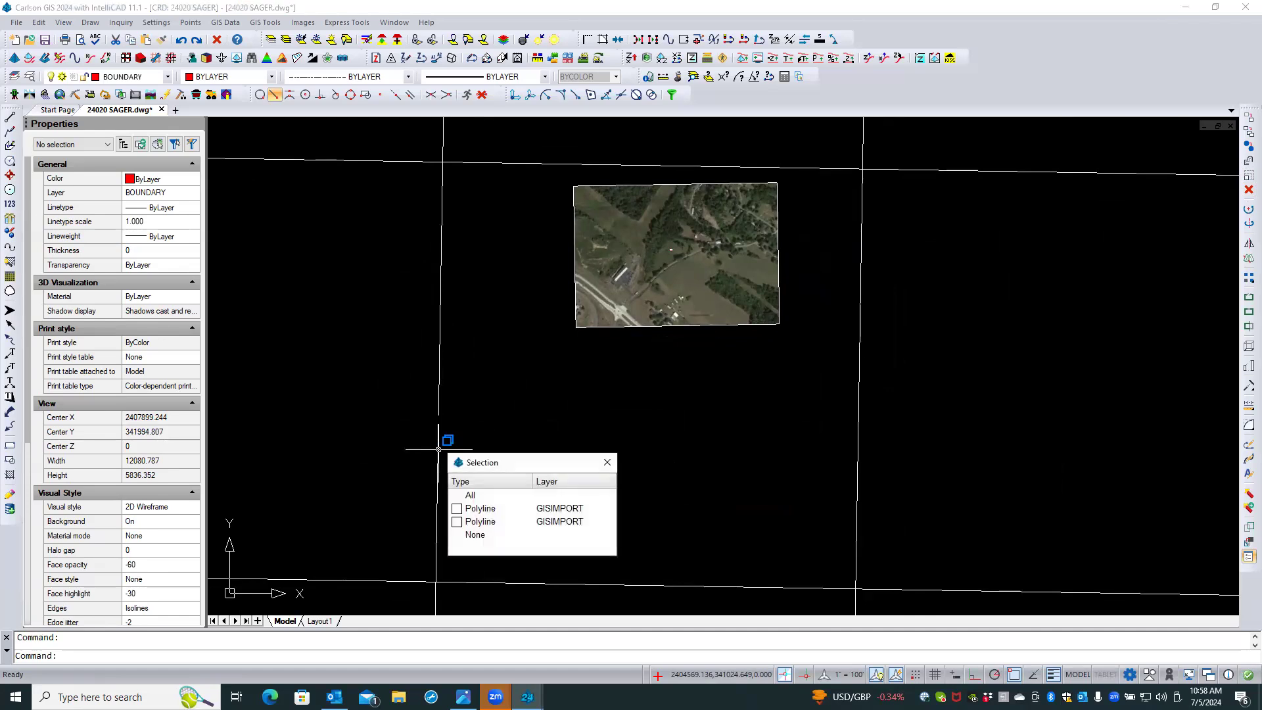
pyautogui.click(469, 509)
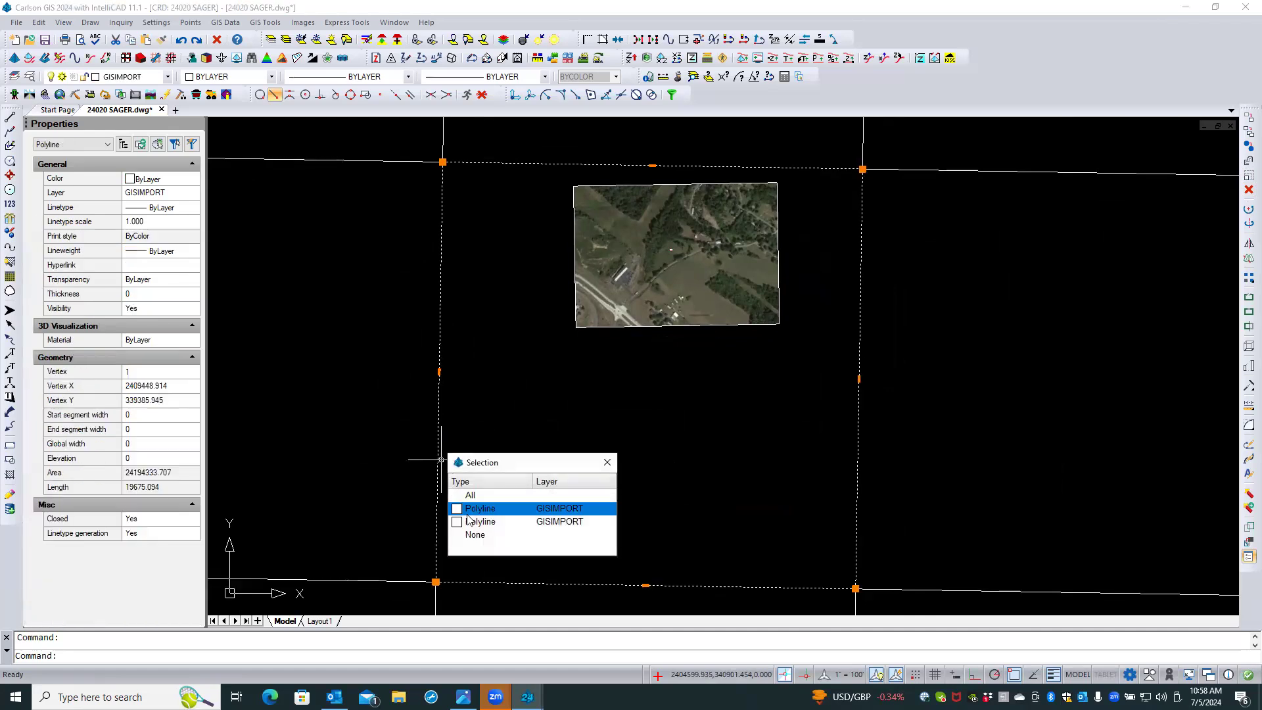
pyautogui.click(469, 519)
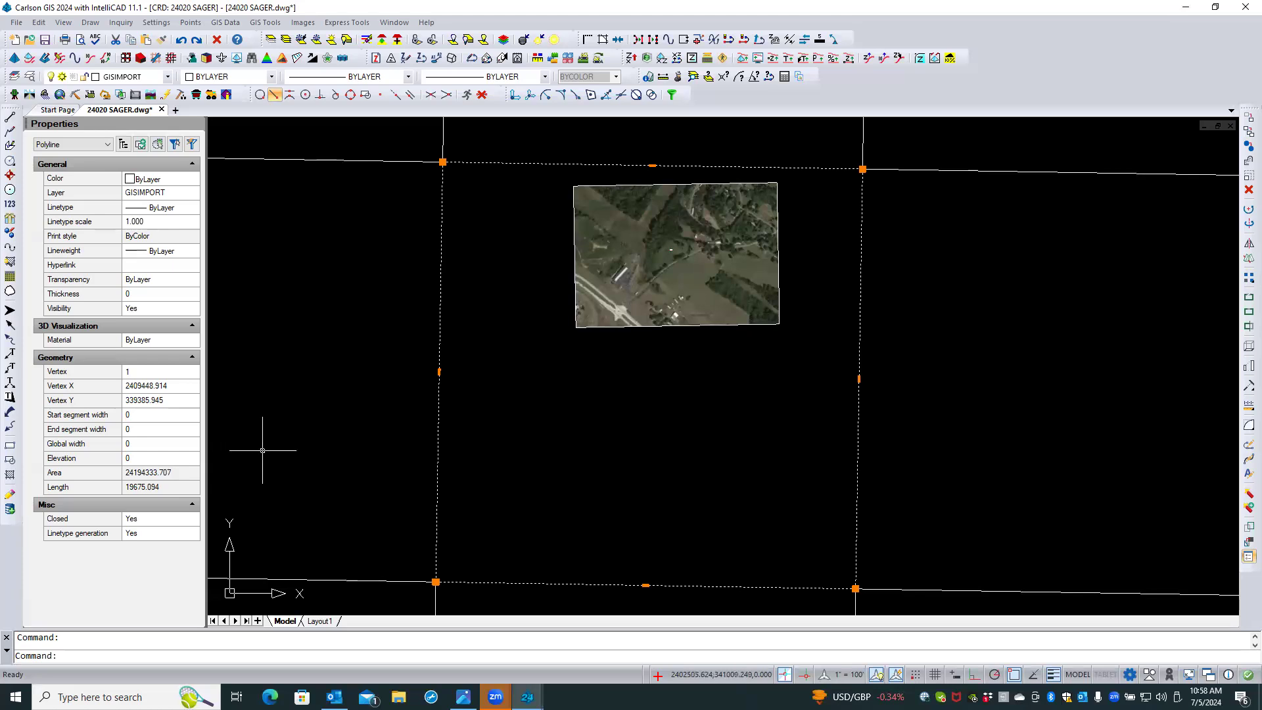
pyautogui.press('Escape')
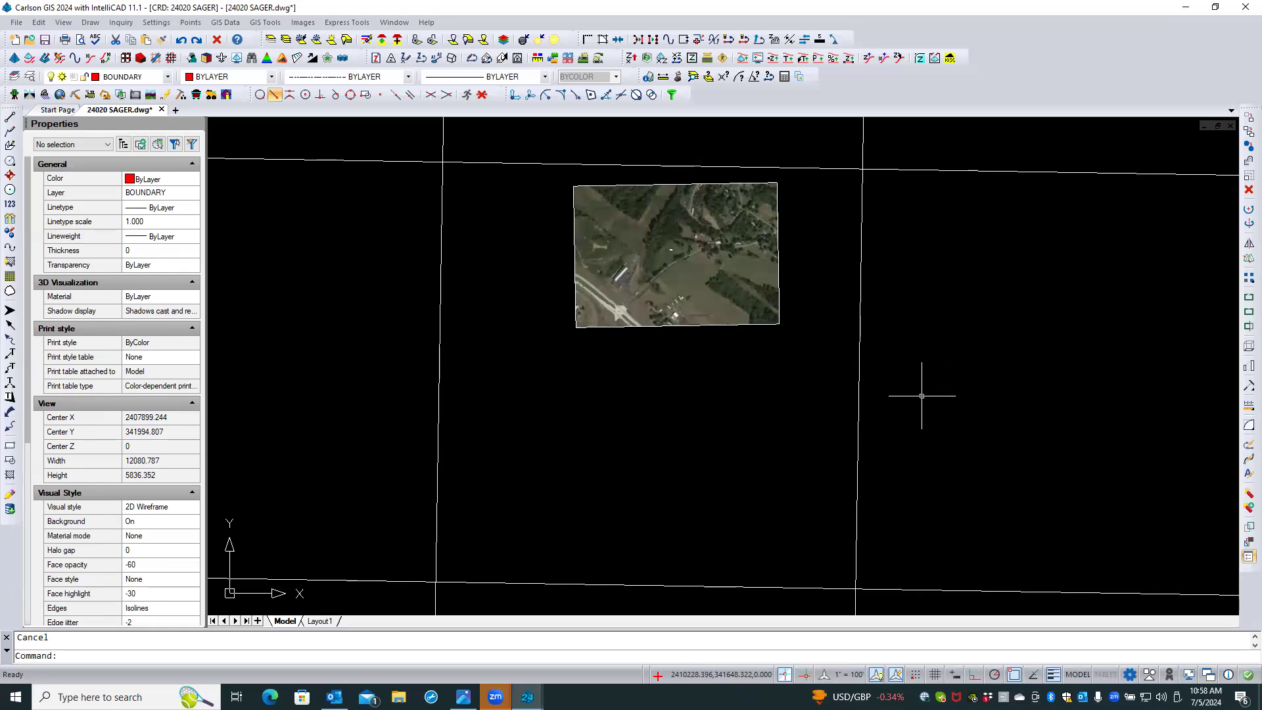
# Run the GIS Inspector on the tile polylines crossed by a selection window below the site image
pyautogui.click(225, 23)
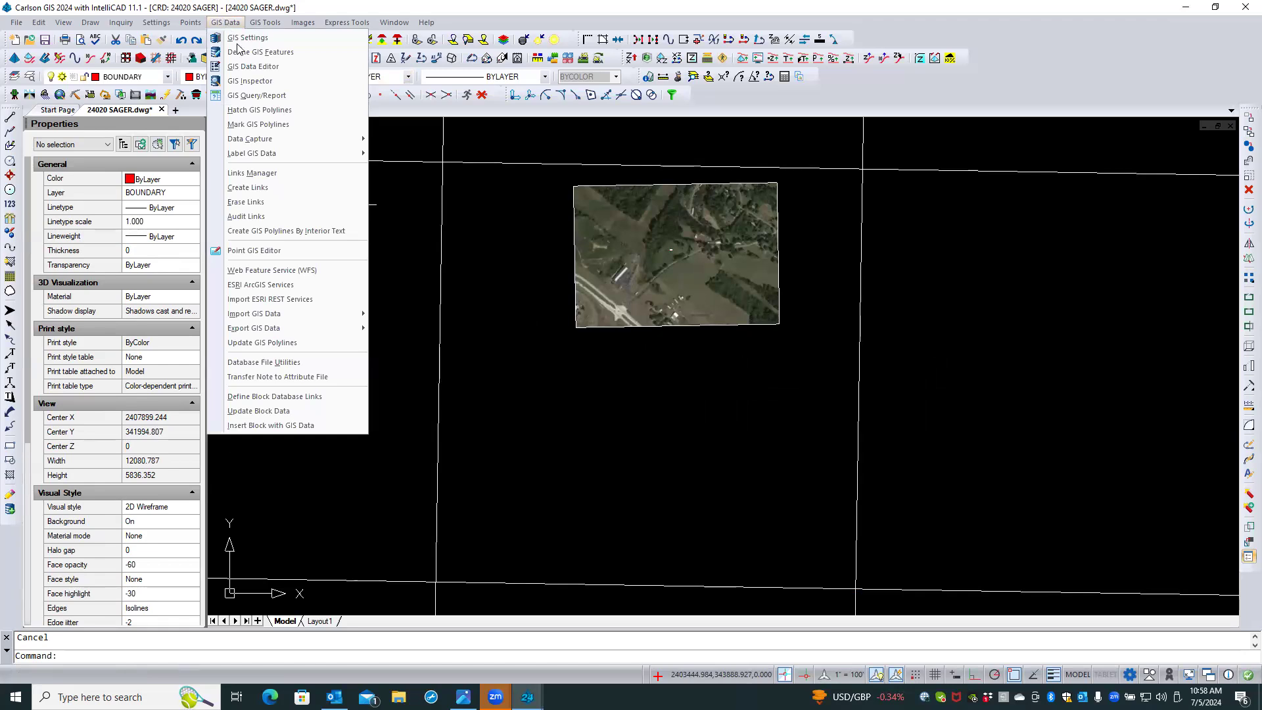
pyautogui.moveTo(258, 154)
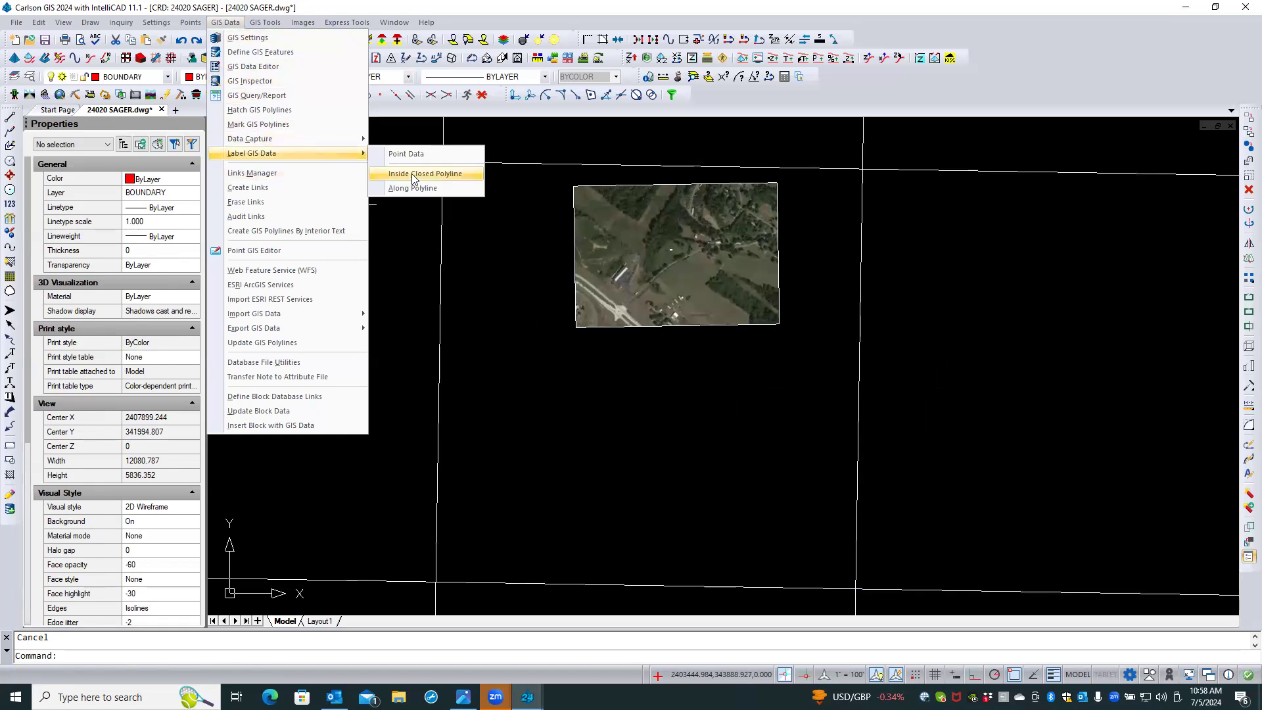
pyautogui.click(250, 83)
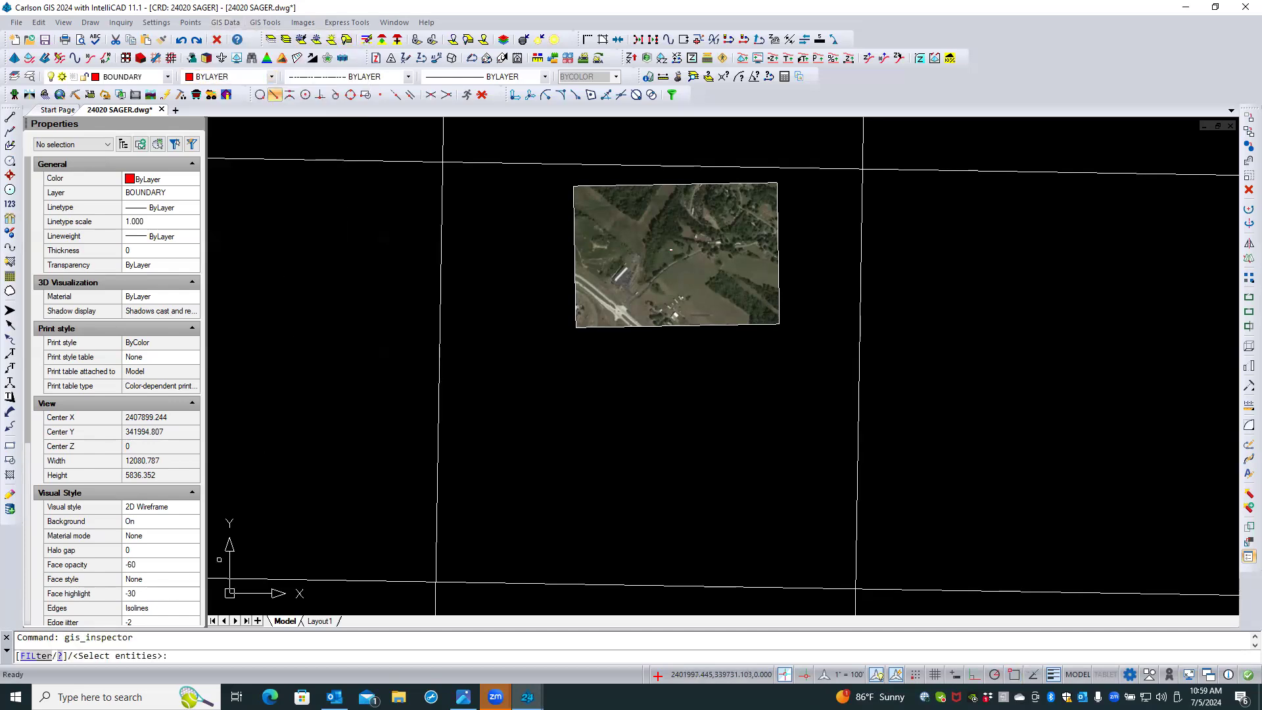
pyautogui.click(889, 452)
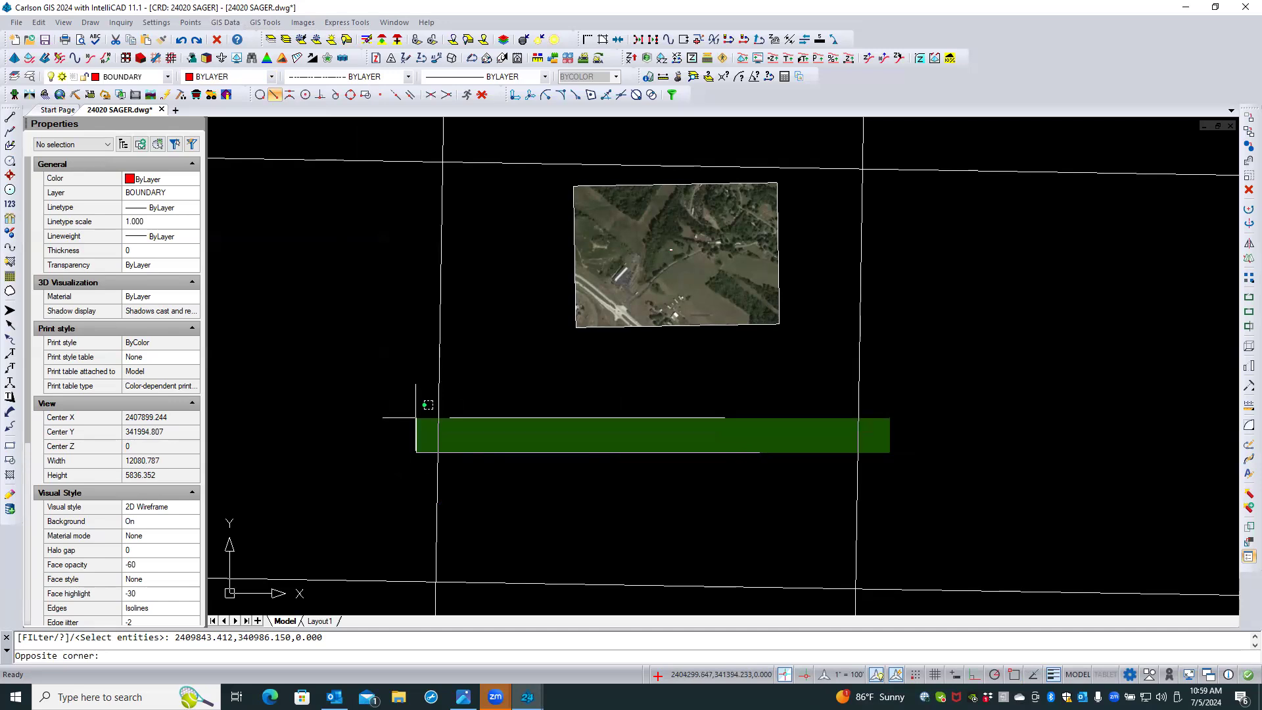
pyautogui.click(410, 443)
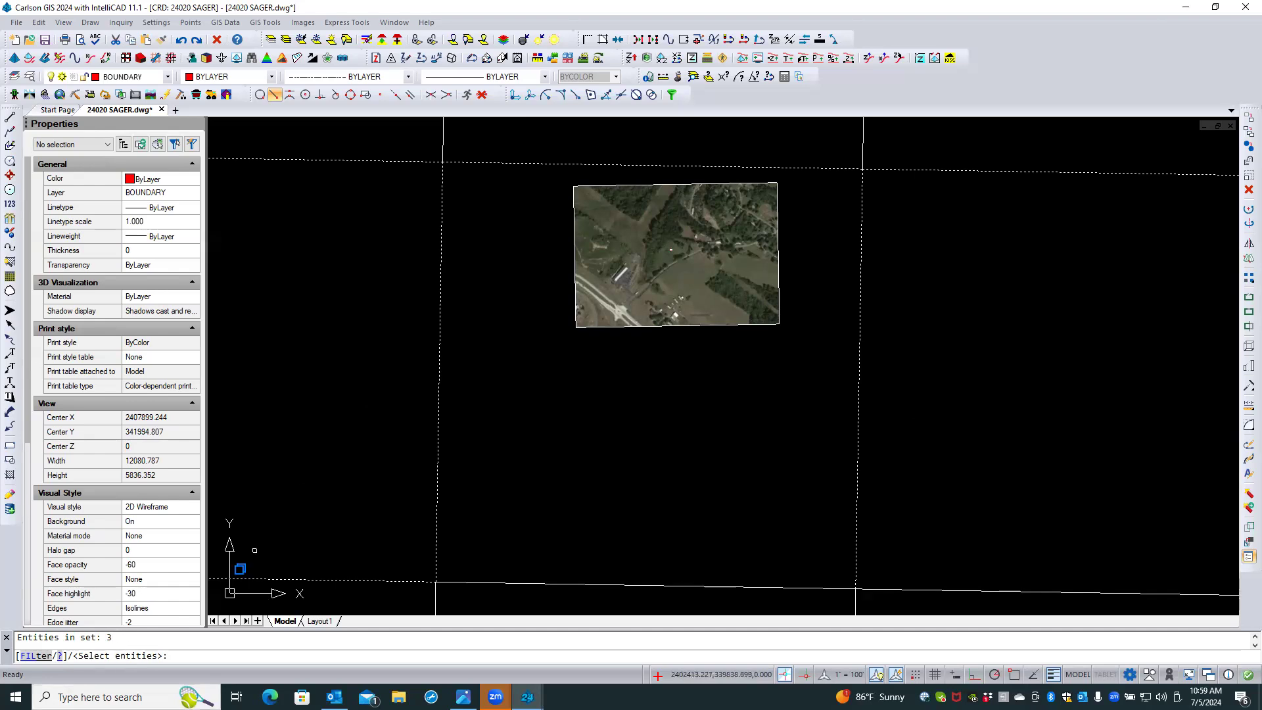
pyautogui.press('Return')
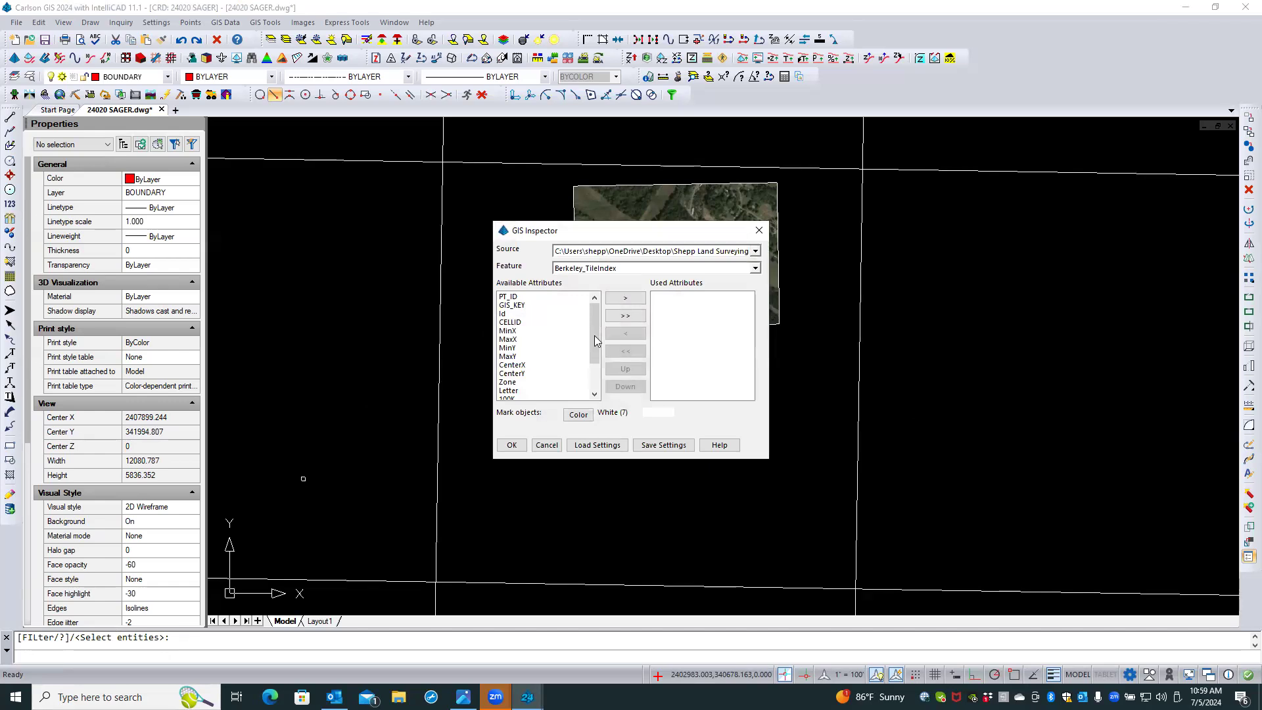
# Set the GIS Inspector to report the Id, Zone, USNG_Name and County attributes of Berkeley_TileIndex and start the inspection
pyautogui.moveTo(594, 328)
pyautogui.mouseDown()
pyautogui.moveTo(593, 380)
pyautogui.moveTo(596, 311)
pyautogui.mouseUp()
pyautogui.moveTo(595, 321); pyautogui.dragTo(592, 347)
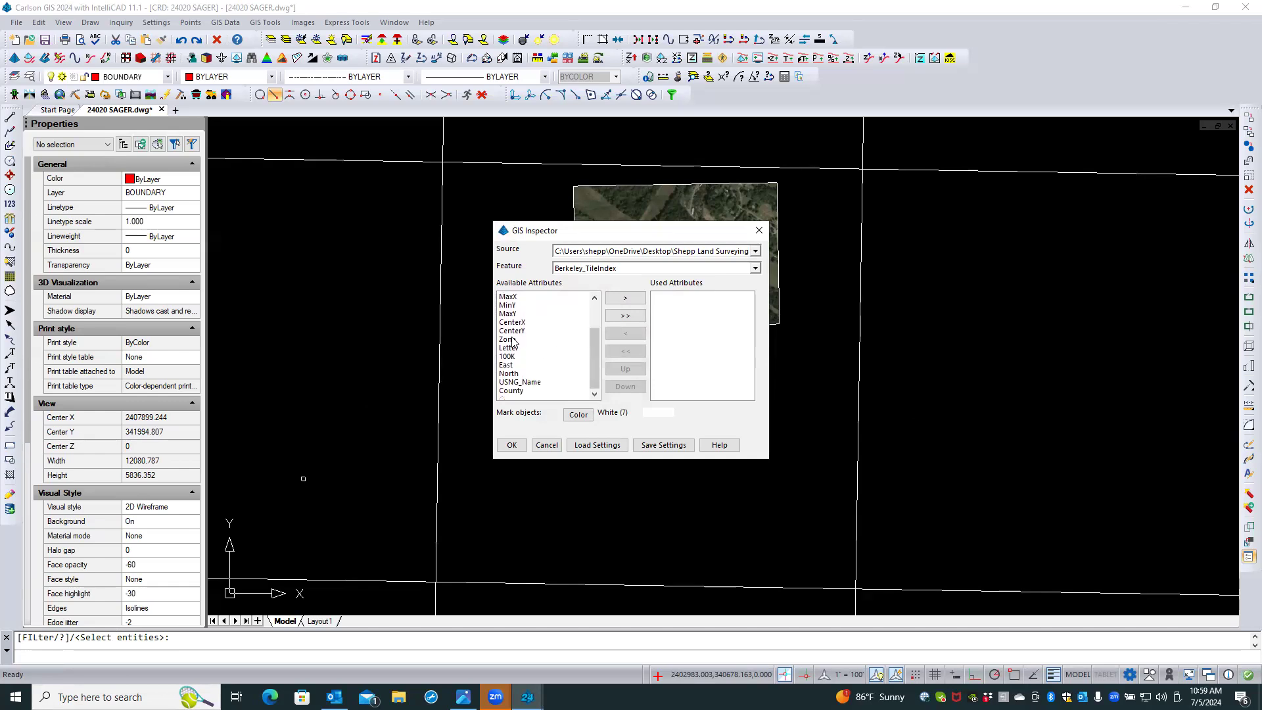
pyautogui.click(512, 340)
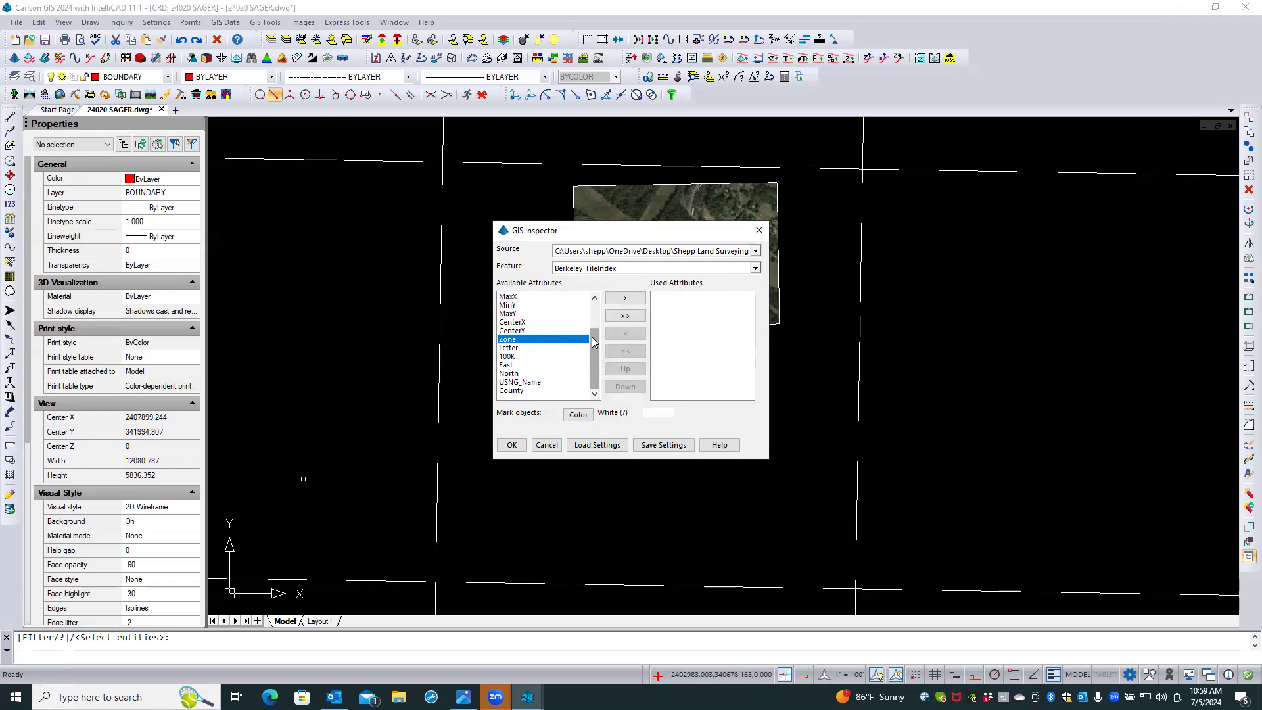
pyautogui.moveTo(592, 344); pyautogui.dragTo(597, 309)
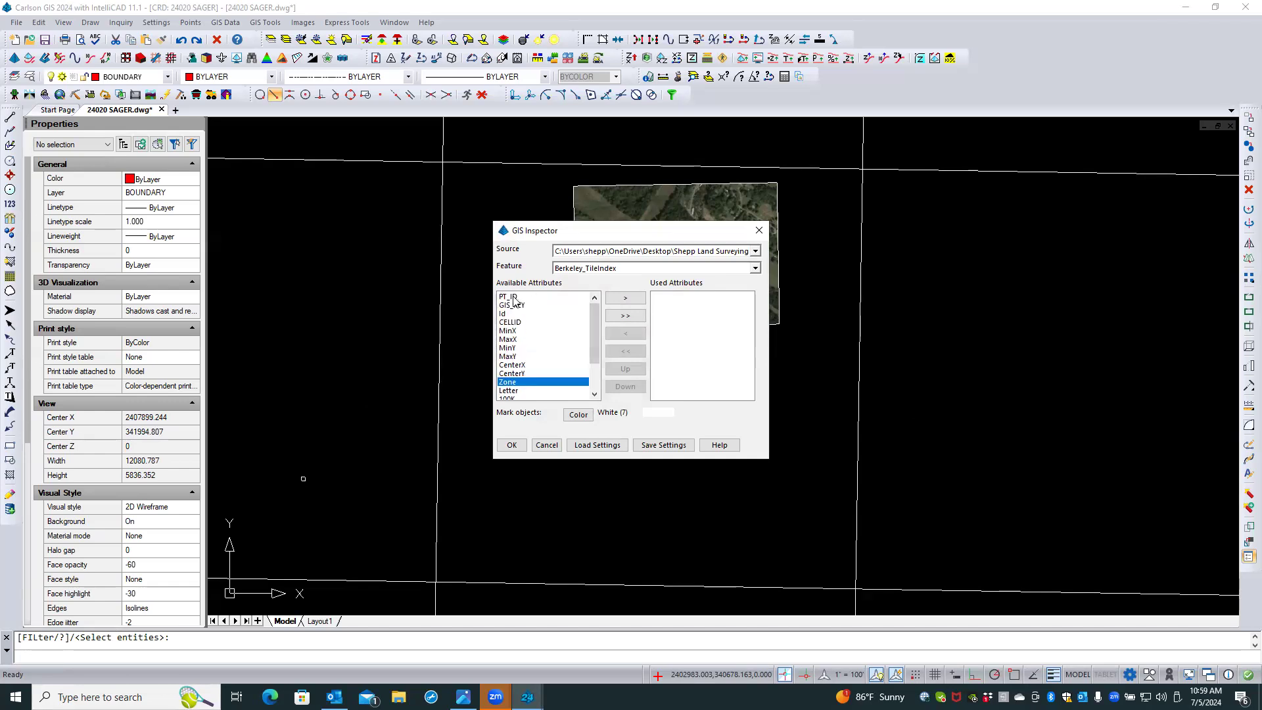
pyautogui.doubleClick(506, 313)
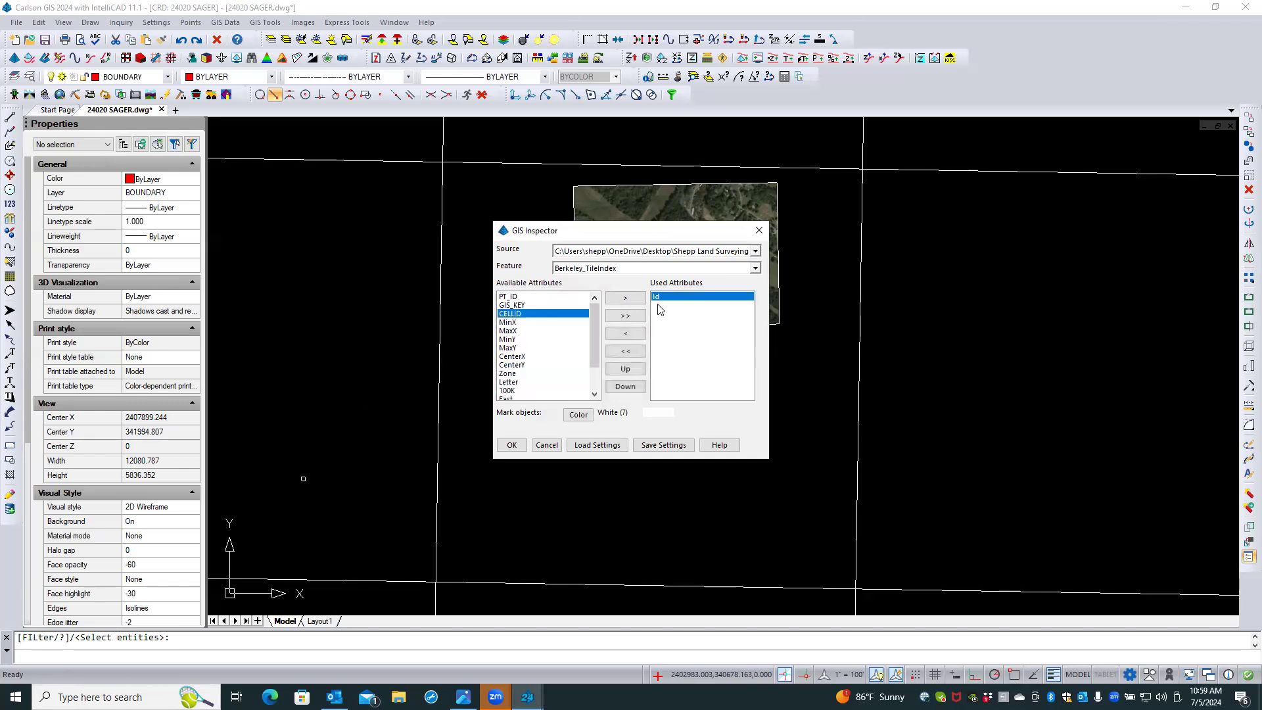
pyautogui.moveTo(590, 333); pyautogui.dragTo(590, 354)
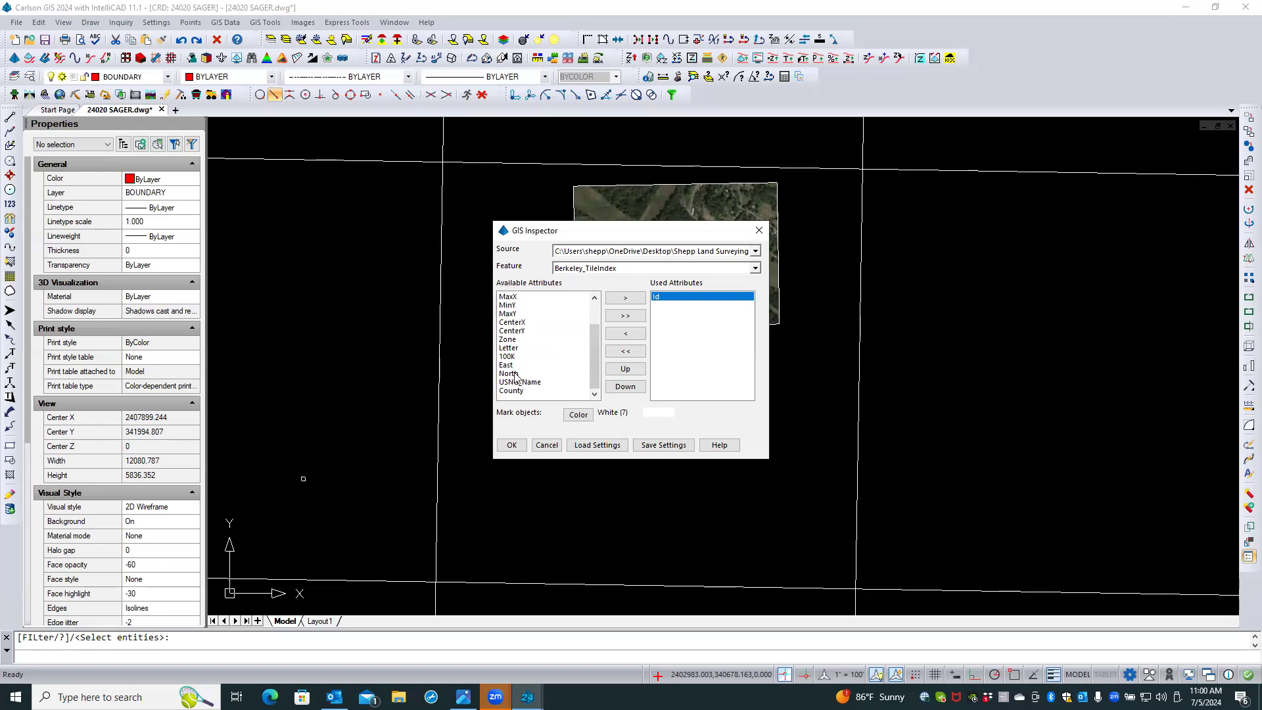
pyautogui.doubleClick(508, 340)
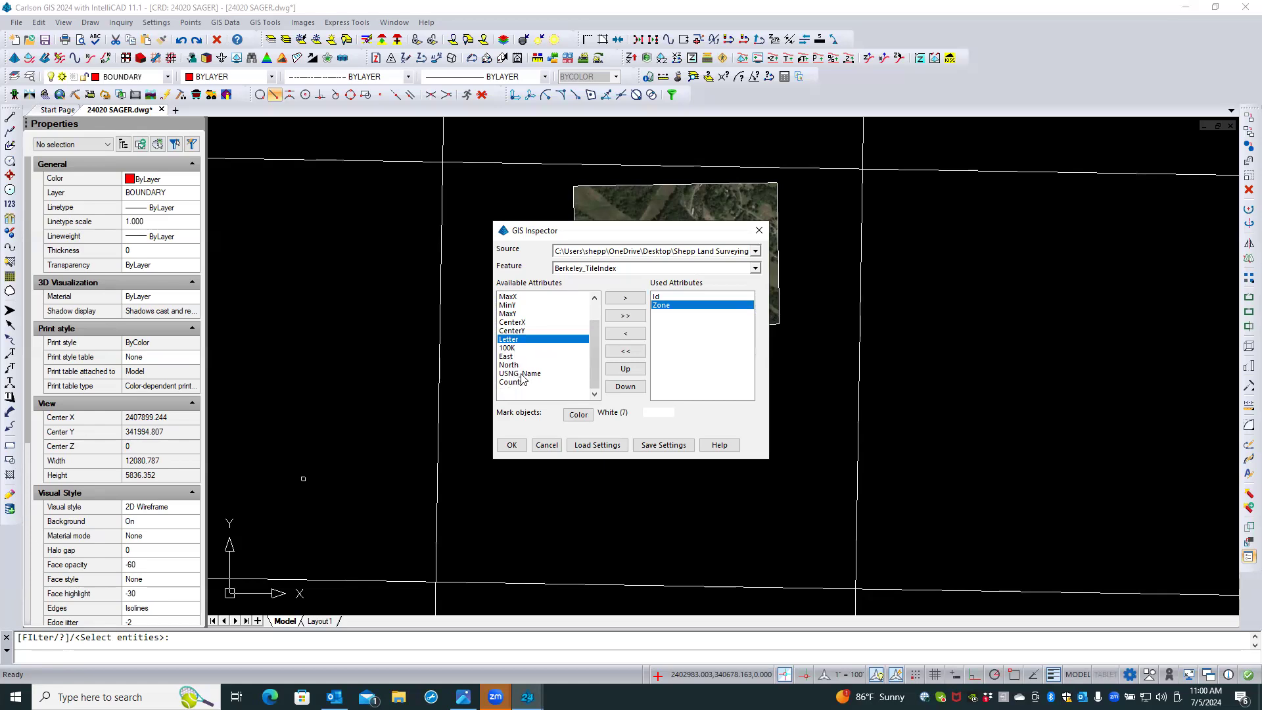
pyautogui.click(526, 374)
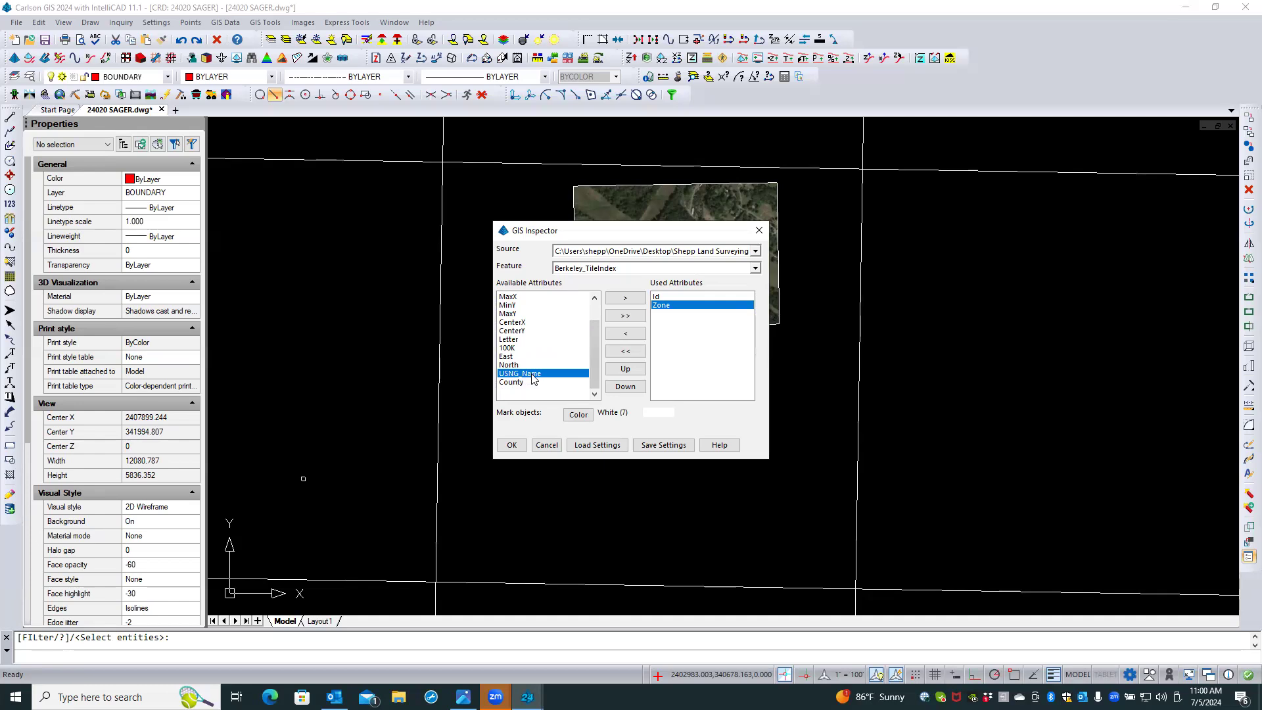
pyautogui.doubleClick(532, 374)
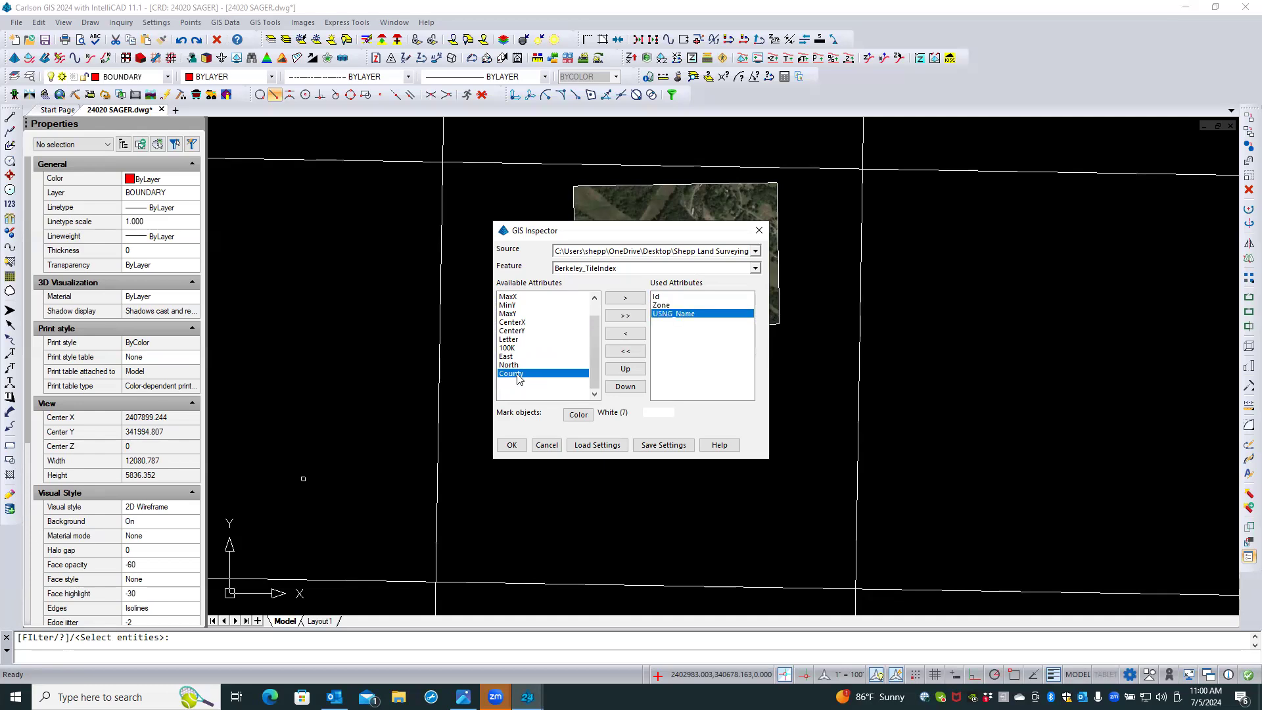
pyautogui.doubleClick(518, 374)
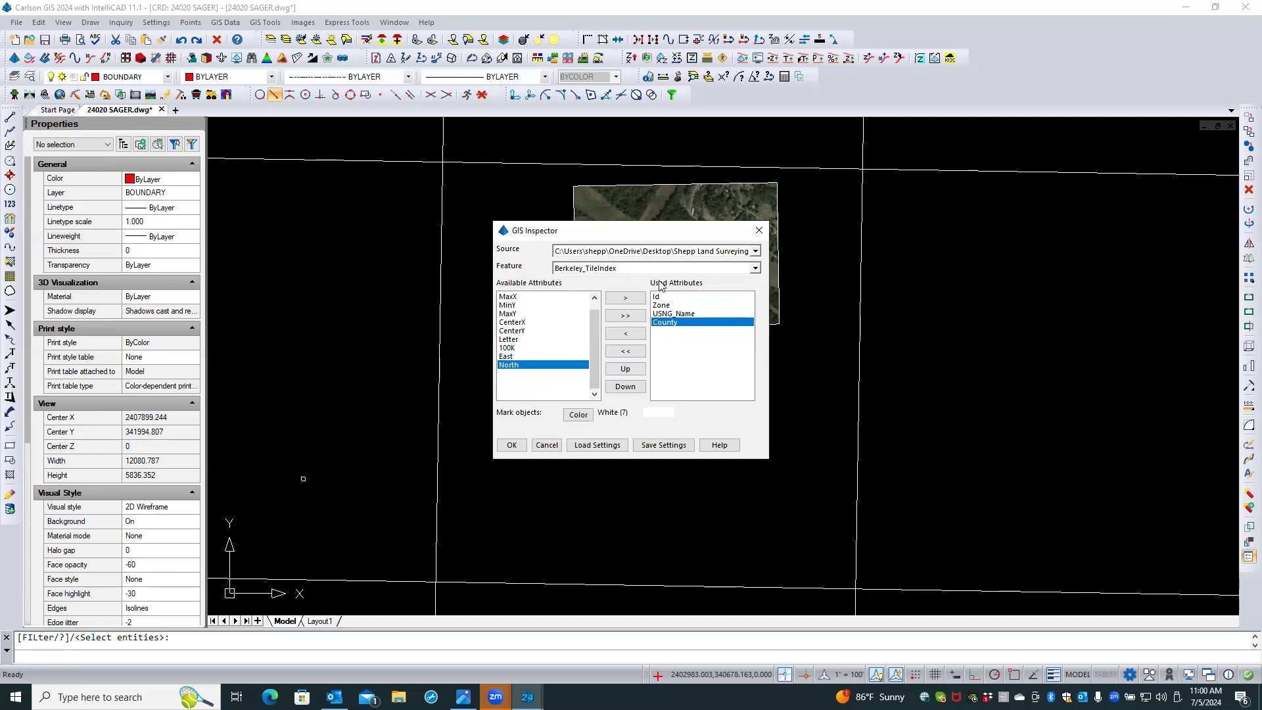
pyautogui.click(512, 445)
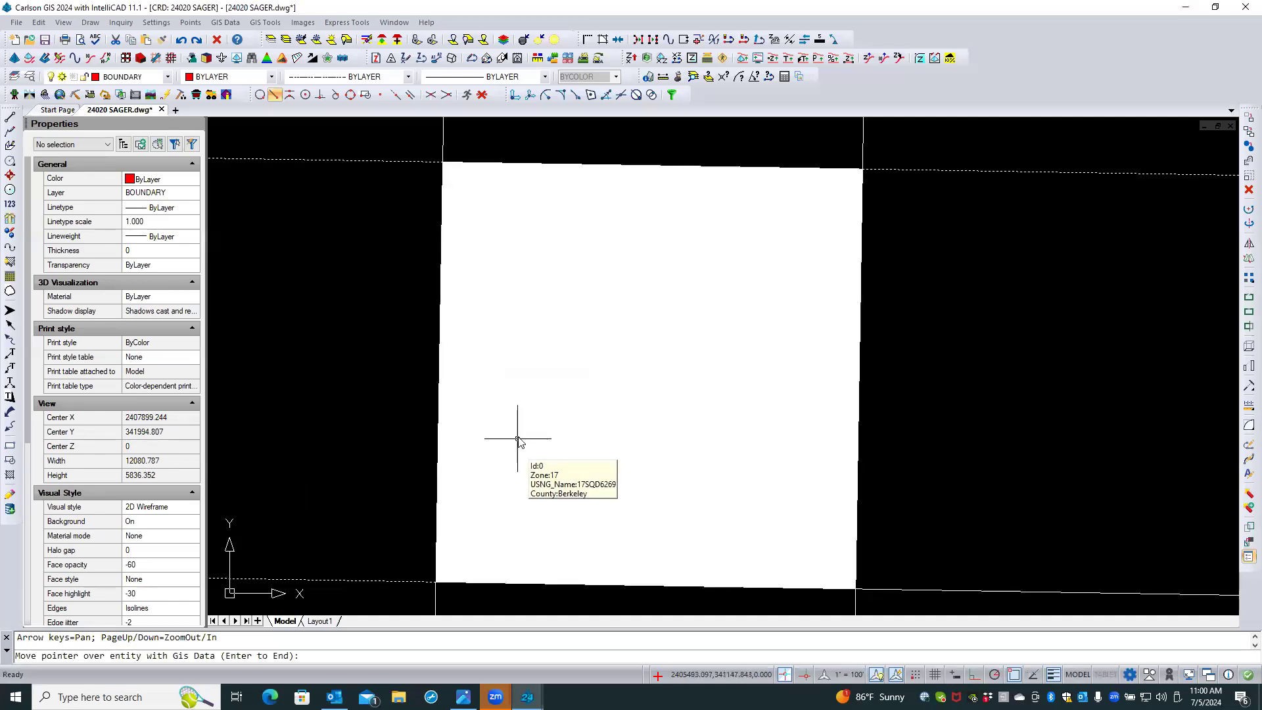
# Inspect the USNG names of the tile enclosing the site image and its neighbouring tiles, then end the inspection
pyautogui.moveTo(354, 382)
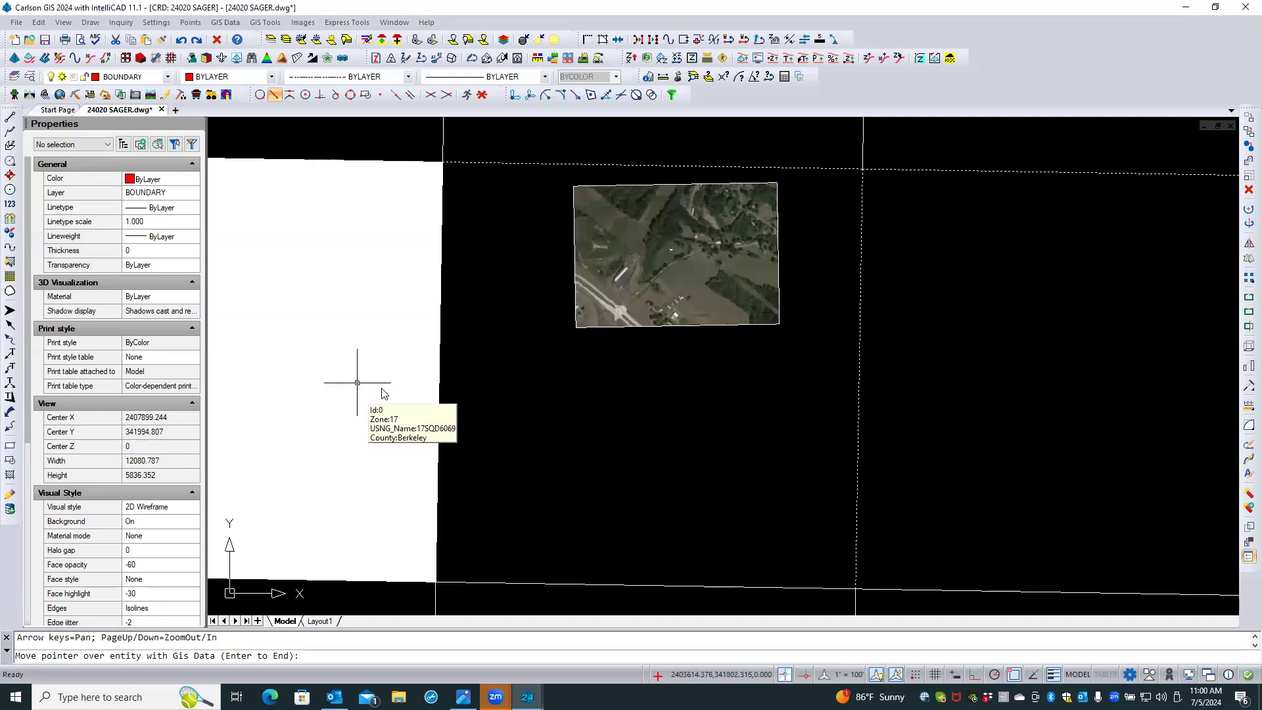
pyautogui.moveTo(505, 400)
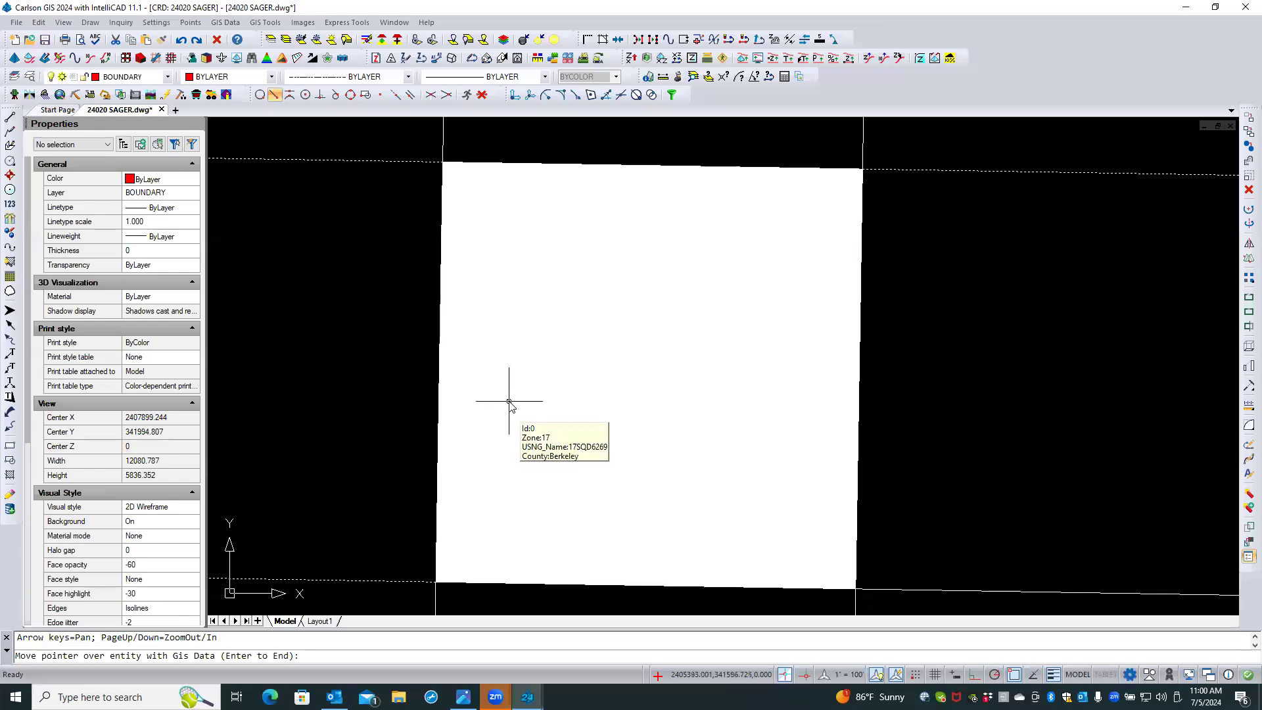
pyautogui.moveTo(421, 402)
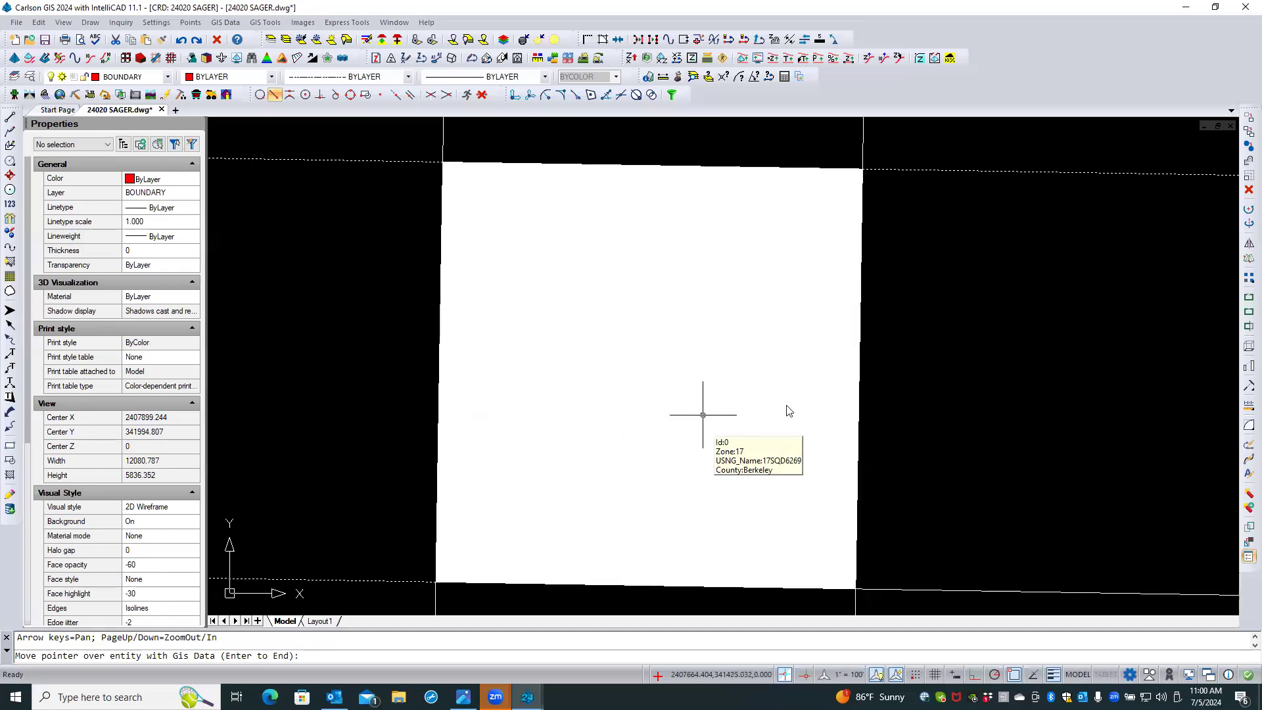
pyautogui.moveTo(916, 388)
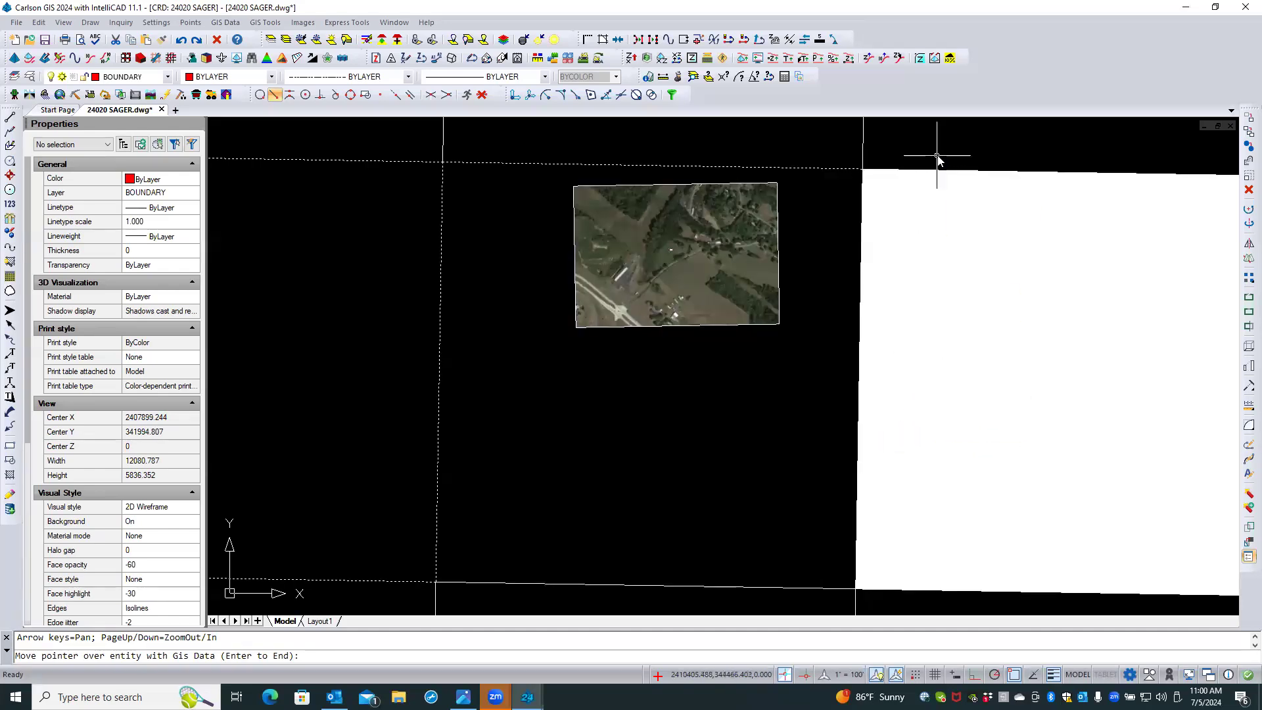
pyautogui.scroll(-2, 885, 259)
pyautogui.moveTo(907, 257)
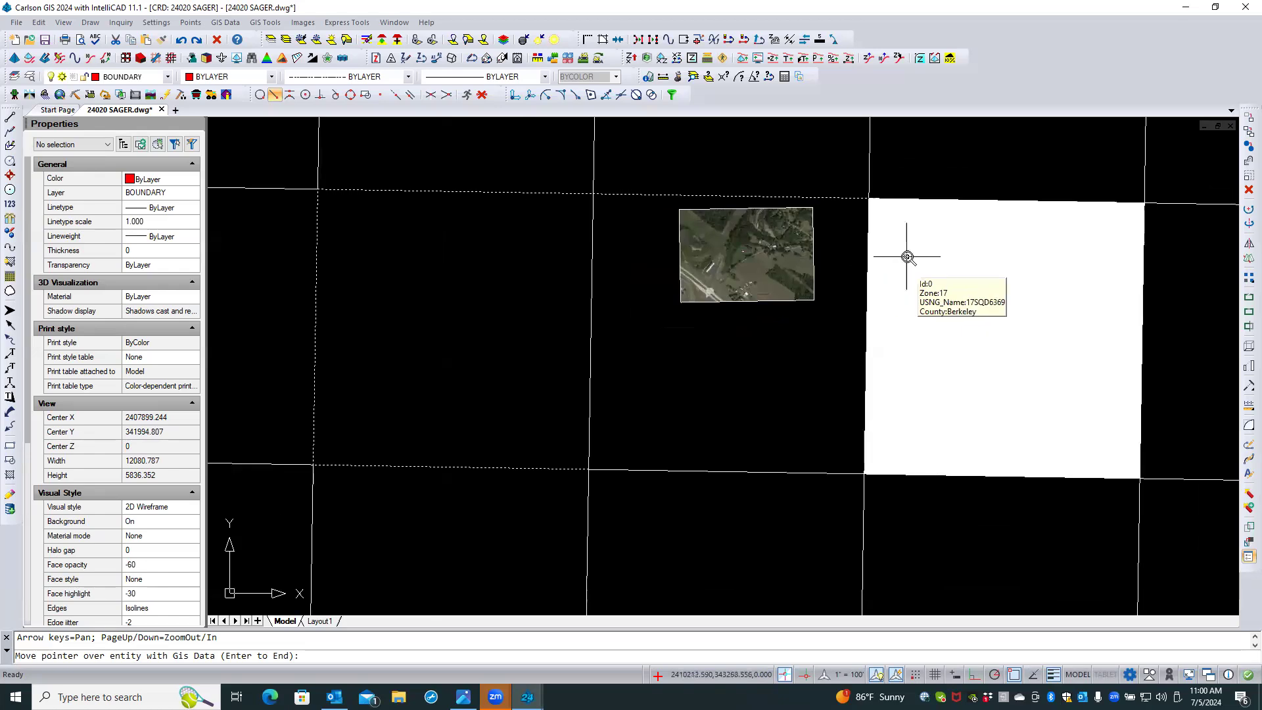
pyautogui.scroll(-2, 908, 257)
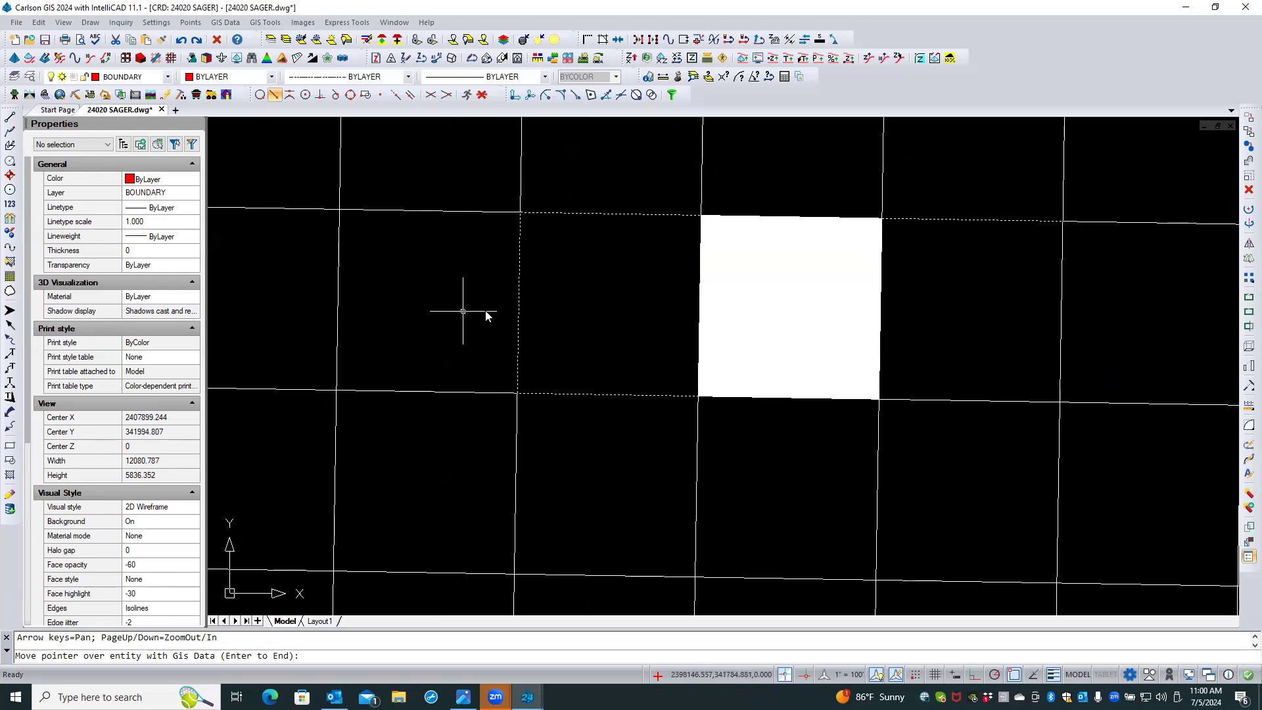
pyautogui.moveTo(744, 360)
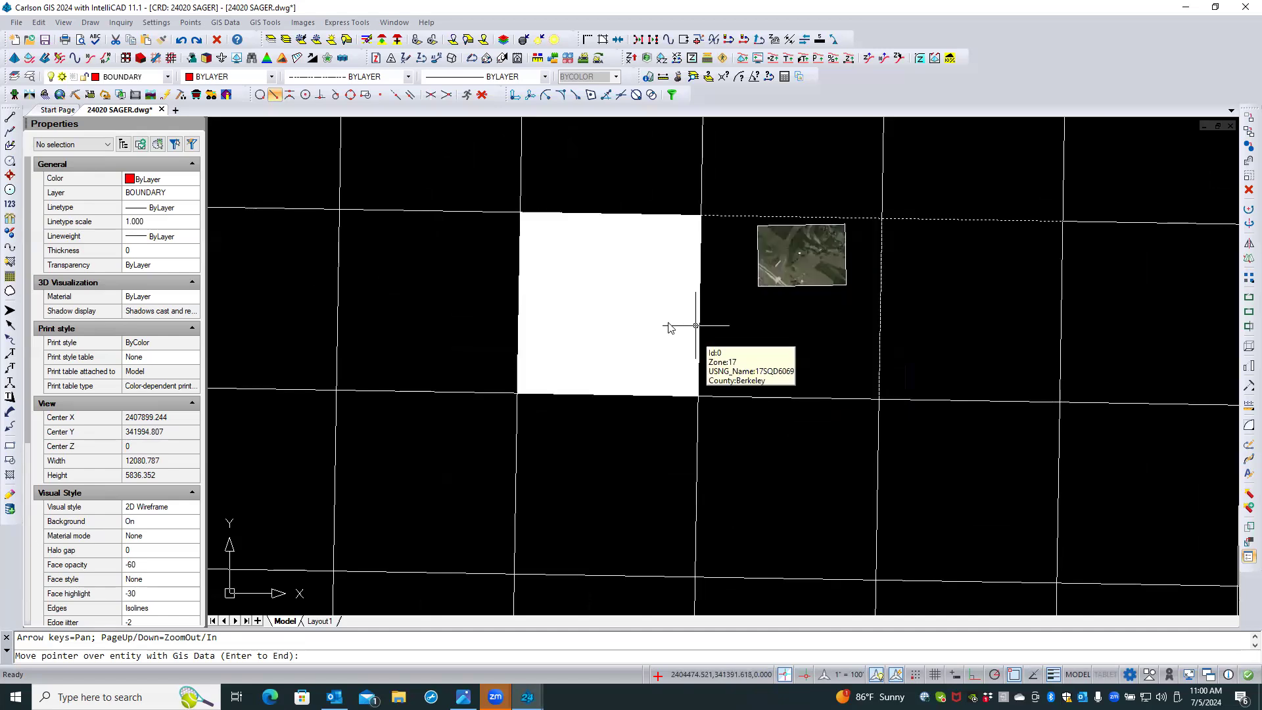
pyautogui.scroll(-3, 666, 330)
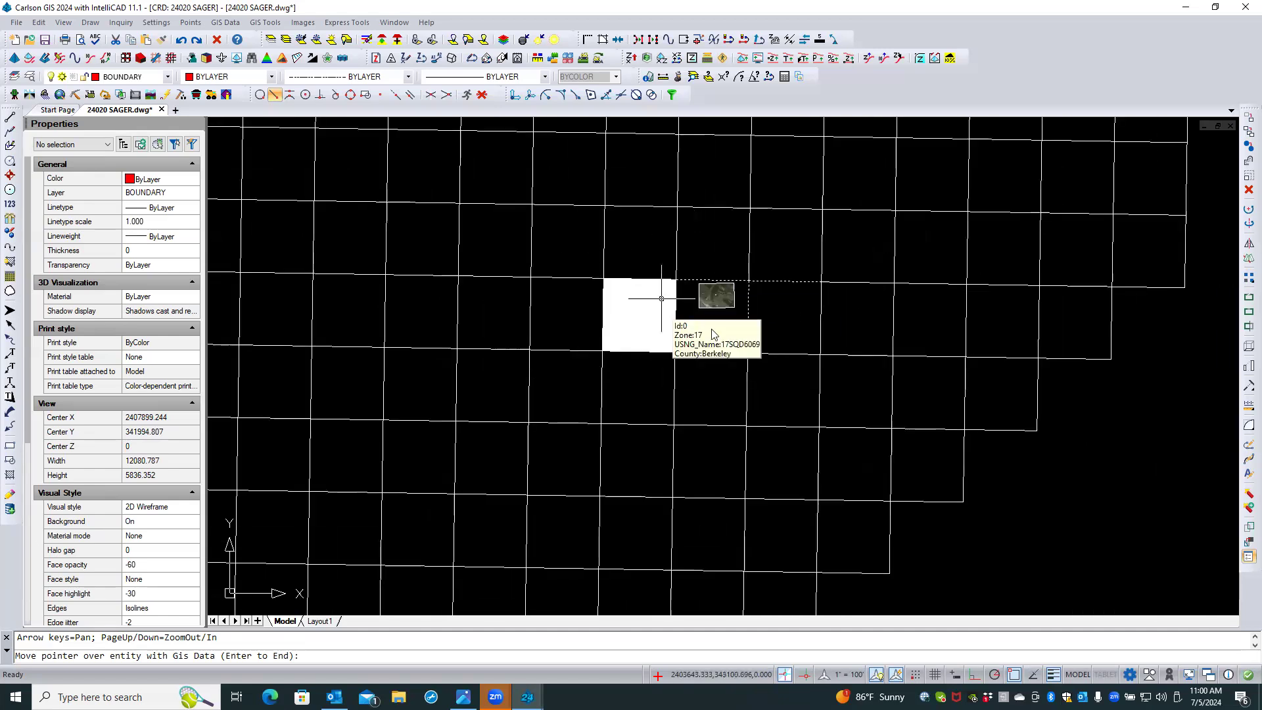
pyautogui.scroll(3, 736, 286)
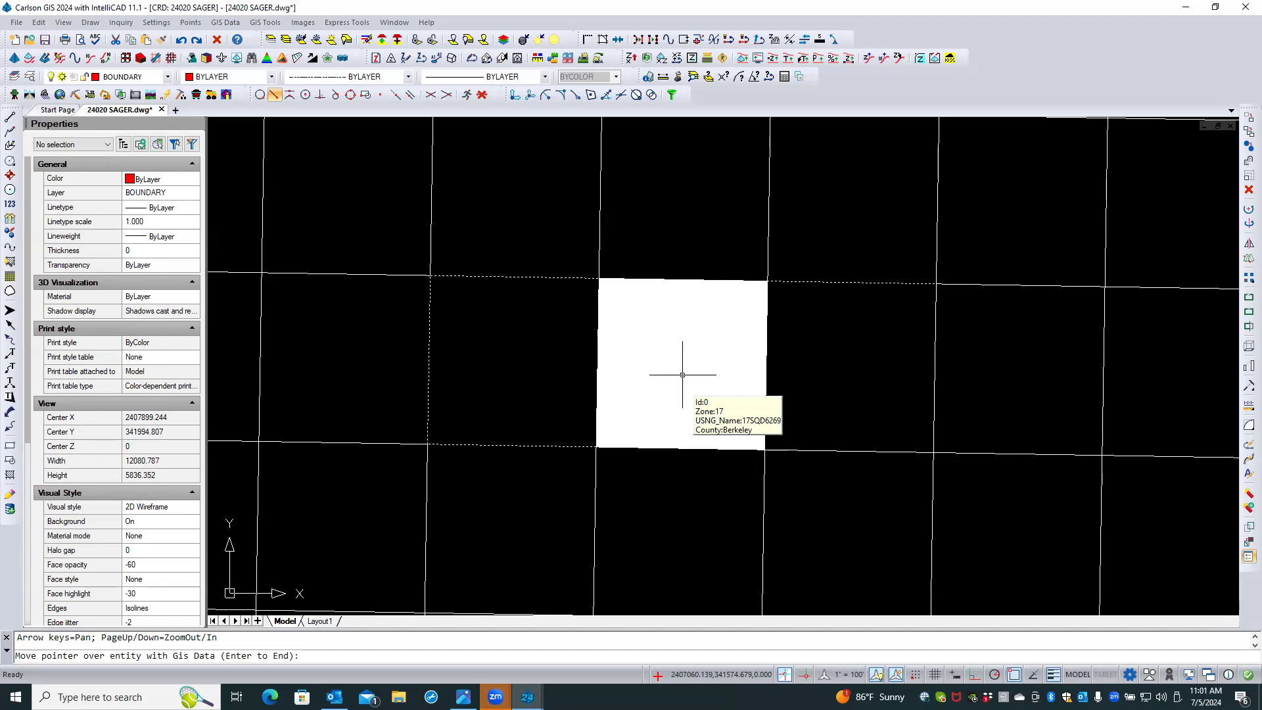
pyautogui.moveTo(810, 329)
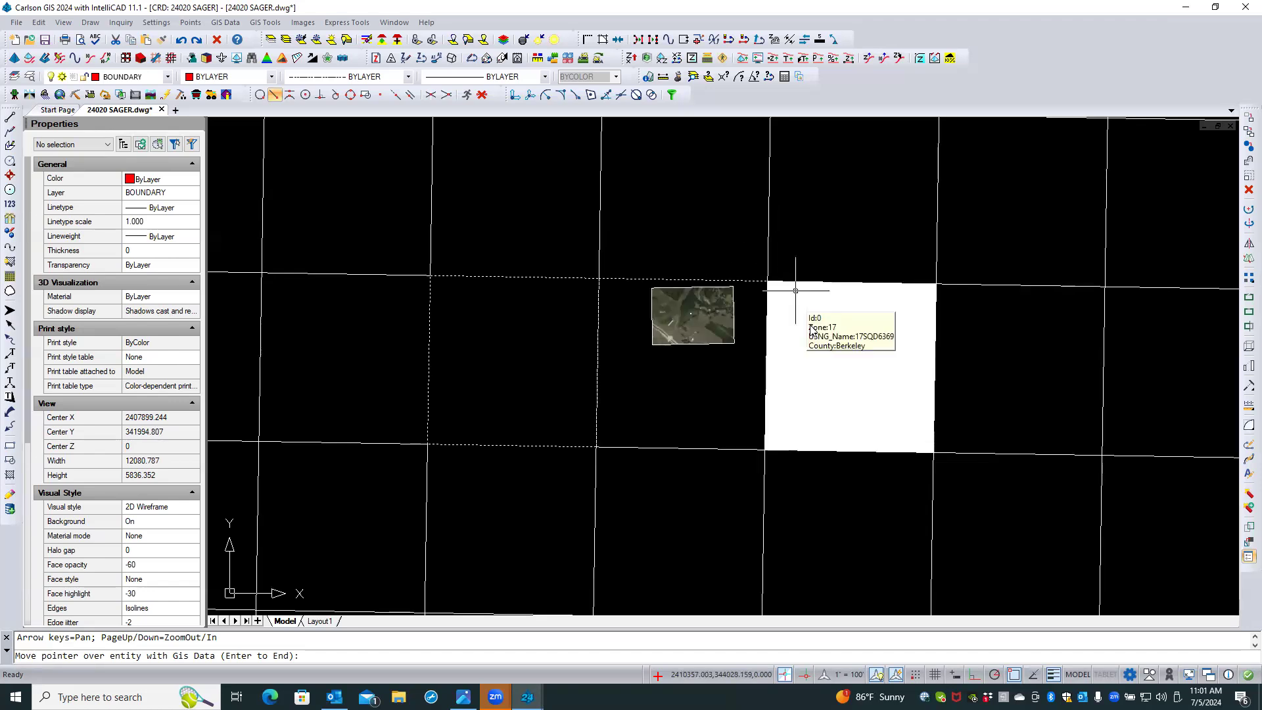
pyautogui.moveTo(534, 375)
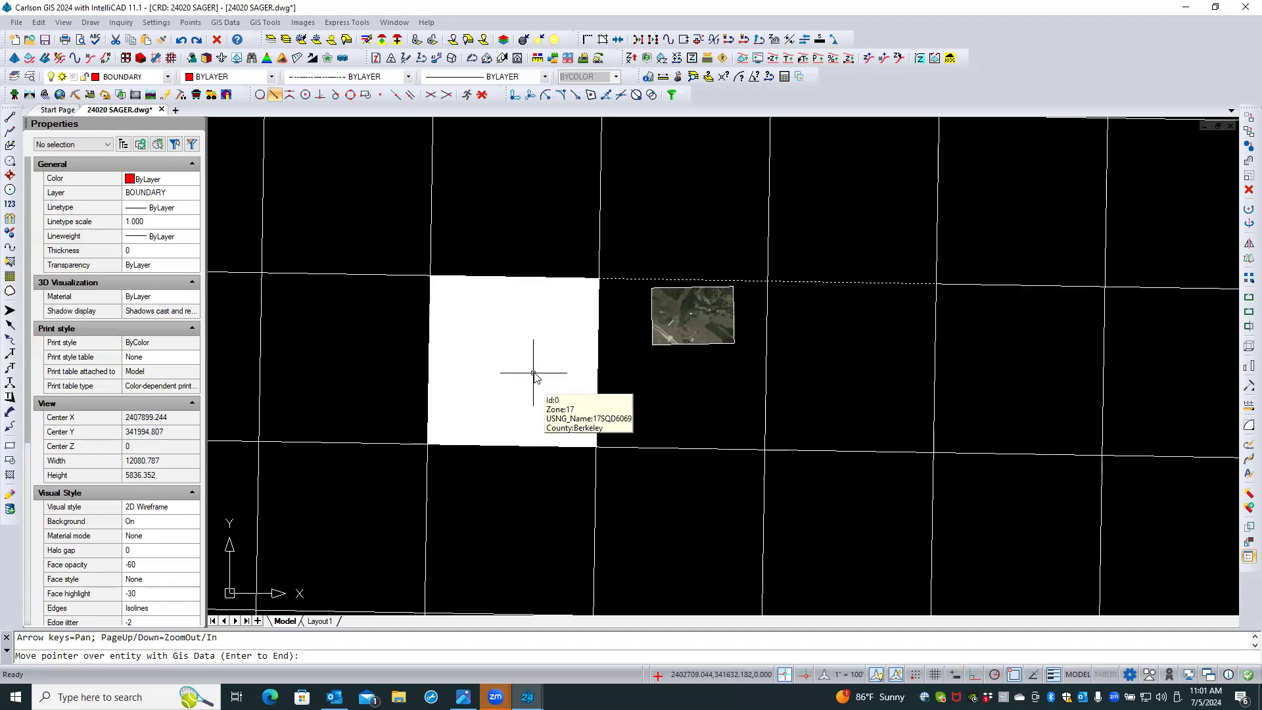
pyautogui.moveTo(623, 386)
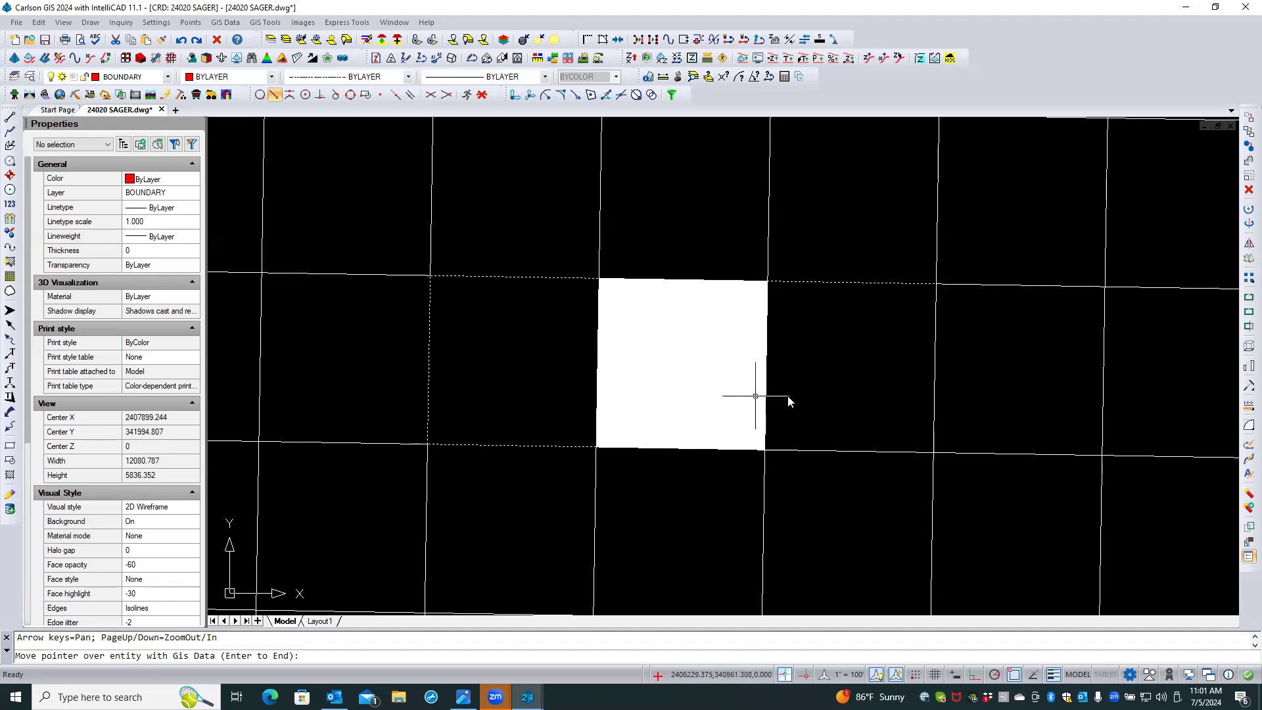
pyautogui.moveTo(696, 393)
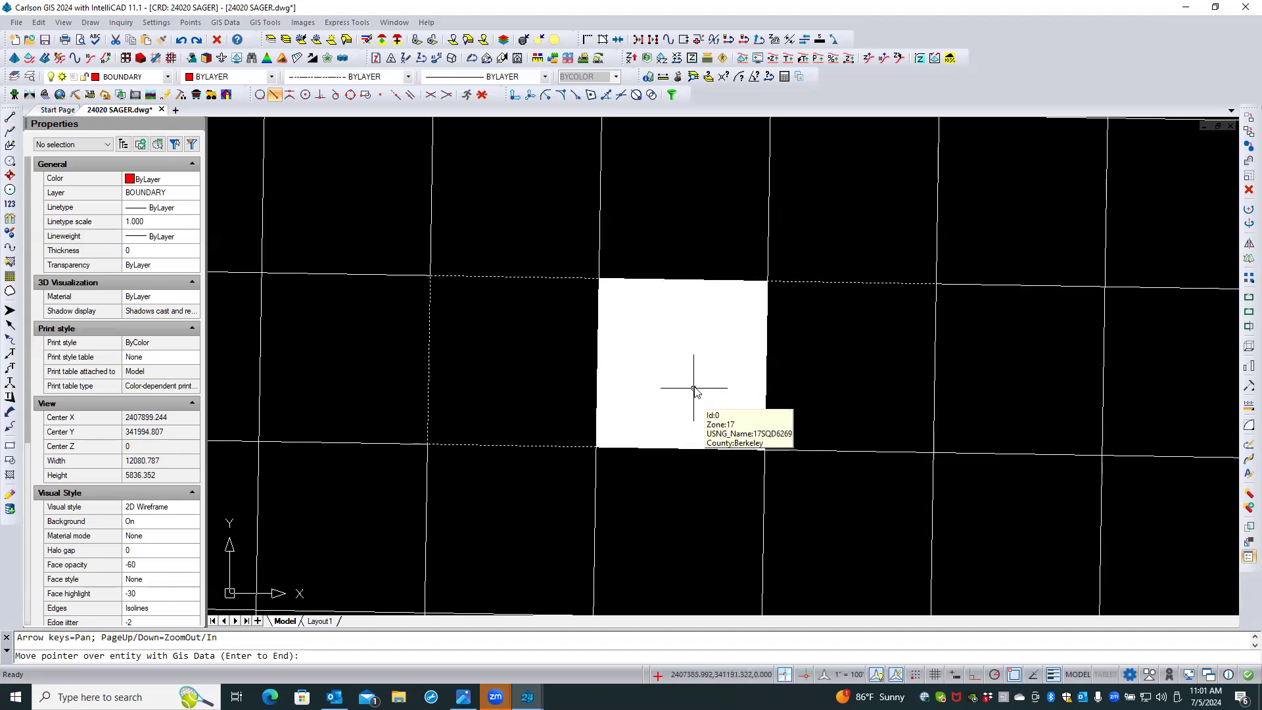
pyautogui.press('Return')
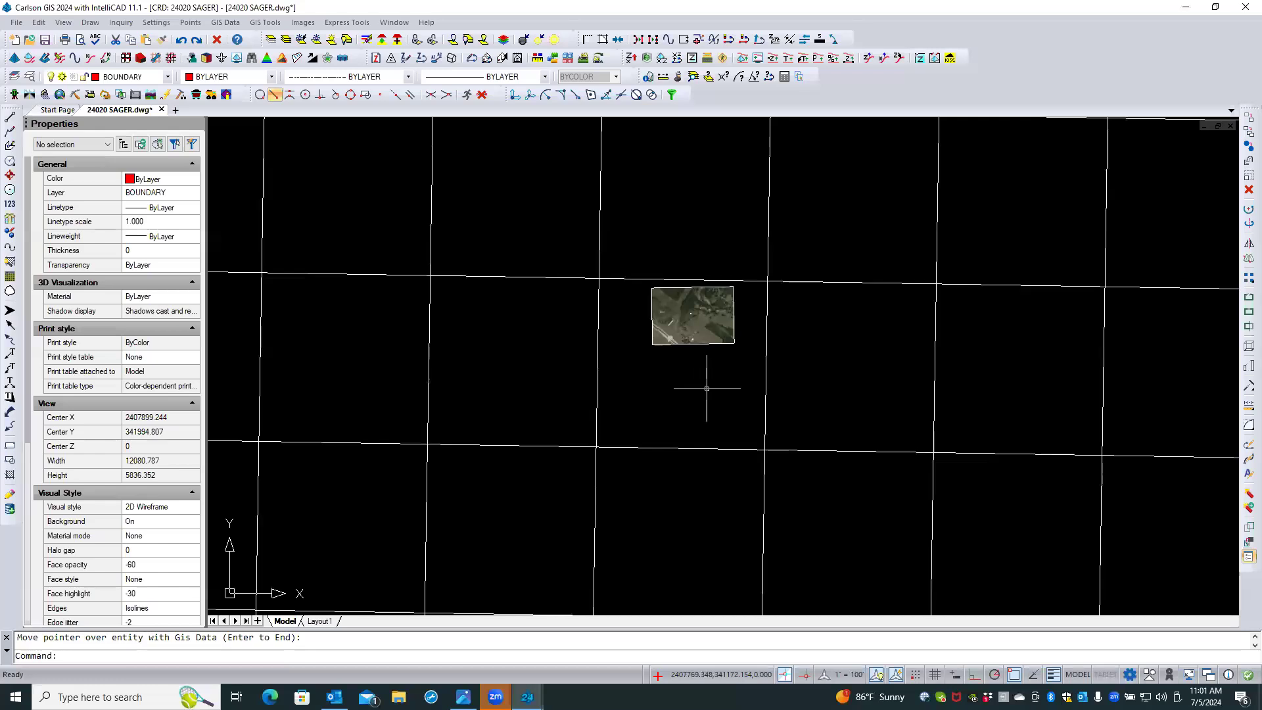
# Run Label GIS Data Inside Closed Polyline on the GISIMPORT tile polyline enclosing the site image
pyautogui.click(226, 22)
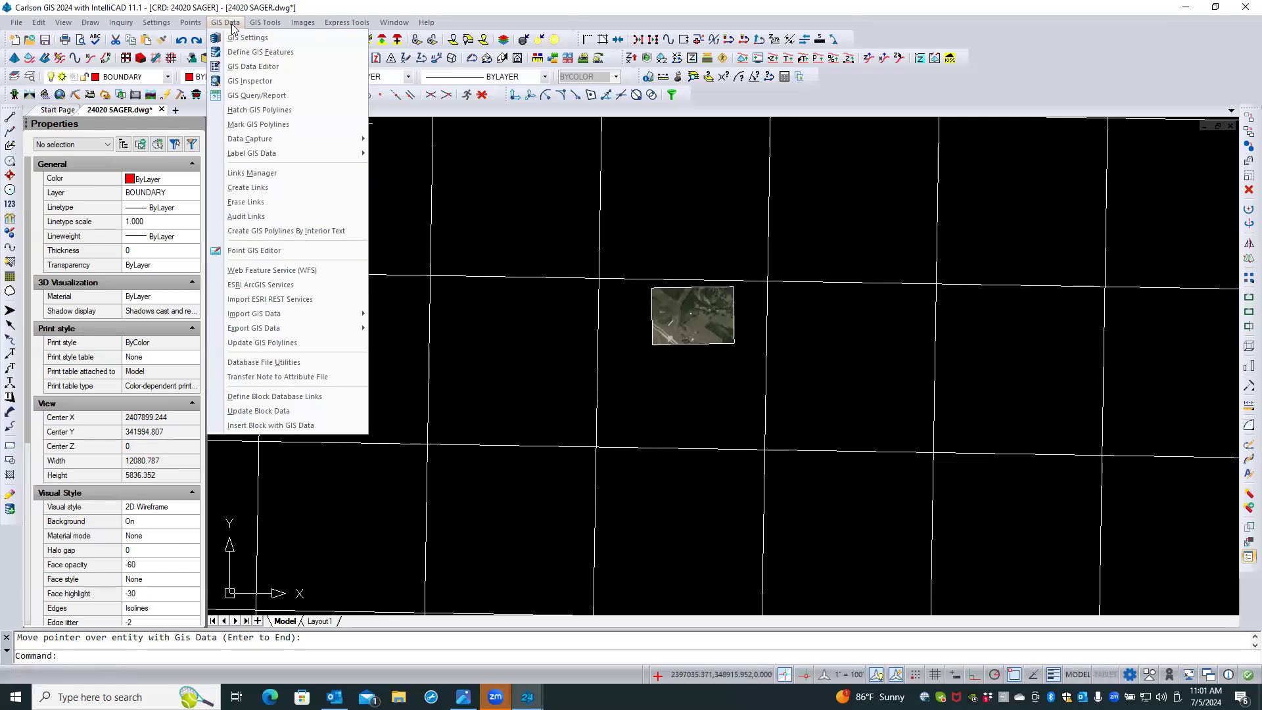
pyautogui.moveTo(301, 155)
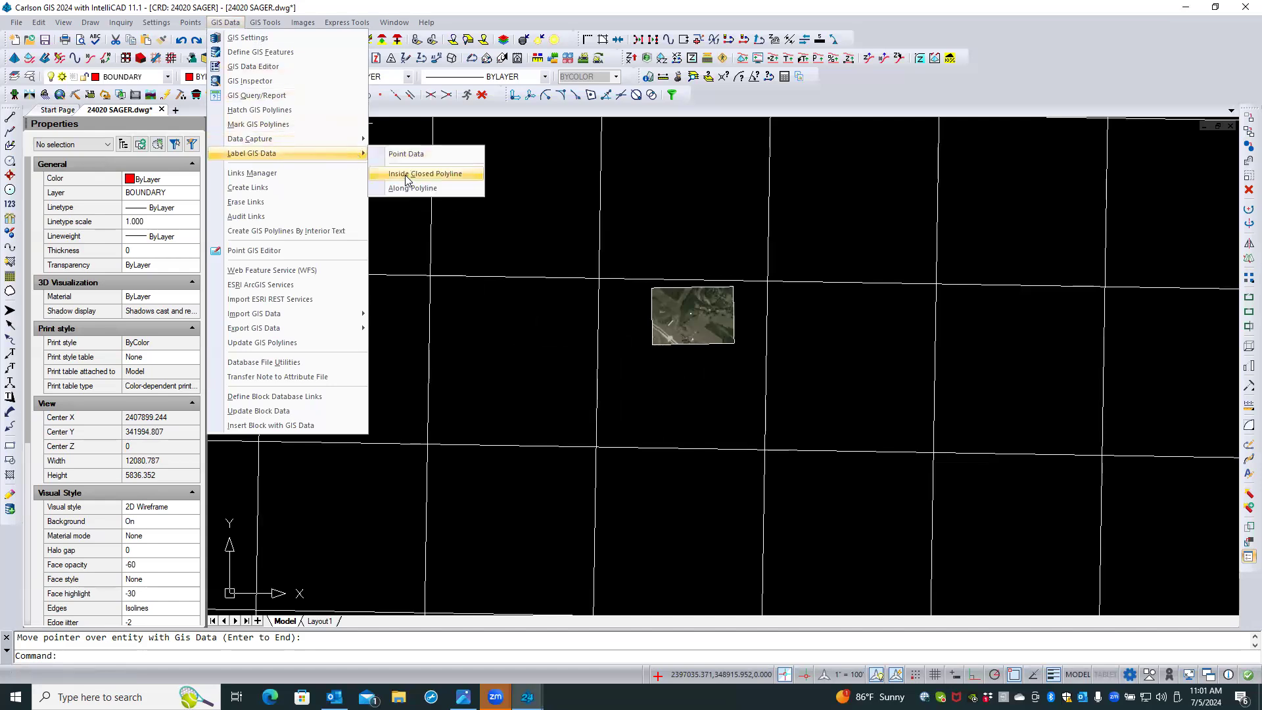
pyautogui.click(426, 173)
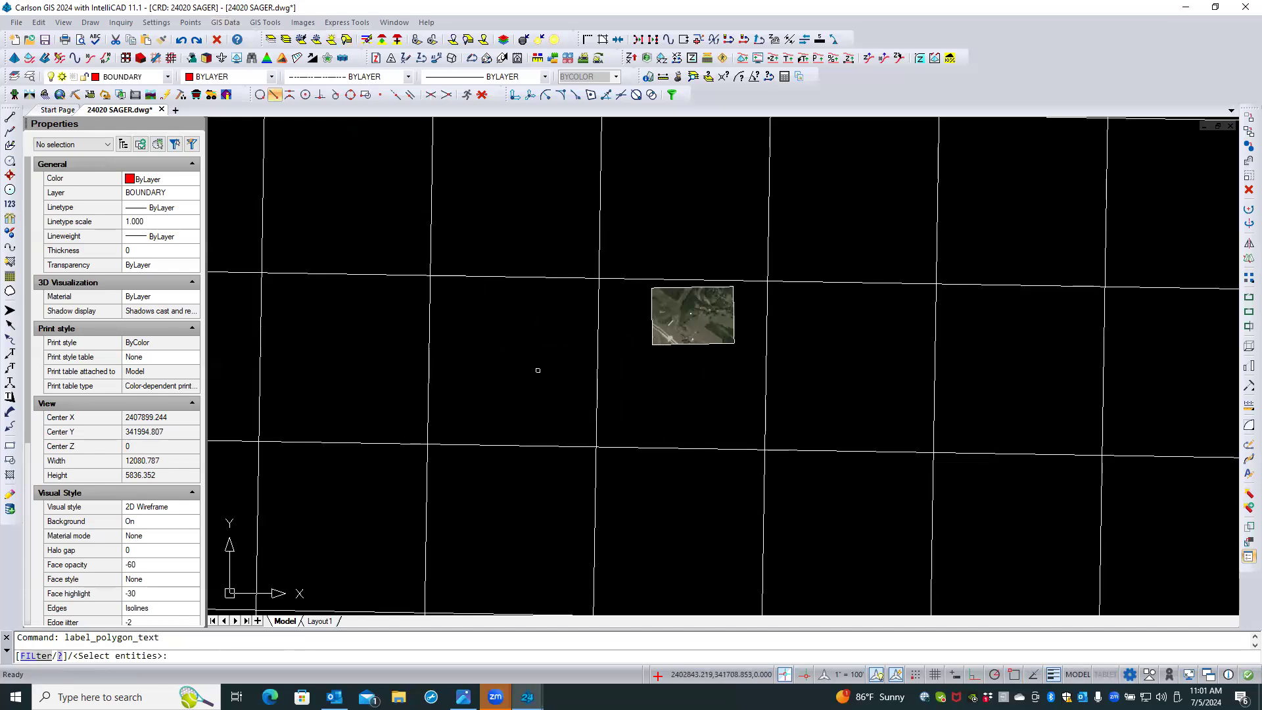
pyautogui.click(598, 369)
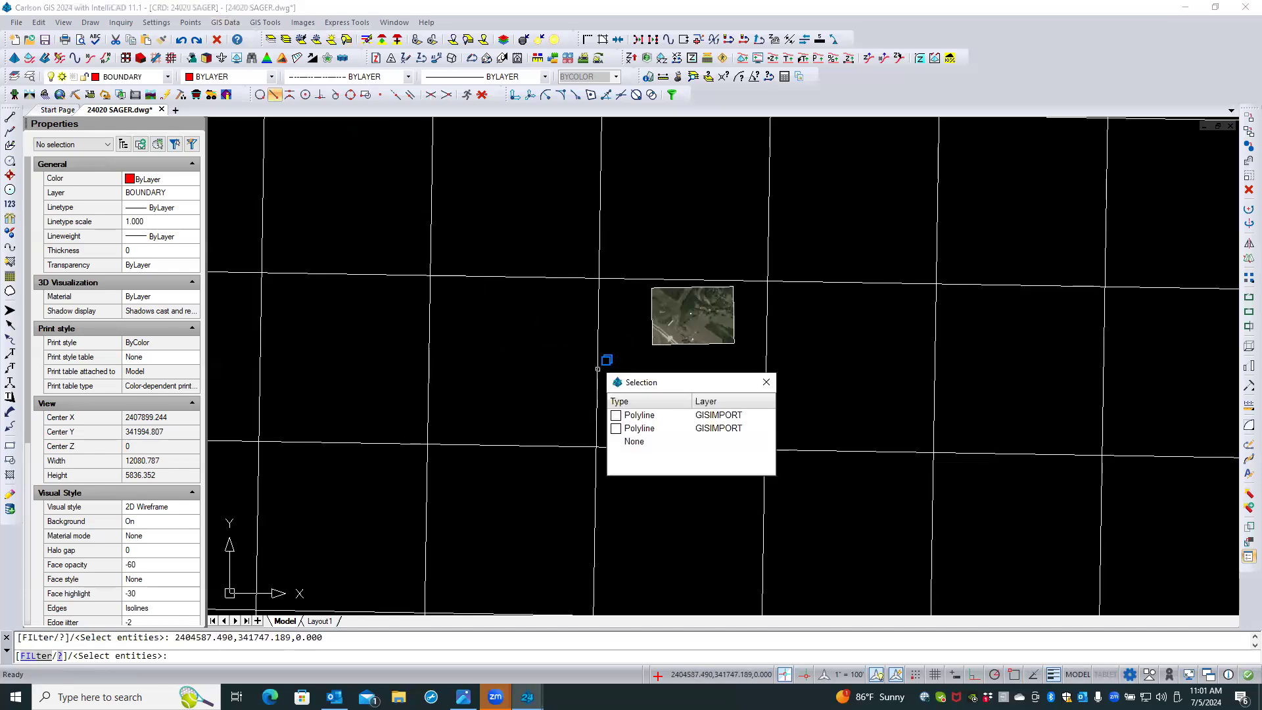
pyautogui.click(651, 414)
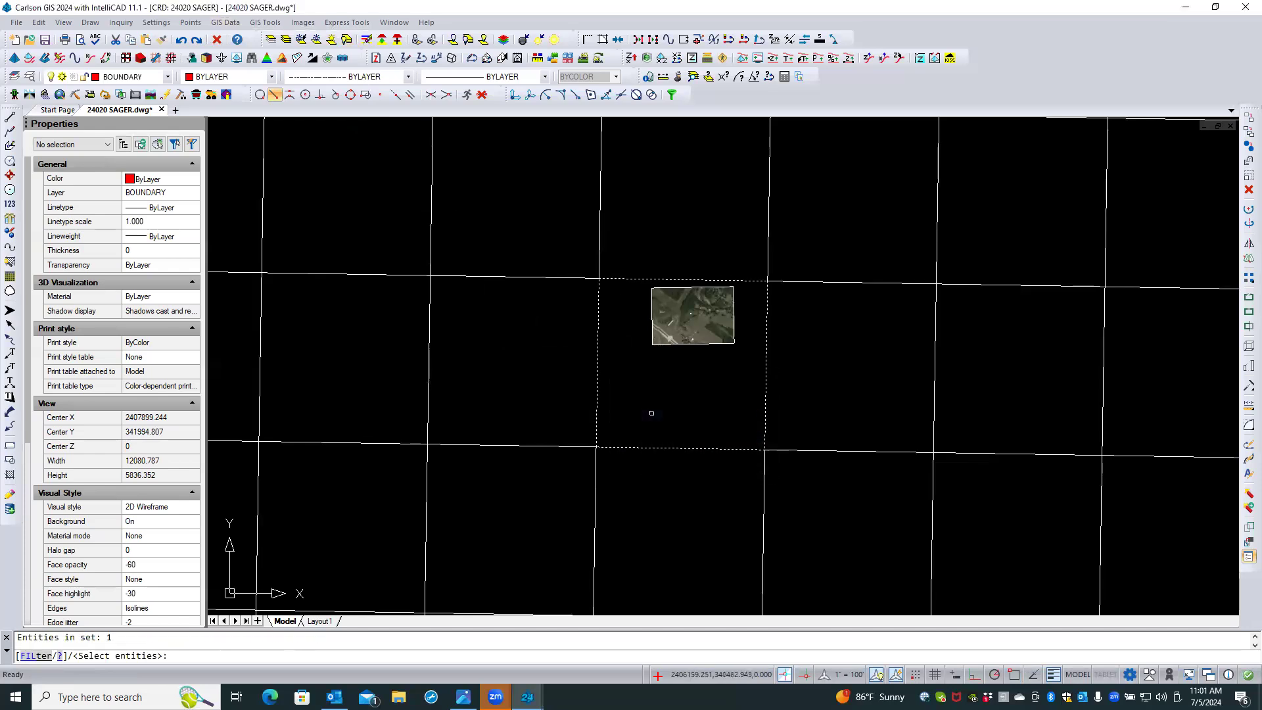
pyautogui.press('Return')
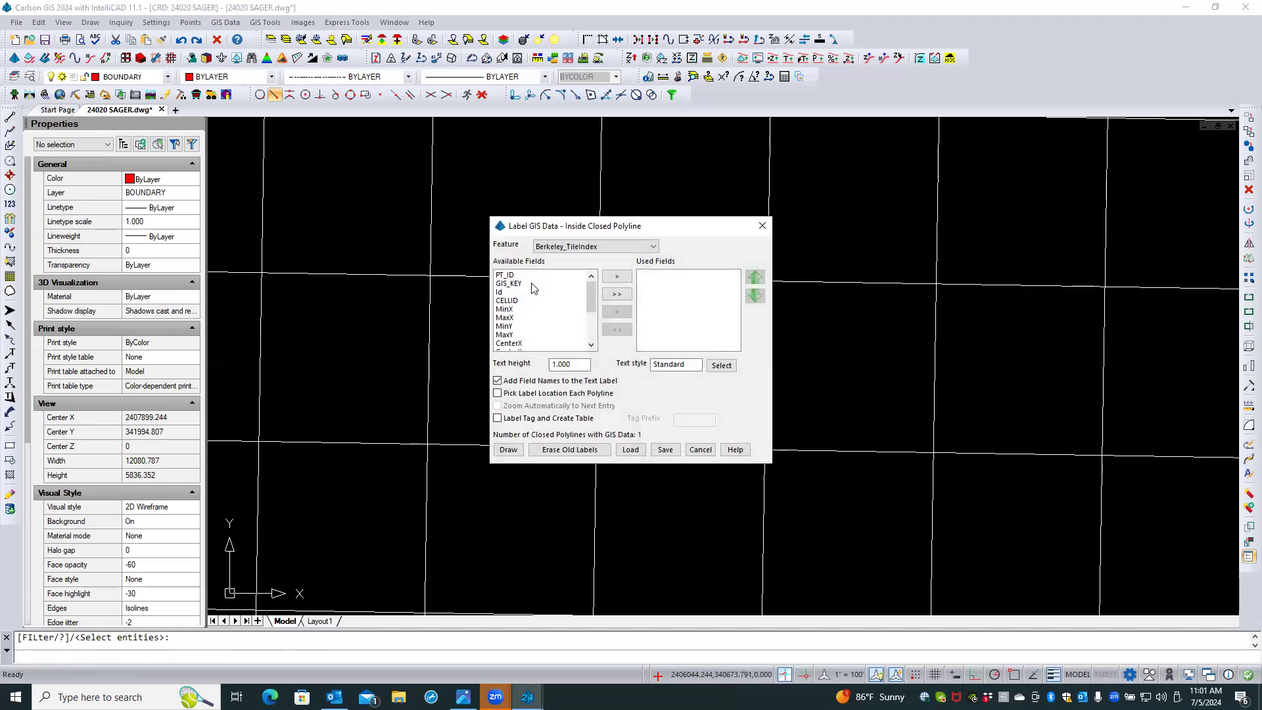
# Draw the site tile's label from the USNG_Name field with a text height of 50
pyautogui.moveTo(588, 293); pyautogui.dragTo(588, 330)
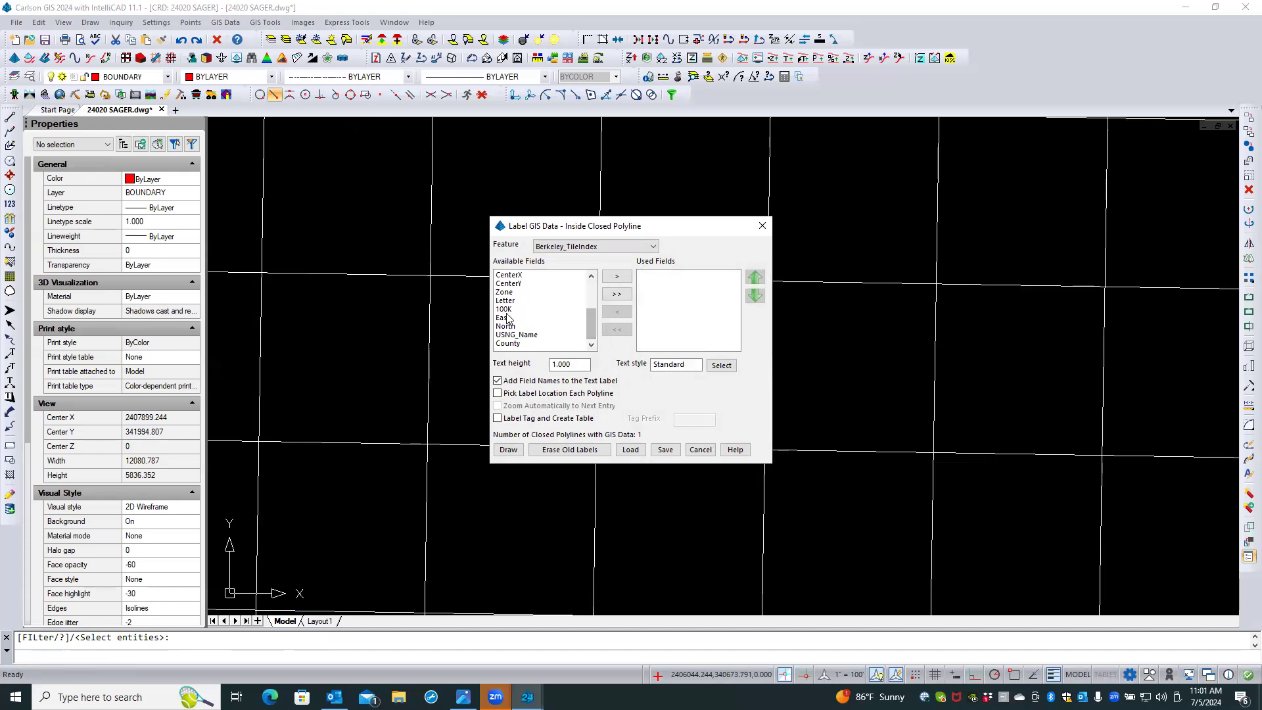
pyautogui.doubleClick(506, 335)
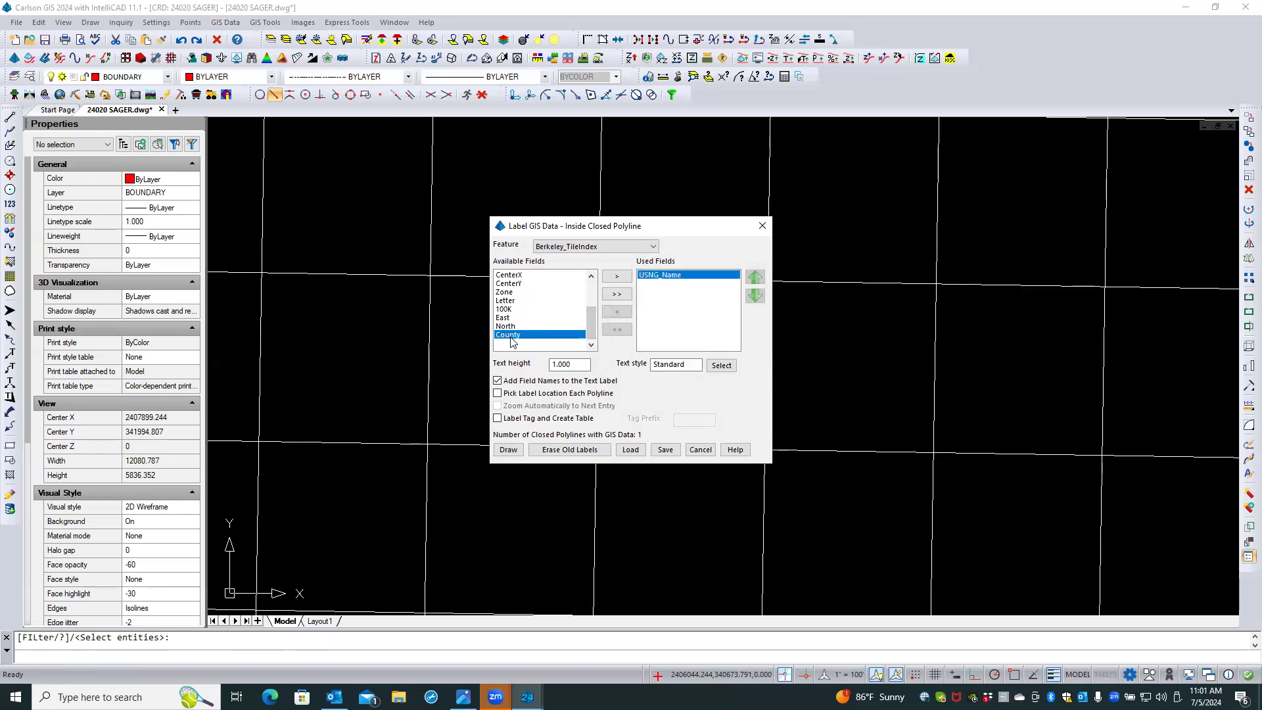
pyautogui.click(508, 451)
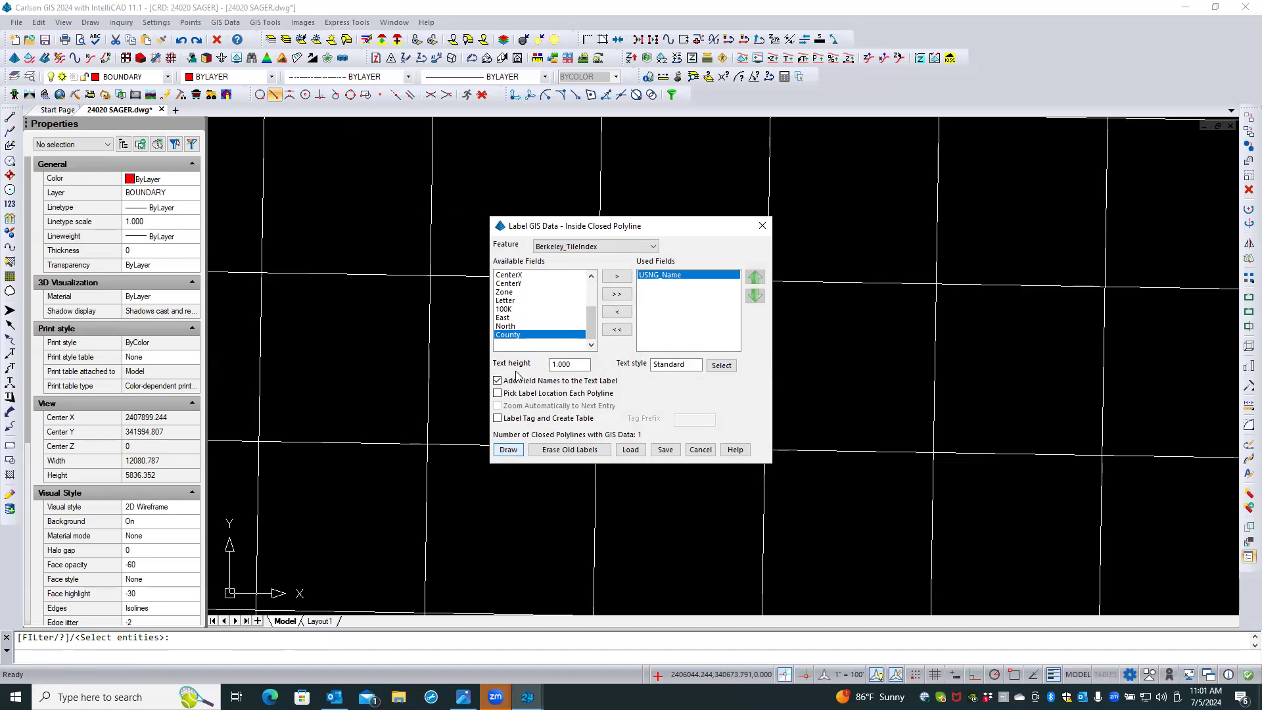
pyautogui.doubleClick(565, 365)
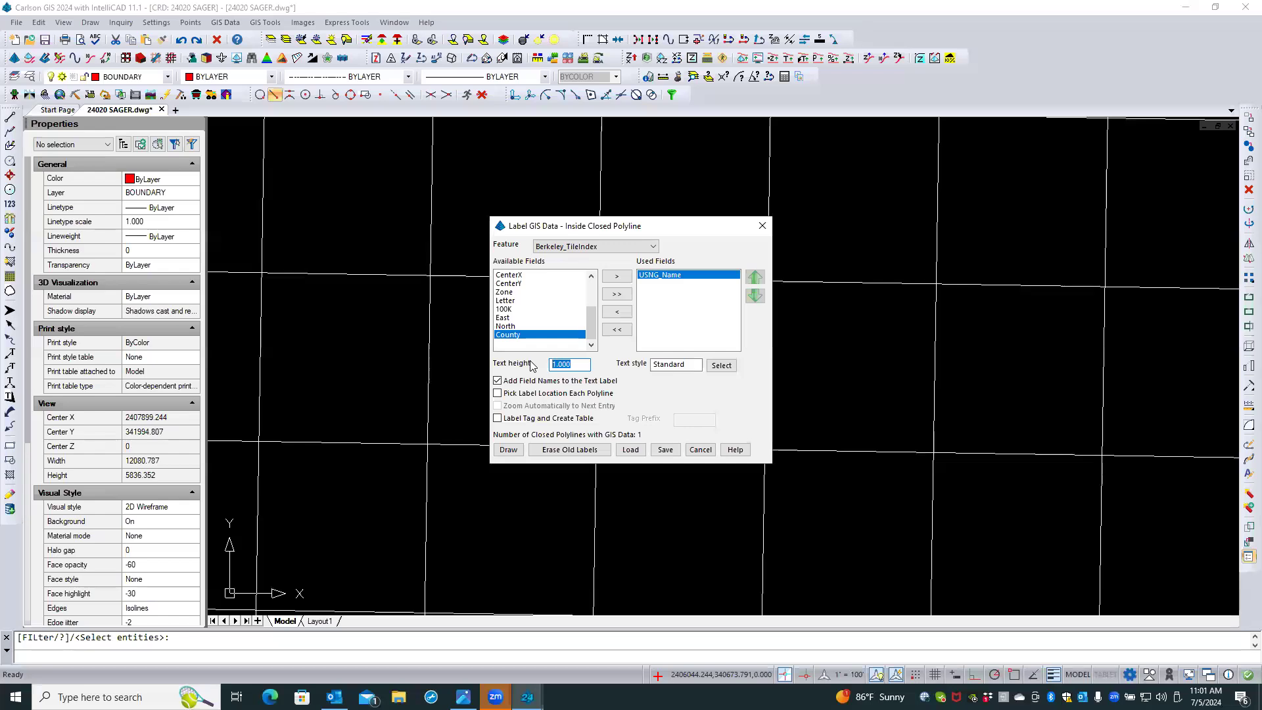
pyautogui.write('50')
pyautogui.click(508, 451)
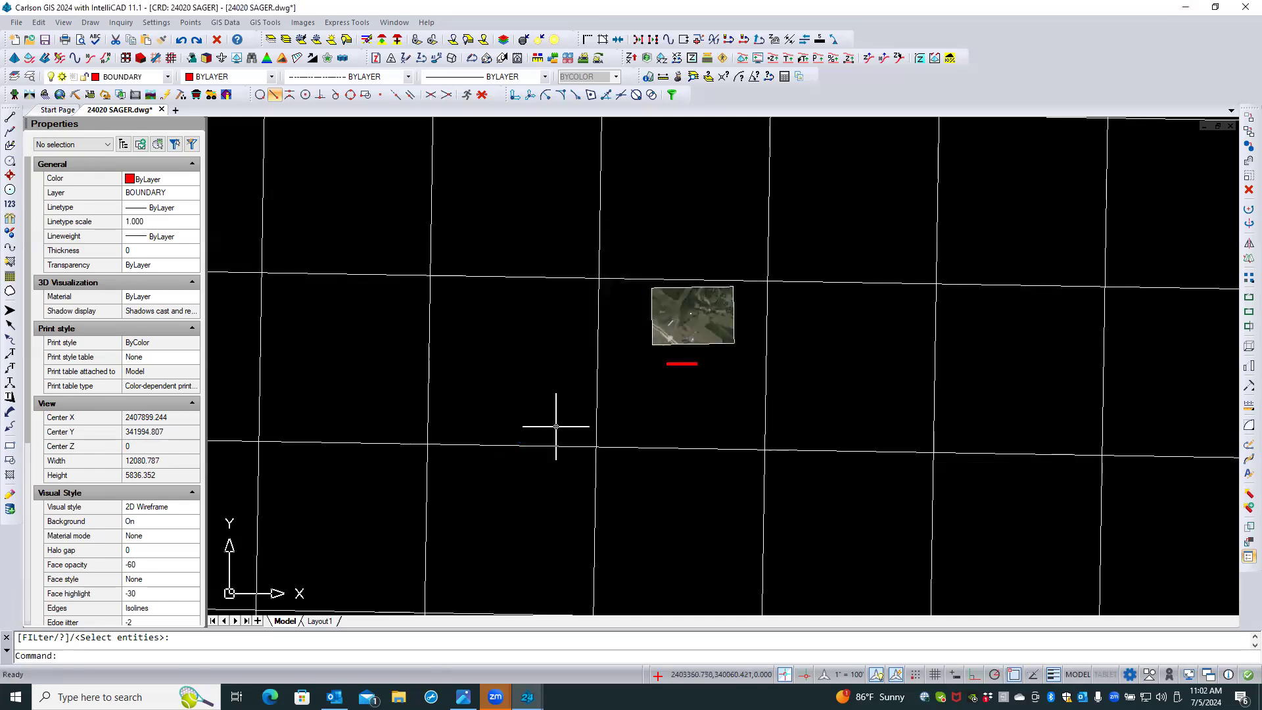
# Examine the USNG_Name label below the site image and where the site's tile sits within the surrounding tile grid
pyautogui.scroll(3, 672, 370)
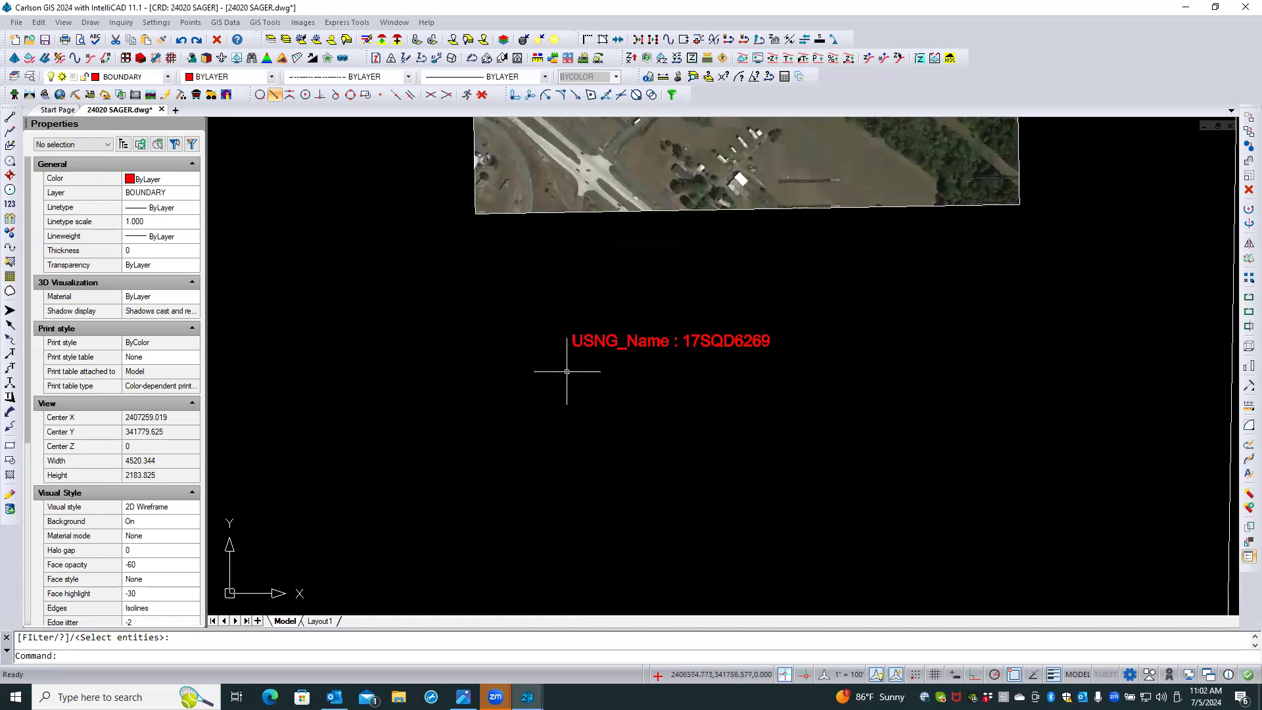
pyautogui.scroll(-4, 550, 373)
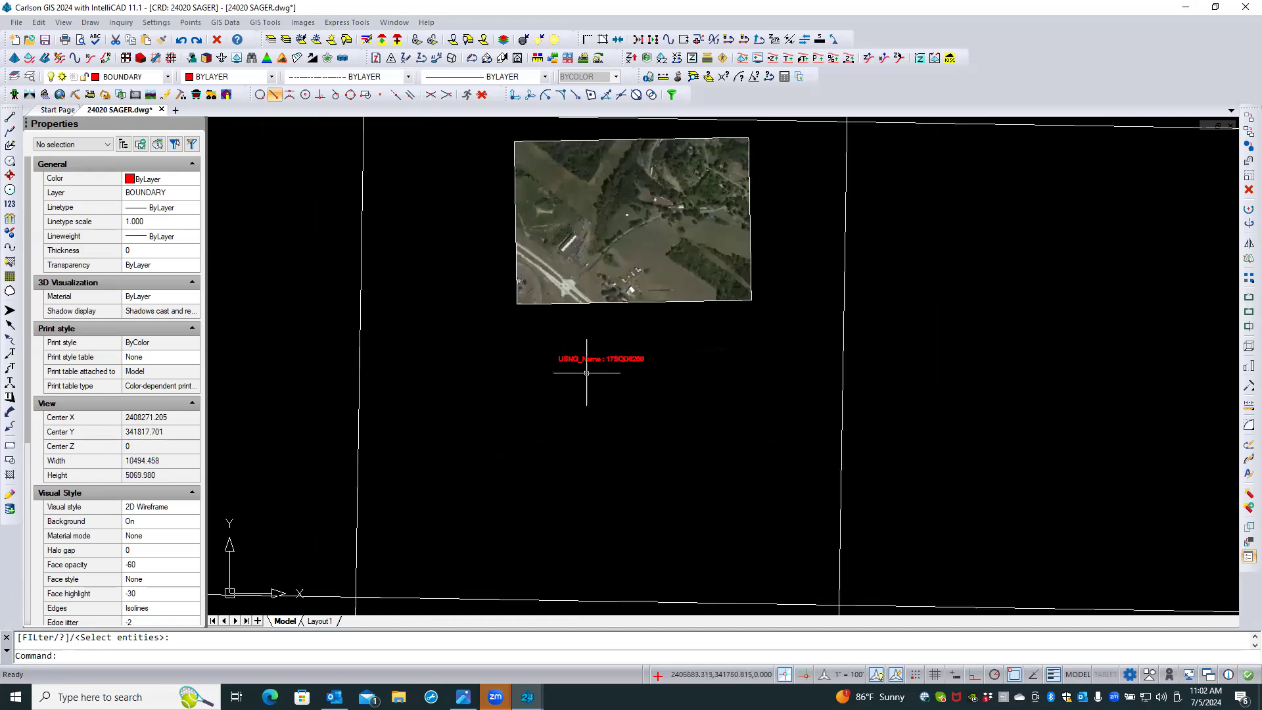
pyautogui.scroll(2, 605, 368)
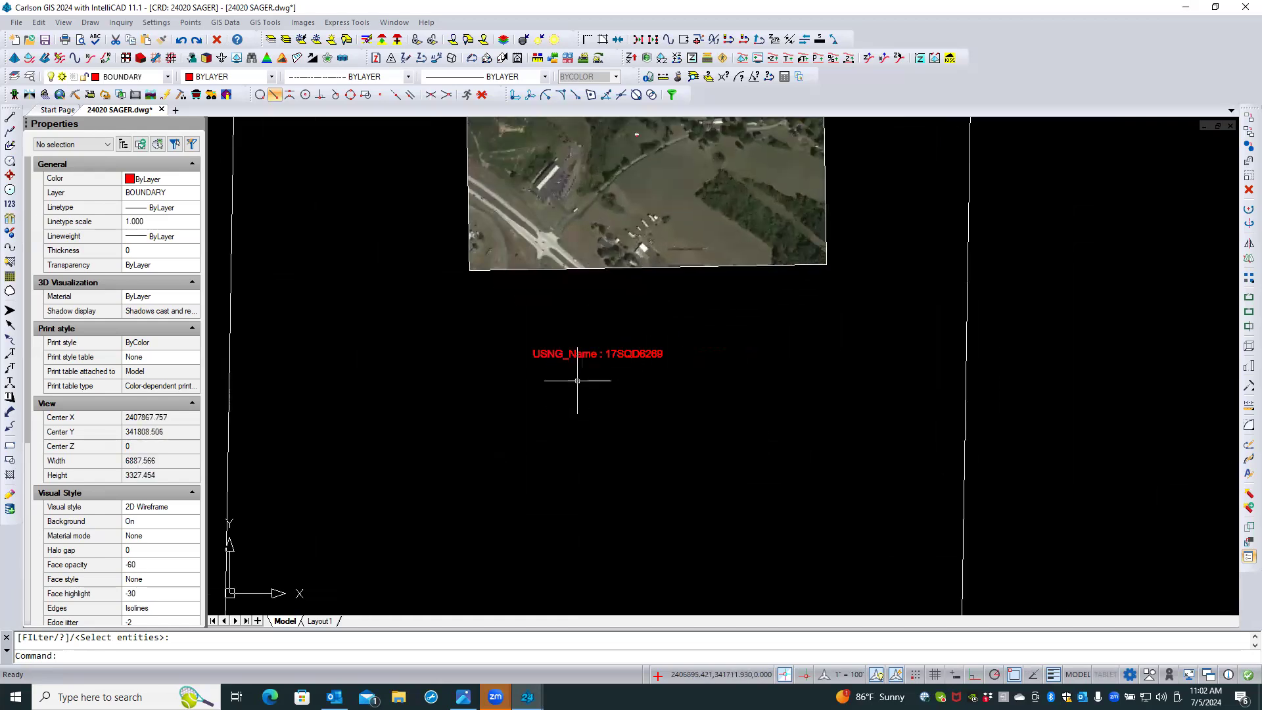
pyautogui.scroll(-4, 577, 381)
pyautogui.scroll(4, 577, 381)
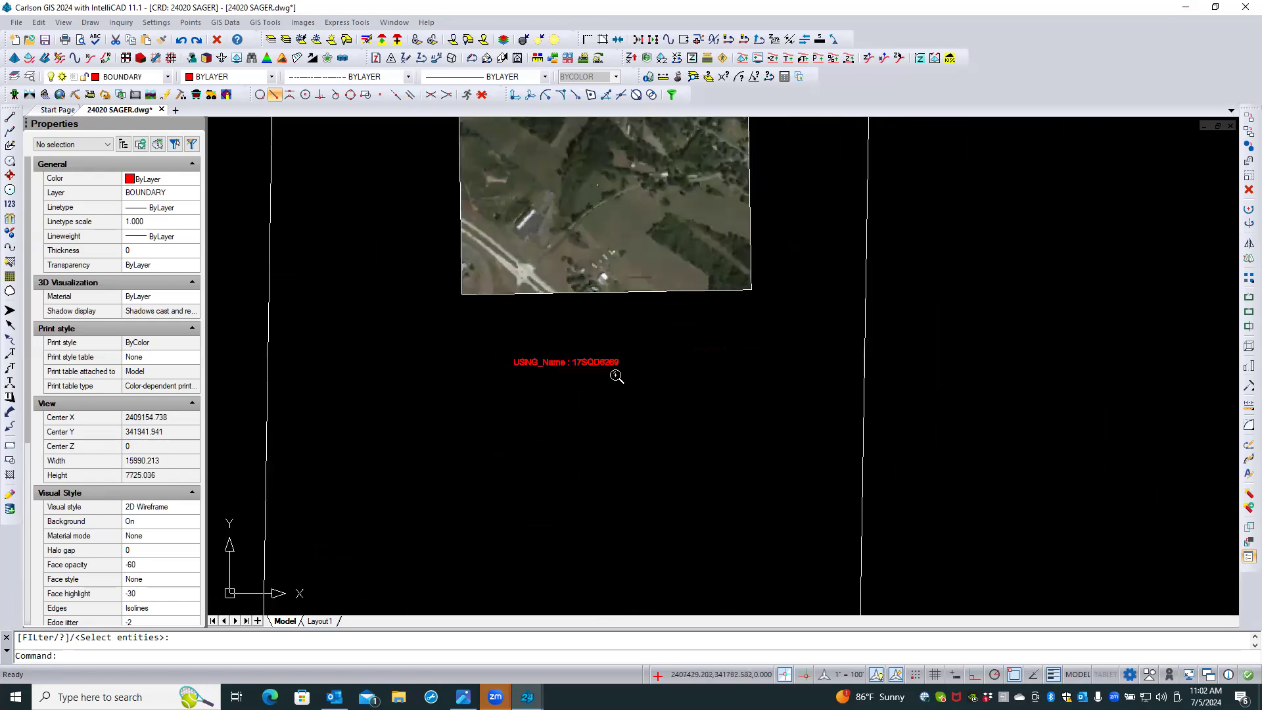
pyautogui.scroll(-2, 514, 426)
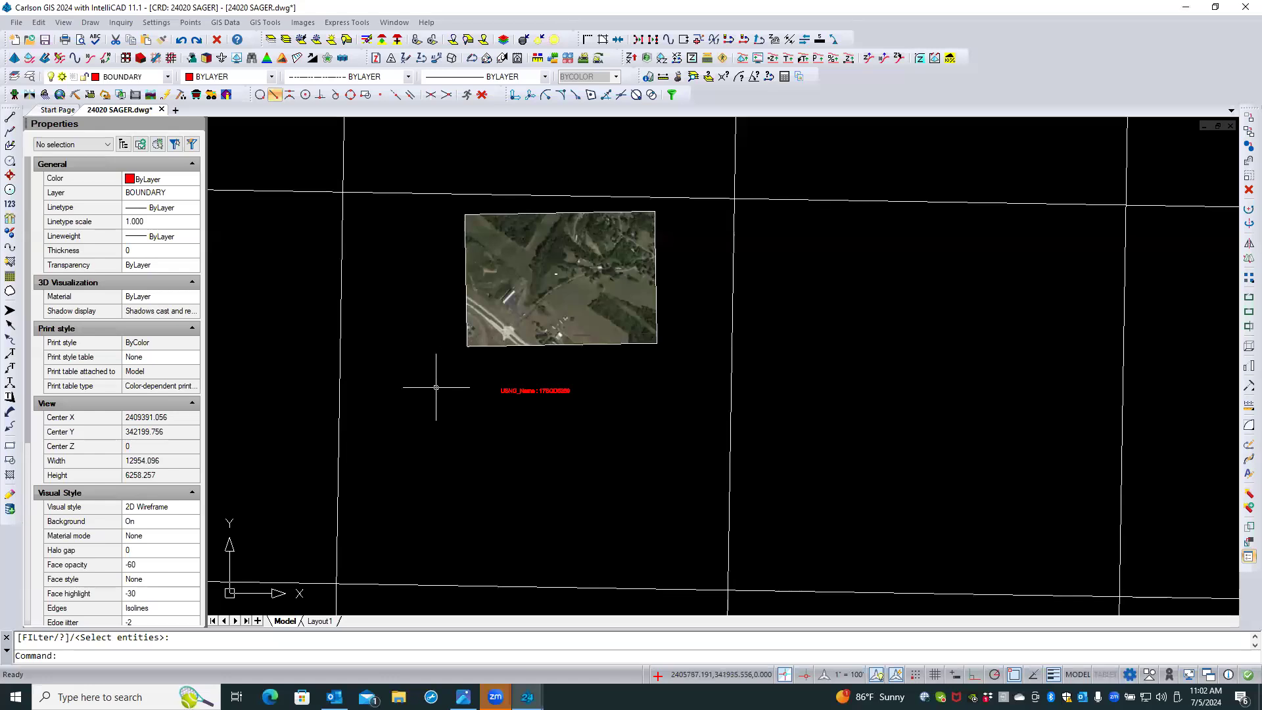
pyautogui.scroll(-10, 533, 367)
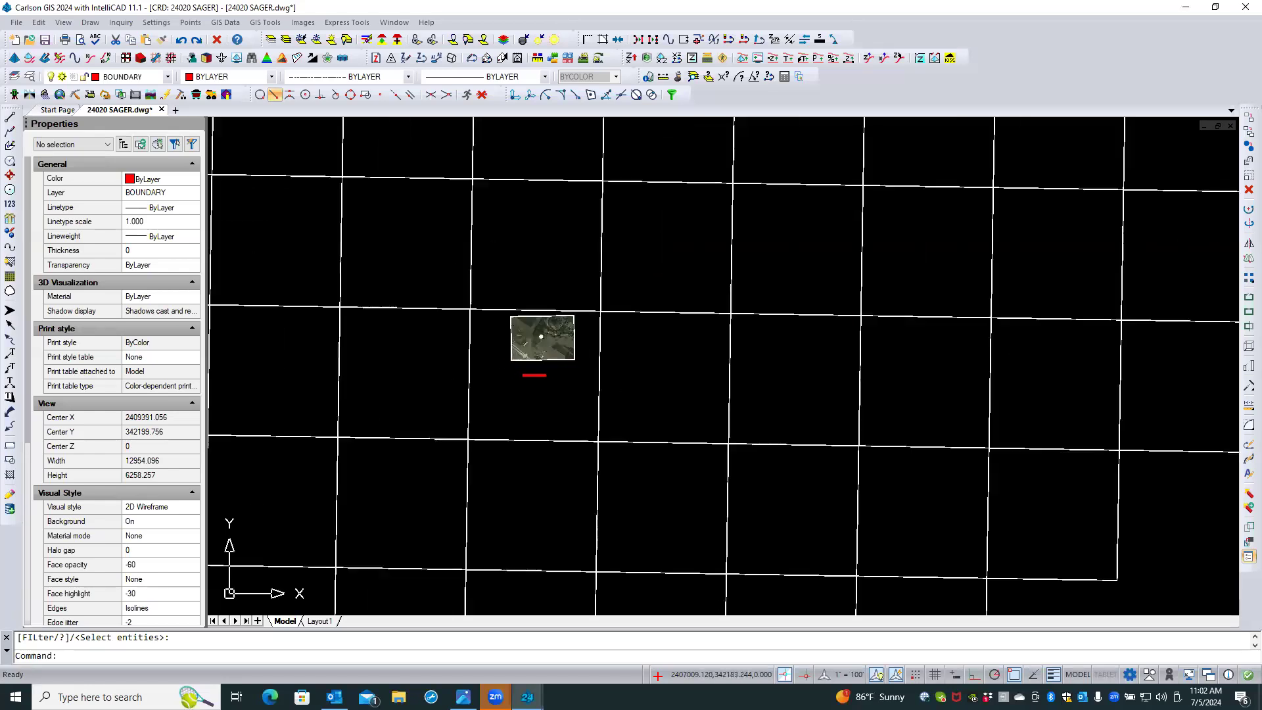
pyautogui.scroll(8, 578, 358)
pyautogui.scroll(8, 533, 371)
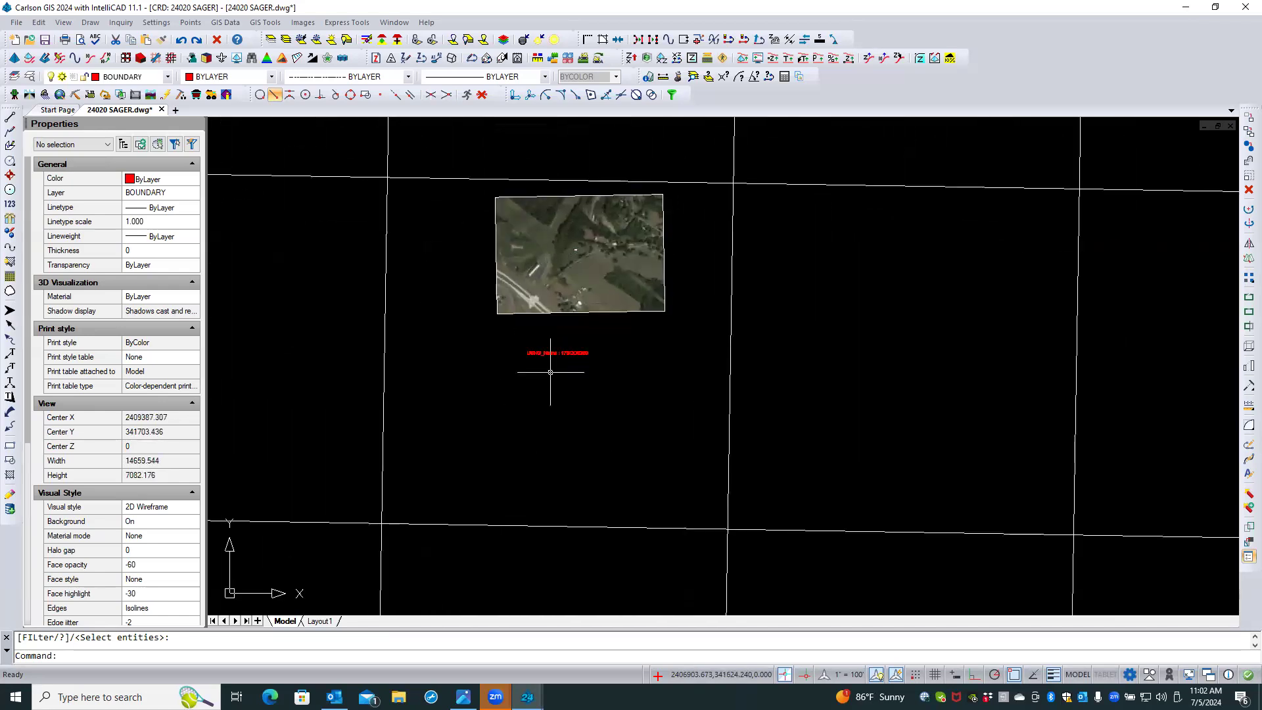
# Check the layer properties of the USNG_Name label, the site image and the control point inside the image
pyautogui.click(384, 390)
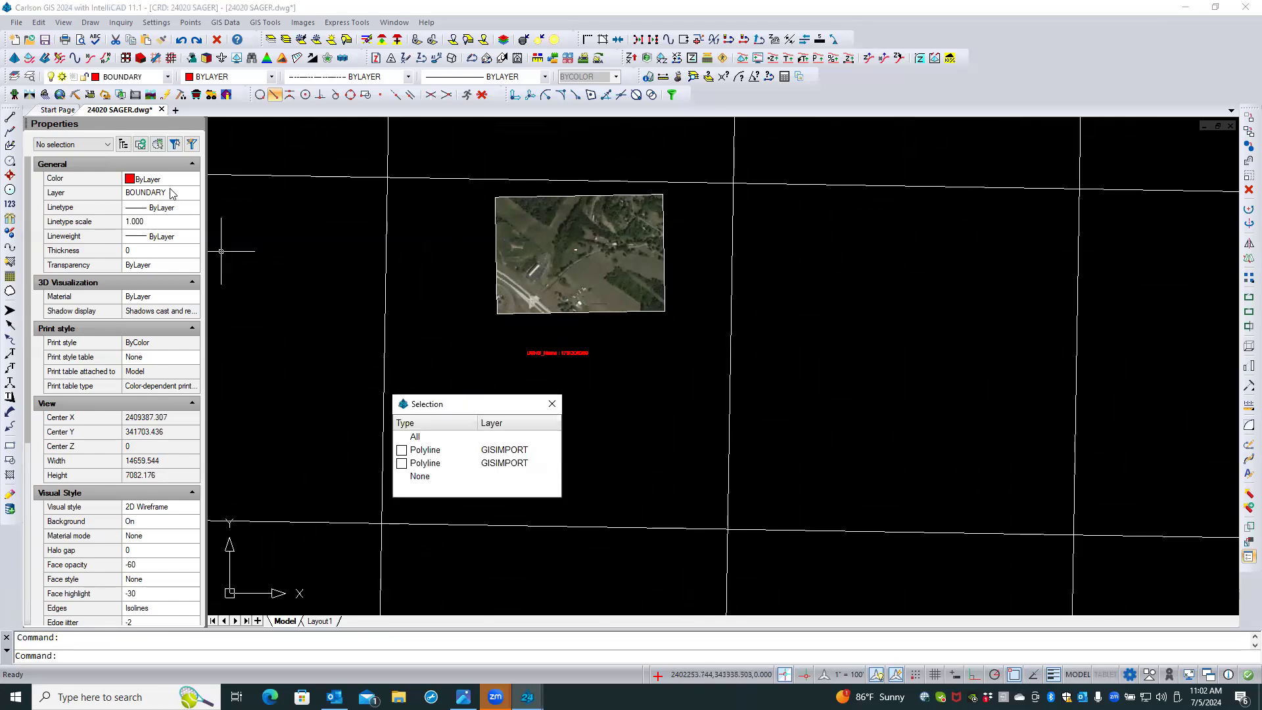
pyautogui.click(423, 343)
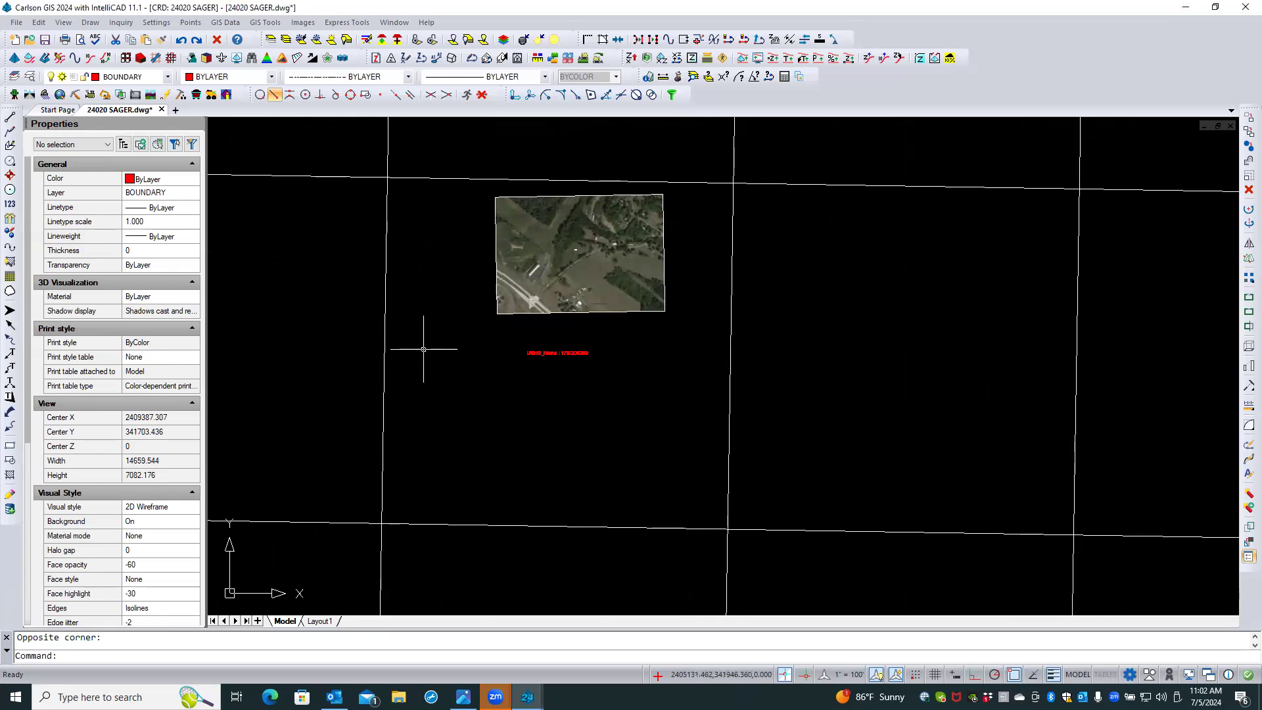
pyautogui.click(530, 354)
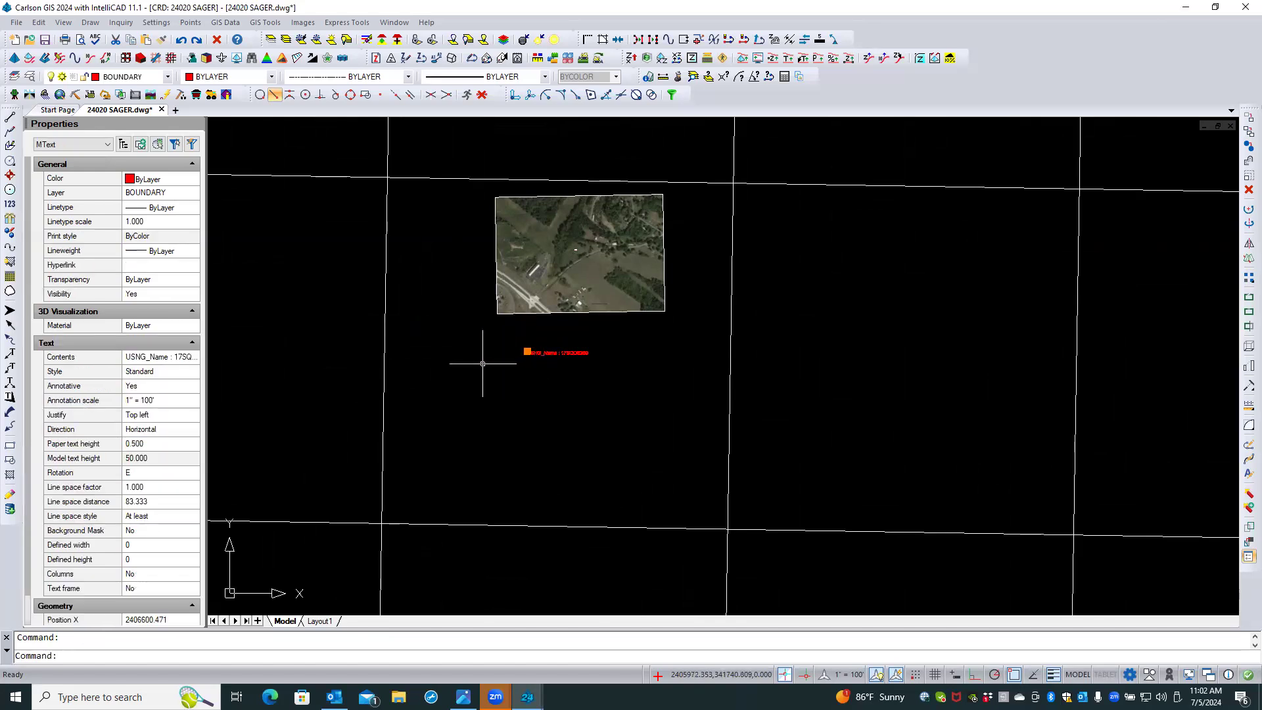
pyautogui.press('Escape')
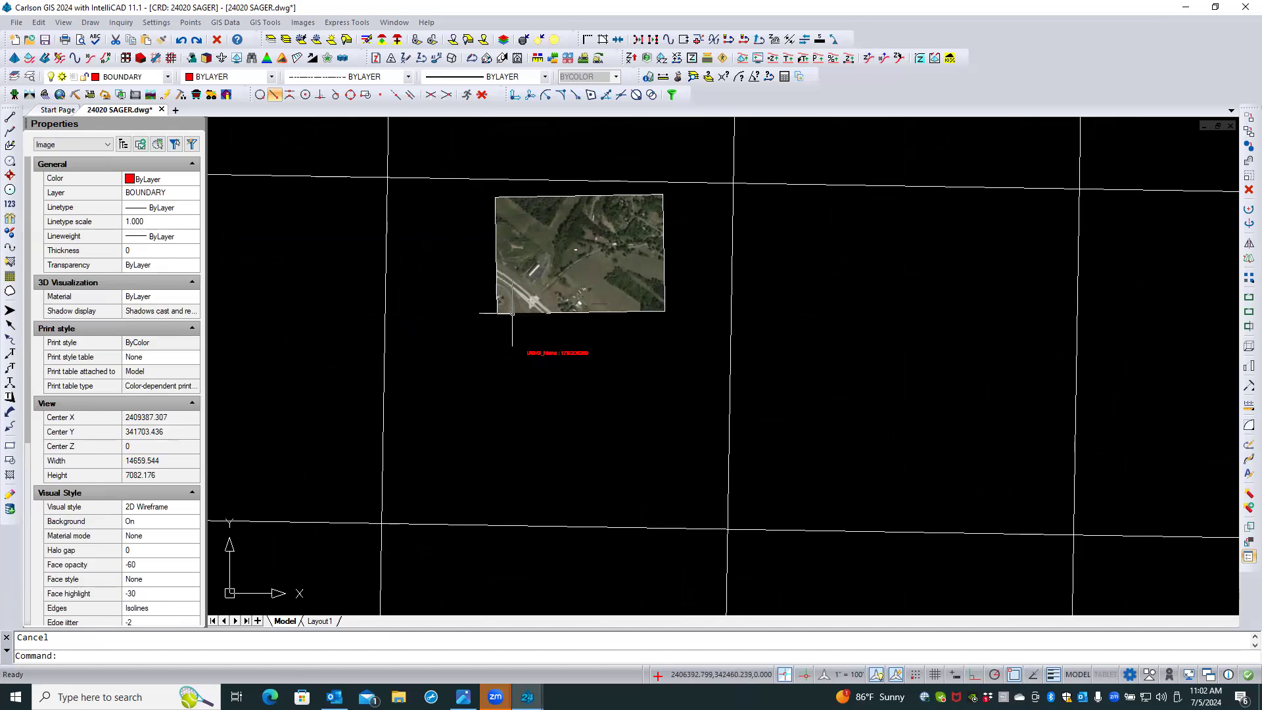
pyautogui.click(512, 313)
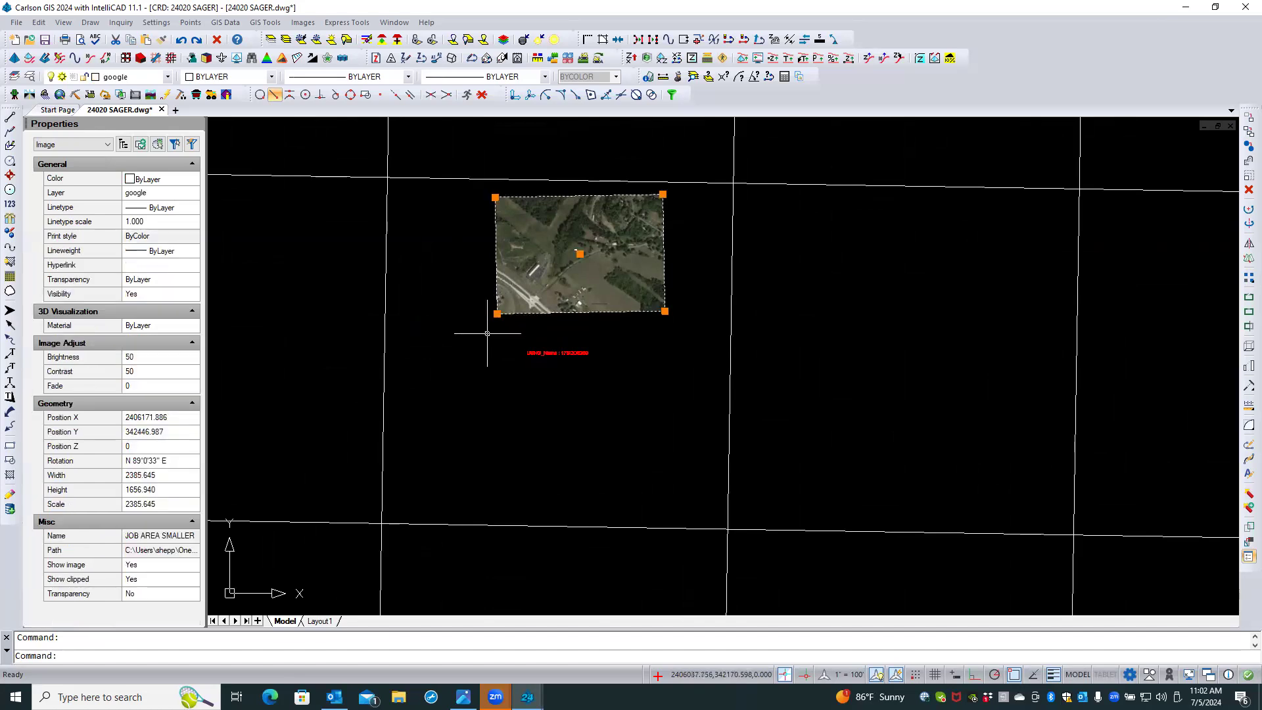
pyautogui.press('Escape')
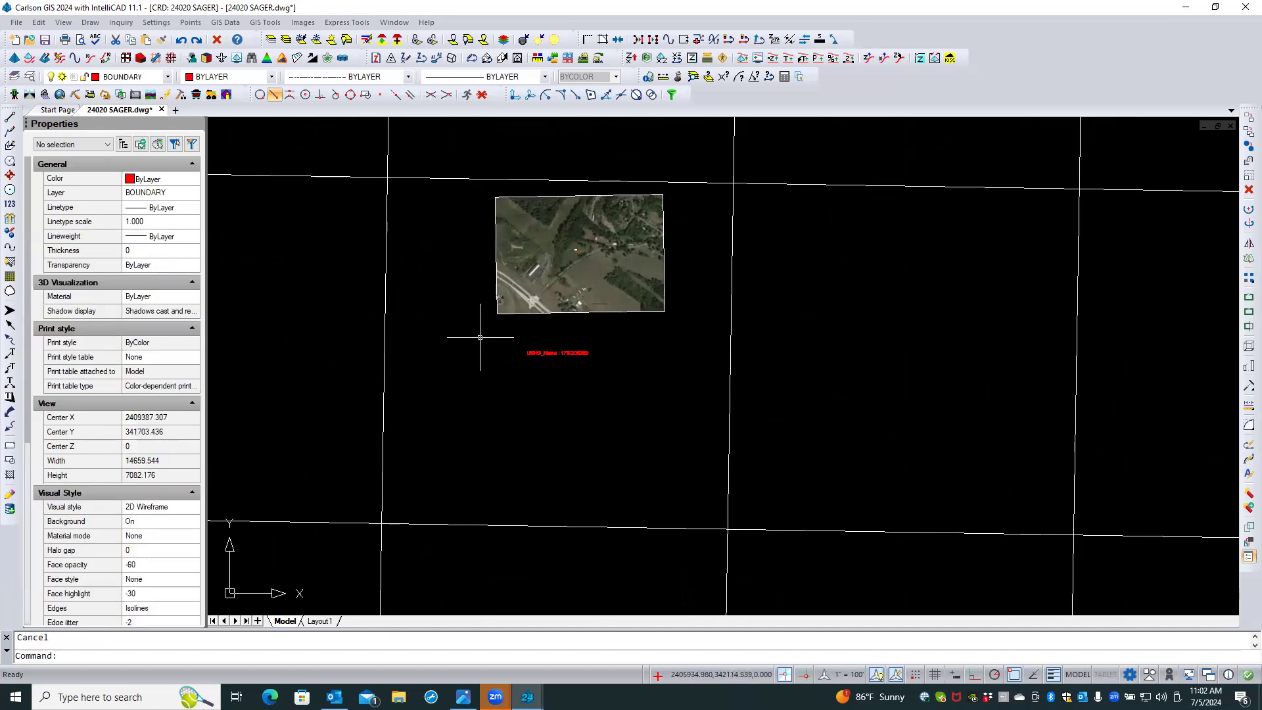
pyautogui.click(480, 338)
pyautogui.click(576, 247)
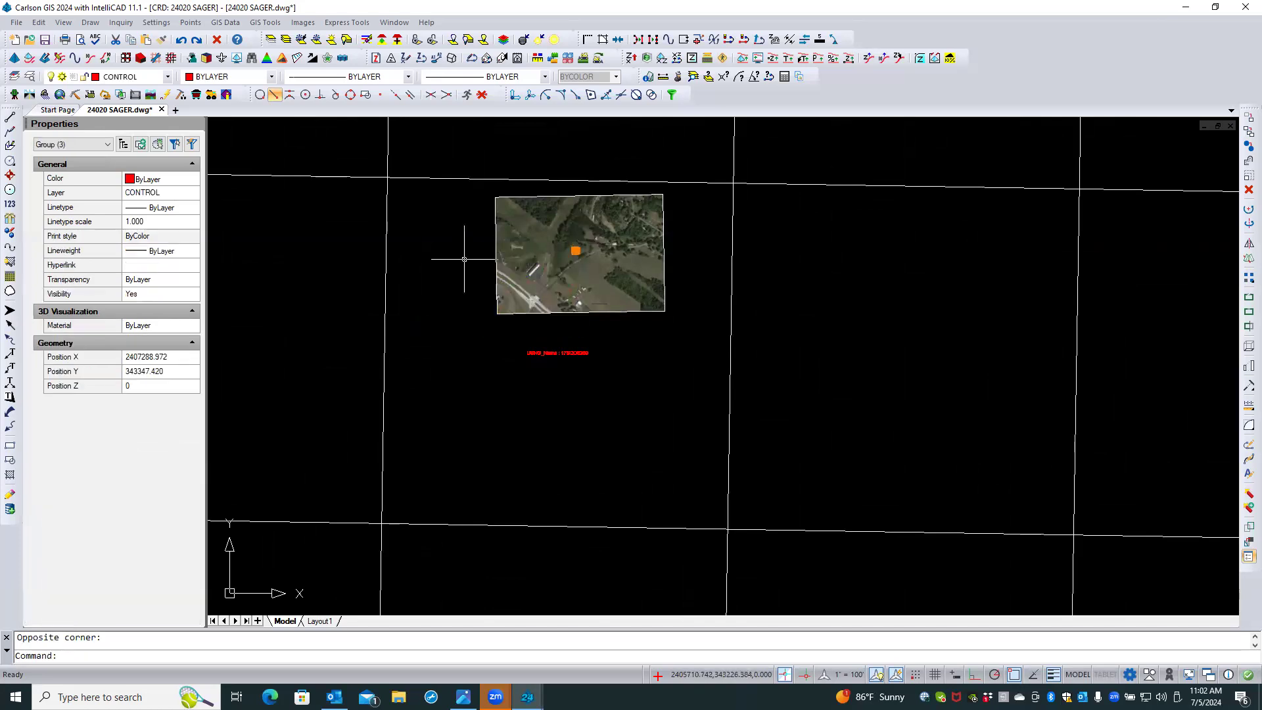
pyautogui.press('Escape')
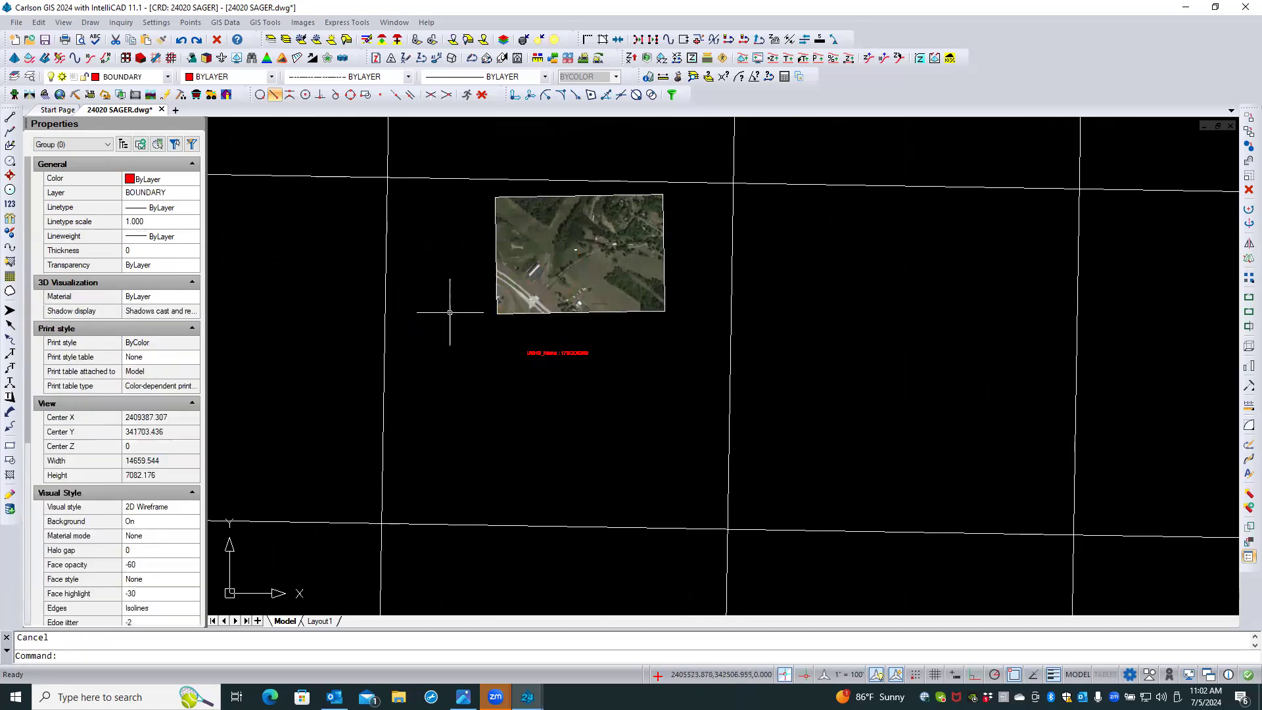
# Move the USNG_Name tile label to the AREATXT layer
pyautogui.click(529, 352)
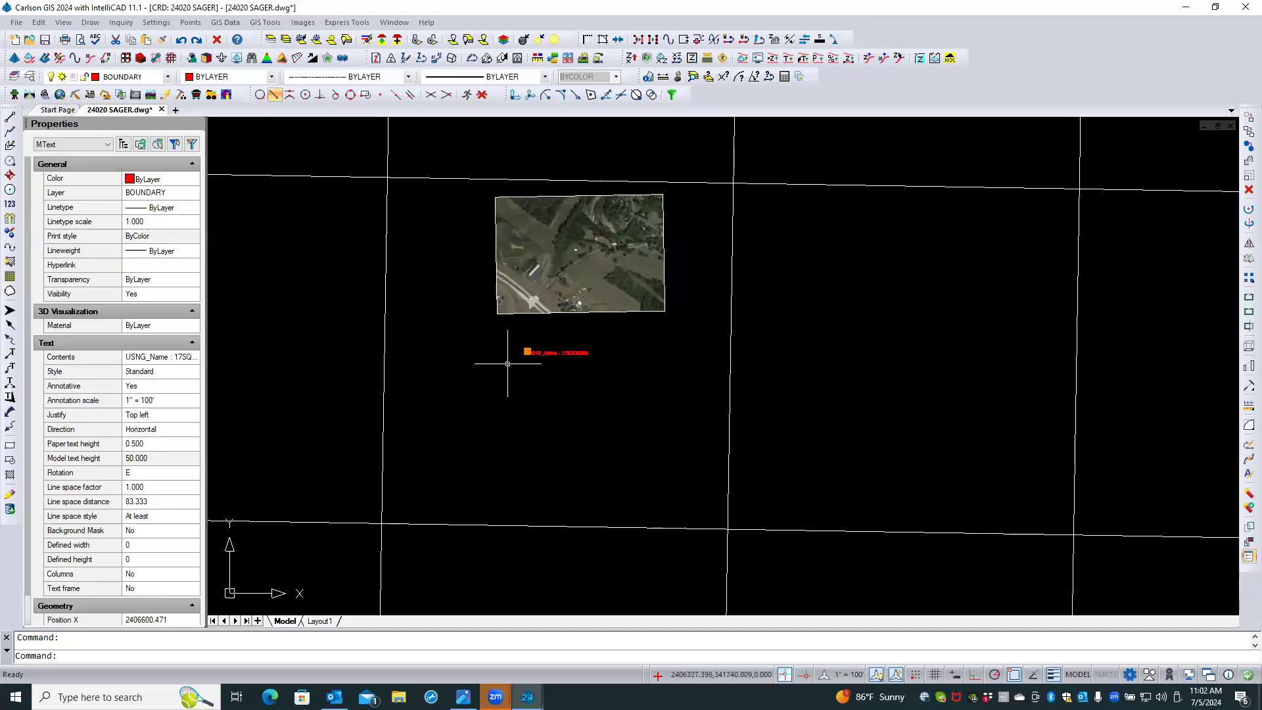
pyautogui.click(183, 193)
pyautogui.click(191, 193)
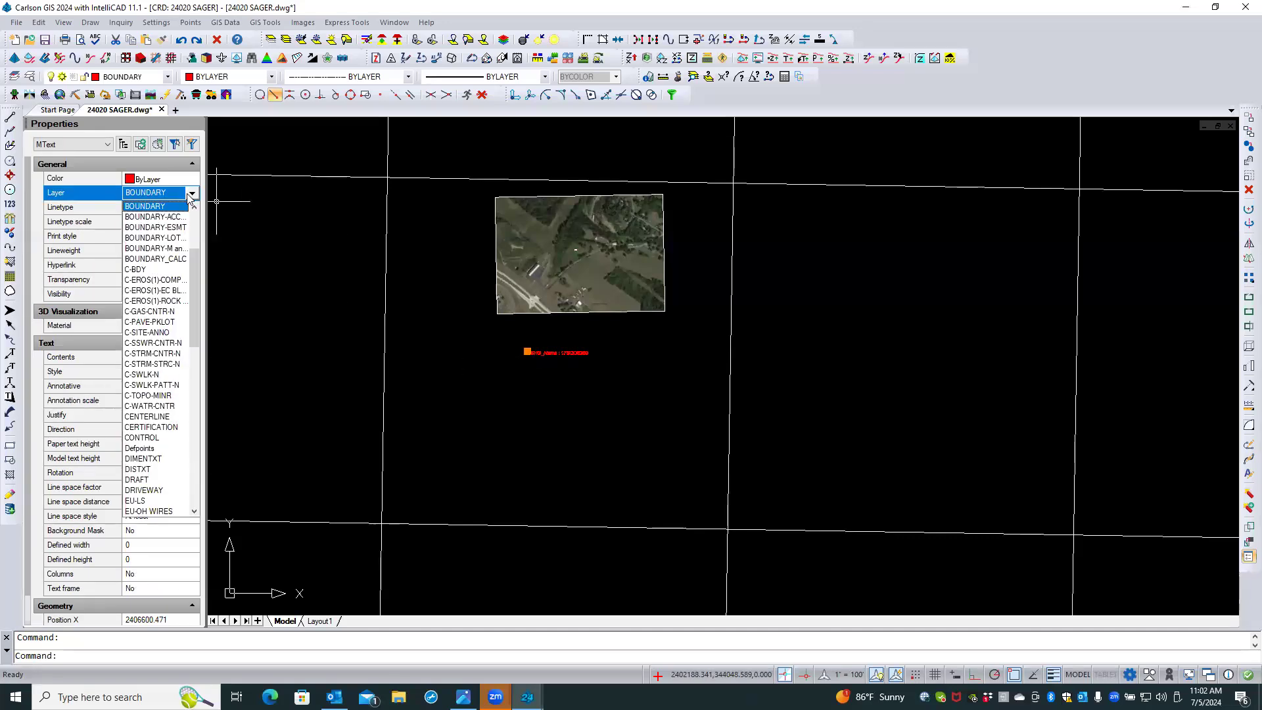
pyautogui.moveTo(192, 264); pyautogui.dragTo(198, 215)
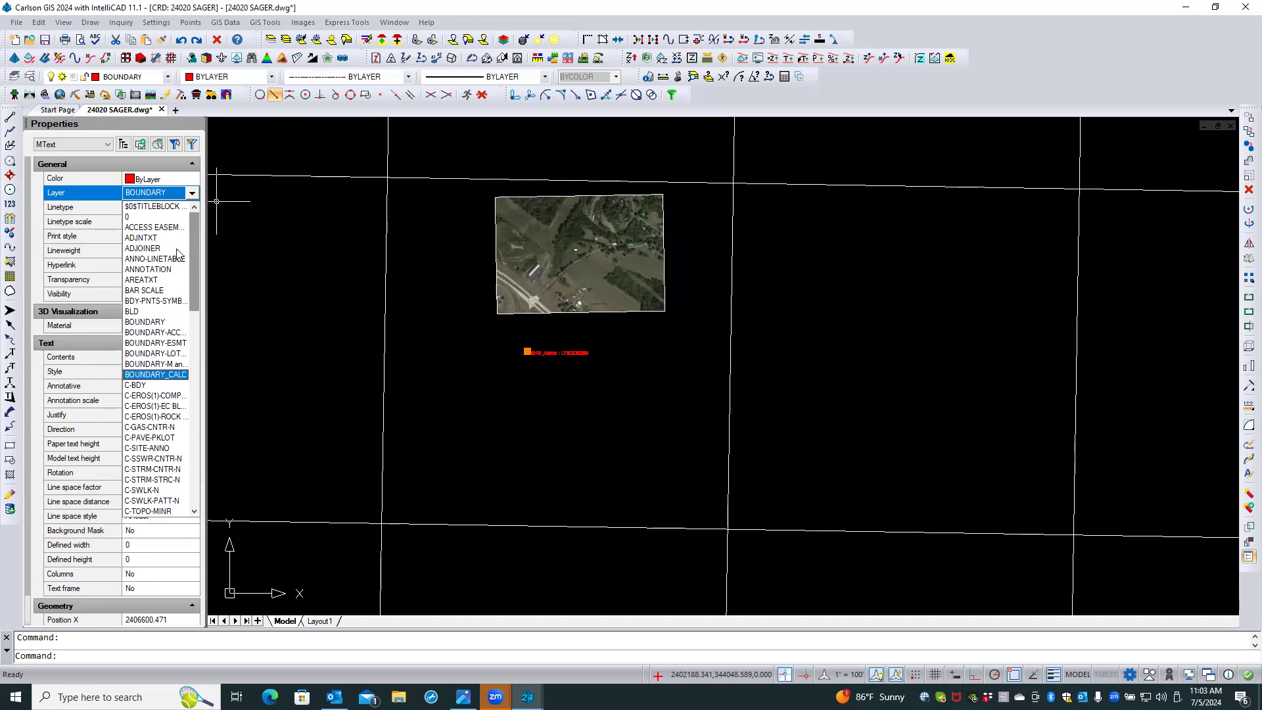
pyautogui.click(141, 279)
pyautogui.press('Escape')
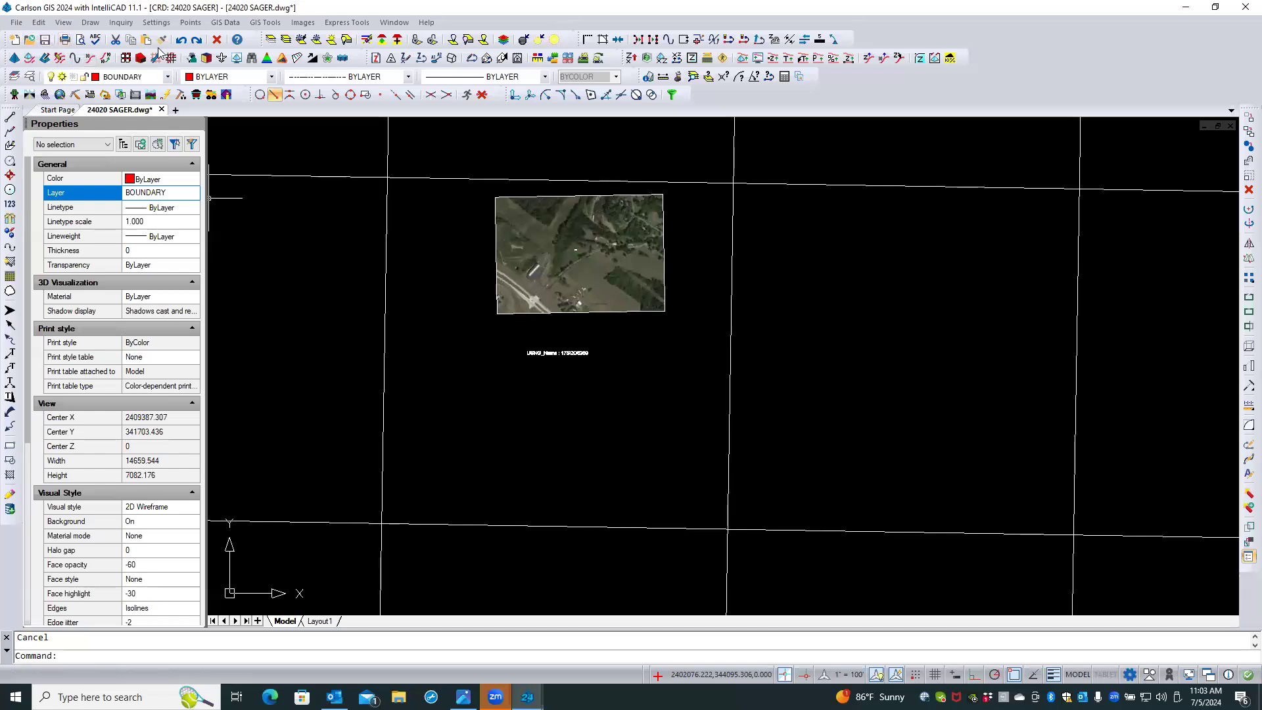
# Erase all entities on the GISIMPORT layer by picking the tile polyline around the site image, and save the drawing
pyautogui.click(366, 40)
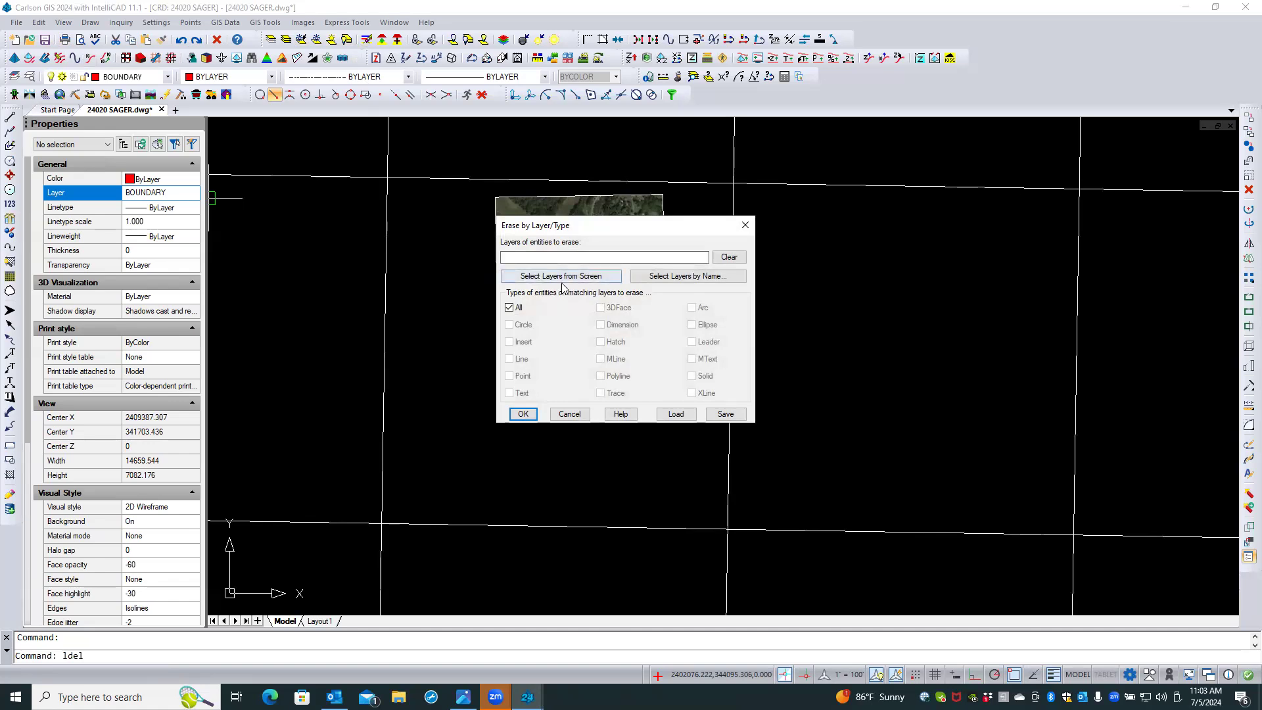
pyautogui.click(561, 276)
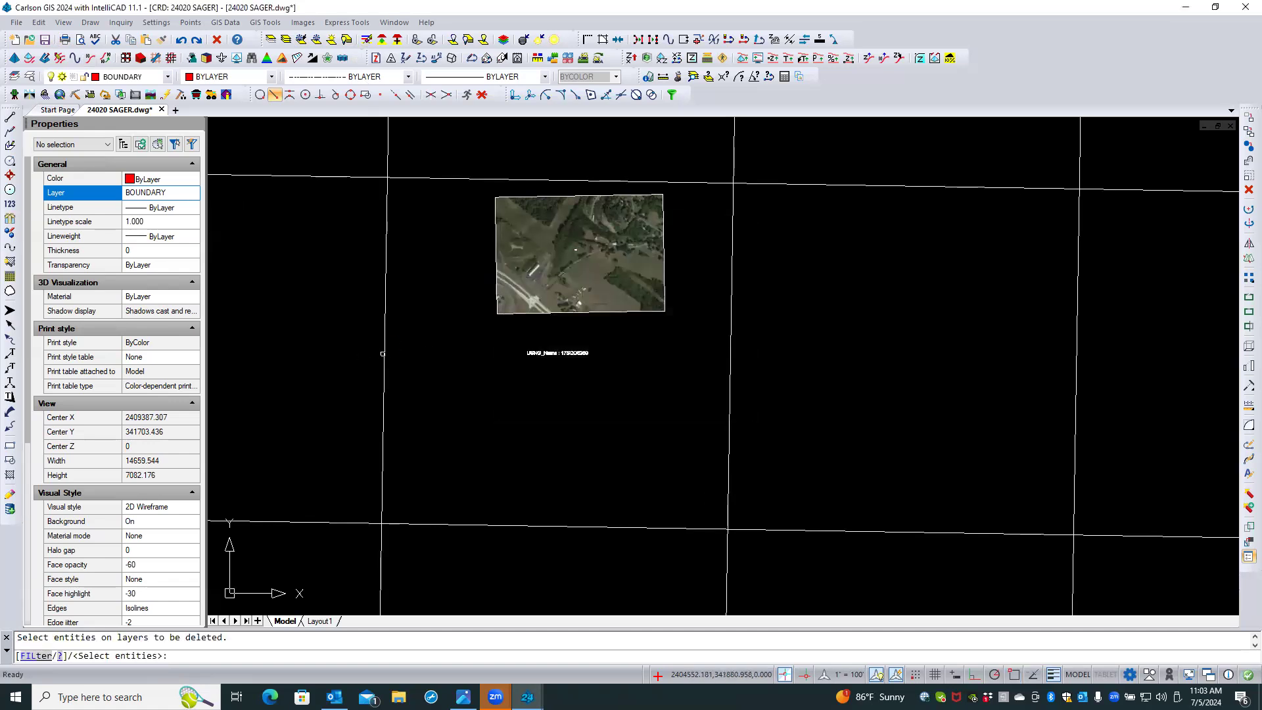
pyautogui.click(383, 353)
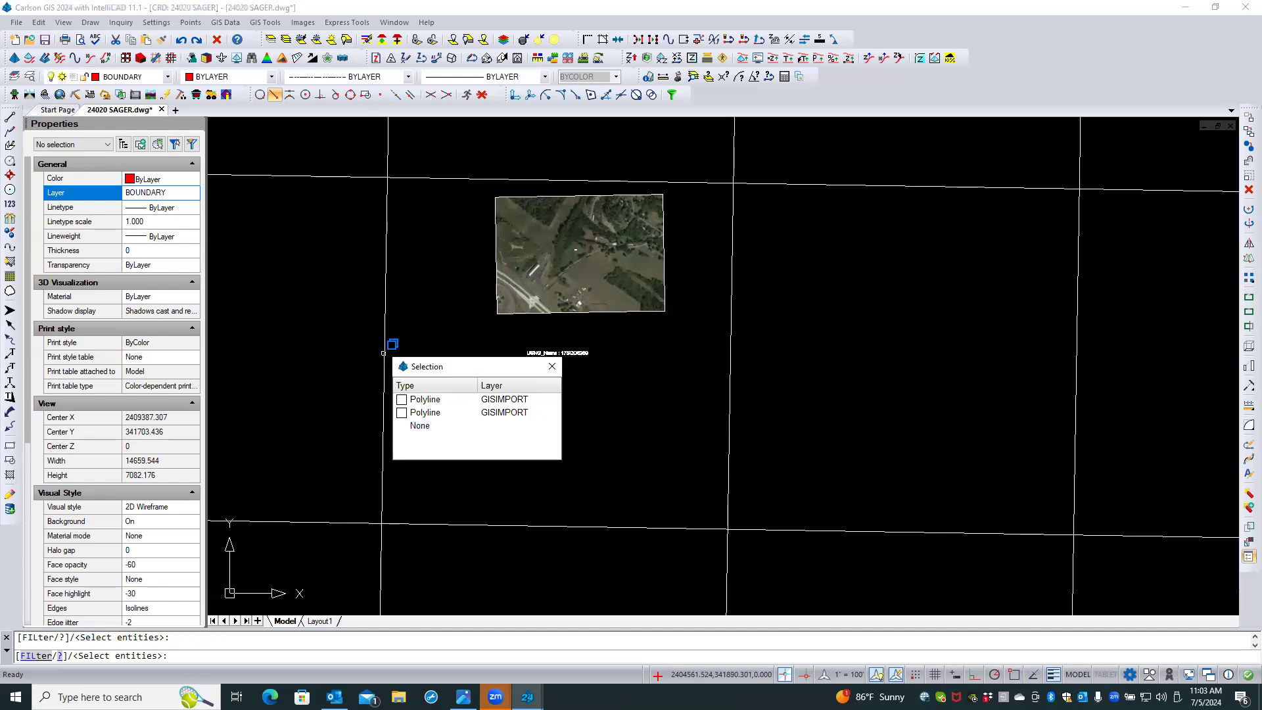
pyautogui.click(414, 400)
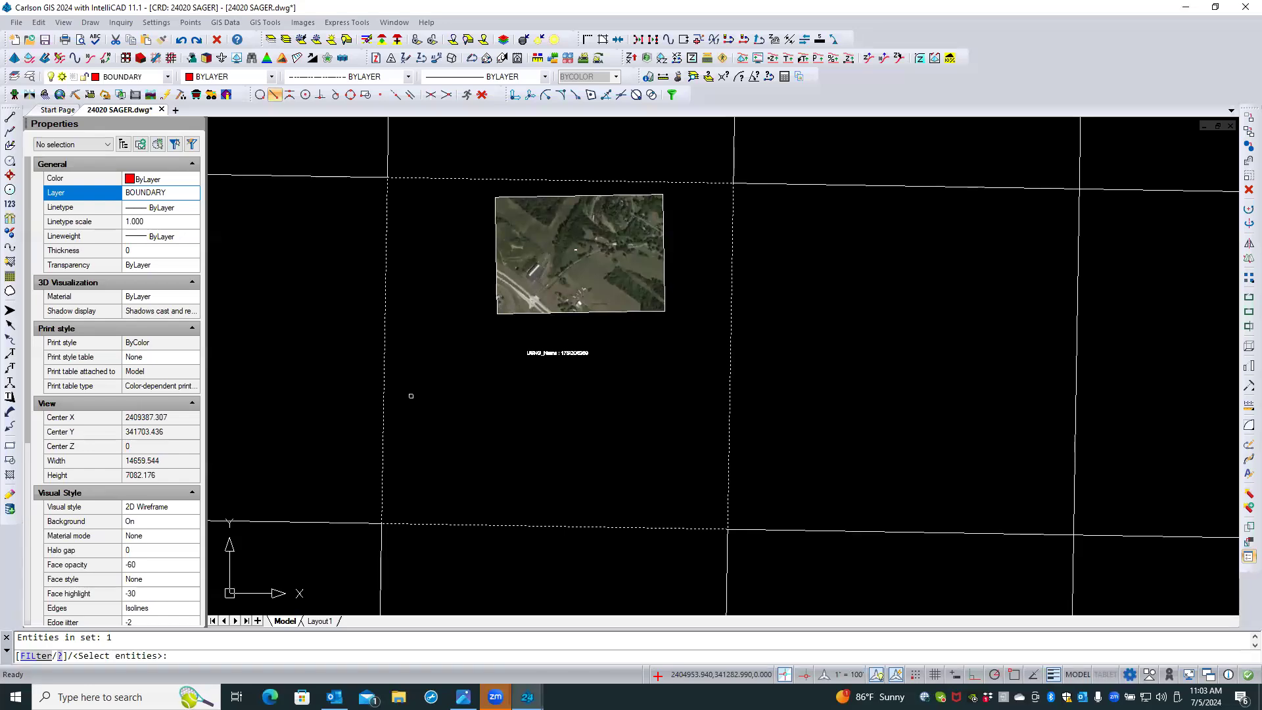
pyautogui.press('Return')
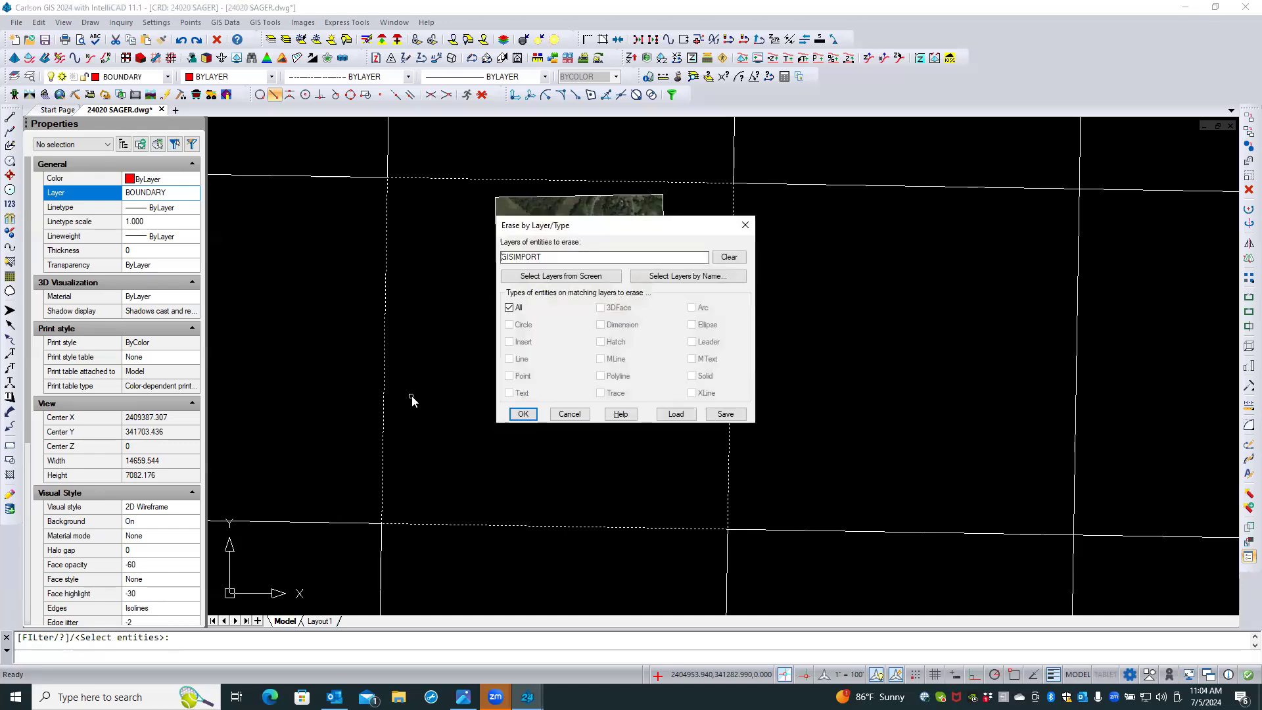
pyautogui.click(523, 413)
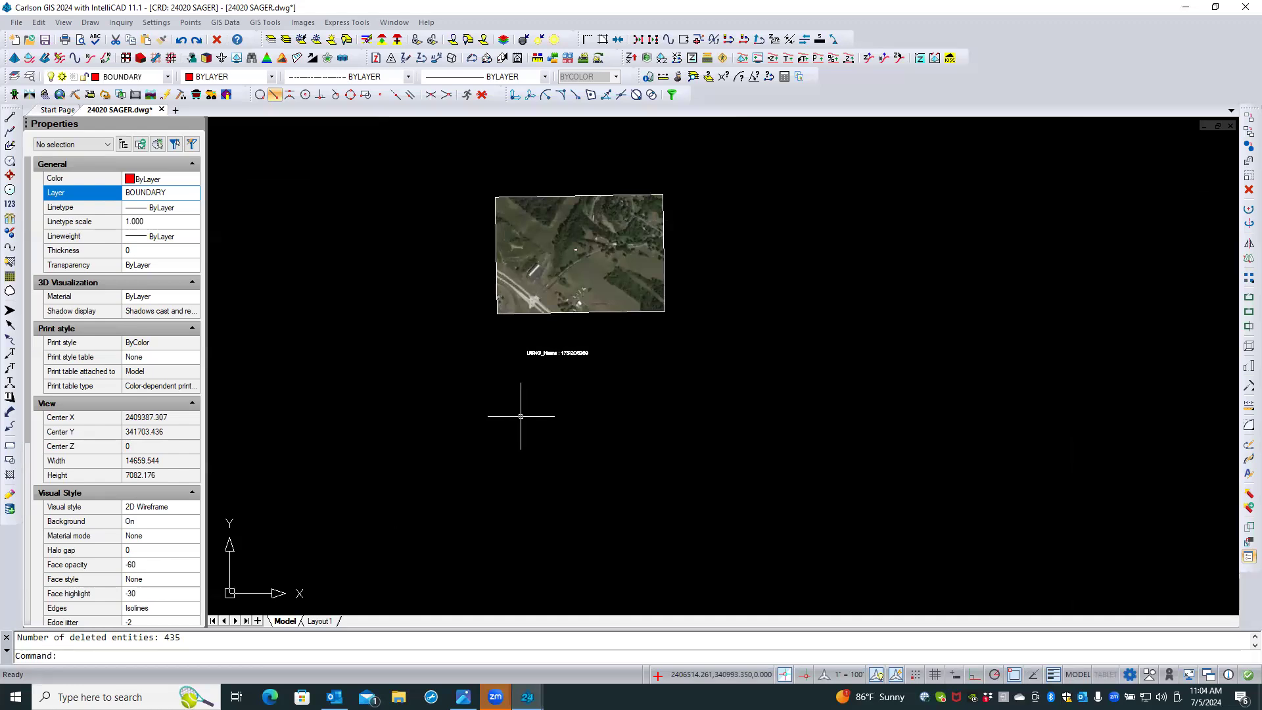
pyautogui.click(46, 38)
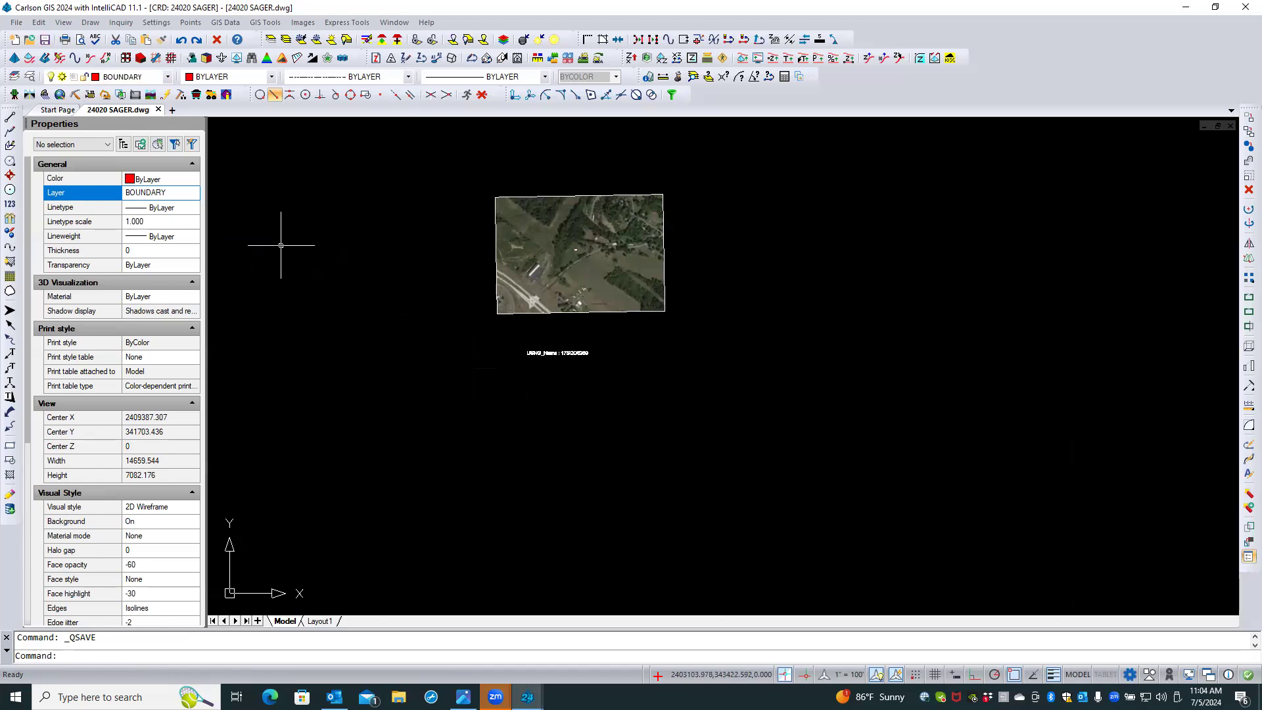
# Start an ESRI SHP file import and open the Berkeley co wv 2ft contours Ctr_shpfiles folder for file selection
pyautogui.click(226, 22)
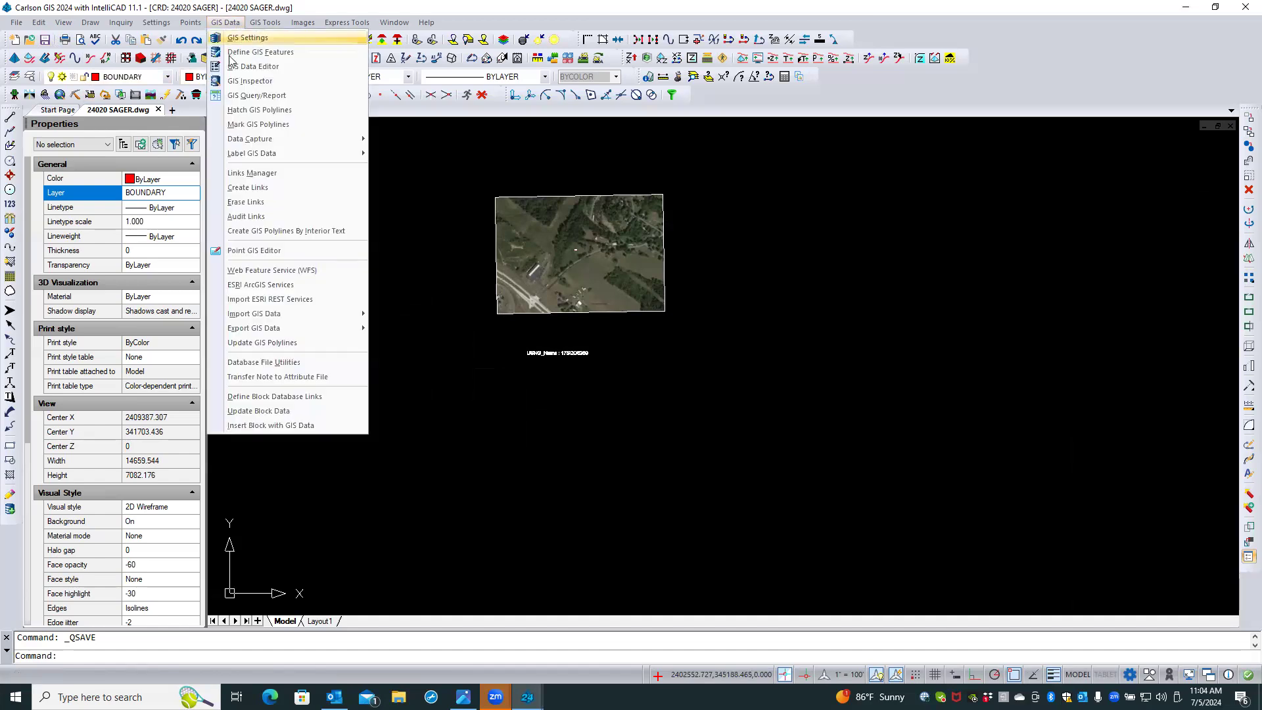
pyautogui.moveTo(262, 317)
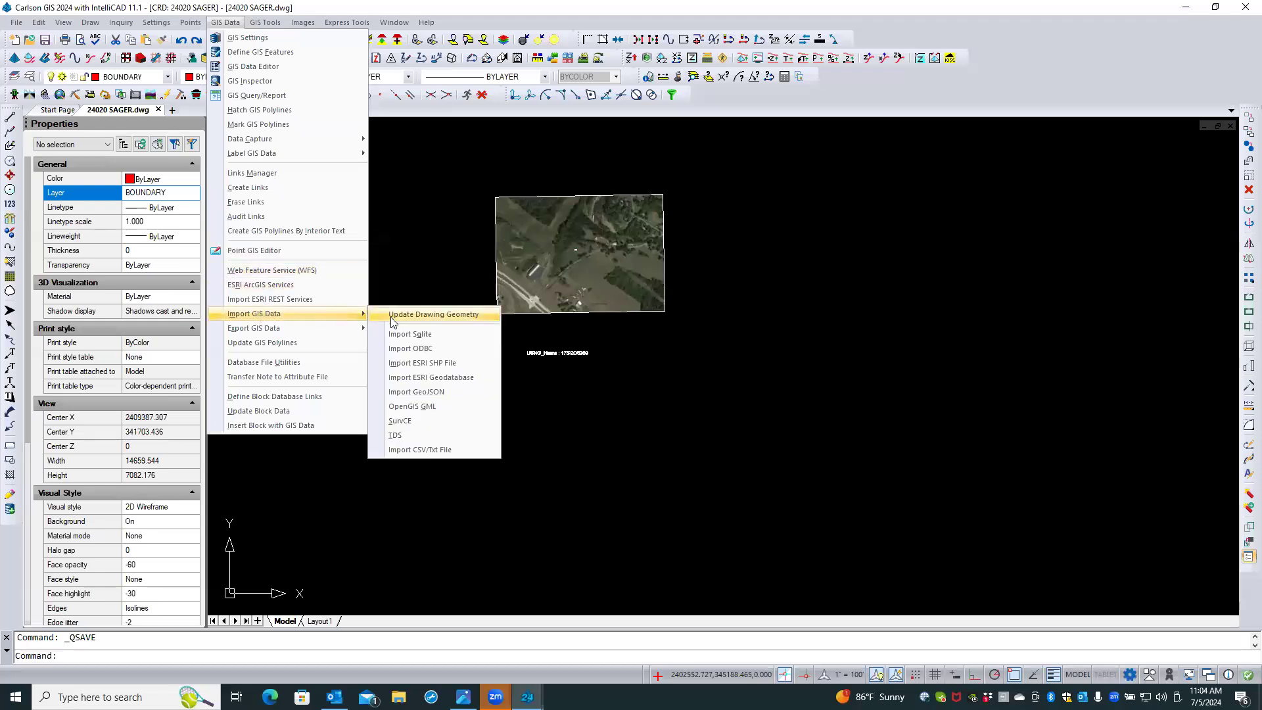
pyautogui.click(407, 365)
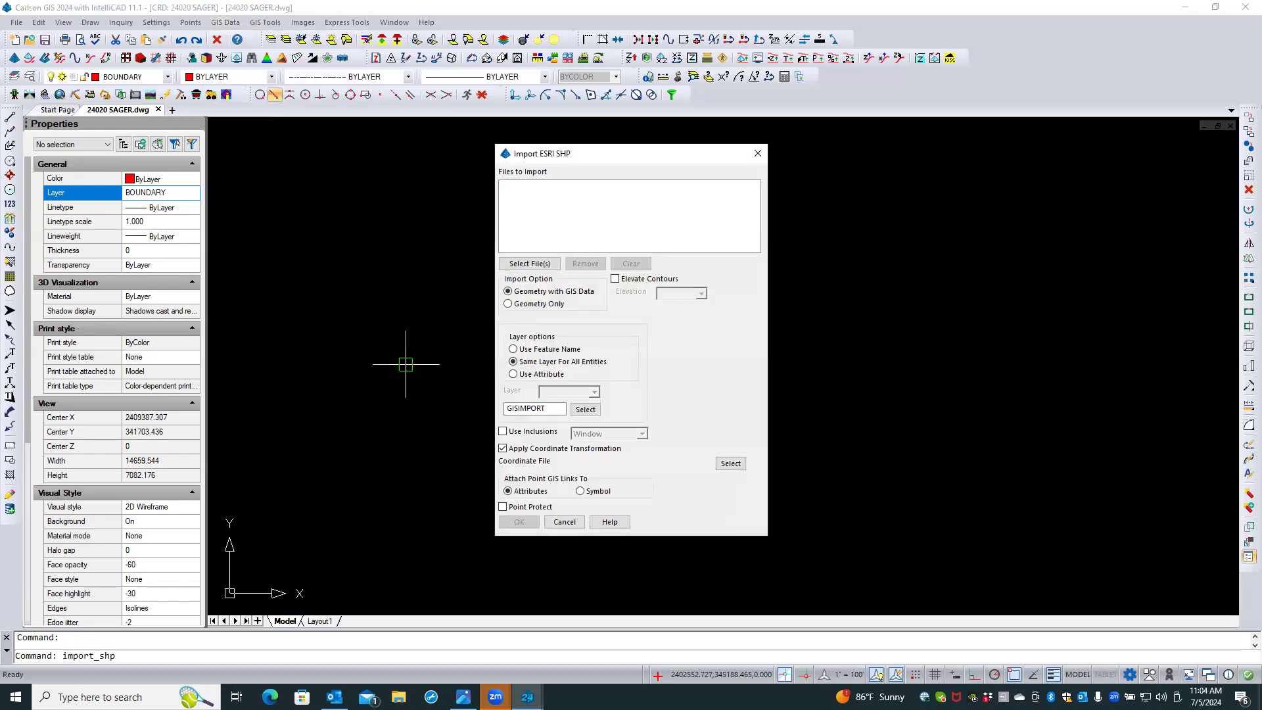
pyautogui.click(529, 263)
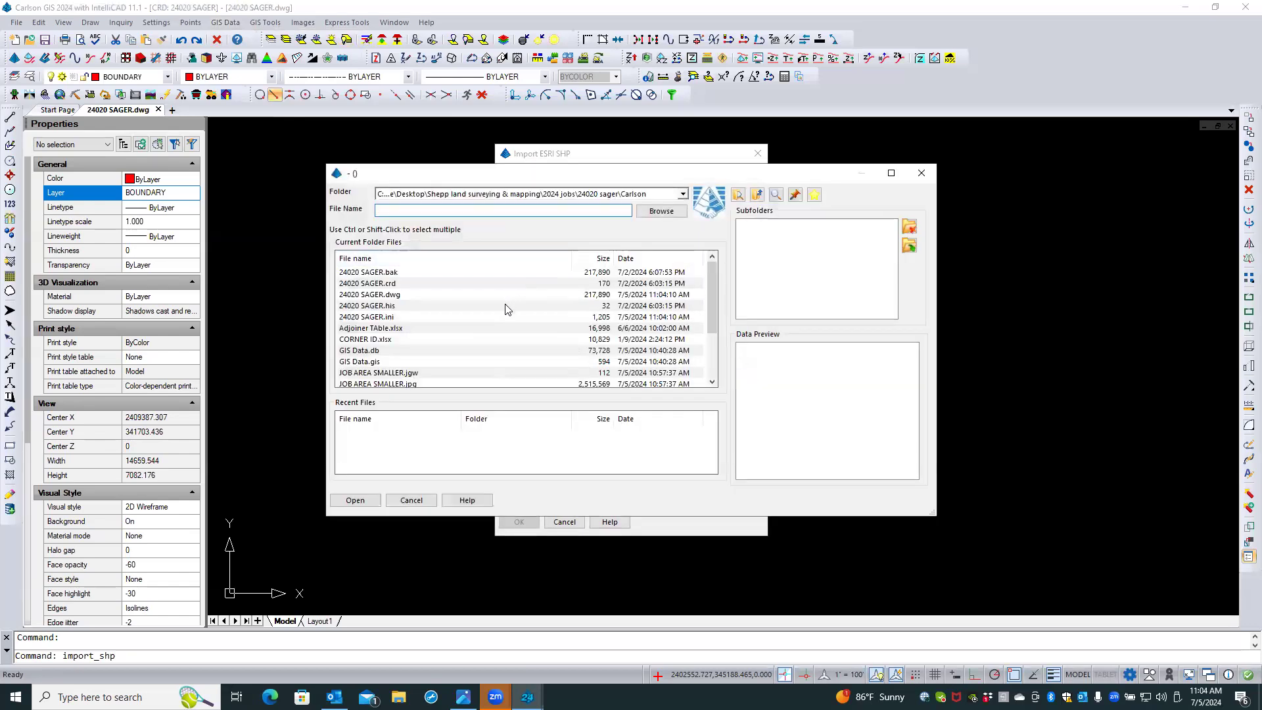
pyautogui.click(683, 195)
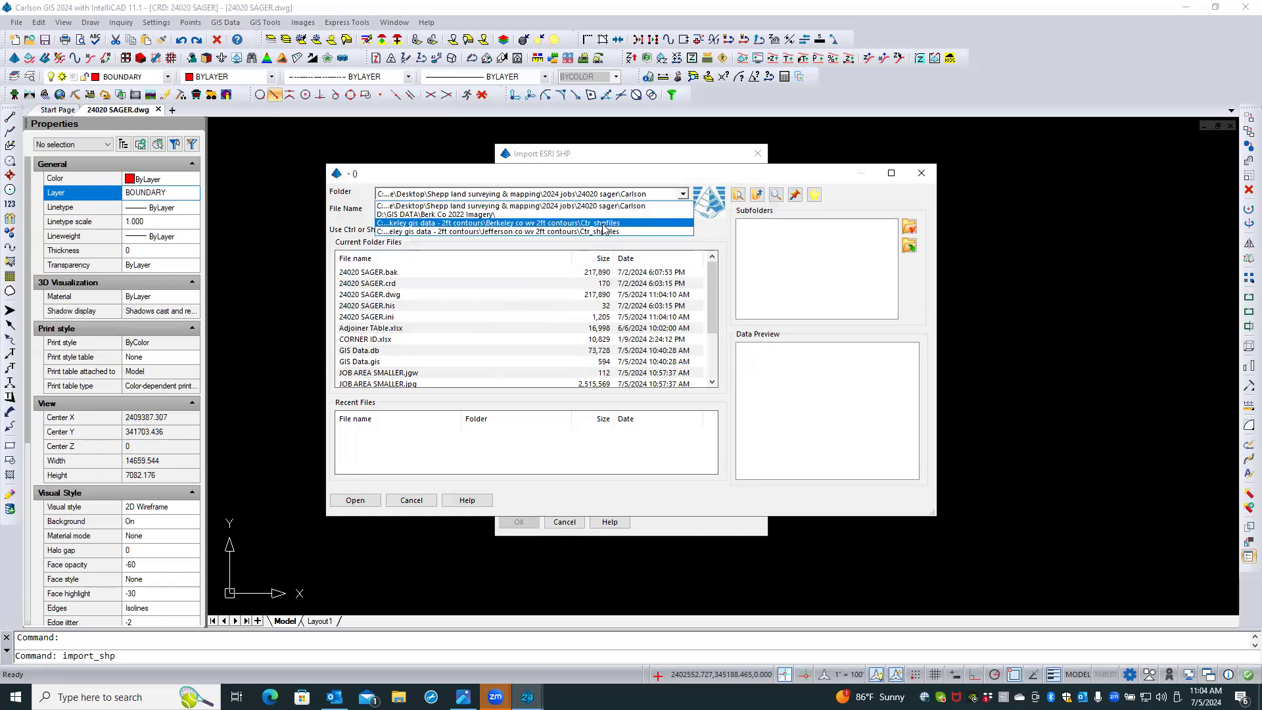
pyautogui.click(603, 224)
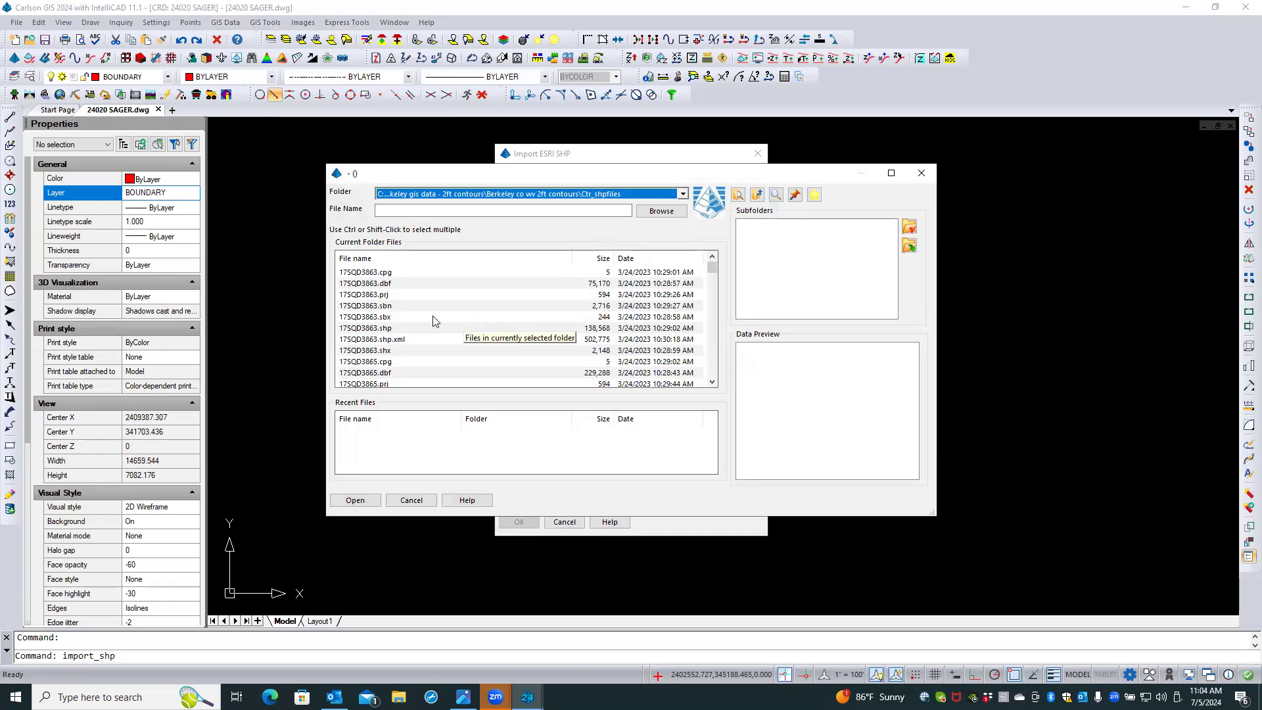
# Find the 17SQD6269.shp contour file in the Ctr_shpfiles folder and add it to the files to import
pyautogui.scroll(-8, 433, 320)
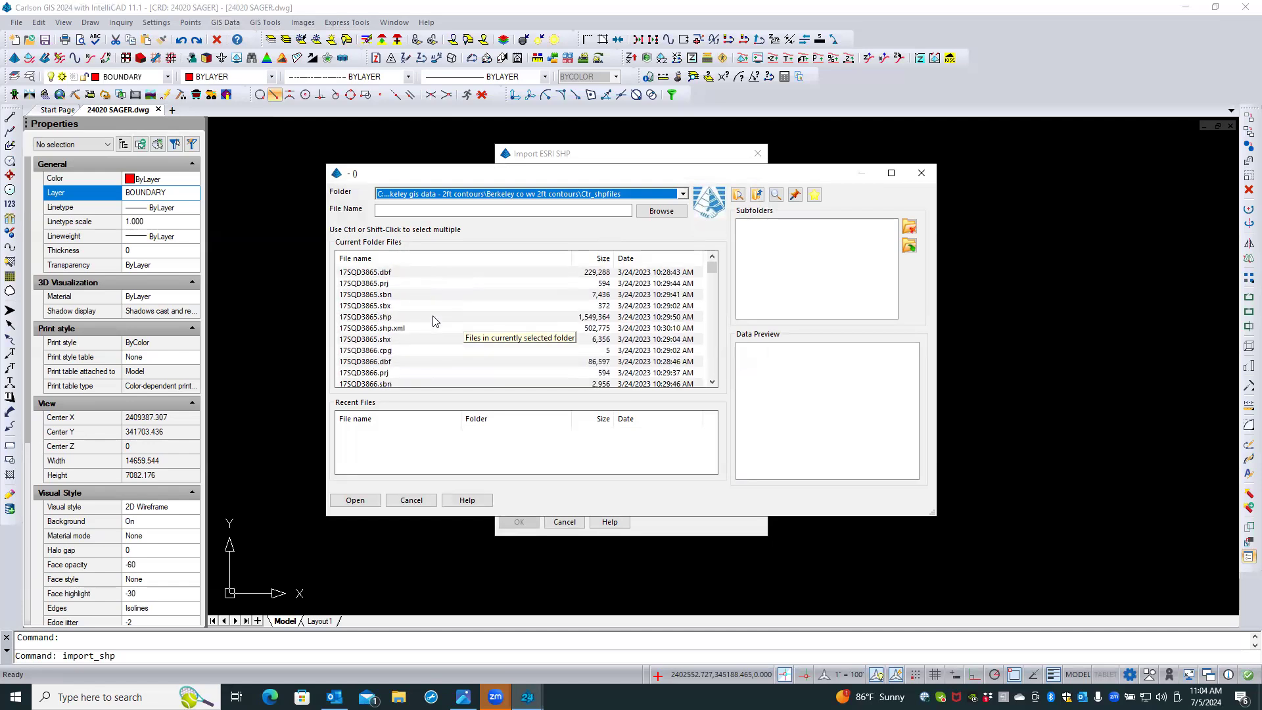
pyautogui.scroll(-9, 433, 320)
pyautogui.scroll(-10, 434, 320)
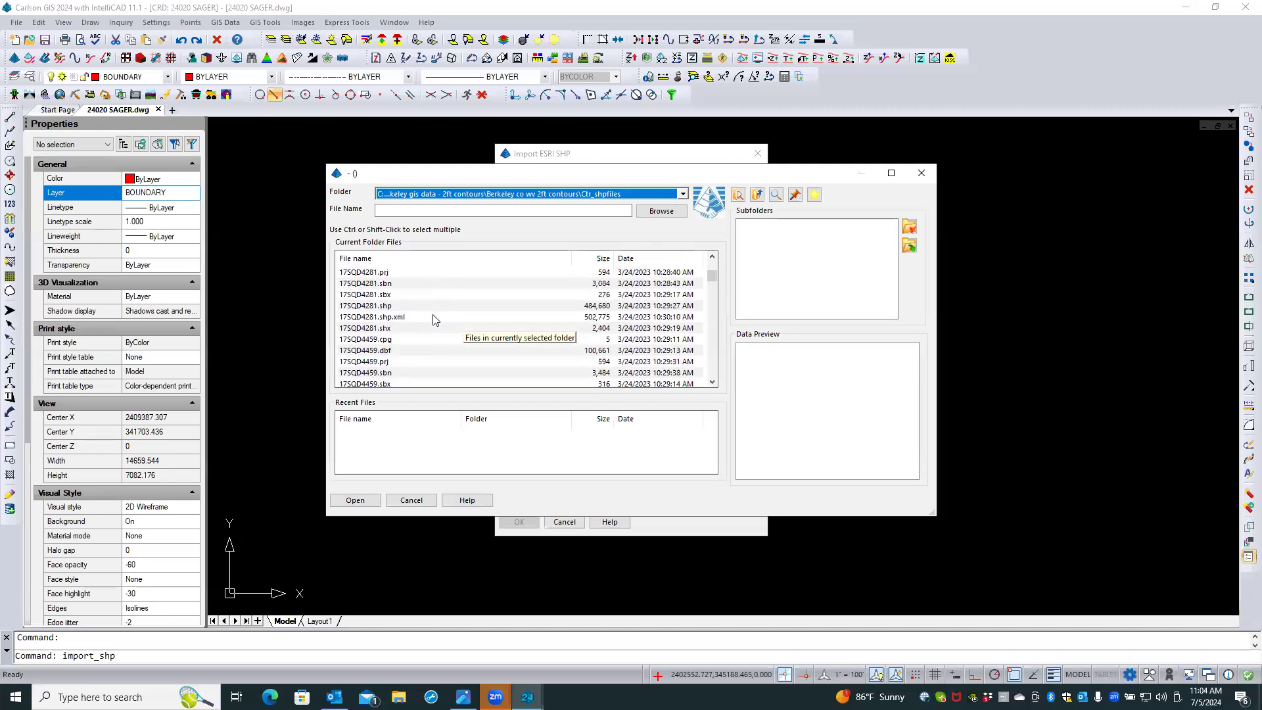
pyautogui.scroll(-10, 434, 321)
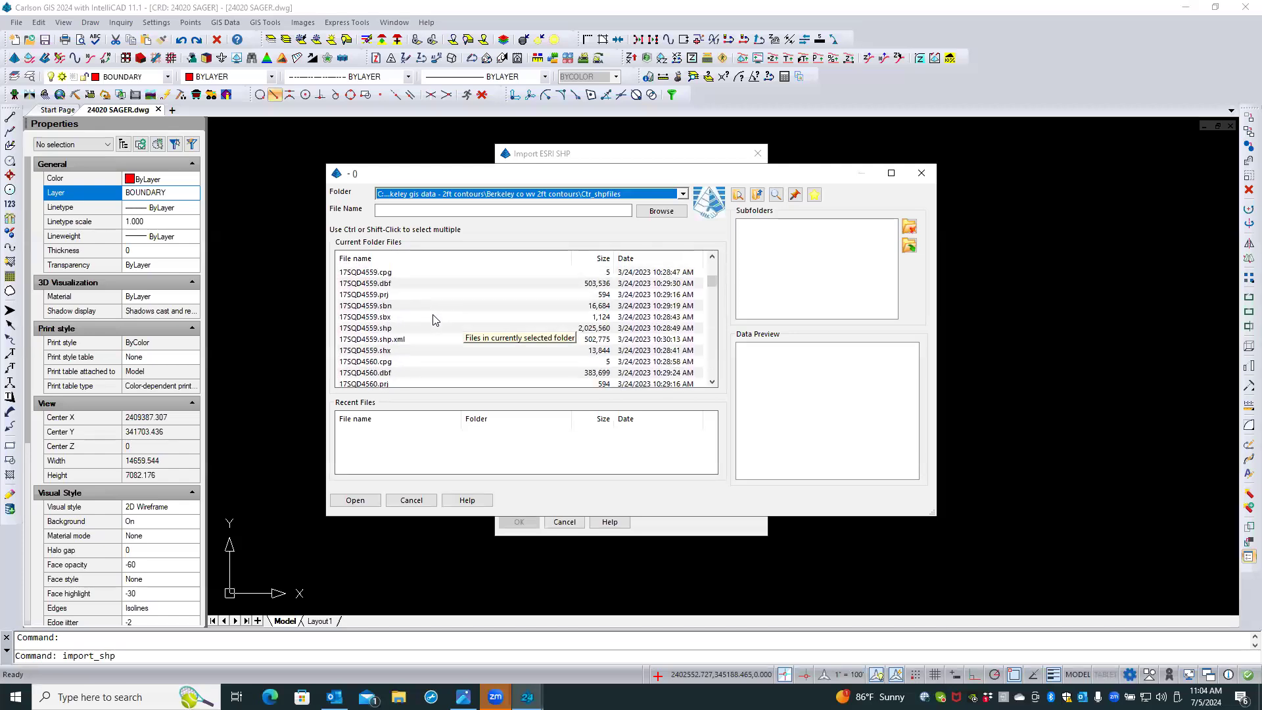
pyautogui.scroll(-5, 434, 320)
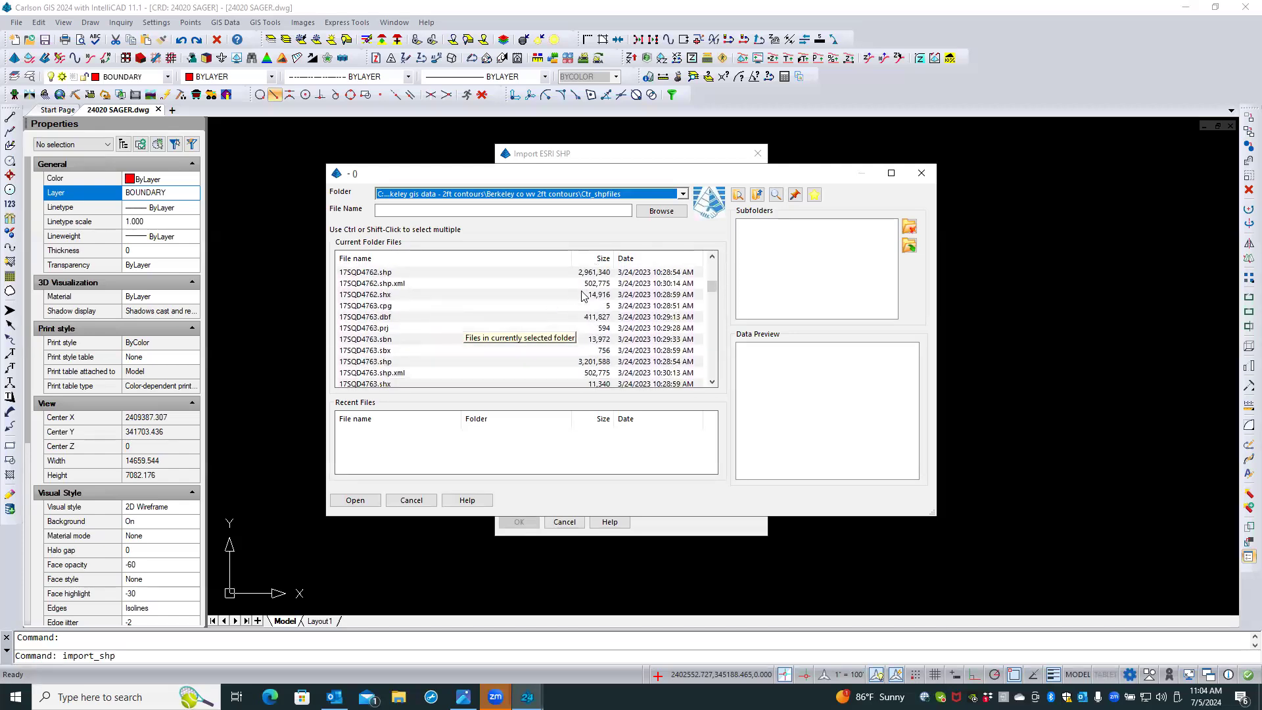
pyautogui.scroll(-3, 712, 295)
pyautogui.moveTo(713, 296); pyautogui.dragTo(706, 351)
pyautogui.scroll(10, 451, 329)
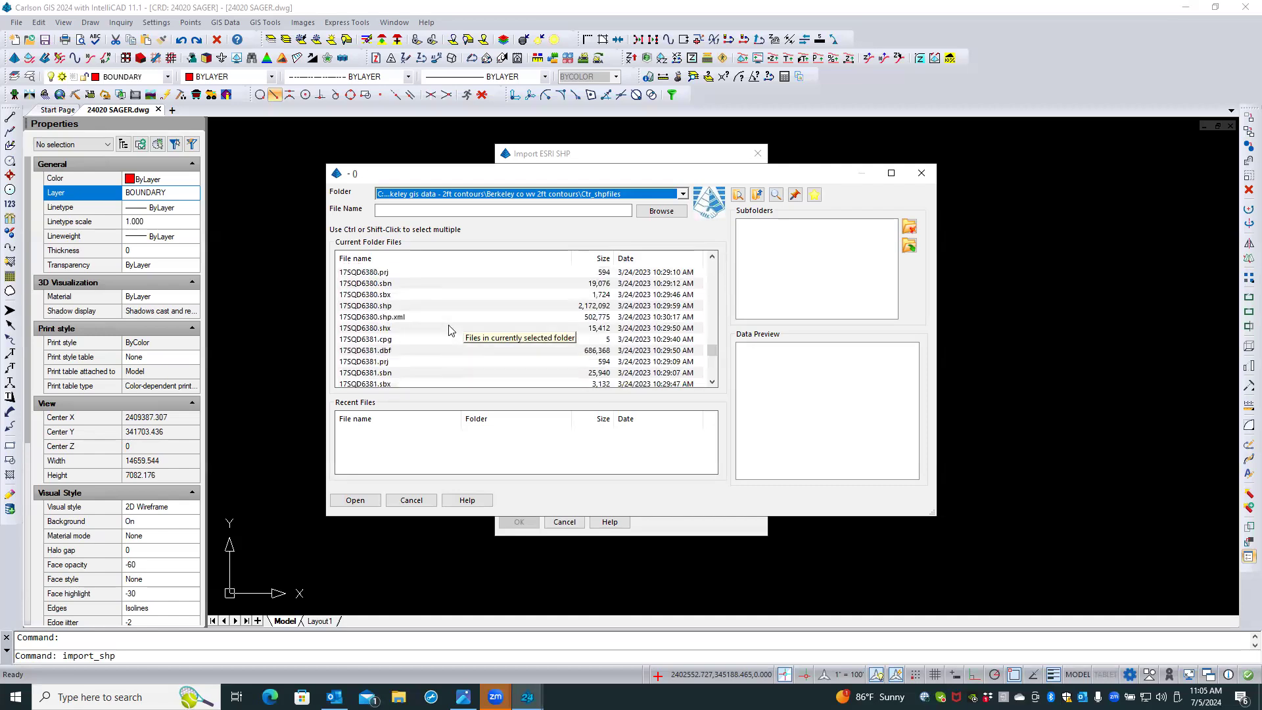
pyautogui.scroll(10, 451, 328)
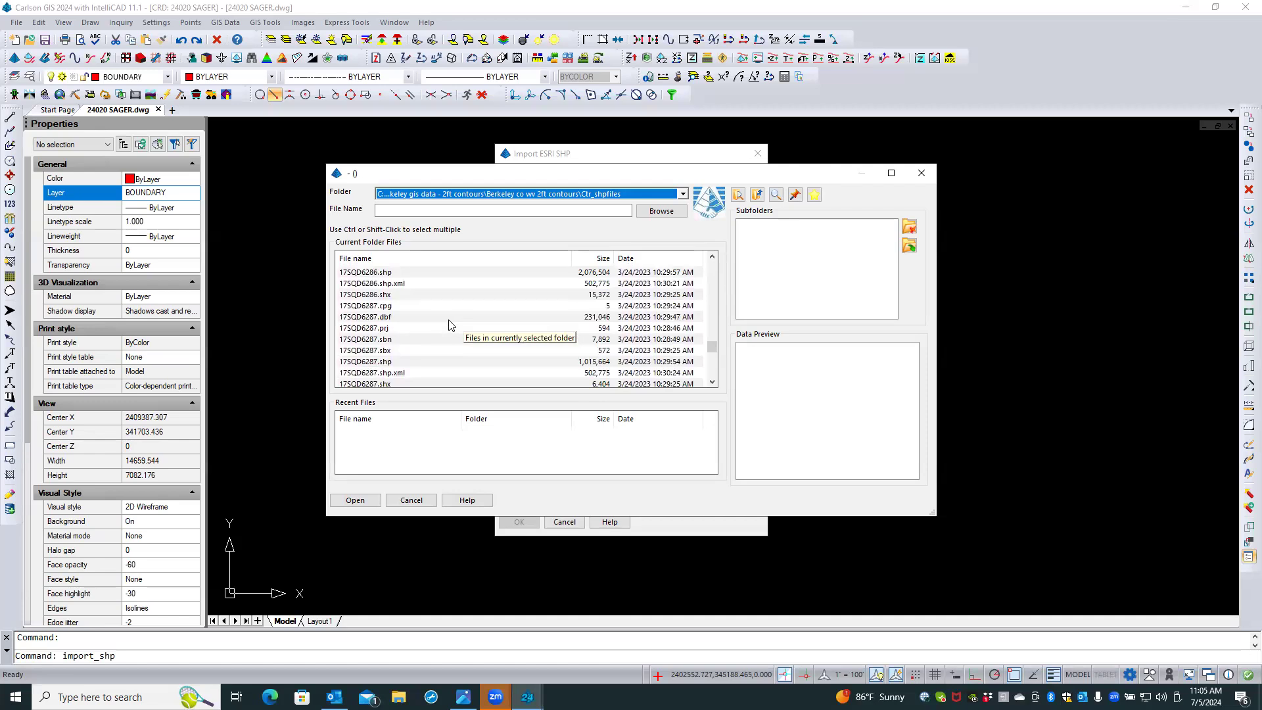
pyautogui.scroll(4, 432, 318)
pyautogui.scroll(4, 432, 318)
pyautogui.scroll(5, 432, 318)
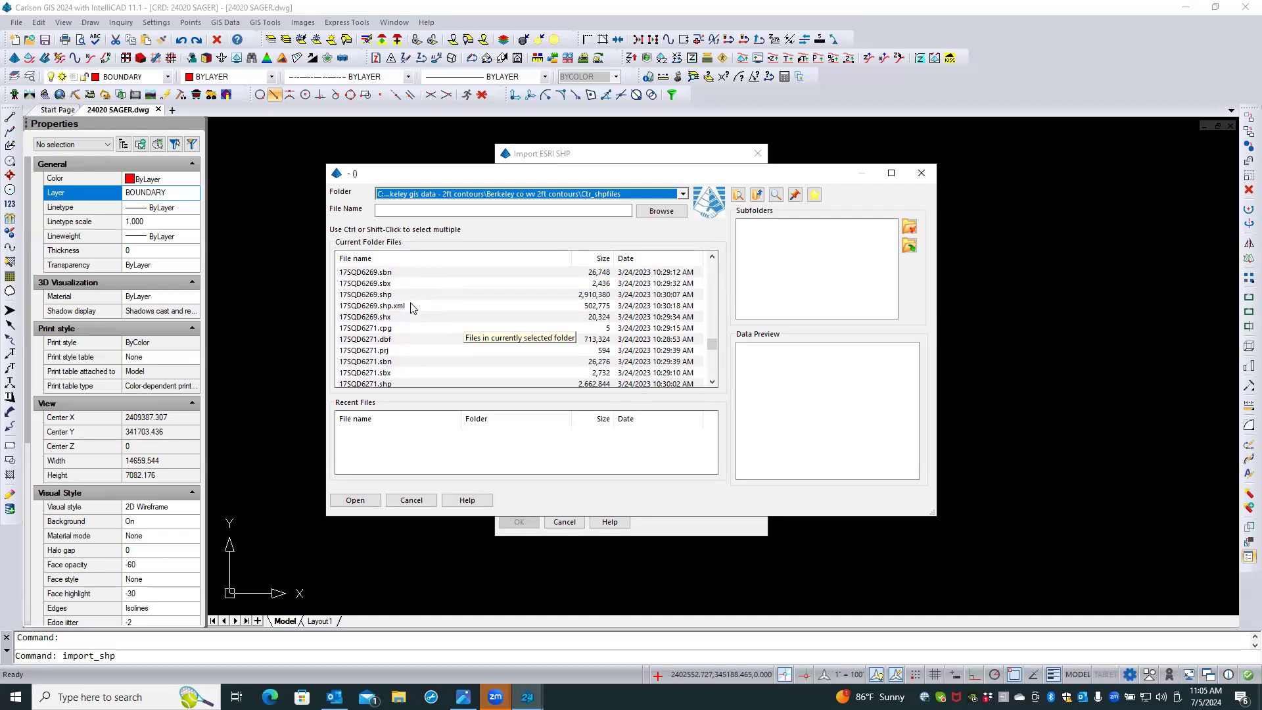
pyautogui.click(400, 295)
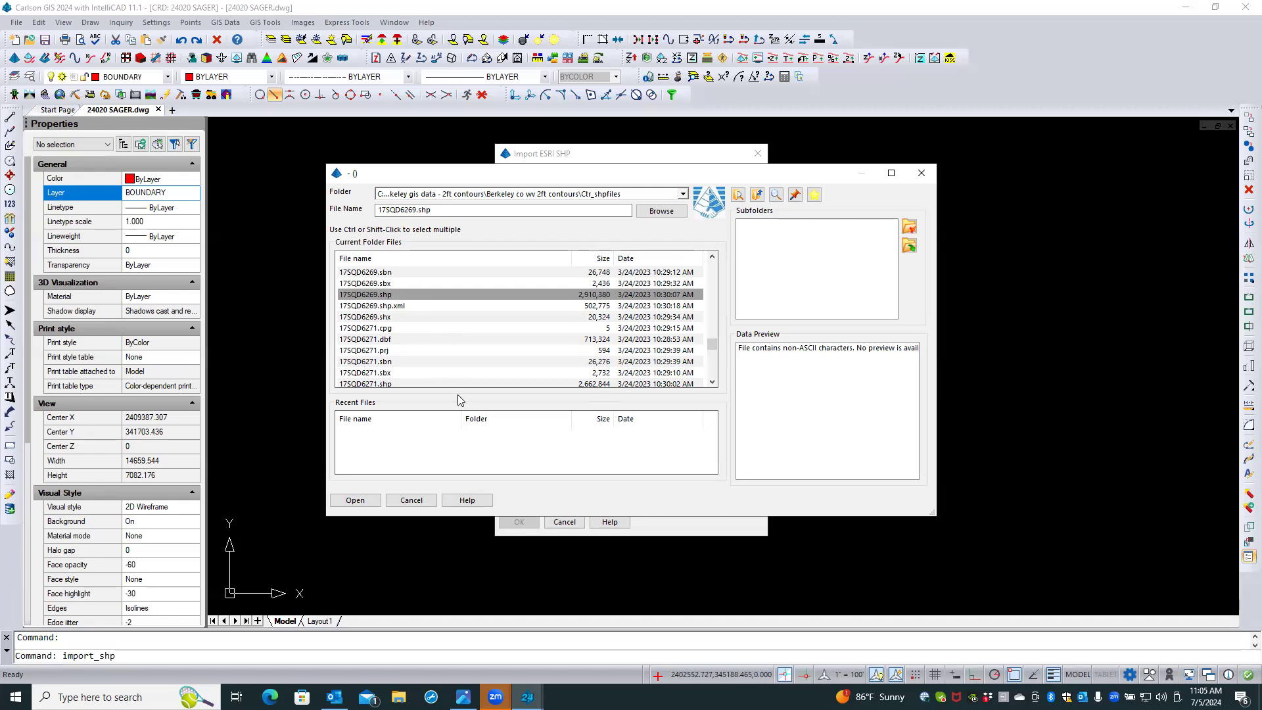
pyautogui.click(366, 501)
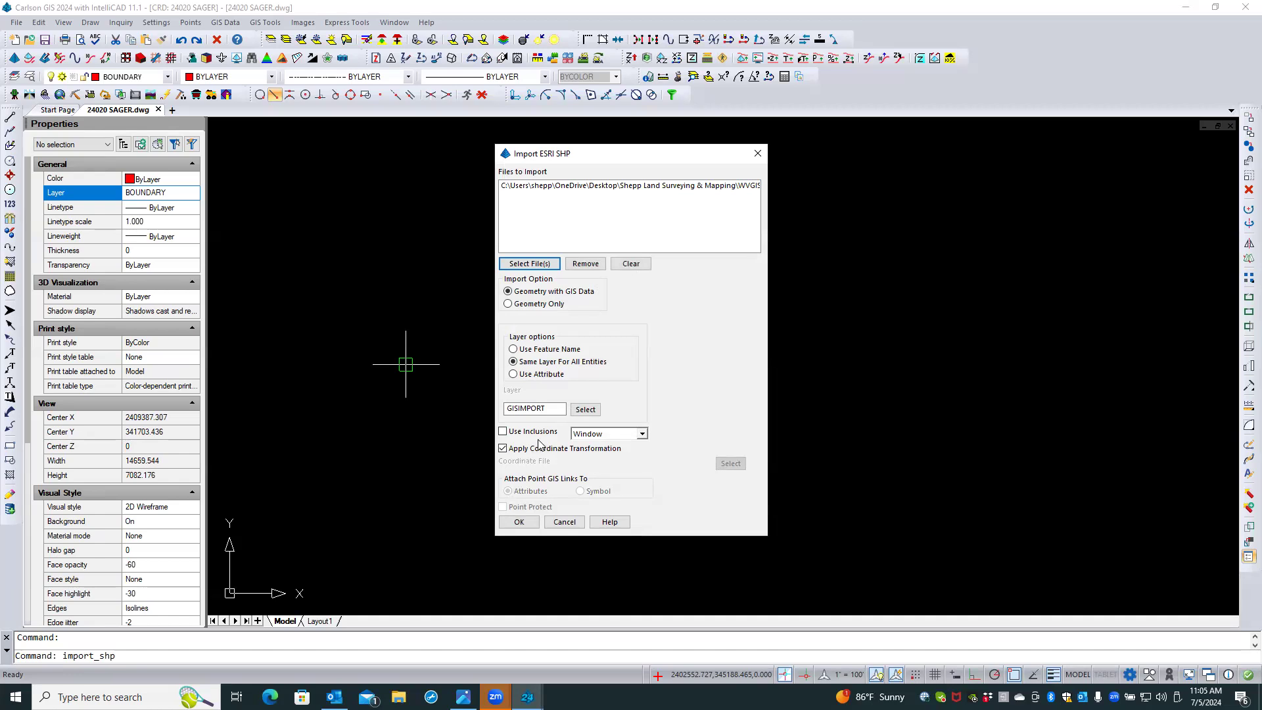
# Set the import layer to TOPO and import the contours, assigning their elevations from the Elevation attribute
pyautogui.click(584, 409)
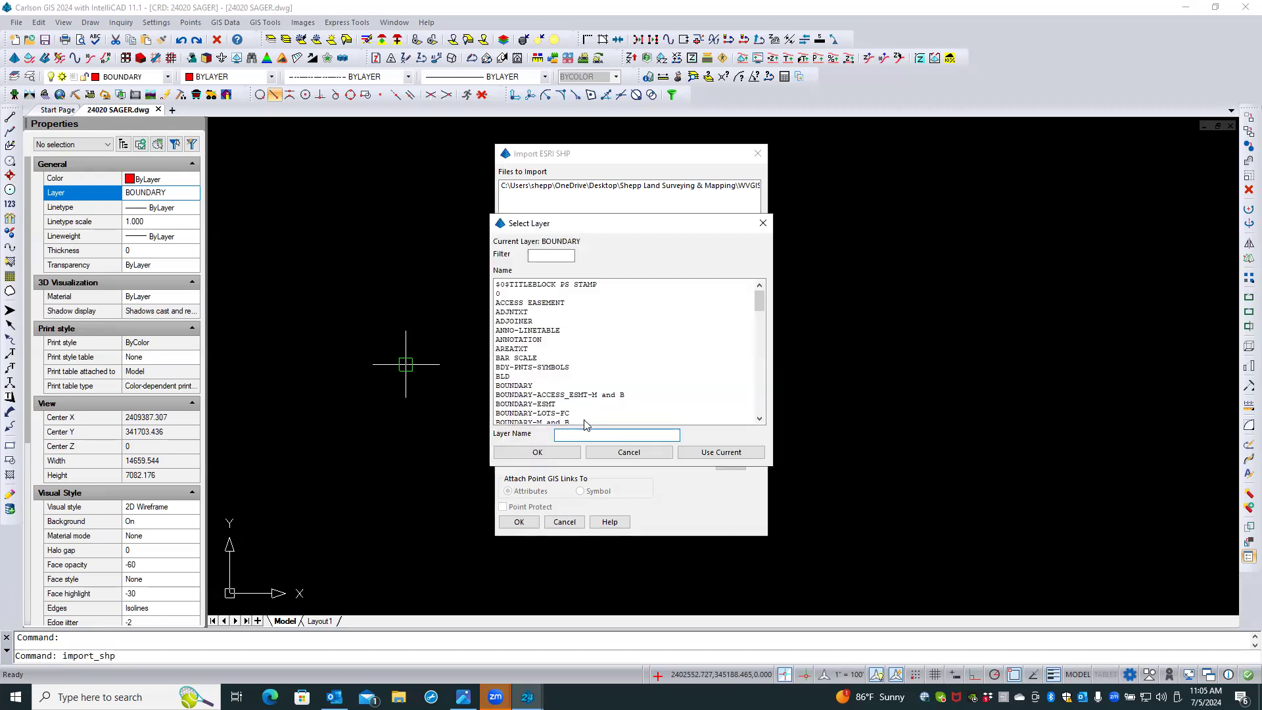
pyautogui.write('TOPO')
pyautogui.click(552, 457)
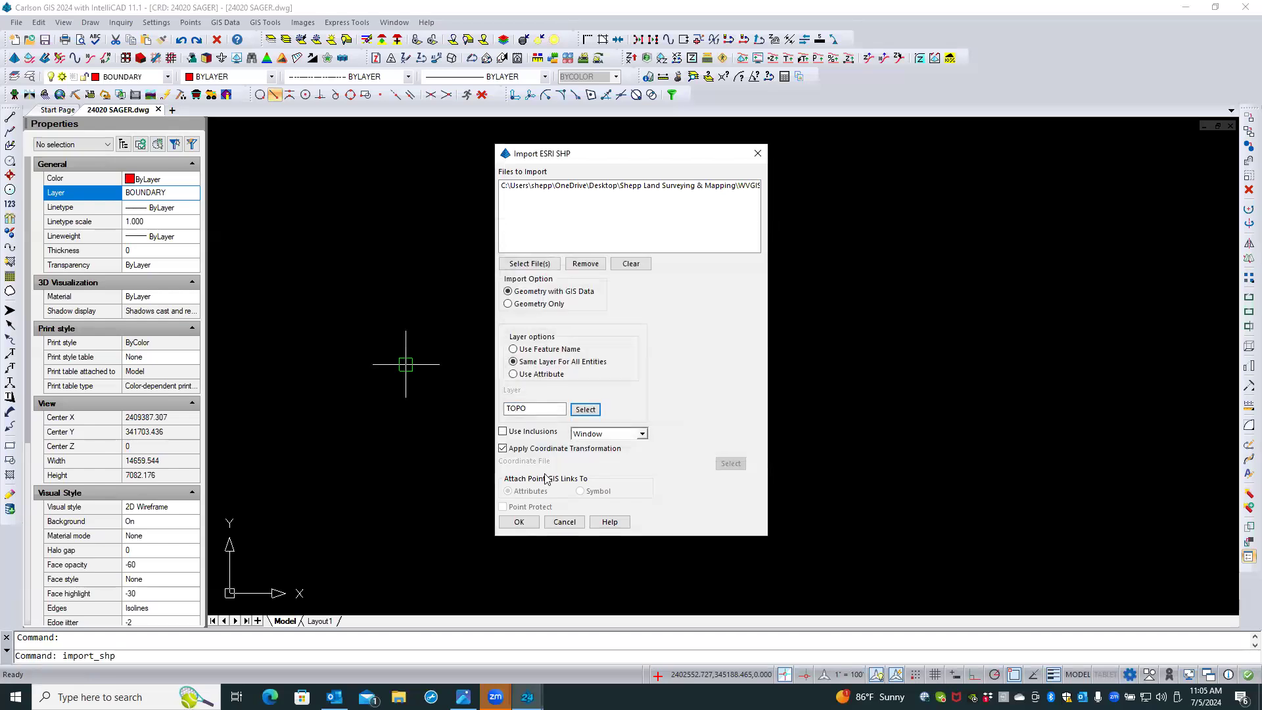
pyautogui.click(519, 522)
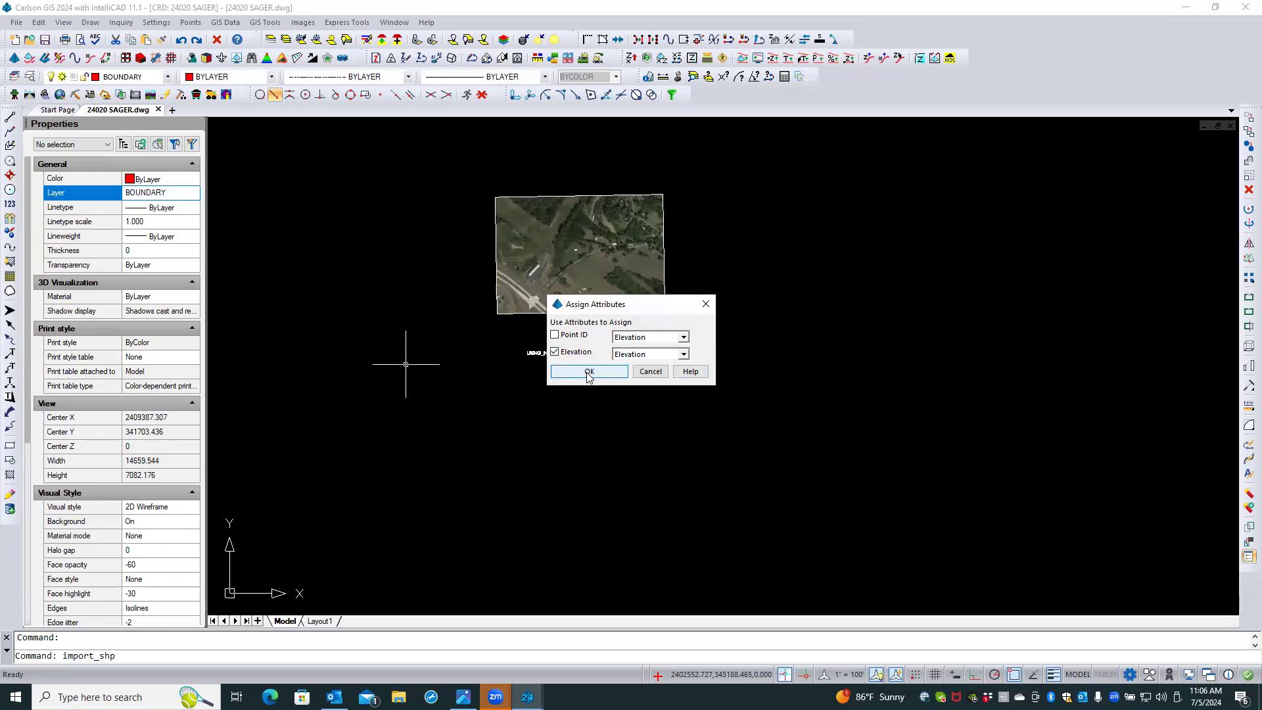
pyautogui.click(589, 372)
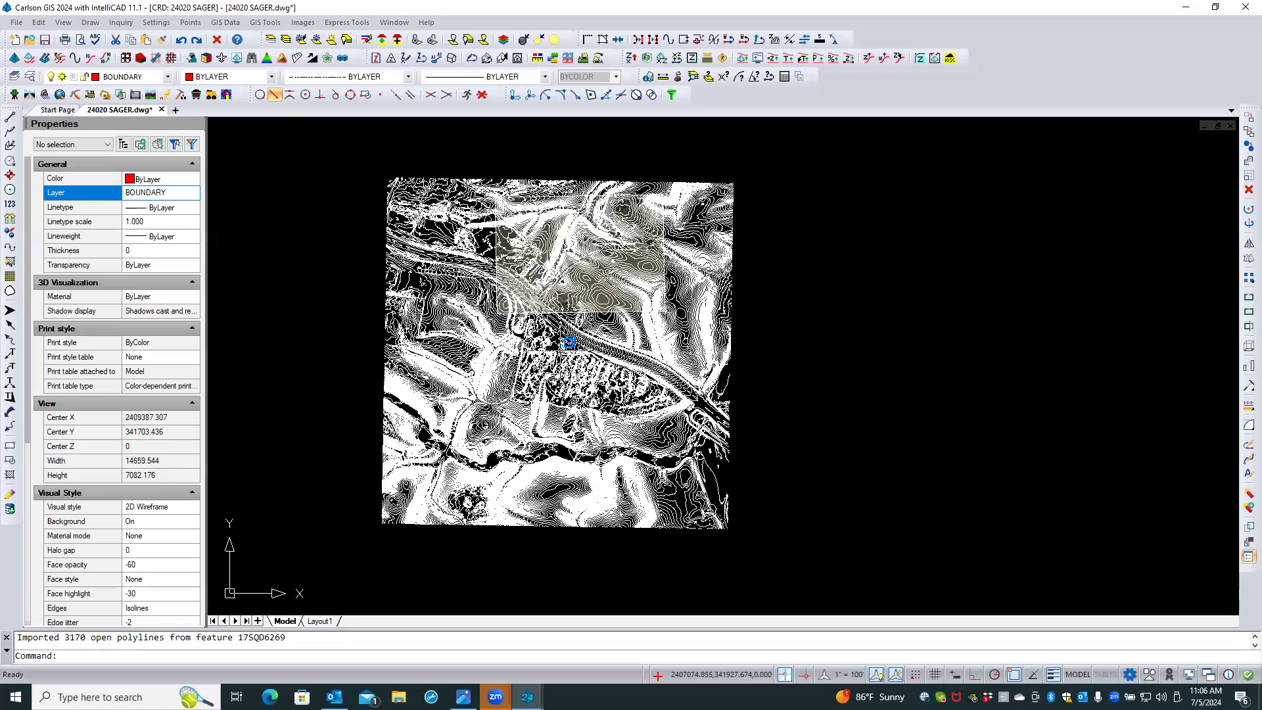
# Inspect the imported contours around the site image and freeze the TOPO layer by picking a contour line
pyautogui.scroll(1, 604, 364)
pyautogui.scroll(2, 603, 363)
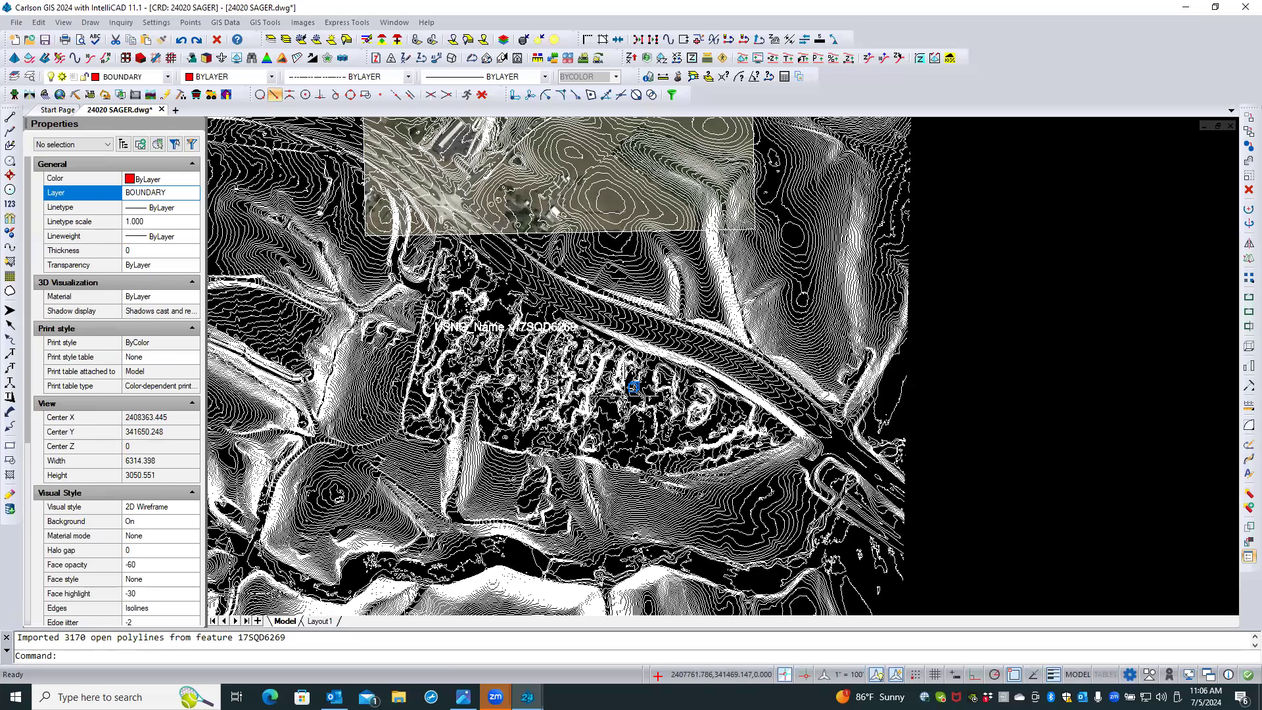
pyautogui.scroll(-2, 633, 388)
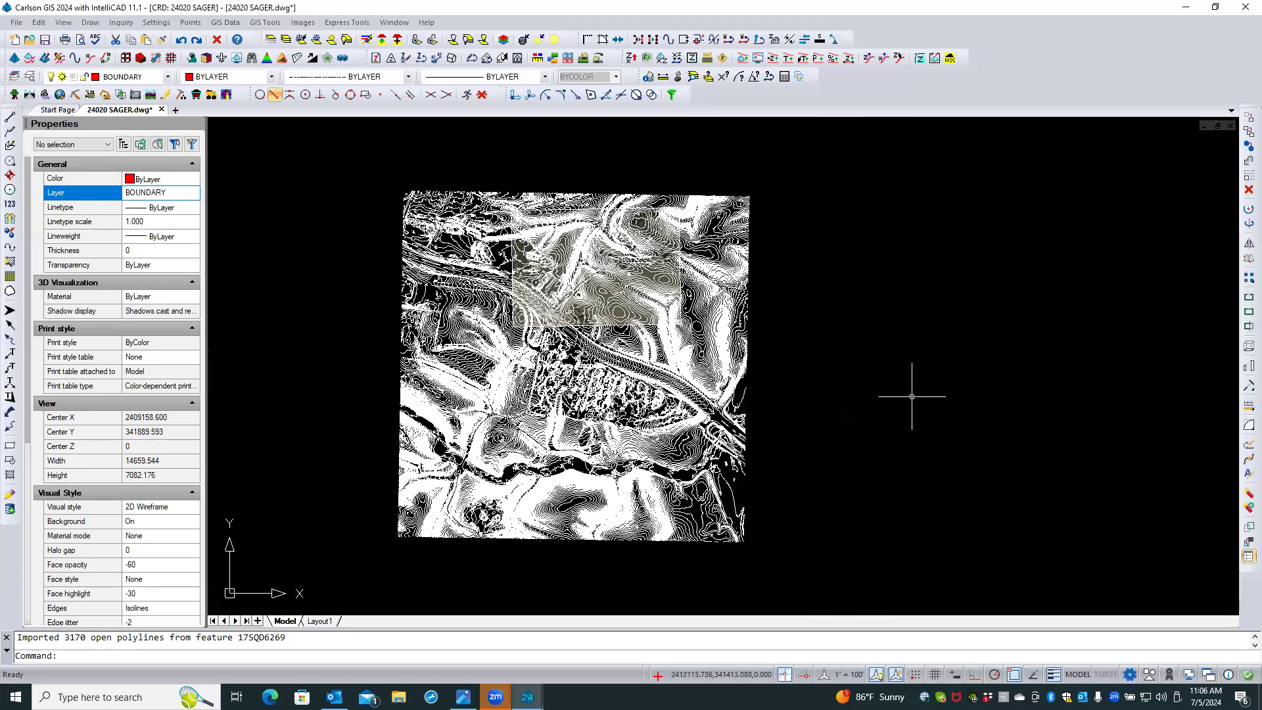
pyautogui.scroll(1, 592, 376)
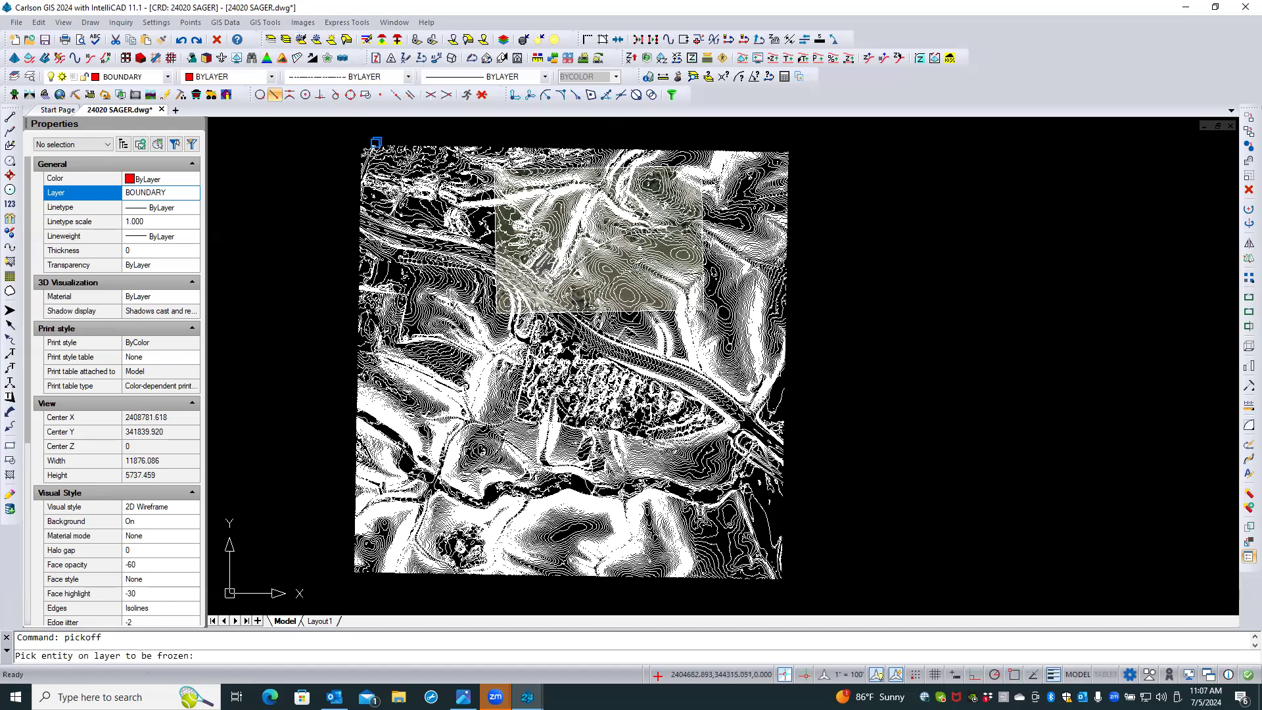
pyautogui.click(367, 151)
pyautogui.click(398, 199)
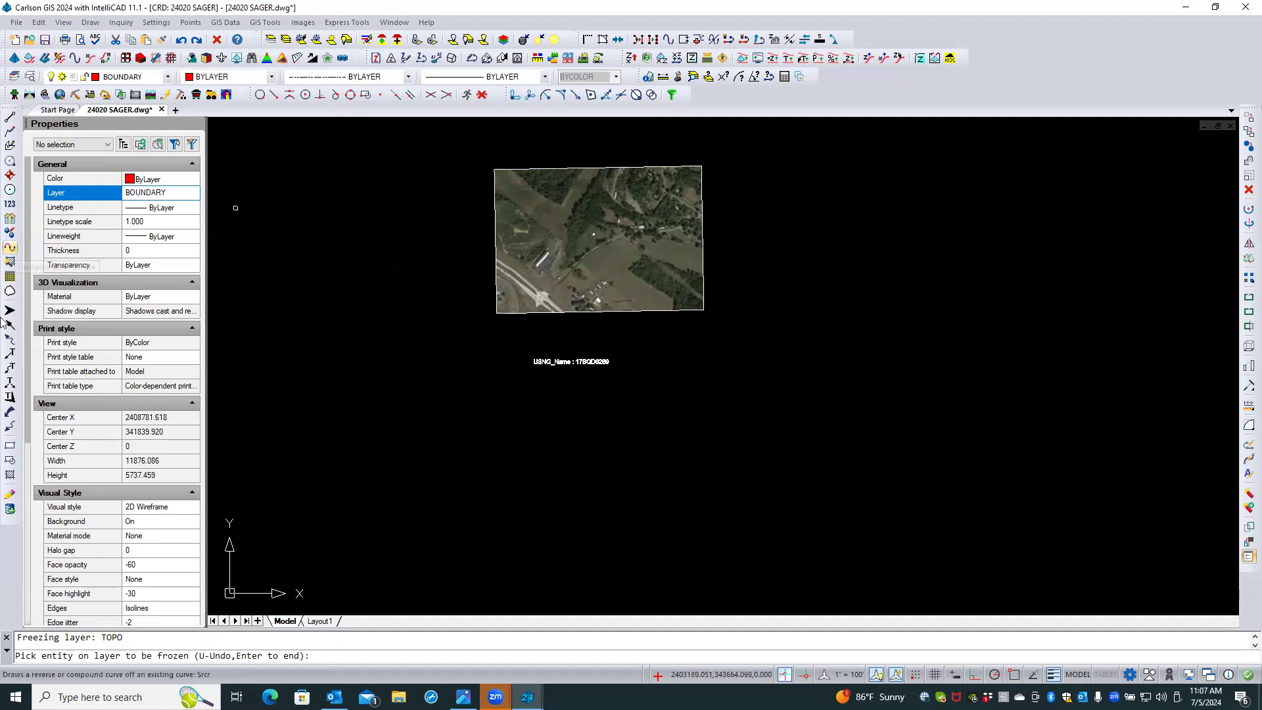
# Draw a closed 2D polyline on the BOUNDARY layer through the four corners of the site image, using the current drawing properties
pyautogui.click(11, 133)
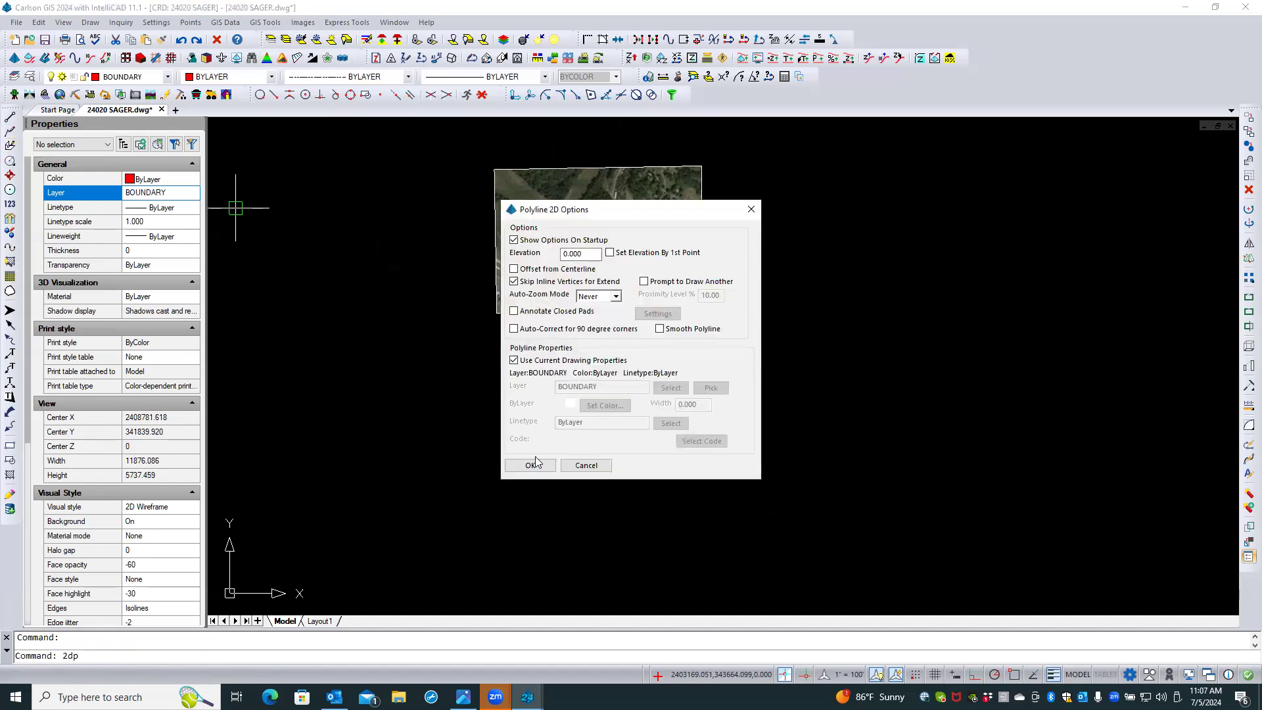
pyautogui.click(534, 460)
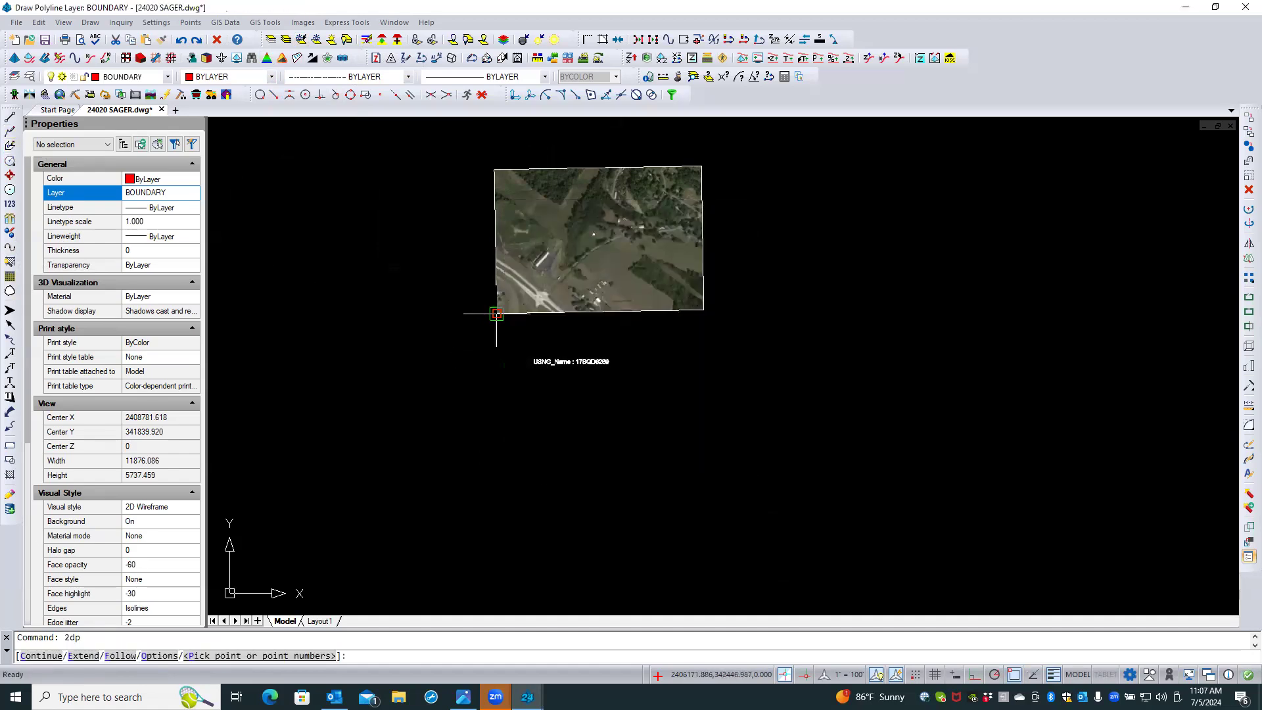
pyautogui.click(496, 314)
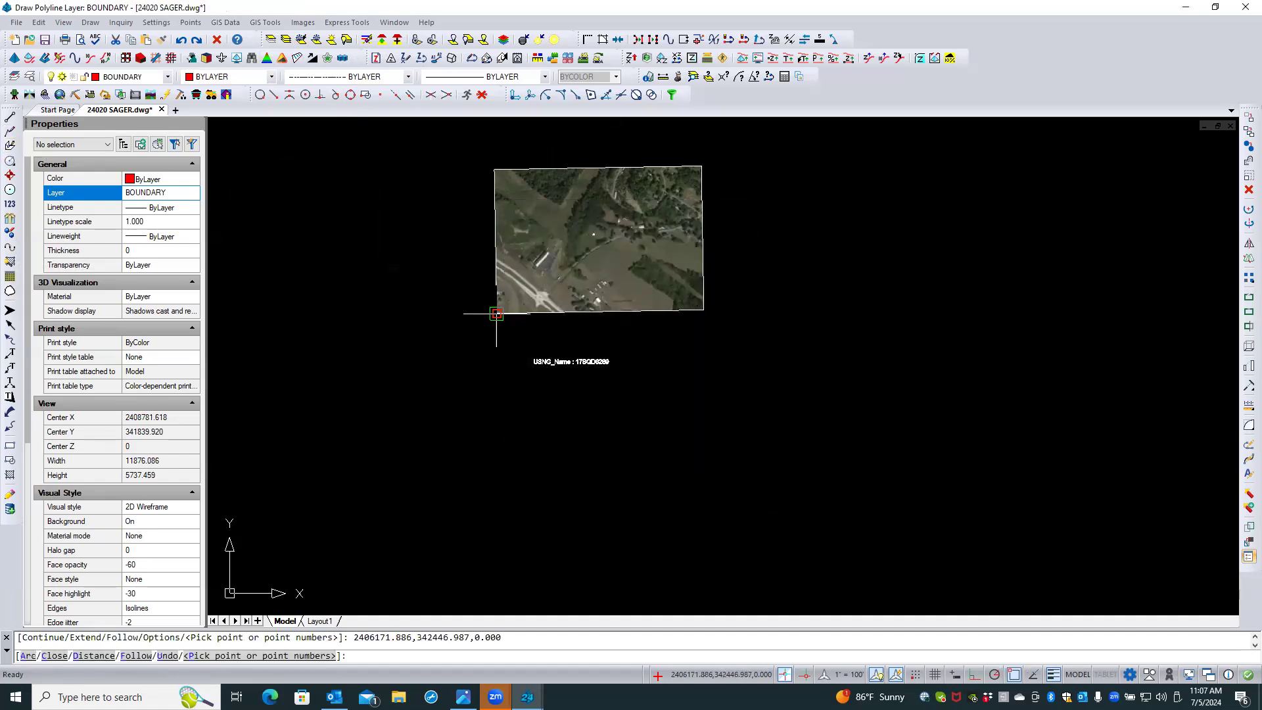
pyautogui.click(495, 169)
pyautogui.click(702, 166)
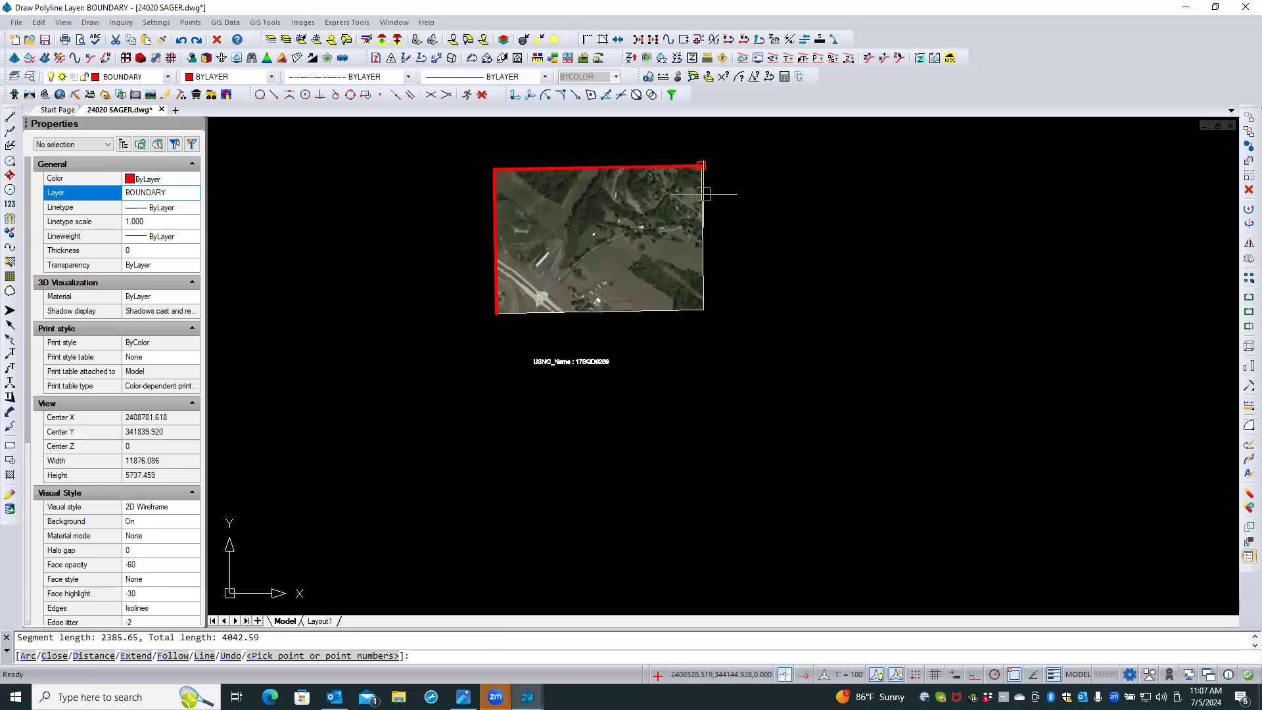
pyautogui.click(704, 310)
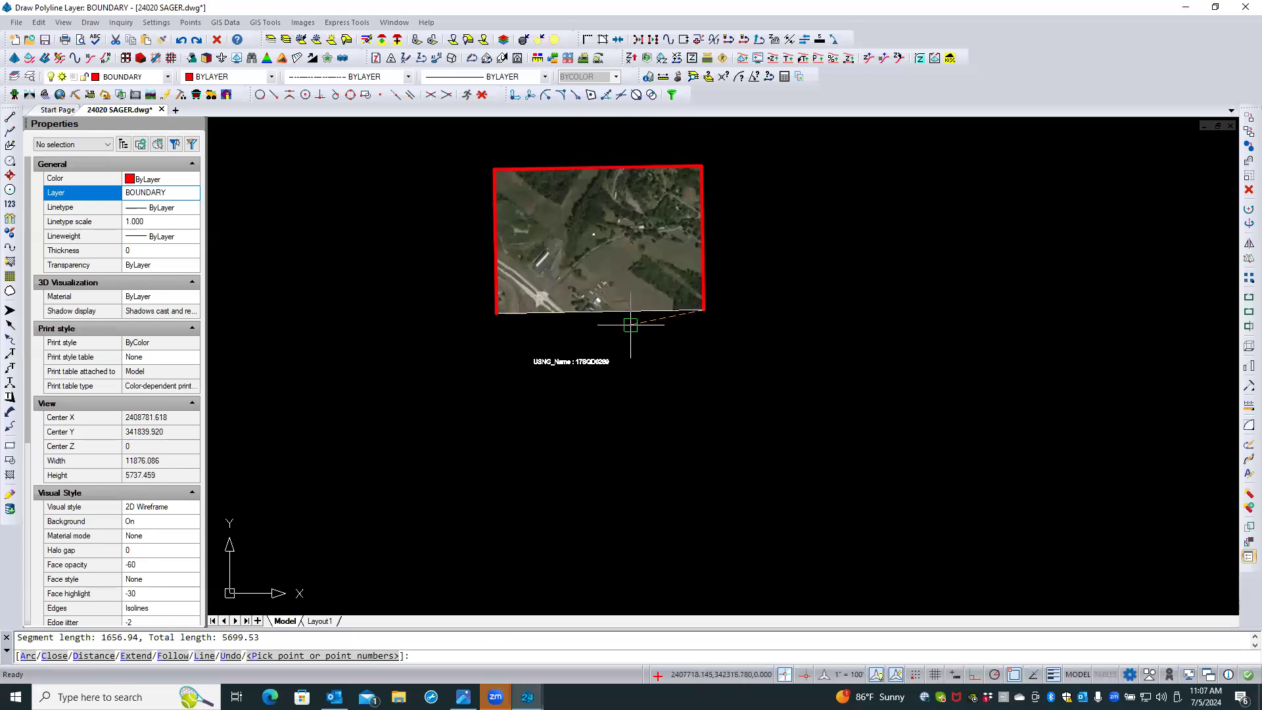
pyautogui.write('c')
pyautogui.press('Return')
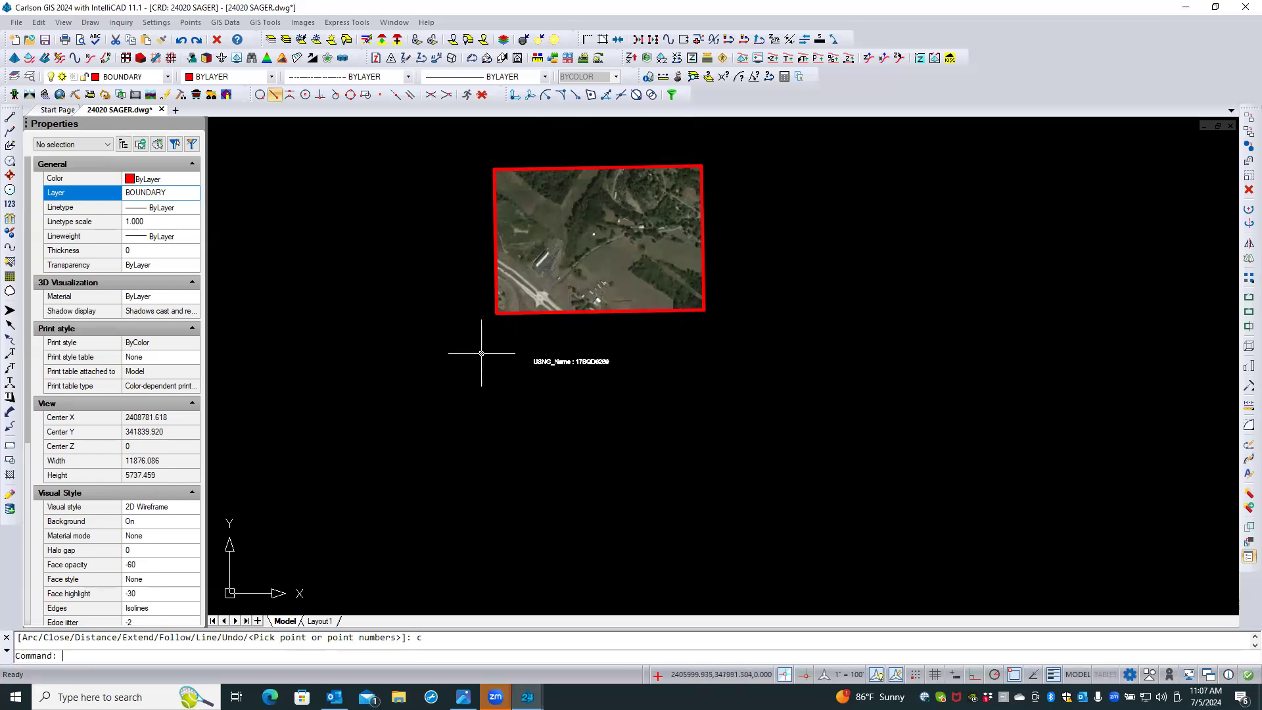
# Turn on and thaw all layers, then erase all entity types outside the red BOUNDARY polyline, with no exclusion perimeter
pyautogui.click(347, 40)
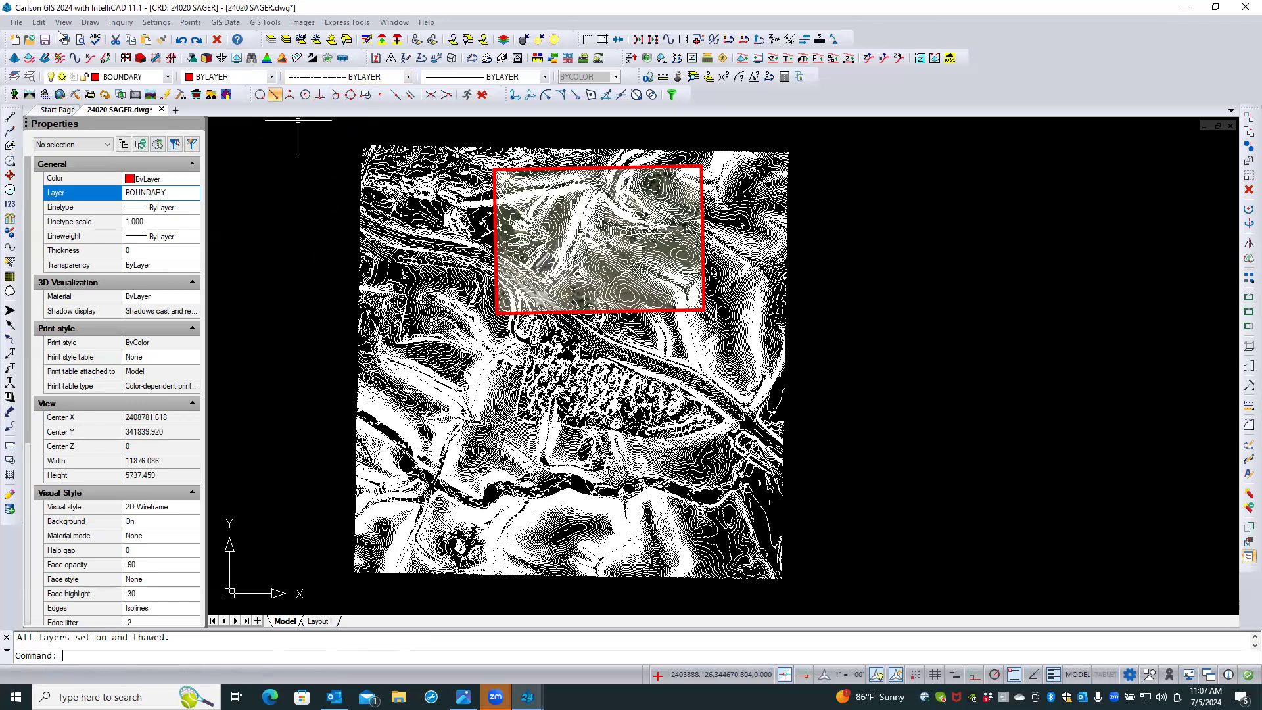
pyautogui.click(37, 23)
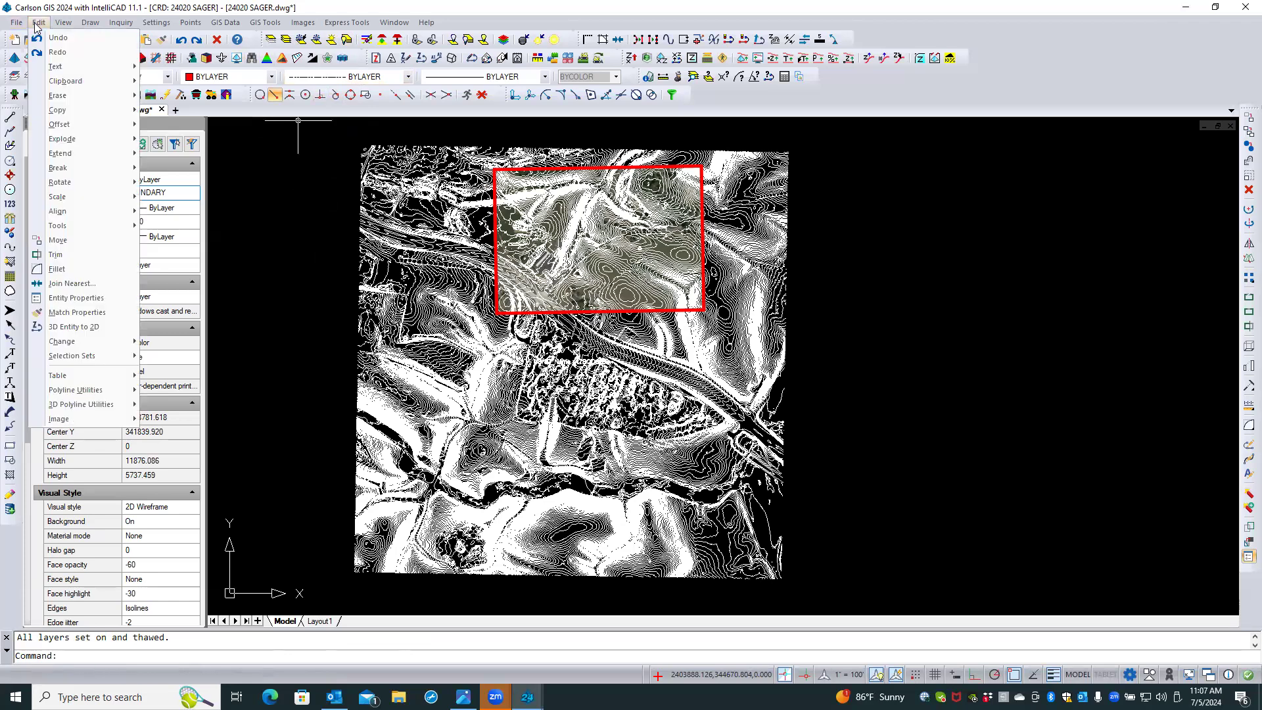
pyautogui.moveTo(85, 97)
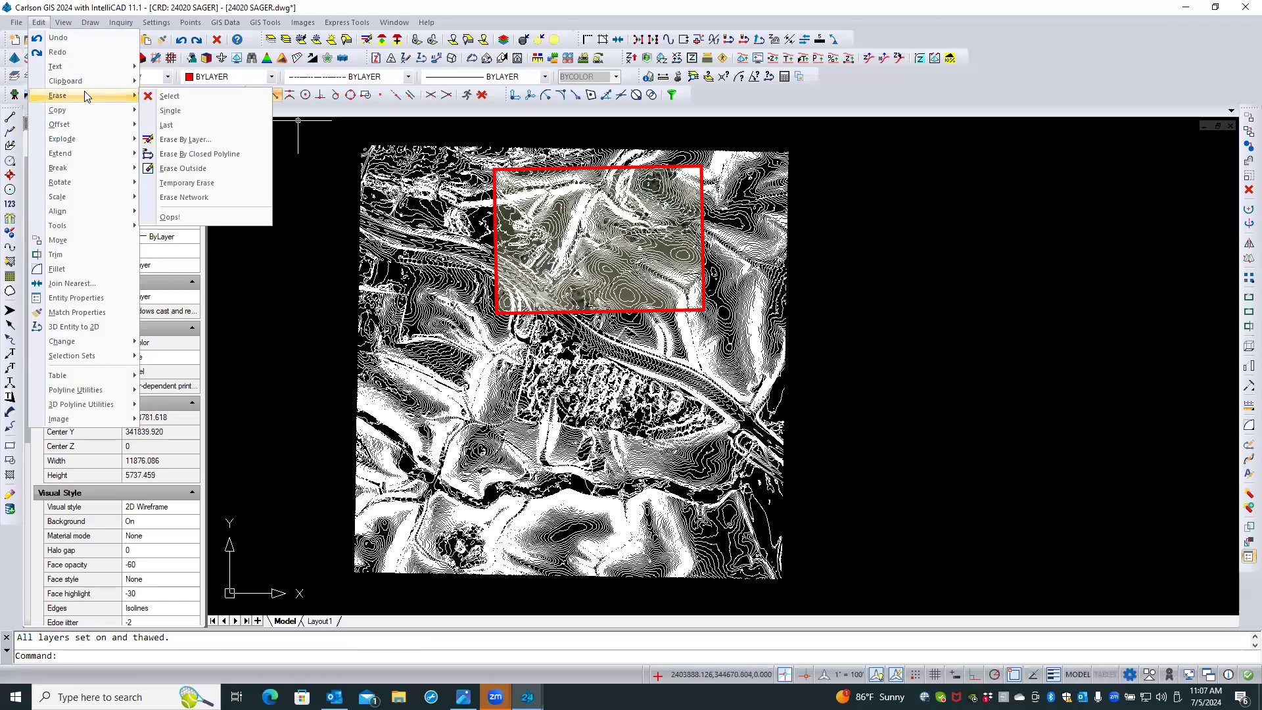
pyautogui.click(186, 155)
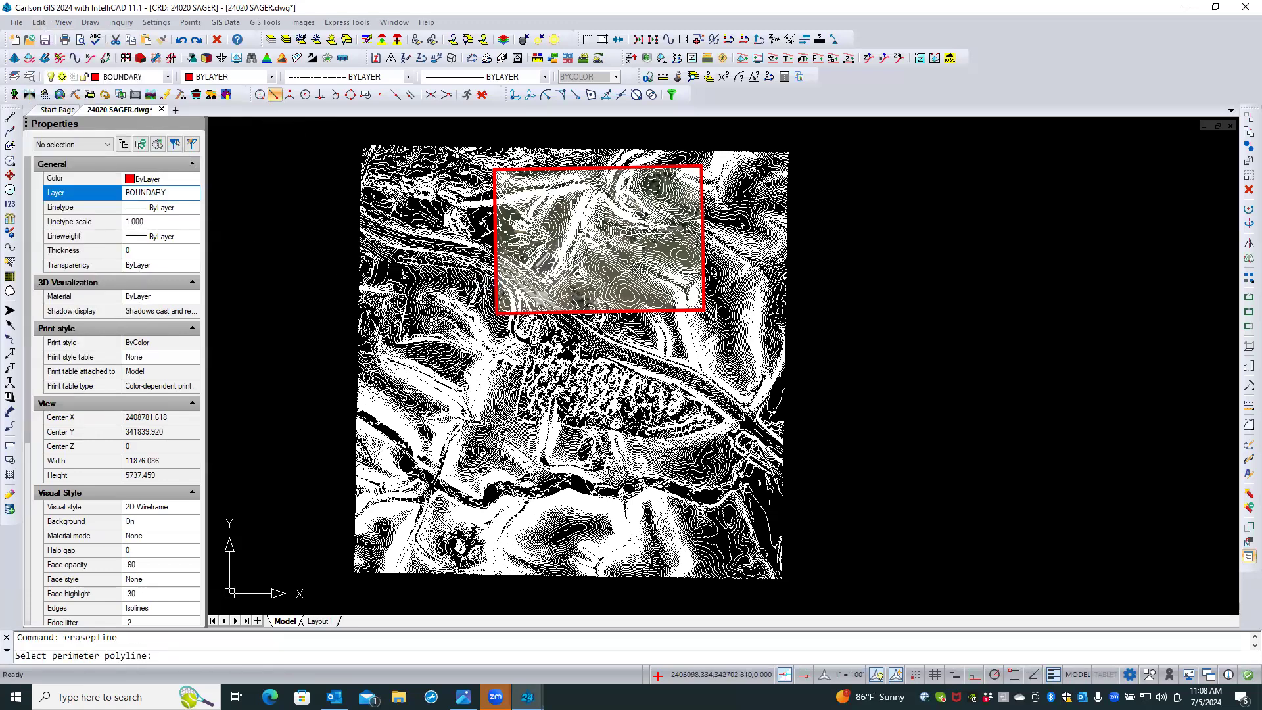
pyautogui.scroll(4, 506, 281)
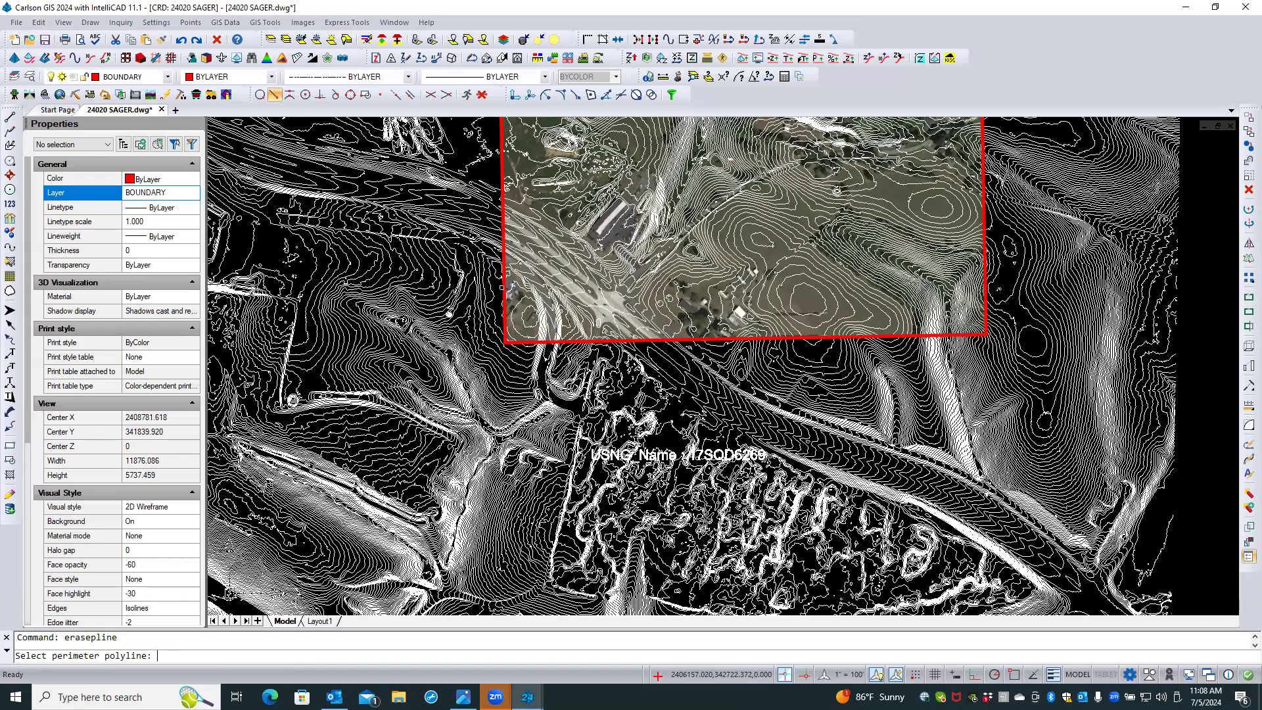
pyautogui.click(502, 287)
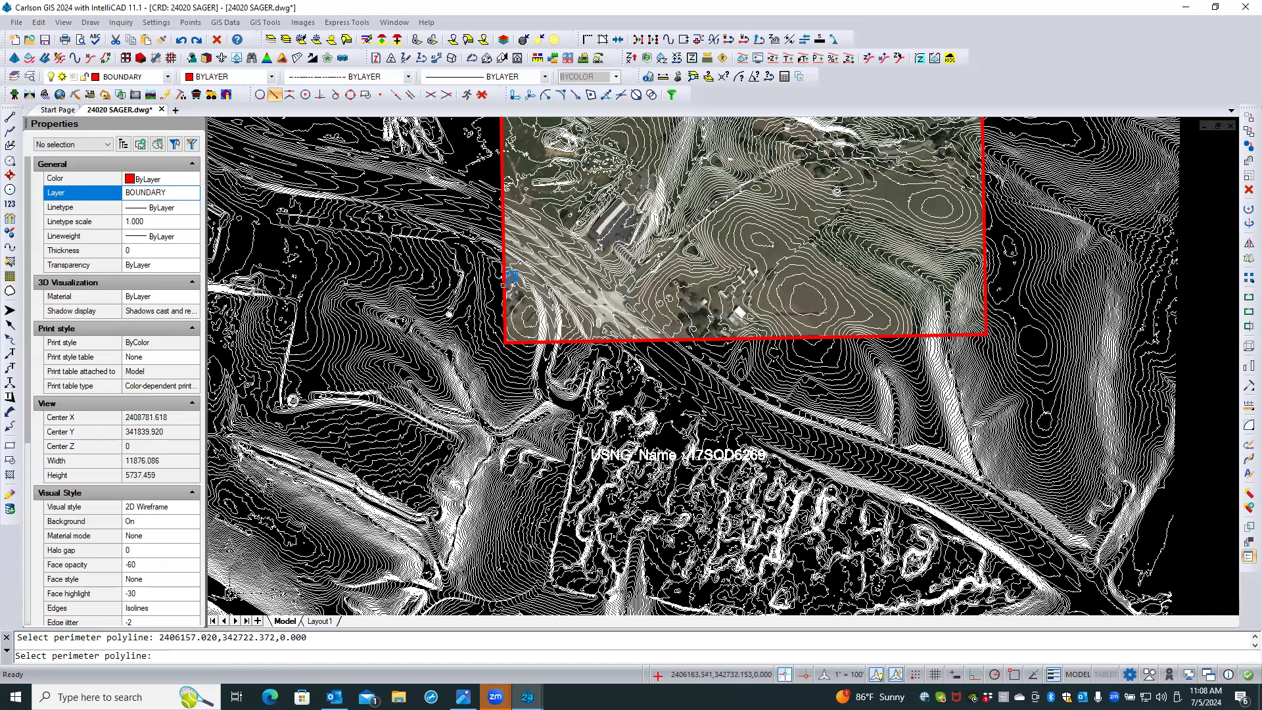
pyautogui.click(503, 285)
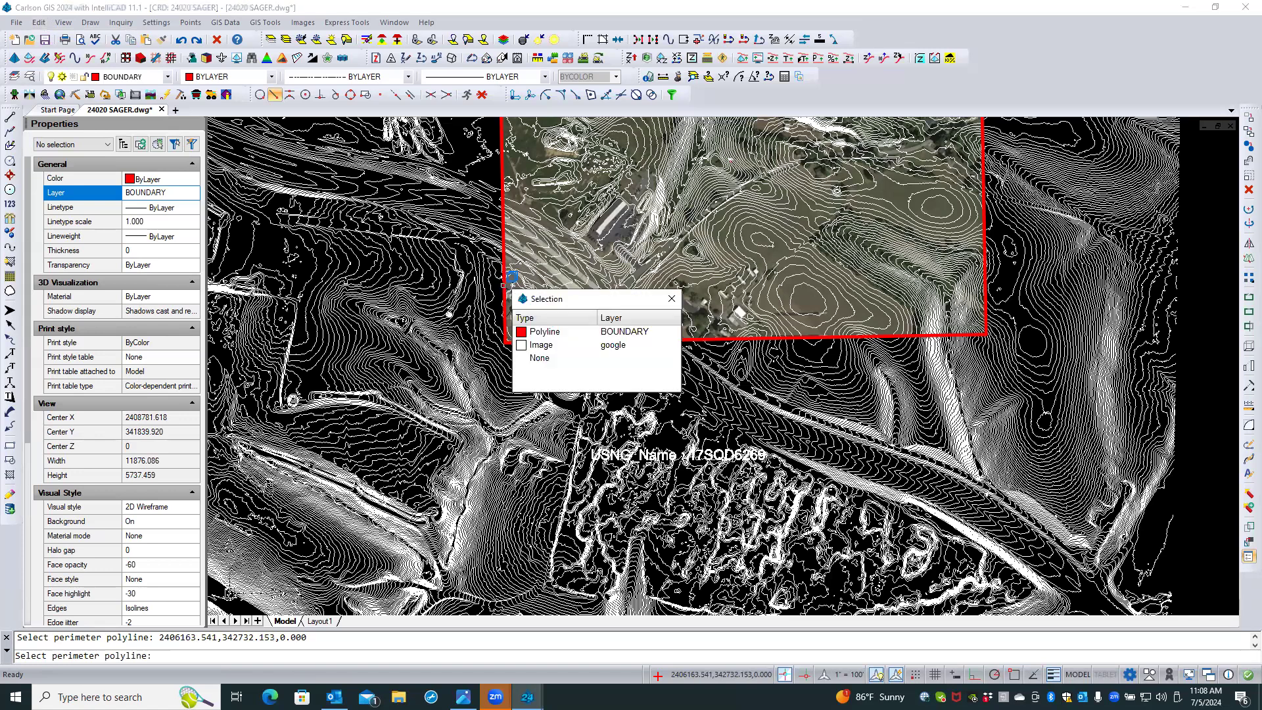
pyautogui.click(536, 332)
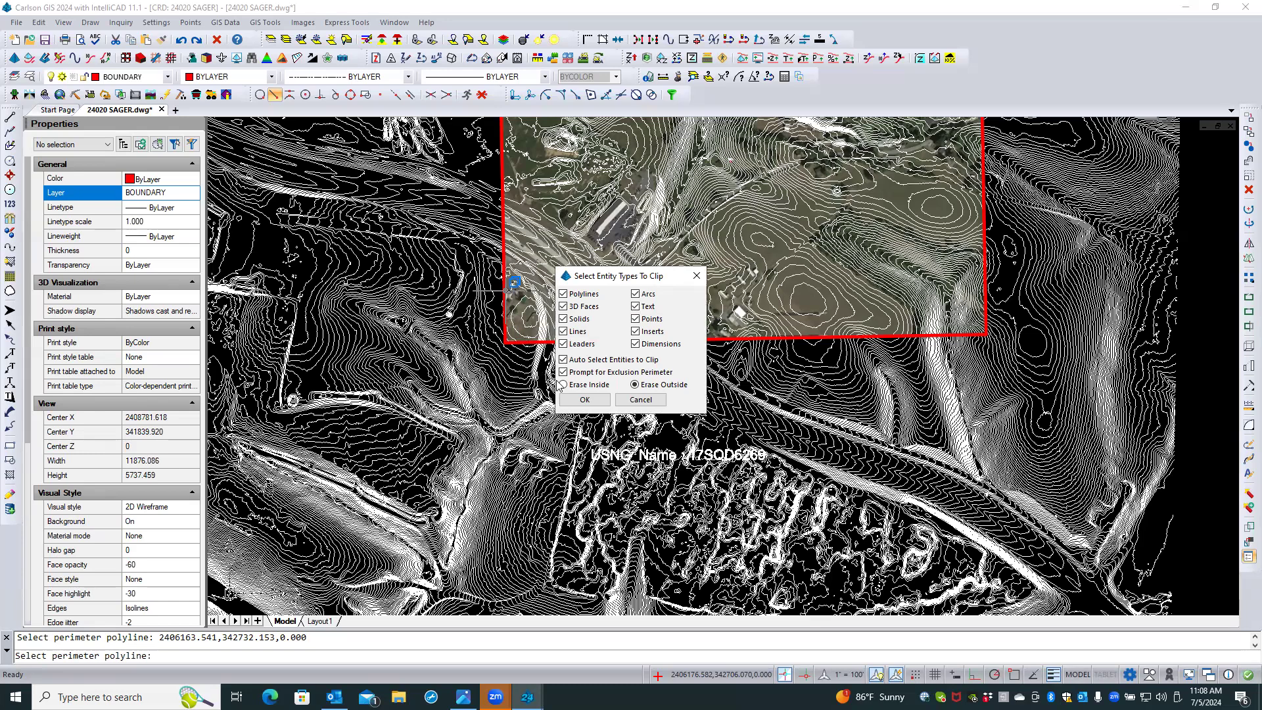
pyautogui.click(590, 400)
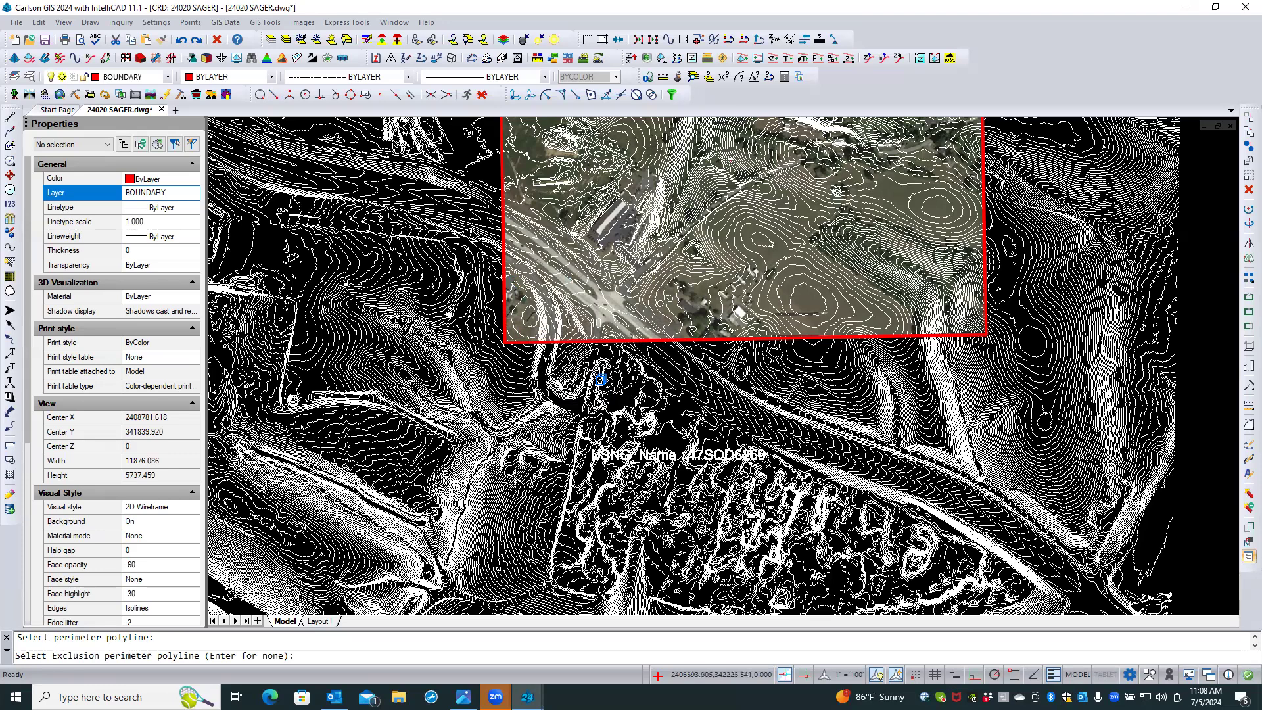
pyautogui.click(599, 379)
pyautogui.press('Return')
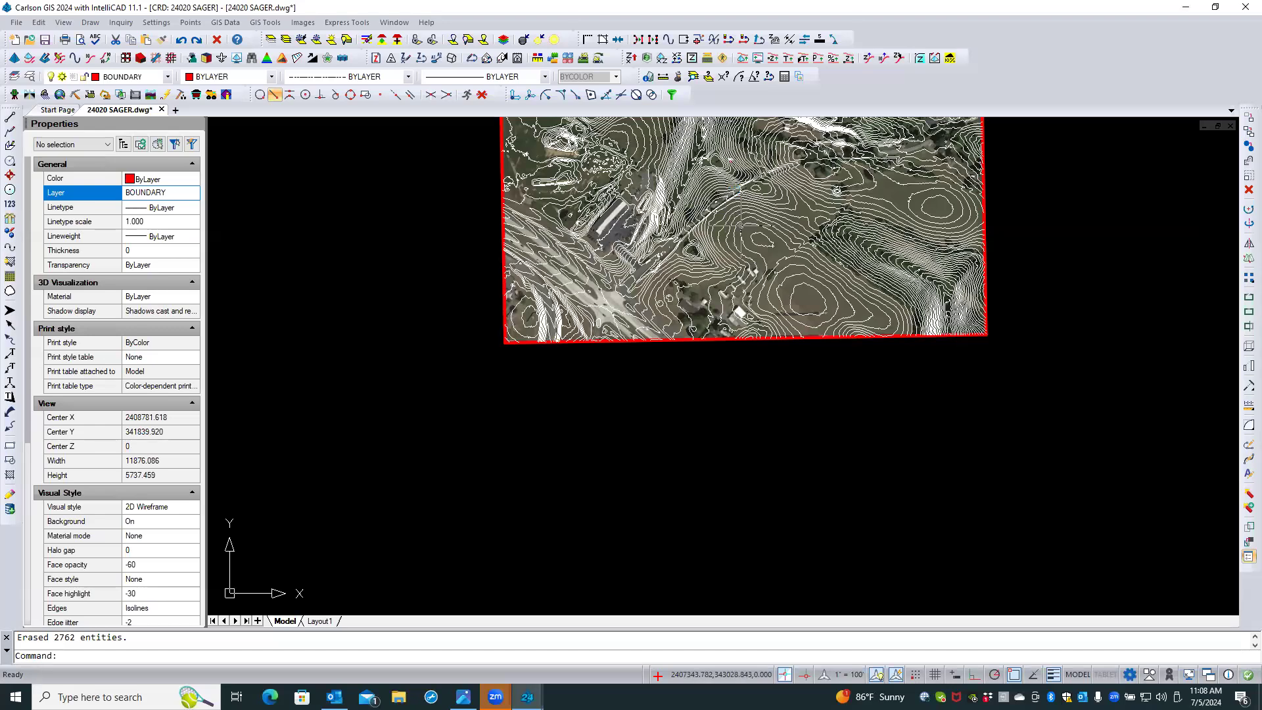
# Examine how the clipped contours fit the aerial image around the parking lot, the road and the whole boundary area
pyautogui.moveTo(741, 226)
pyautogui.mouseDown(button='middle')
pyautogui.moveTo(663, 348)
pyautogui.moveTo(667, 370)
pyautogui.mouseUp(button='middle')
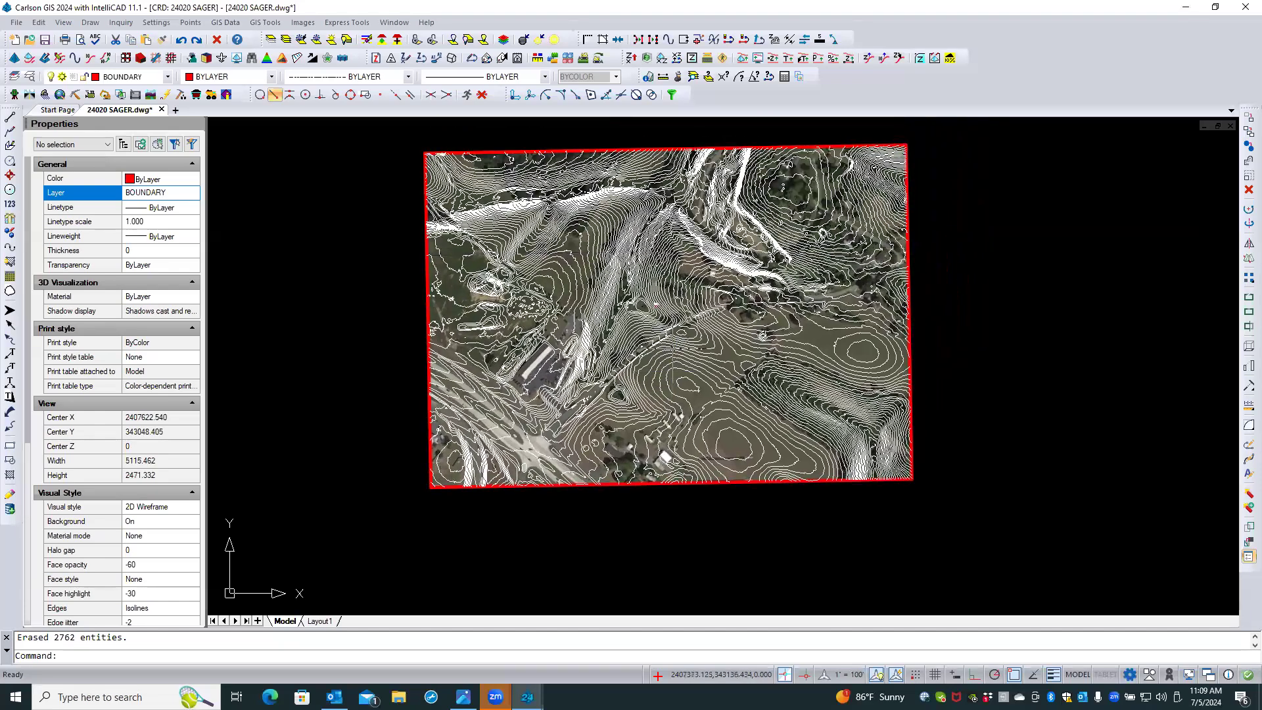
pyautogui.scroll(2, 679, 339)
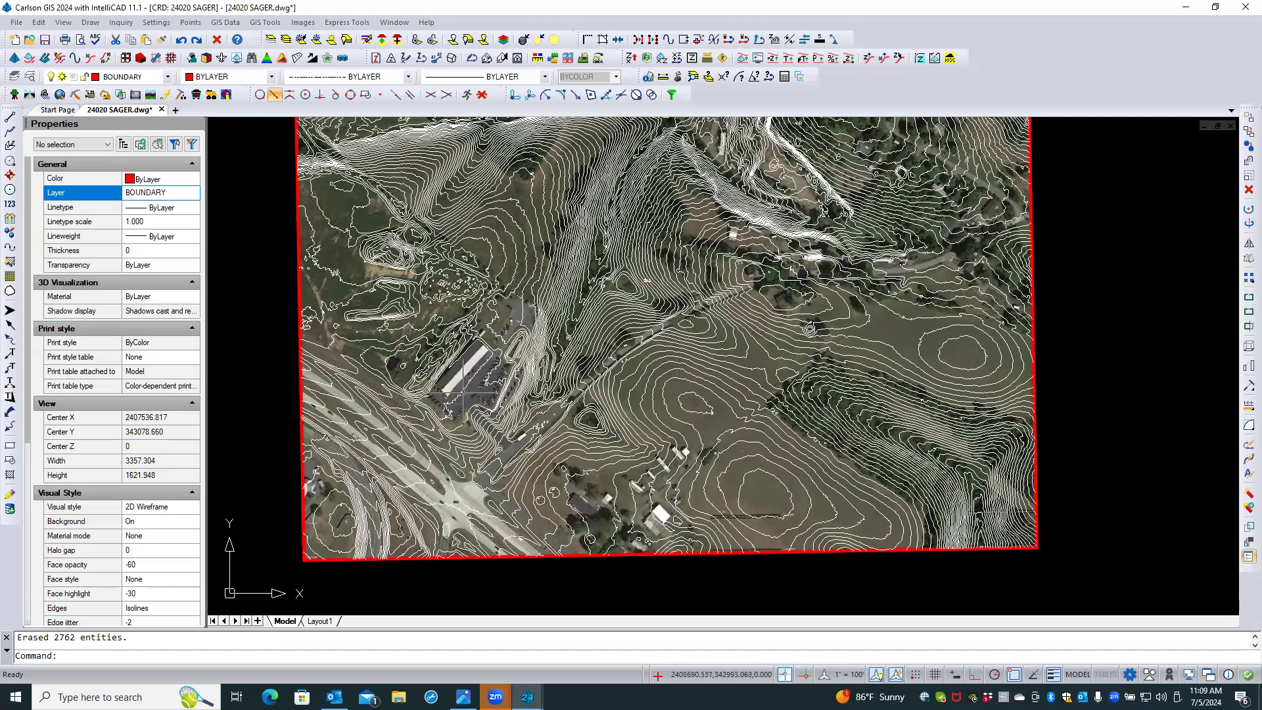
pyautogui.scroll(2, 465, 392)
pyautogui.scroll(11, 454, 391)
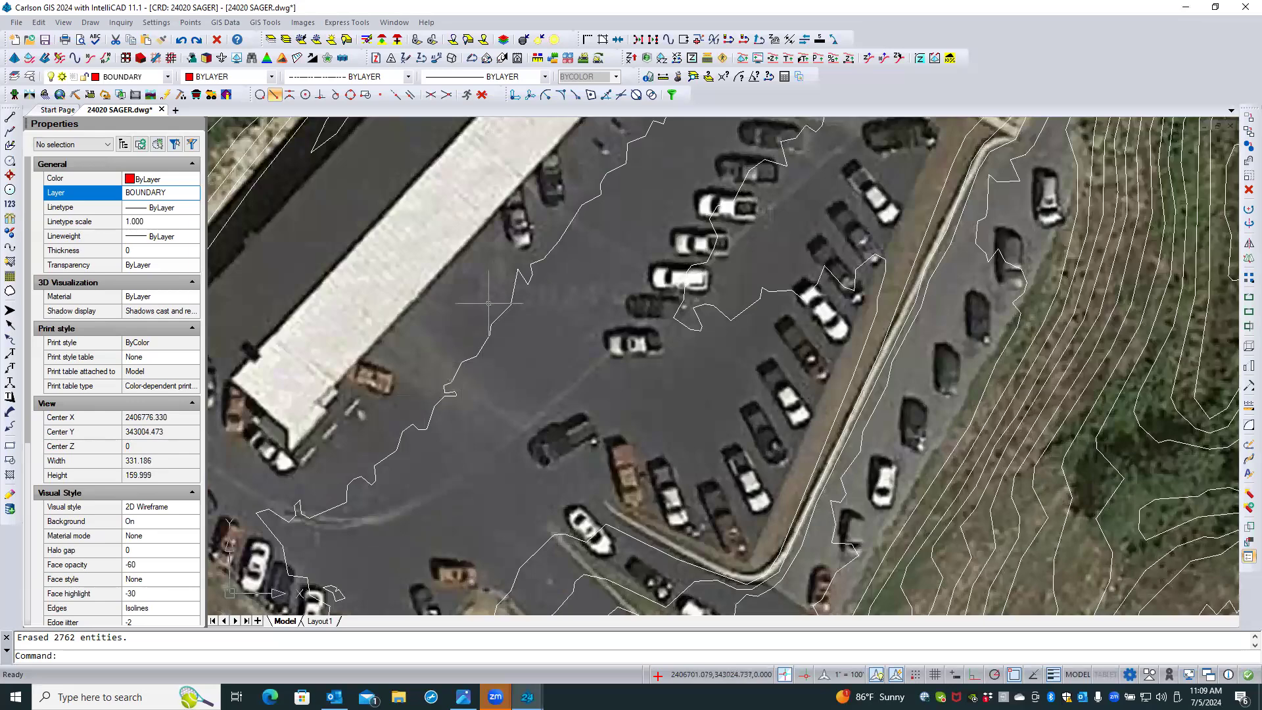
pyautogui.scroll(-4, 510, 334)
pyautogui.scroll(-6, 509, 334)
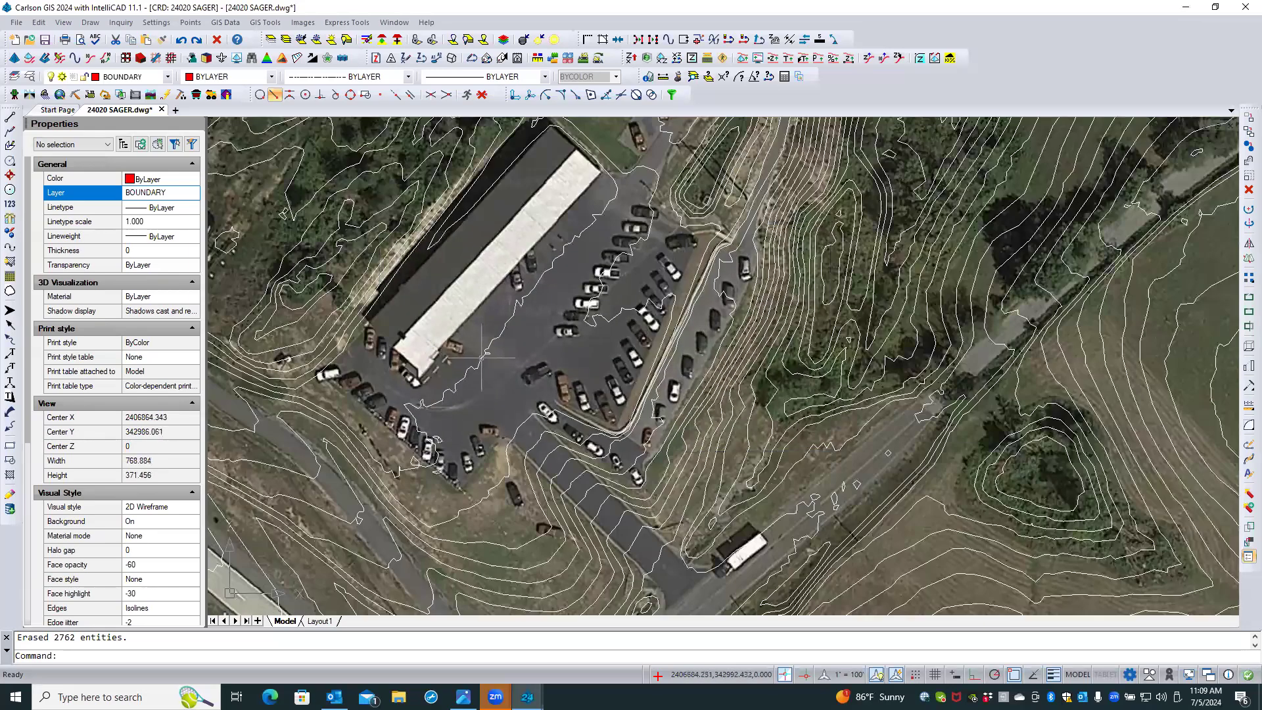
pyautogui.scroll(-3, 482, 358)
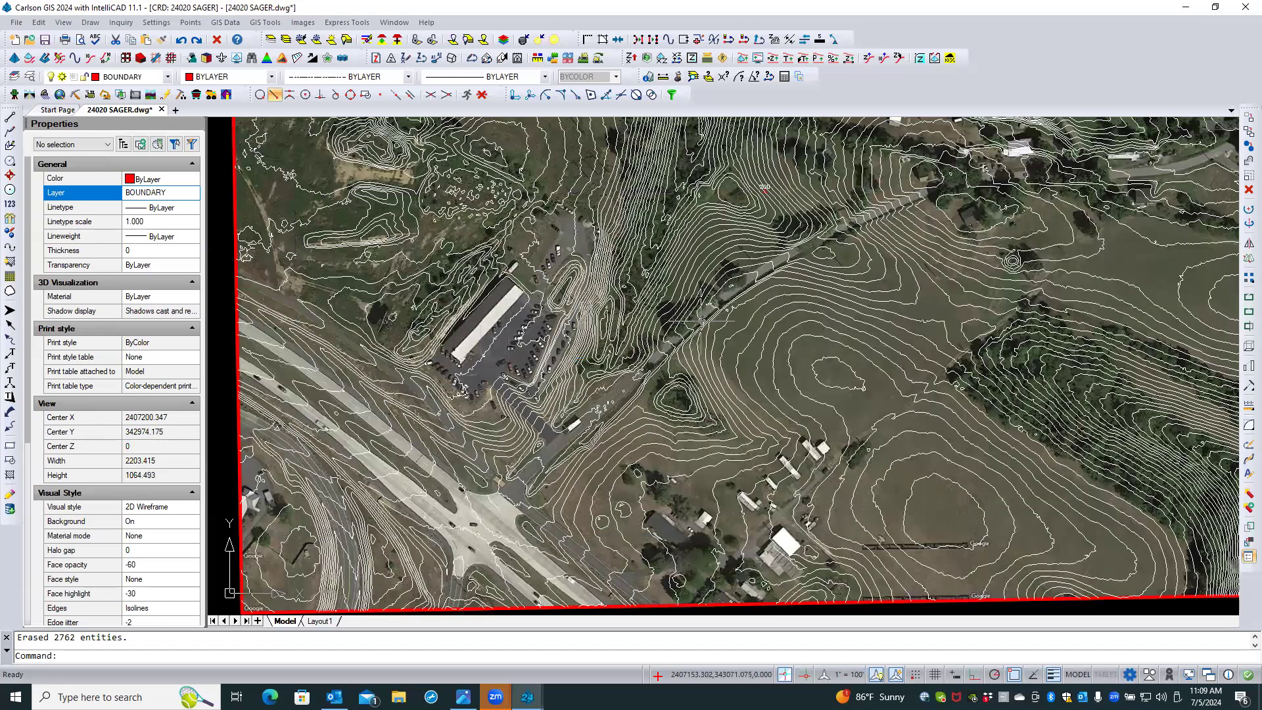
pyautogui.scroll(2, 701, 322)
pyautogui.scroll(3, 526, 485)
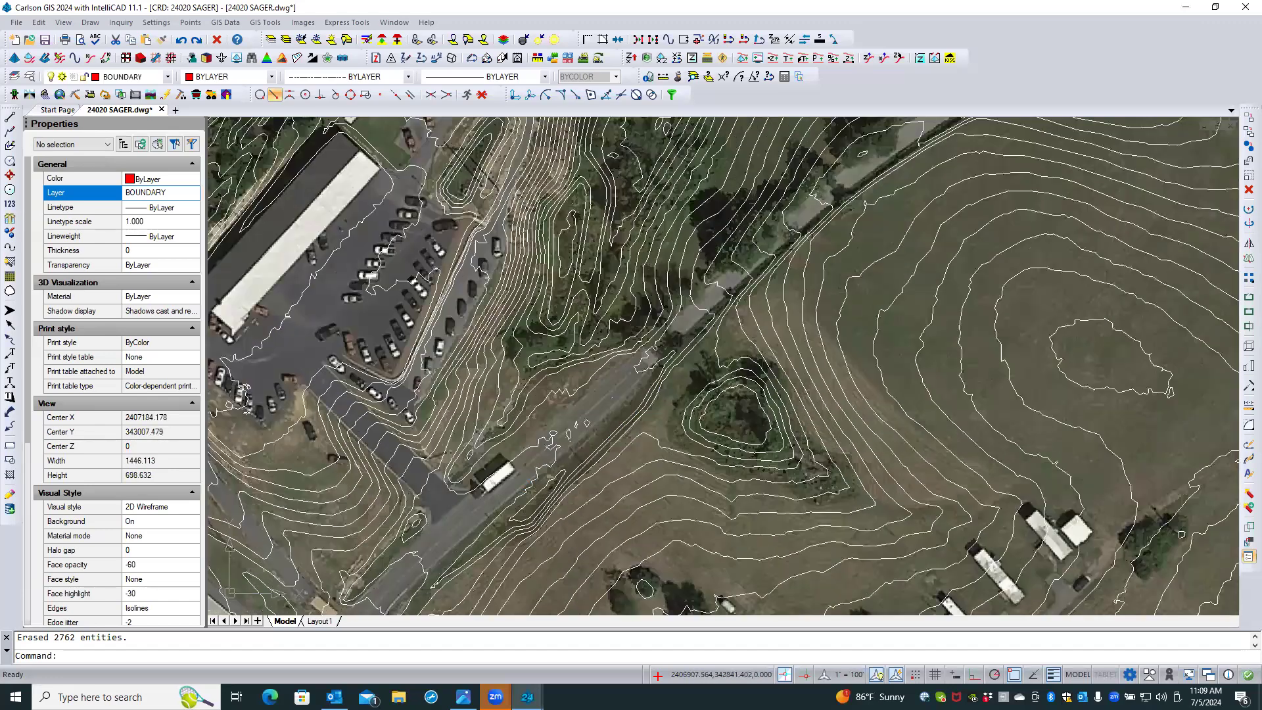
pyautogui.scroll(-3, 552, 440)
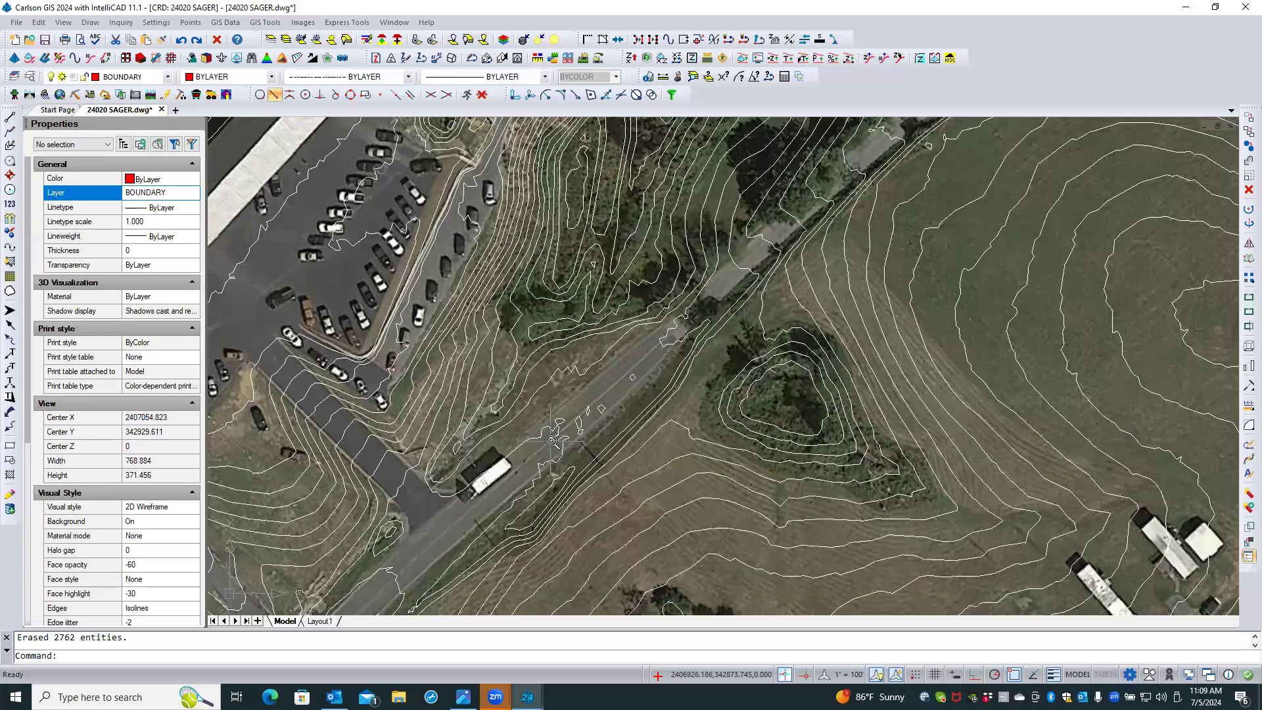
pyautogui.scroll(-2, 552, 440)
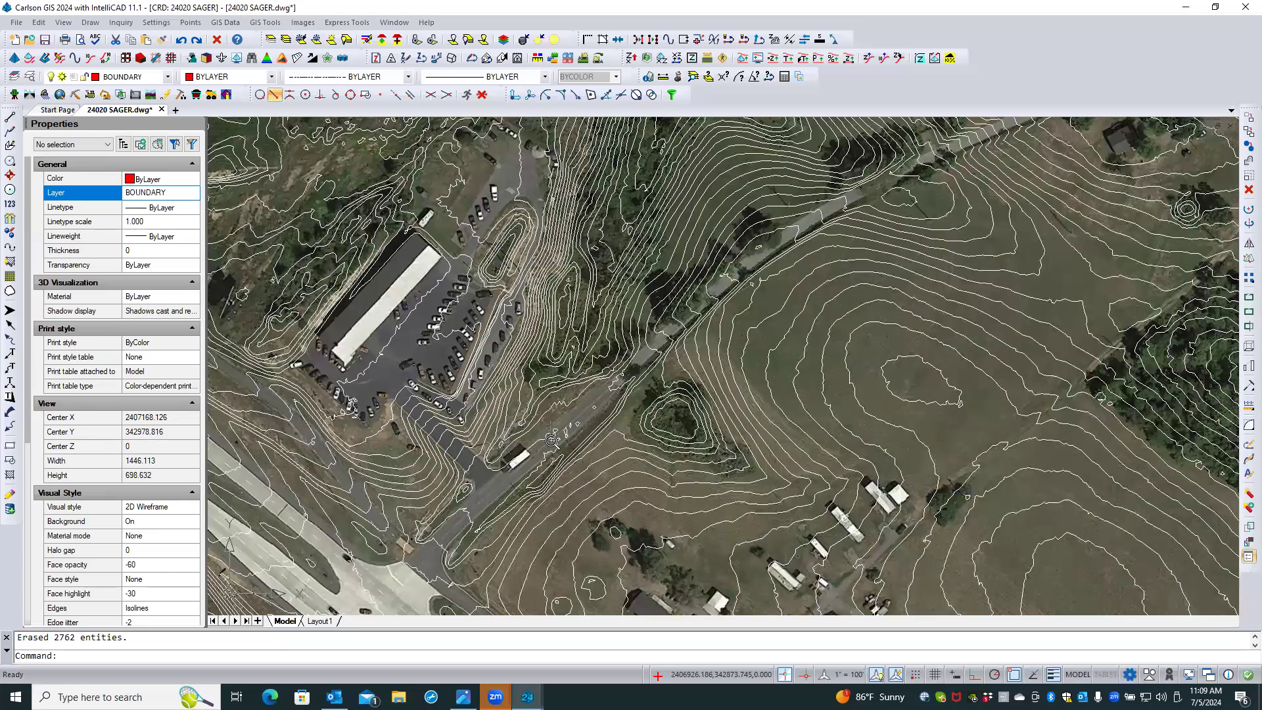
pyautogui.scroll(-6, 551, 441)
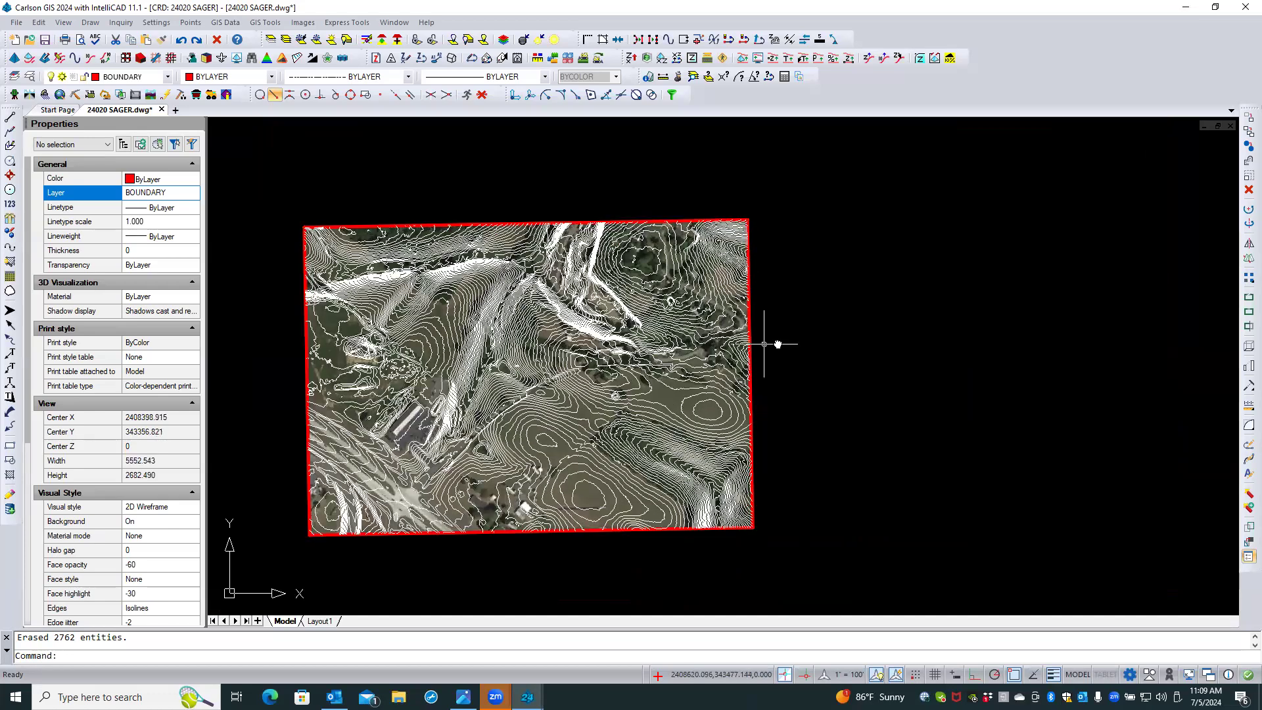
pyautogui.scroll(2, 786, 331)
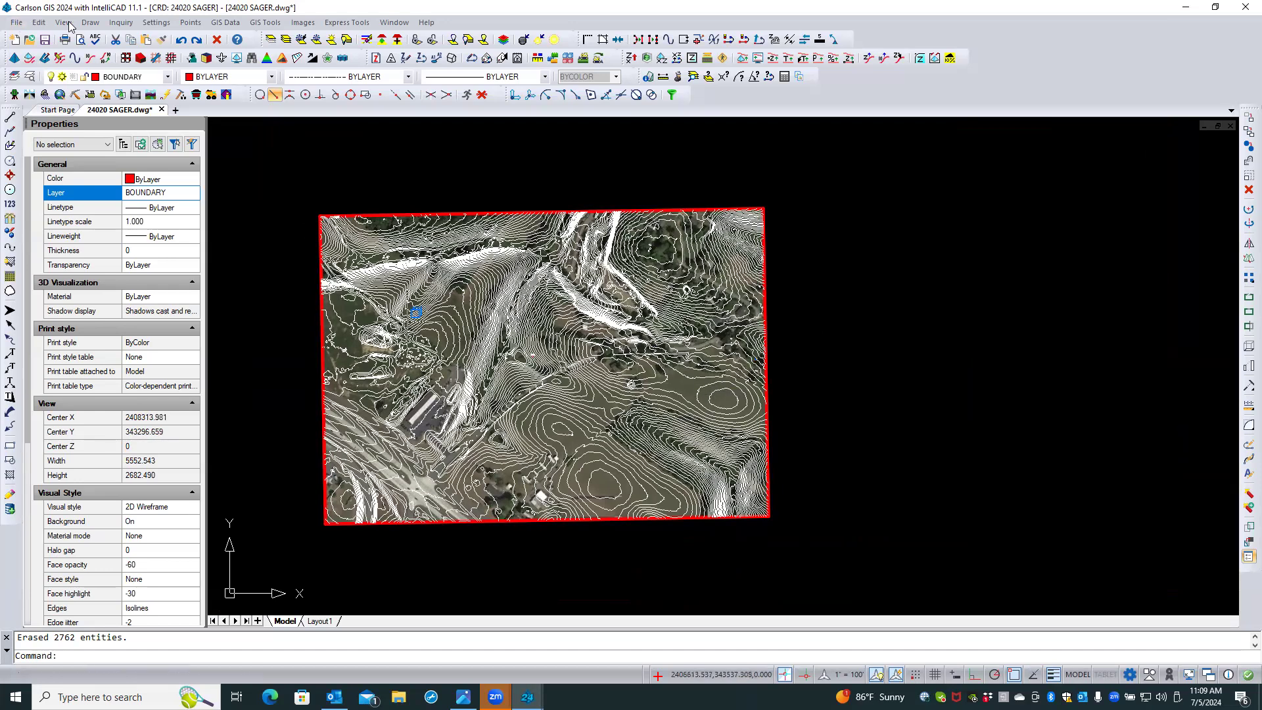
# Turn on the Drawing Inspector and make it display elevation instead of layer name, curve data and polyline direction
pyautogui.click(120, 24)
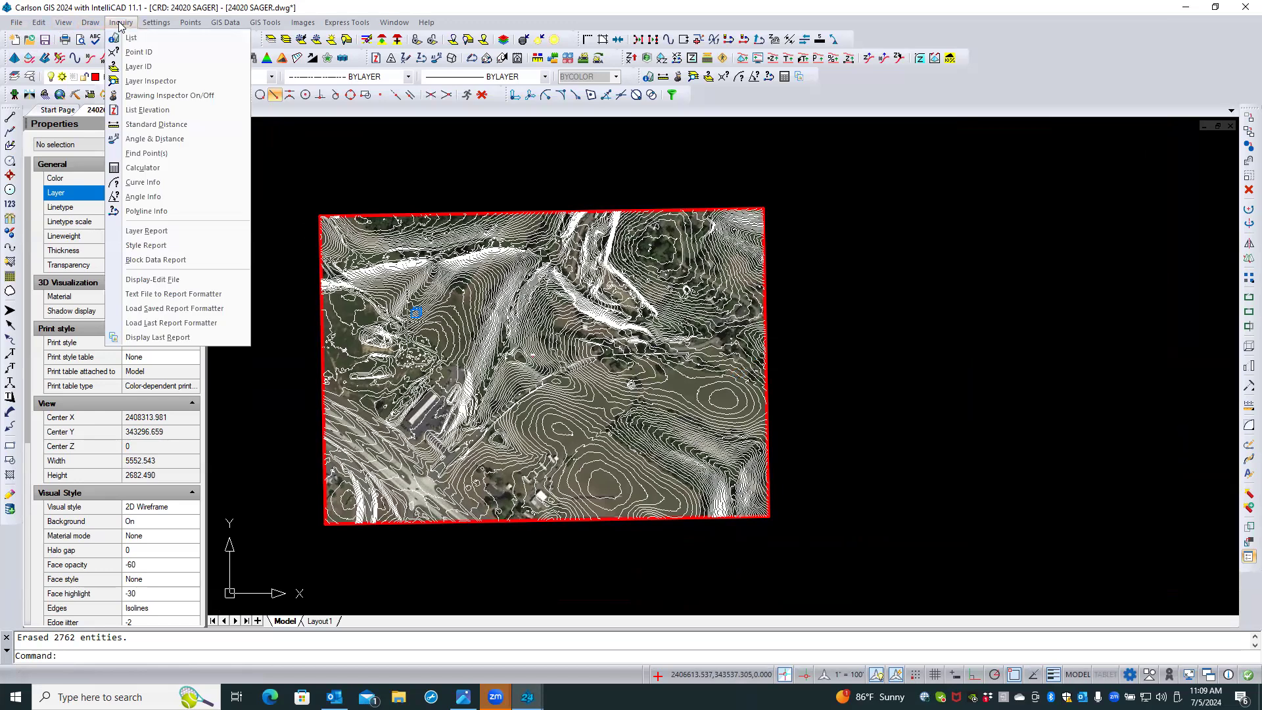
pyautogui.click(158, 97)
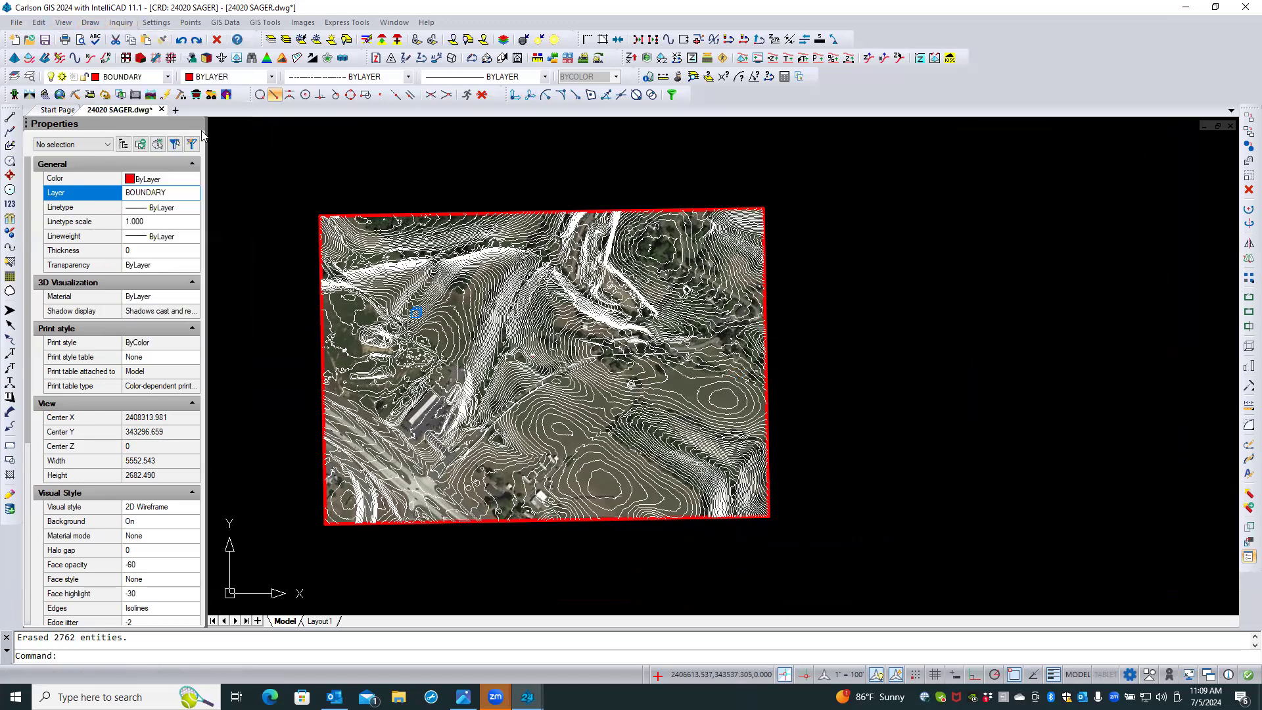
pyautogui.rightClick(261, 167)
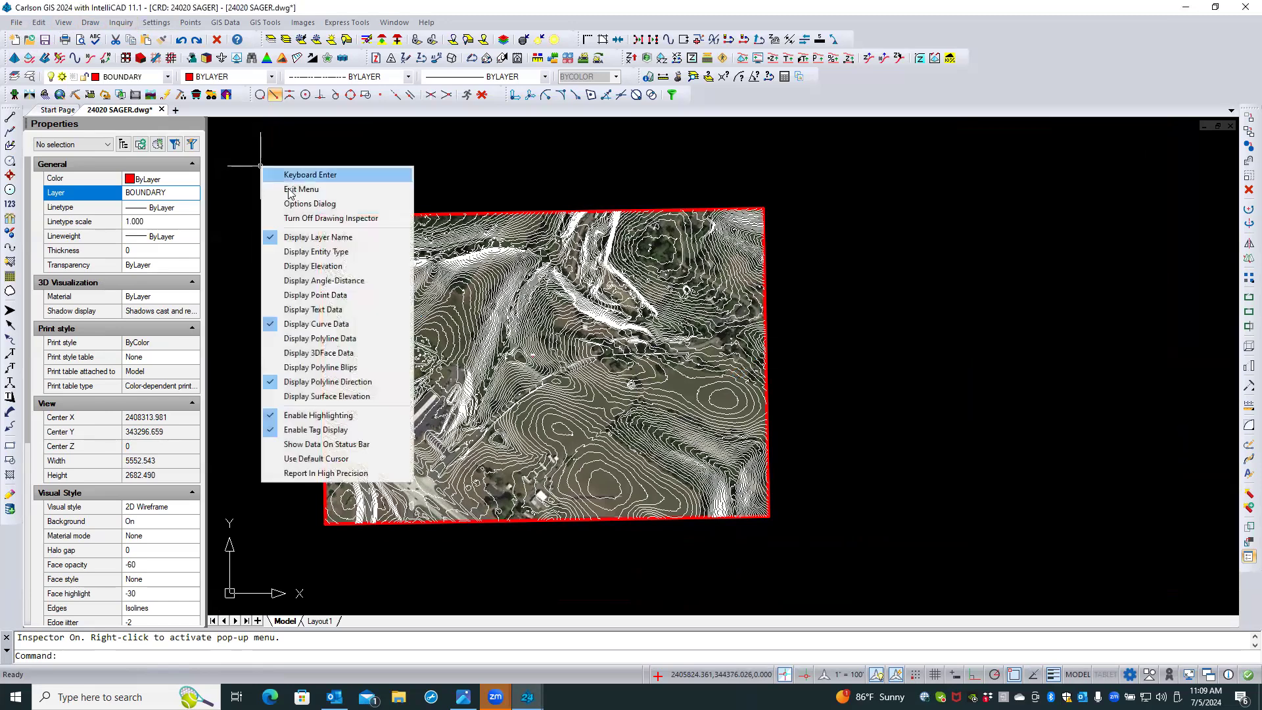
pyautogui.click(318, 238)
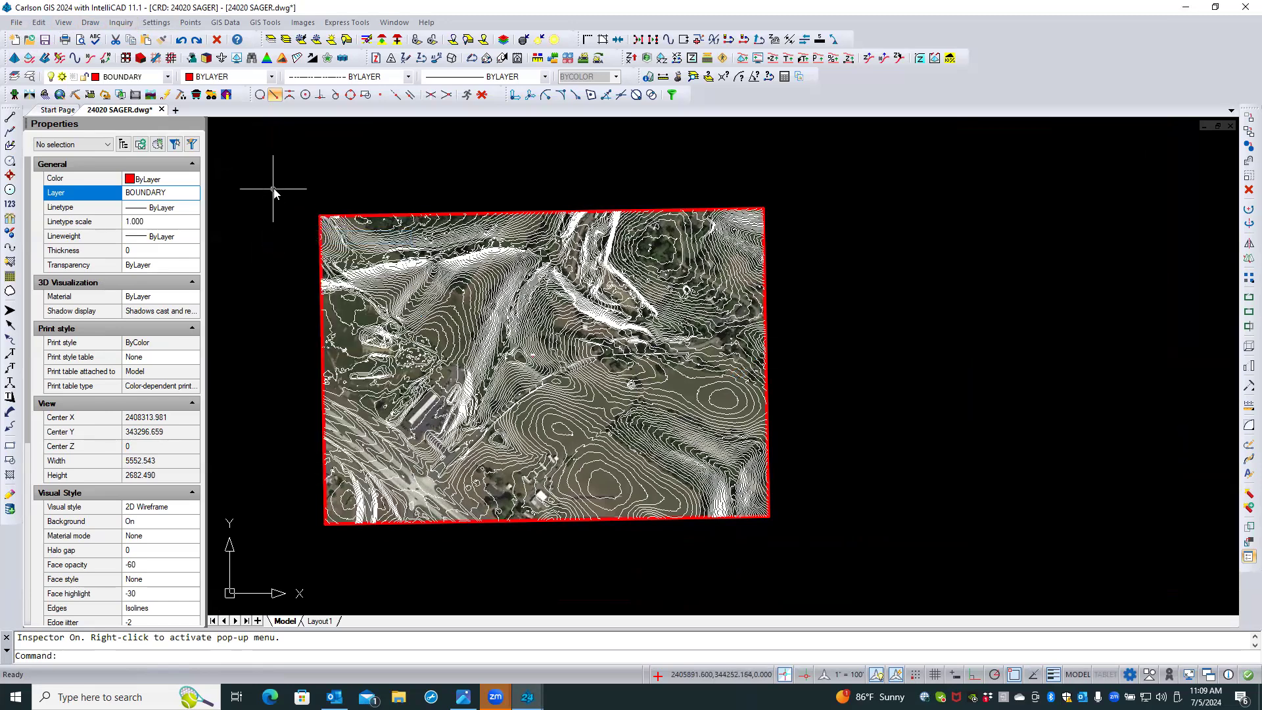
pyautogui.rightClick(273, 189)
pyautogui.click(290, 346)
pyautogui.rightClick(251, 230)
pyautogui.click(309, 446)
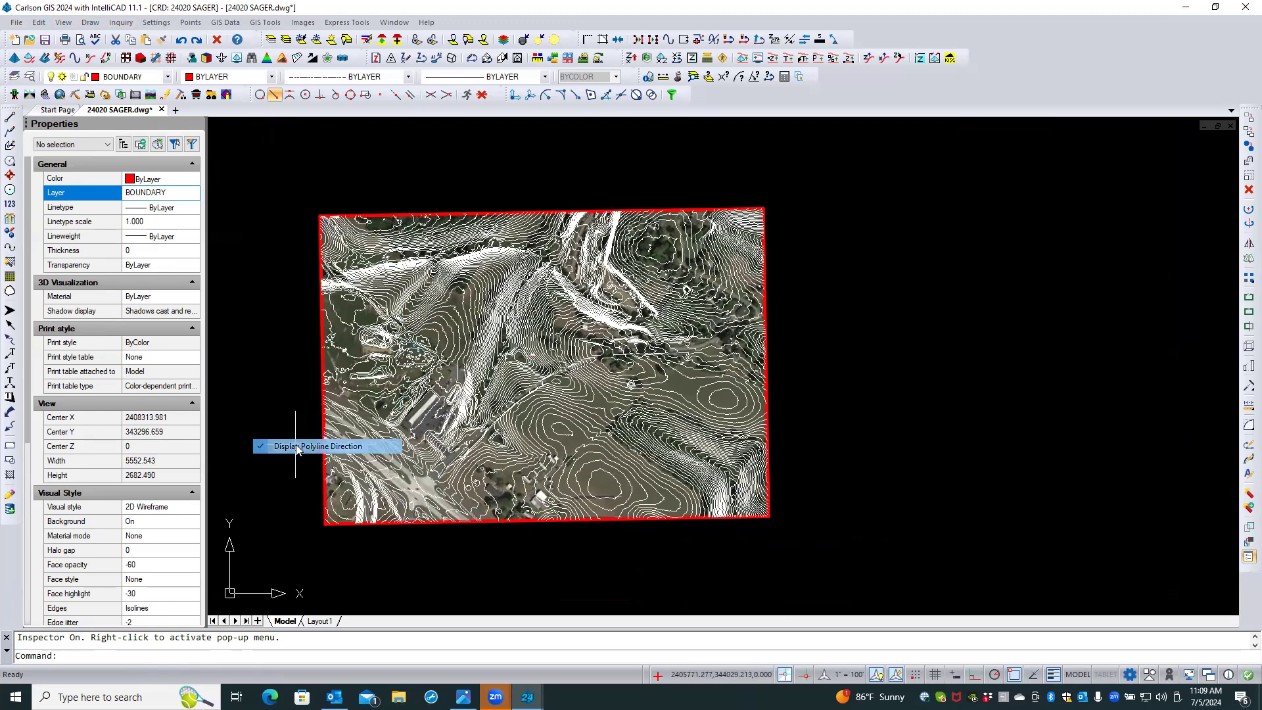
pyautogui.rightClick(270, 262)
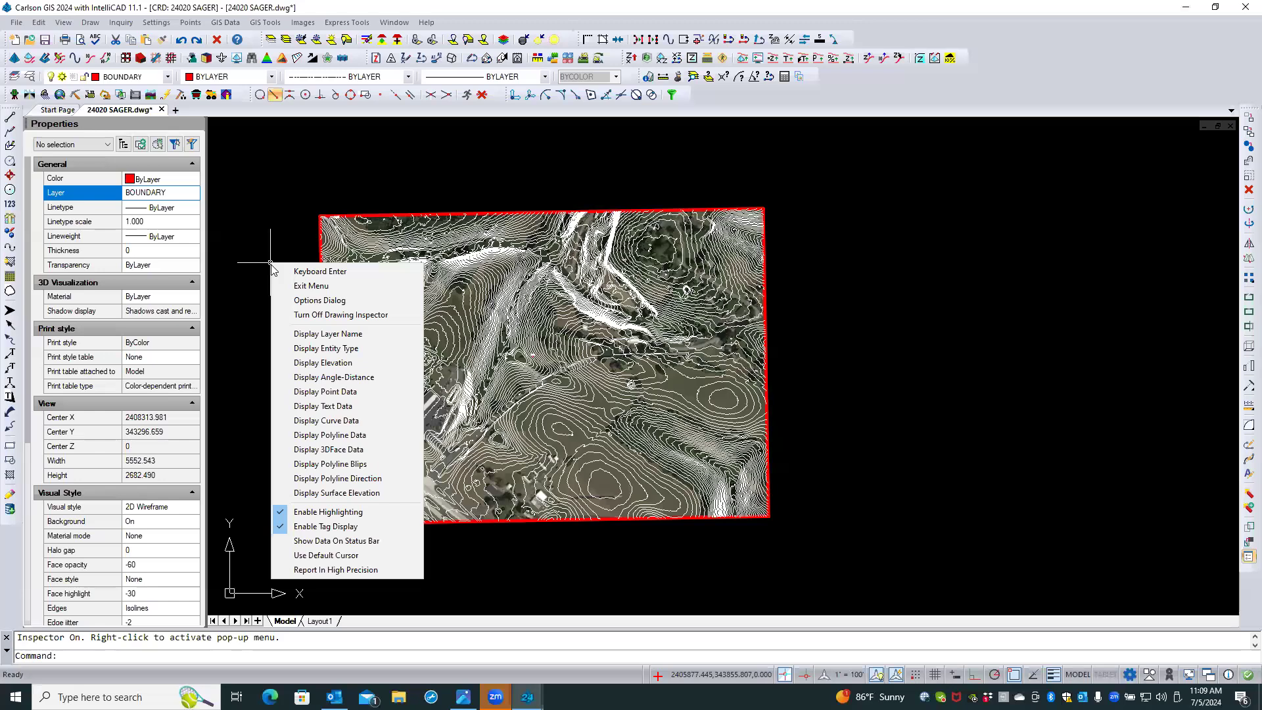
pyautogui.click(329, 366)
# Inspect the elevations of the contours around the oval hilltop near the east boundary and select the elongated contour enclosing it
pyautogui.scroll(2, 723, 399)
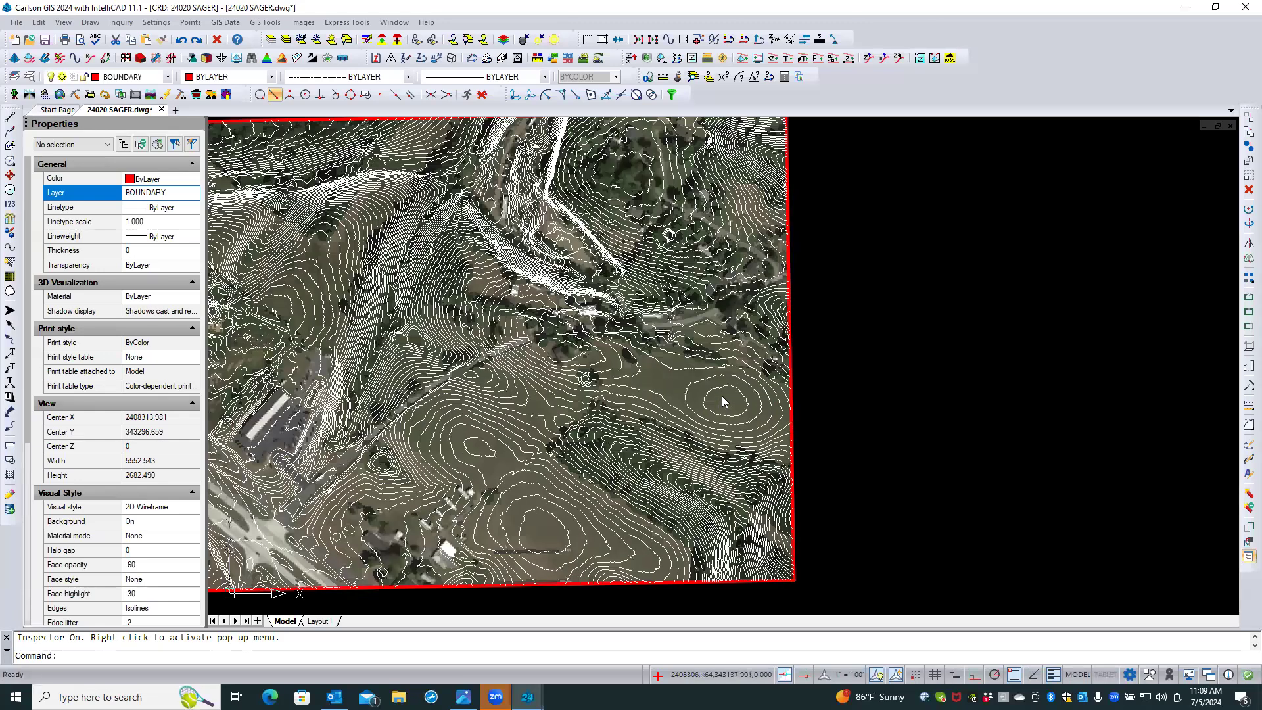
pyautogui.scroll(3, 724, 399)
pyautogui.moveTo(701, 381)
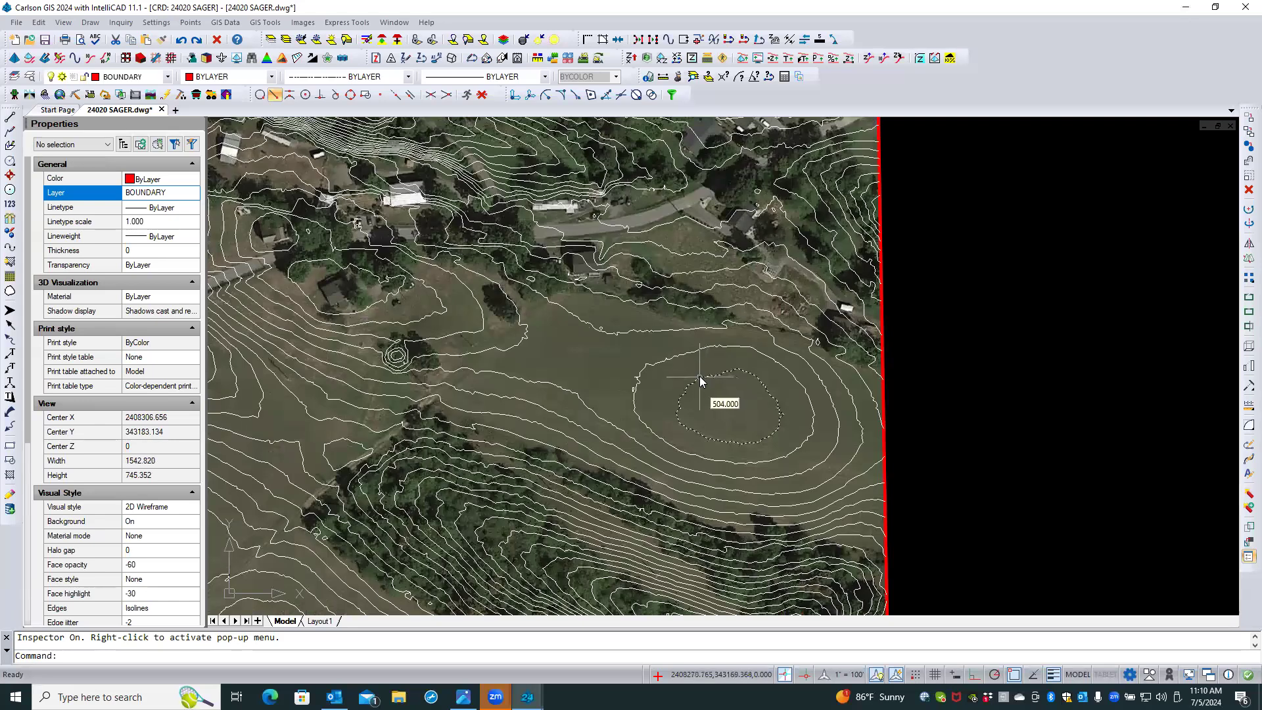
pyautogui.moveTo(650, 370)
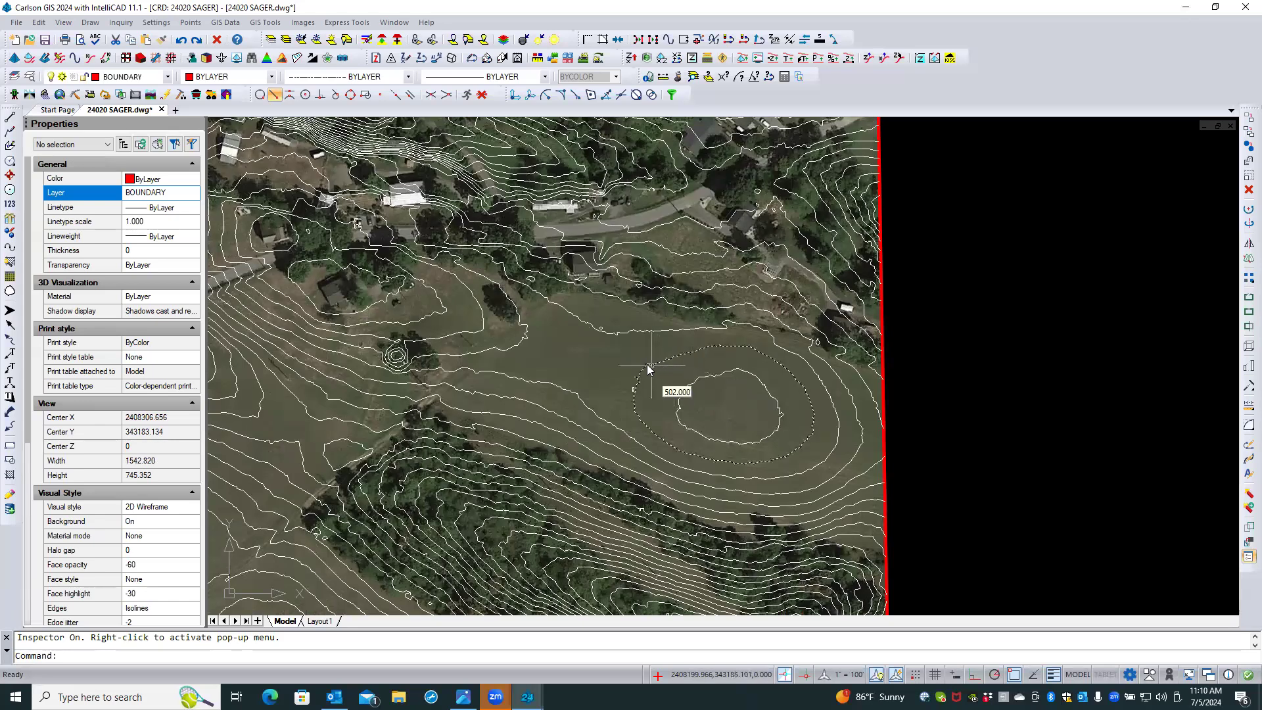
pyautogui.moveTo(518, 349)
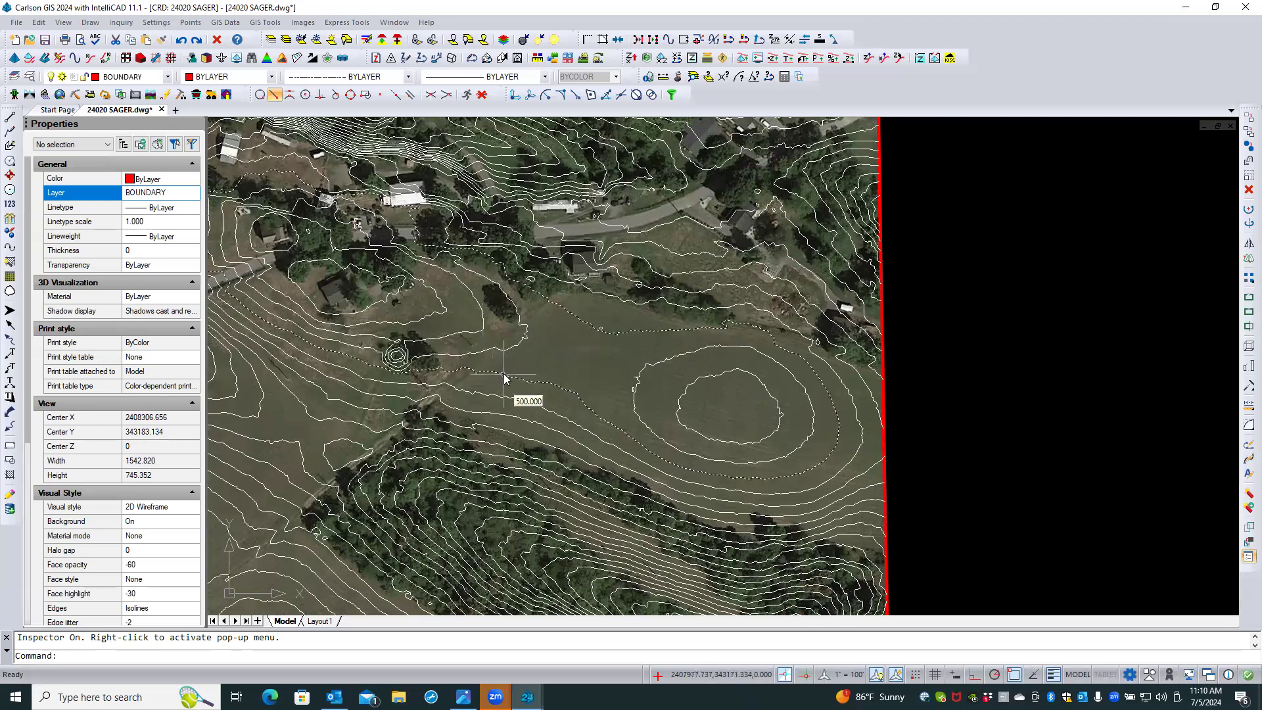
pyautogui.moveTo(505, 403)
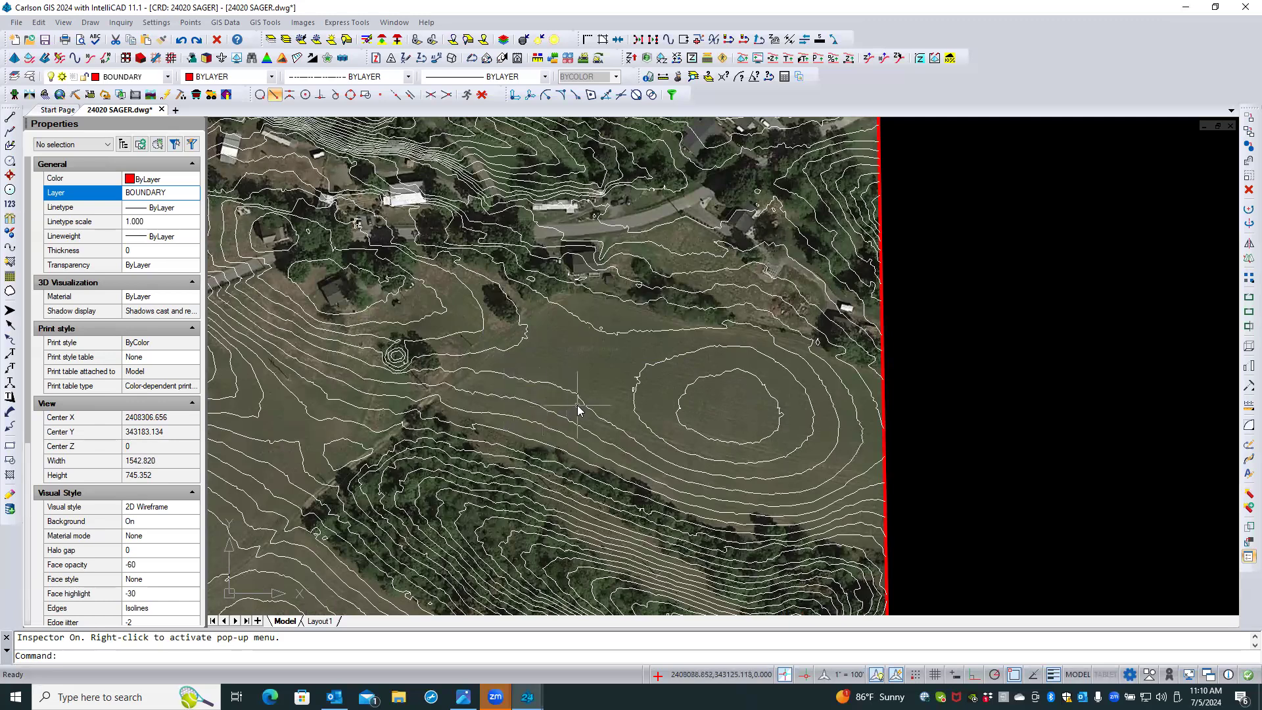
pyautogui.moveTo(584, 409)
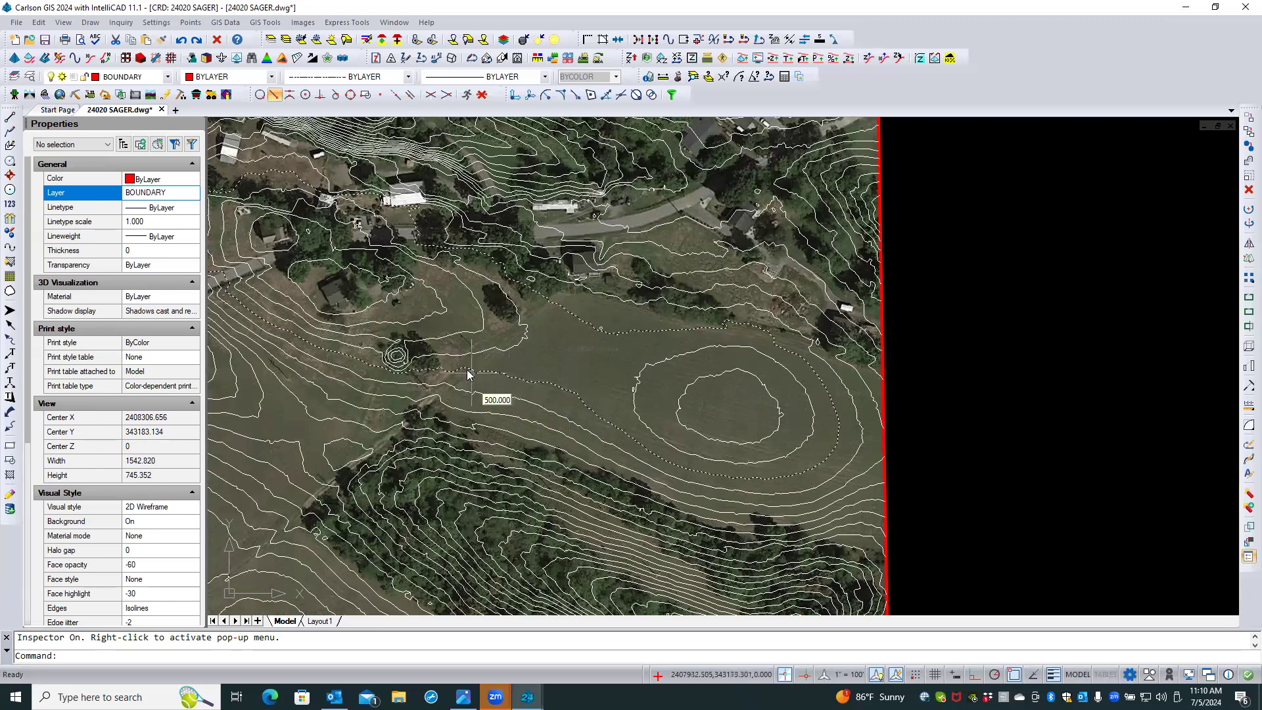
pyautogui.click(579, 402)
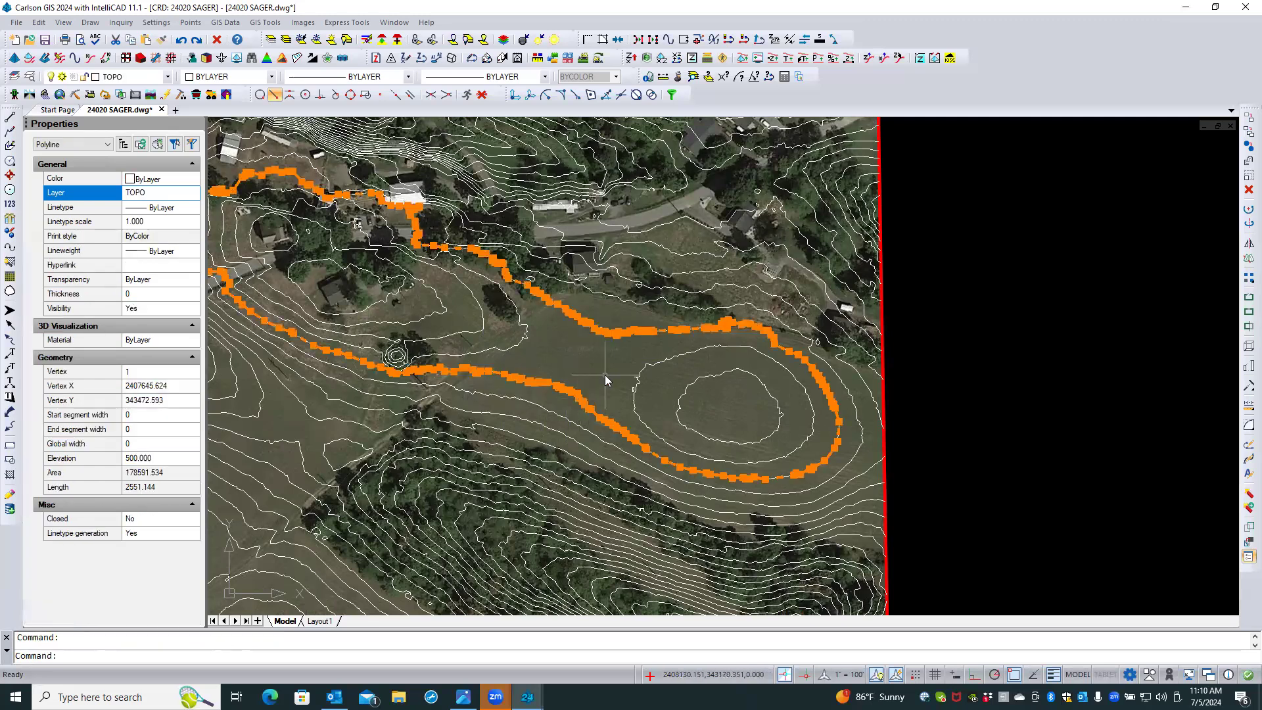
pyautogui.scroll(-2, 605, 380)
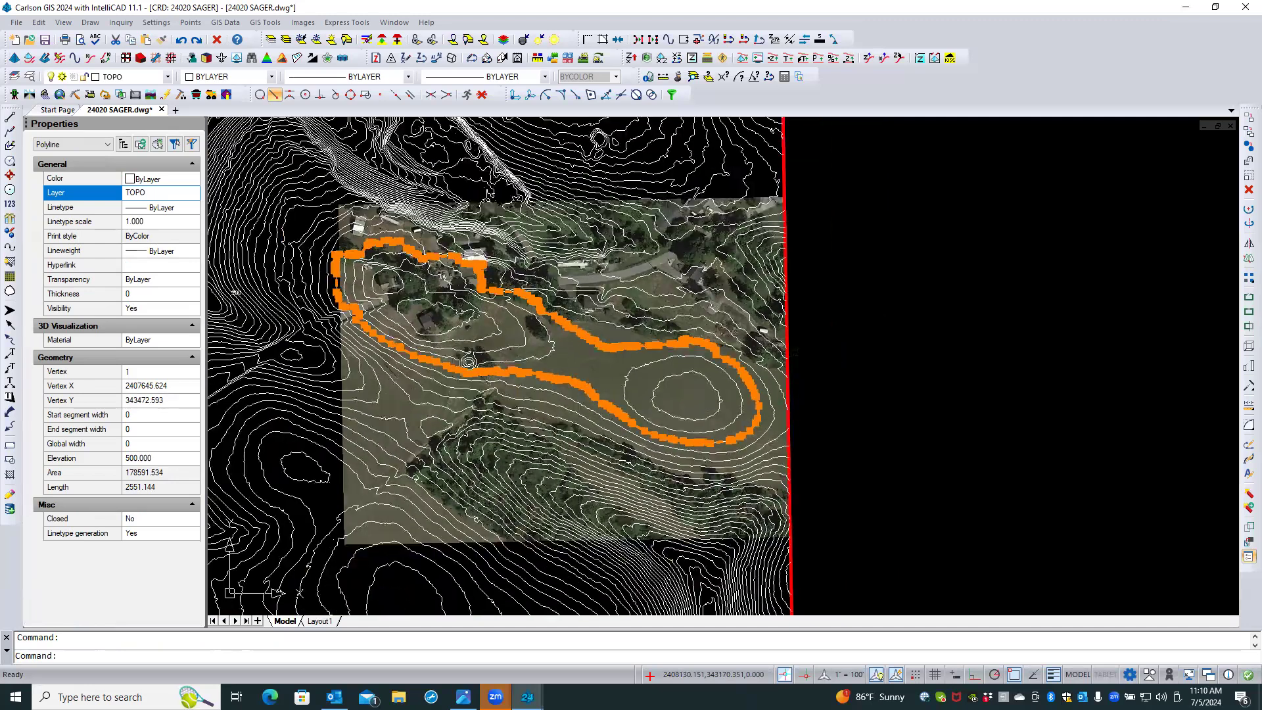
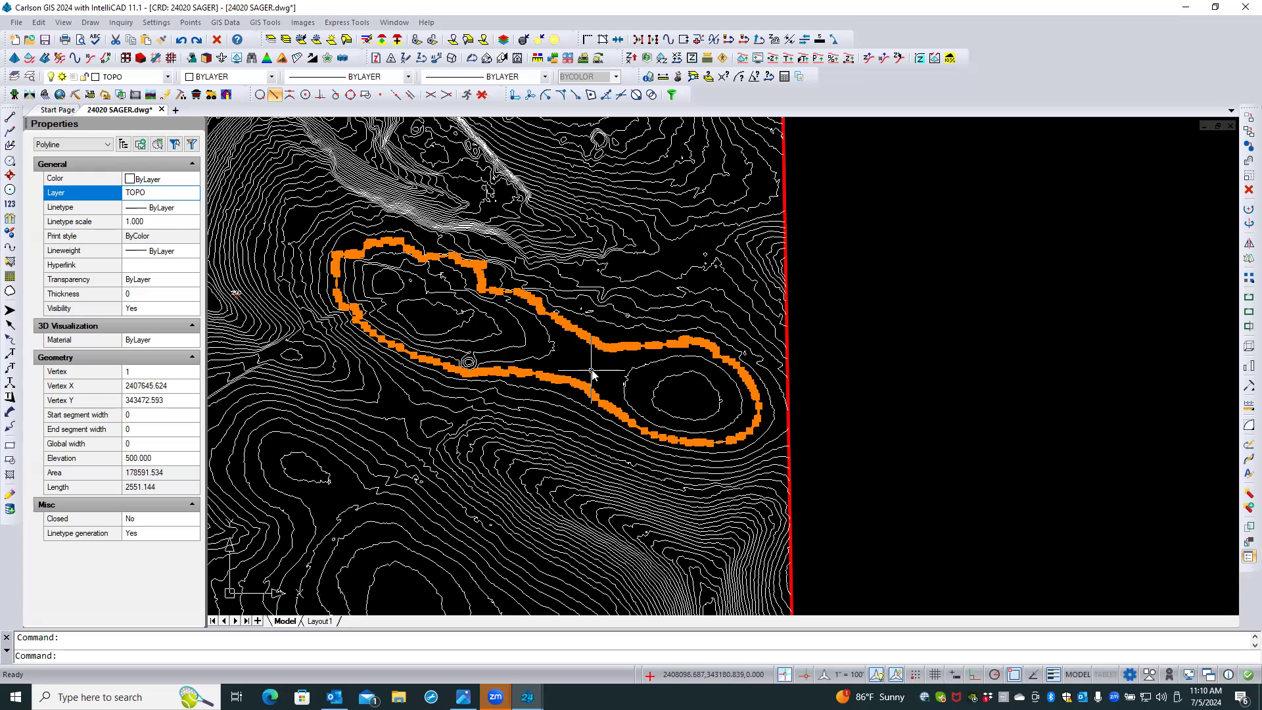
# Deselect the elongated contour and start the GIS Inspector on the contours crossing the west and southwest flank of the oval hilltop
pyautogui.press('Escape')
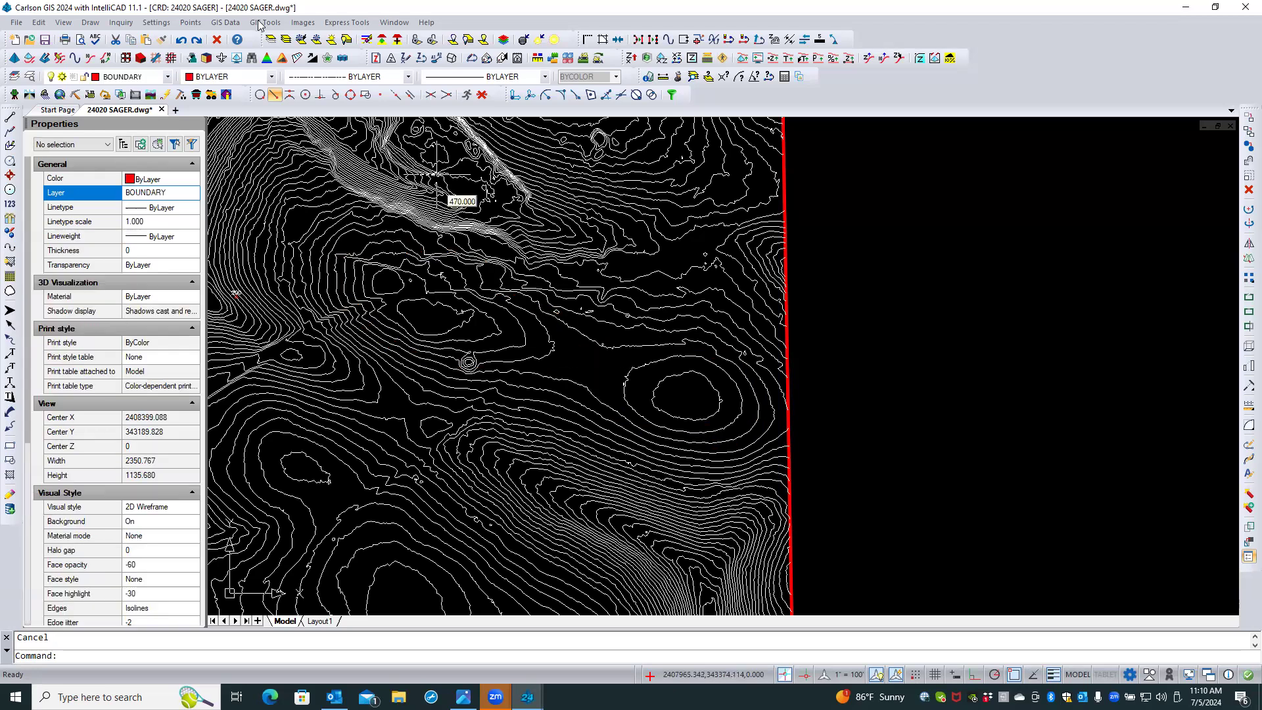
pyautogui.click(225, 22)
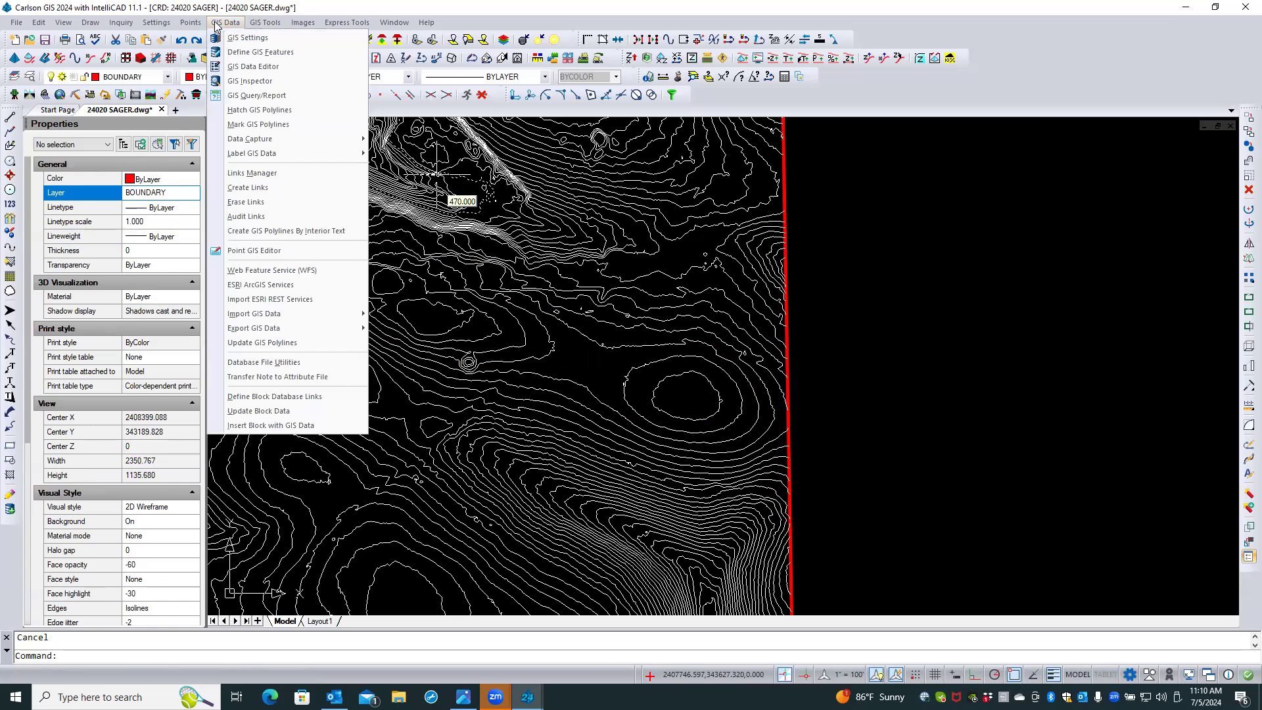
pyautogui.click(259, 83)
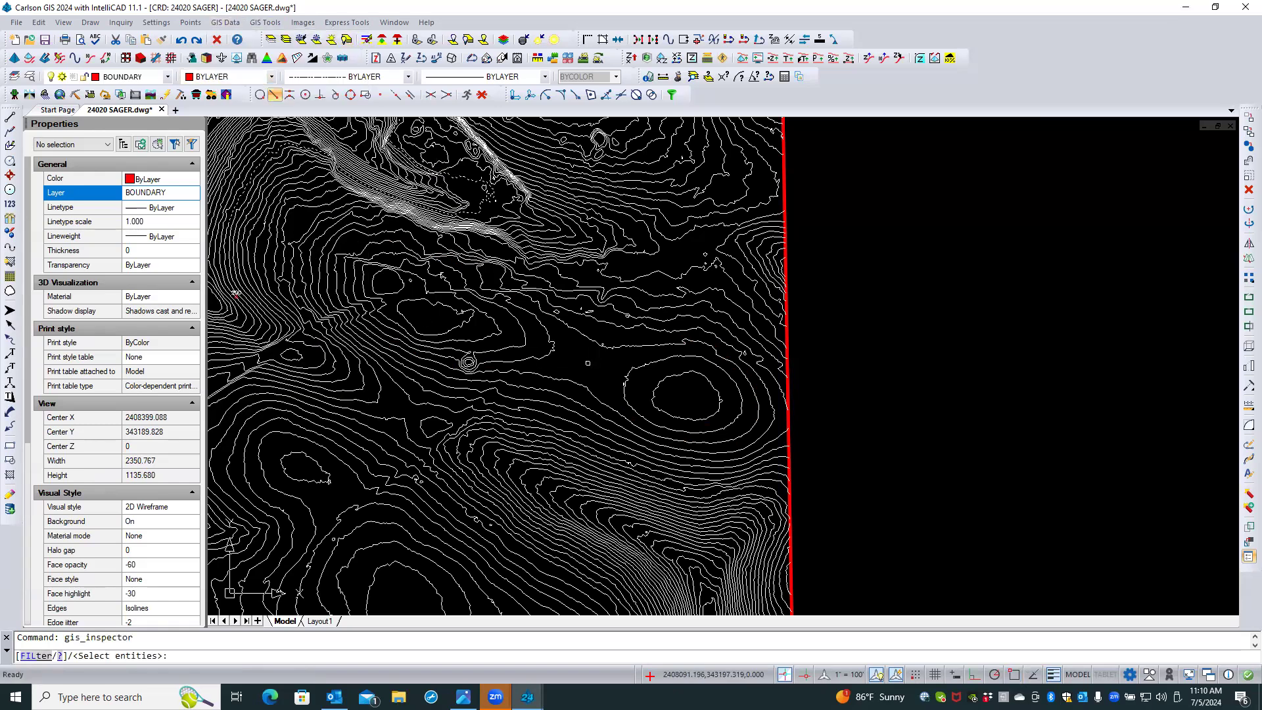
pyautogui.click(675, 390)
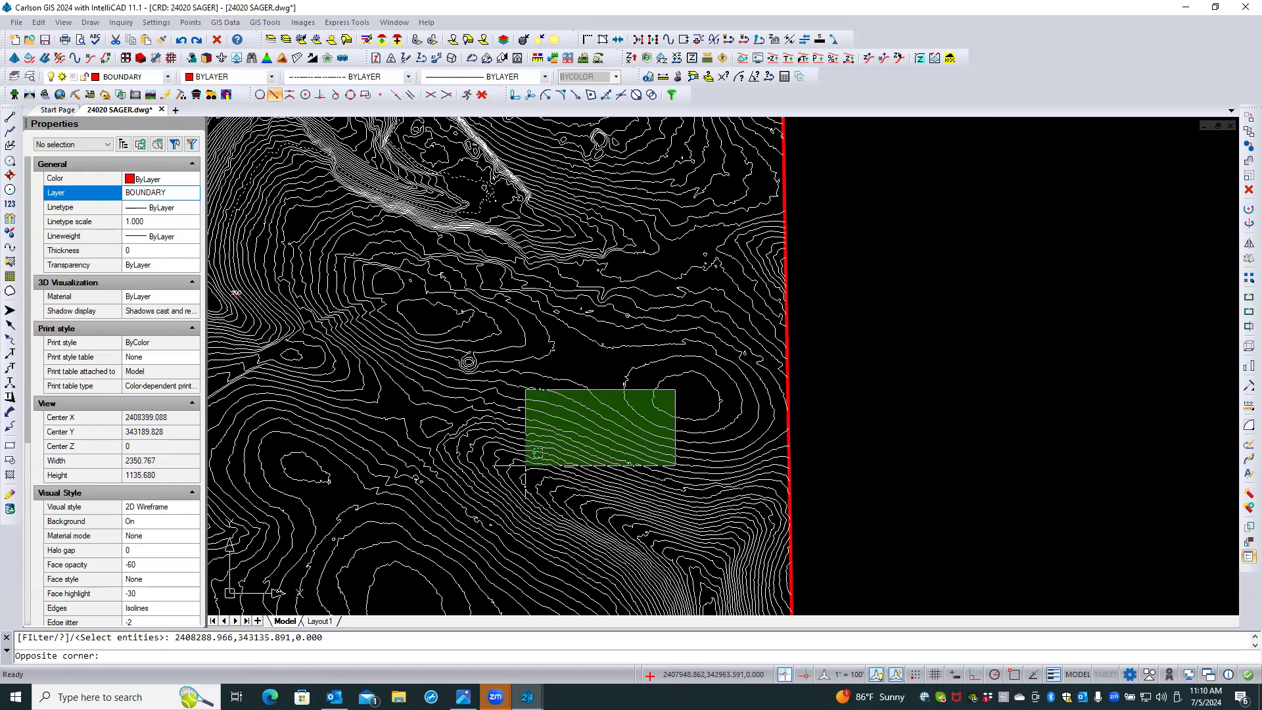
pyautogui.click(526, 462)
pyautogui.press('Return')
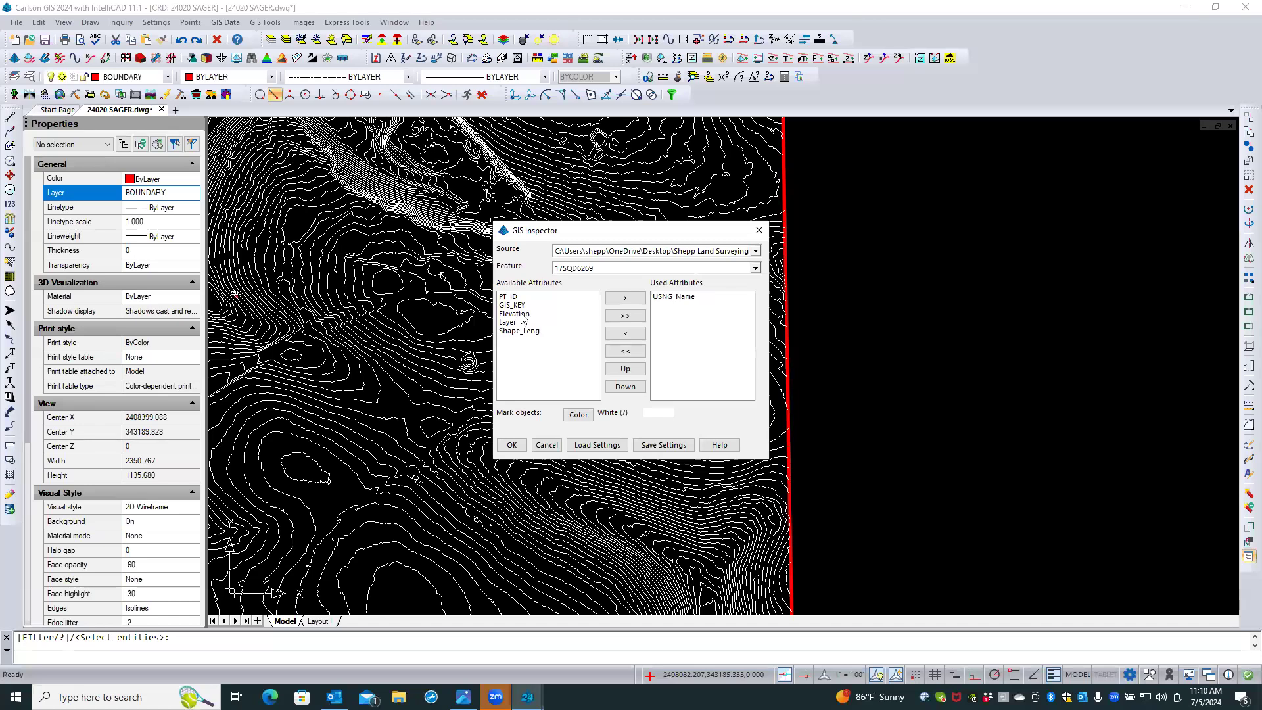
# Set the GIS Inspector's used attributes to Elevation, Layer and USNG_Name, in that order
pyautogui.click(526, 315)
pyautogui.click(515, 323)
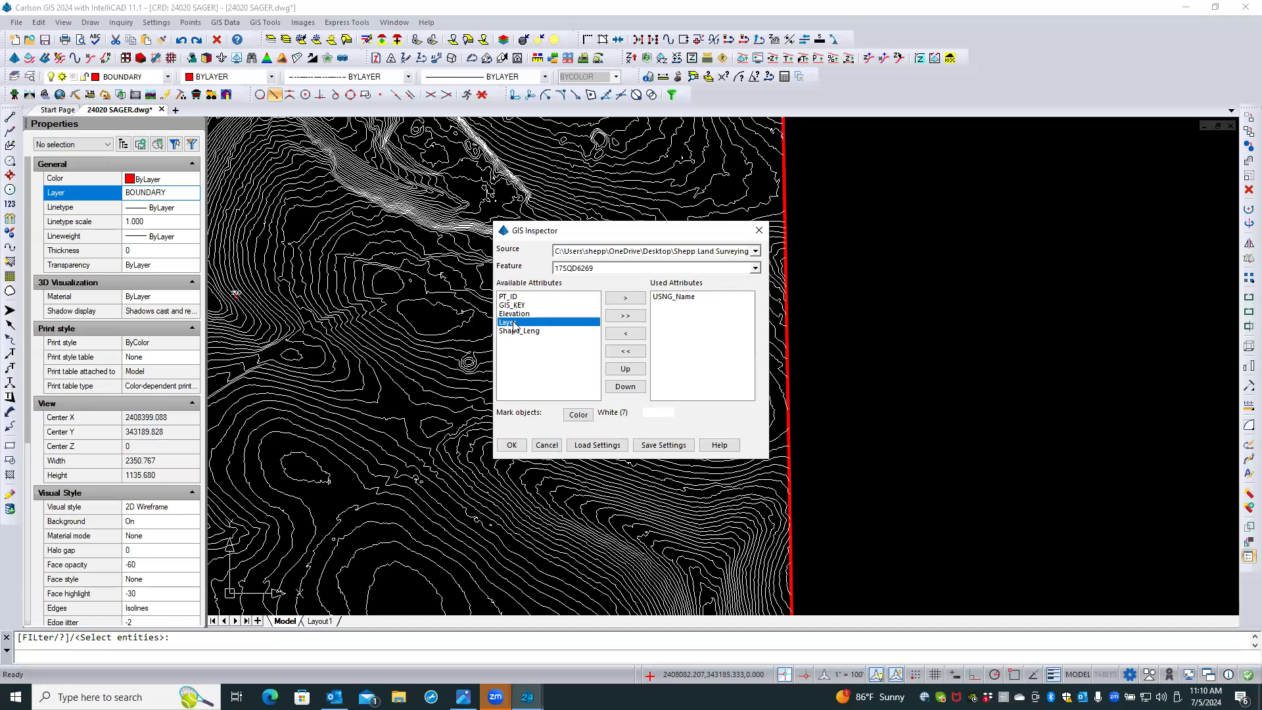
pyautogui.click(670, 297)
pyautogui.doubleClick(669, 298)
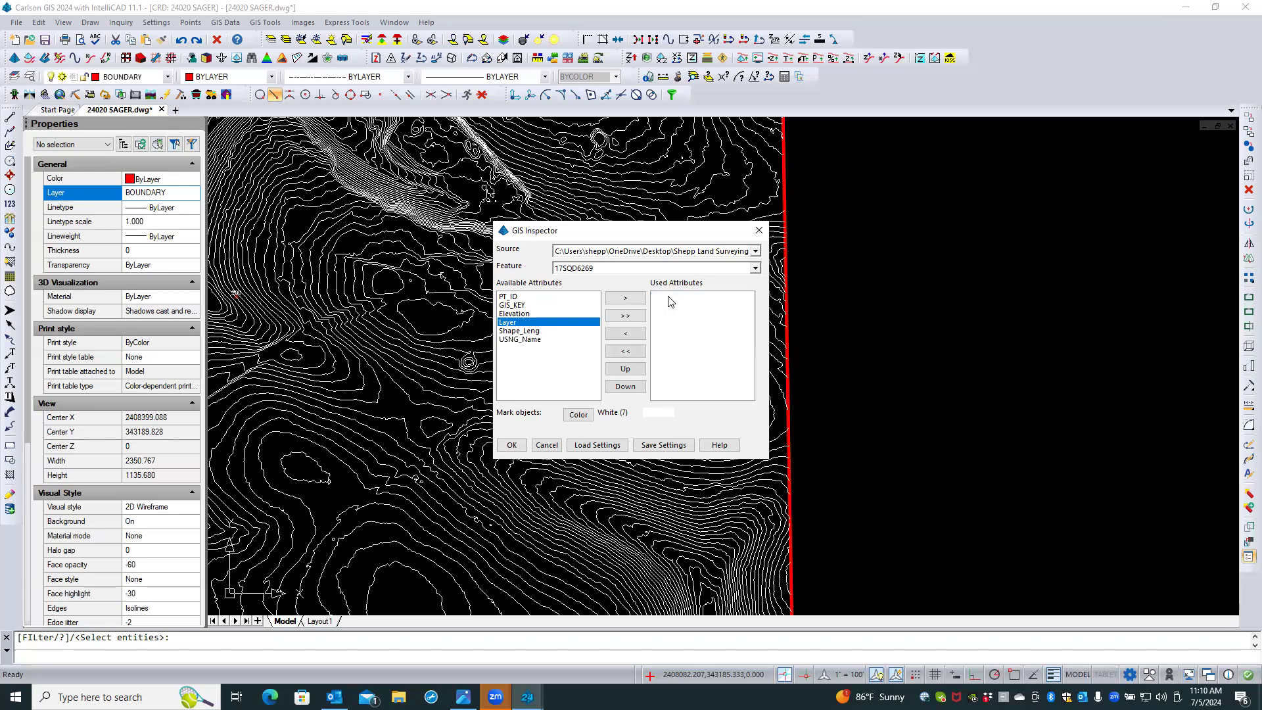
pyautogui.doubleClick(519, 315)
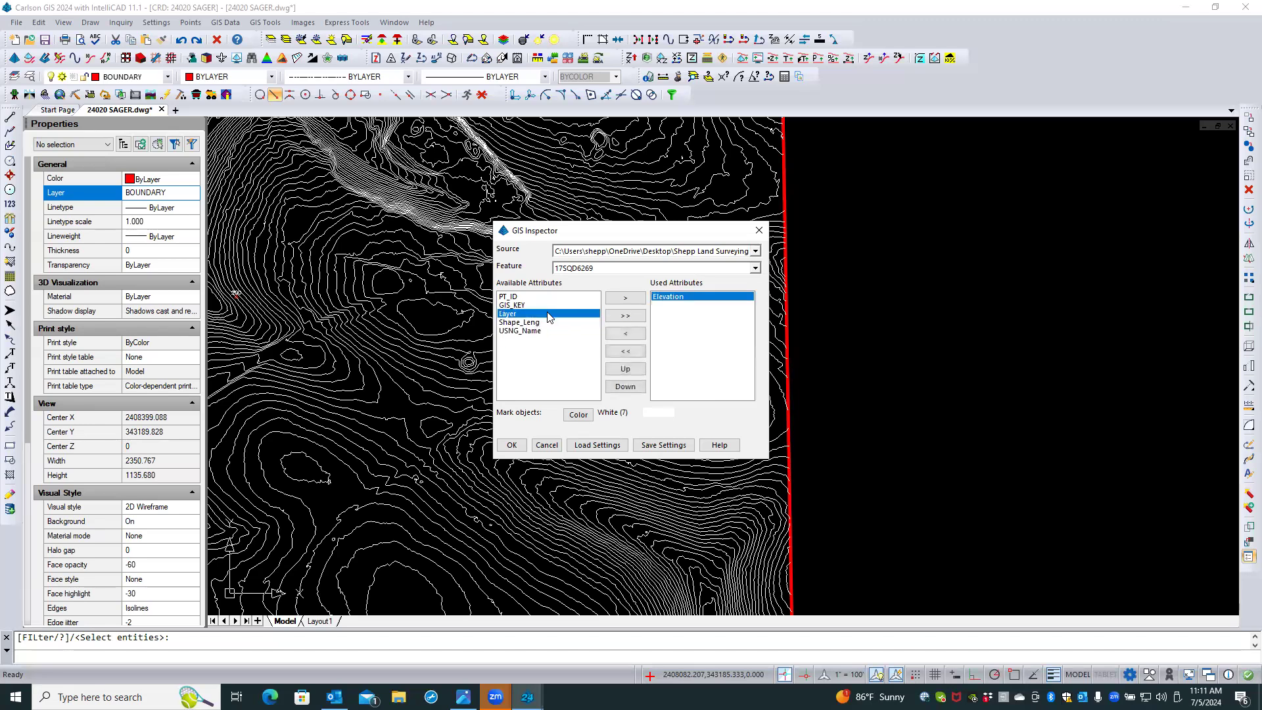
pyautogui.doubleClick(547, 317)
pyautogui.doubleClick(522, 322)
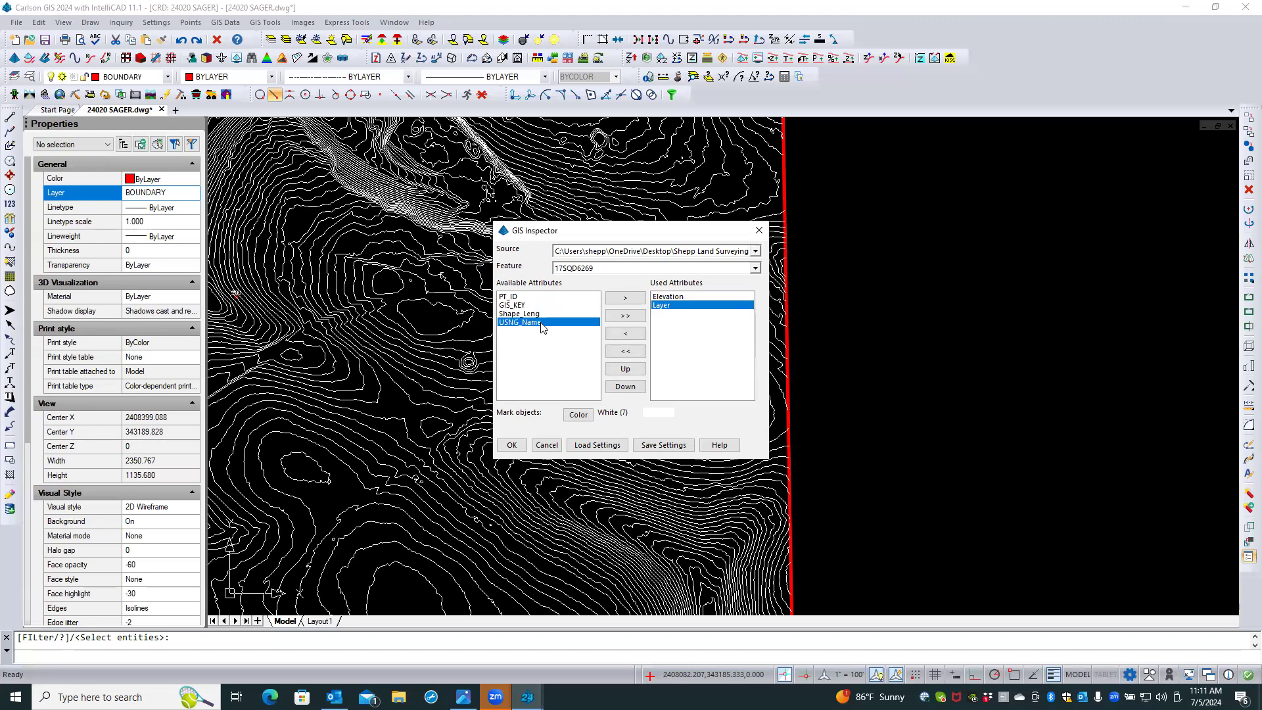
pyautogui.click(512, 445)
# Inspect the GIS attributes of the contours around the oval hilltop, and check the elongated contour's elevation in its properties
pyautogui.moveTo(656, 388)
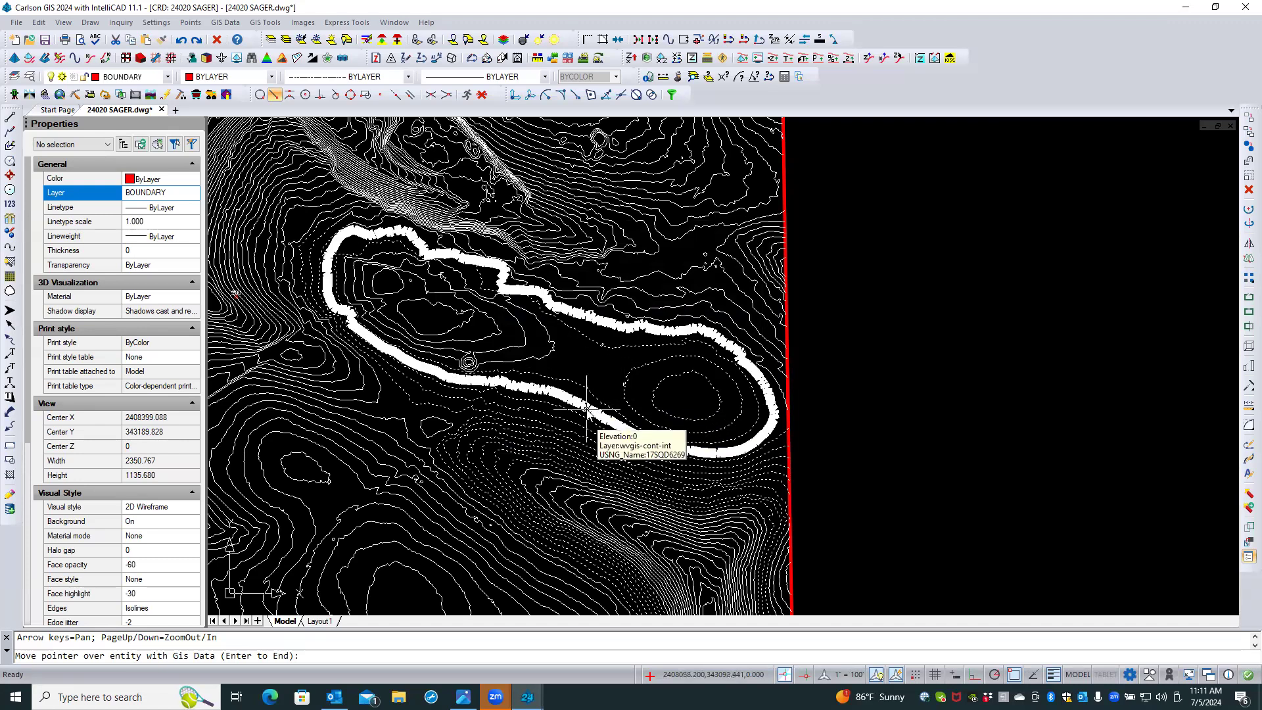
pyautogui.press('Escape')
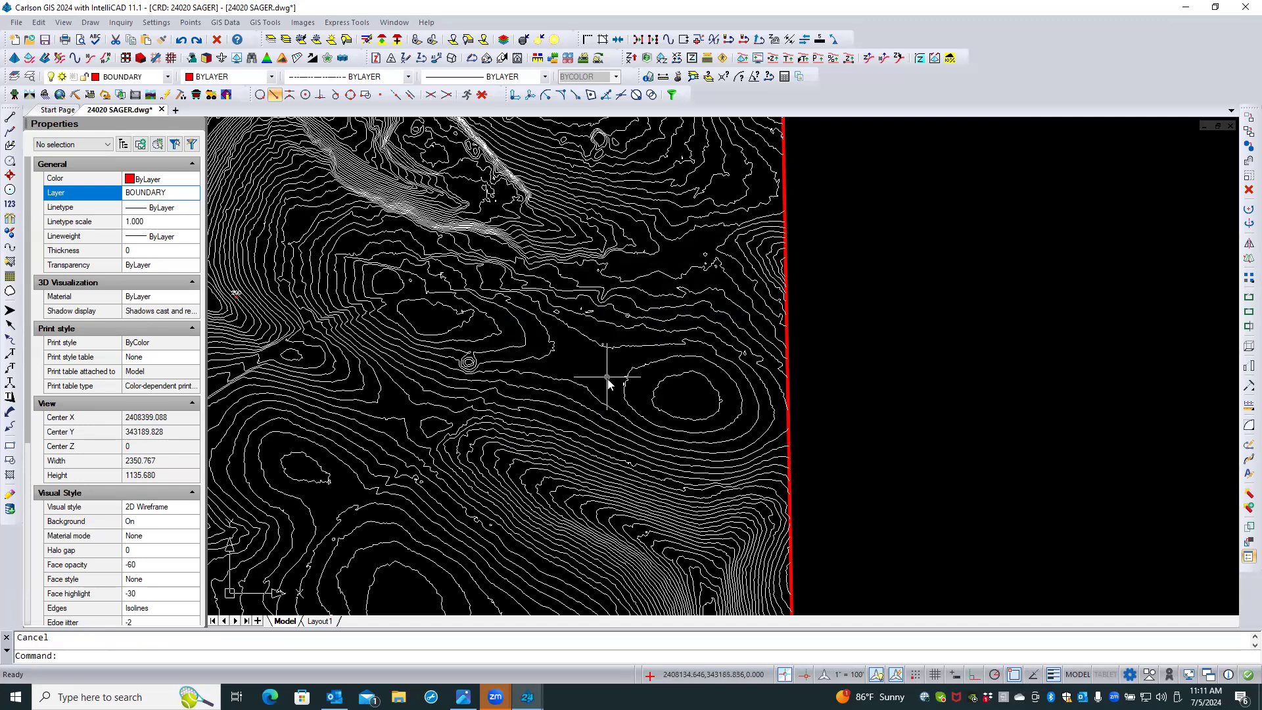
pyautogui.click(589, 394)
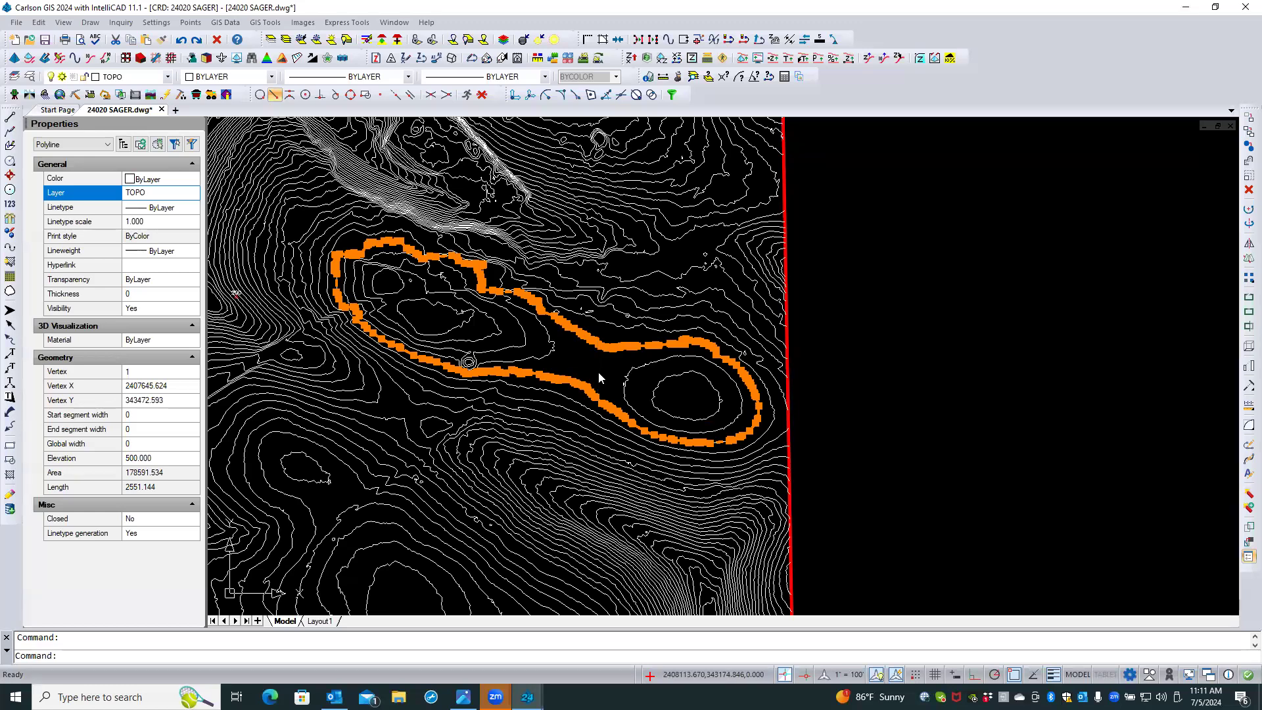
pyautogui.press('Escape')
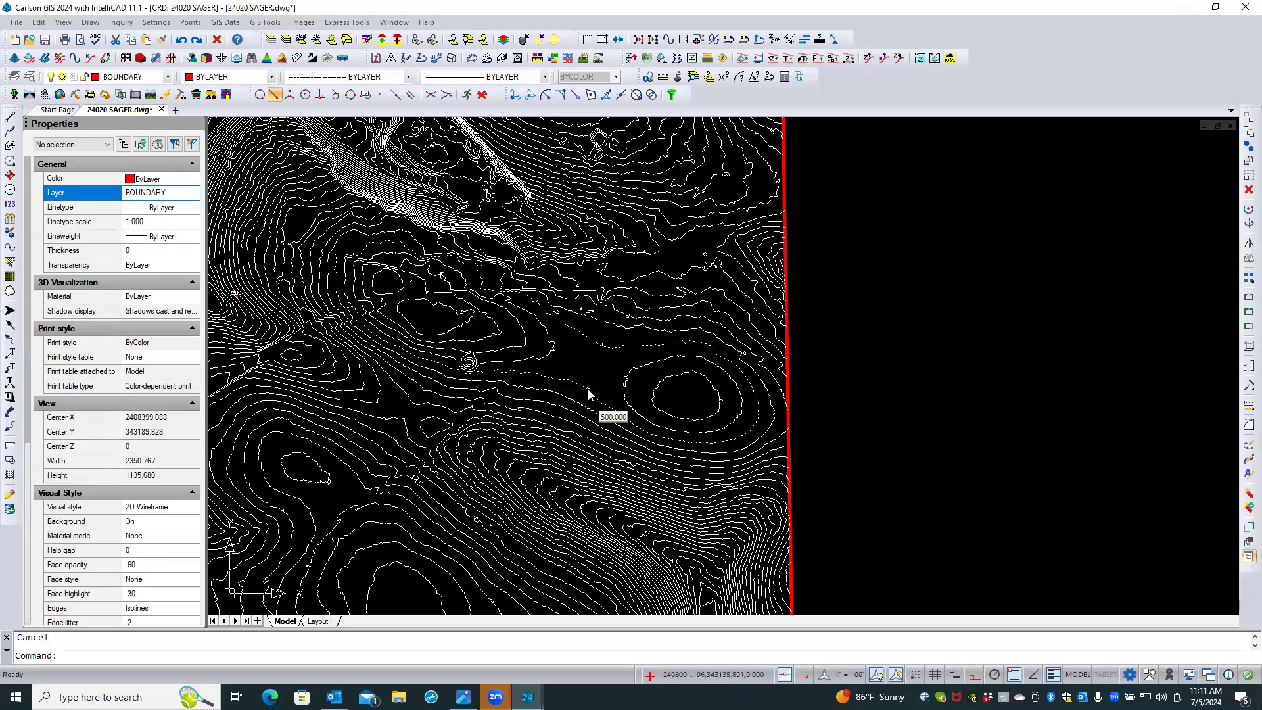
# Turn off the Drawing Inspector
pyautogui.click(679, 392)
pyautogui.press('Escape')
pyautogui.rightClick(680, 395)
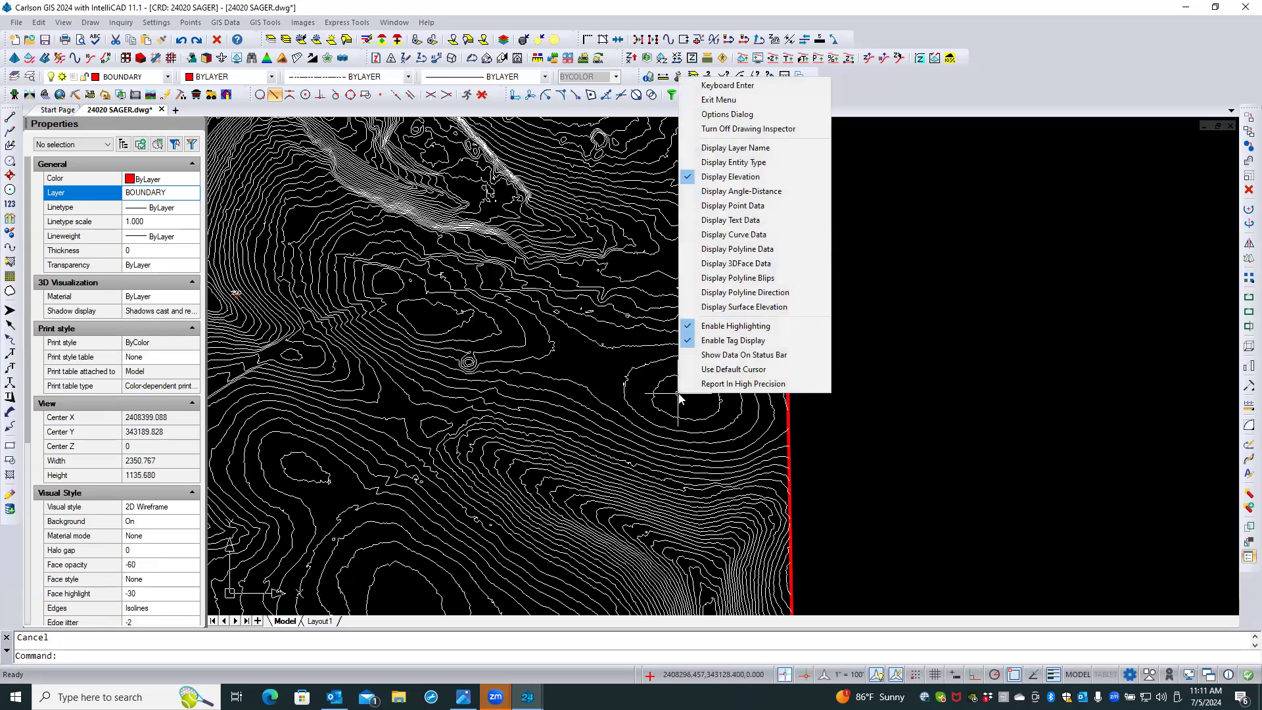
pyautogui.click(733, 100)
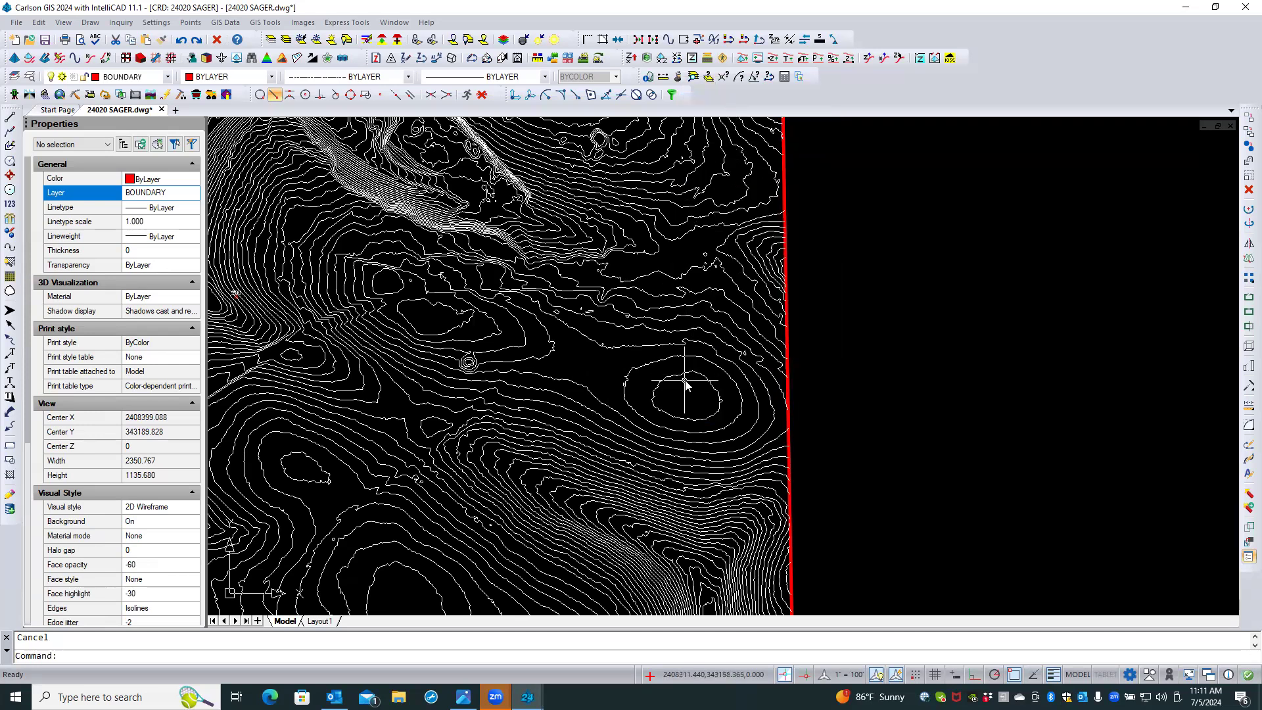
pyautogui.rightClick(685, 380)
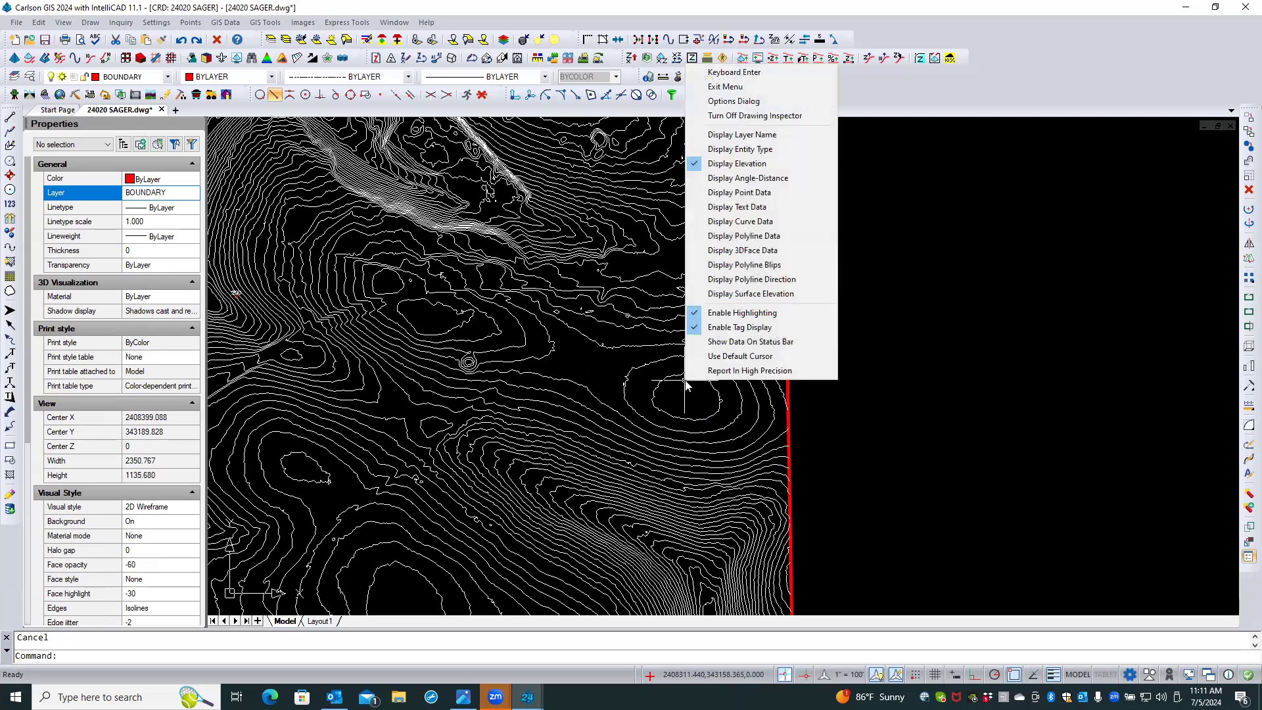
pyautogui.click(720, 117)
# Run the GIS Inspector again on the contours around the oval hilltop and check the elongated contour's Elevation and Layer attributes
pyautogui.rightClick(684, 381)
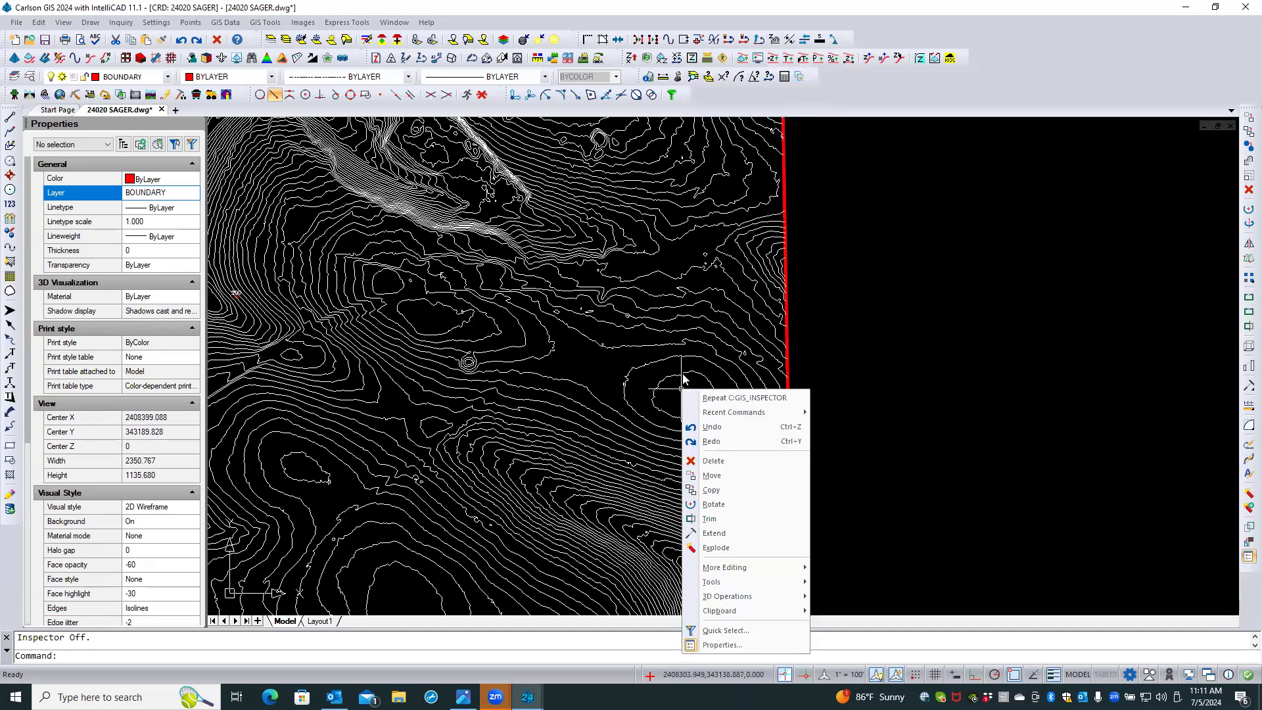
pyautogui.click(700, 397)
pyautogui.click(678, 389)
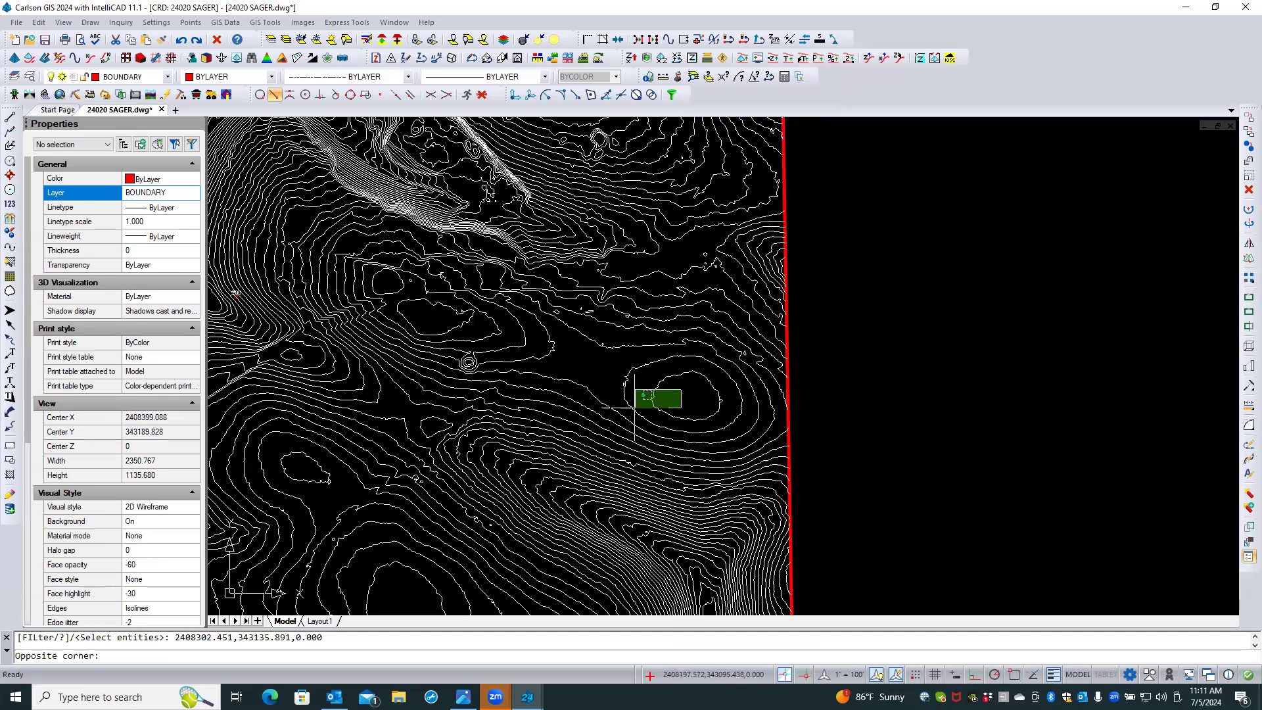
pyautogui.click(569, 429)
pyautogui.press('Return')
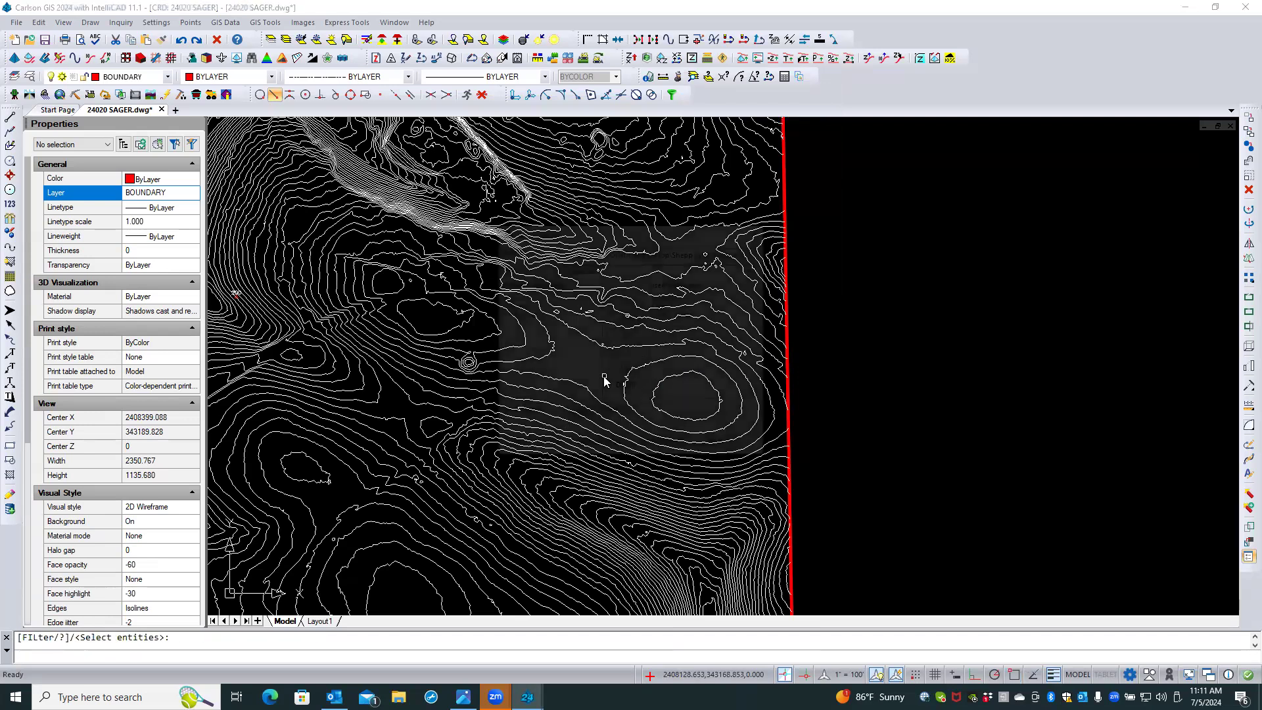
pyautogui.click(512, 445)
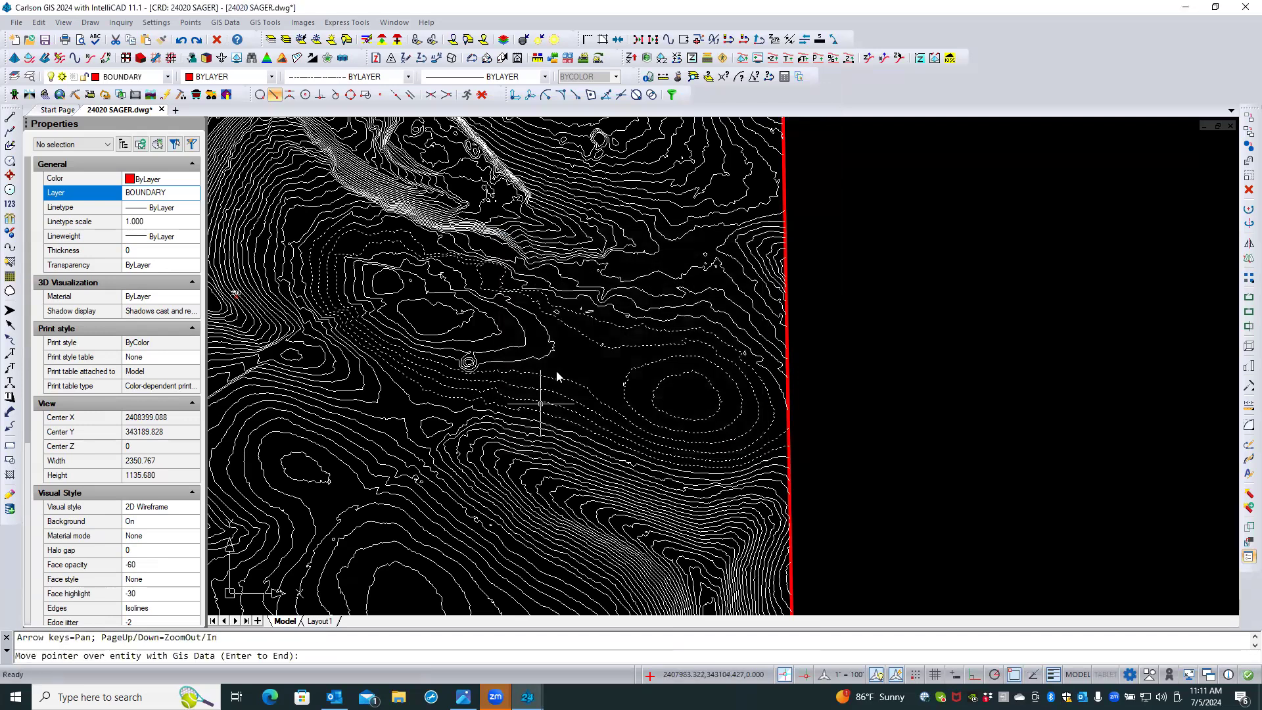
pyautogui.moveTo(666, 383)
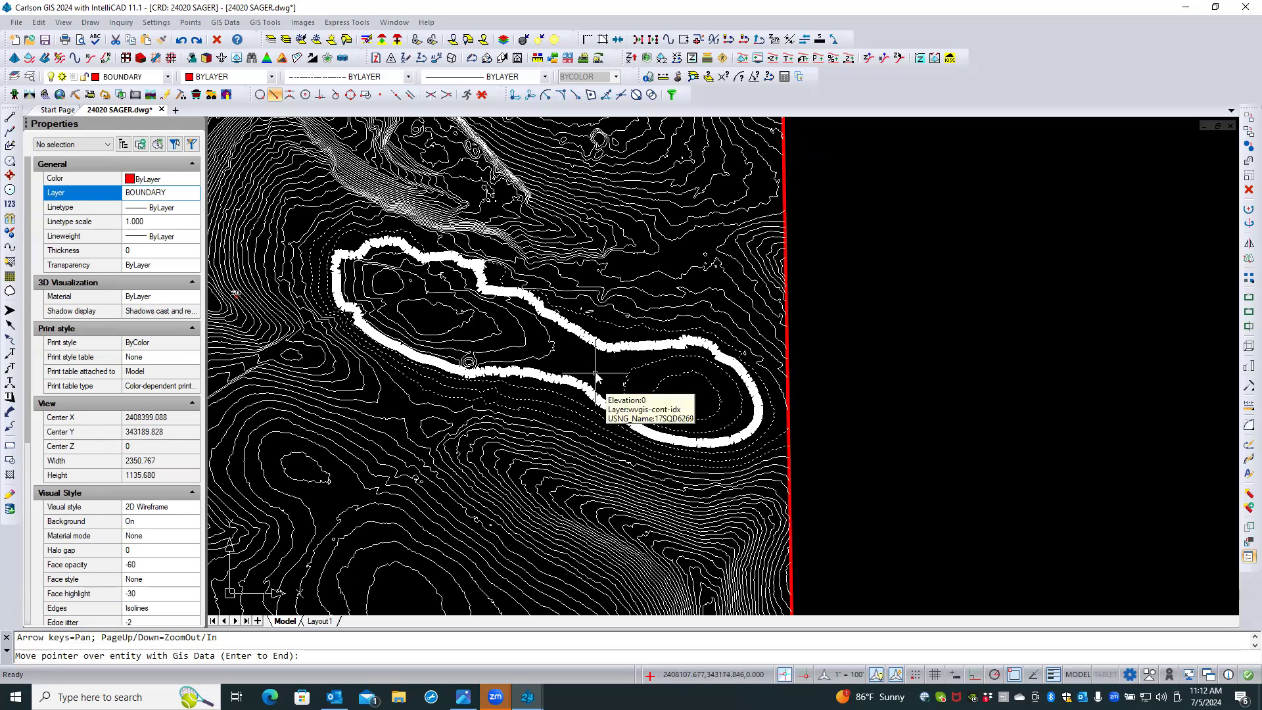
pyautogui.press('Escape')
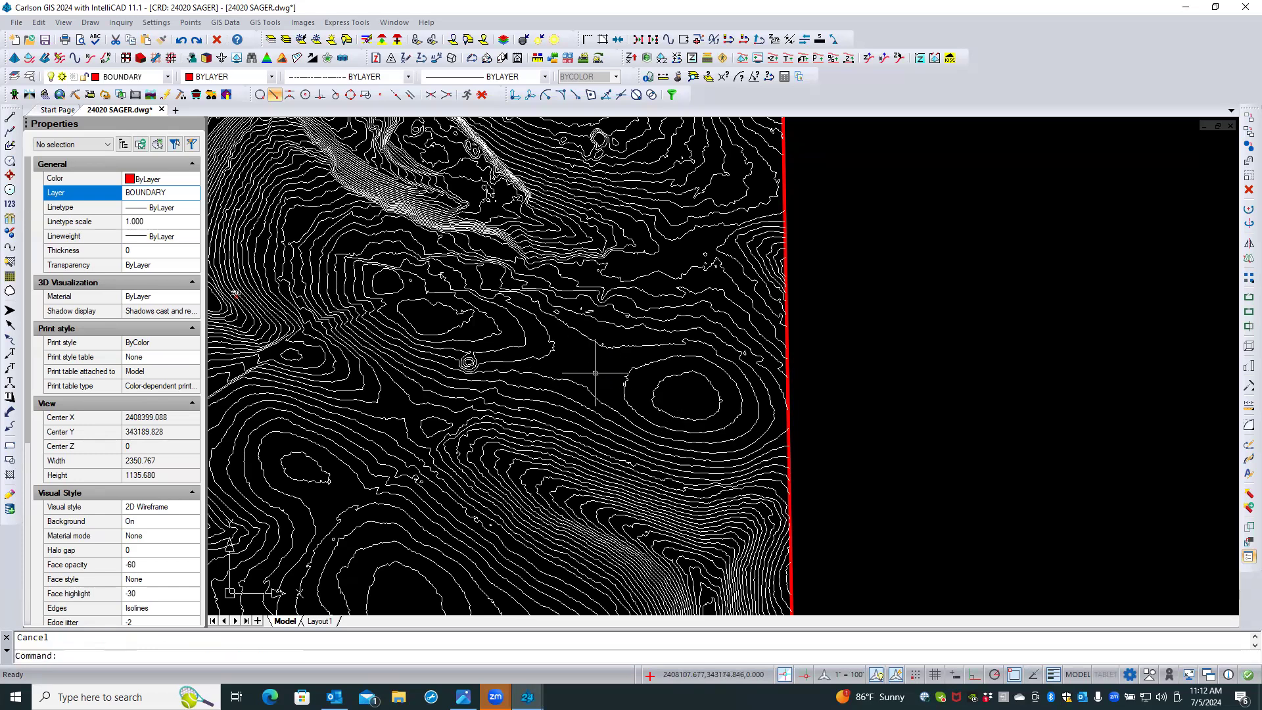
# Erase all entity types on the TOPO layer, picking the layer from a contour in the drawing instead of GISIMPORT
pyautogui.click(368, 42)
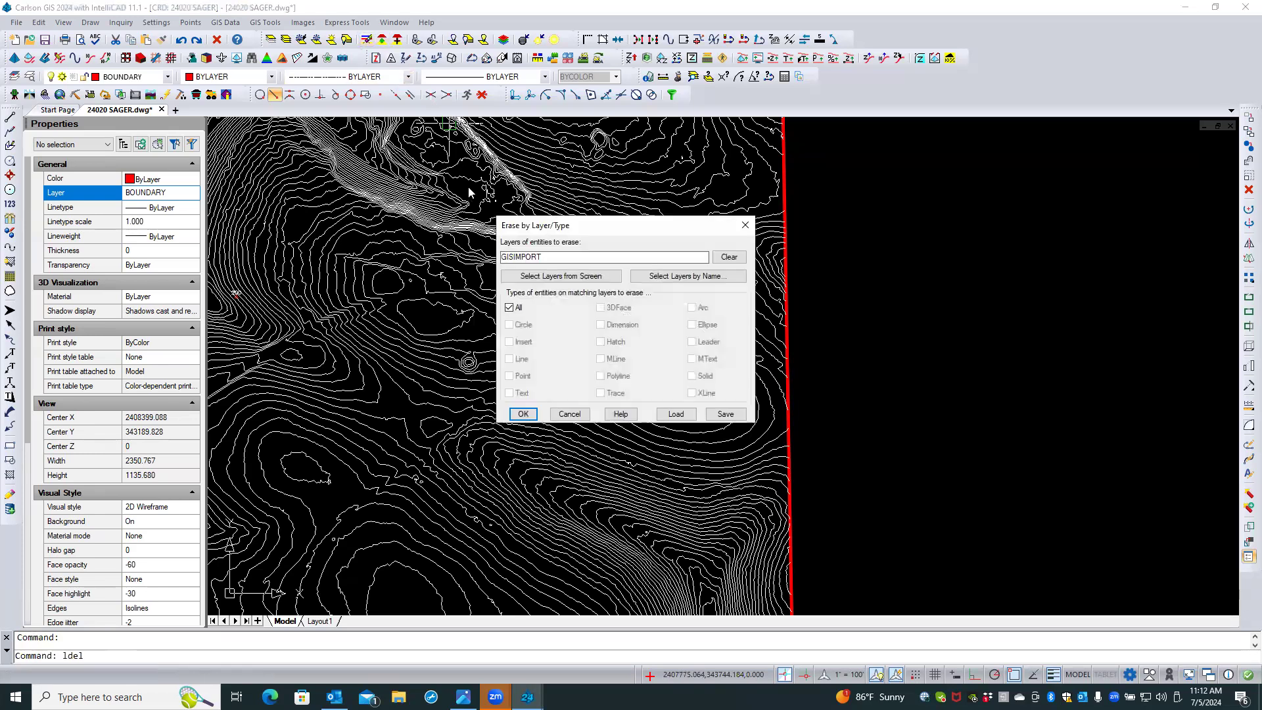
pyautogui.click(728, 257)
pyautogui.click(587, 278)
pyautogui.click(497, 223)
pyautogui.click(508, 277)
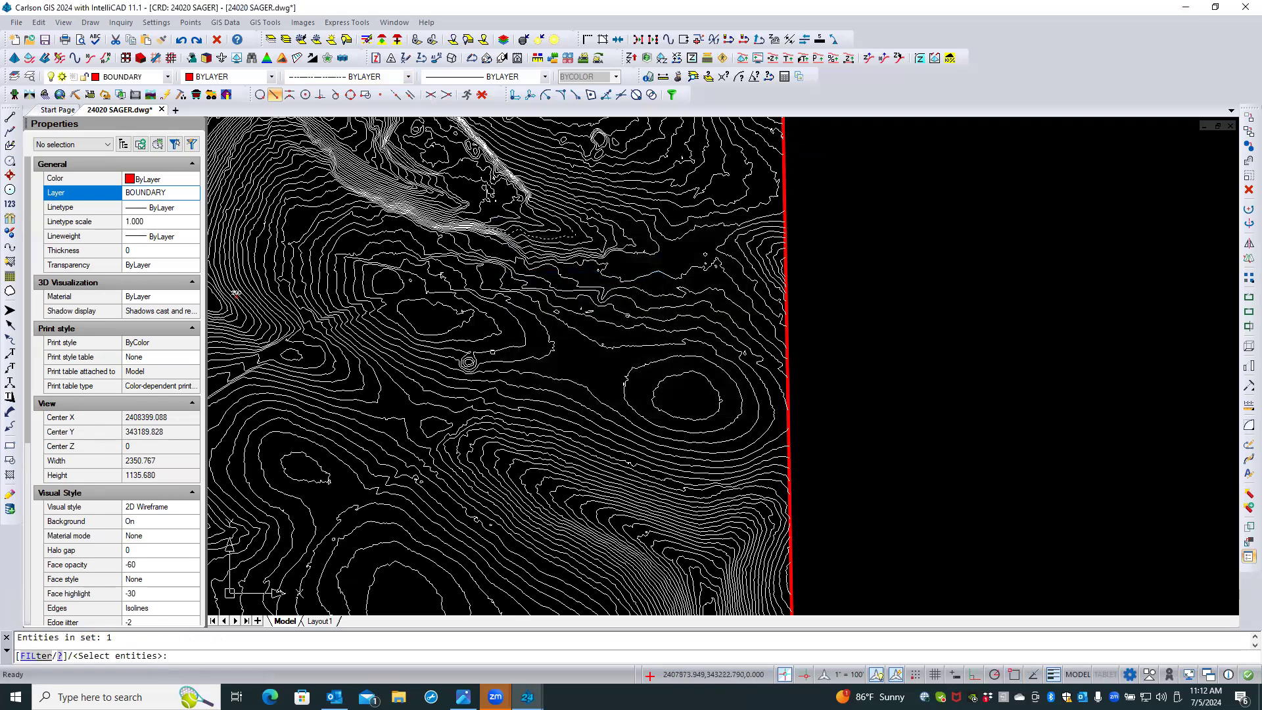
pyautogui.press('Return')
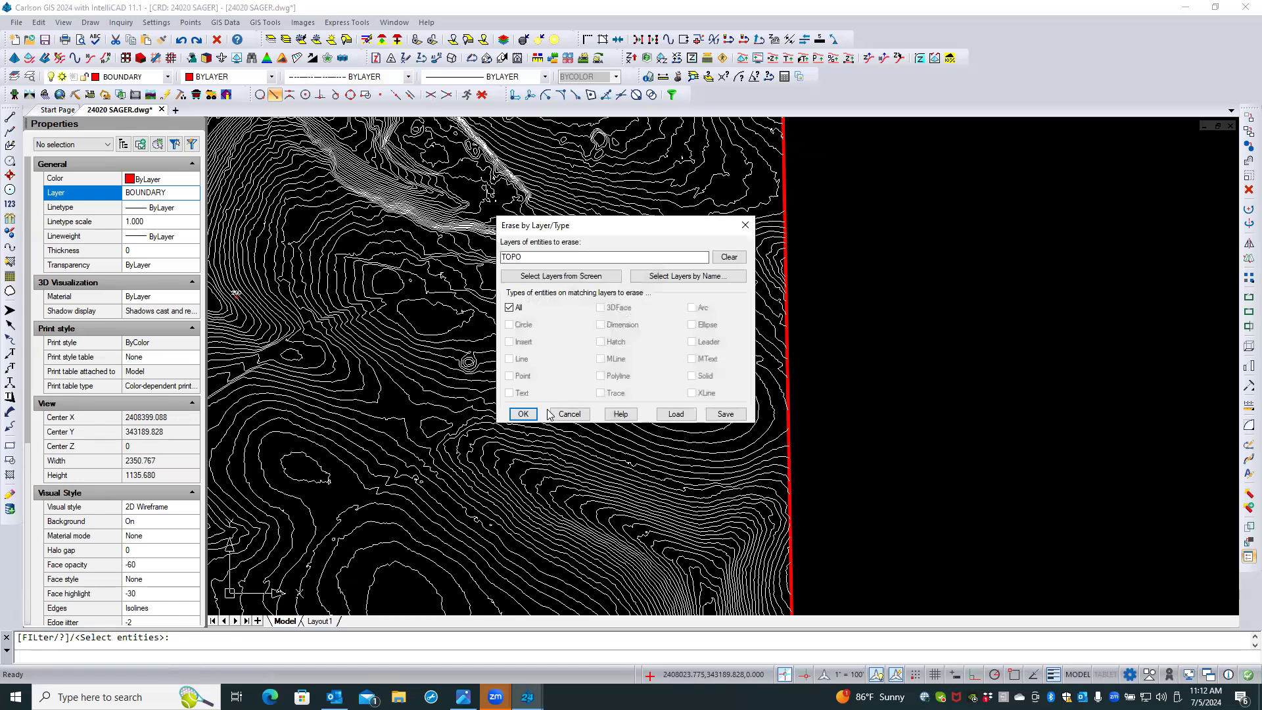
pyautogui.click(521, 415)
# Start an ESRI SHP import and choose 17SQD6269.shp from the Ctr_shpfiles folder of the Berkeley Co WV 2ft contours
pyautogui.scroll(-3, 588, 335)
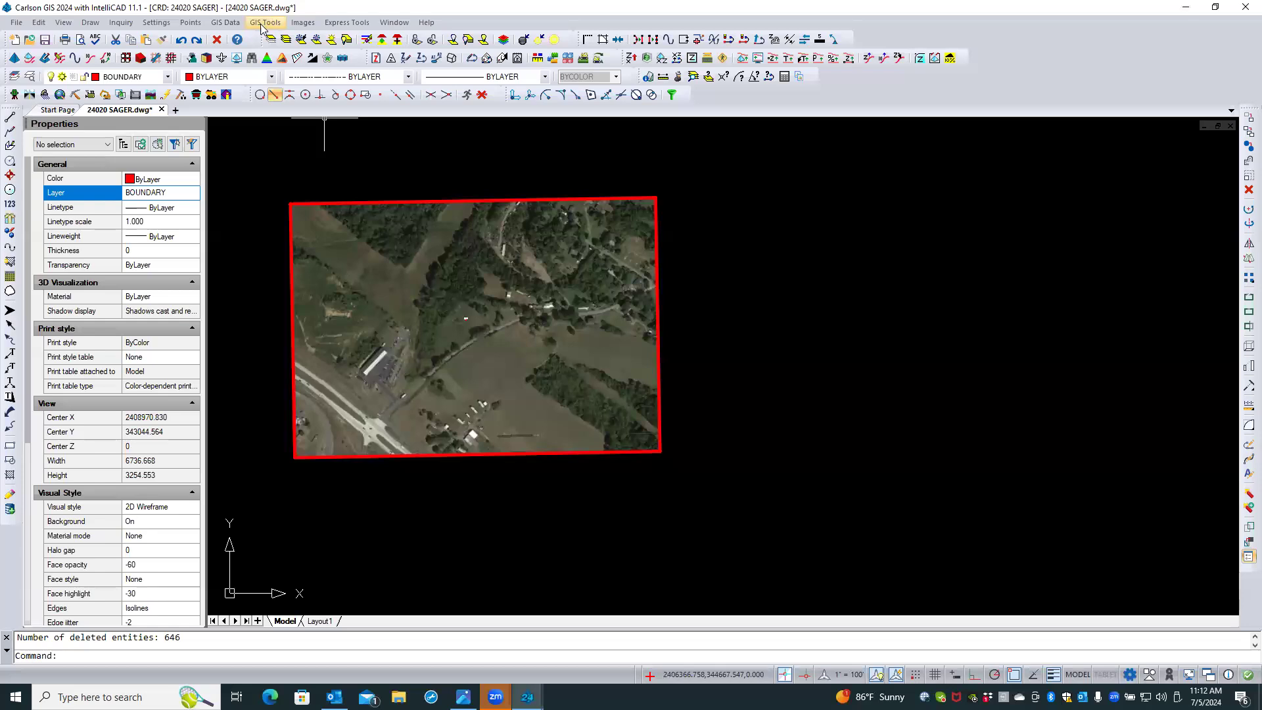
pyautogui.click(226, 23)
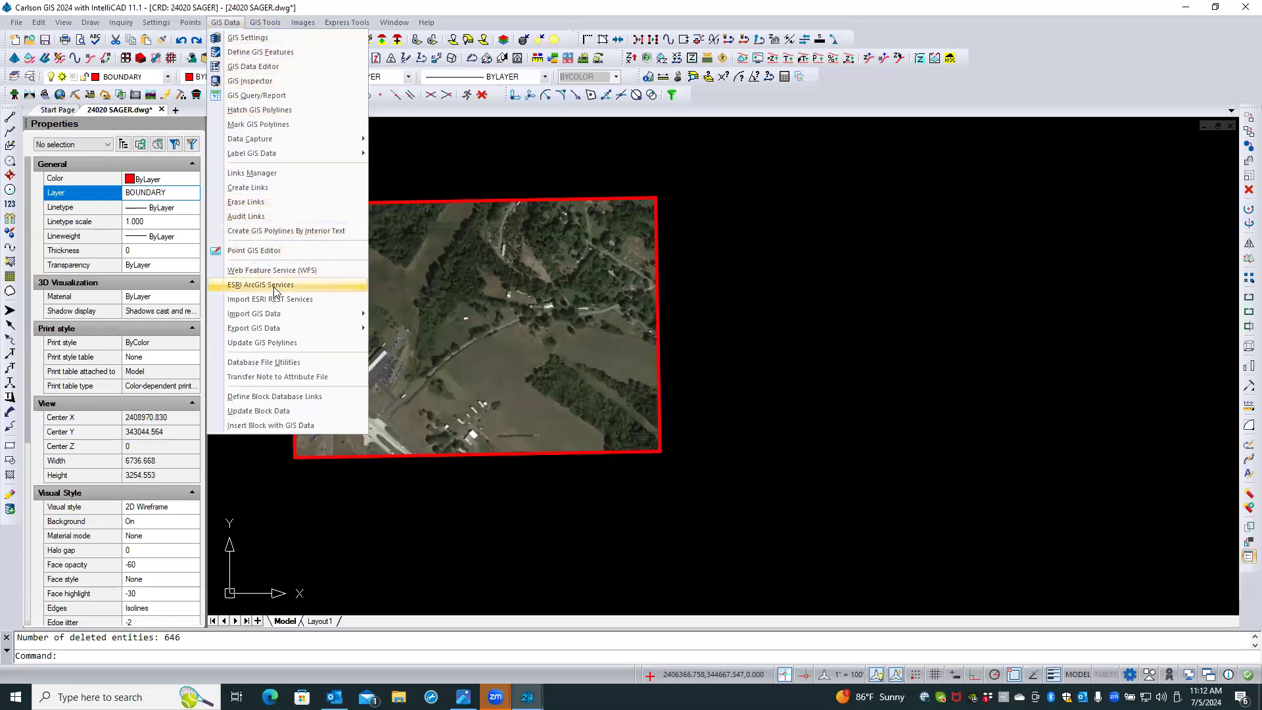
pyautogui.moveTo(277, 319)
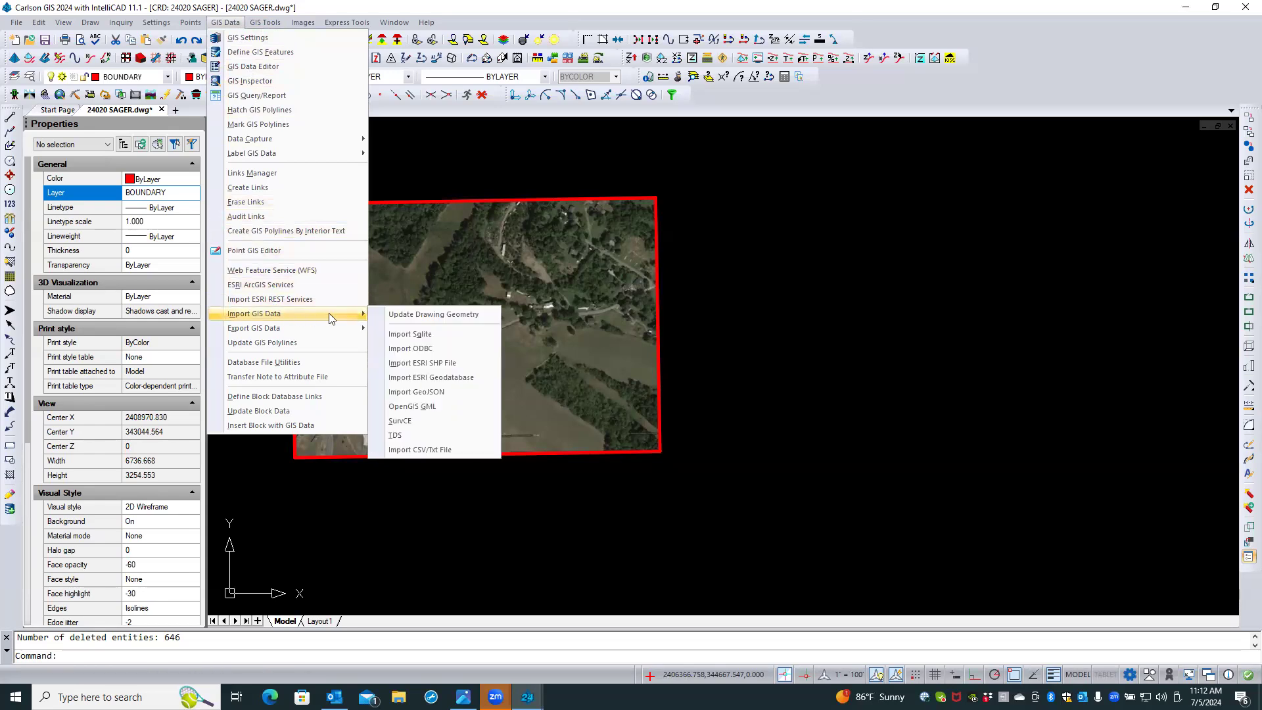
pyautogui.click(411, 364)
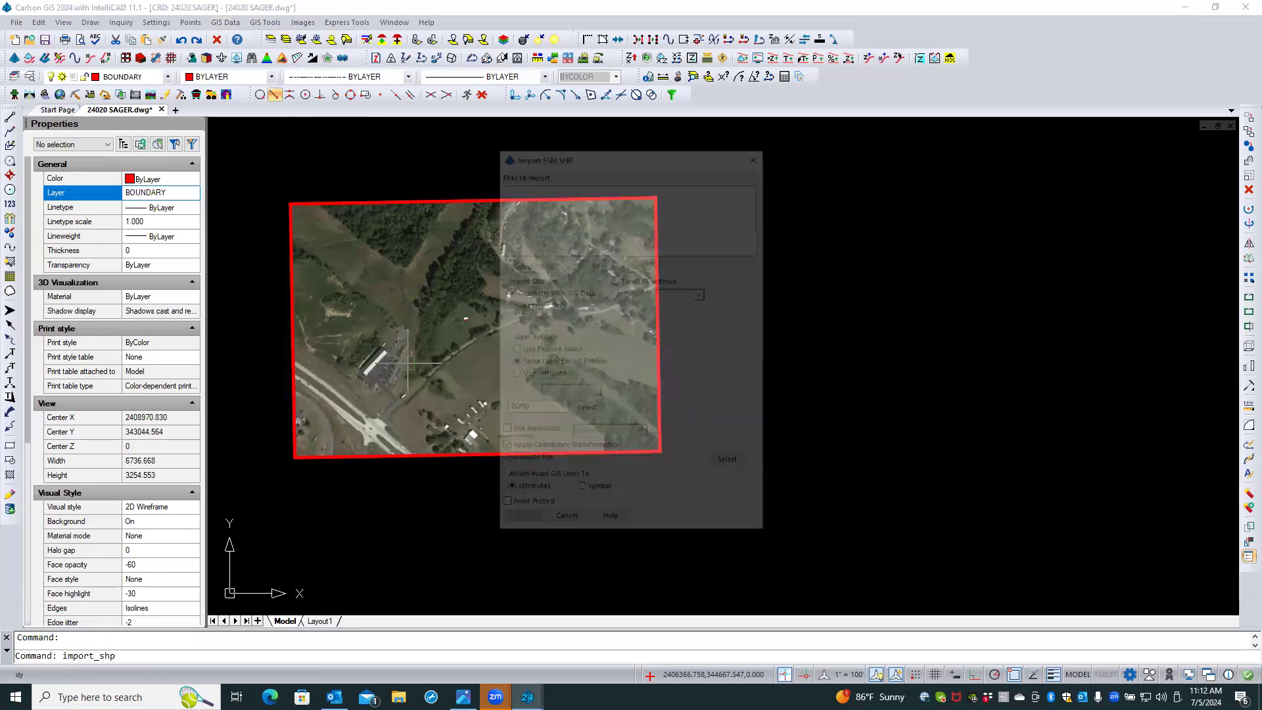
pyautogui.click(529, 263)
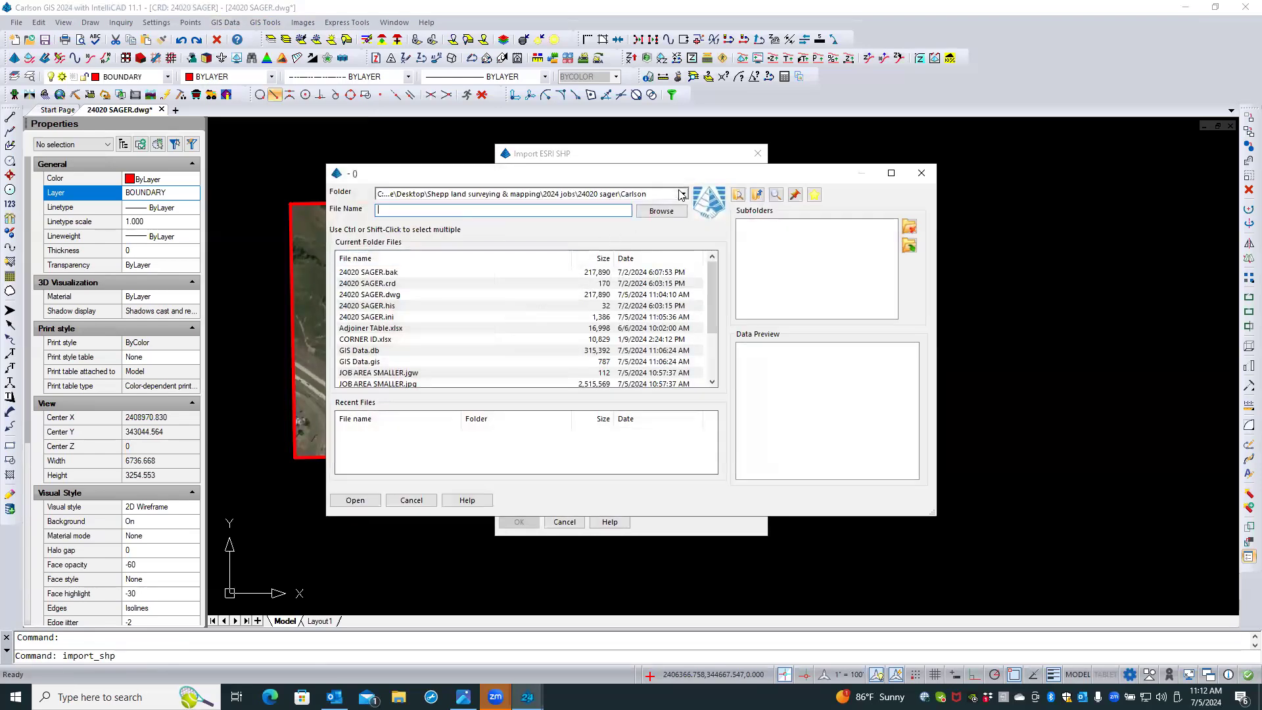
pyautogui.click(683, 195)
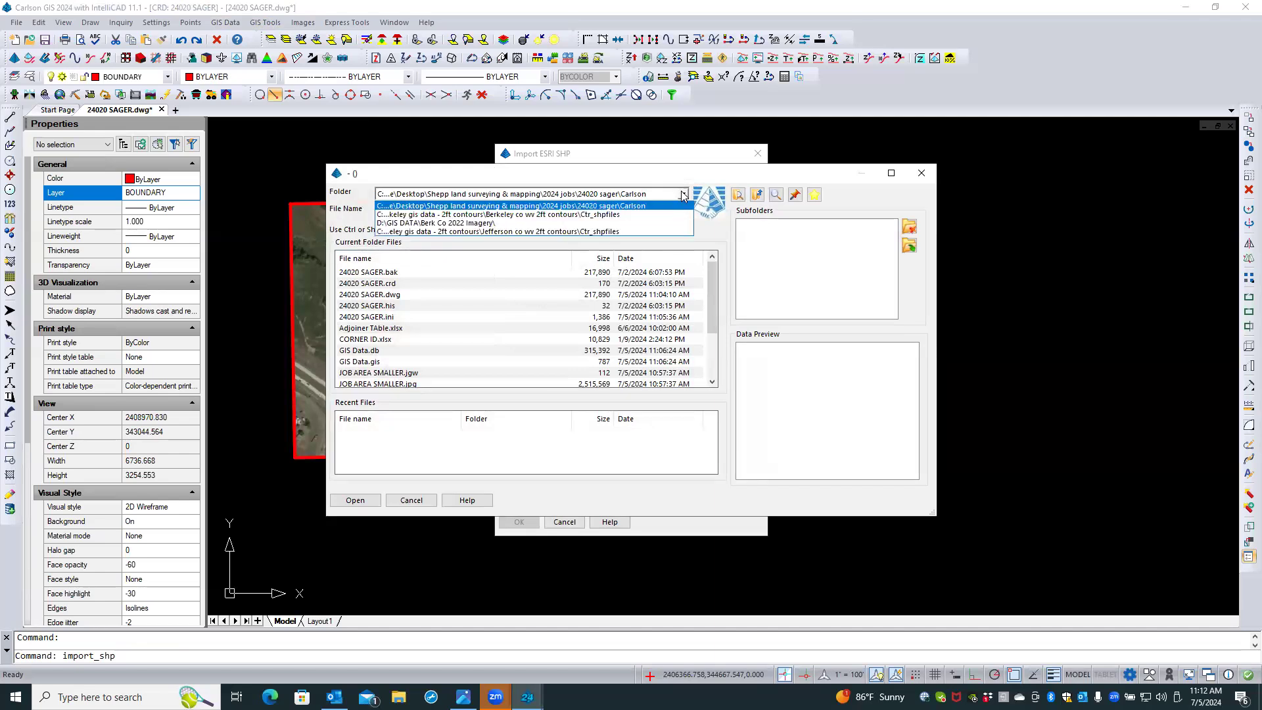
pyautogui.click(600, 215)
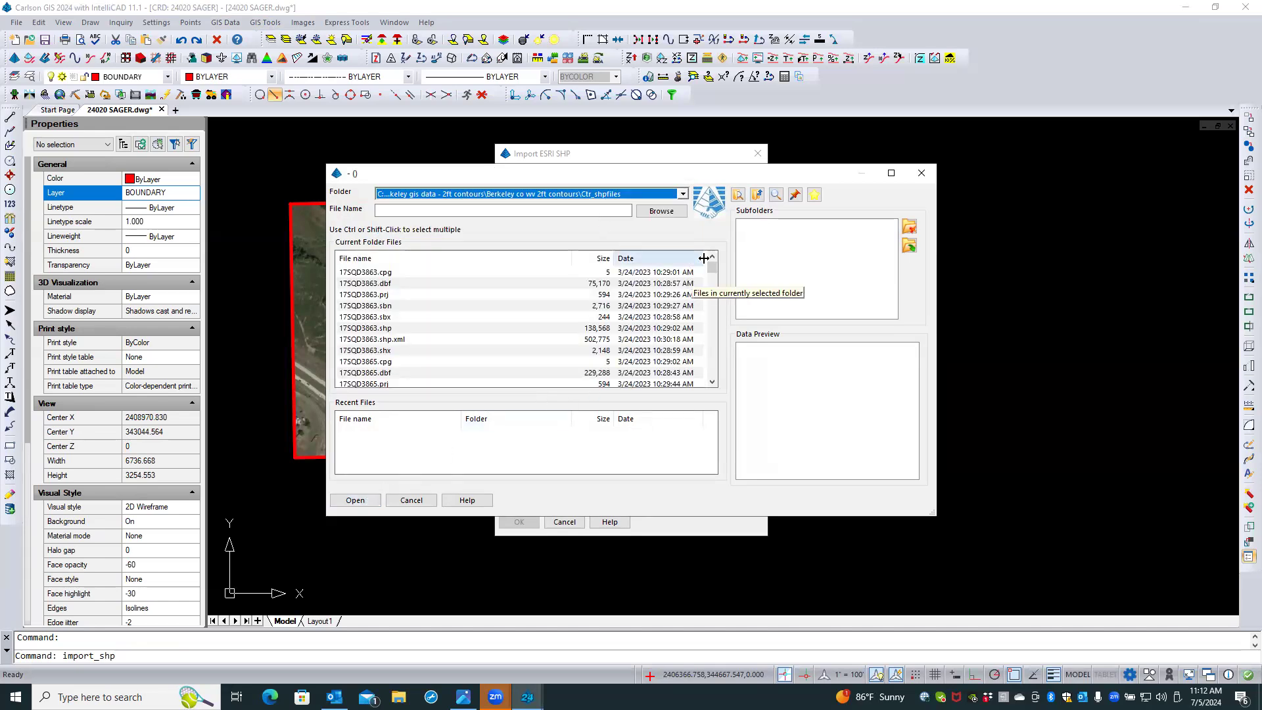
pyautogui.moveTo(711, 268); pyautogui.dragTo(712, 343)
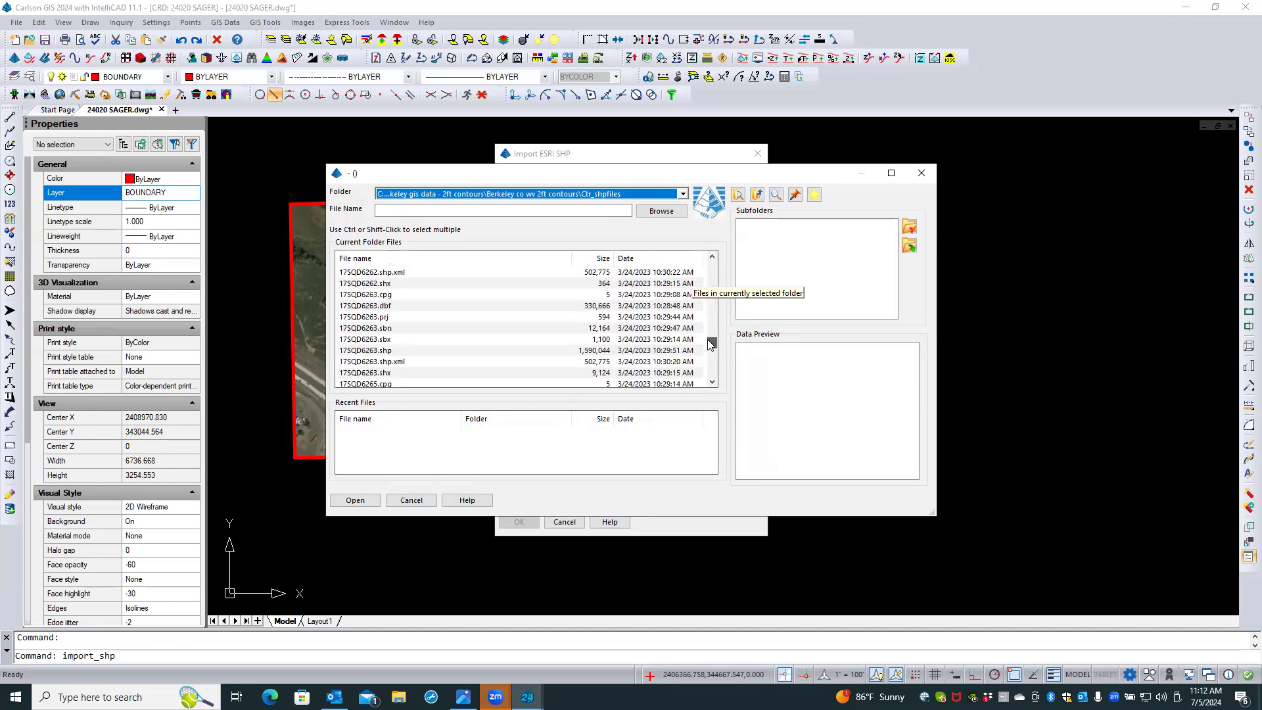
pyautogui.scroll(-4, 549, 373)
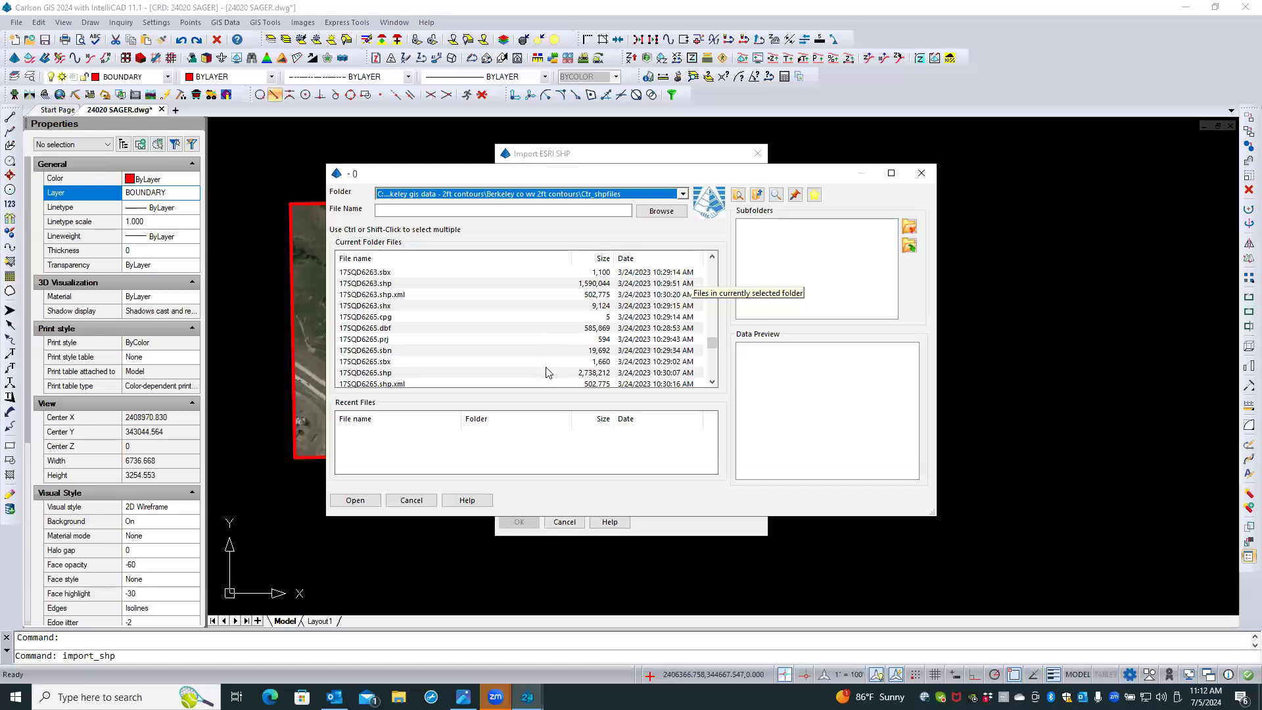
pyautogui.scroll(-8, 549, 372)
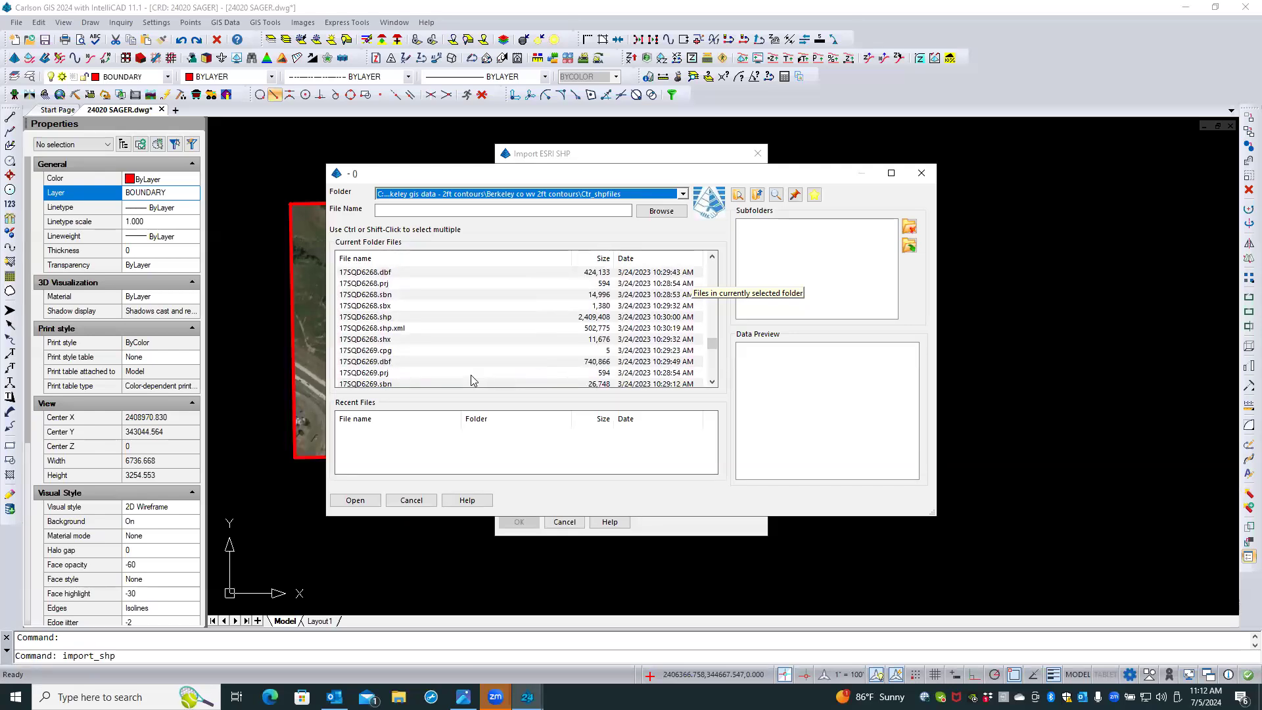
pyautogui.scroll(-1, 472, 380)
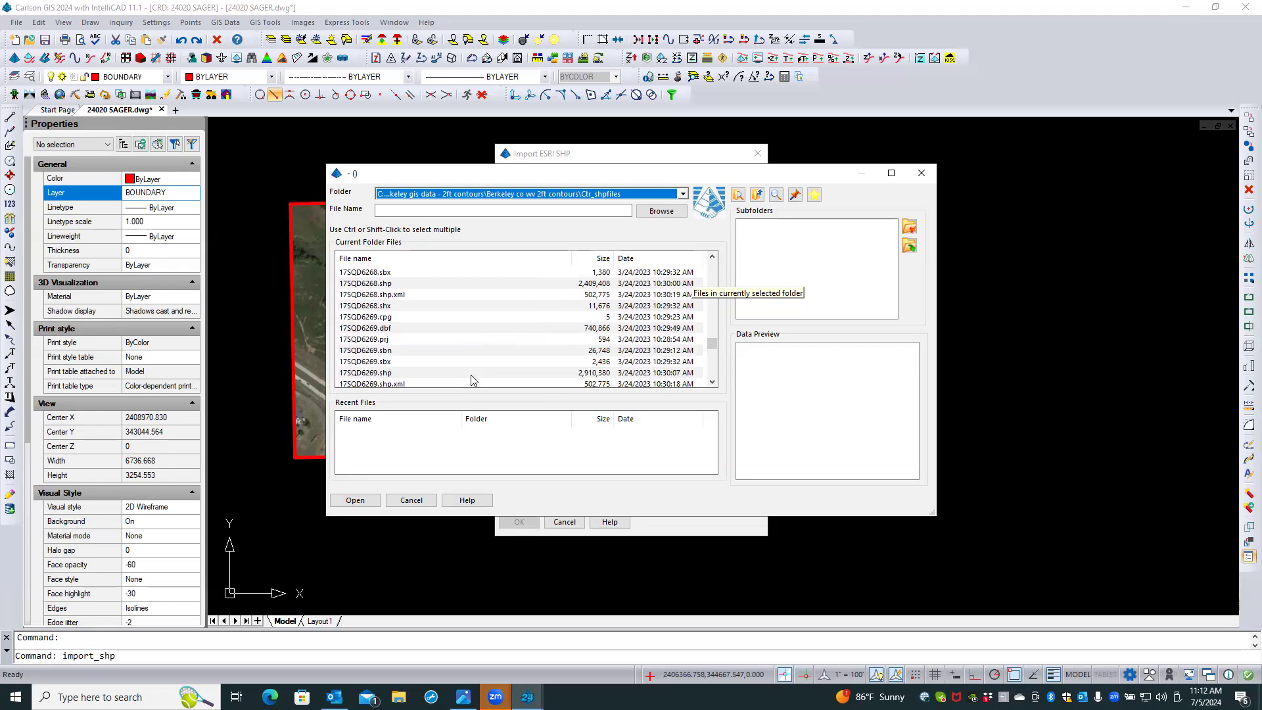
pyautogui.click(388, 373)
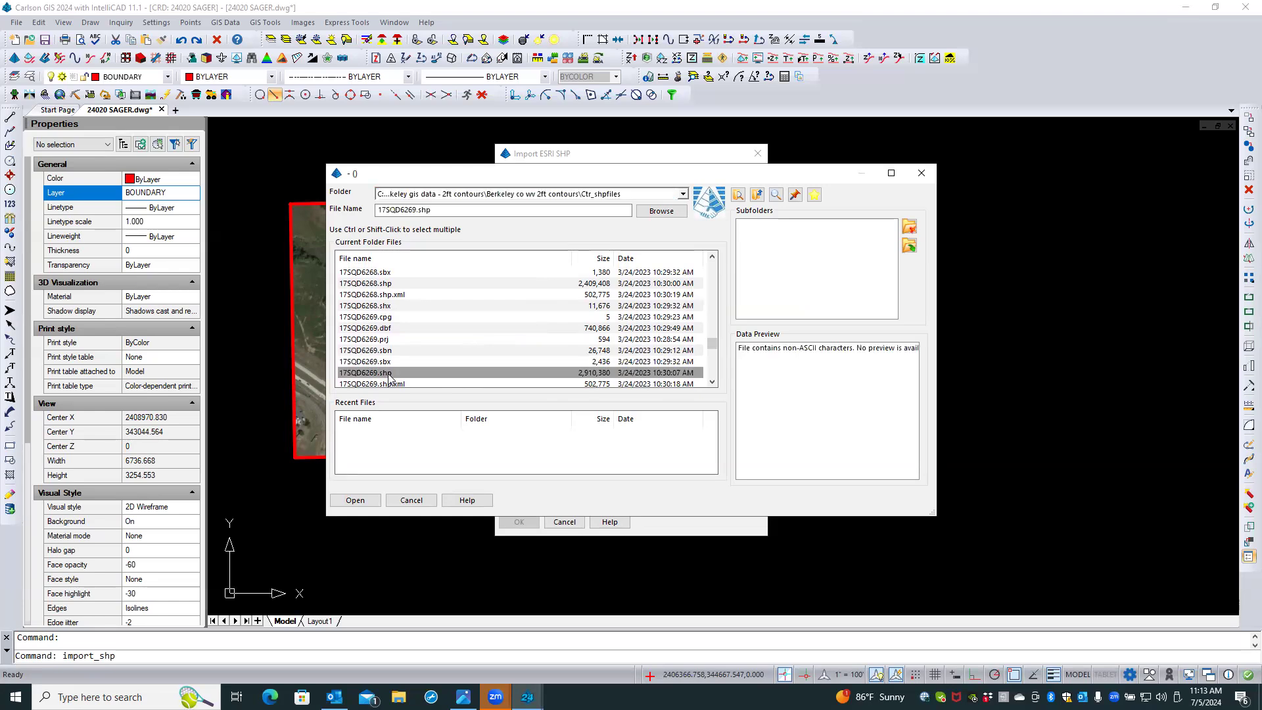
pyautogui.click(355, 501)
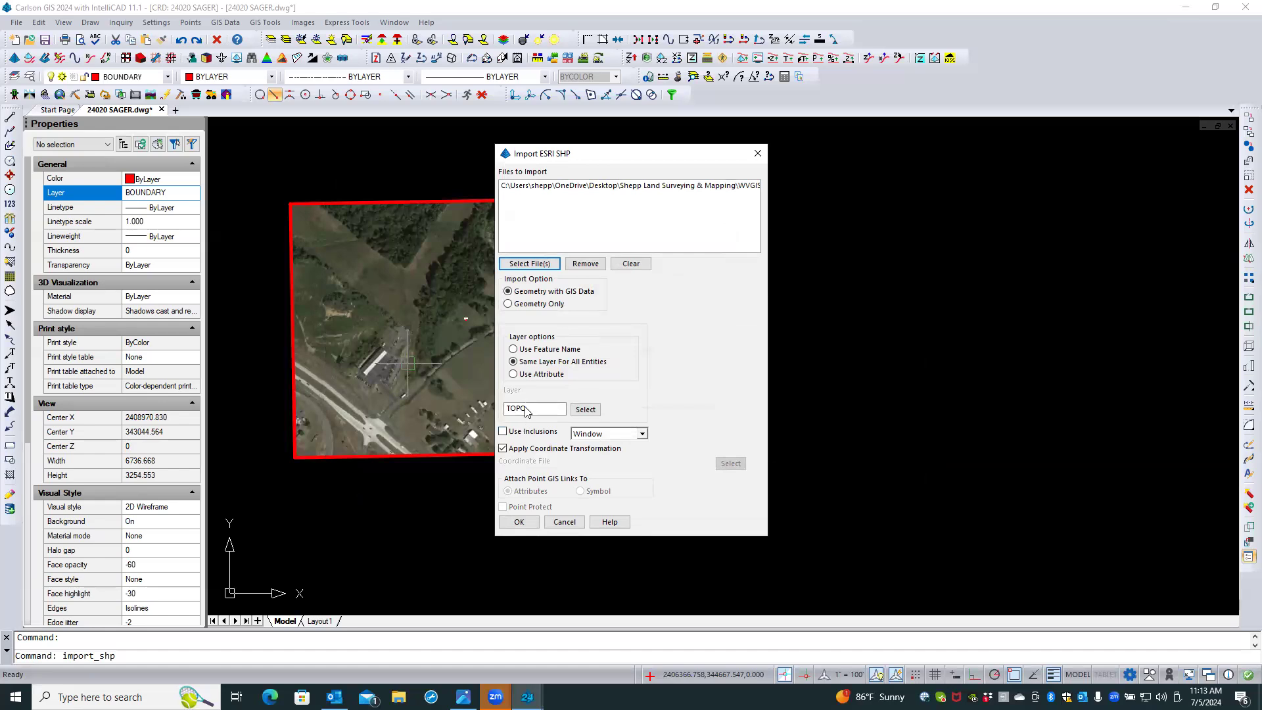
# Set the import's layer option to Use Attribute and assign the contour elevations from the Elevation attribute
pyautogui.click(513, 374)
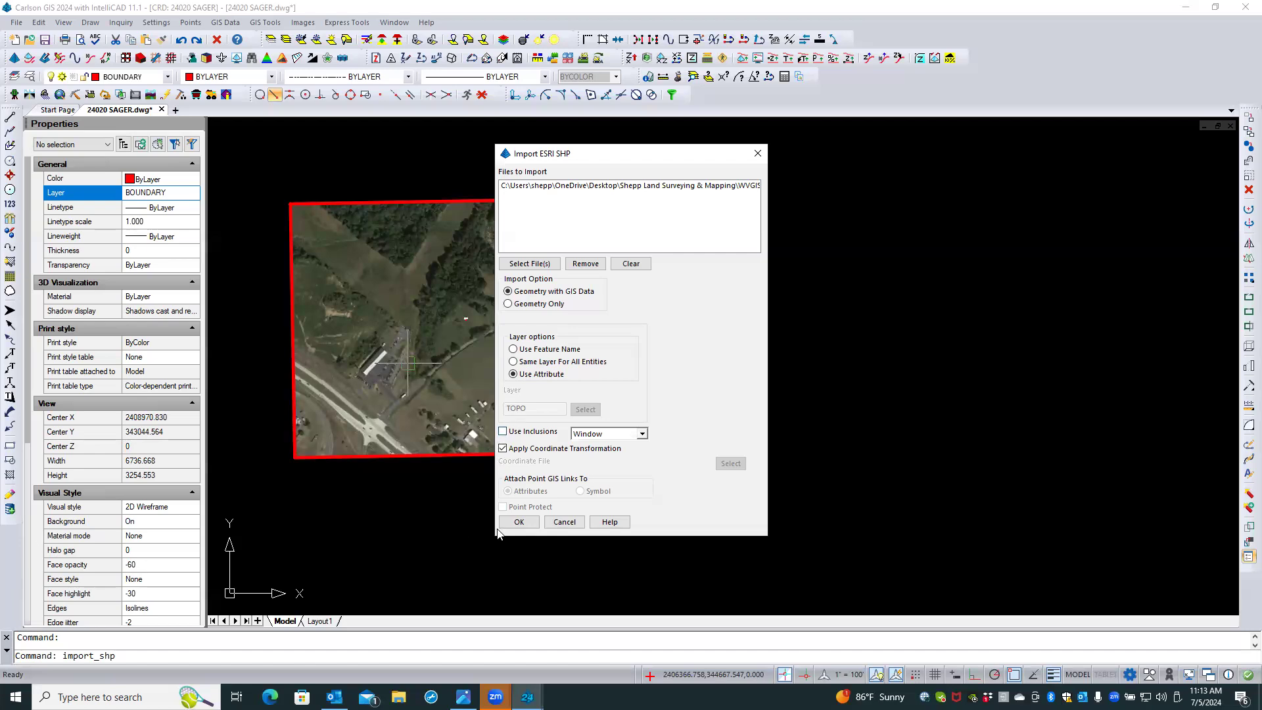
pyautogui.click(518, 522)
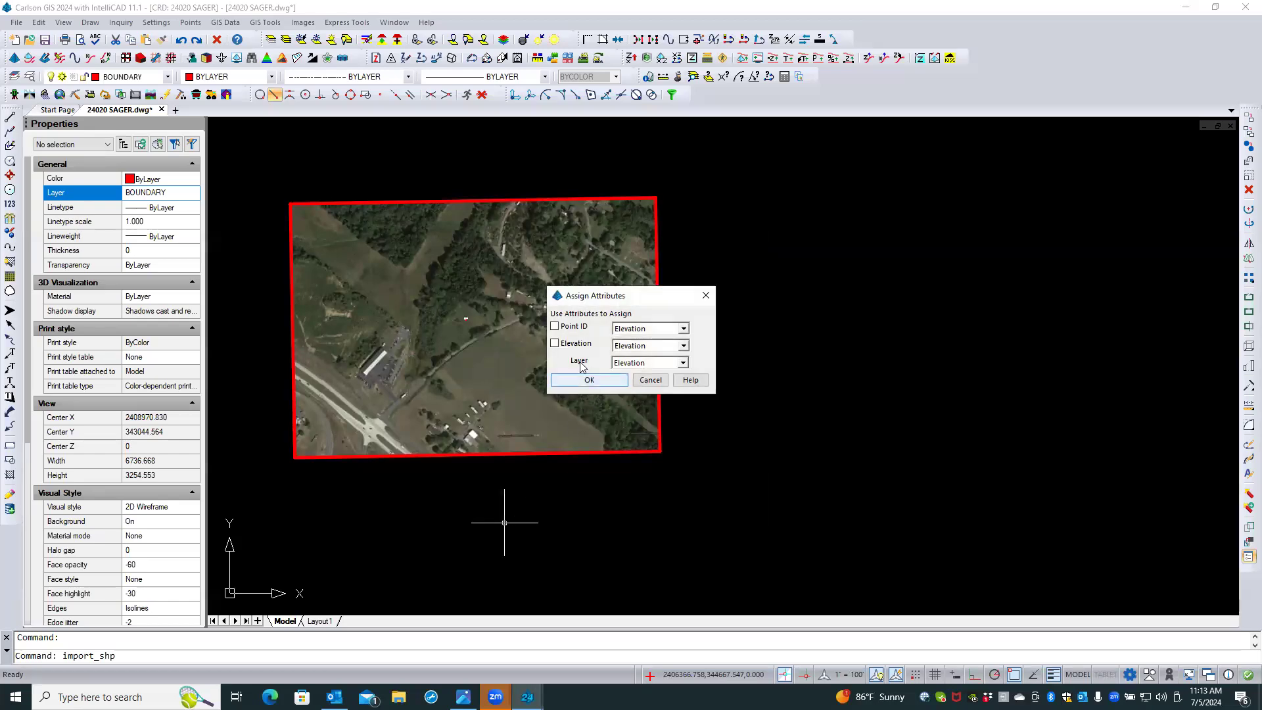
pyautogui.click(555, 344)
pyautogui.click(685, 348)
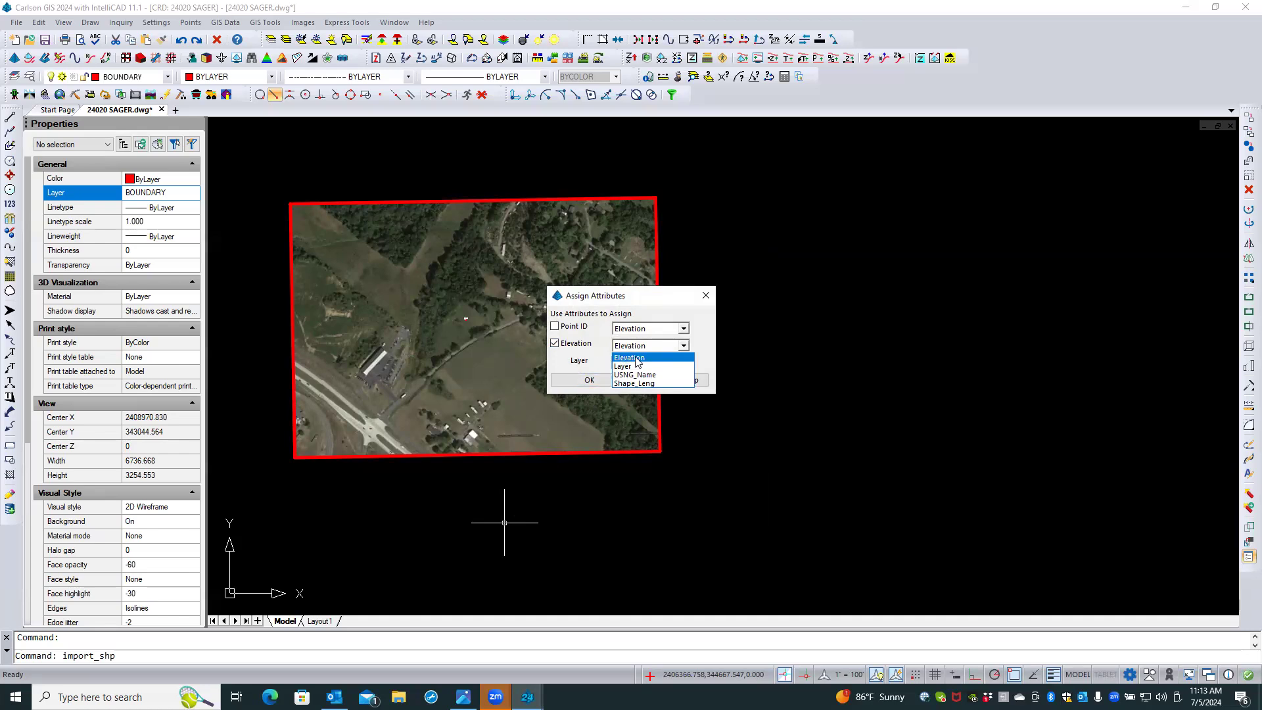
pyautogui.click(694, 330)
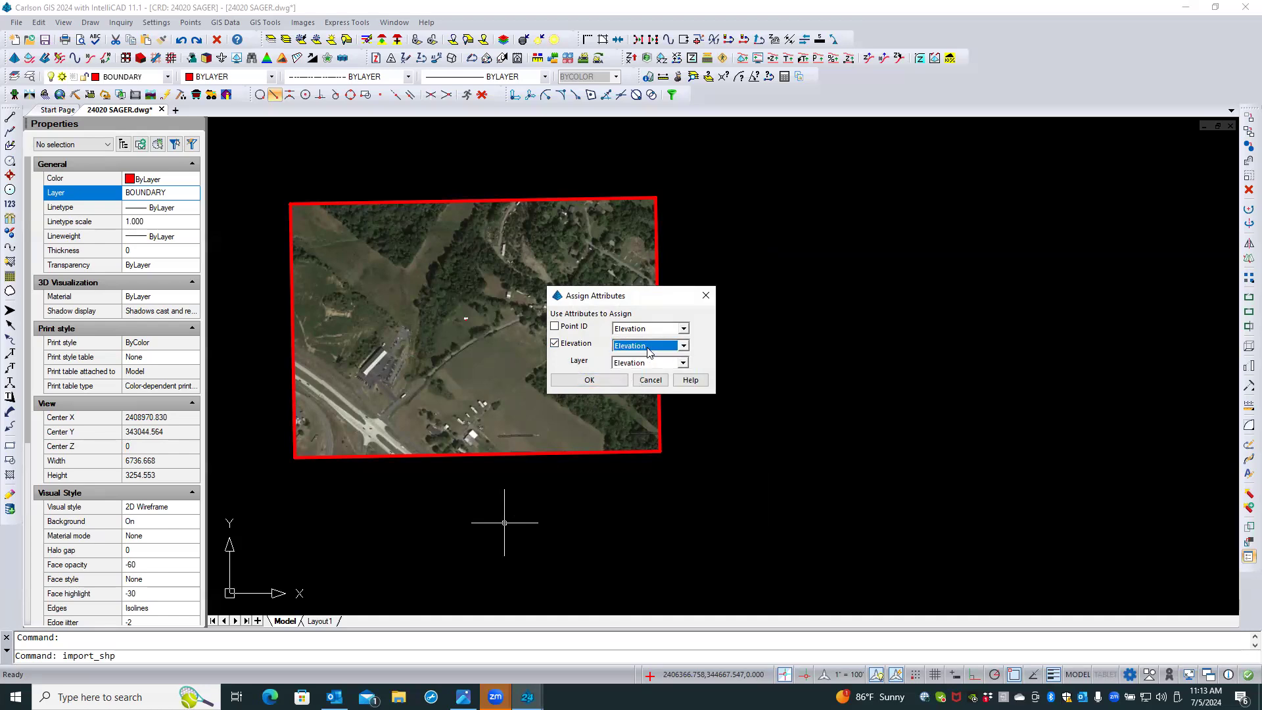
# Try USNG_Name as the Entity ID attribute, disable Entity ID again, and assign the layers from the Layer attribute
pyautogui.click(554, 326)
pyautogui.click(683, 329)
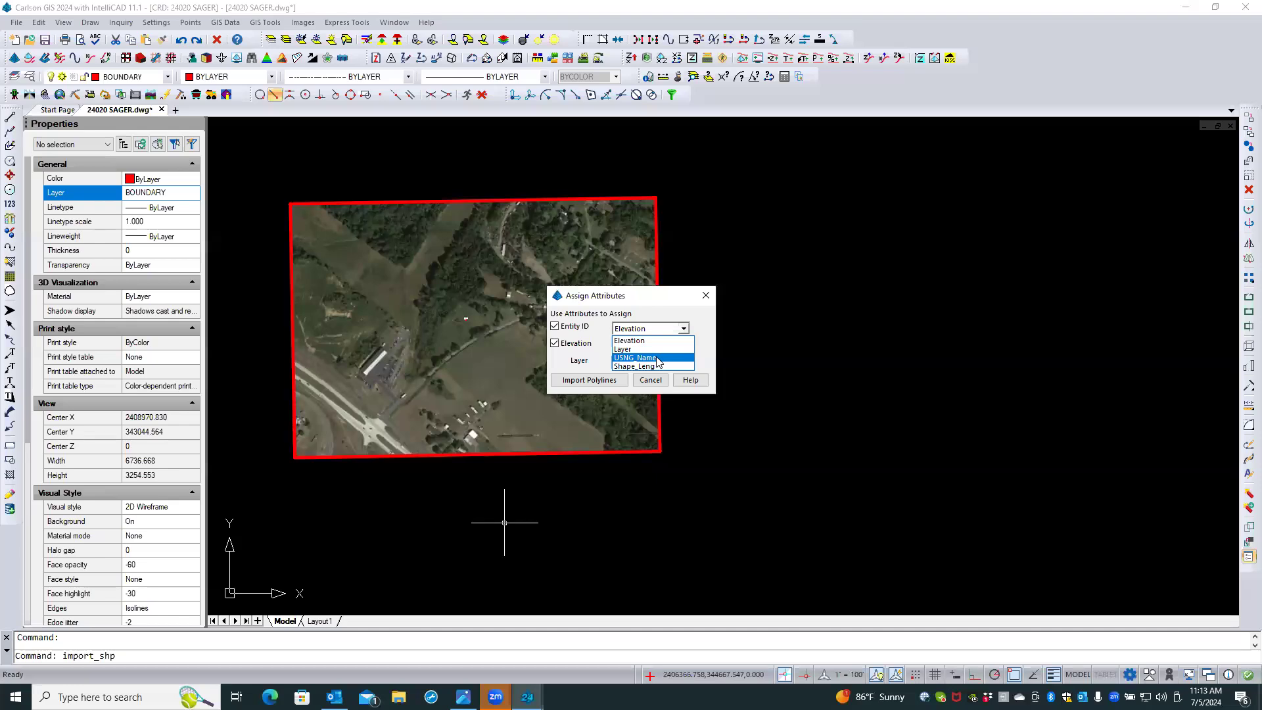
pyautogui.click(658, 359)
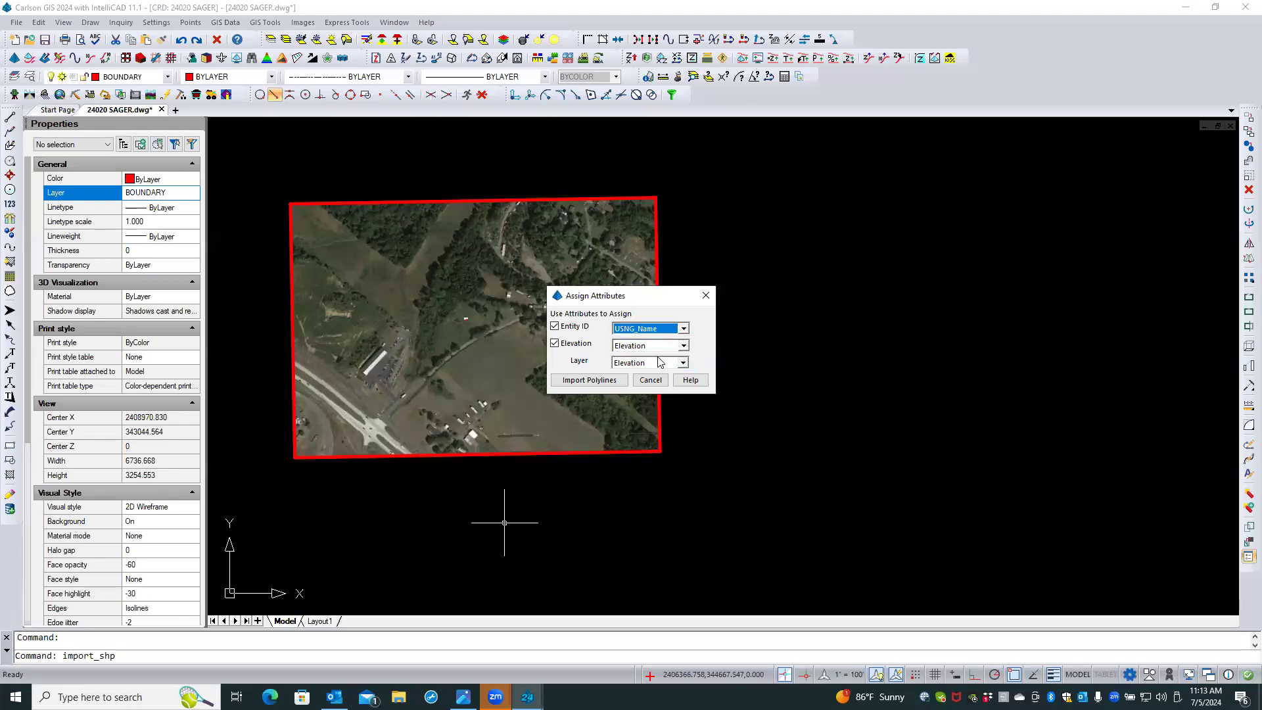
pyautogui.click(570, 327)
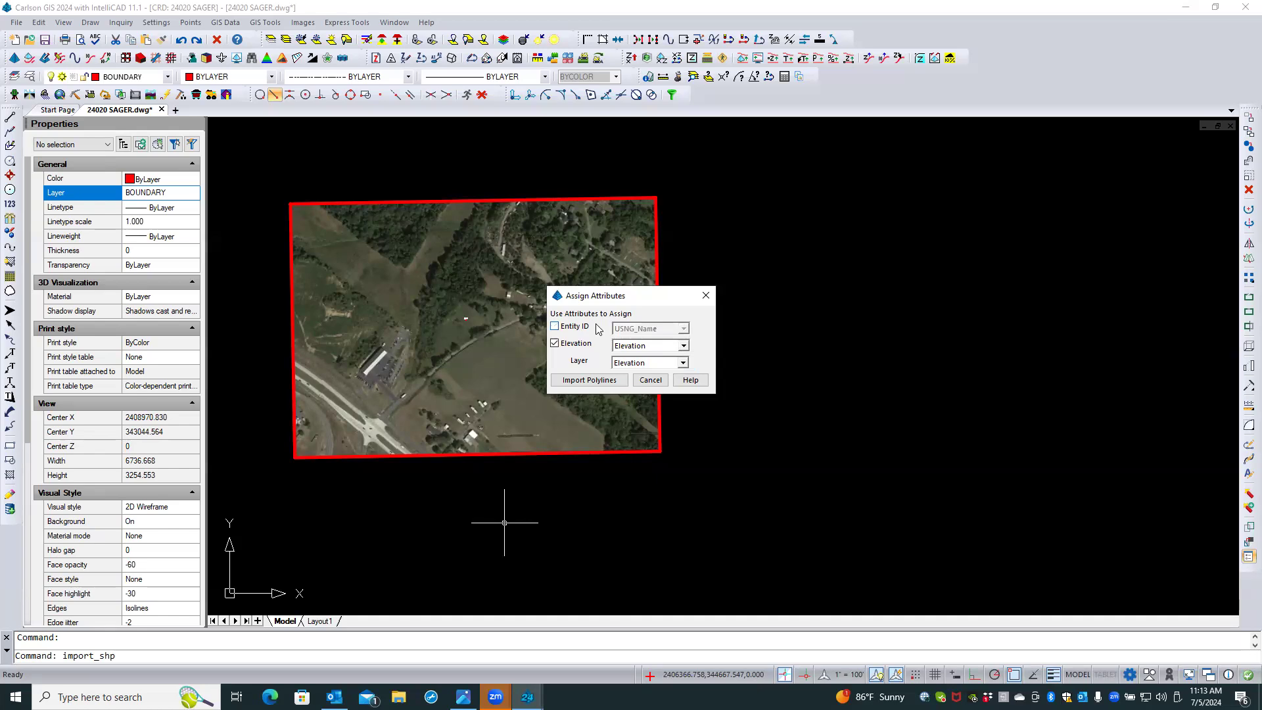
pyautogui.click(683, 363)
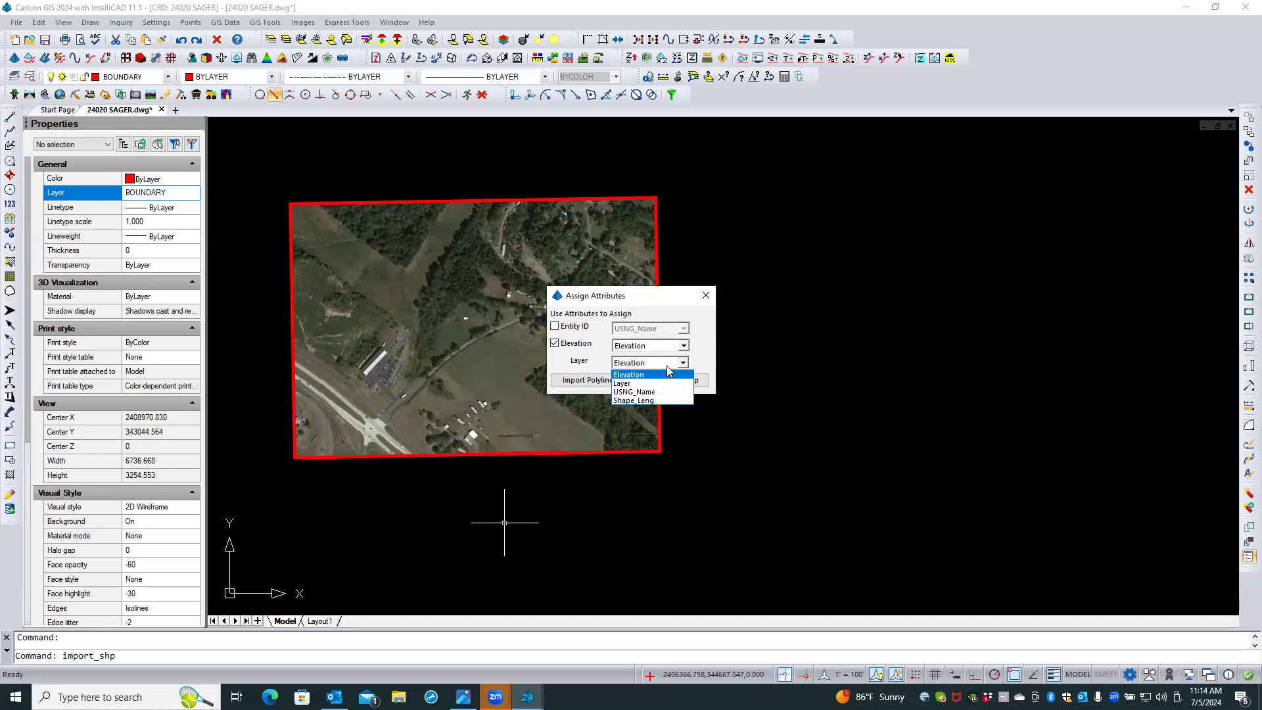
pyautogui.click(625, 385)
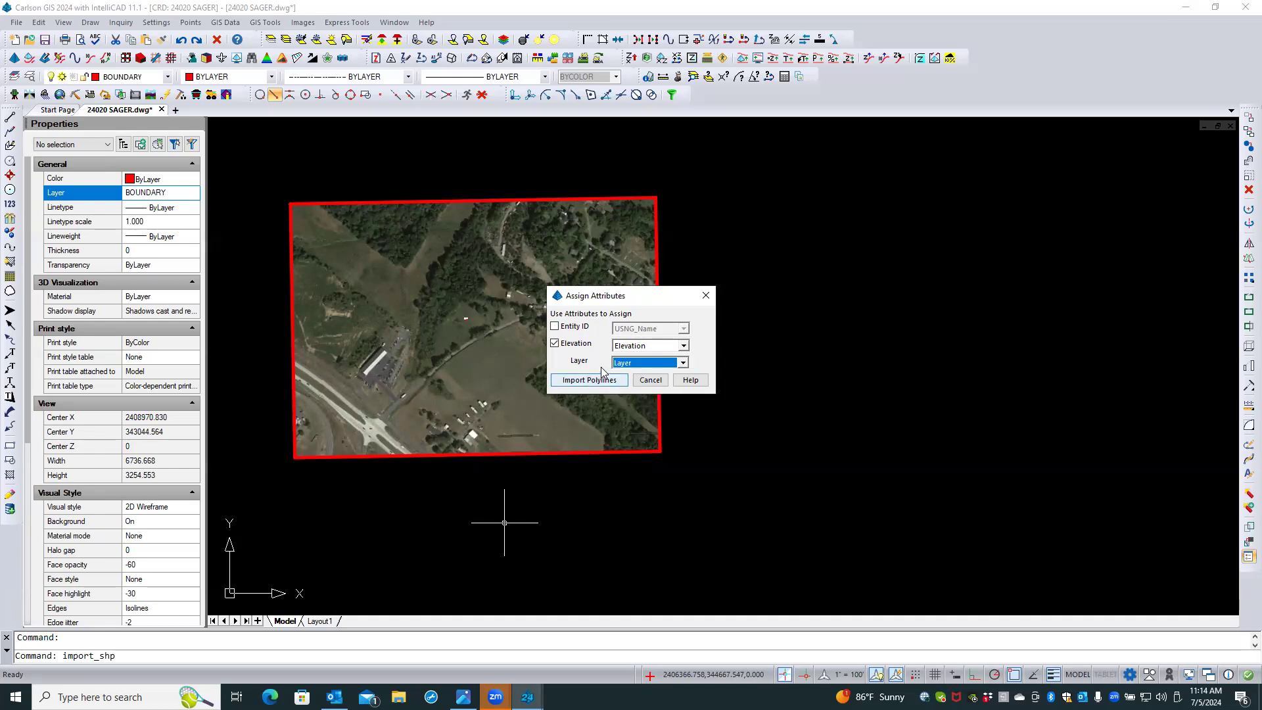
# Try the Layer attribute as the Entity ID, disable Entity ID again, and cancel the shapefile import
pyautogui.click(555, 326)
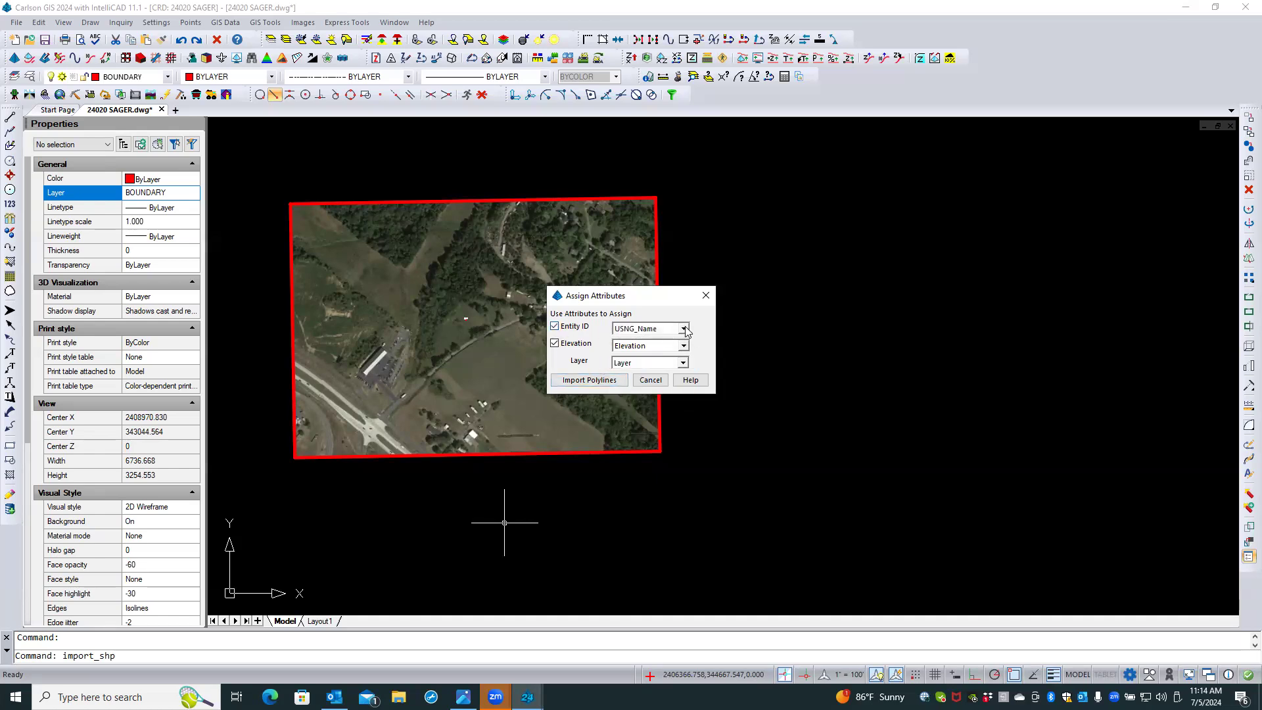
pyautogui.click(684, 329)
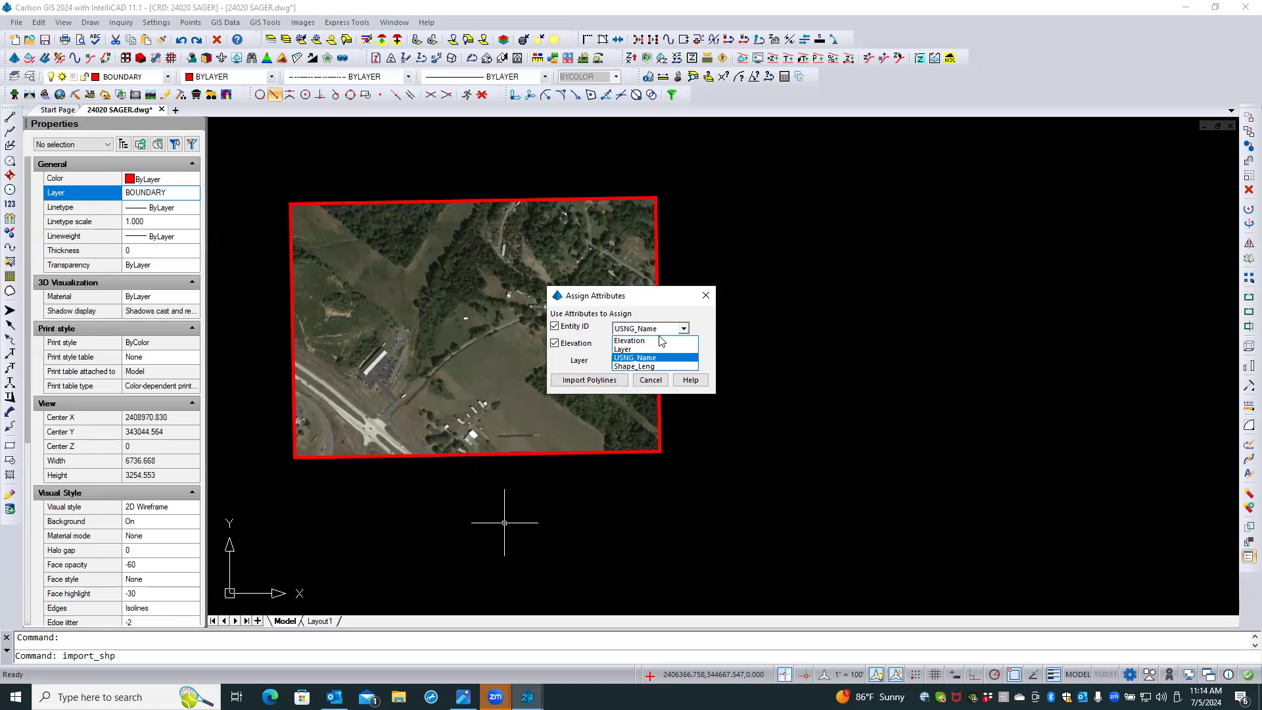
pyautogui.click(618, 349)
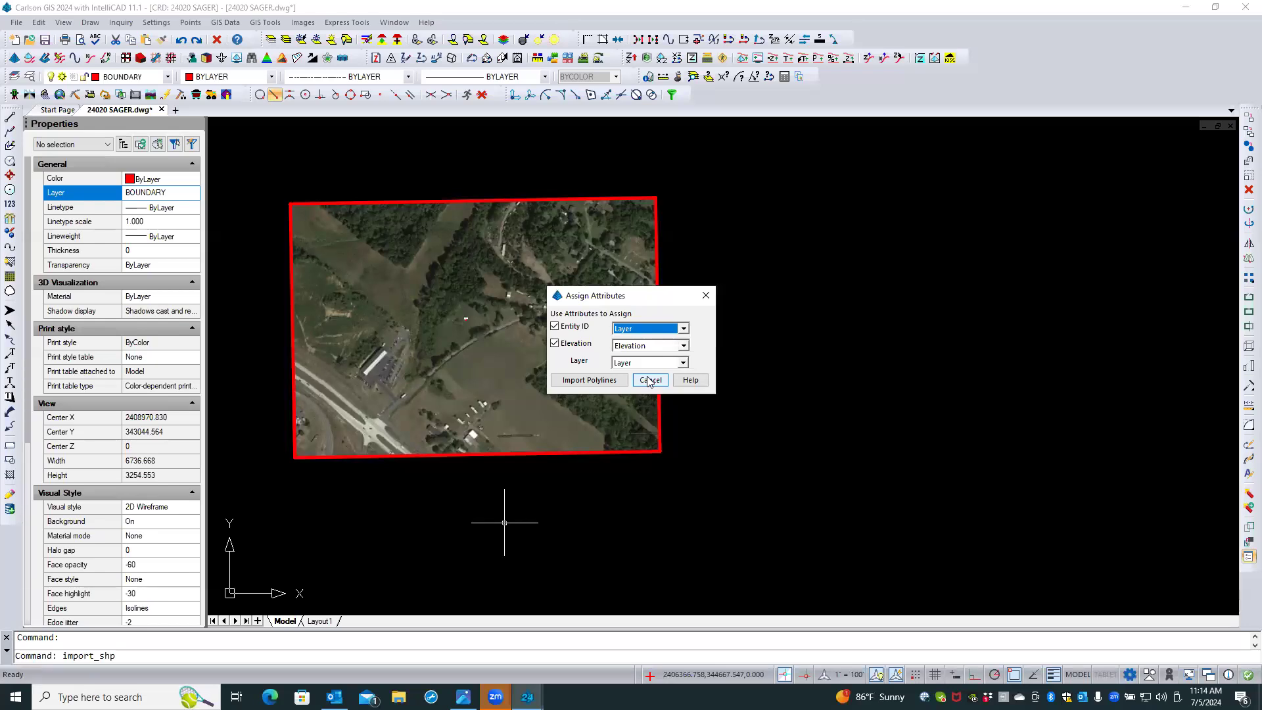
pyautogui.click(556, 326)
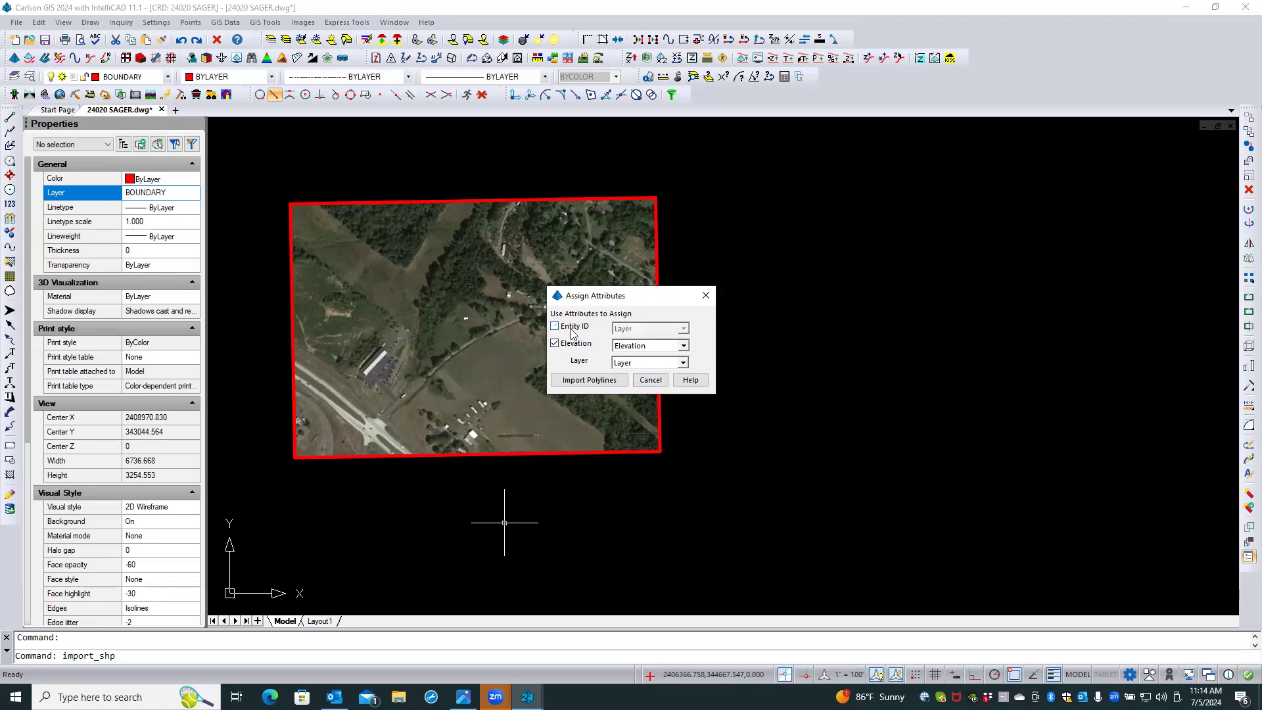
pyautogui.click(648, 380)
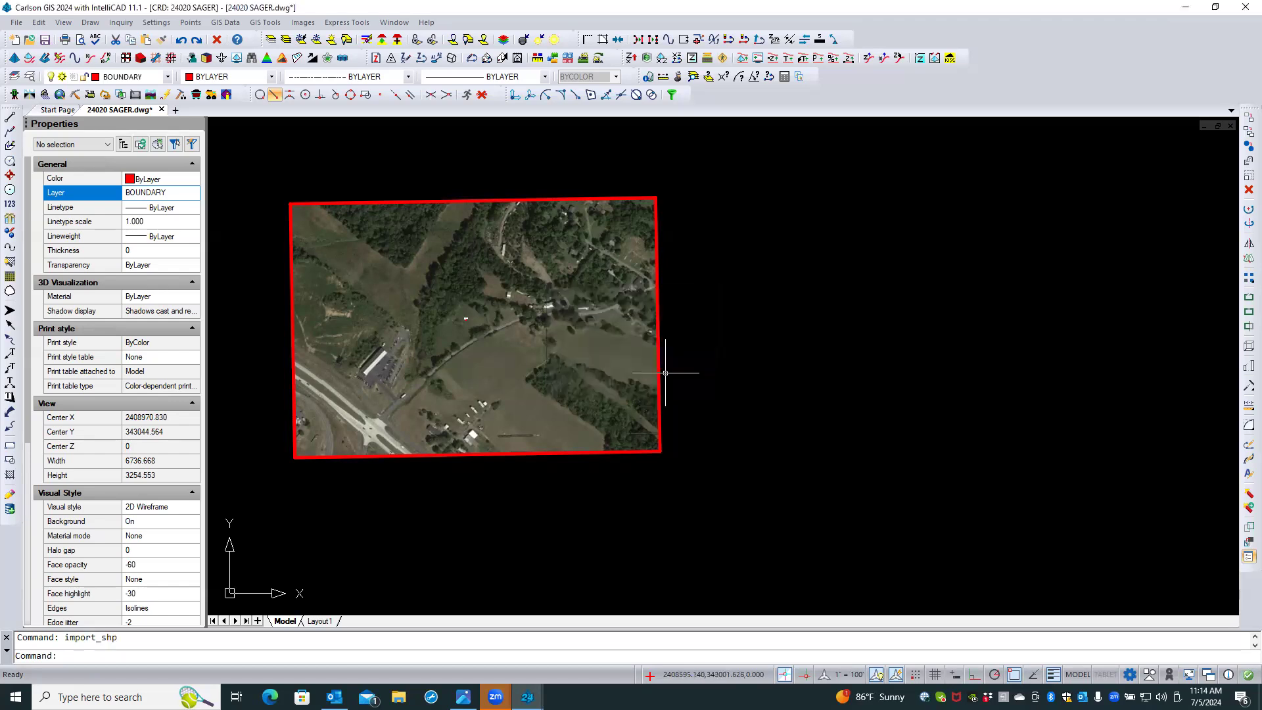
# Restart the ESRI SHP import and browse to the Ctr_shpfiles folder of the Berkeley Co WV 2ft contours
pyautogui.rightClick(694, 319)
pyautogui.click(725, 327)
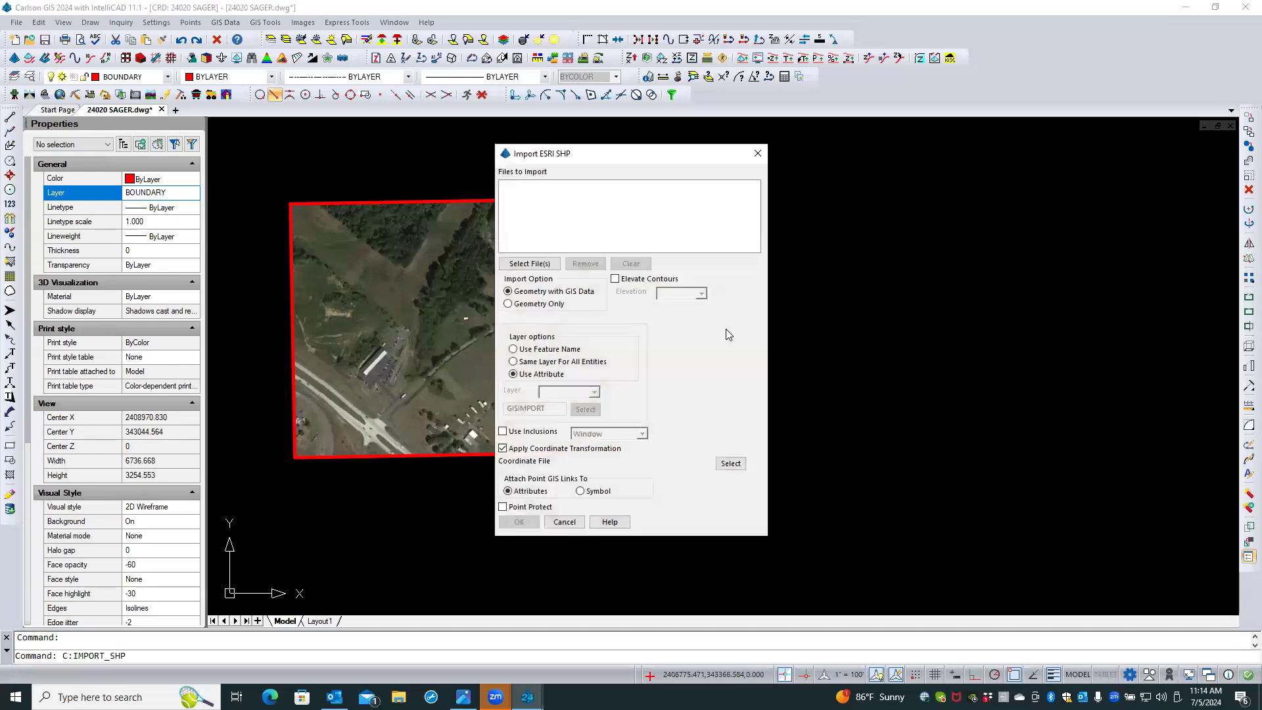
pyautogui.click(529, 263)
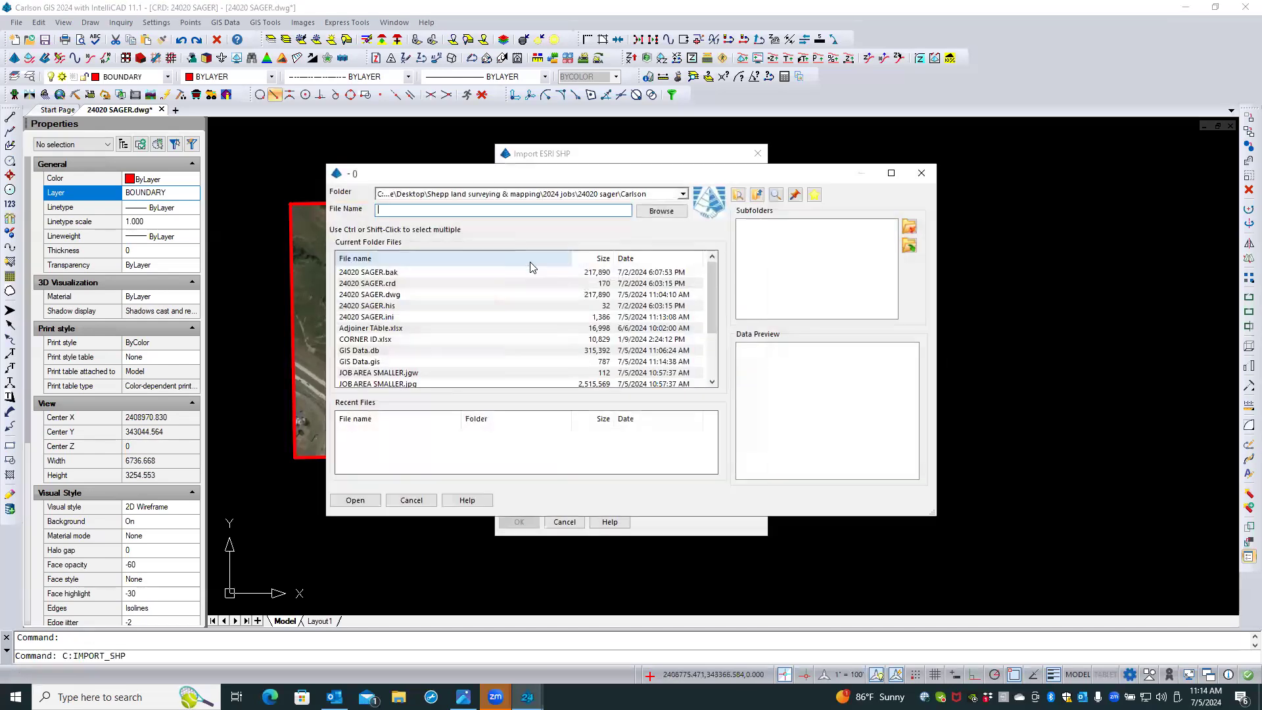
pyautogui.moveTo(708, 290); pyautogui.dragTo(714, 344)
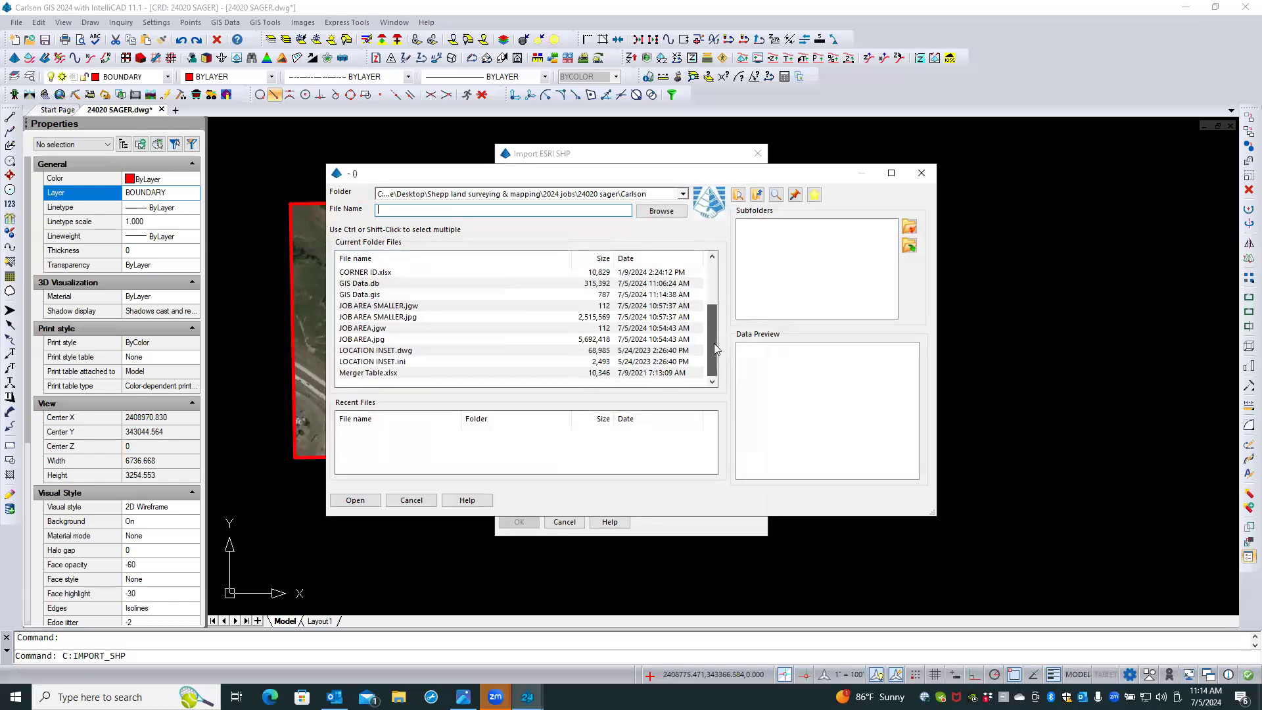
pyautogui.scroll(1, 714, 343)
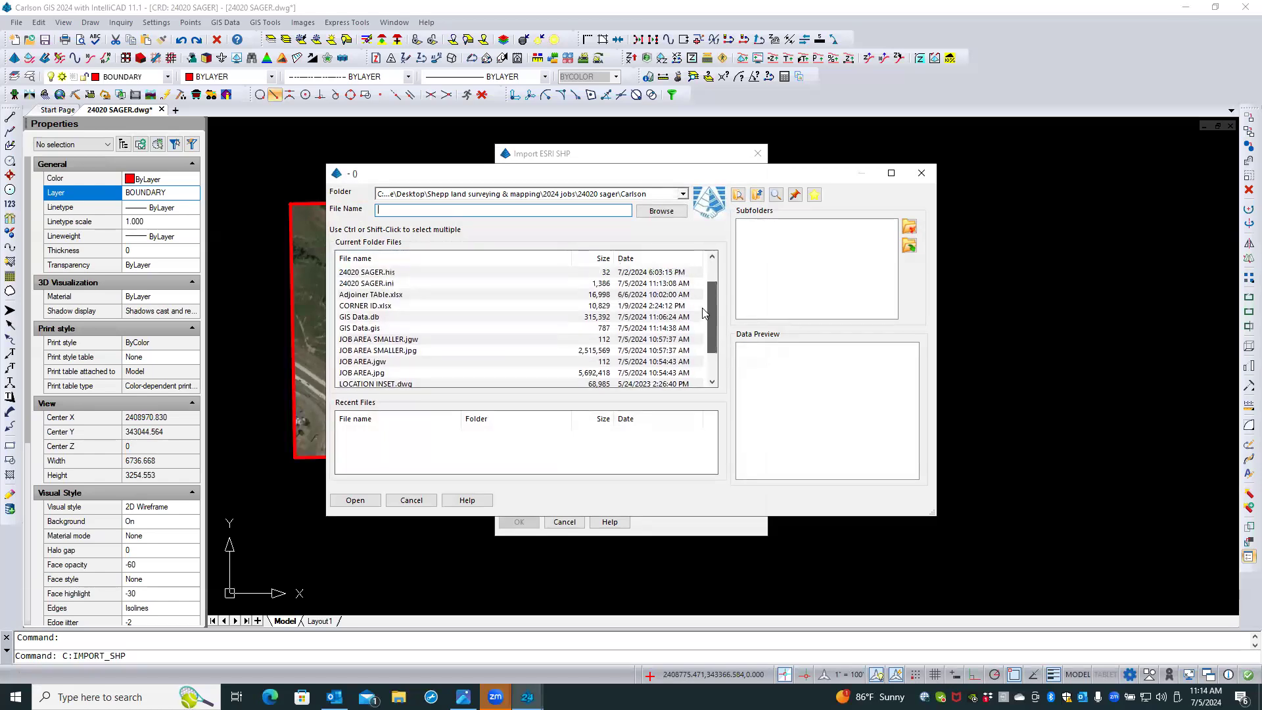
pyautogui.click(682, 194)
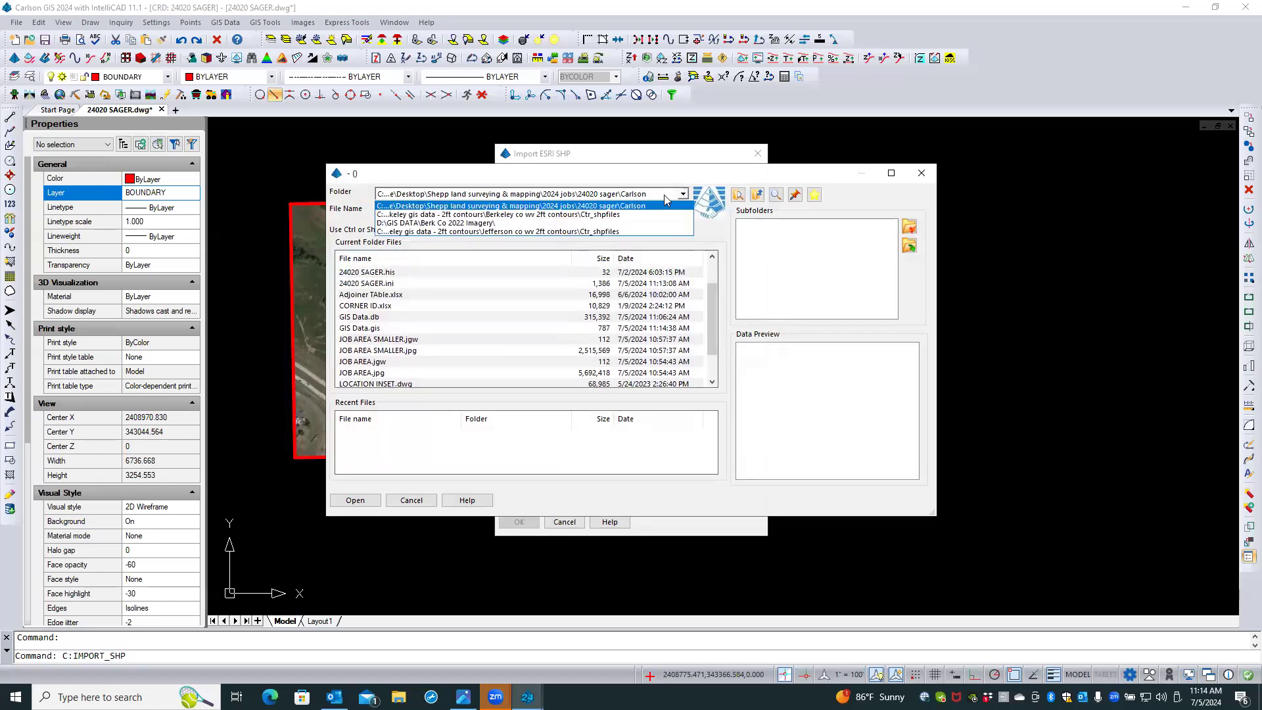
pyautogui.click(612, 221)
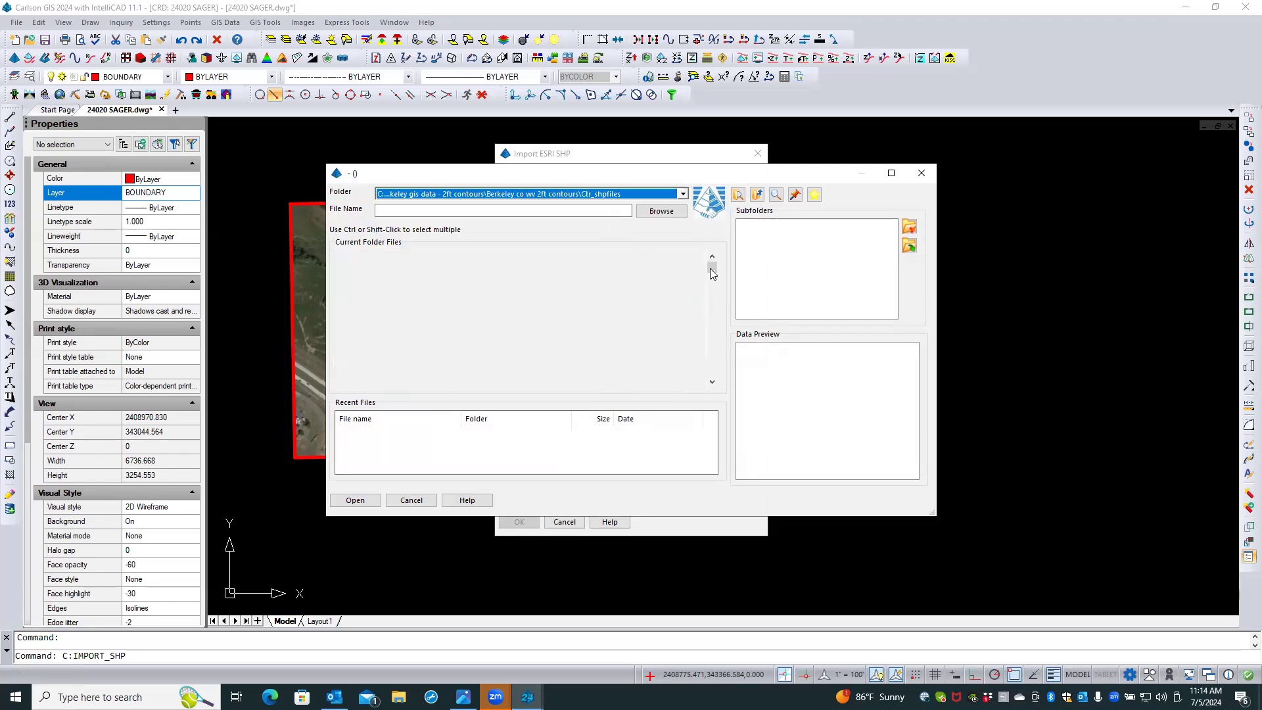
# Choose 17SQD6269.shp as the contour file to import
pyautogui.moveTo(713, 272); pyautogui.dragTo(715, 353)
pyautogui.scroll(3, 541, 344)
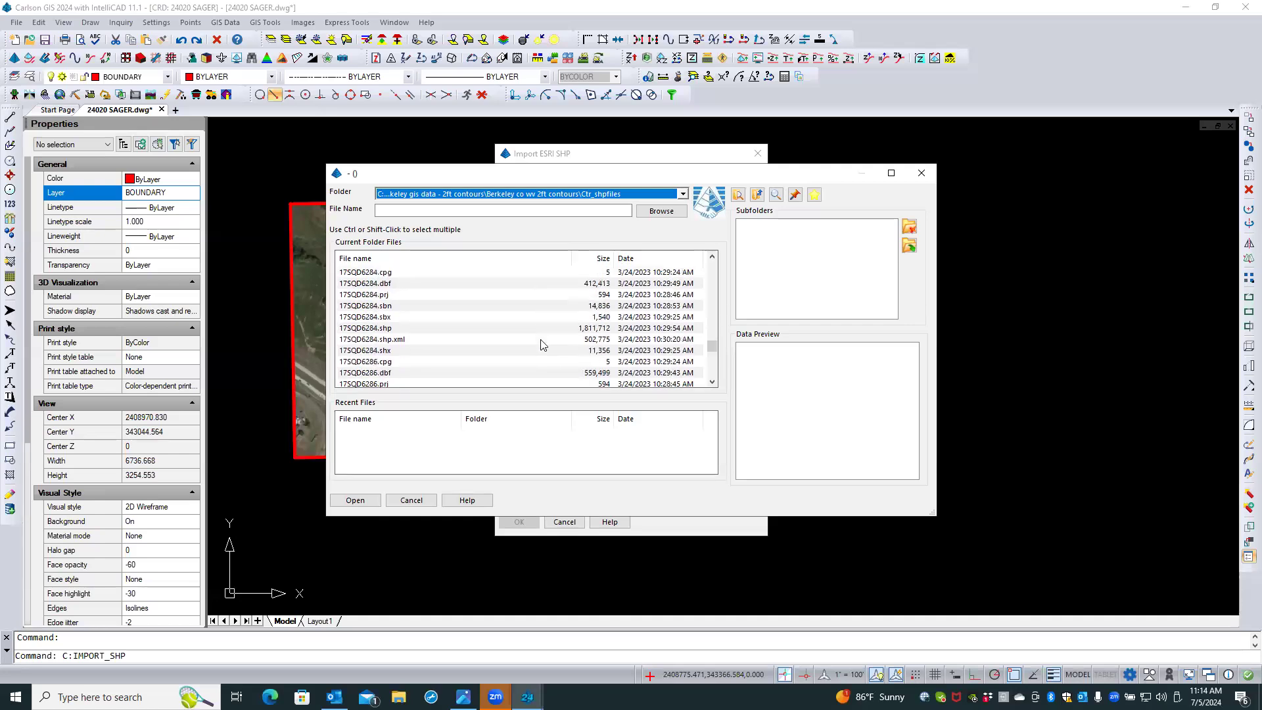
pyautogui.scroll(1, 534, 340)
pyautogui.scroll(5, 535, 341)
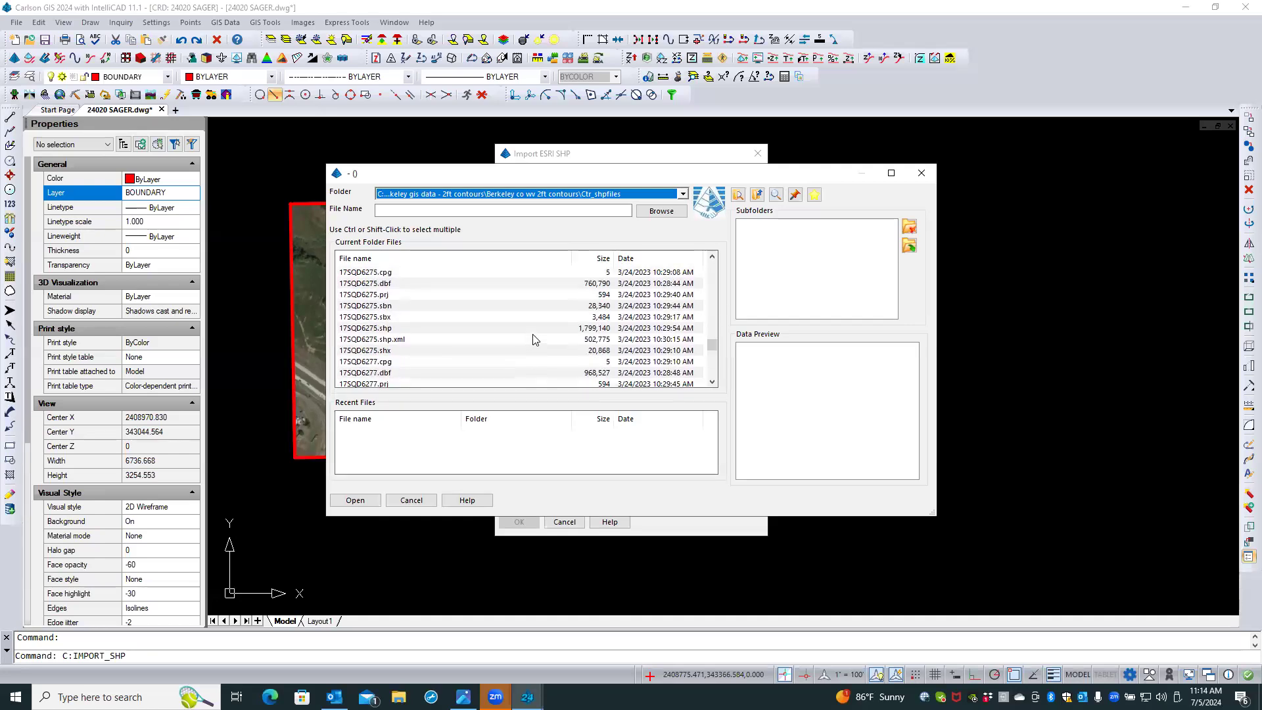
pyautogui.scroll(-4, 534, 340)
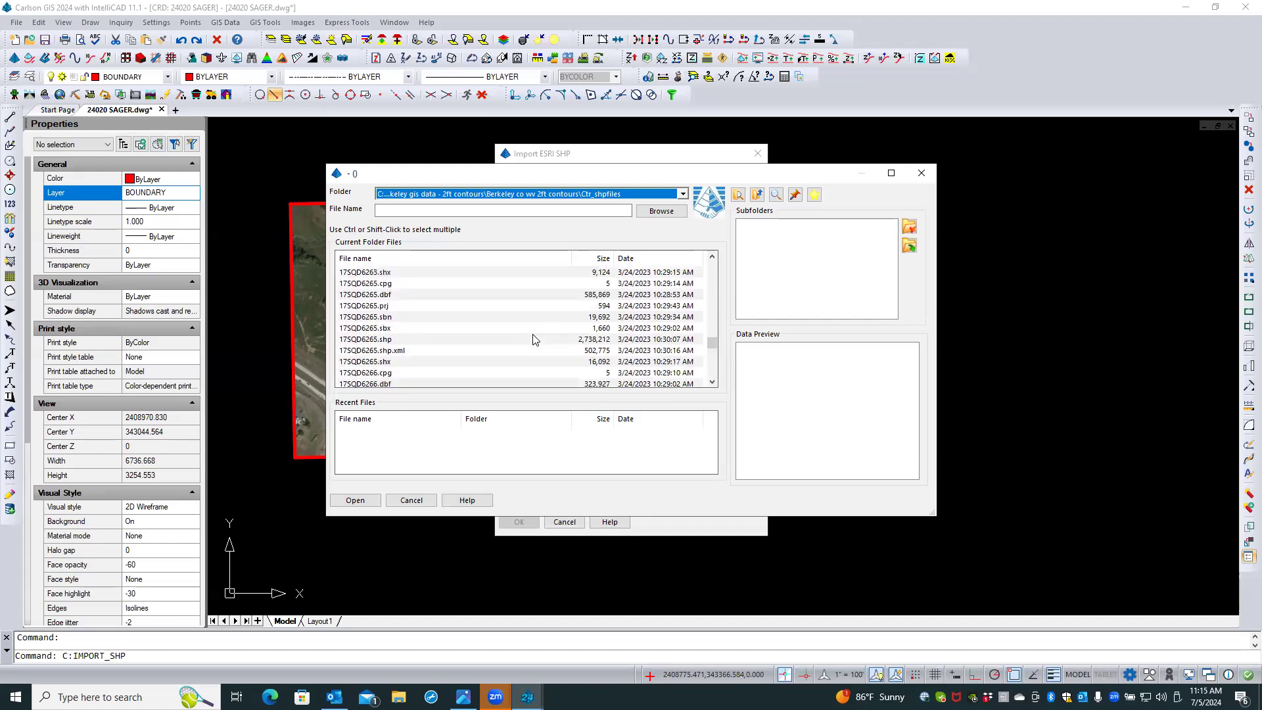
pyautogui.scroll(-3, 535, 339)
pyautogui.scroll(-2, 460, 314)
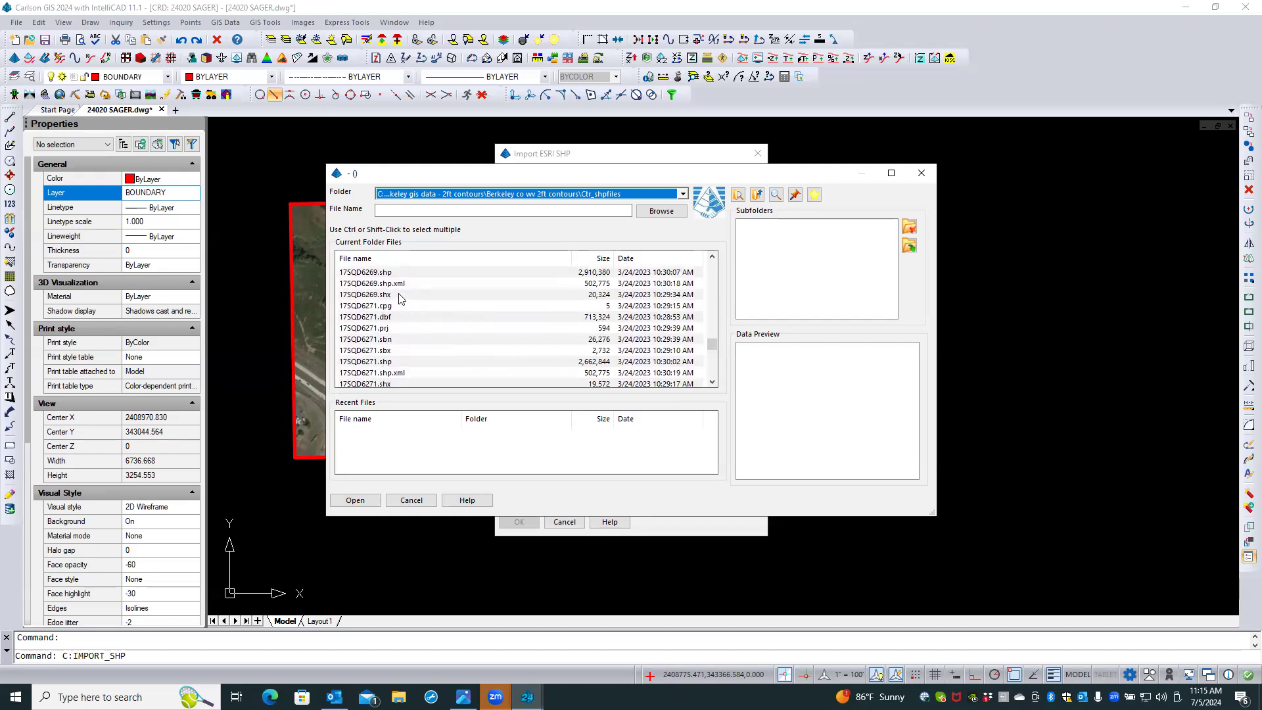
pyautogui.doubleClick(380, 271)
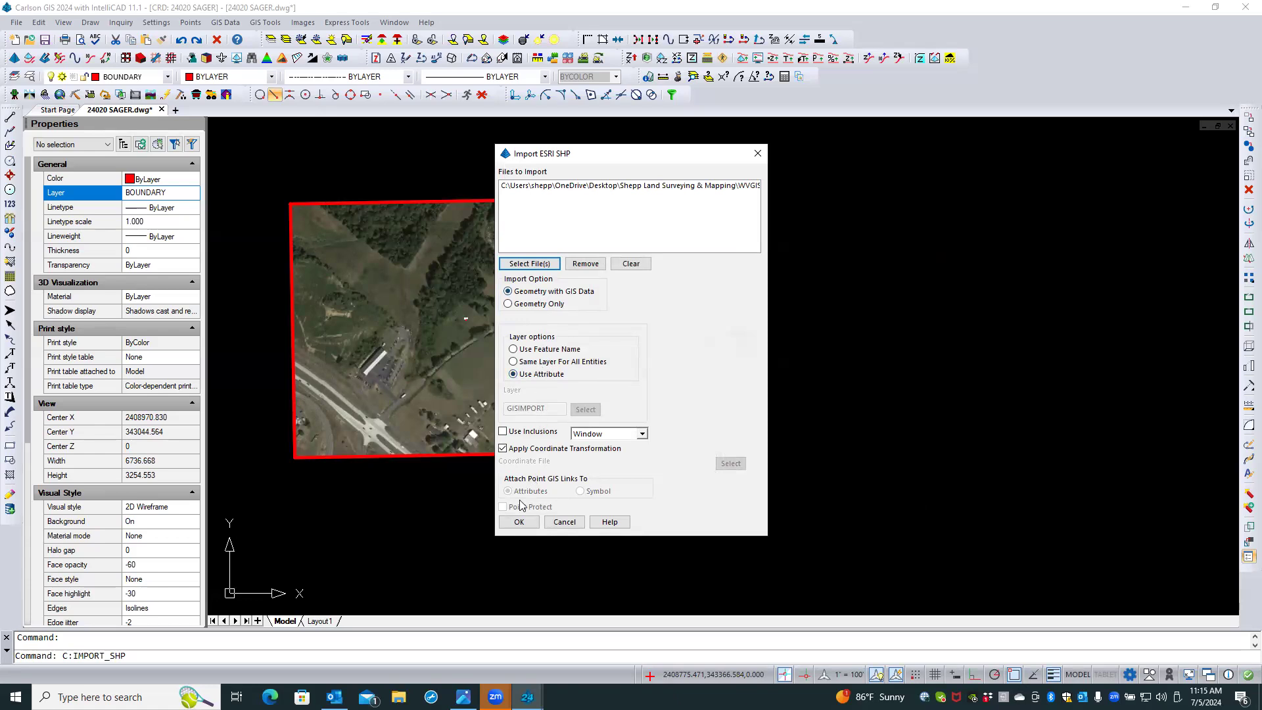
# Import the contours with elevations assigned from the Elevation attribute and layers from the Layer attribute, leaving Point ID off
pyautogui.click(519, 522)
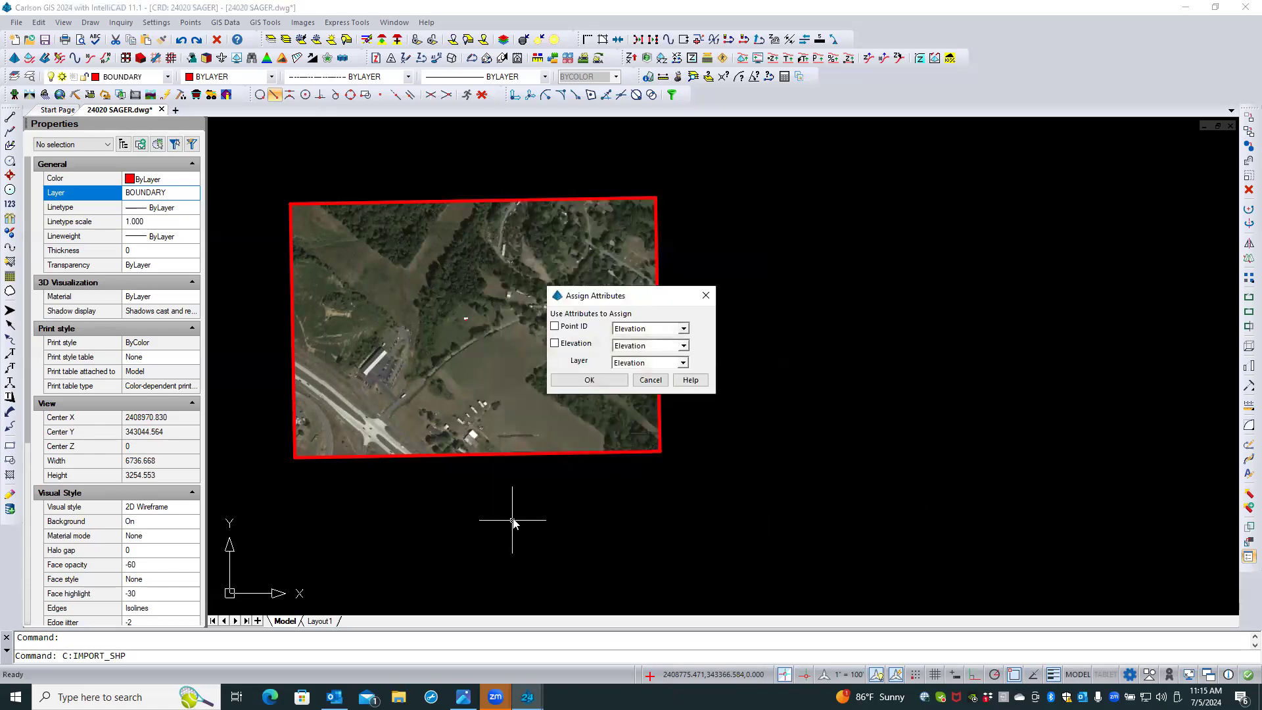
pyautogui.click(556, 343)
pyautogui.click(684, 346)
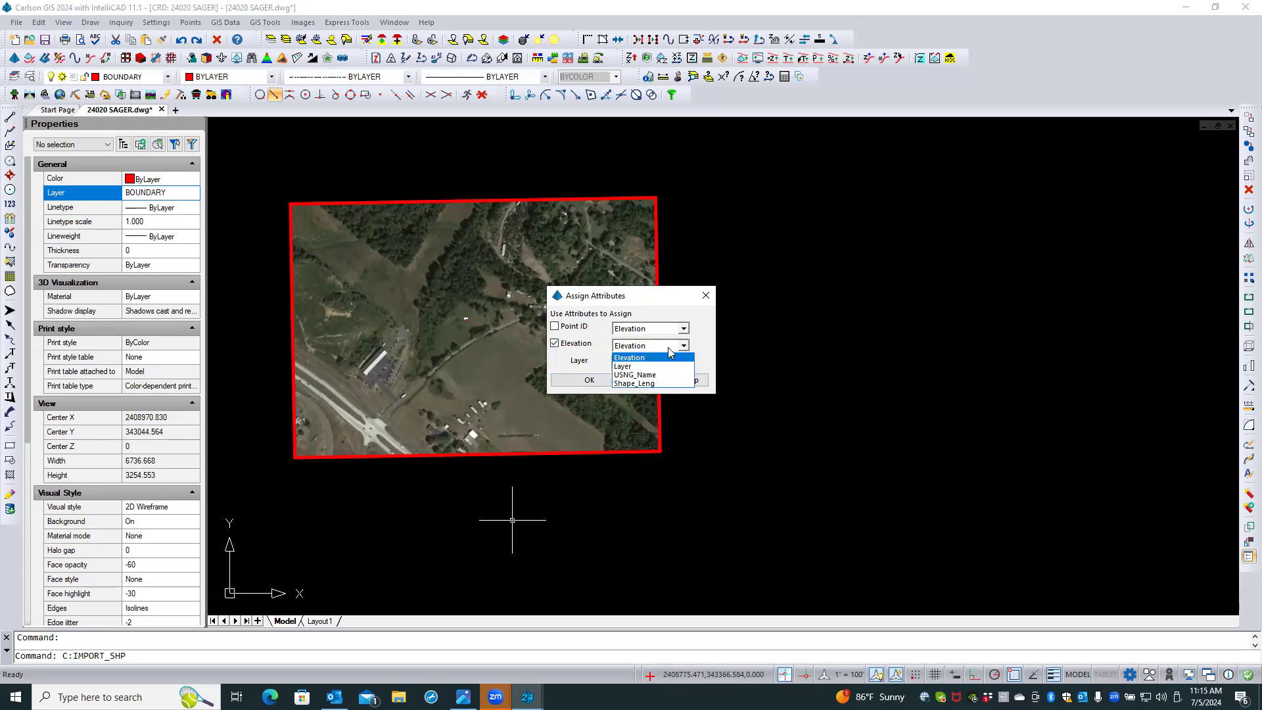
pyautogui.click(639, 363)
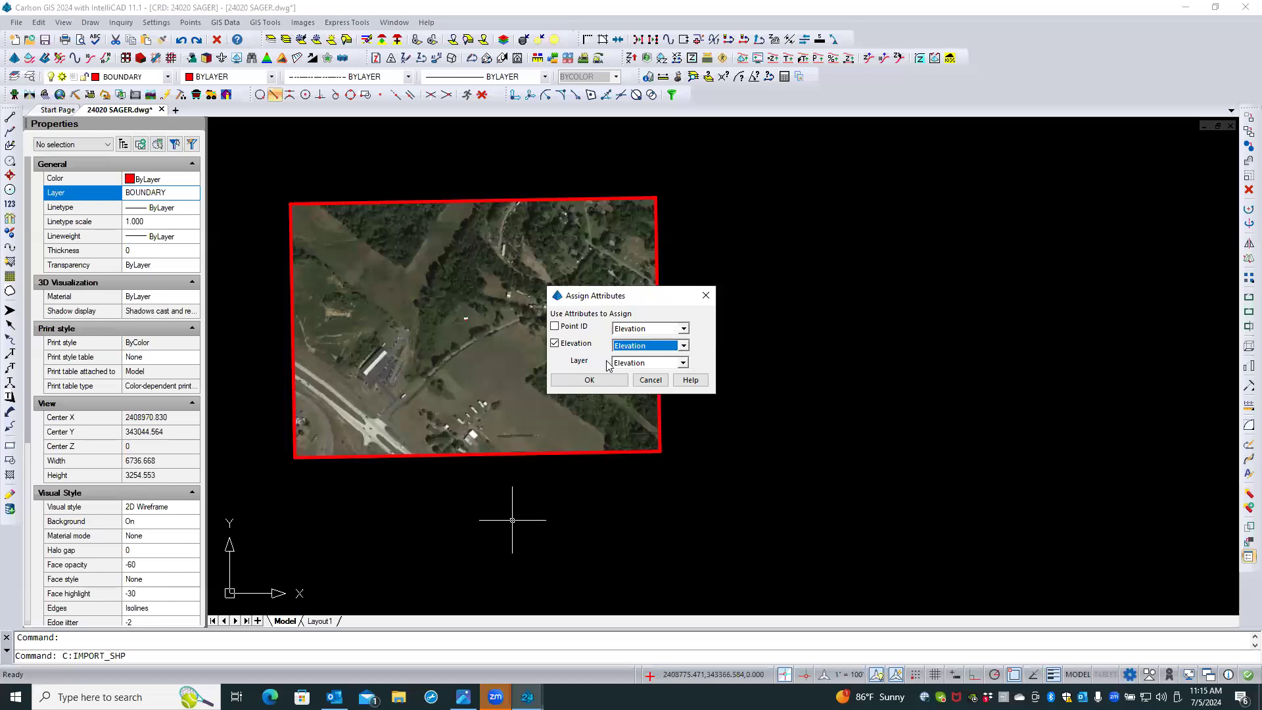
pyautogui.click(682, 363)
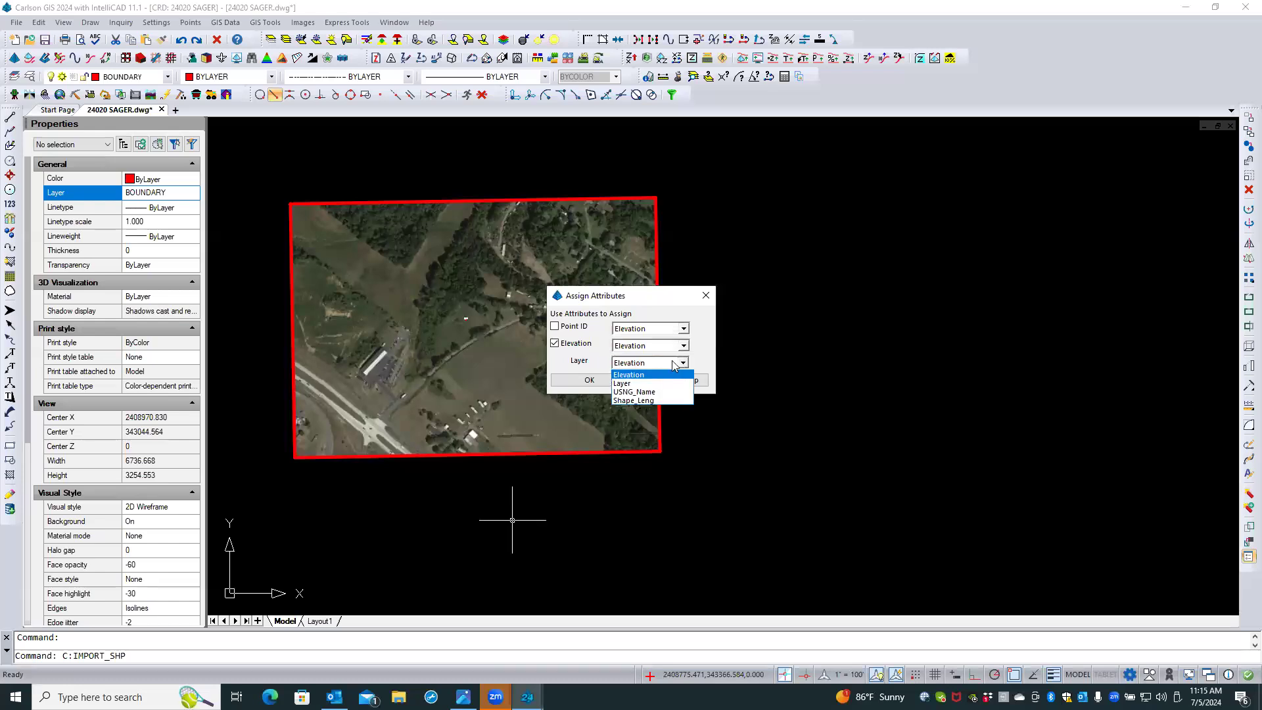
pyautogui.click(625, 384)
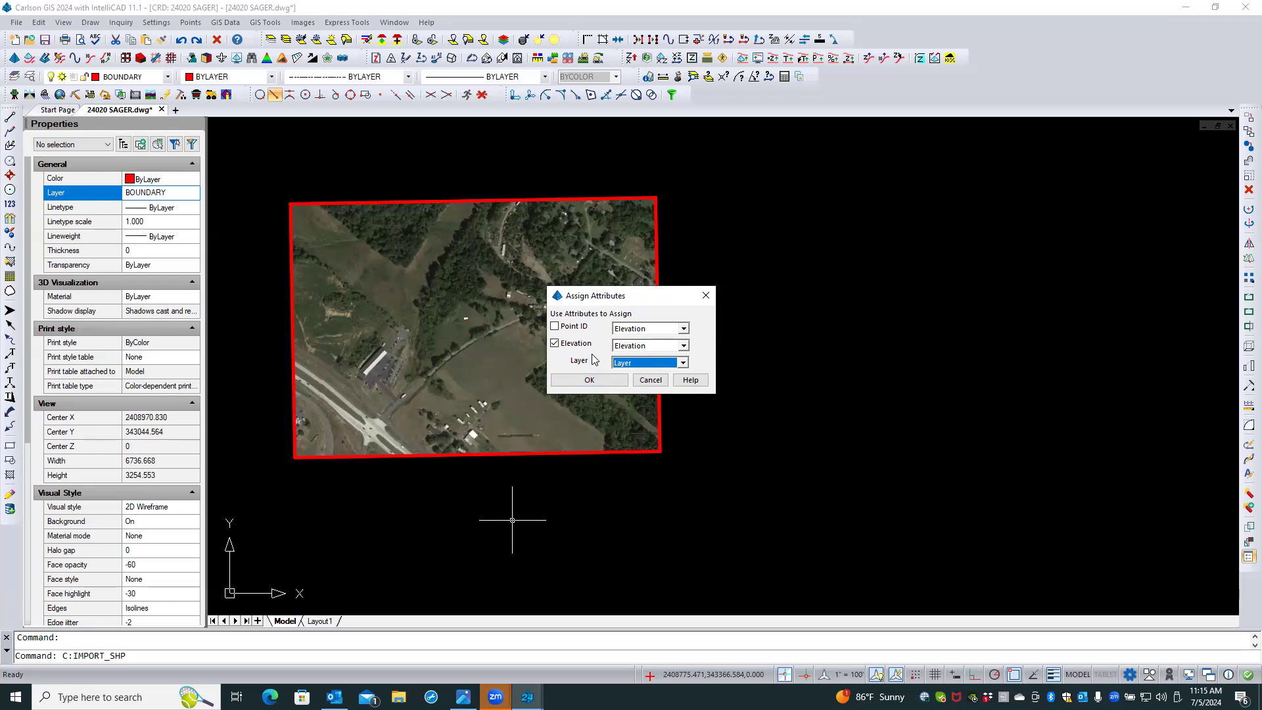
pyautogui.click(589, 380)
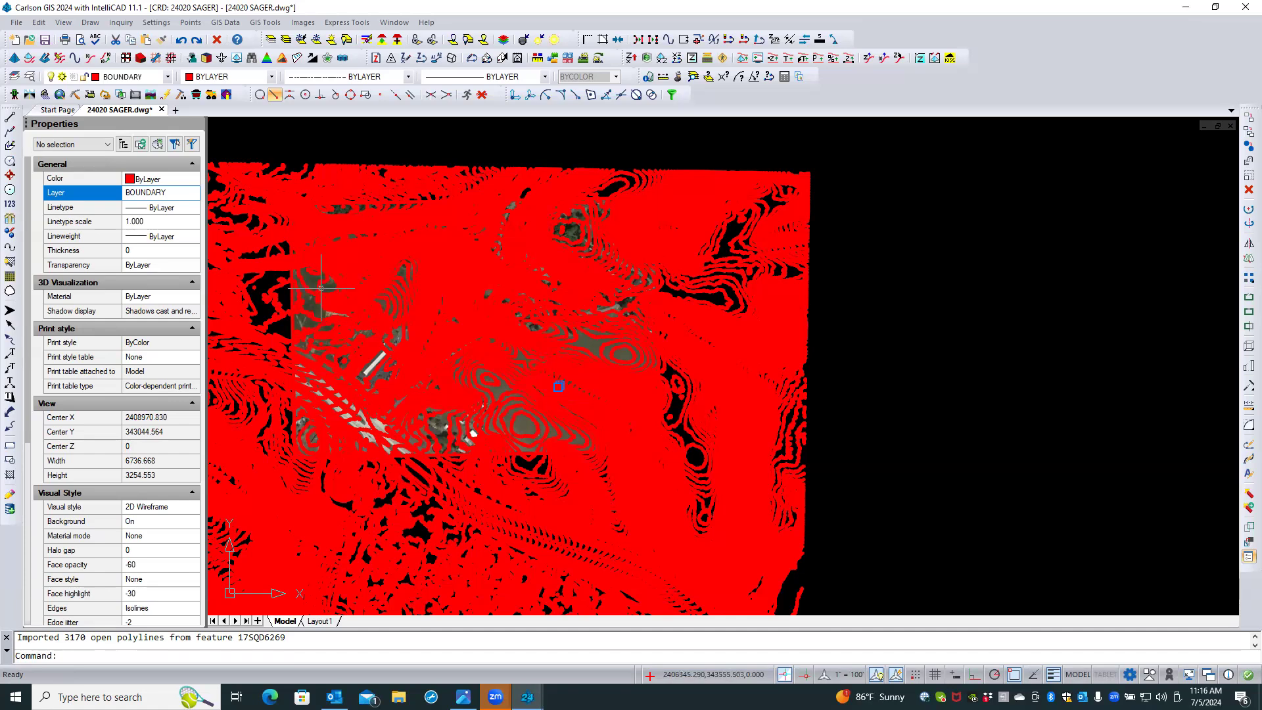
# Set the color of the index contour layer wvgis-cont-idx to gray 254 in the drawing's layer settings
pyautogui.click(29, 77)
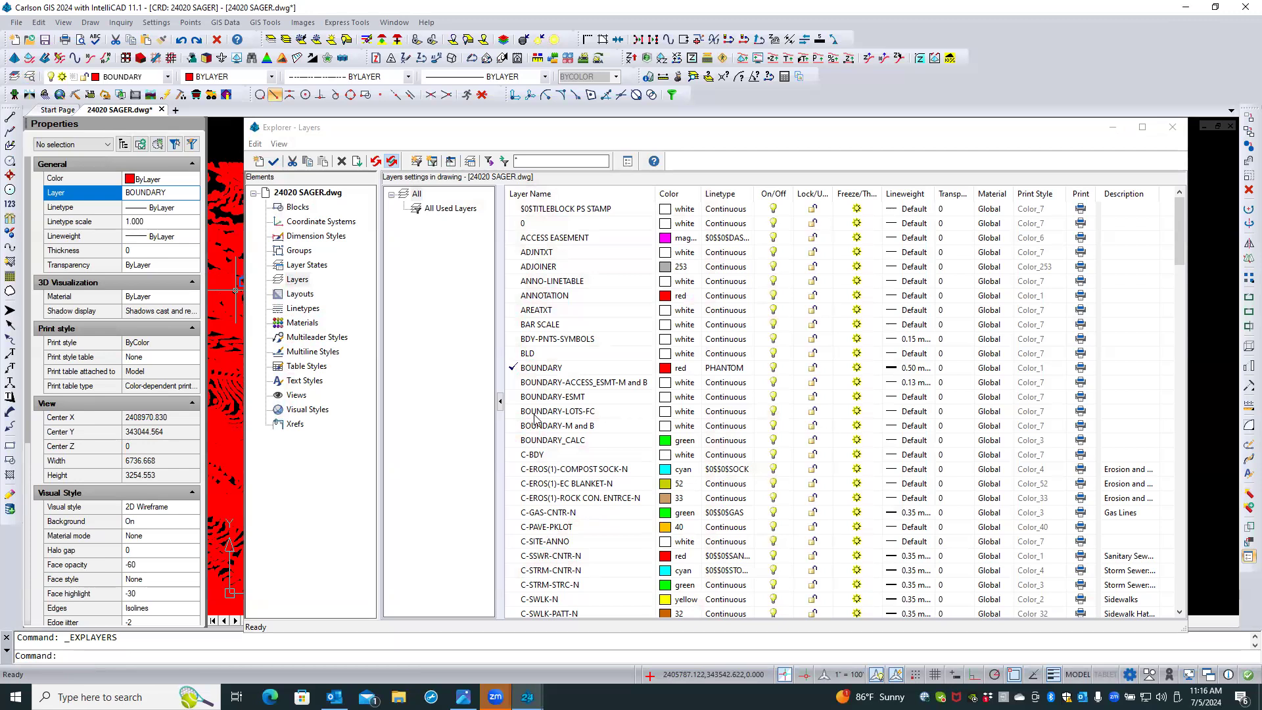
pyautogui.scroll(-6, 535, 418)
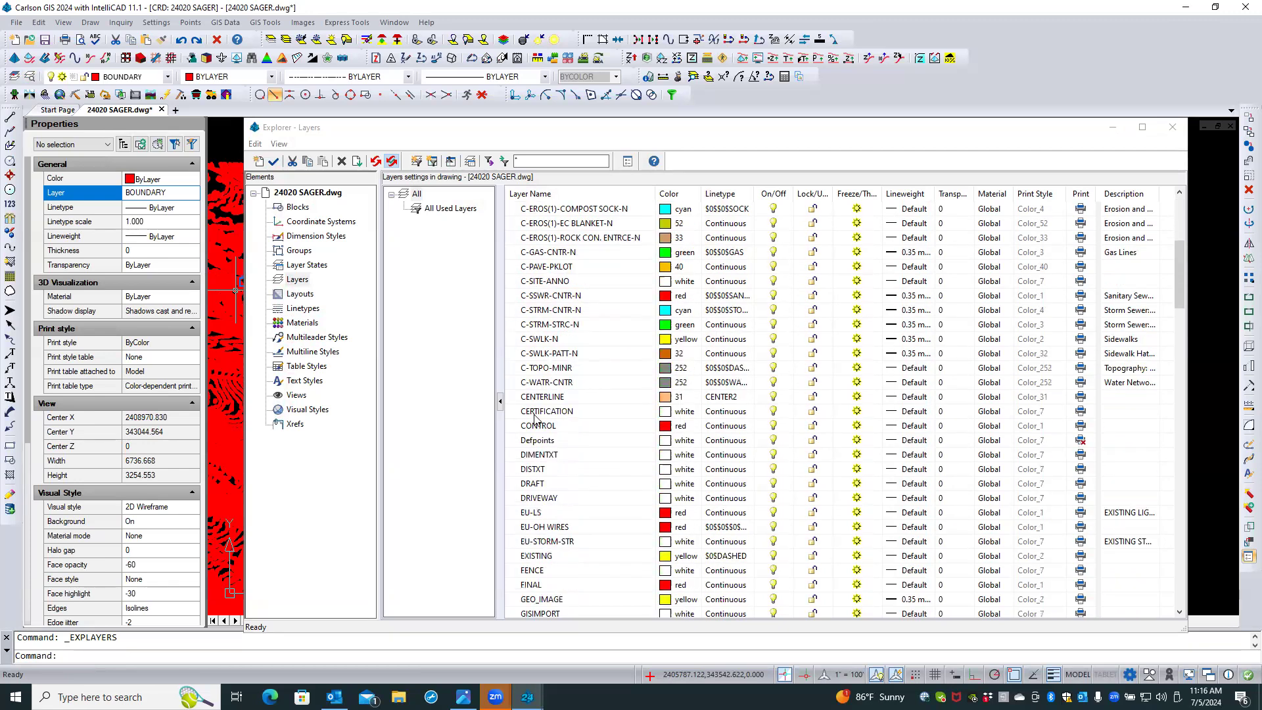
pyautogui.scroll(-3, 536, 417)
pyautogui.scroll(-12, 536, 418)
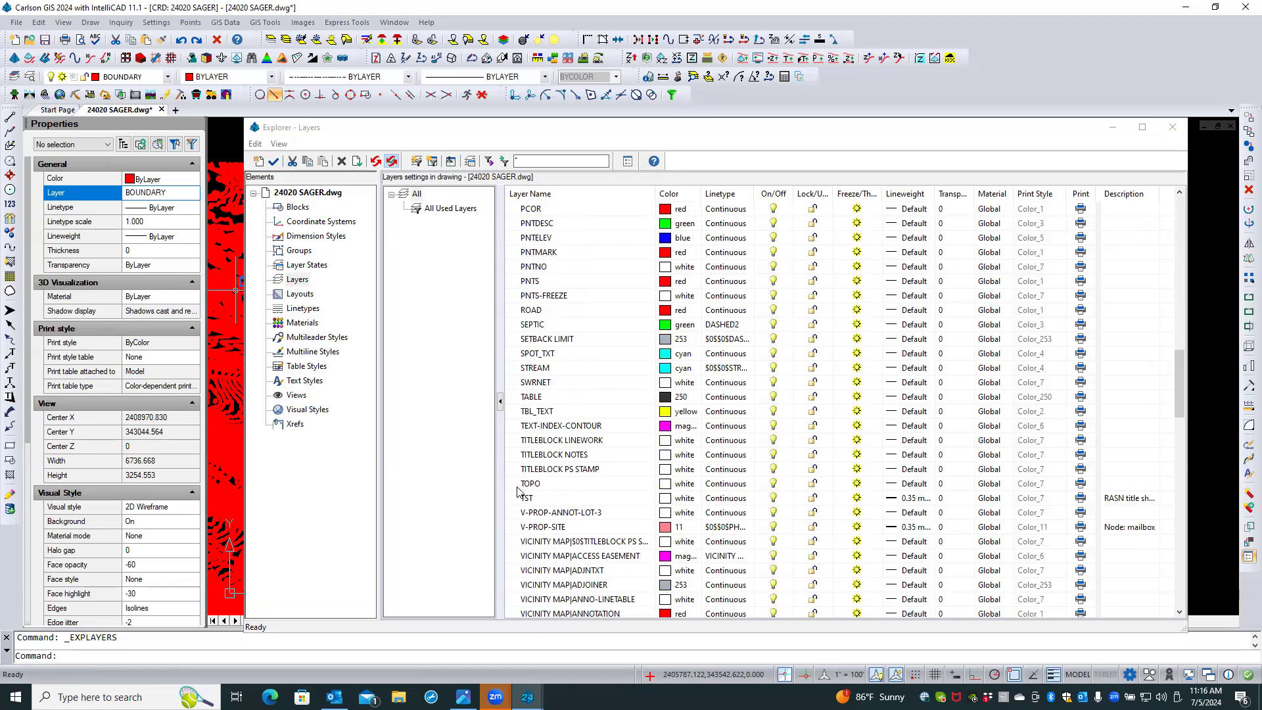
pyautogui.scroll(-10, 552, 486)
pyautogui.scroll(-12, 551, 486)
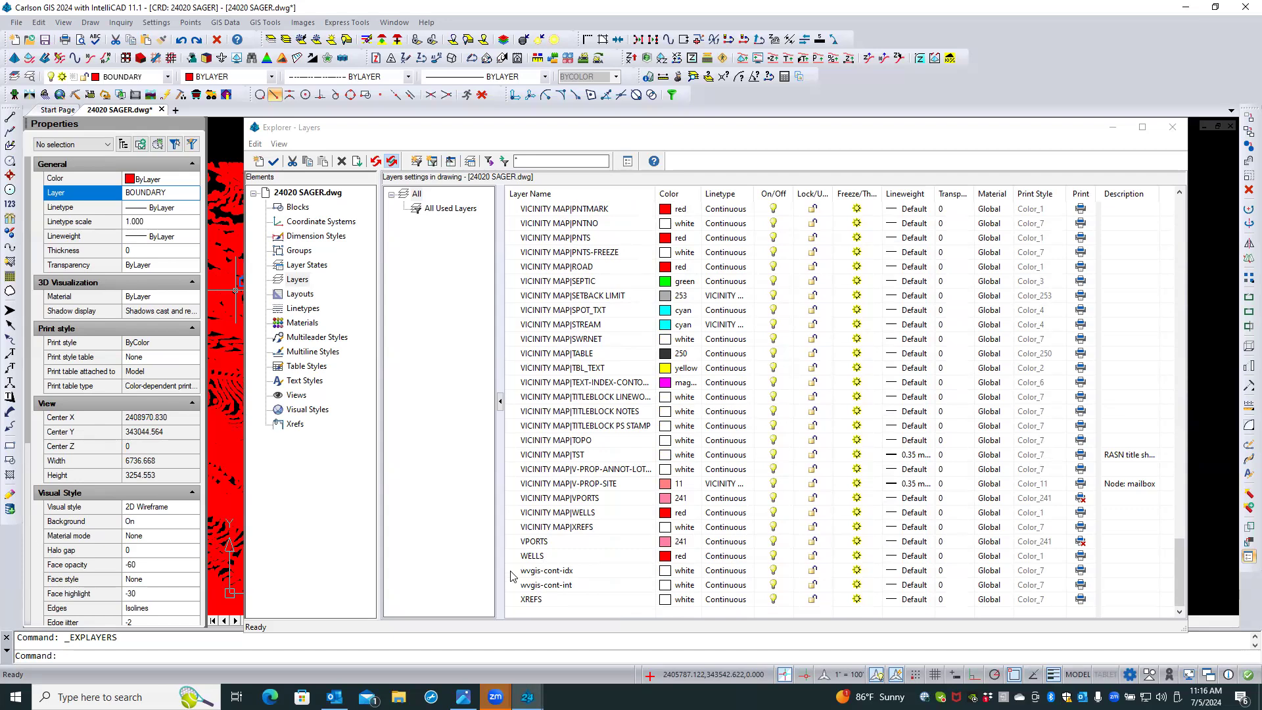
pyautogui.click(663, 571)
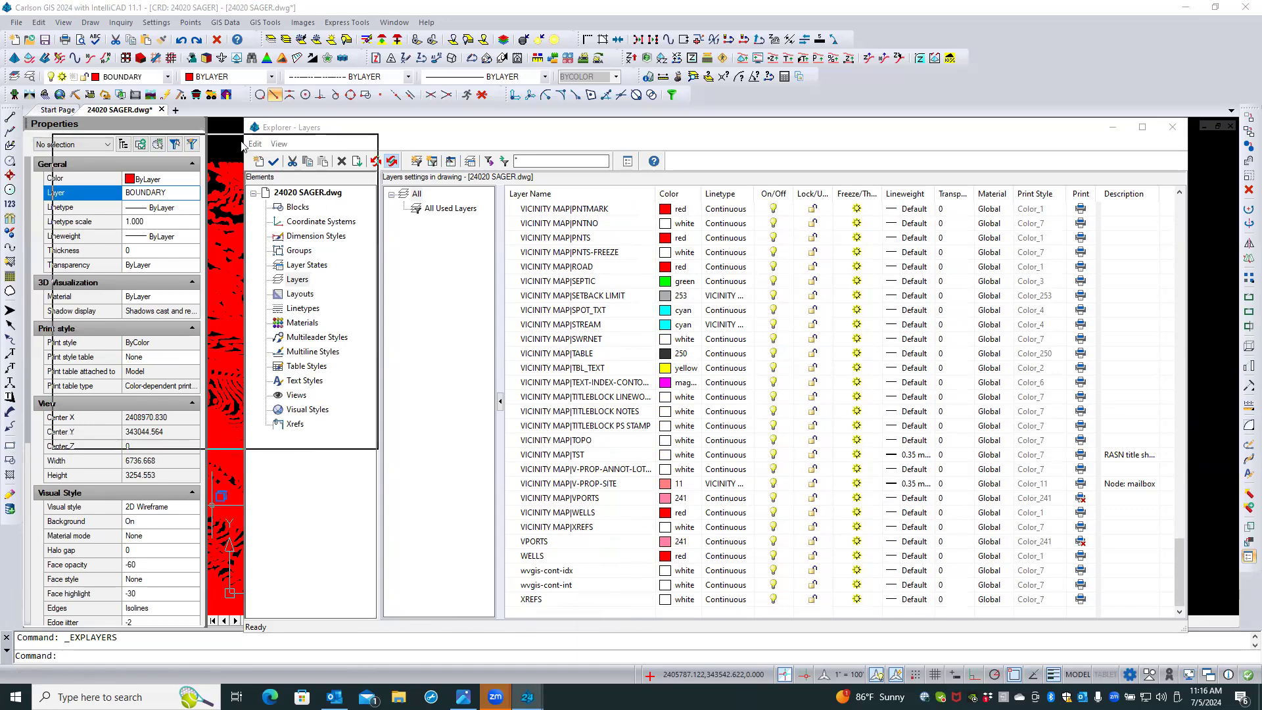
pyautogui.click(665, 226)
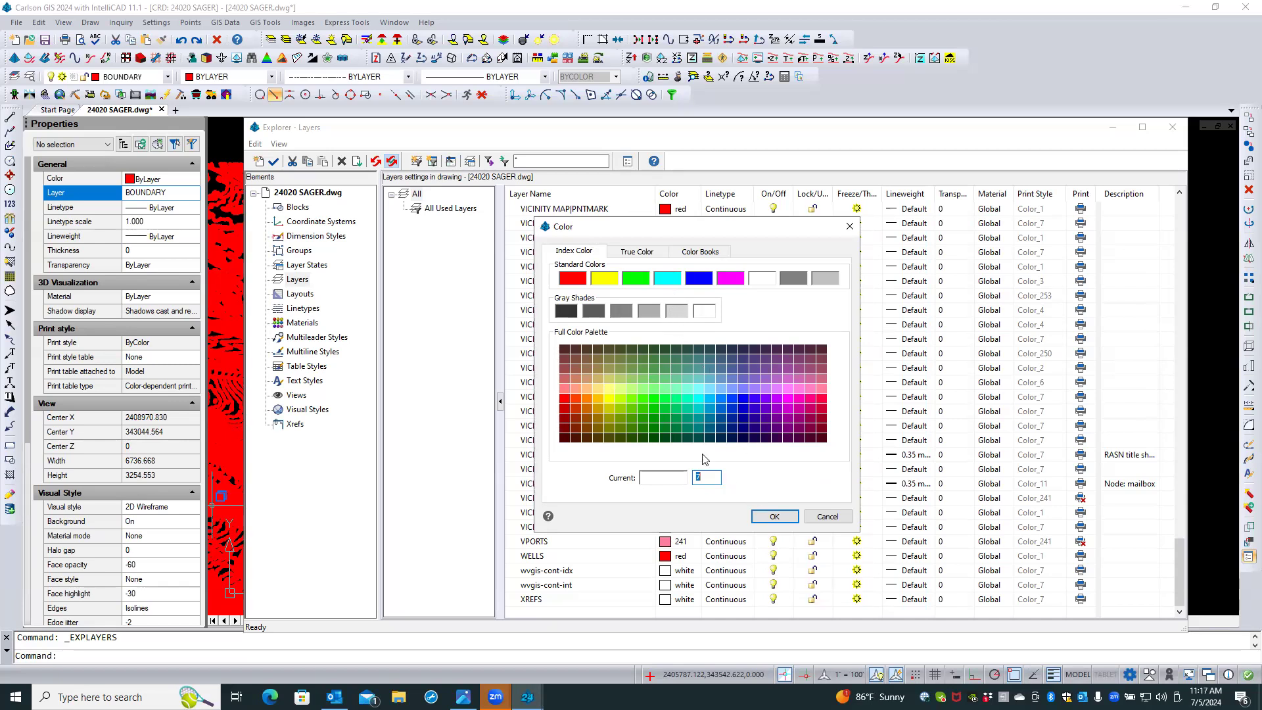
pyautogui.click(677, 312)
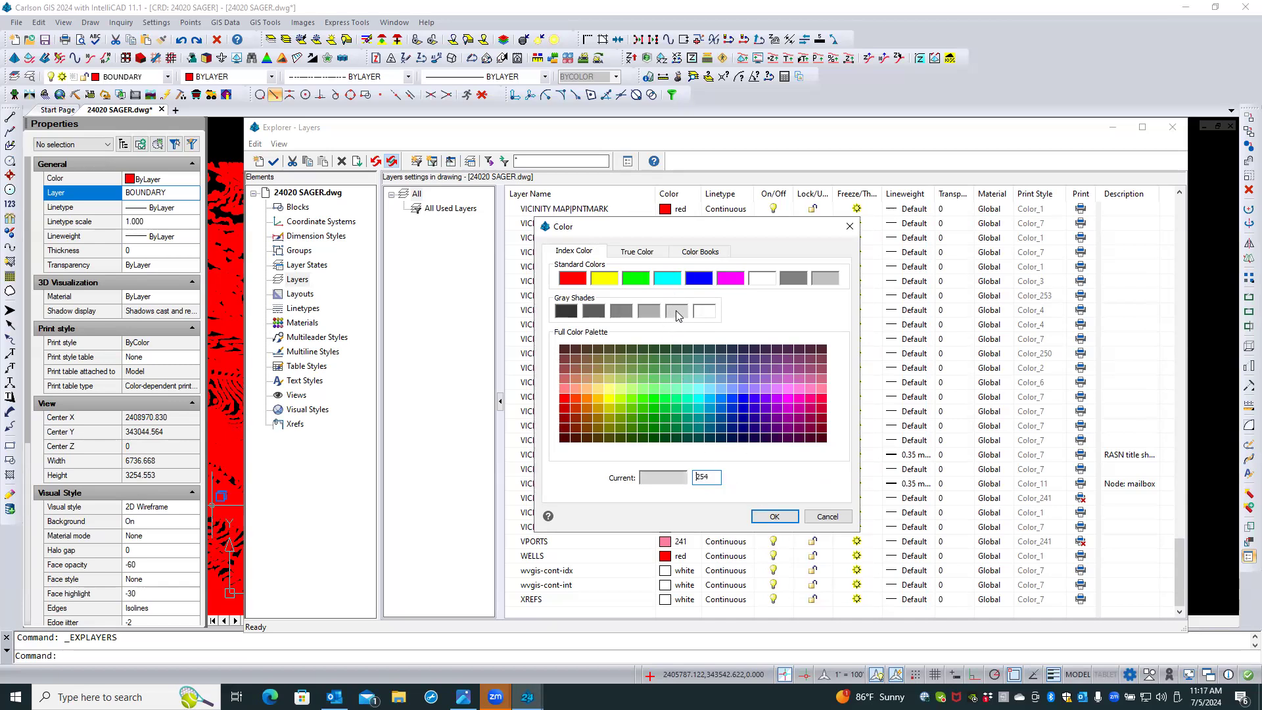
pyautogui.click(774, 516)
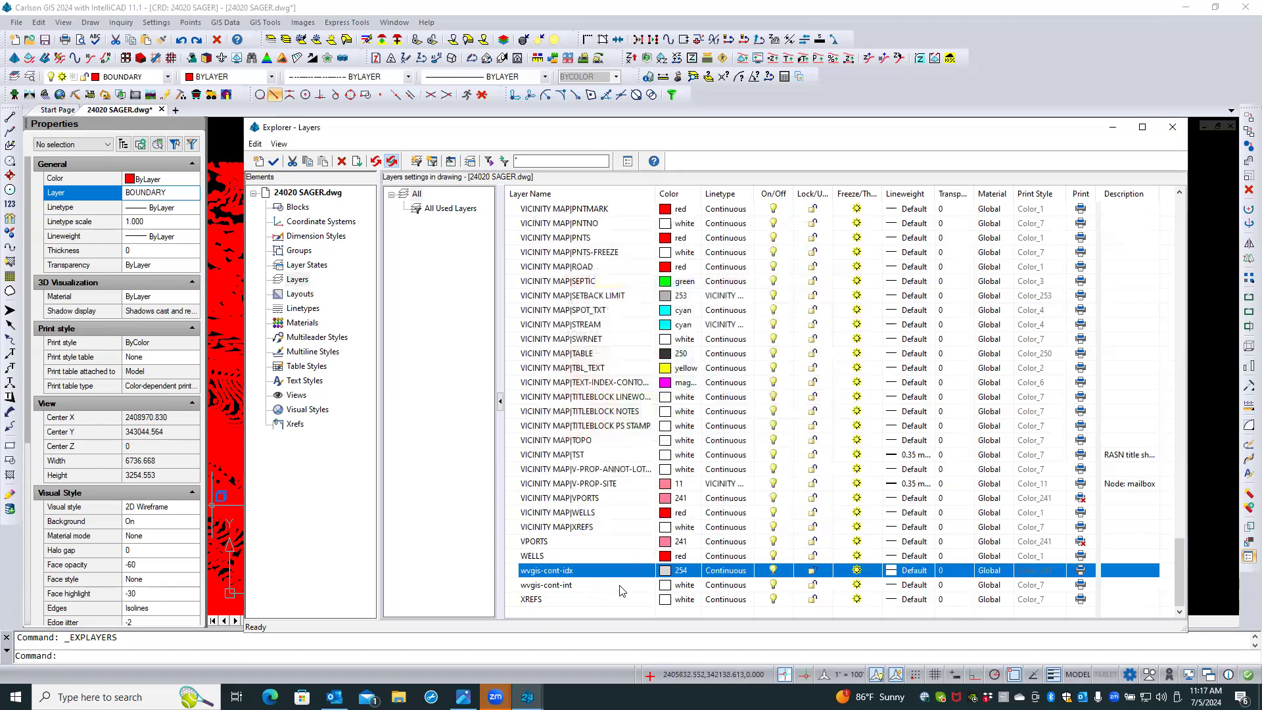
# Set the color of the intermediate contour layer wvgis-cont-int to gray 253
pyautogui.click(664, 584)
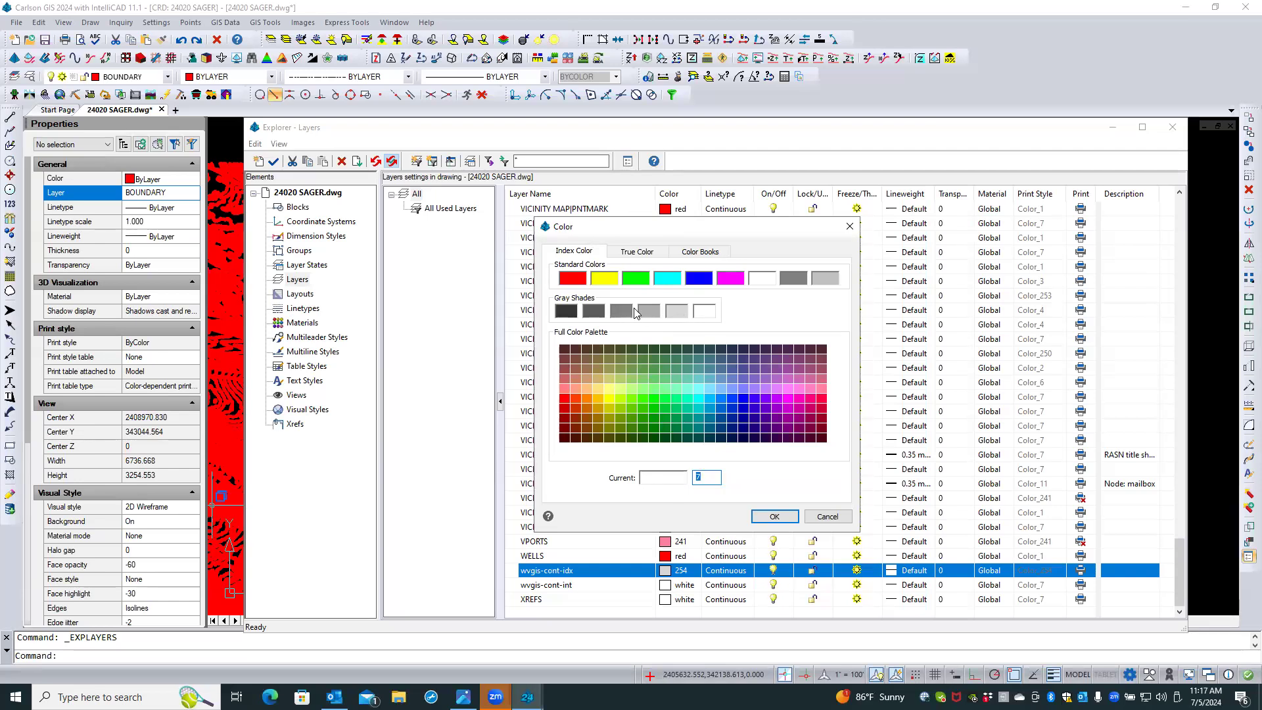
pyautogui.click(644, 313)
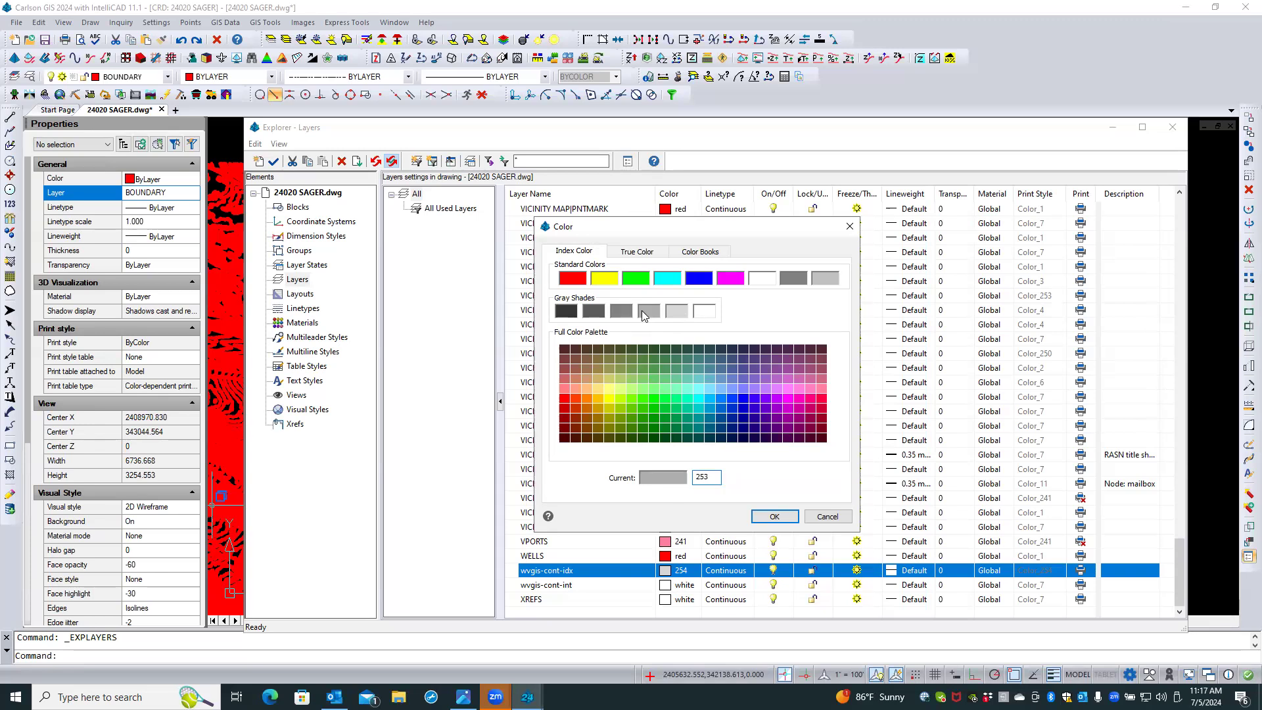
pyautogui.click(773, 516)
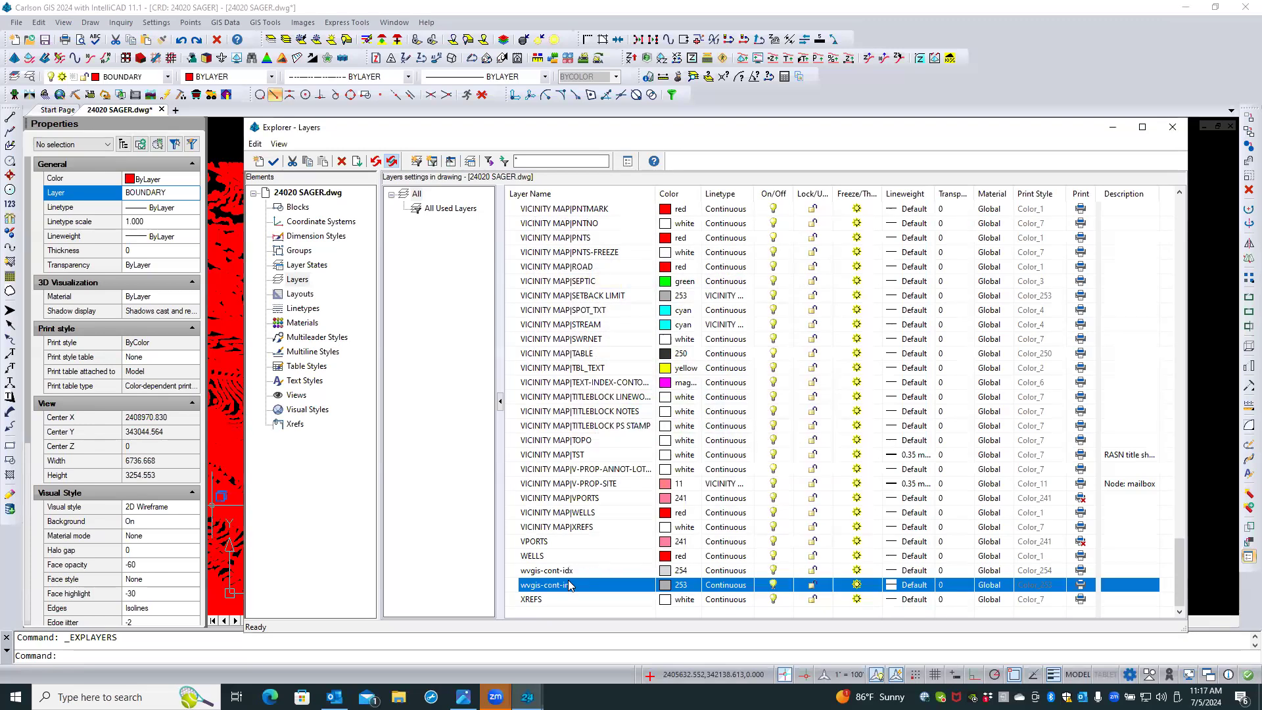
# Set the lineweight of the wvgis-cont-idx layer to 0.20 mm
pyautogui.click(891, 582)
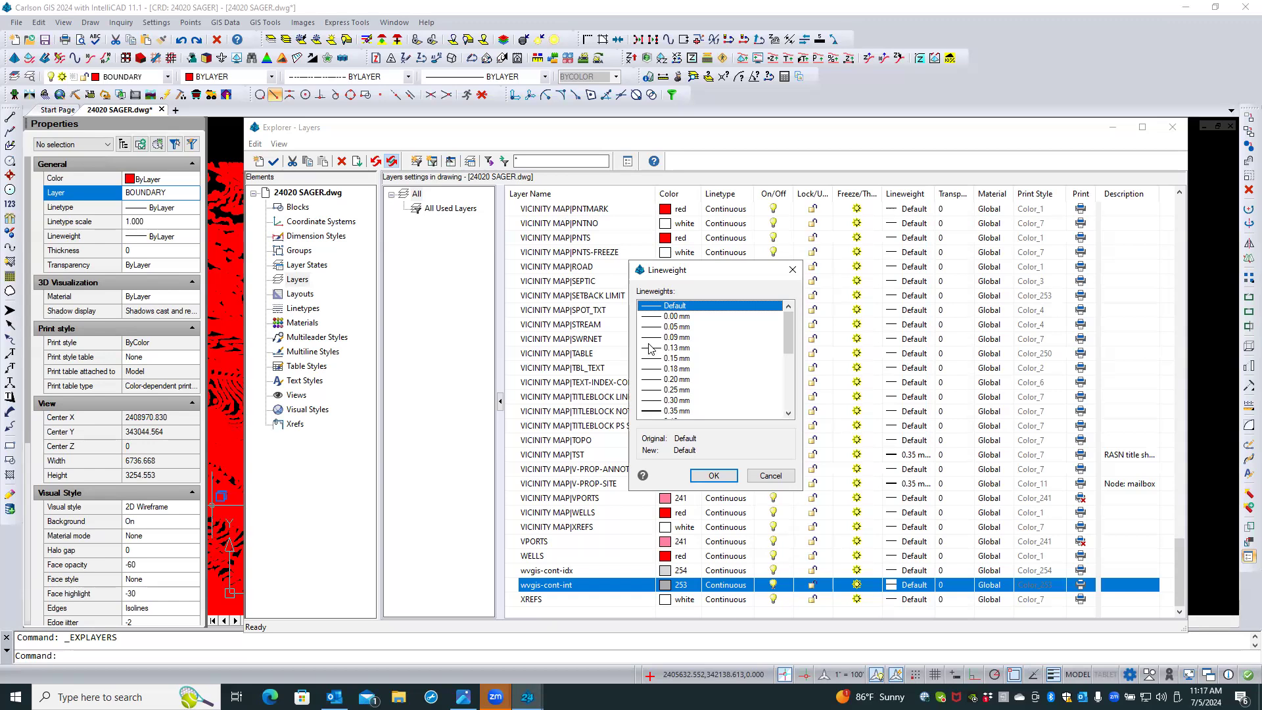
pyautogui.click(764, 476)
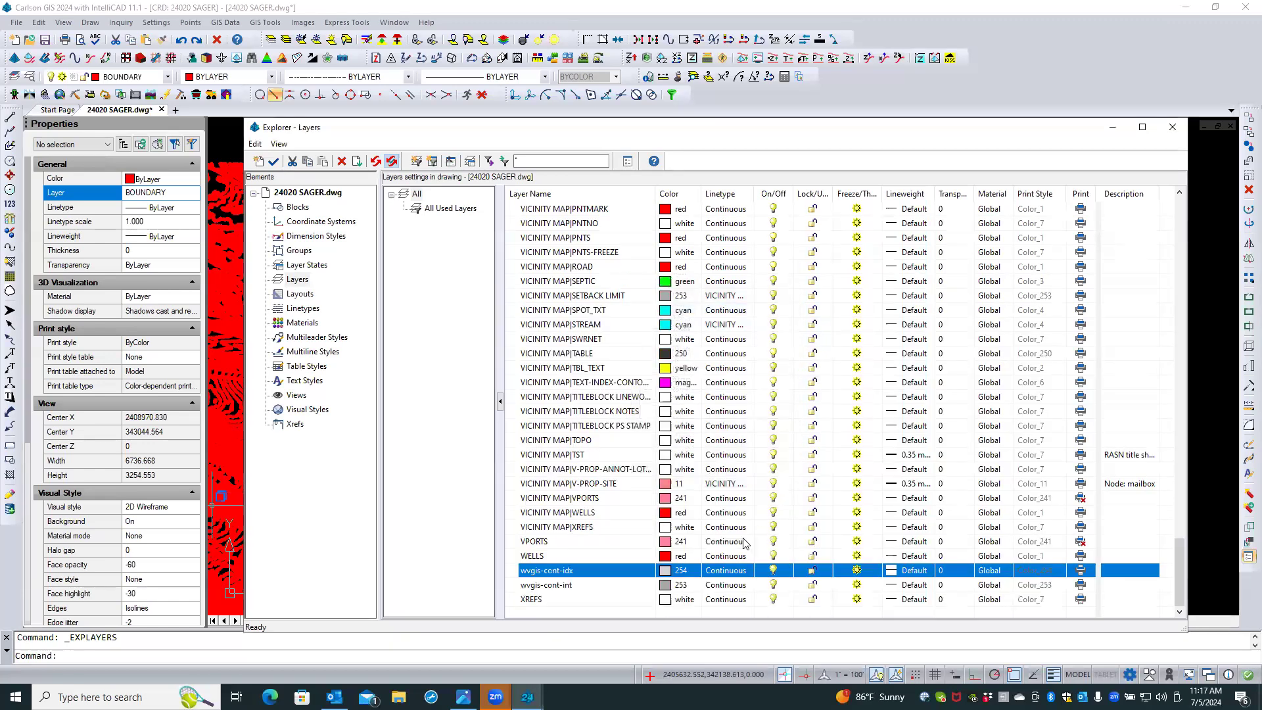
pyautogui.click(892, 571)
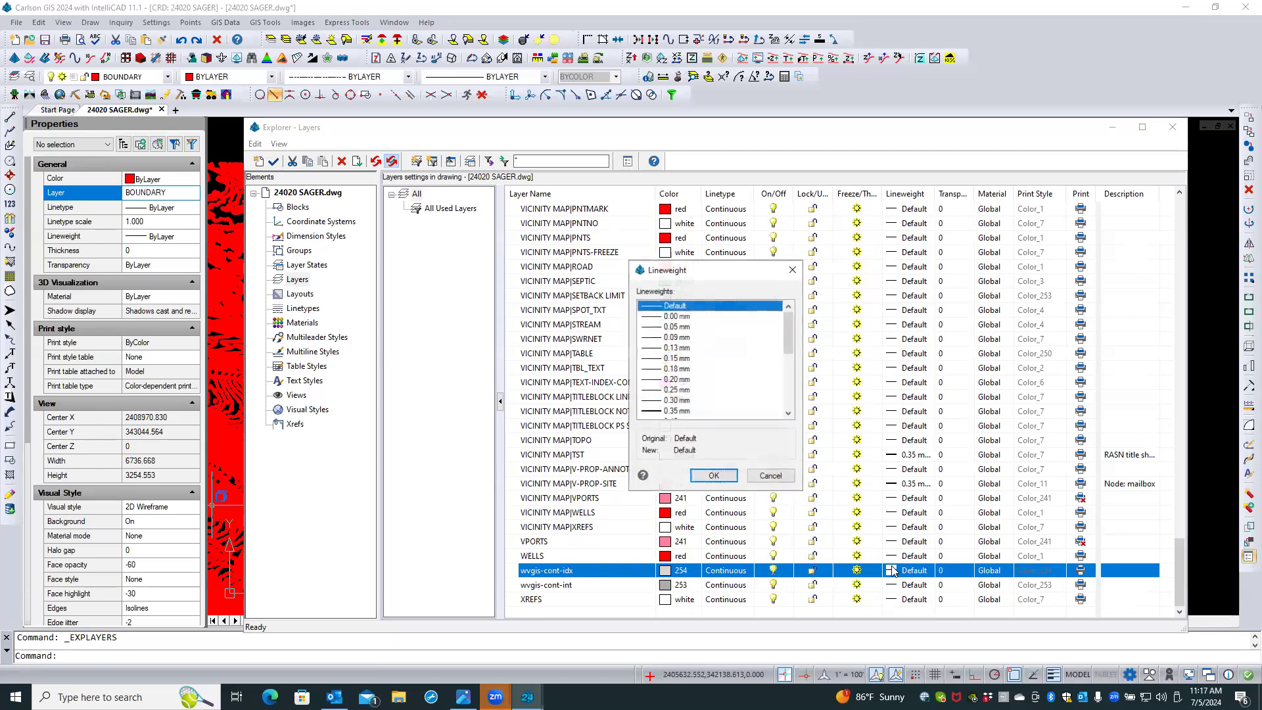
pyautogui.click(670, 379)
pyautogui.click(714, 475)
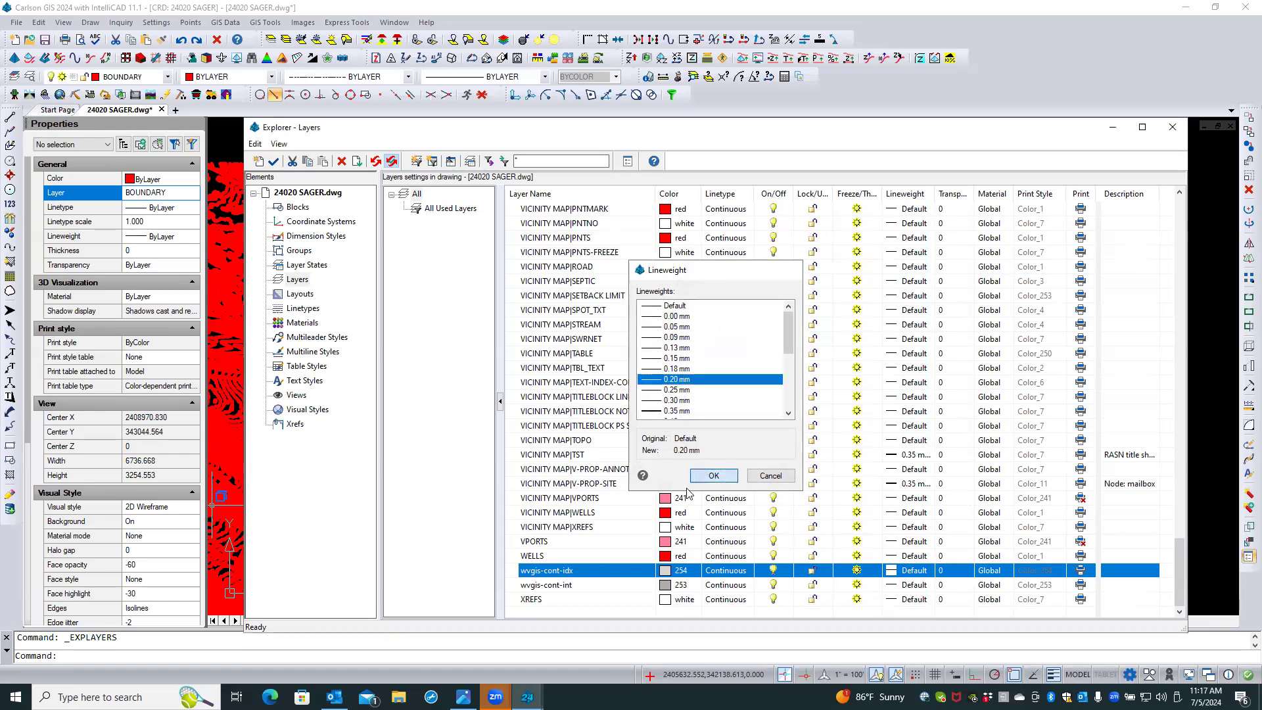
# Set the lineweight of the wvgis-cont-int layer to 0.09 mm
pyautogui.click(580, 587)
pyautogui.click(890, 585)
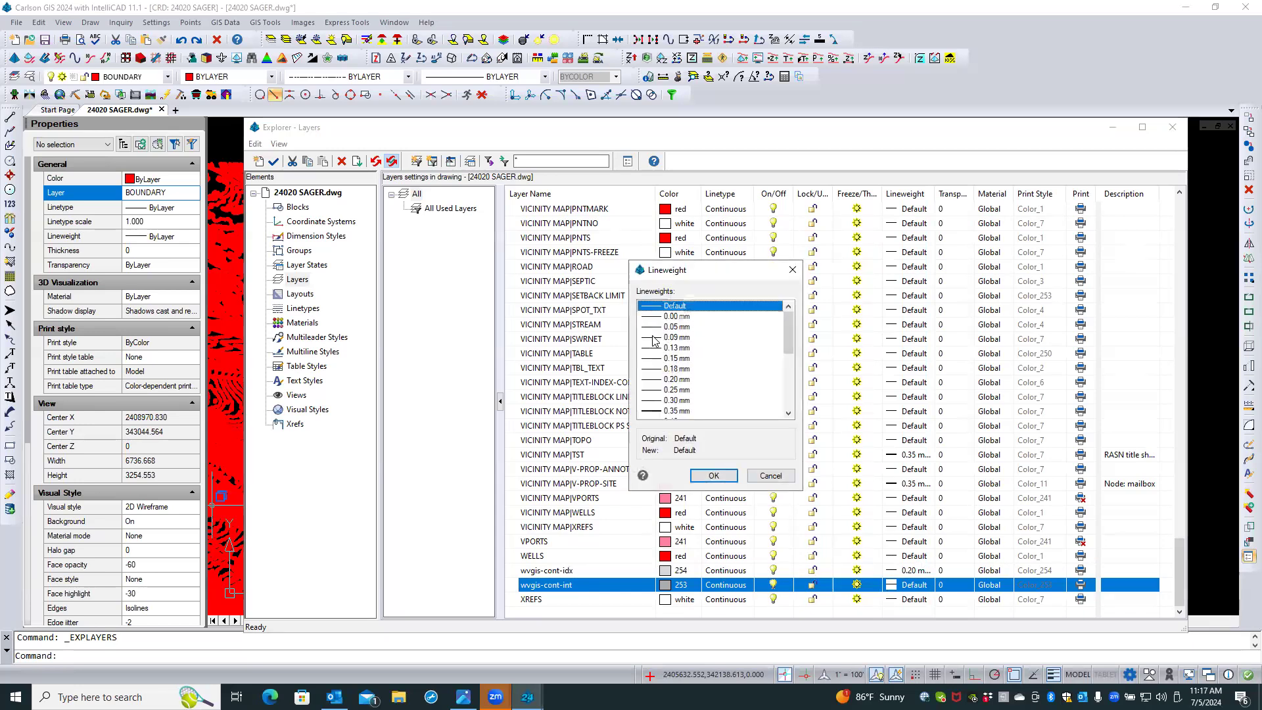
pyautogui.click(655, 338)
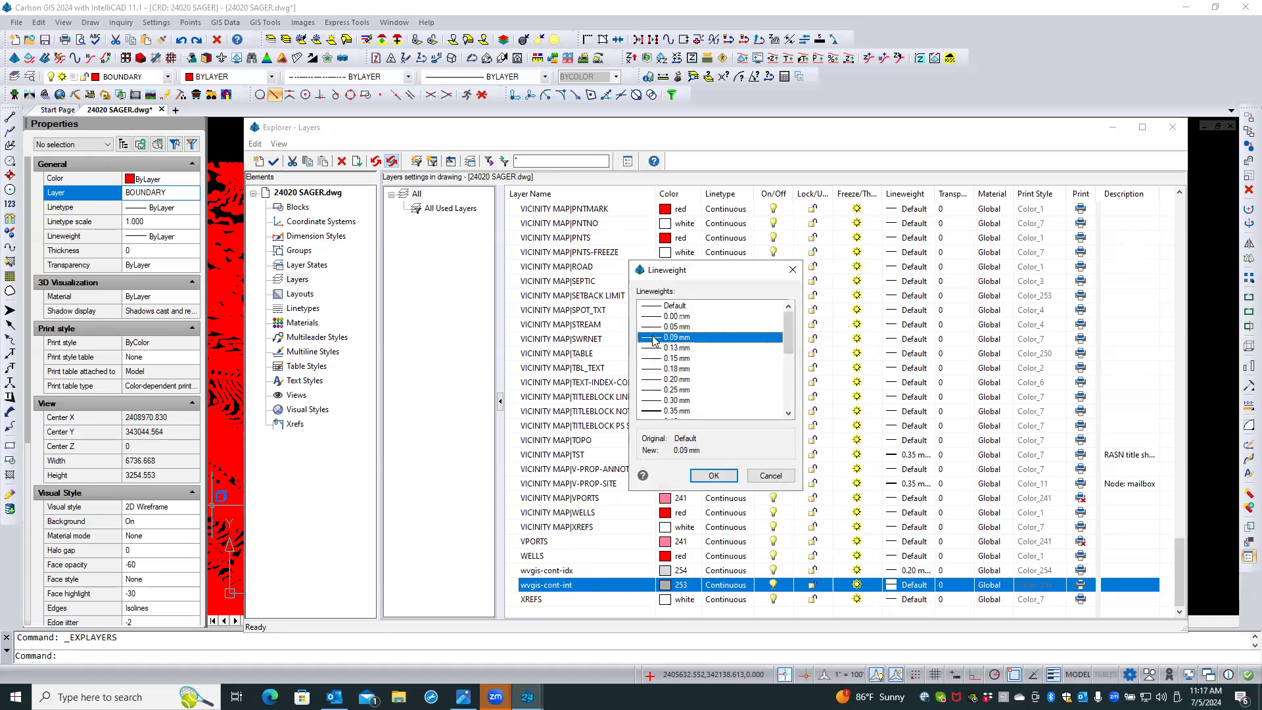
pyautogui.click(714, 475)
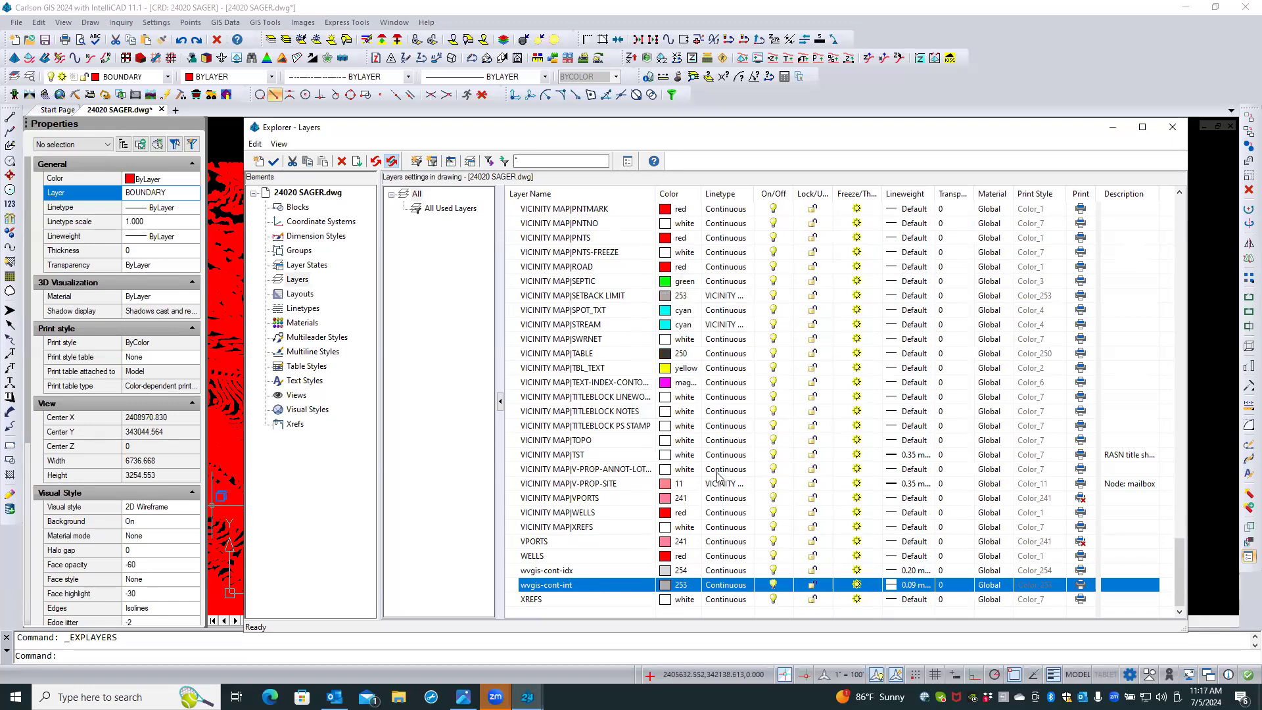
# Assign the CONTOUR linetype to the index contour layer wvgis-cont-idx
pyautogui.click(713, 571)
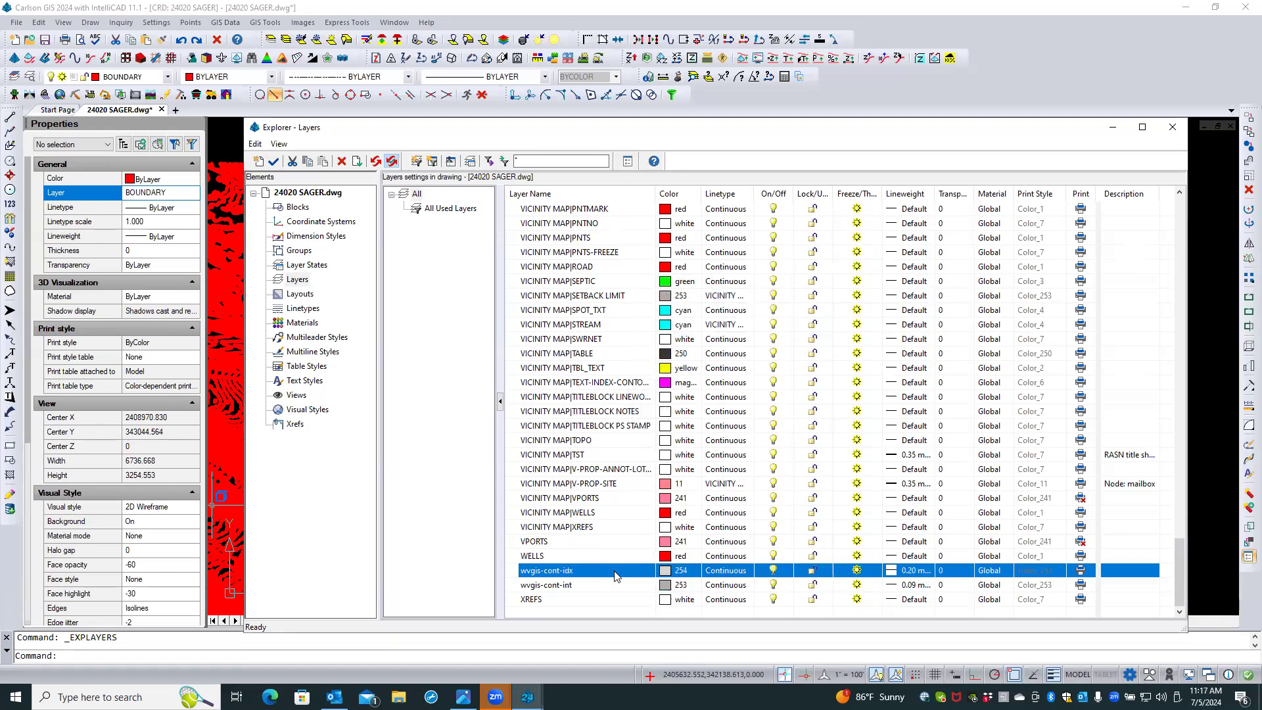
pyautogui.click(726, 570)
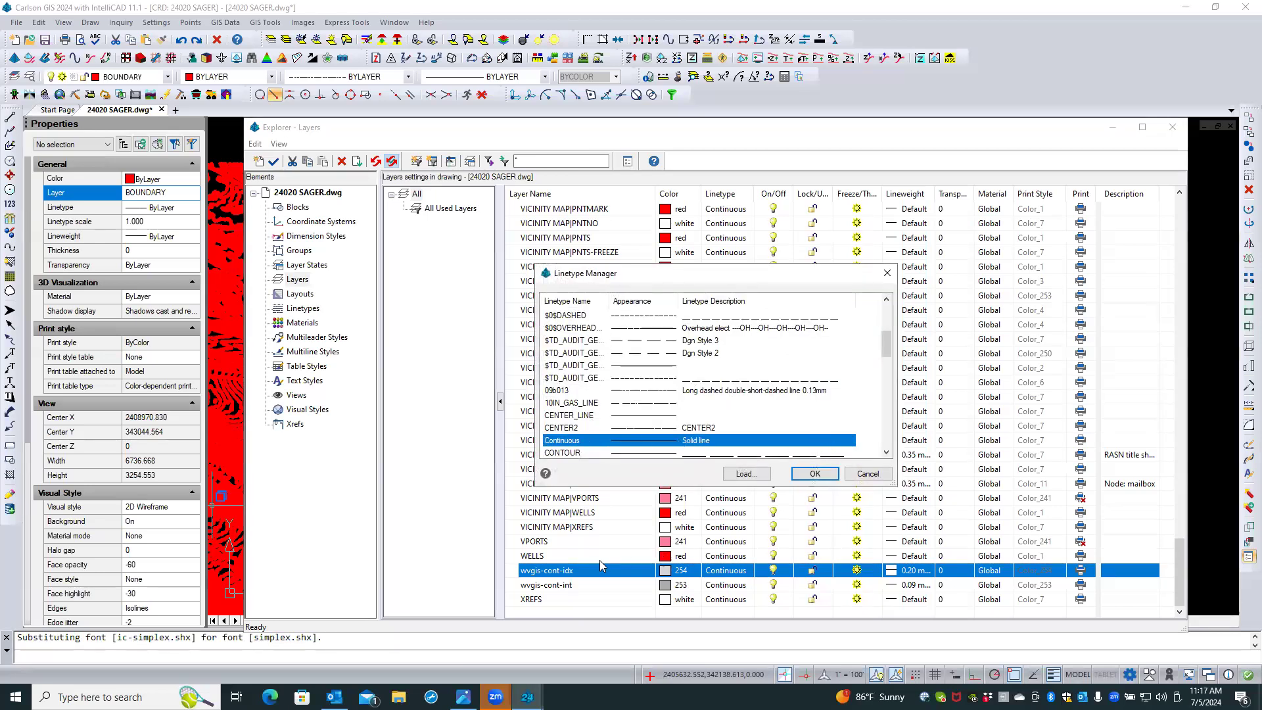
pyautogui.click(887, 453)
pyautogui.click(886, 453)
pyautogui.click(886, 453)
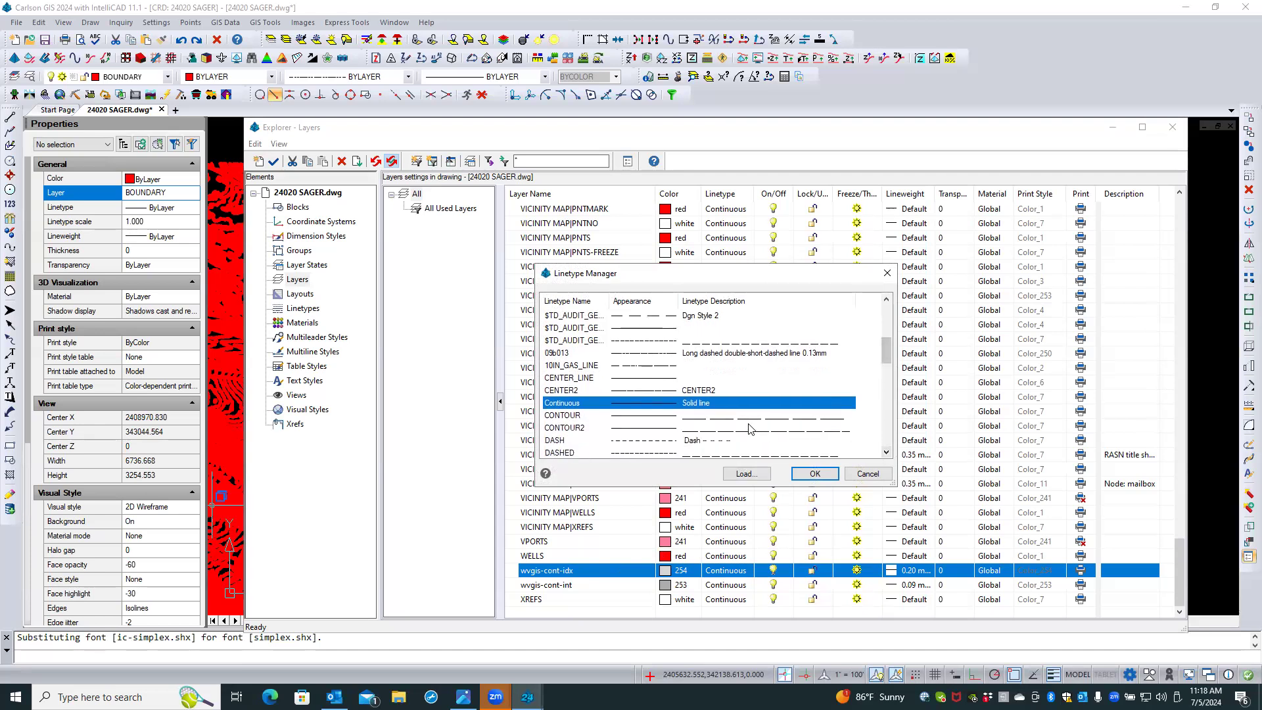
pyautogui.click(570, 415)
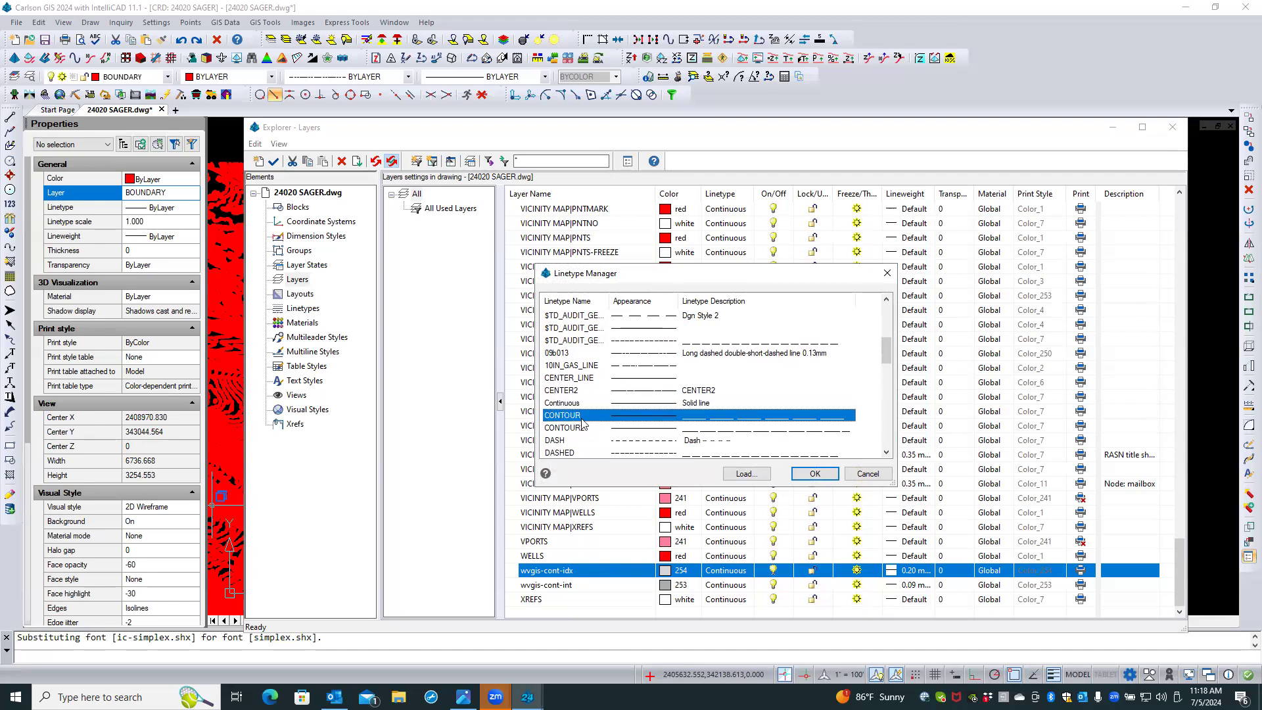
pyautogui.click(815, 472)
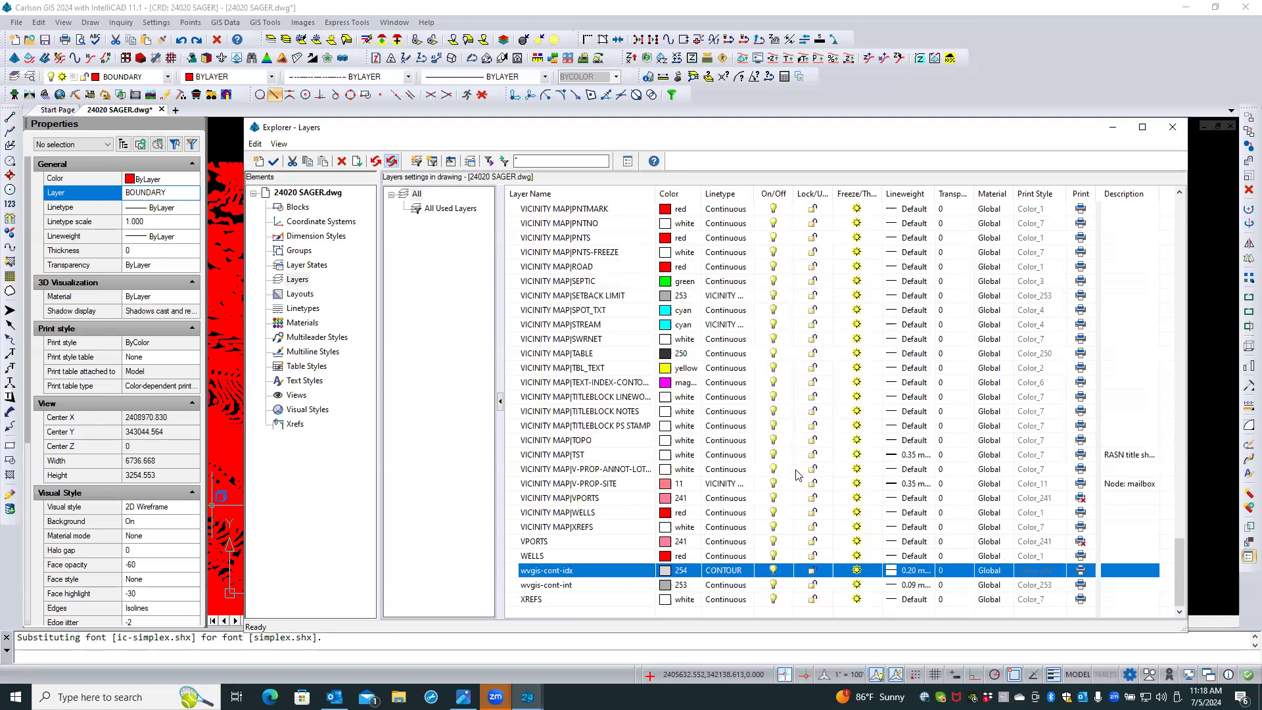
# Assign the CONTOUR2 linetype to the intermediate contour layer wvgis-cont-int and close the layer settings
pyautogui.click(733, 586)
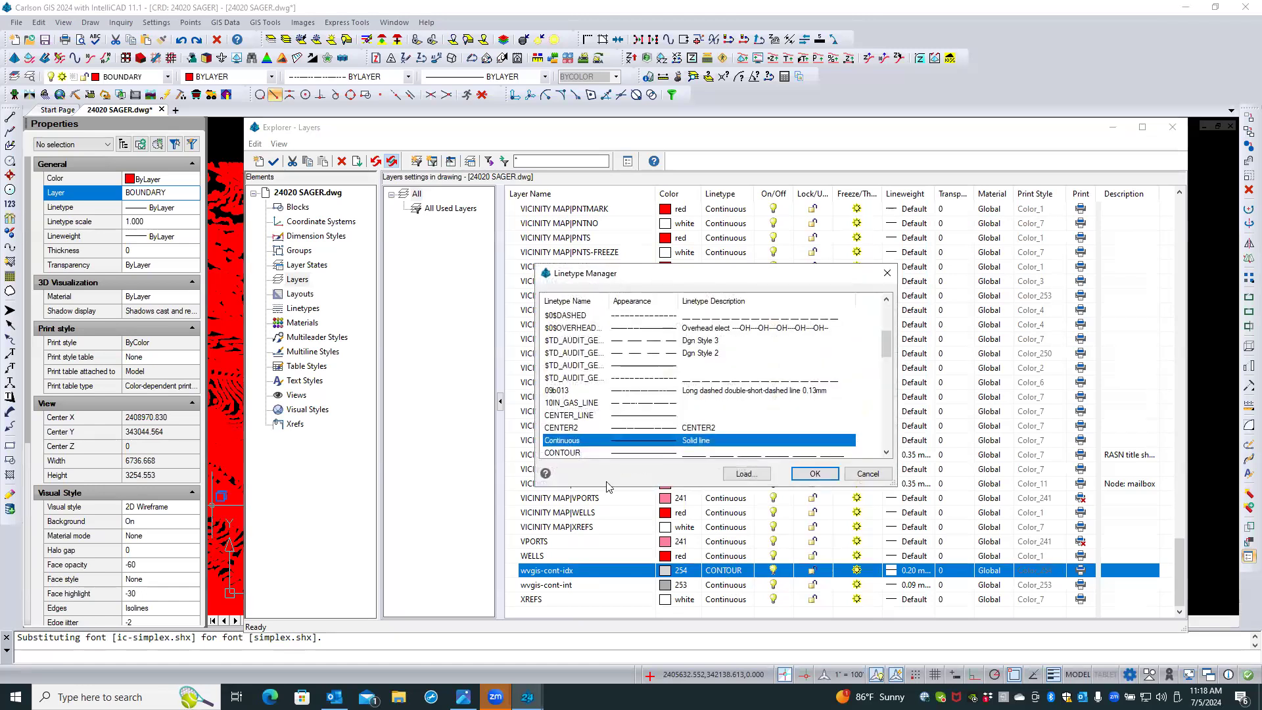
pyautogui.scroll(-2, 670, 429)
pyautogui.click(576, 392)
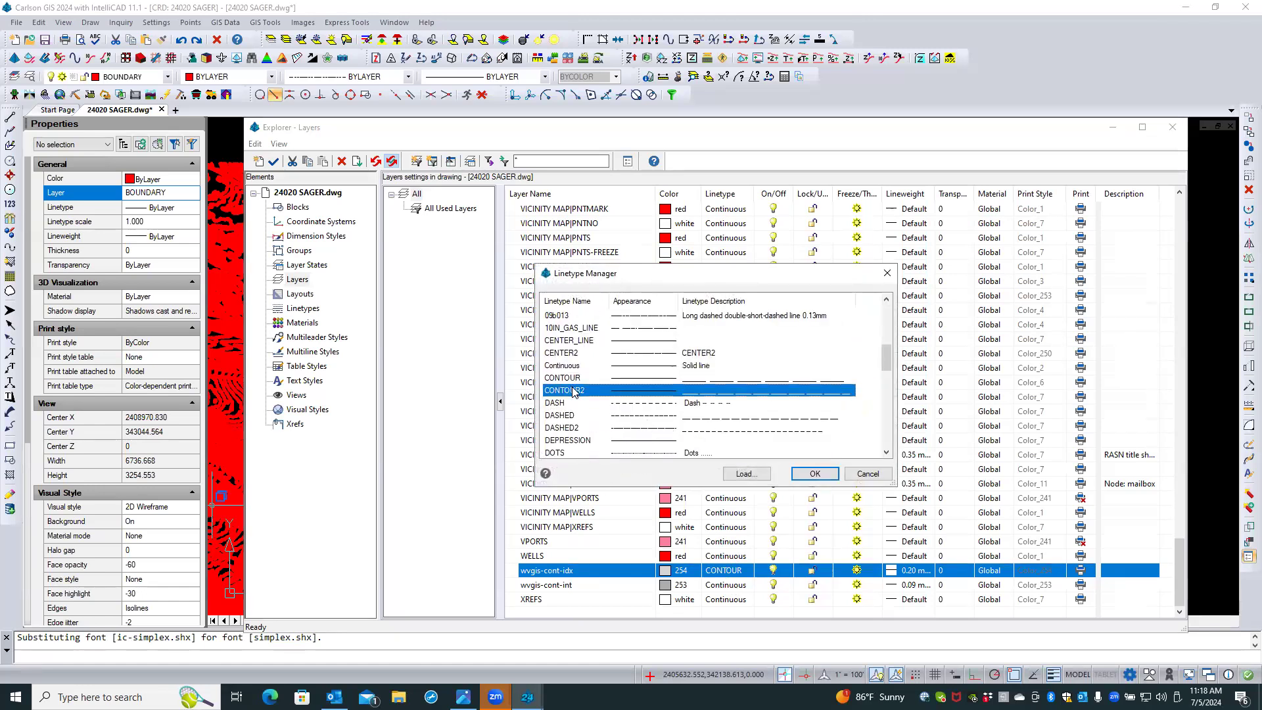
pyautogui.click(814, 474)
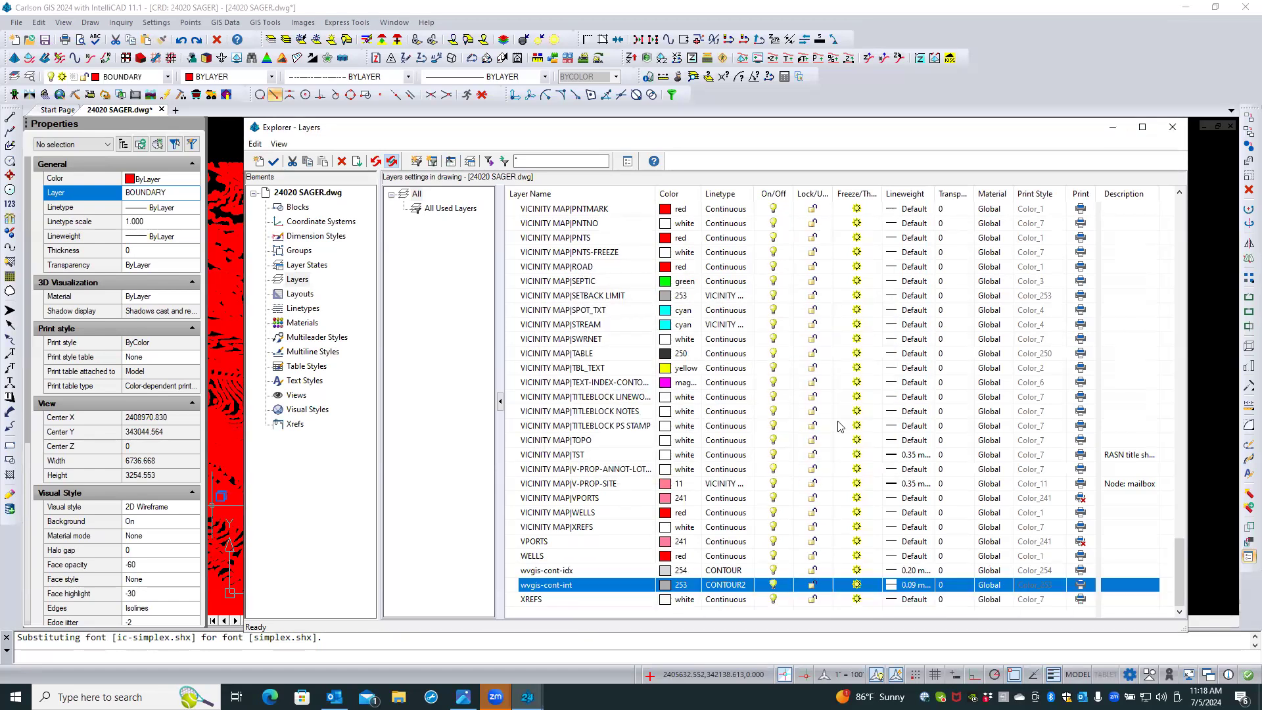
pyautogui.click(1173, 127)
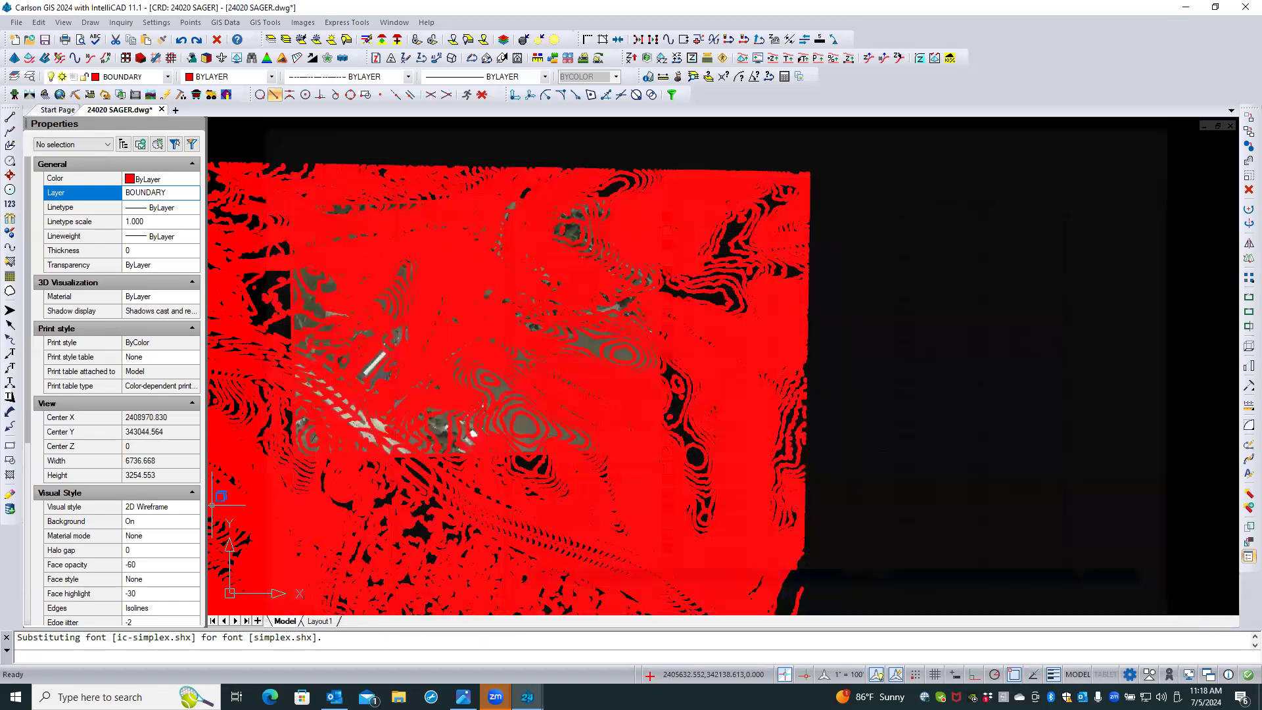
# Inspect the layer and elevation properties of two of the imported red contour polylines
pyautogui.click(745, 176)
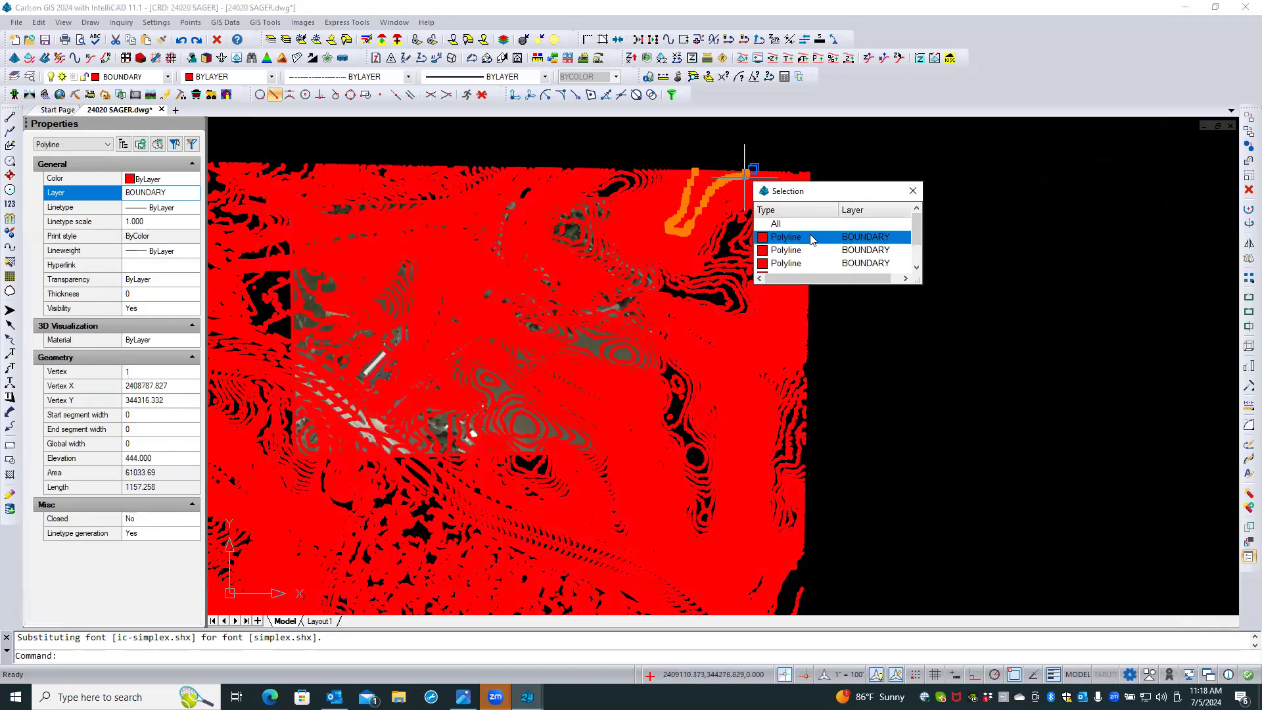
pyautogui.click(815, 238)
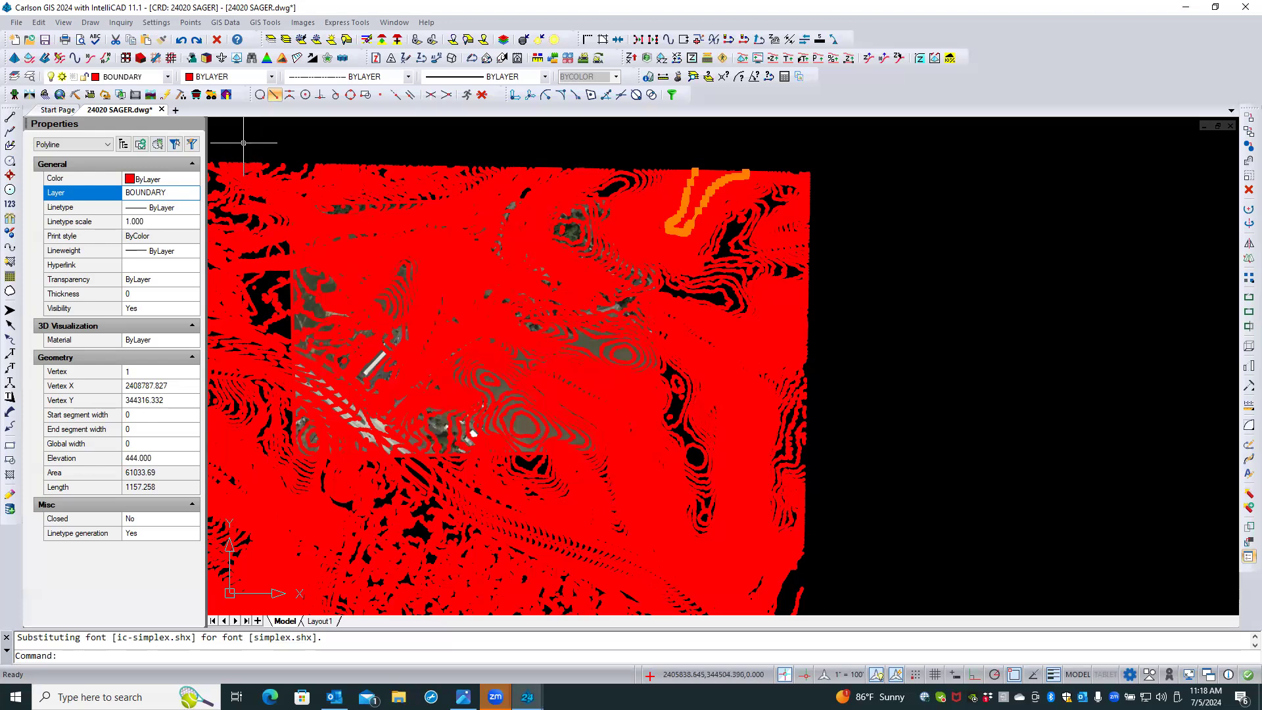
pyautogui.press('Escape')
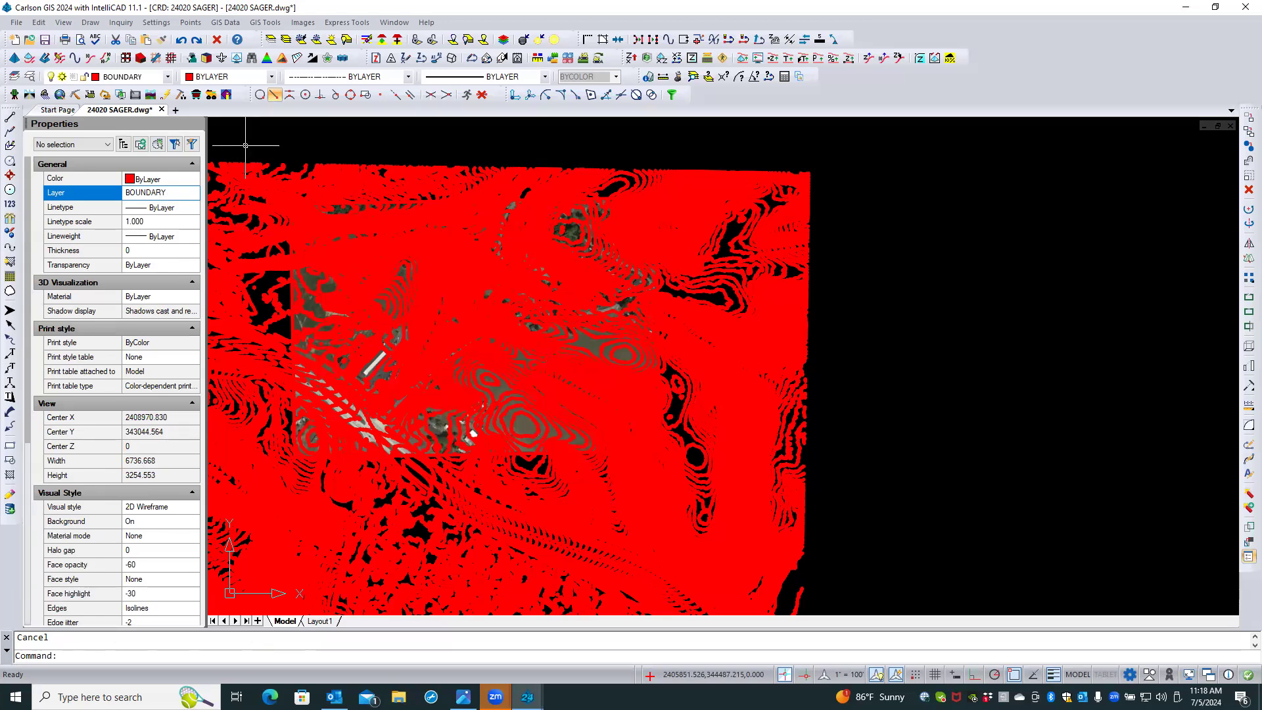
pyautogui.click(257, 277)
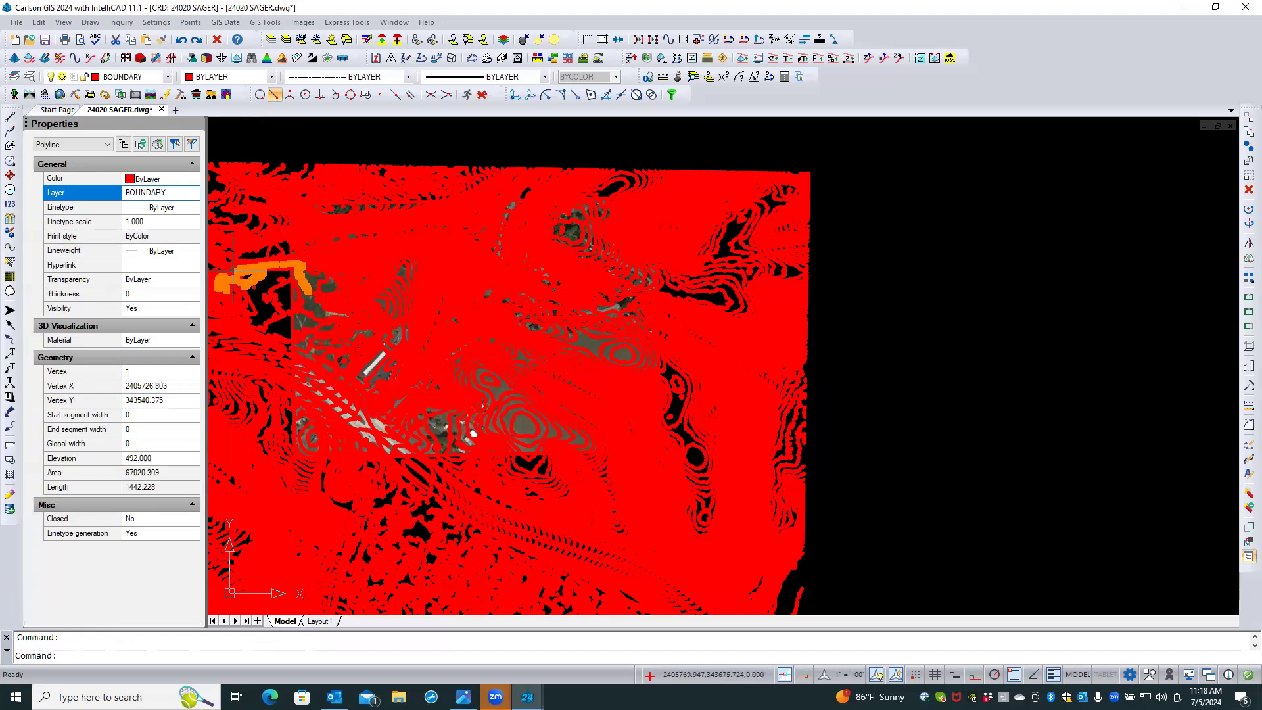
pyautogui.click(253, 139)
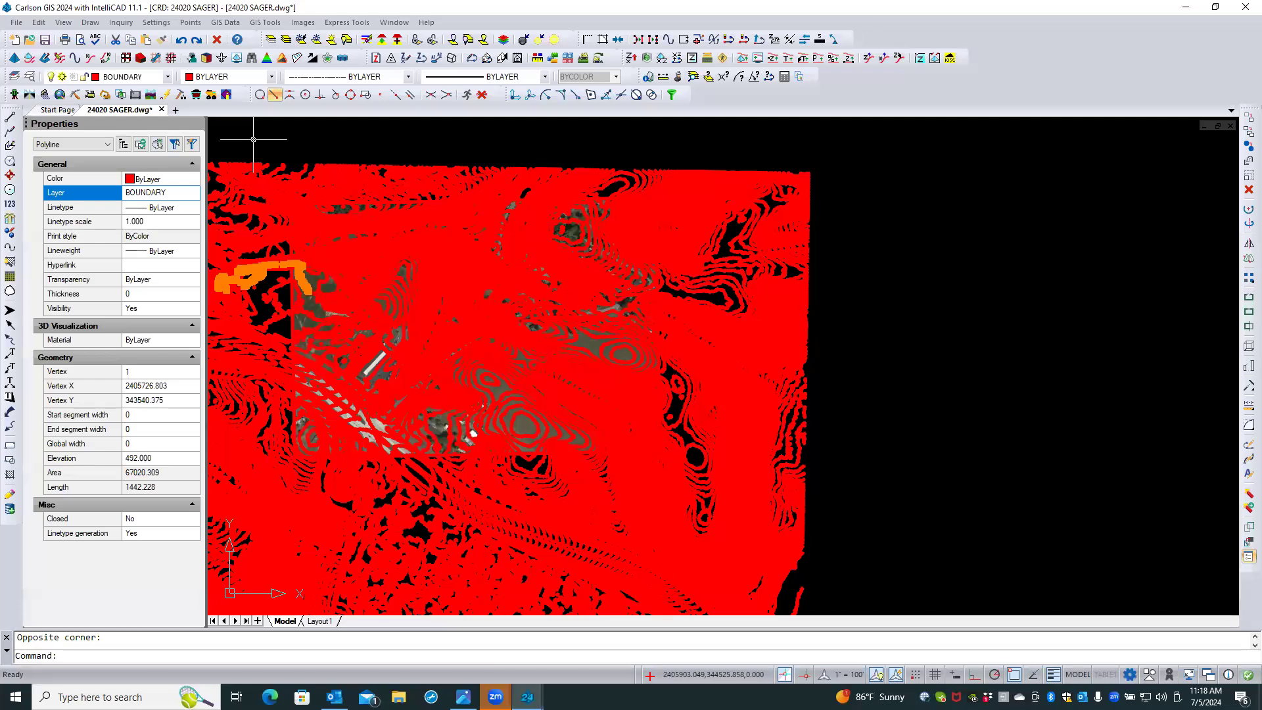
pyautogui.press('Escape')
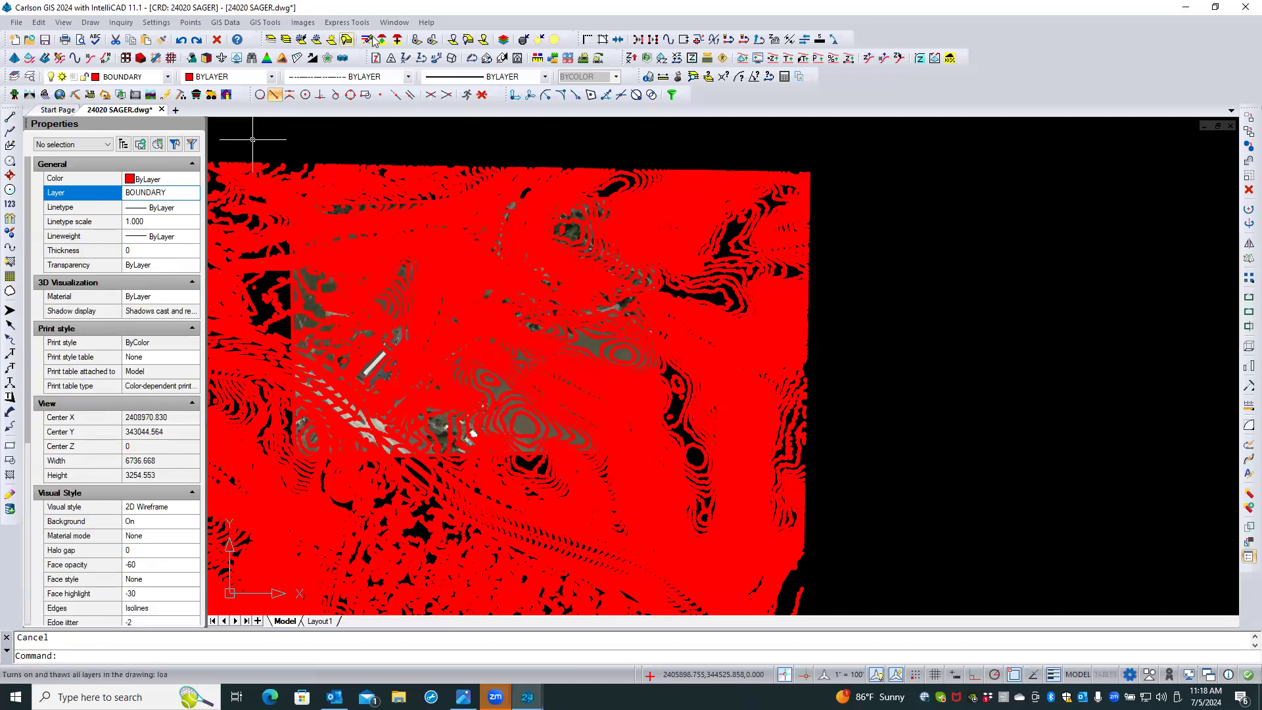
# Erase all entities on the red contours' layer with the ldel command, choosing the layer by picking a contour in the drawing
pyautogui.write('ldel')
pyautogui.press('Return')
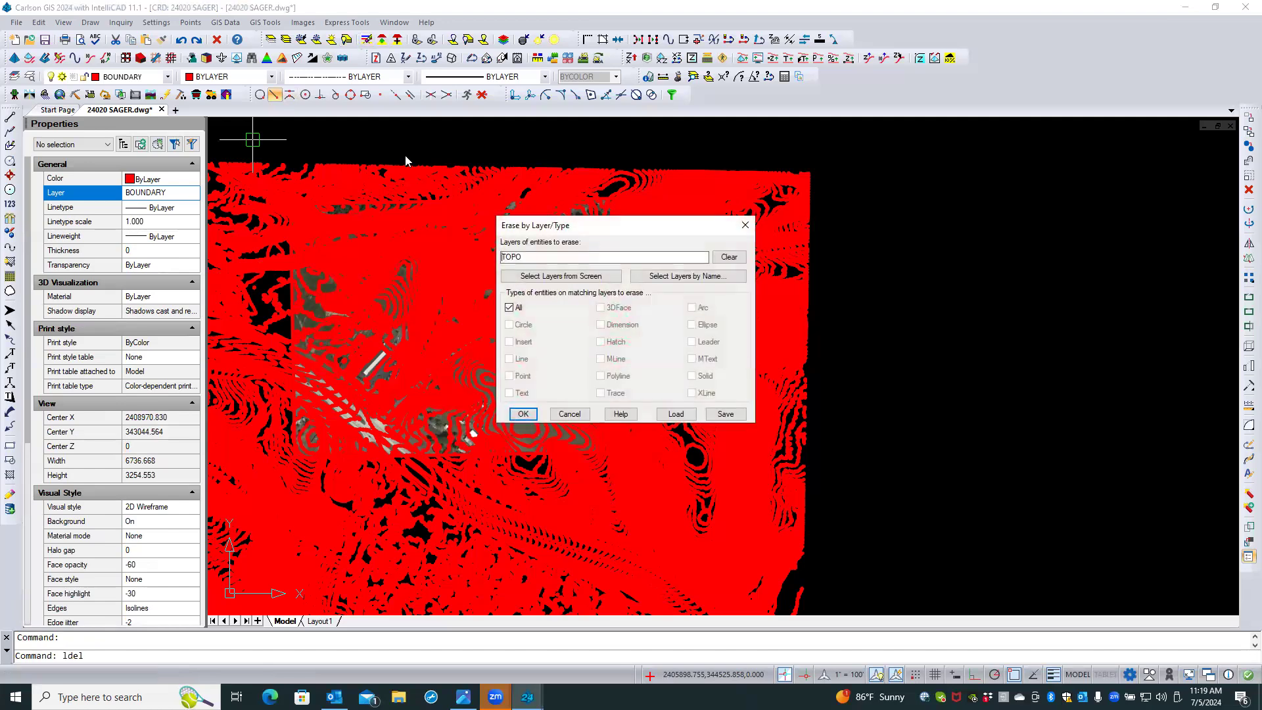
pyautogui.click(729, 257)
pyautogui.click(591, 276)
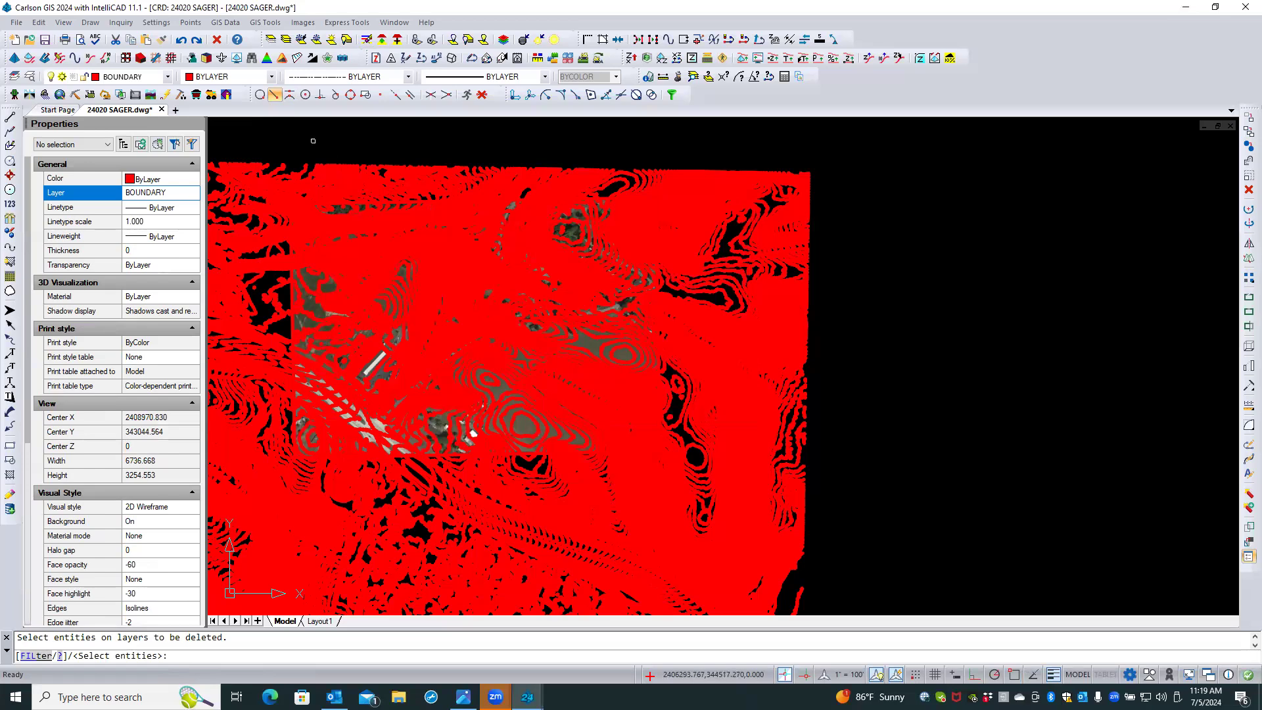
pyautogui.click(278, 173)
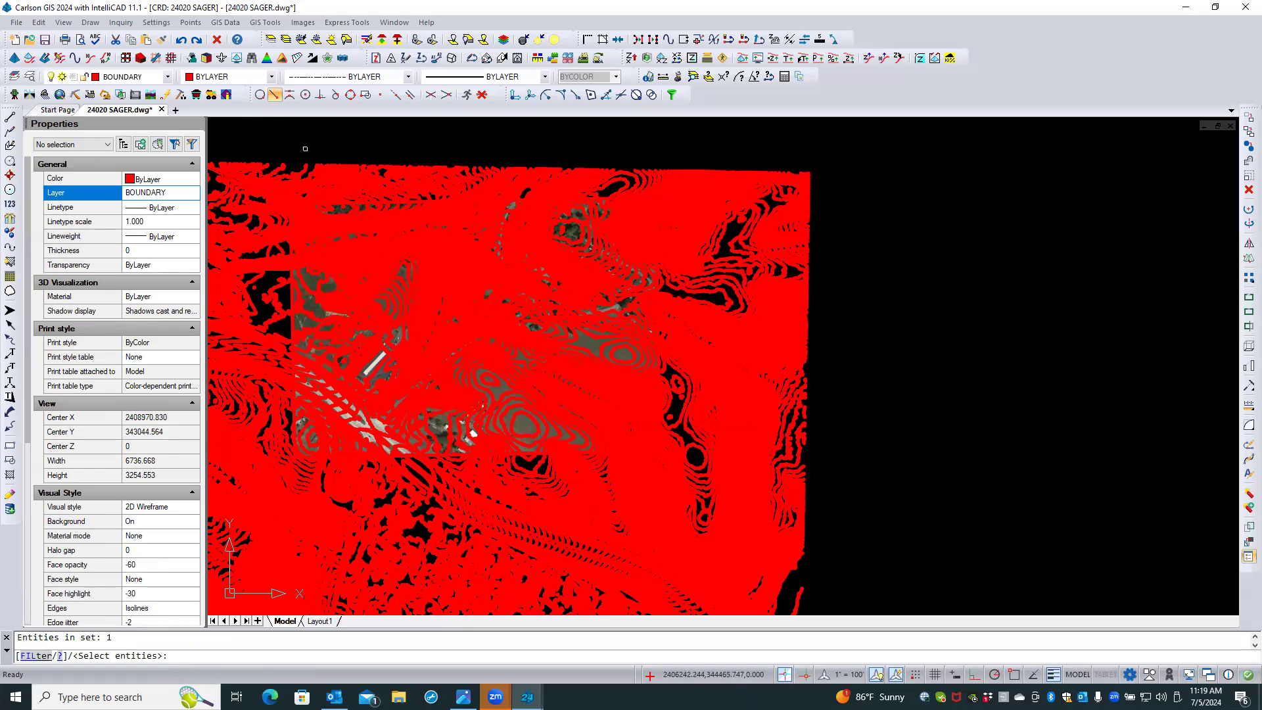
pyautogui.press('Return')
pyautogui.click(525, 409)
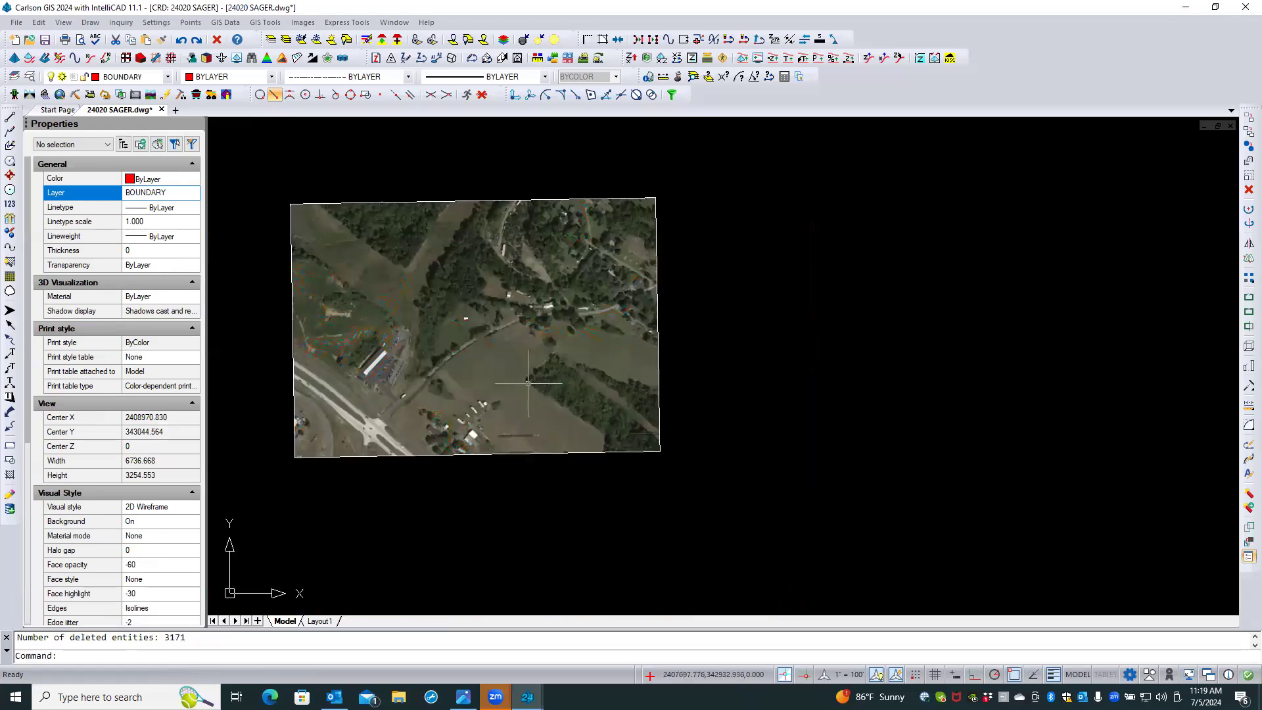
pyautogui.scroll(5, 488, 312)
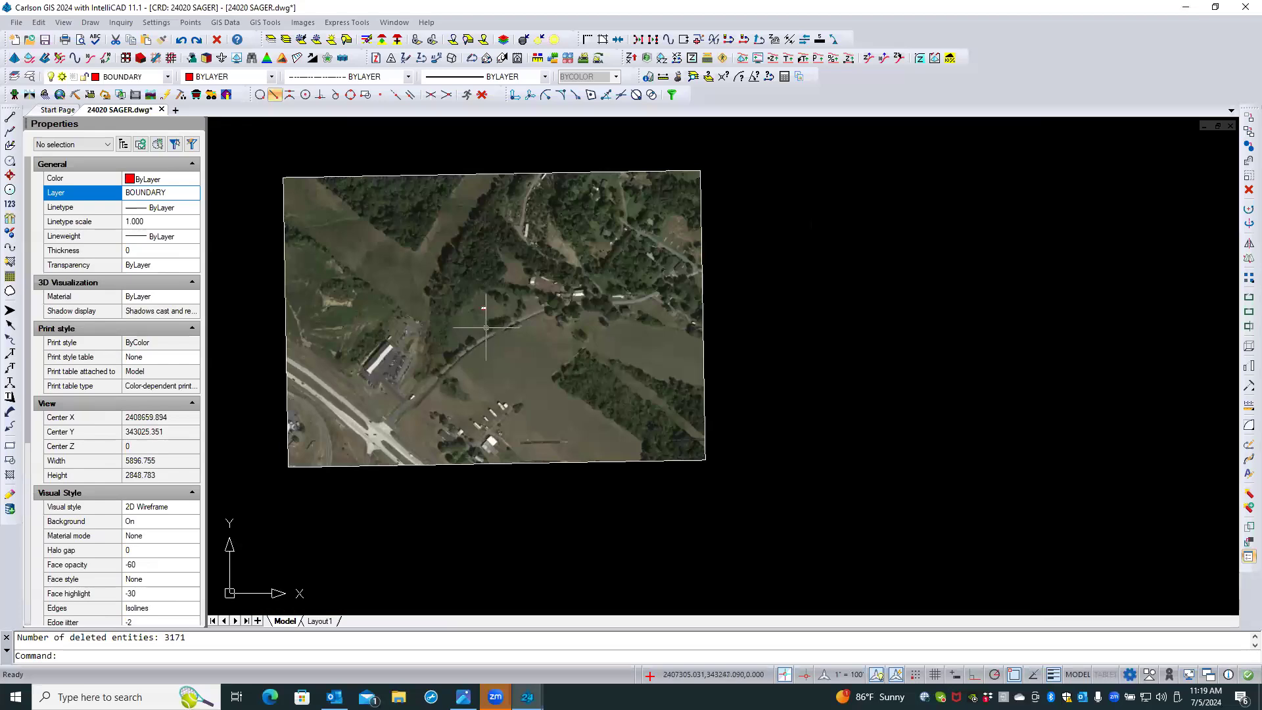
pyautogui.scroll(-7, 486, 326)
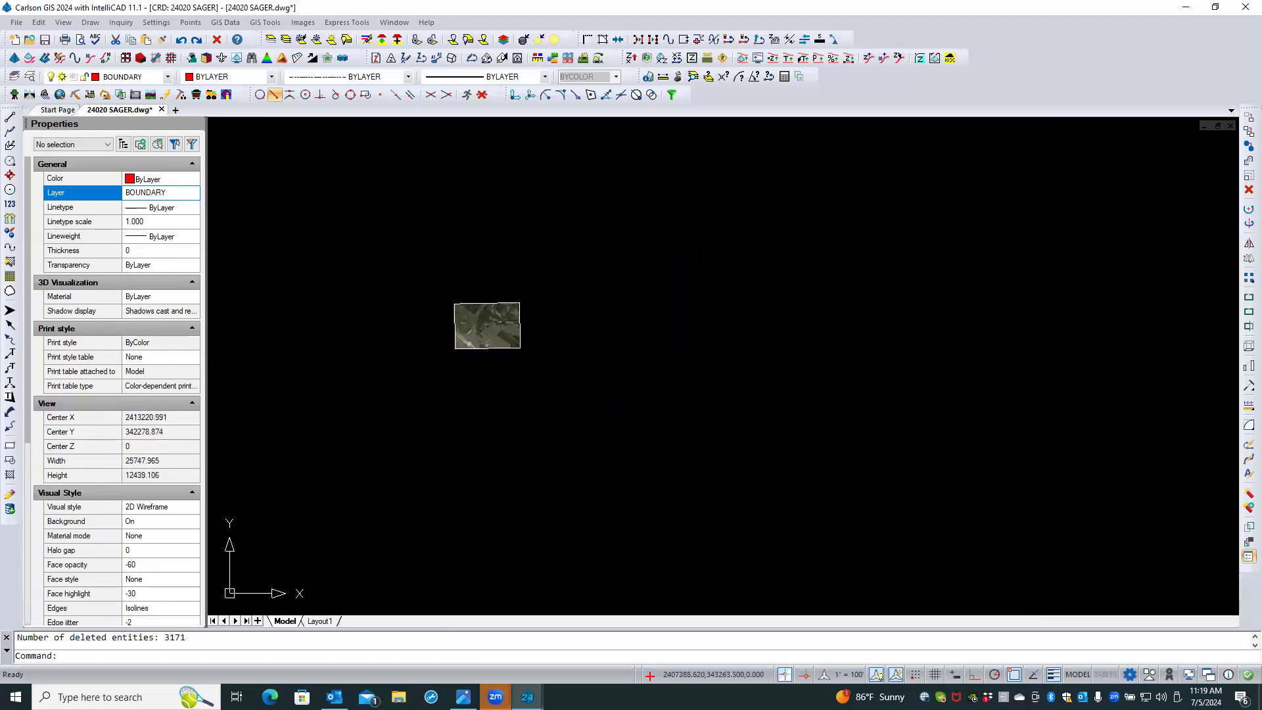
pyautogui.scroll(3, 484, 328)
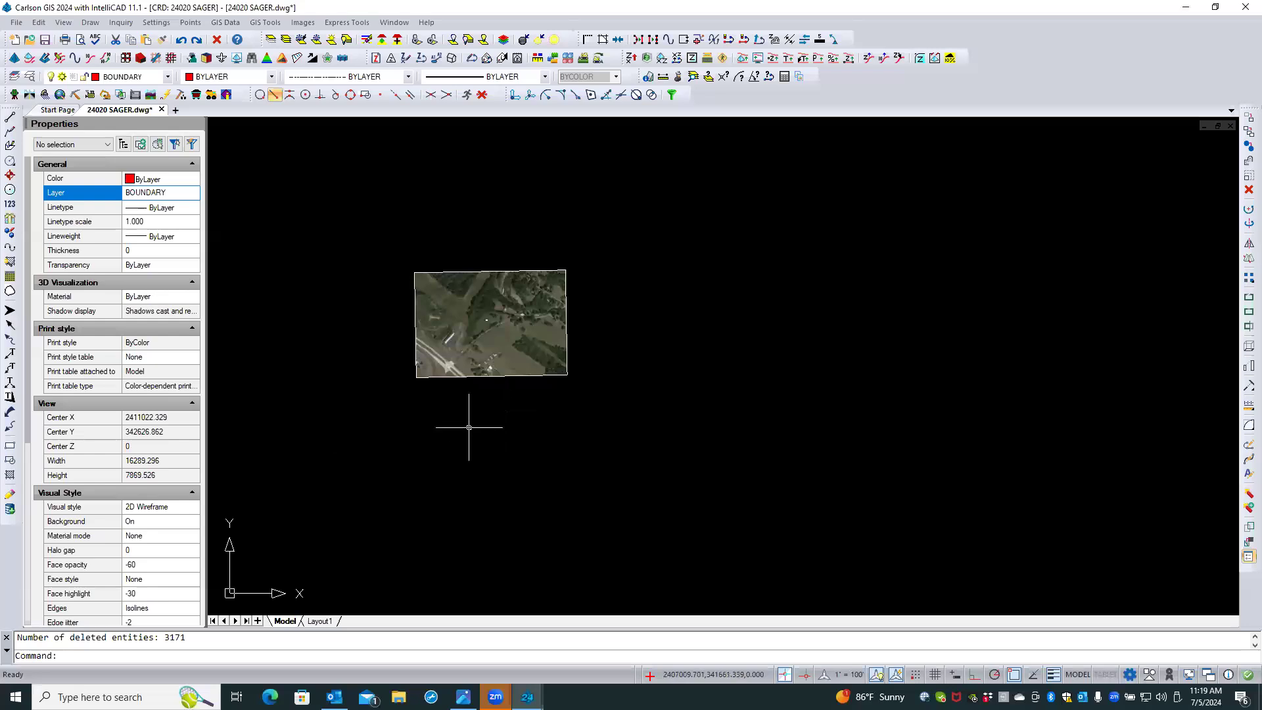
pyautogui.scroll(2, 481, 409)
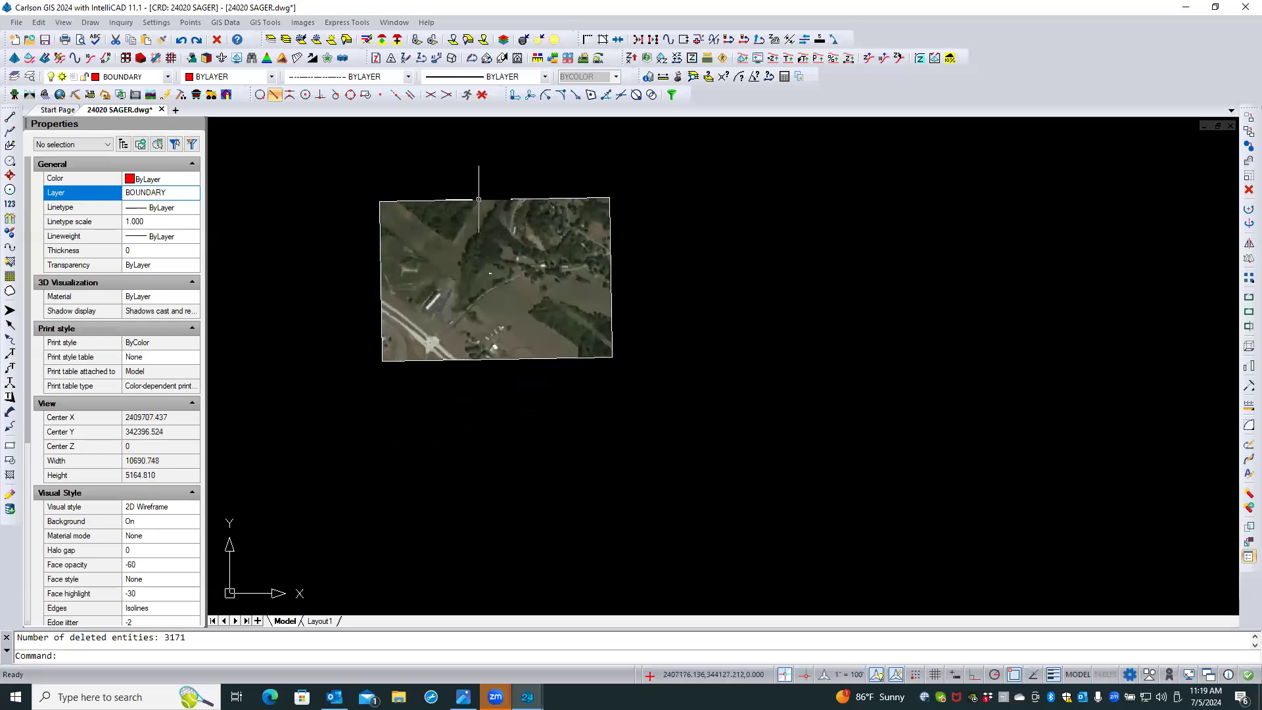
pyautogui.scroll(1, 478, 176)
pyautogui.moveTo(436, 179); pyautogui.dragTo(463, 192, button='middle')
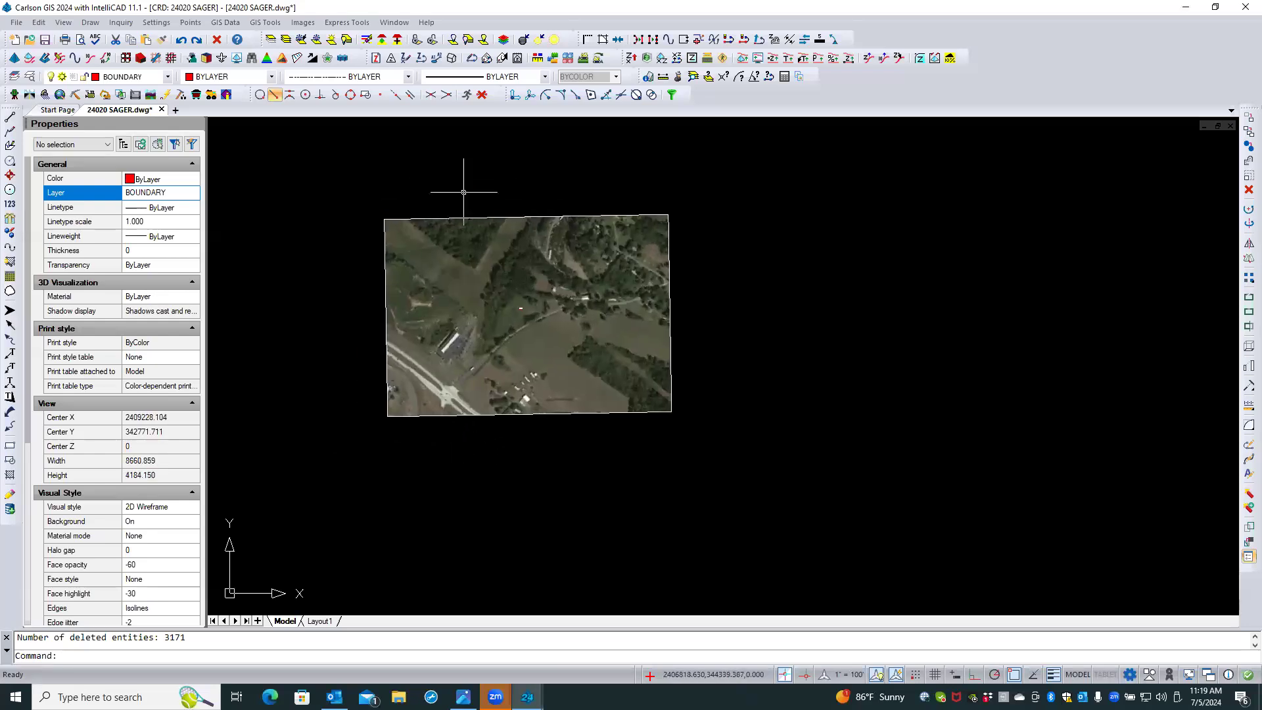
# Start an ESRI SHP file import for the GIS data
pyautogui.click(237, 24)
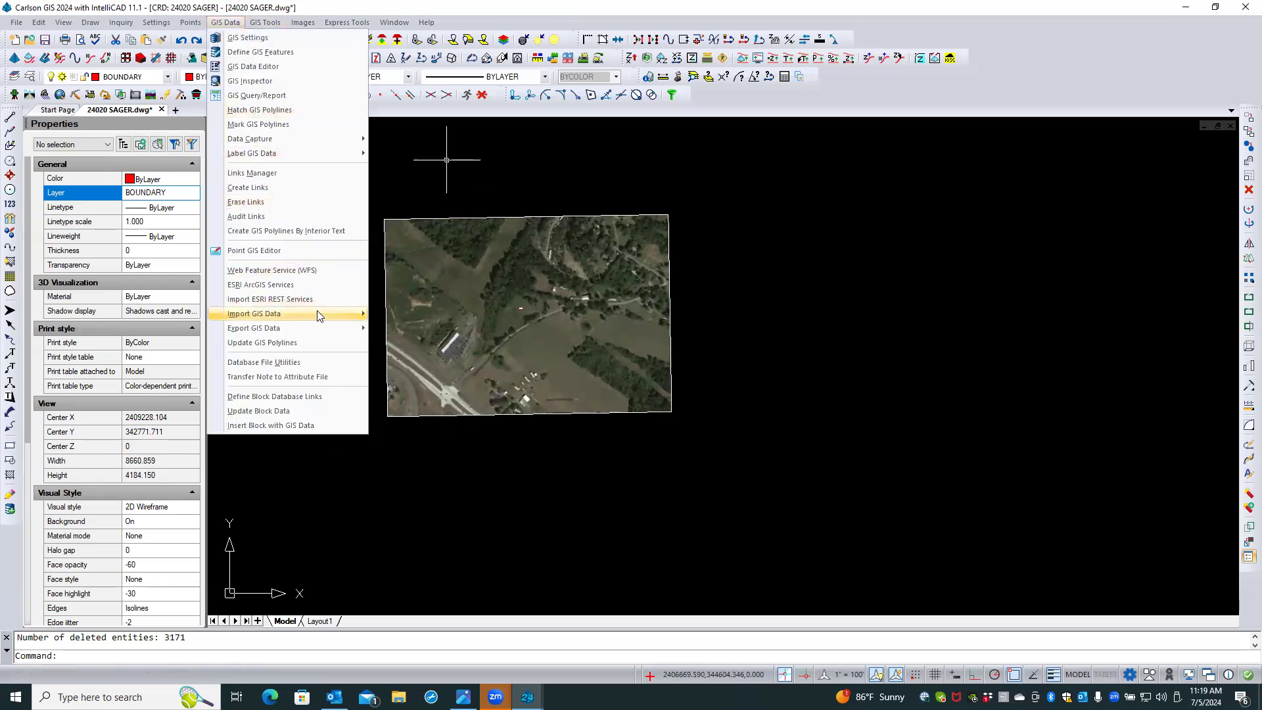
pyautogui.moveTo(317, 311)
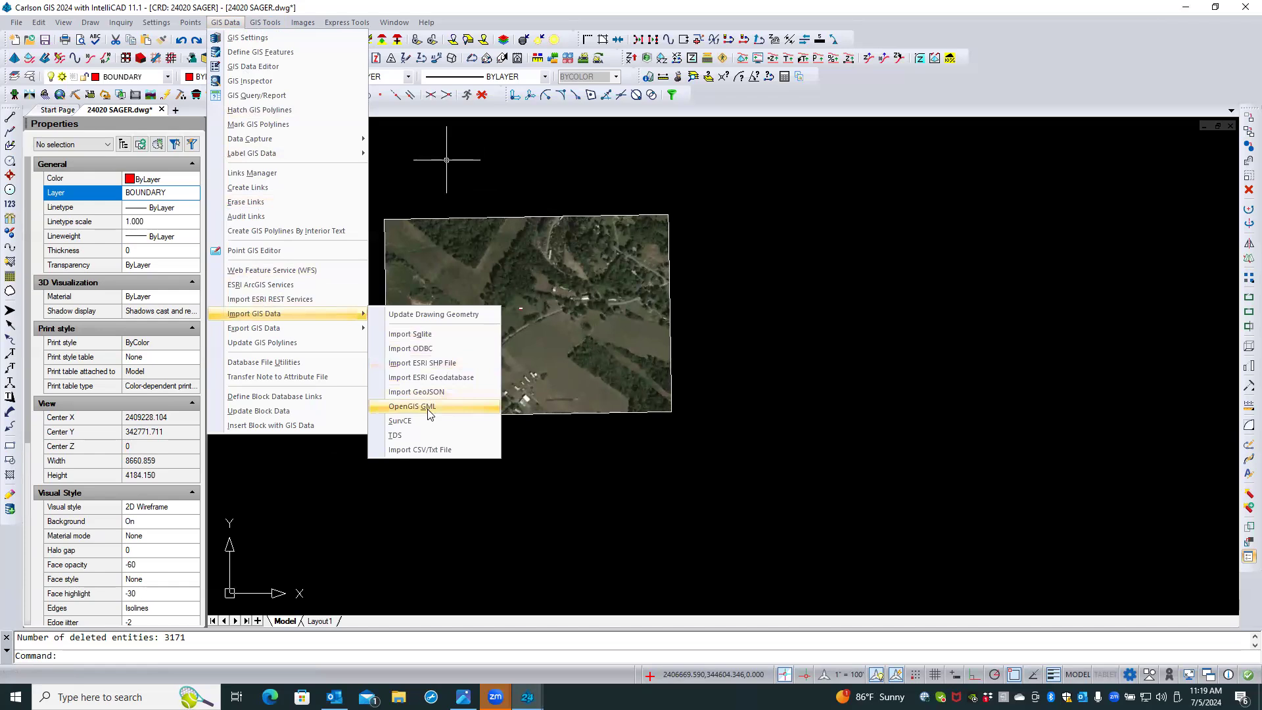
pyautogui.click(422, 363)
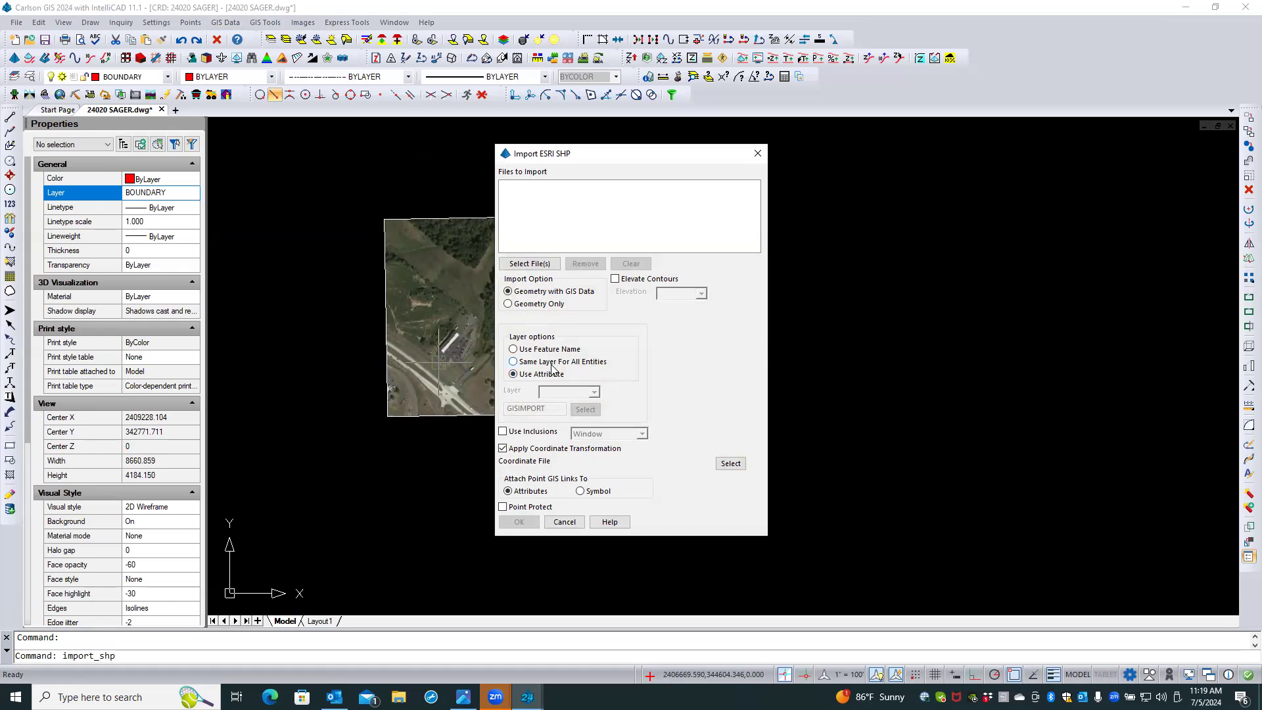
# Try out the Elevate Contours option and its elevation attribute list in the shapefile import settings
pyautogui.click(616, 280)
pyautogui.click(701, 294)
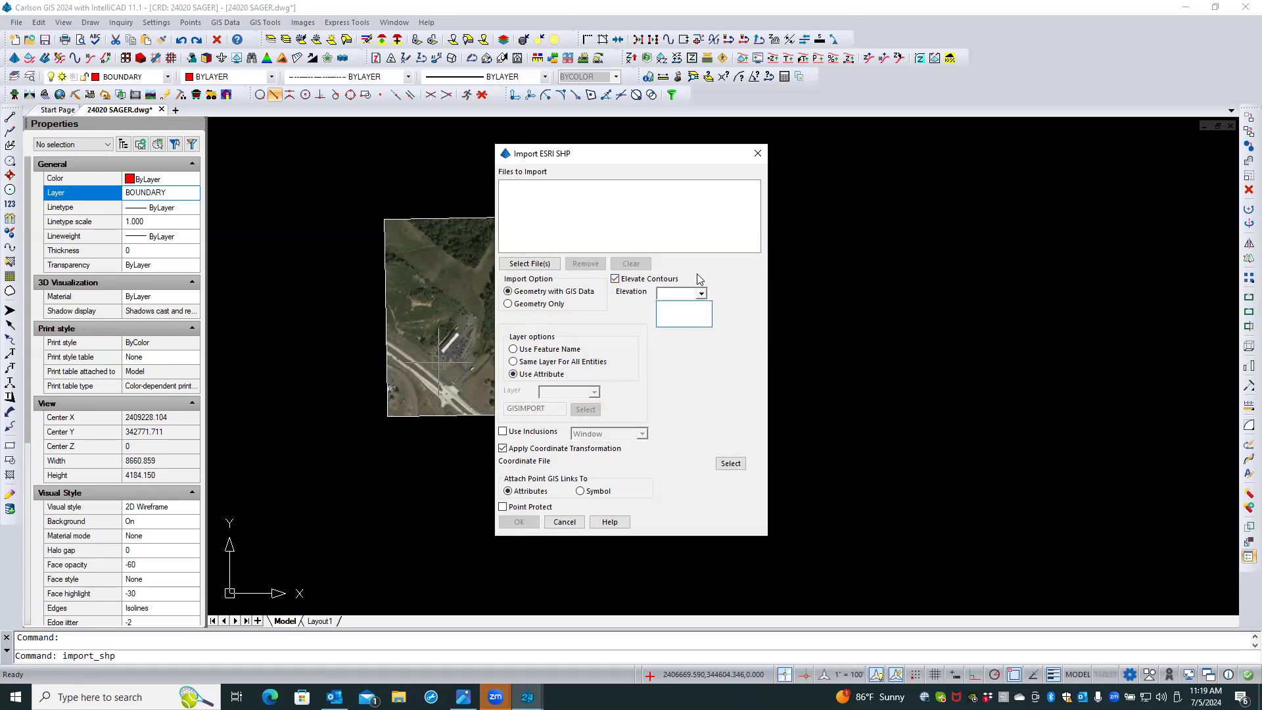
pyautogui.click(699, 276)
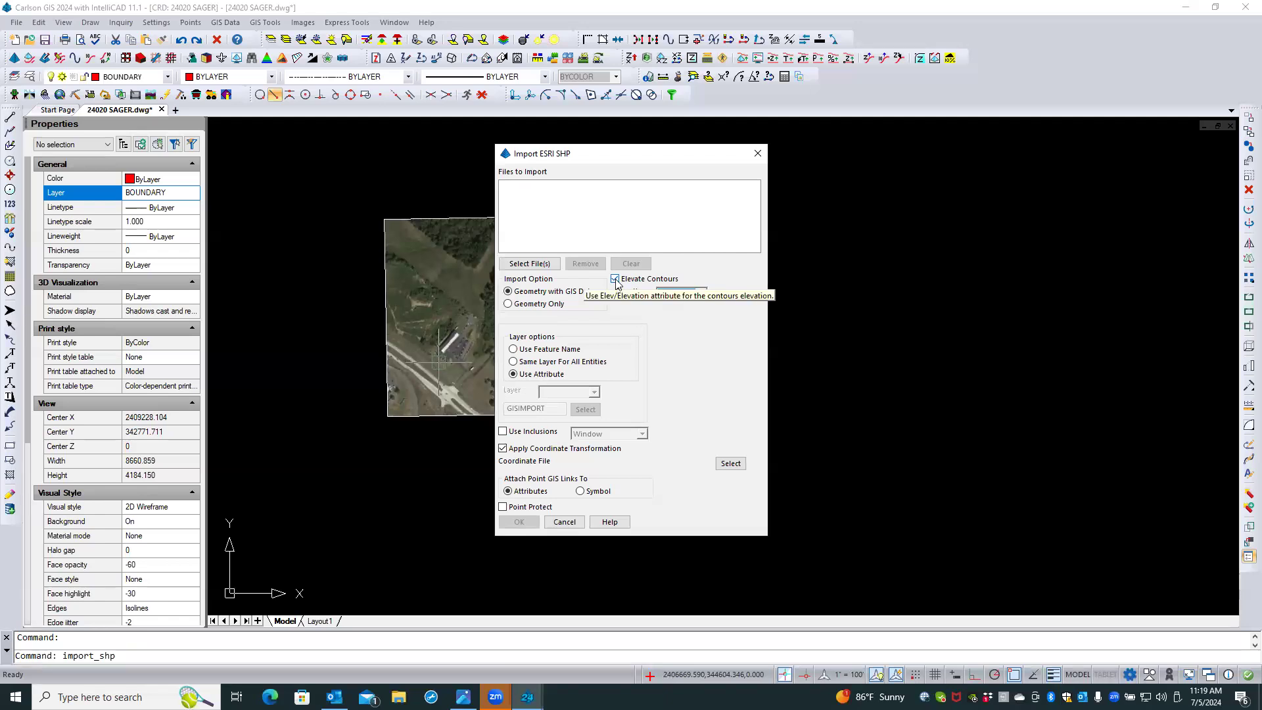
pyautogui.click(615, 279)
pyautogui.click(615, 282)
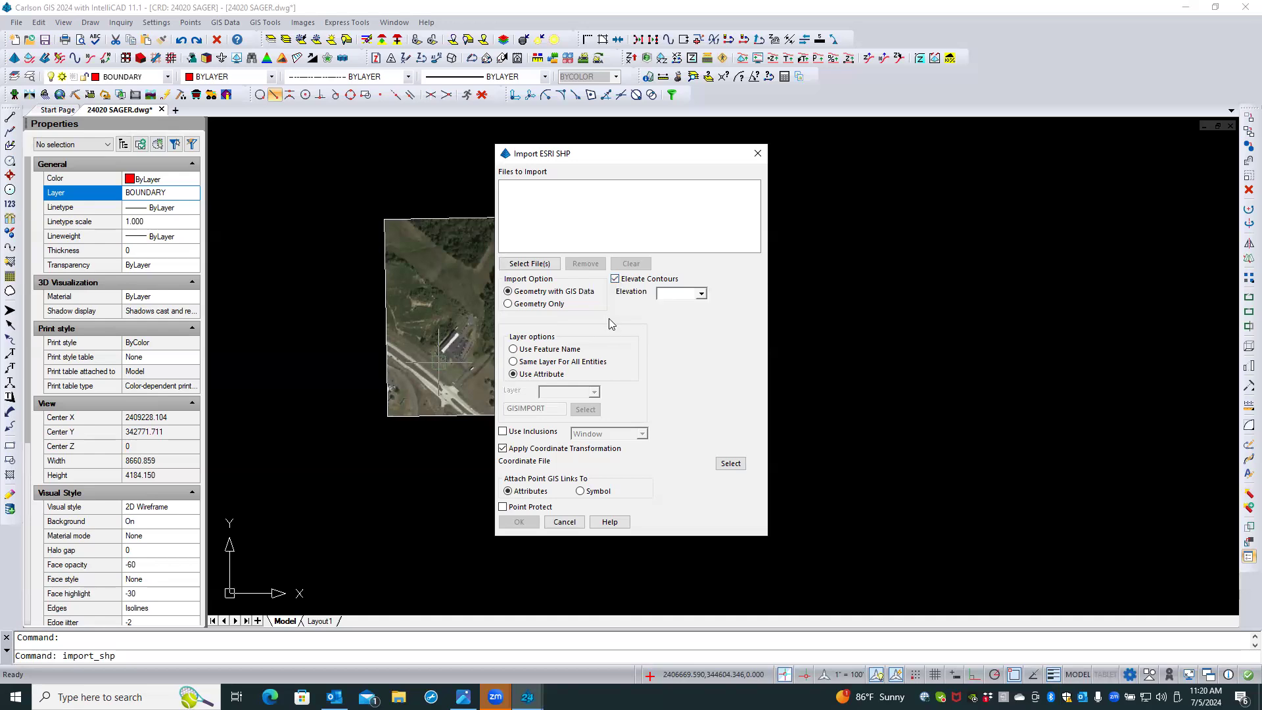
pyautogui.click(616, 282)
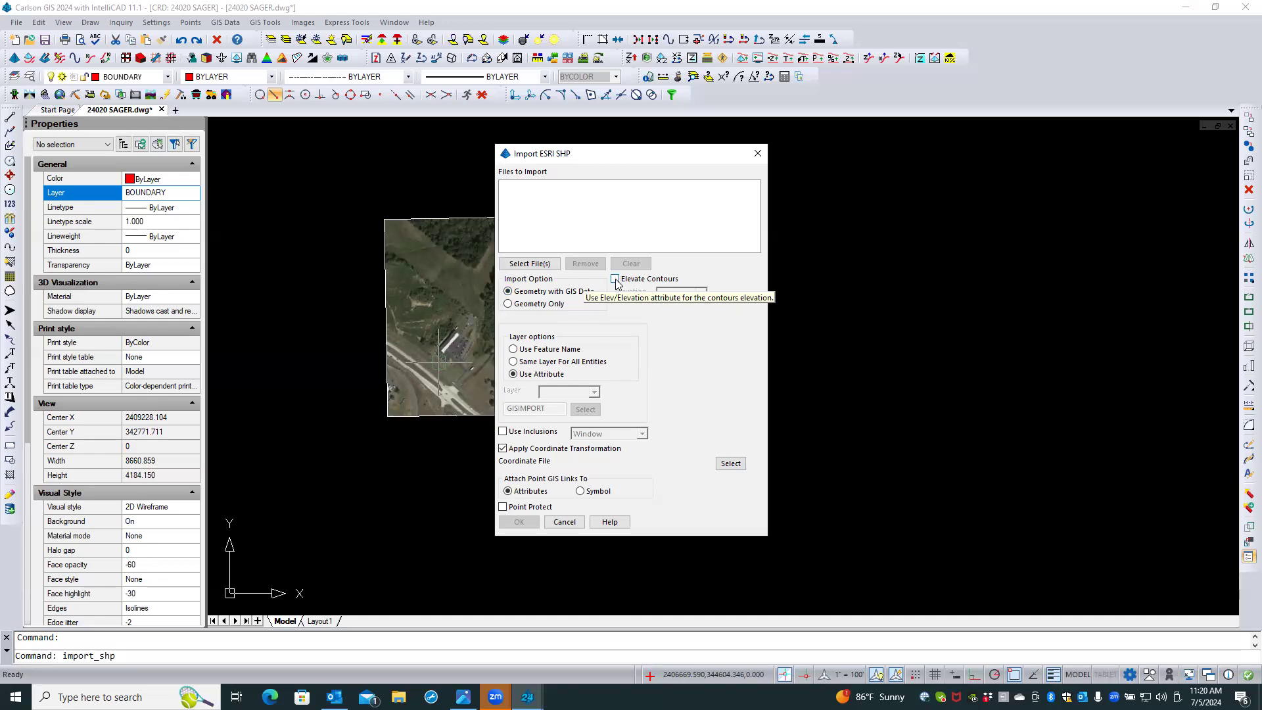
pyautogui.click(529, 263)
pyautogui.click(684, 194)
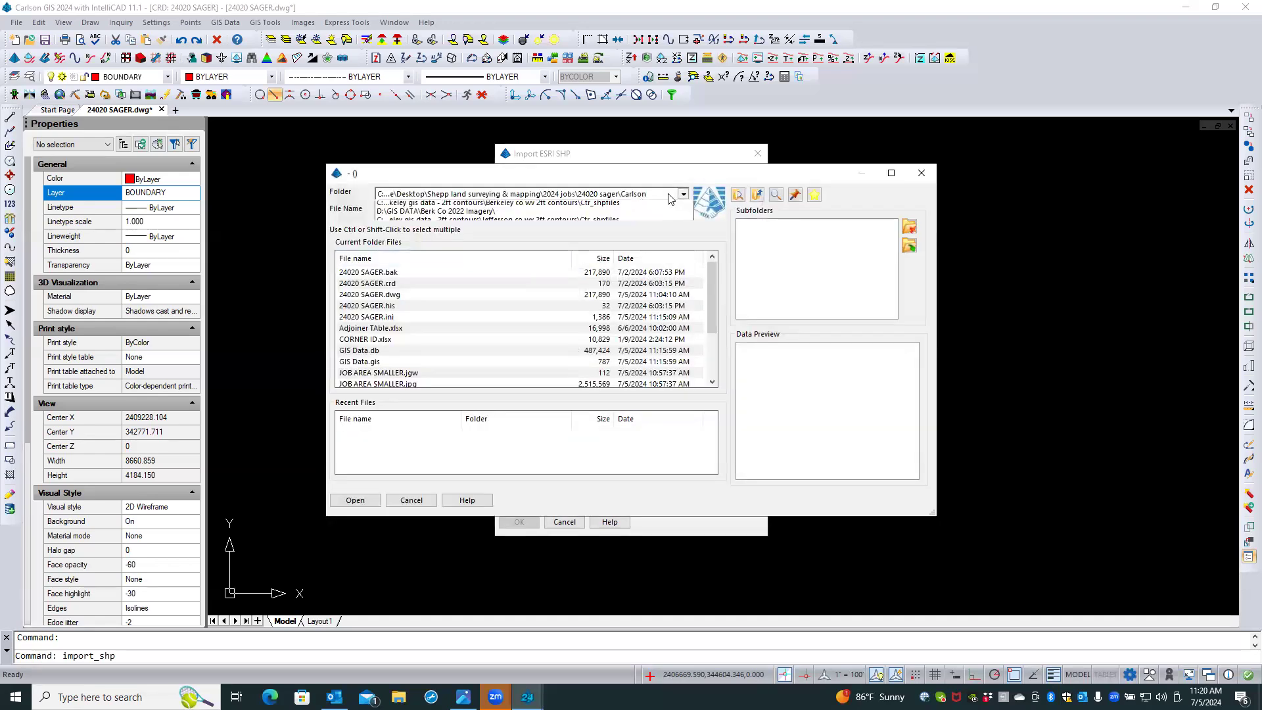
pyautogui.click(606, 217)
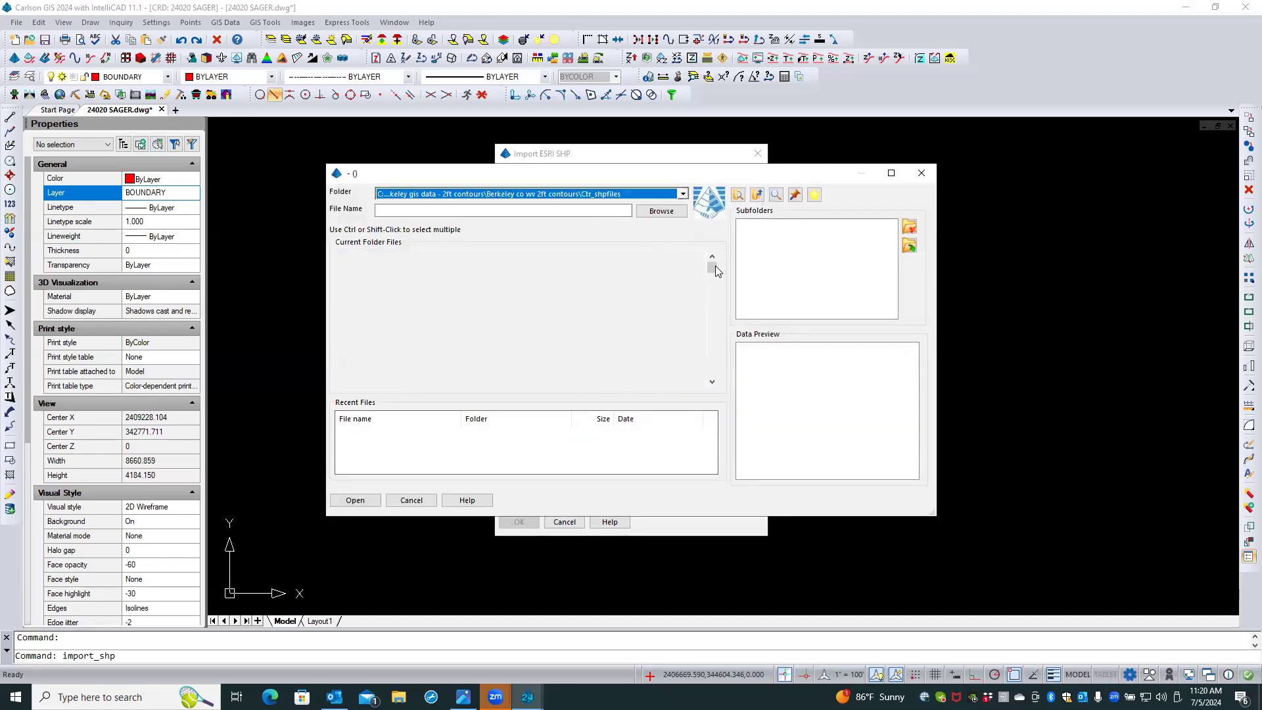
pyautogui.moveTo(715, 272); pyautogui.dragTo(711, 348)
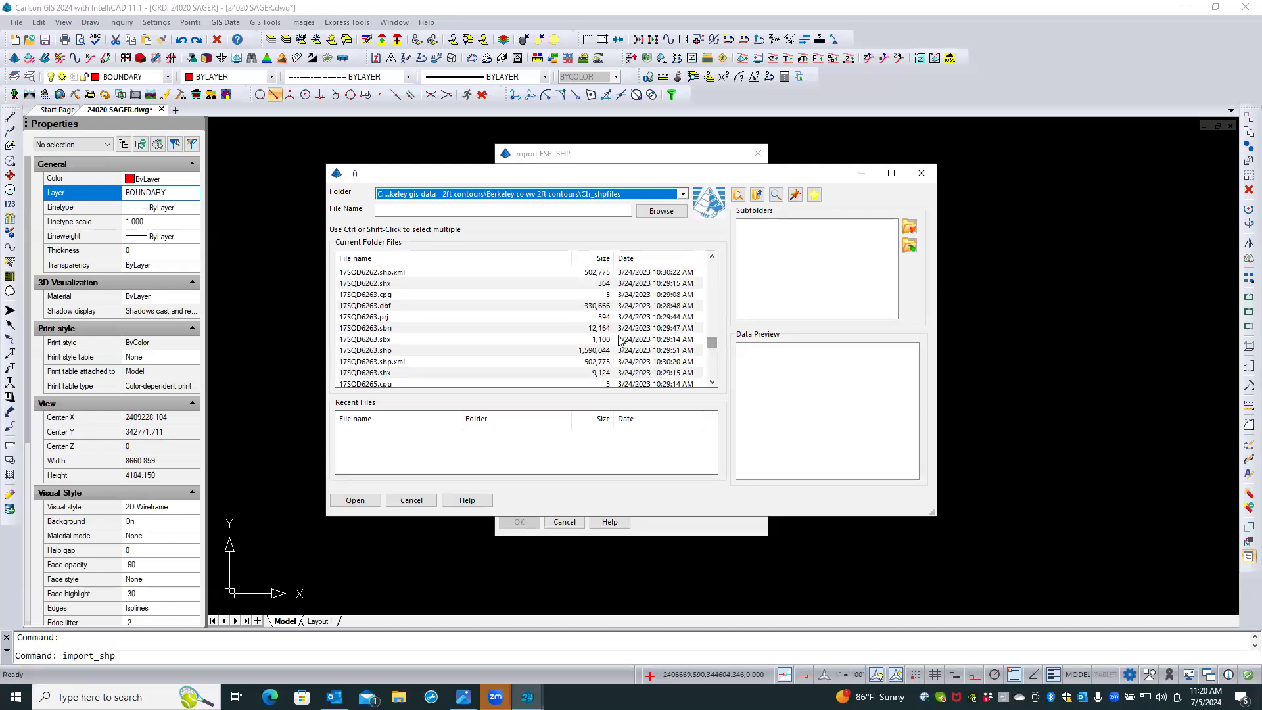
pyautogui.scroll(-3, 563, 341)
pyautogui.scroll(-12, 562, 341)
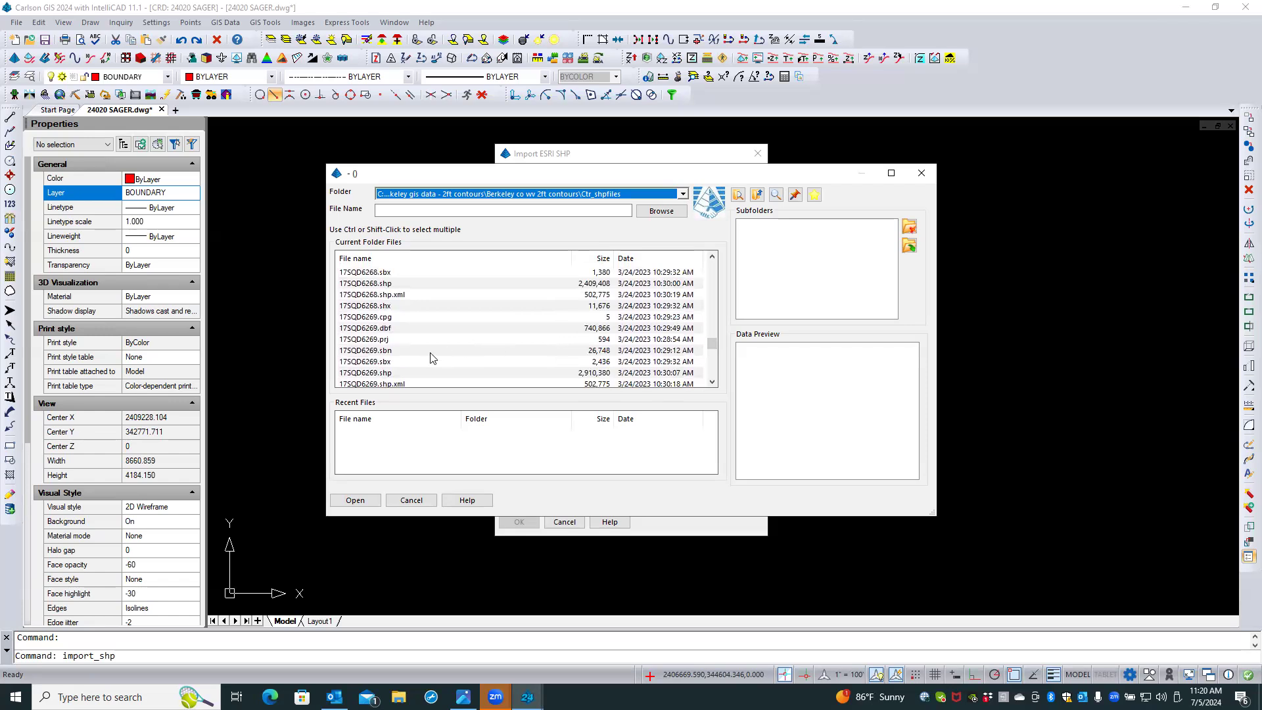
pyautogui.doubleClick(373, 373)
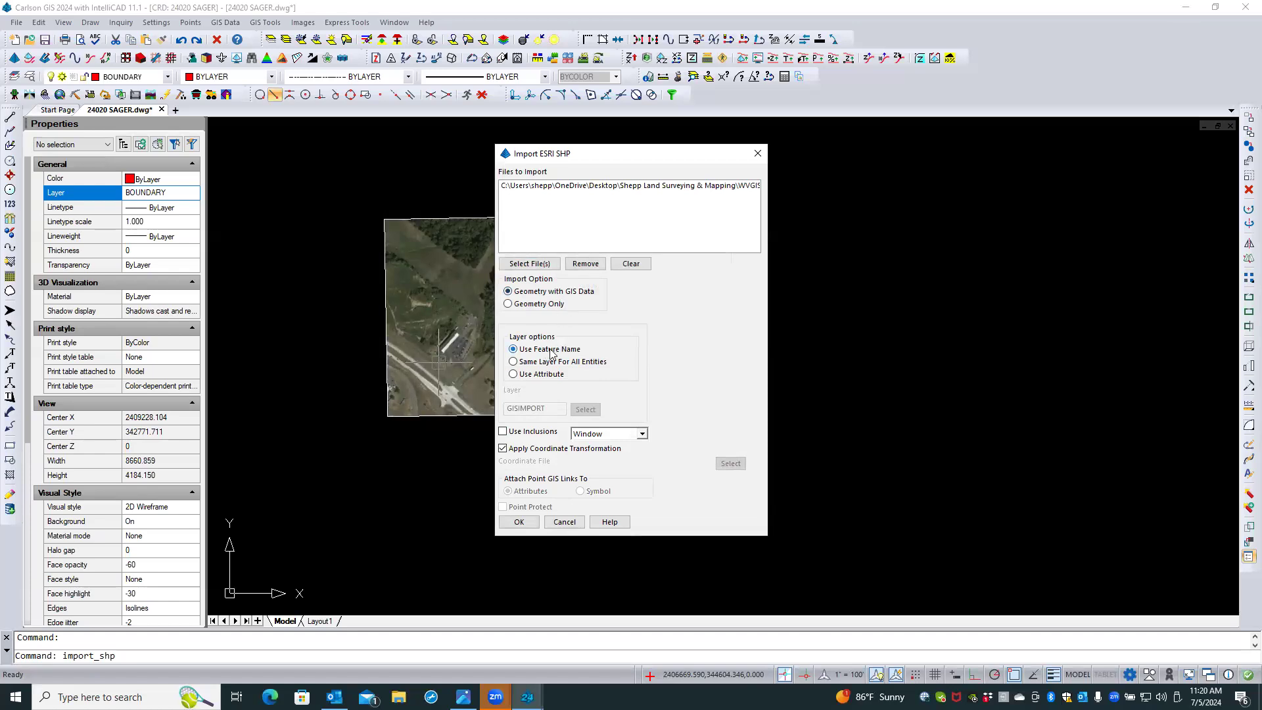
pyautogui.click(517, 523)
pyautogui.click(617, 371)
# Restart the ESRI SHP import and load 17SQD6269.shp from the Berkeley co wv 2ft contours Ctr_shpfiles folder
pyautogui.rightClick(693, 281)
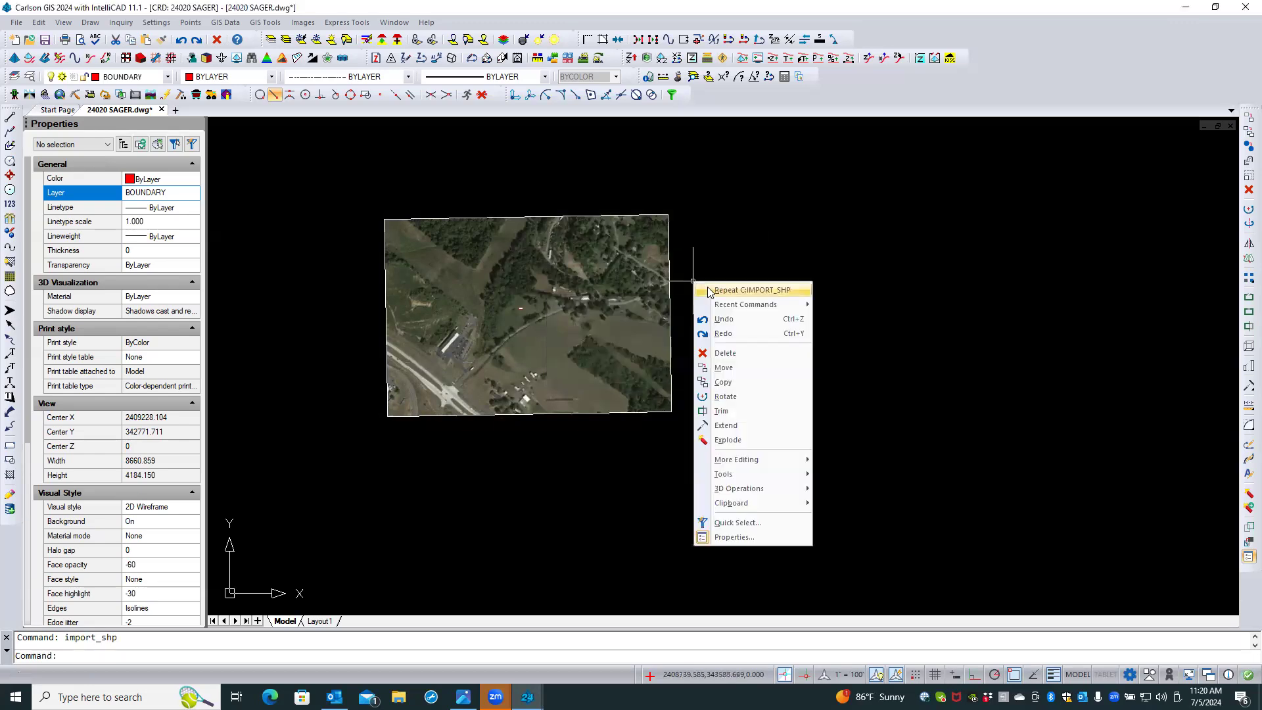
pyautogui.click(710, 290)
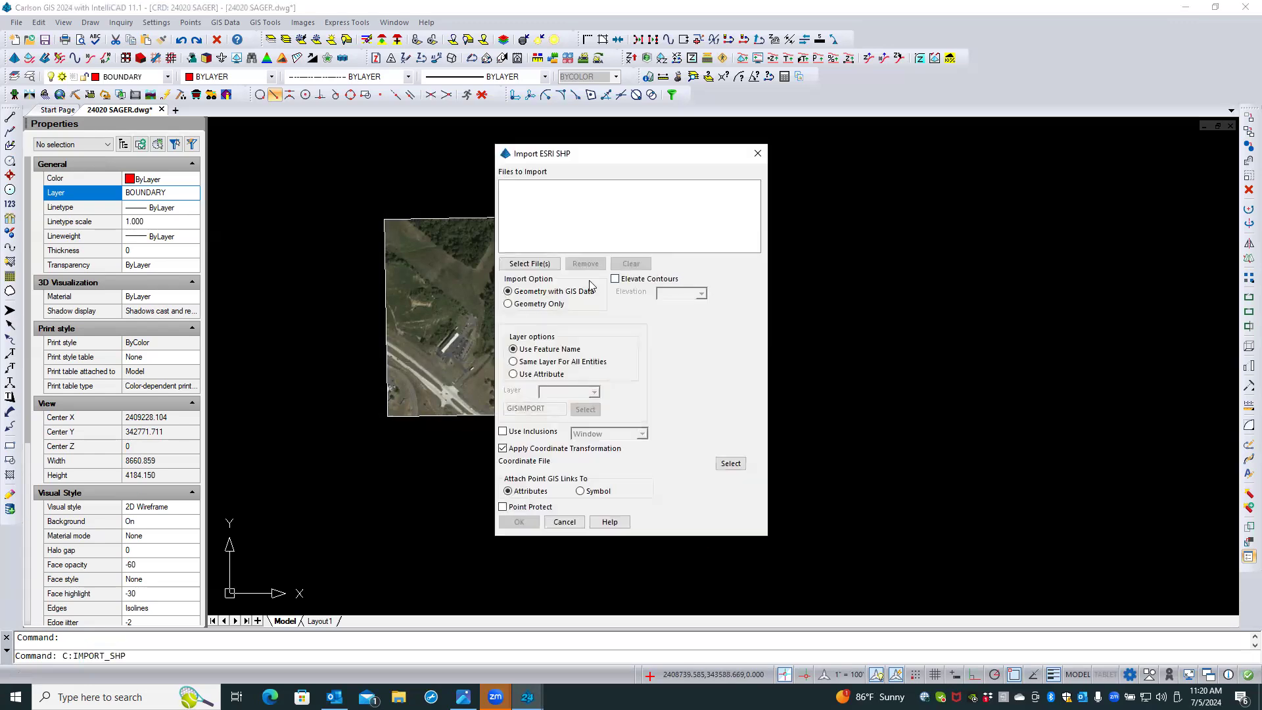
pyautogui.click(542, 266)
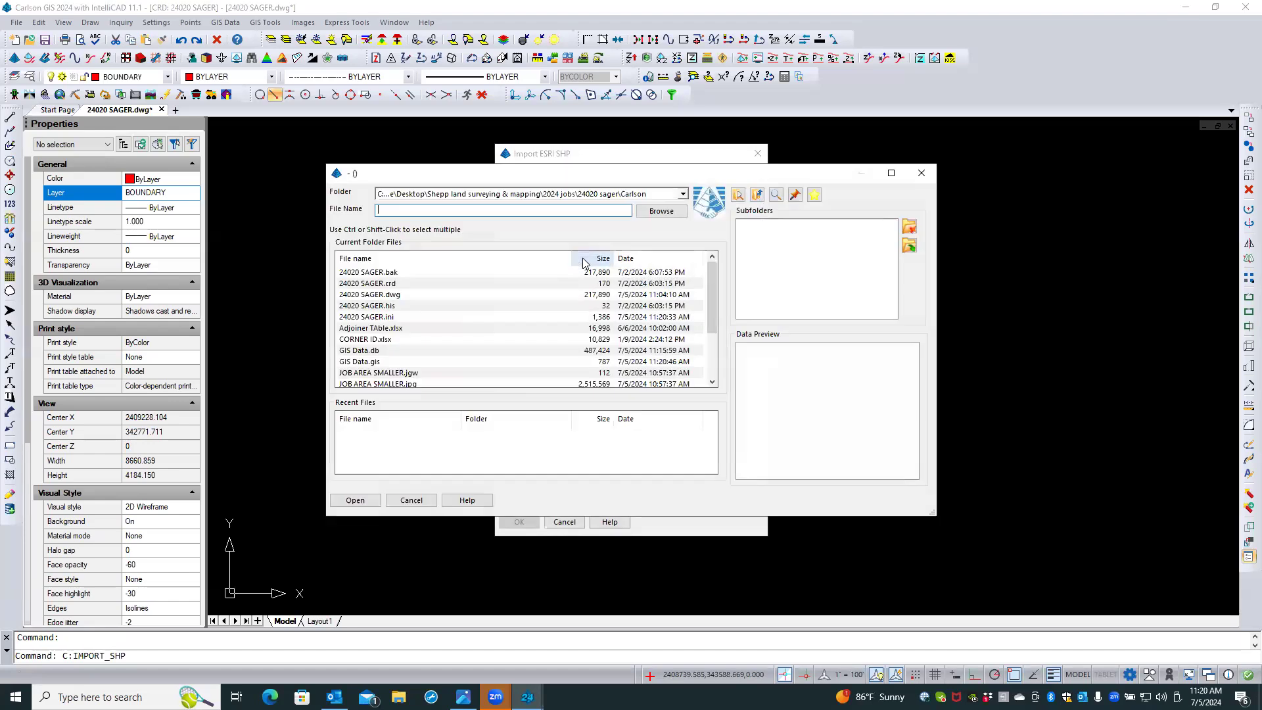
pyautogui.click(682, 196)
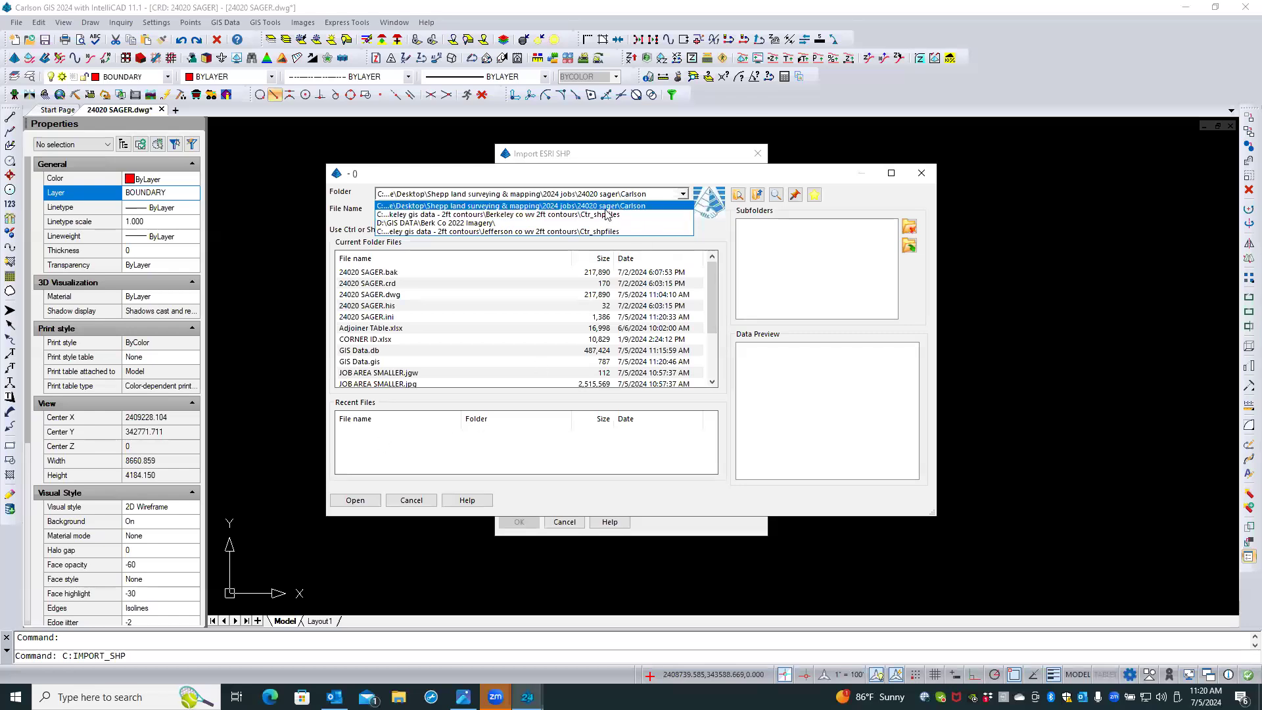
pyautogui.click(651, 214)
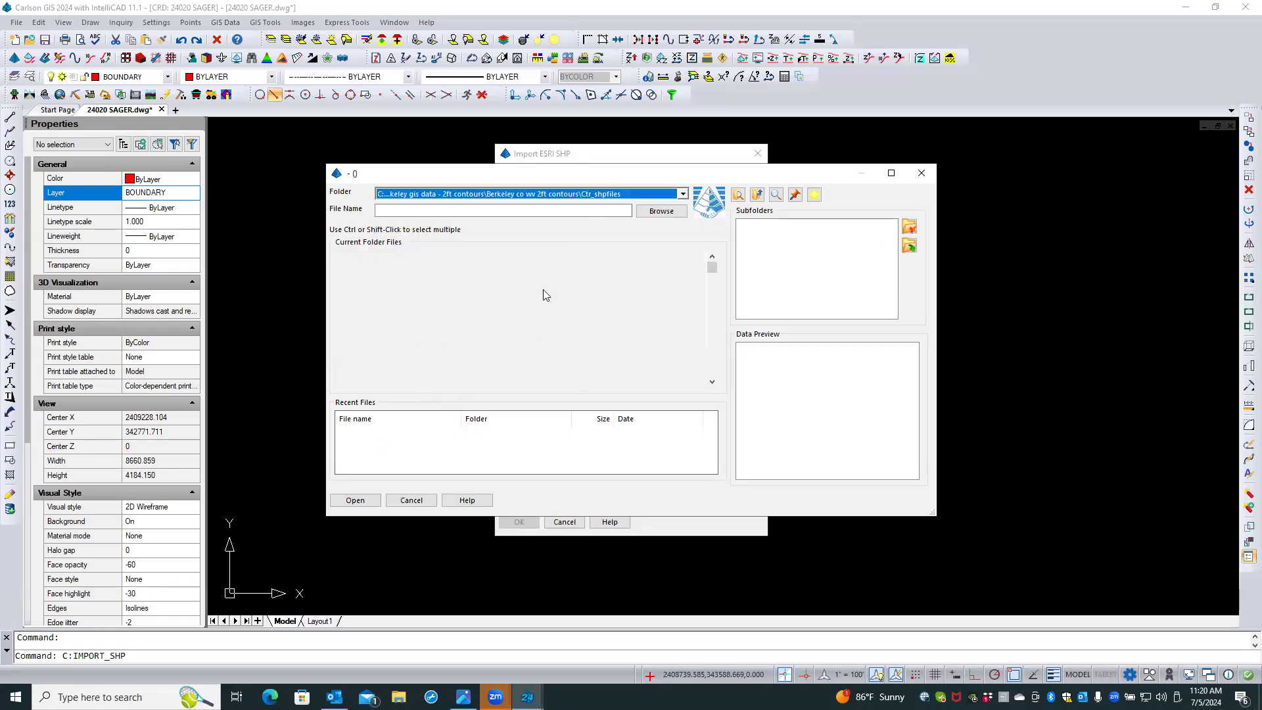
pyautogui.moveTo(711, 271); pyautogui.dragTo(711, 349)
pyautogui.scroll(-10, 708, 343)
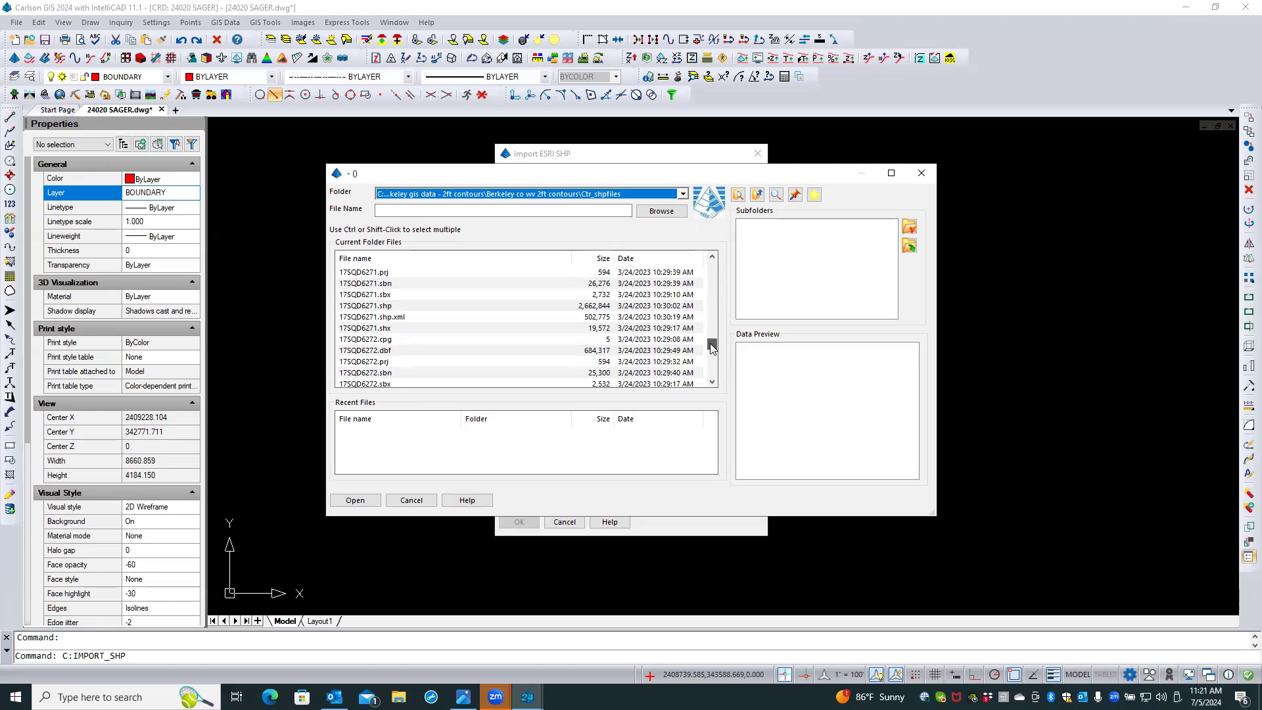
pyautogui.scroll(2, 506, 318)
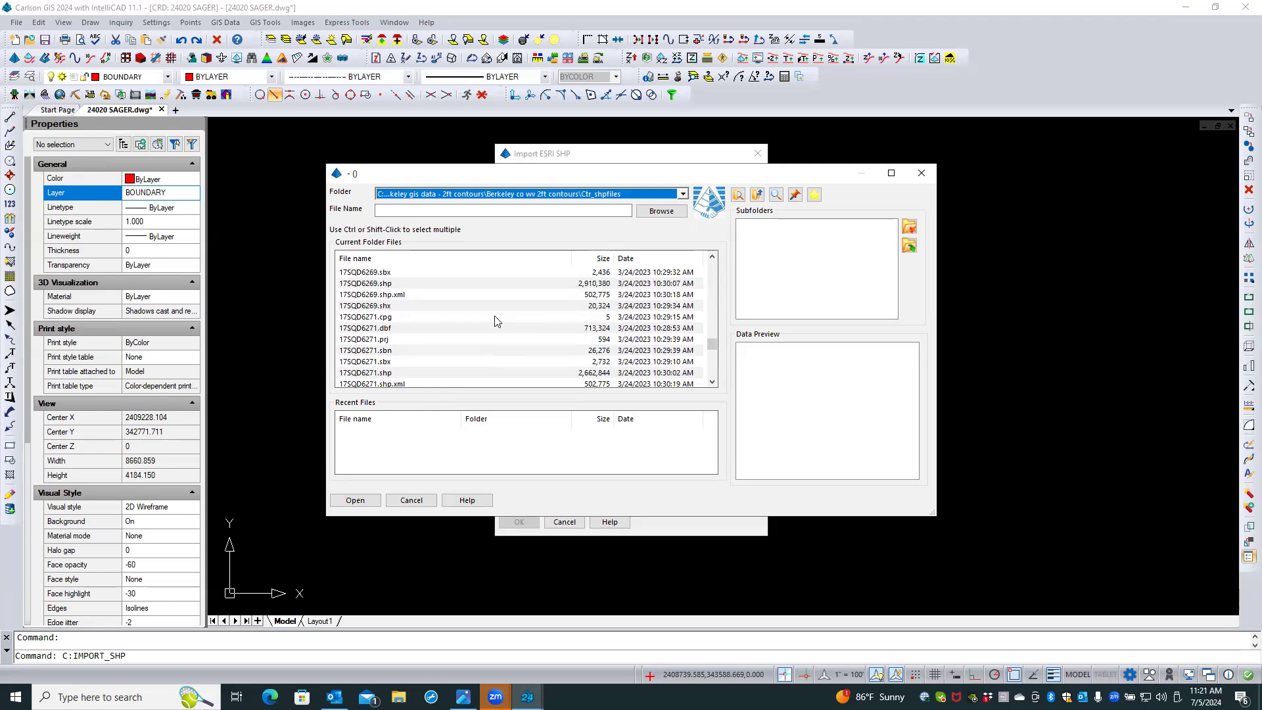
pyautogui.doubleClick(406, 284)
# Import the shapefile with attribute-based layers, assigning elevations from the Elevation attribute and layers from the Layer attribute
pyautogui.click(514, 374)
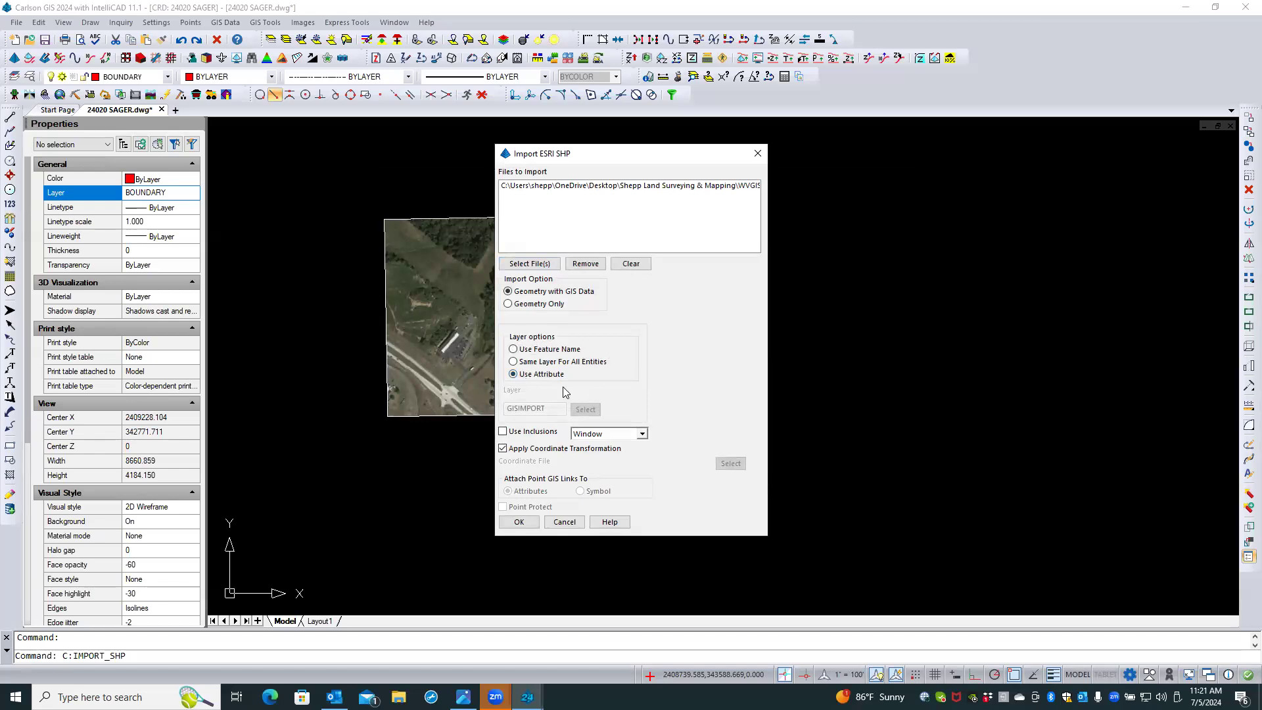
pyautogui.click(520, 523)
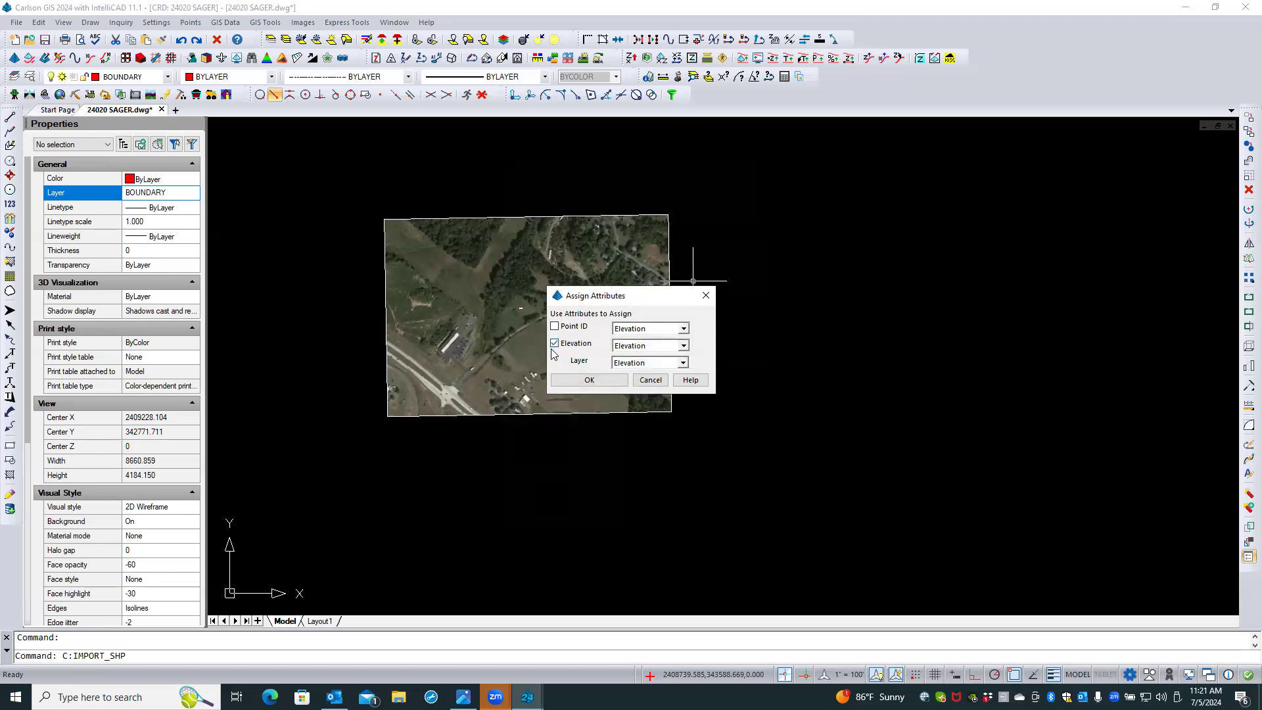
pyautogui.click(683, 363)
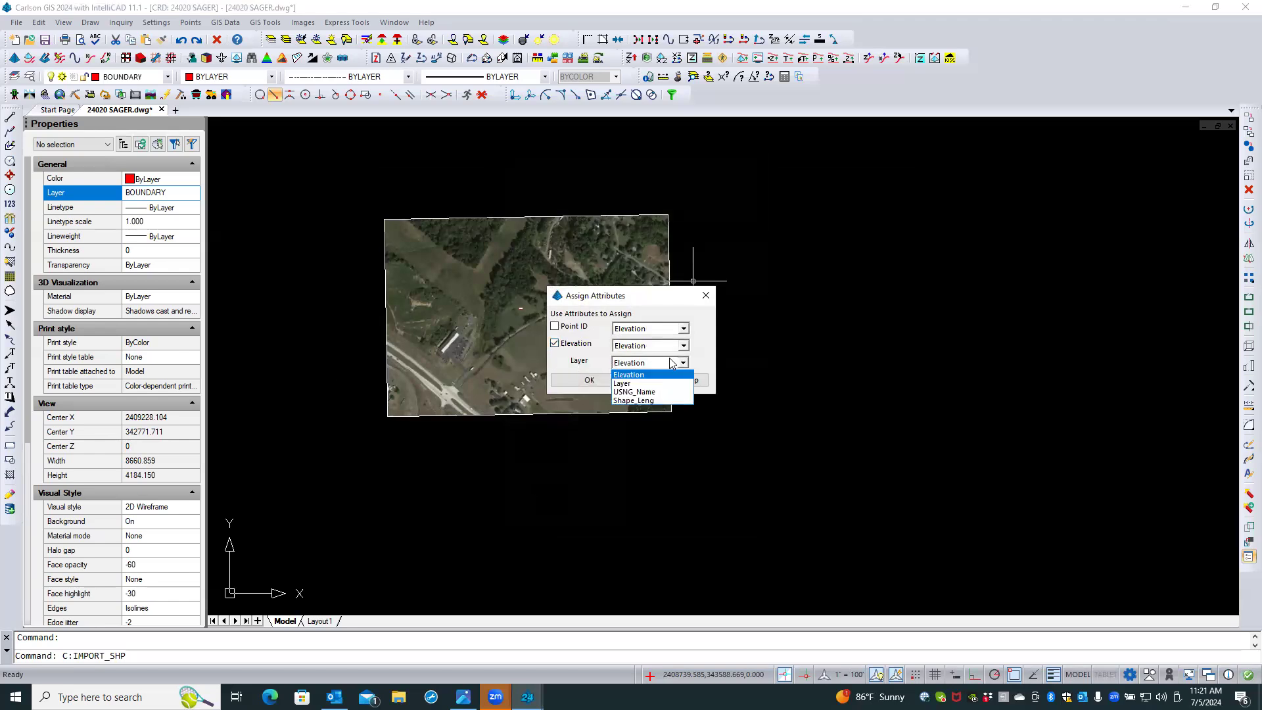
pyautogui.click(621, 385)
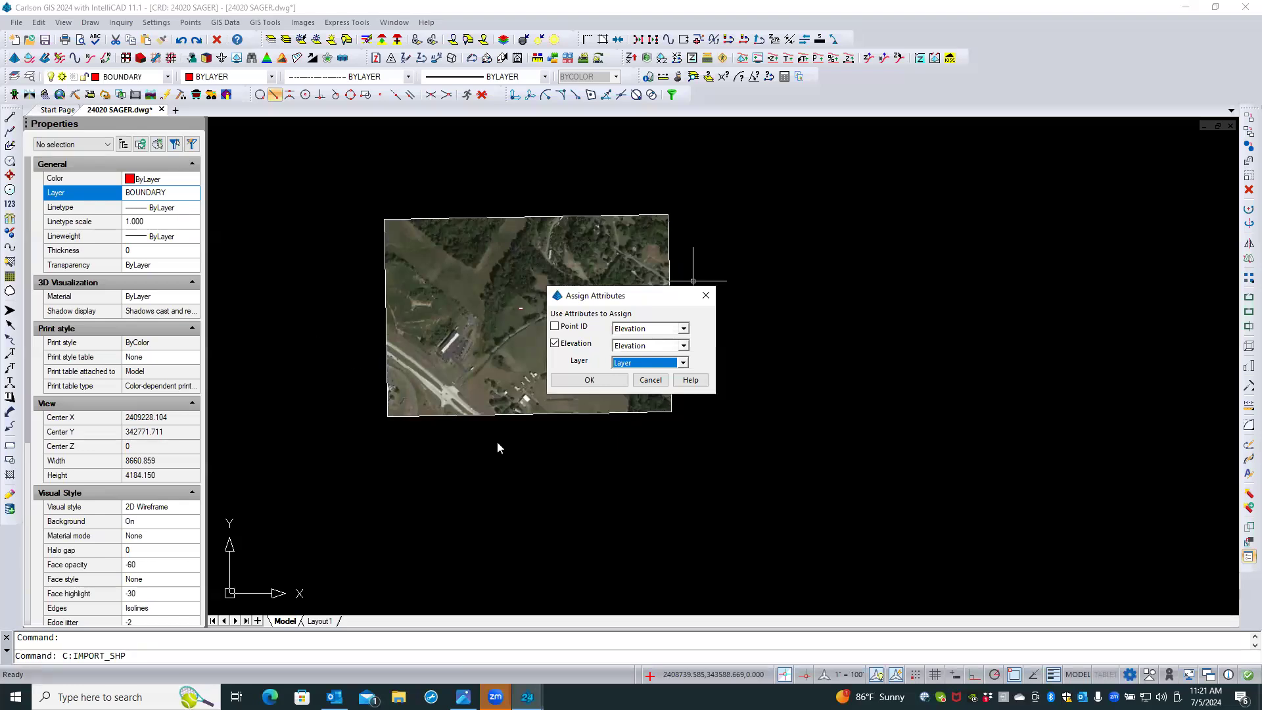
pyautogui.click(590, 382)
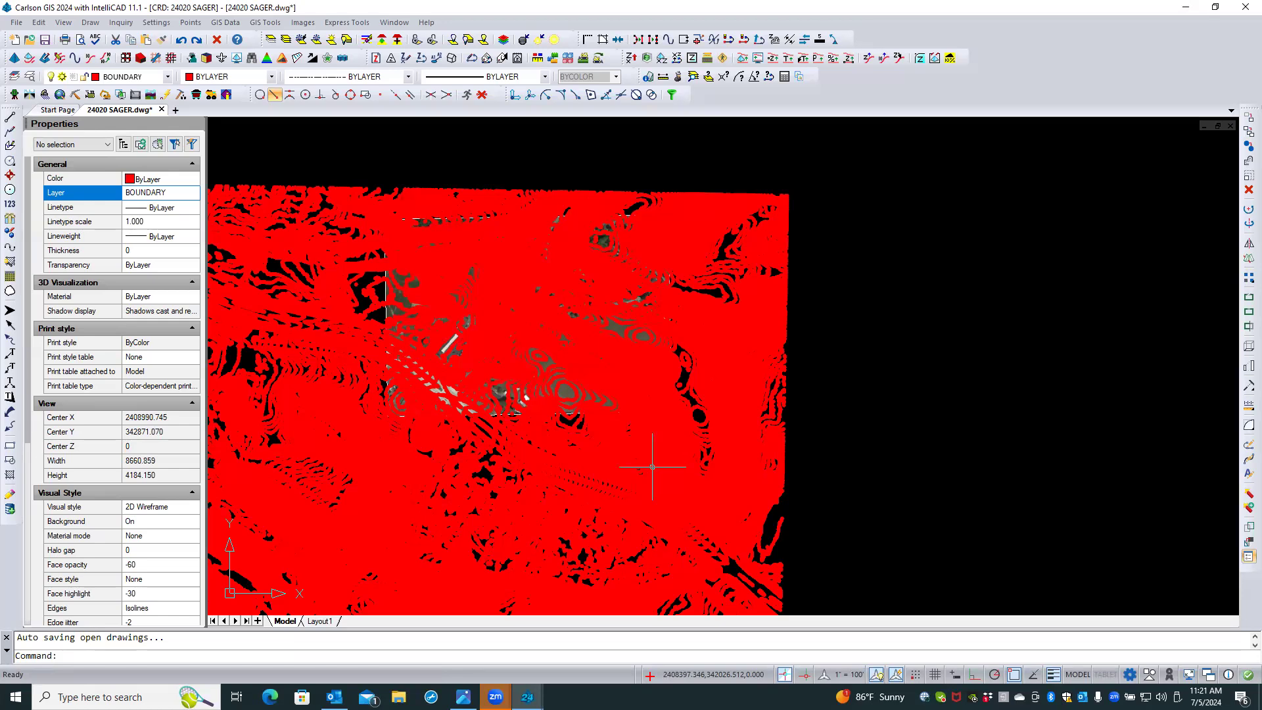
# Quick-select all entities on the BOUNDARY layer across the entire drawing and move them to the wvgis-cont-int layer
pyautogui.rightClick(837, 312)
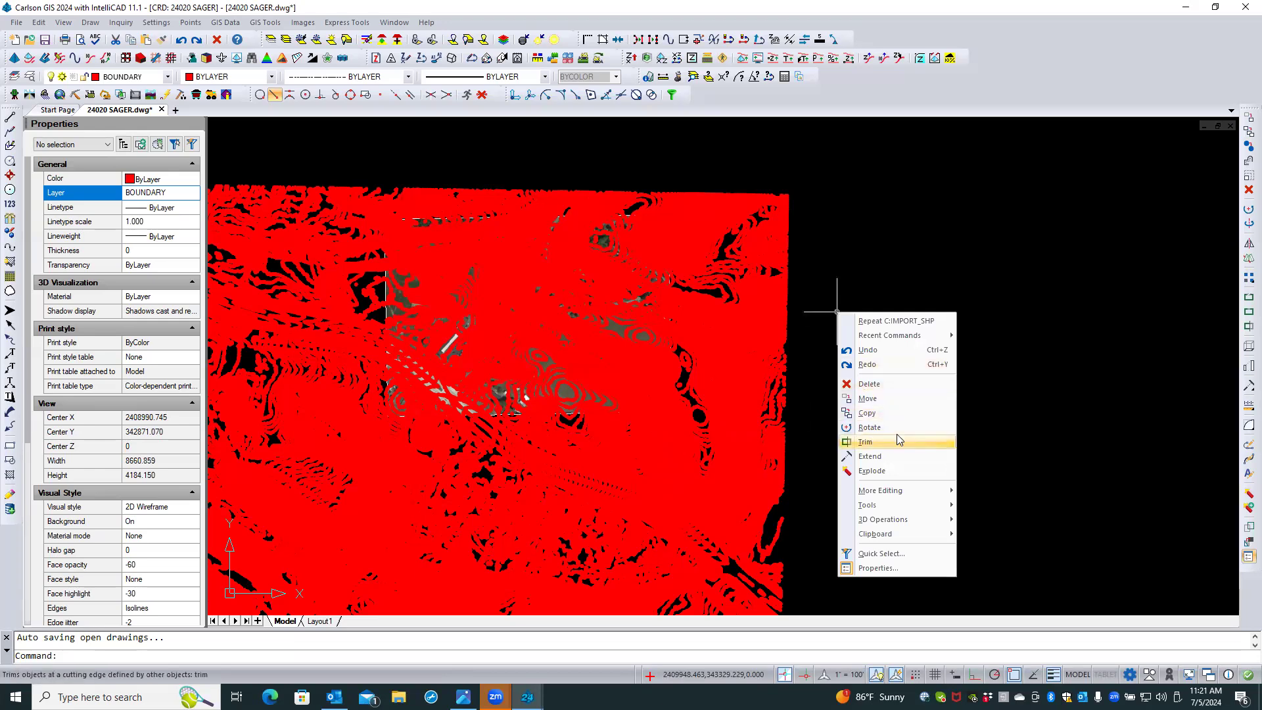
pyautogui.click(882, 554)
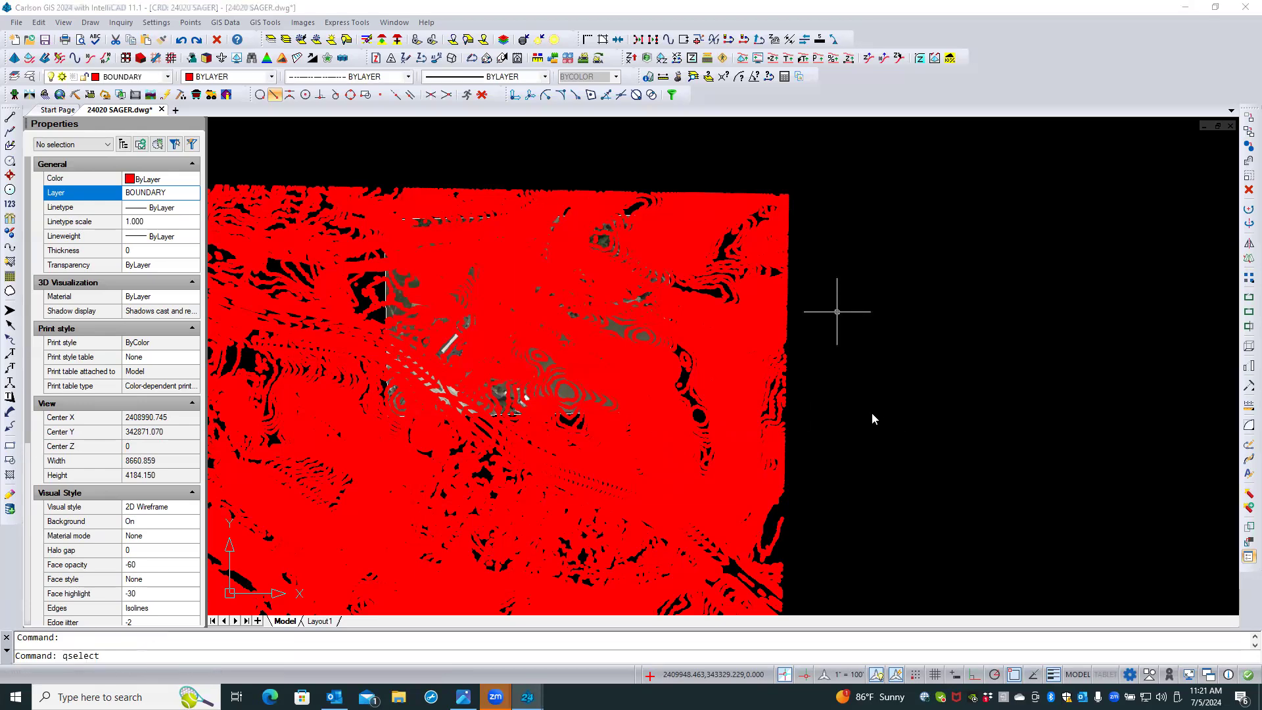
pyautogui.click(602, 267)
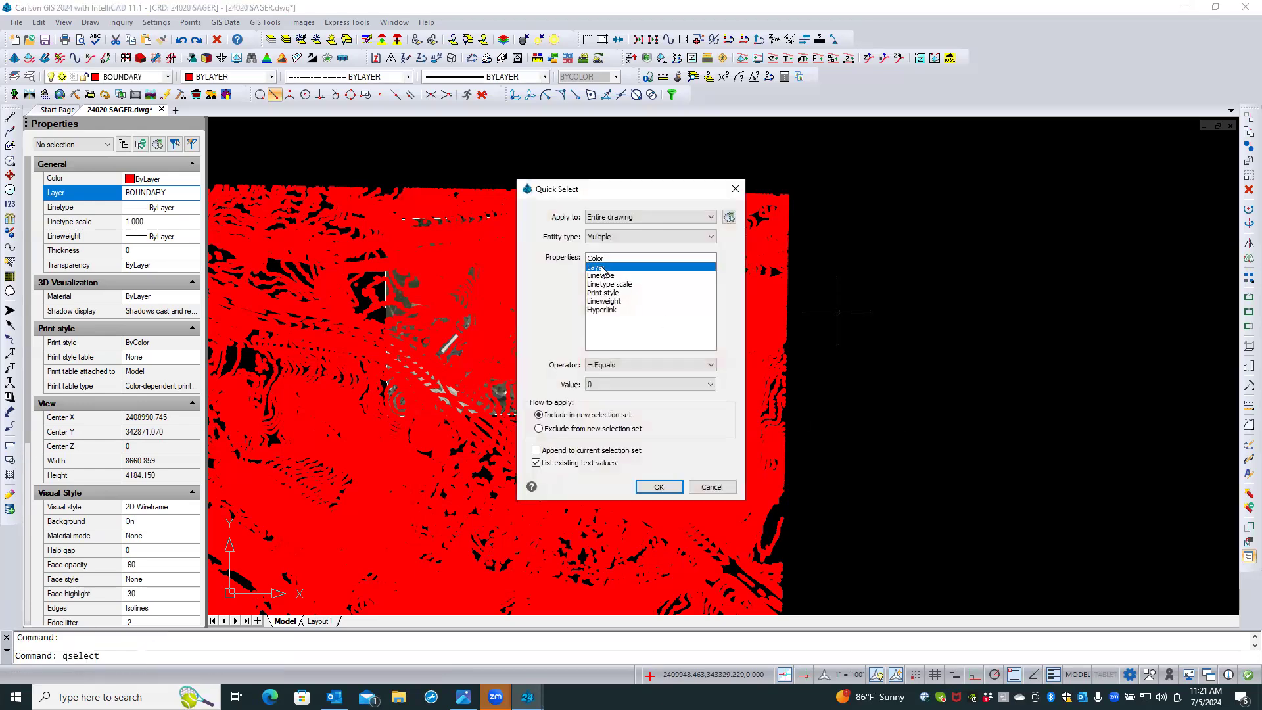
pyautogui.click(617, 385)
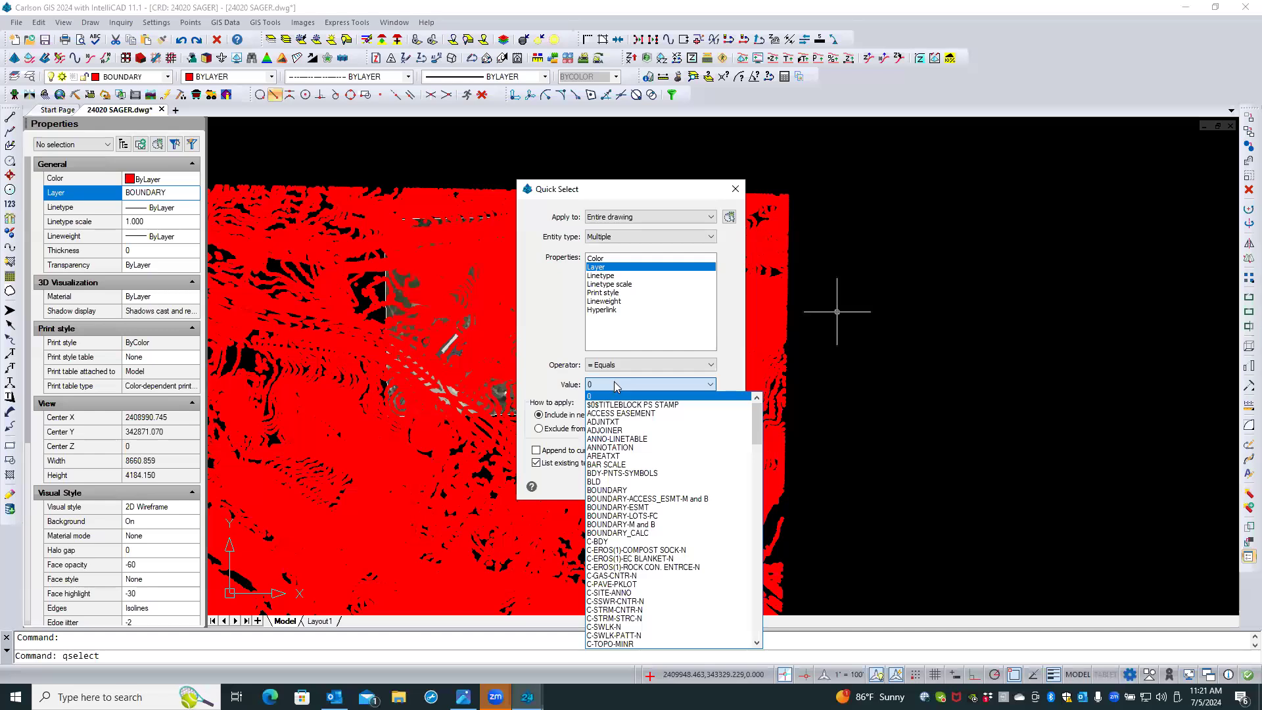
pyautogui.click(621, 491)
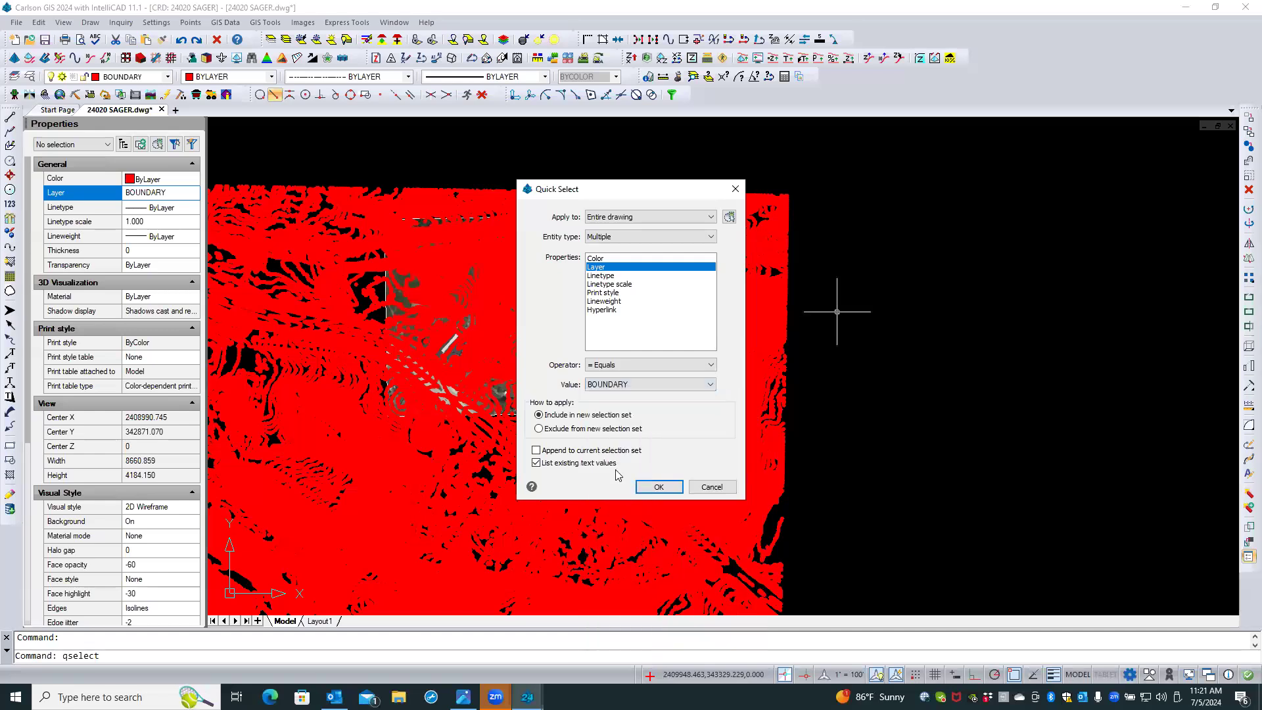
pyautogui.click(658, 486)
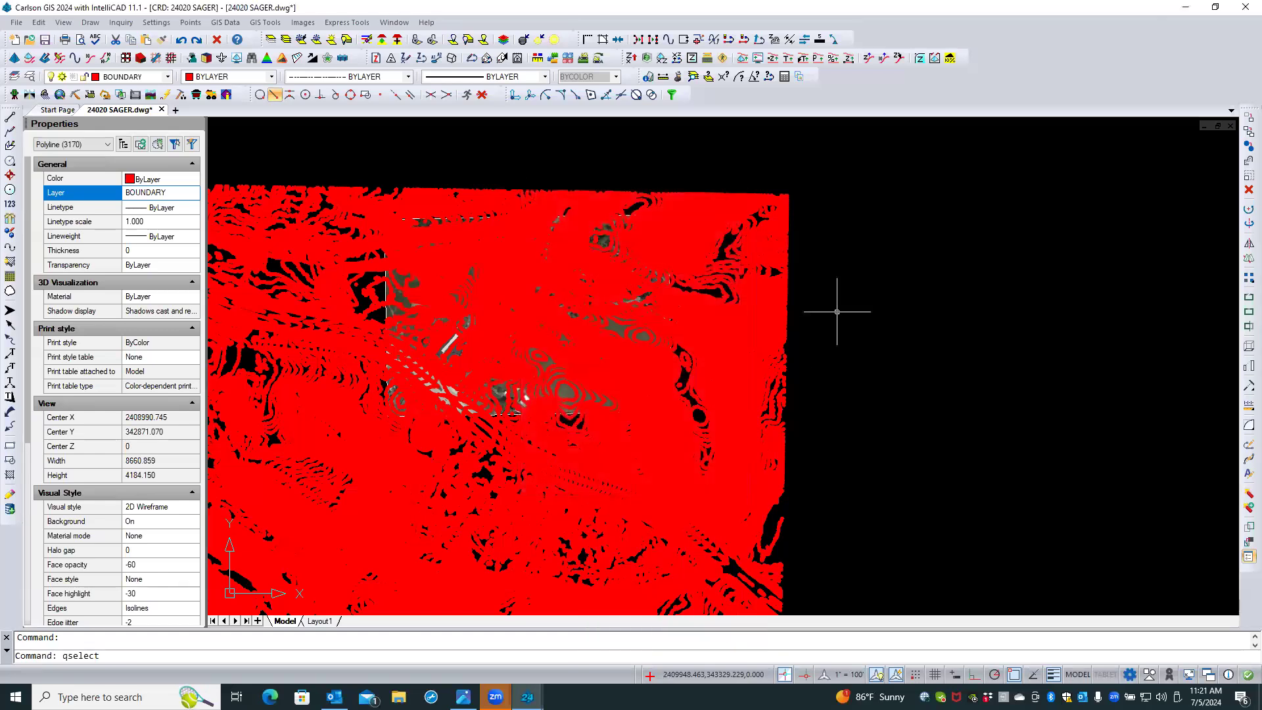
pyautogui.click(182, 194)
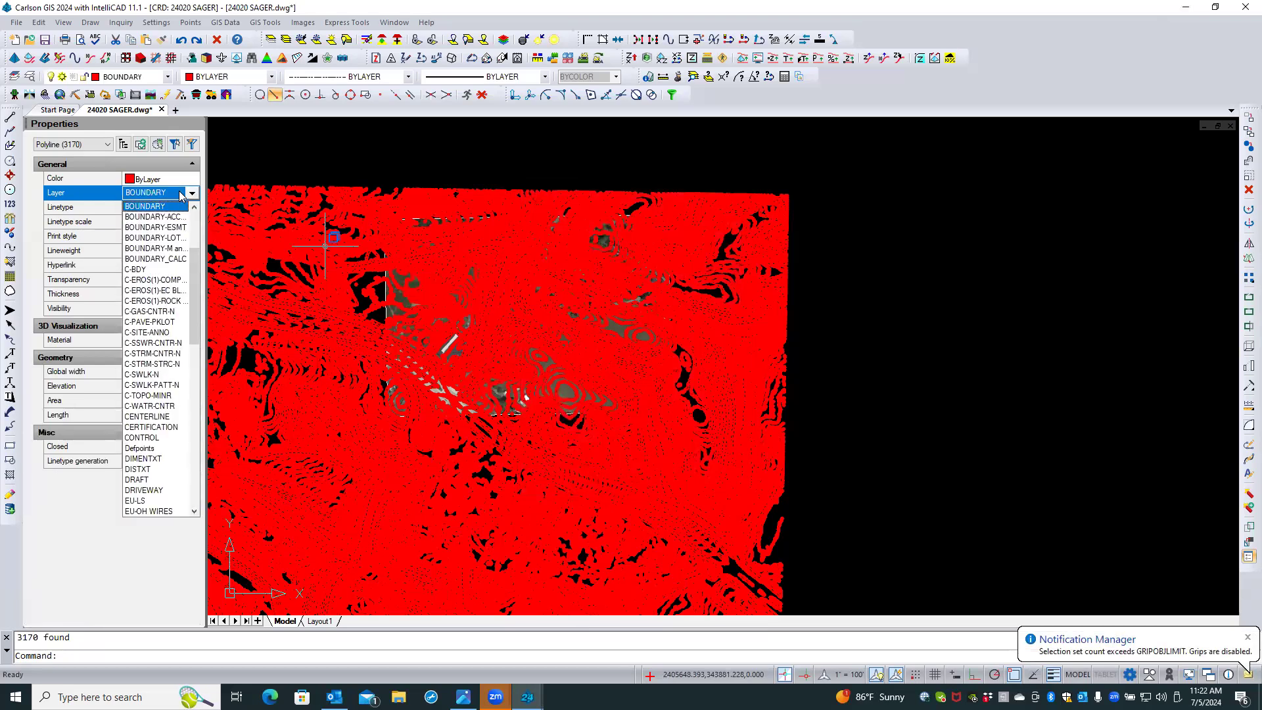
pyautogui.moveTo(193, 253); pyautogui.dragTo(196, 480)
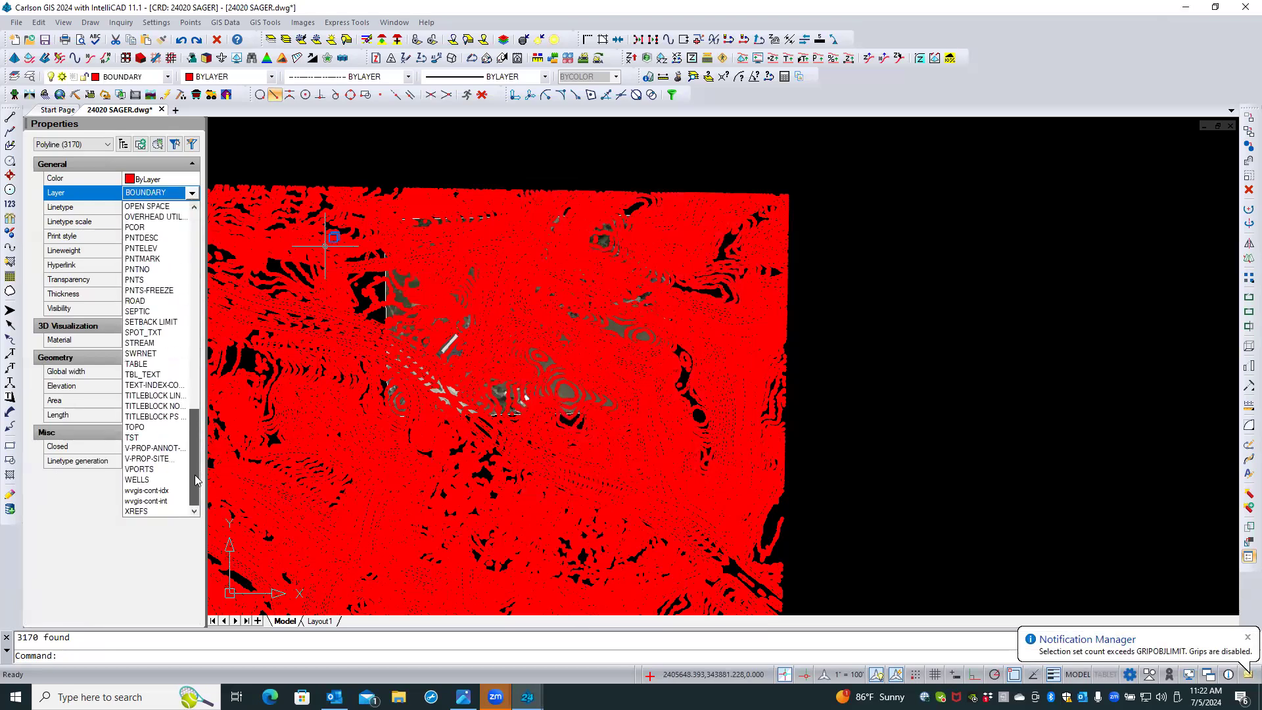
pyautogui.click(147, 501)
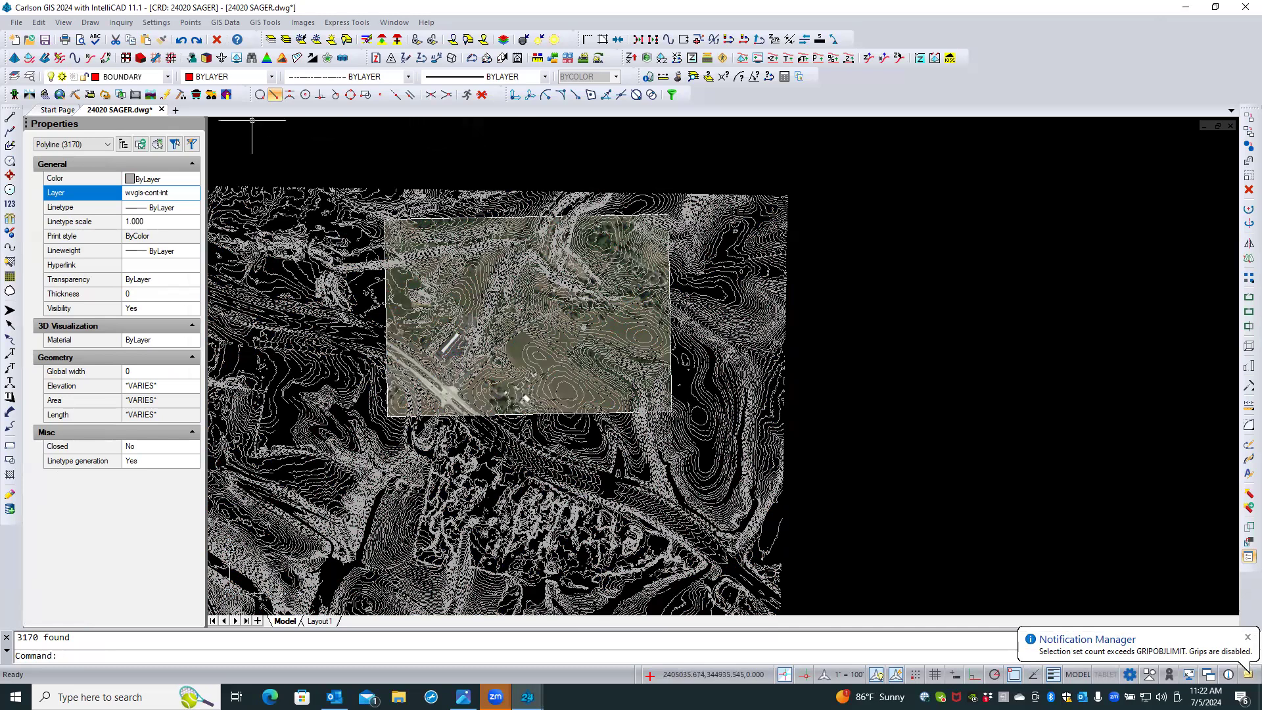
# Try to erase contours by closed polyline, picking the aerial image's edge as the perimeter
pyautogui.click(39, 22)
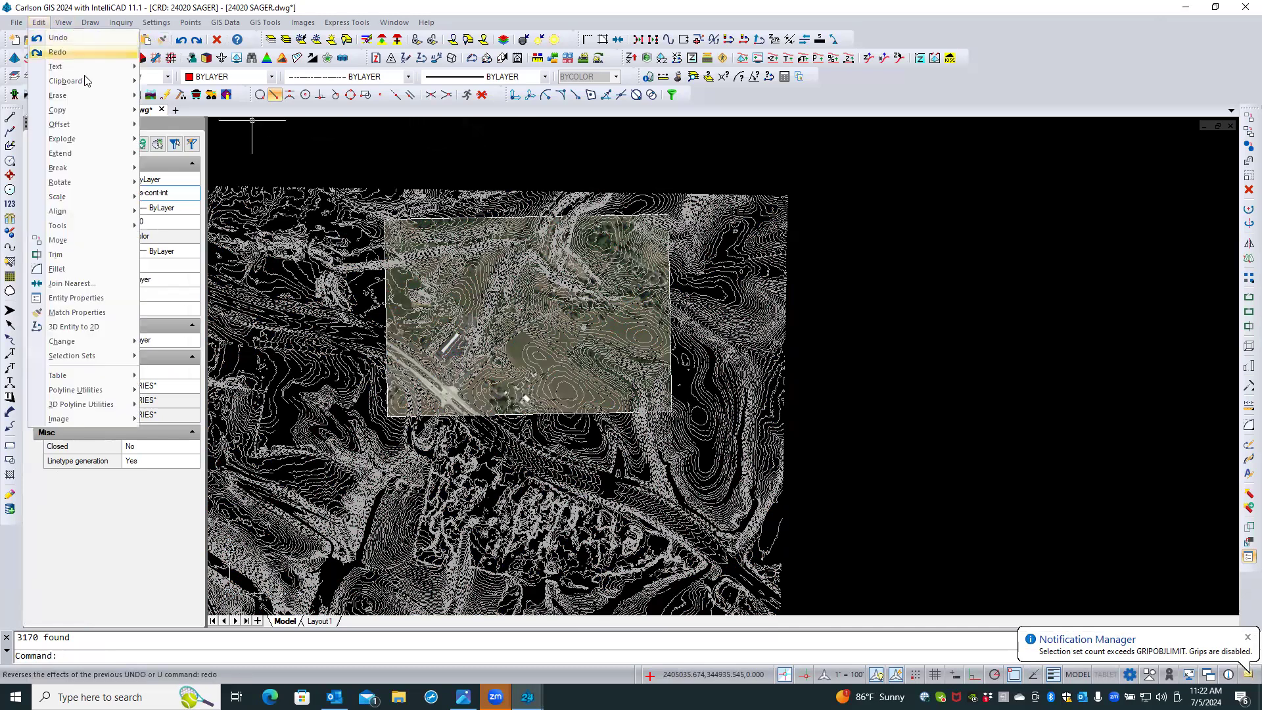
pyautogui.moveTo(89, 95)
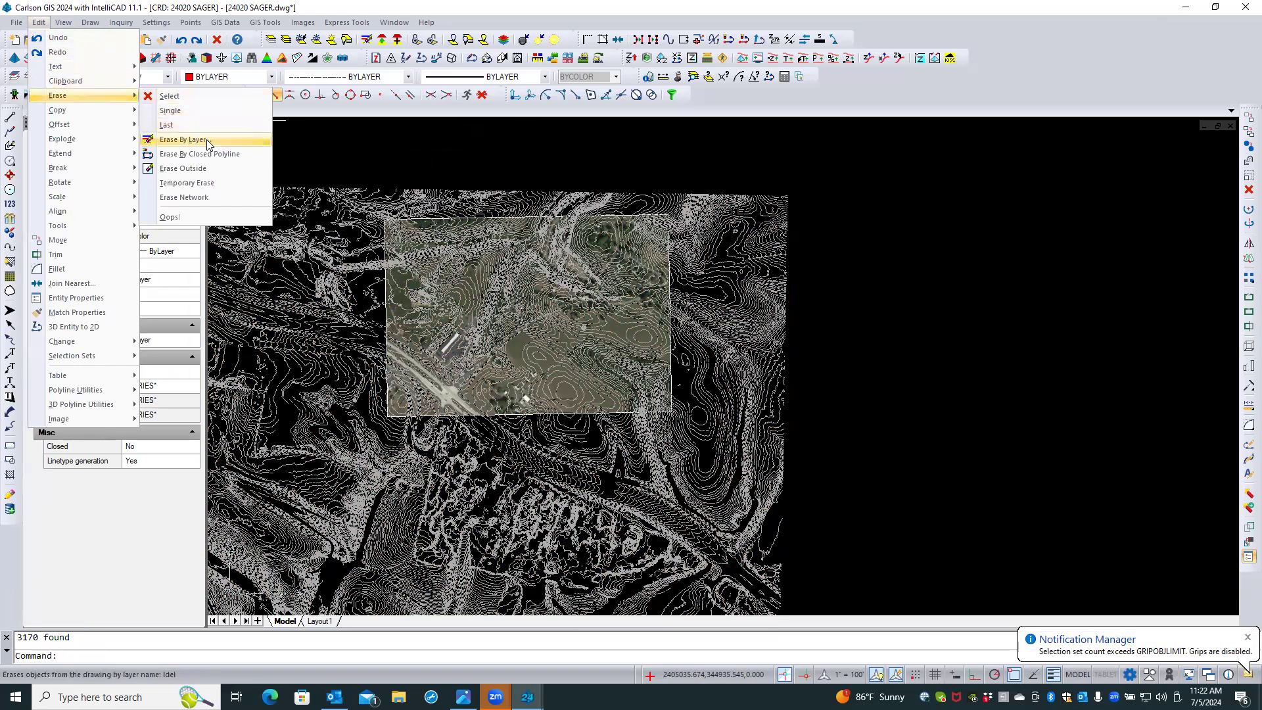
pyautogui.click(197, 154)
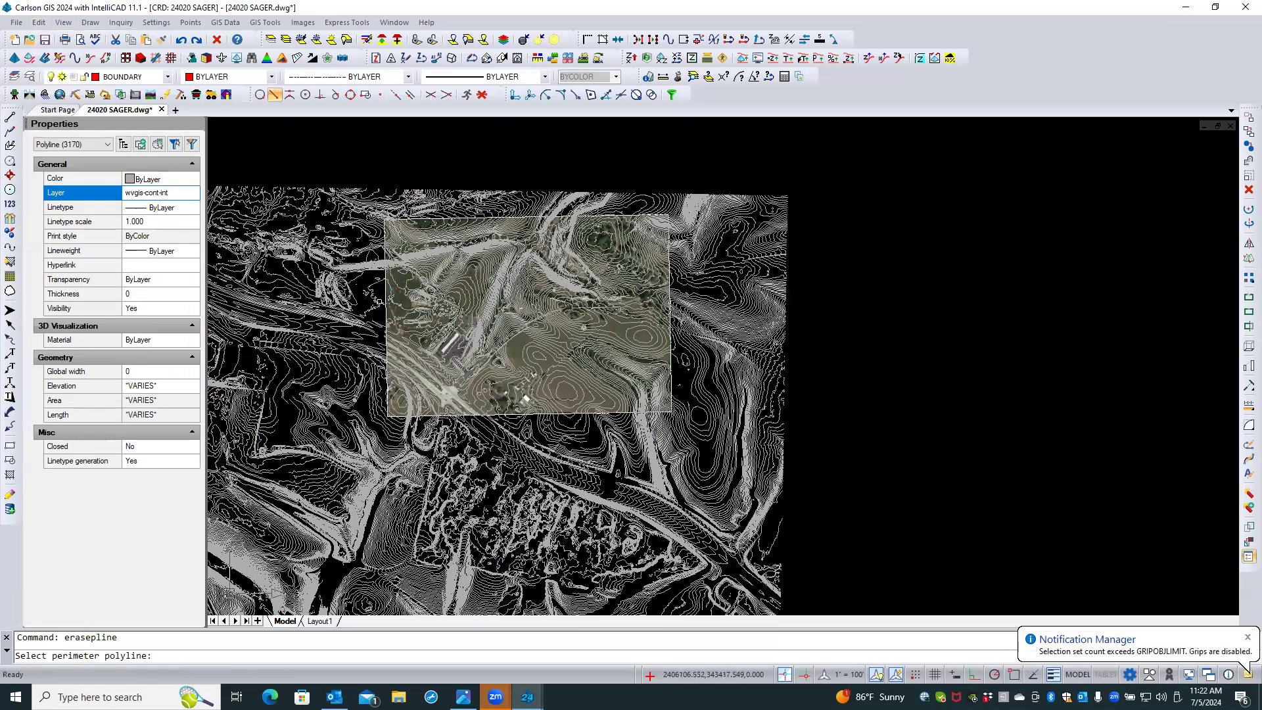
pyautogui.click(385, 293)
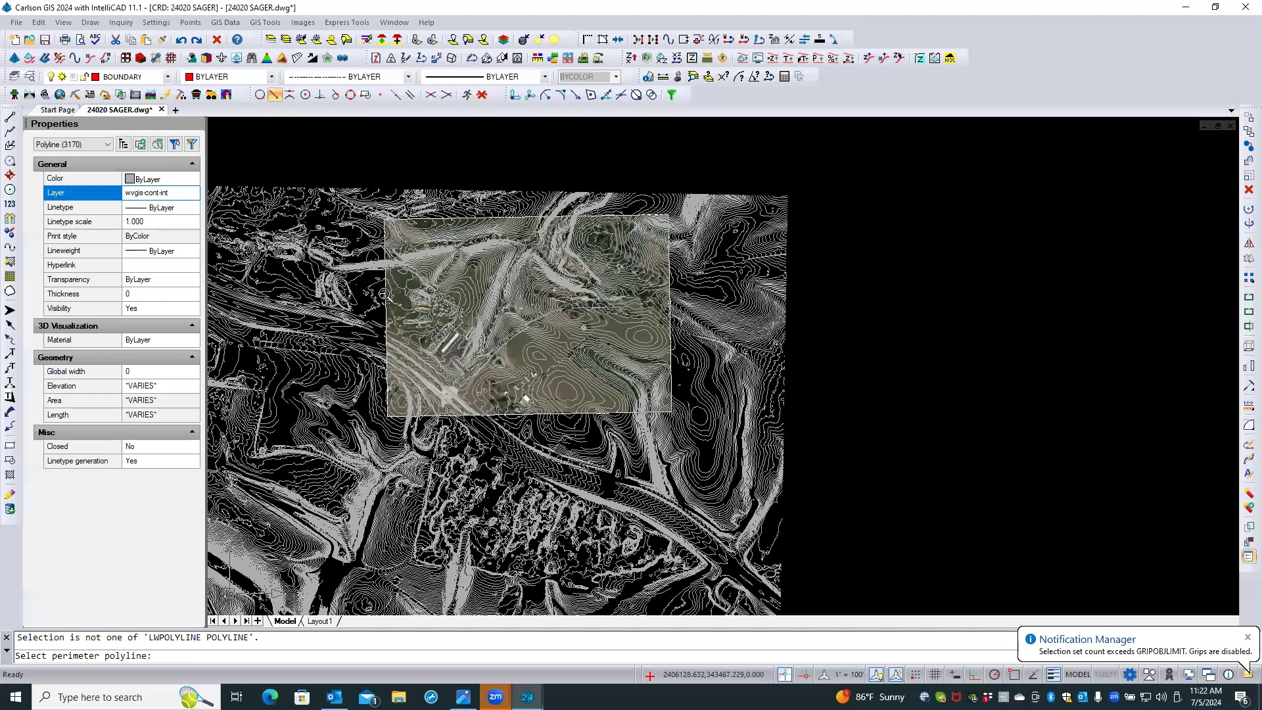
pyautogui.scroll(4, 385, 291)
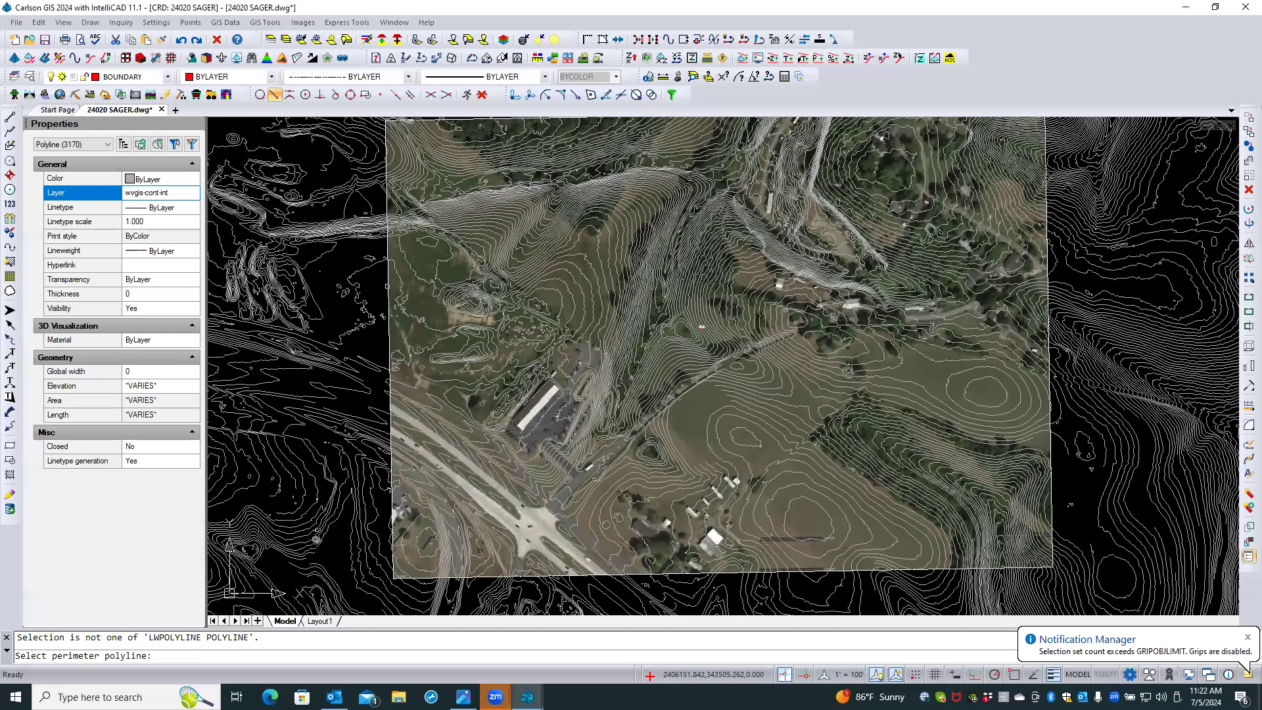
pyautogui.scroll(-2, 385, 288)
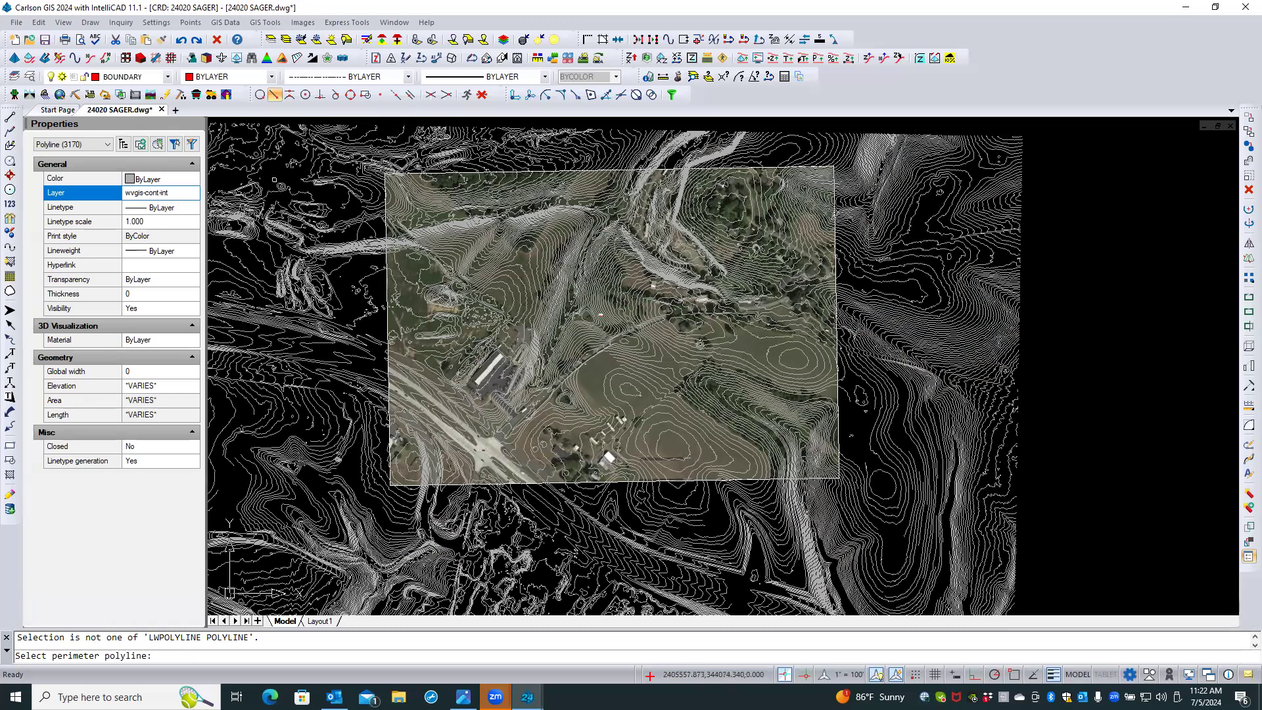
pyautogui.press('Escape')
# Make layer 0 the current layer in place of BOUNDARY
pyautogui.scroll(-1, 294, 191)
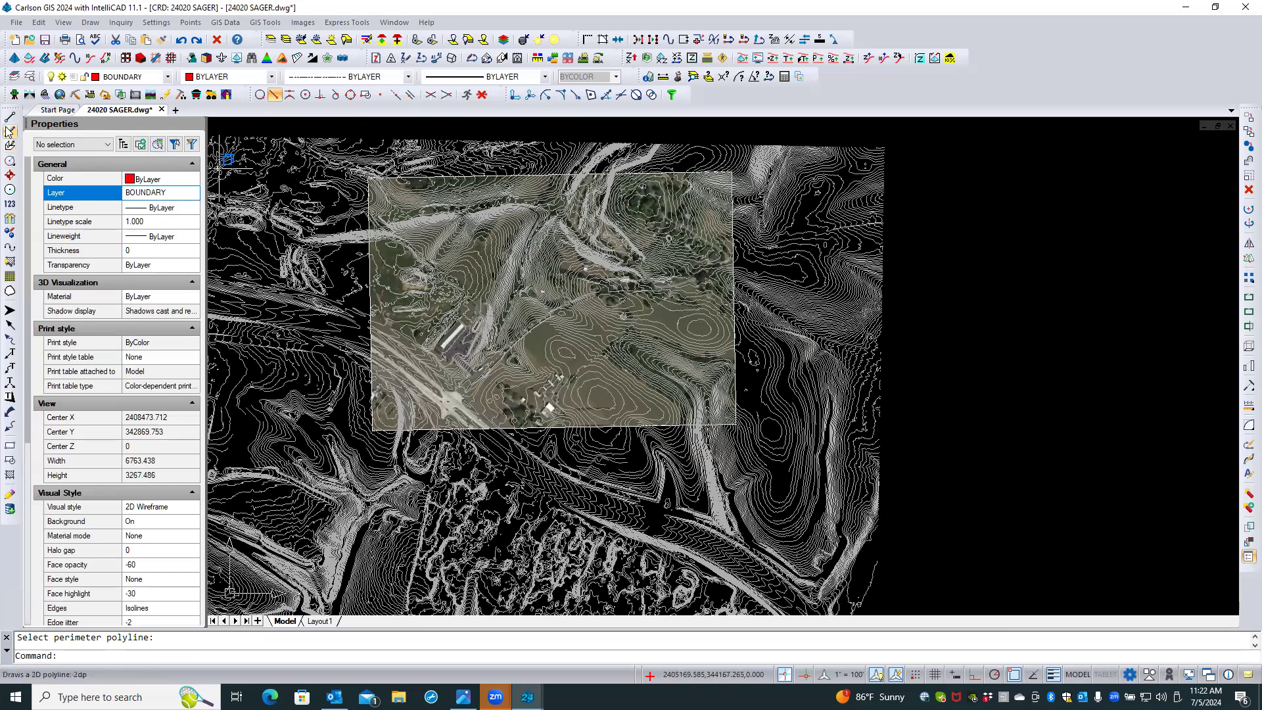
pyautogui.click(160, 194)
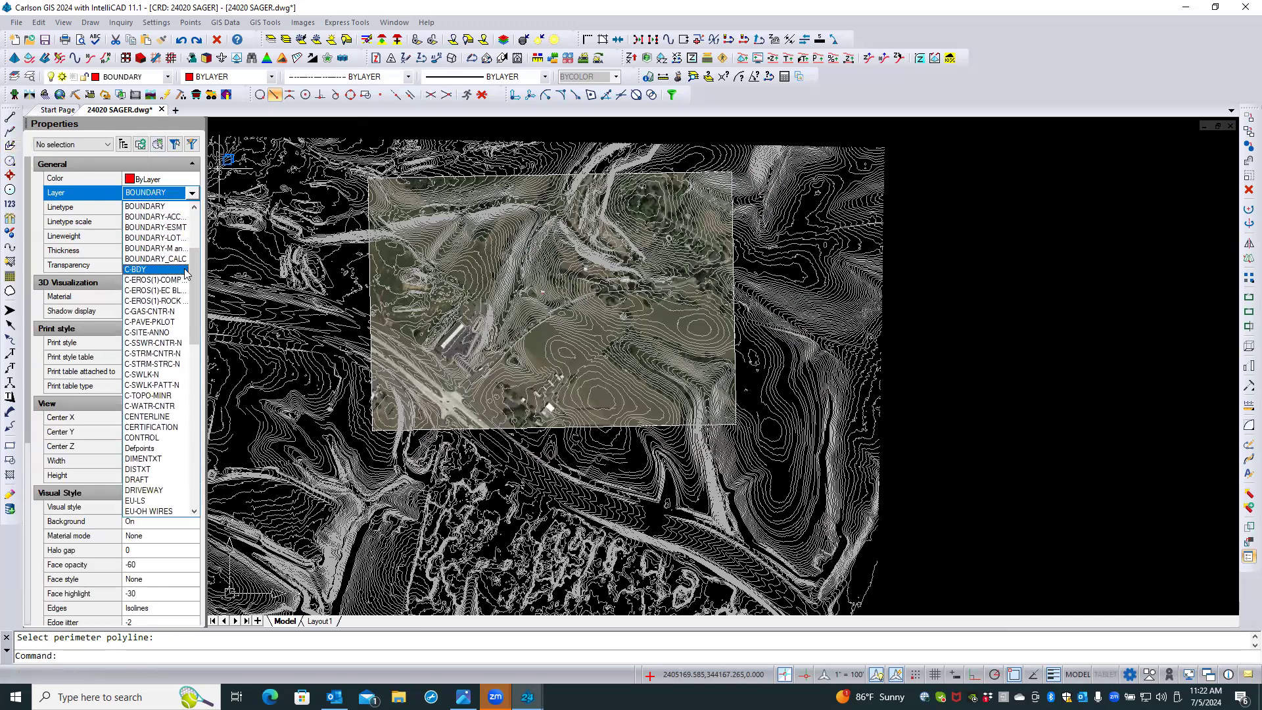
pyautogui.moveTo(195, 270); pyautogui.dragTo(184, 217)
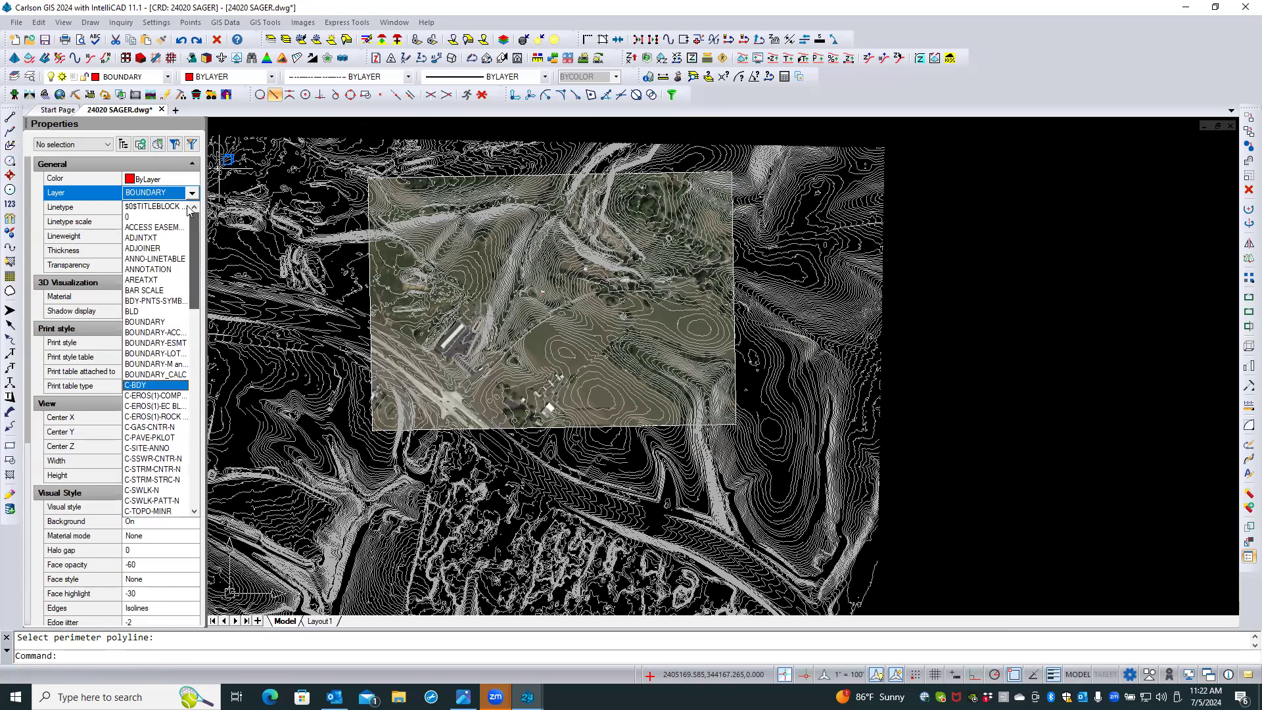
pyautogui.click(157, 217)
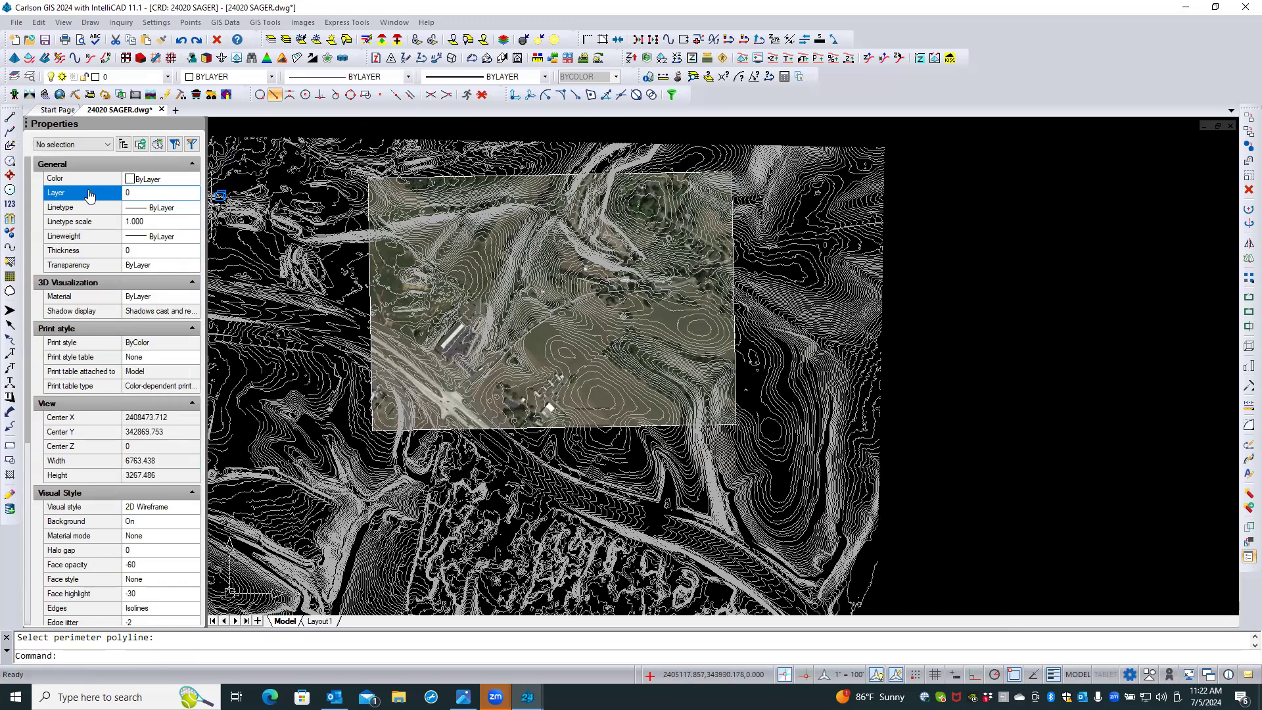
# Start a 2D polyline tracing the aerial image's west and north edges, with segments about 1657 and 2386 long
pyautogui.click(10, 135)
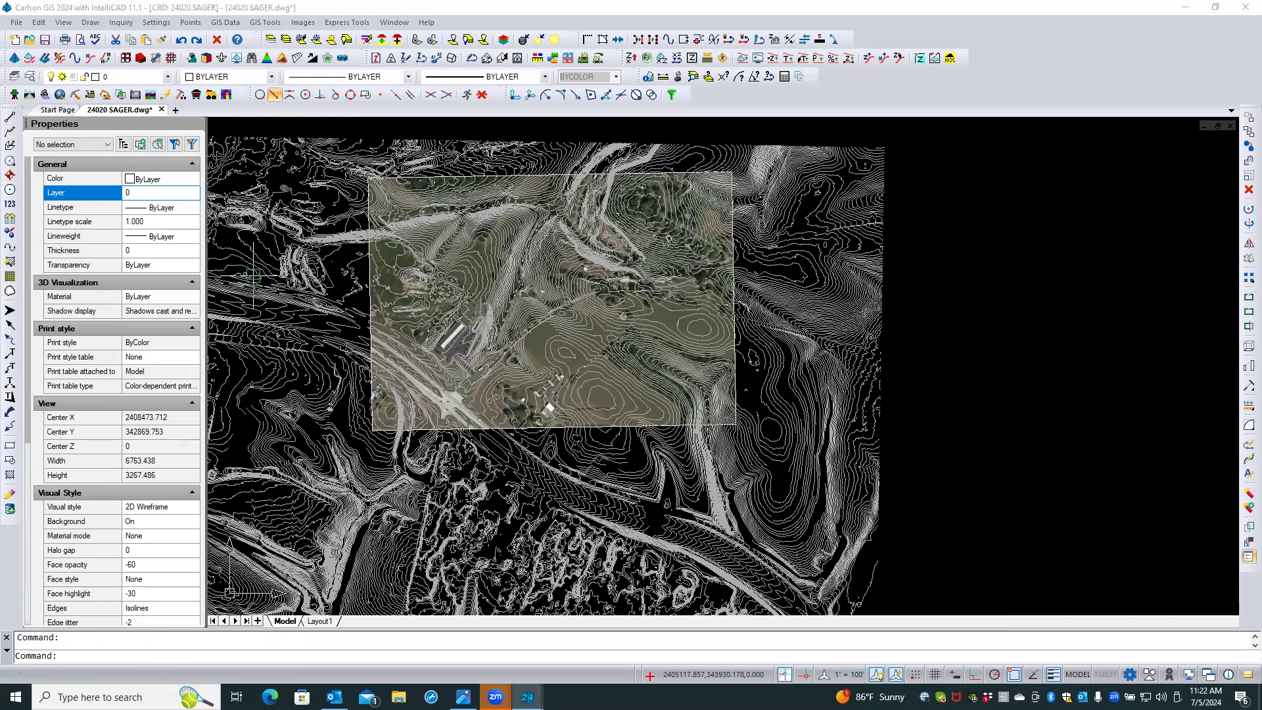
pyautogui.click(530, 464)
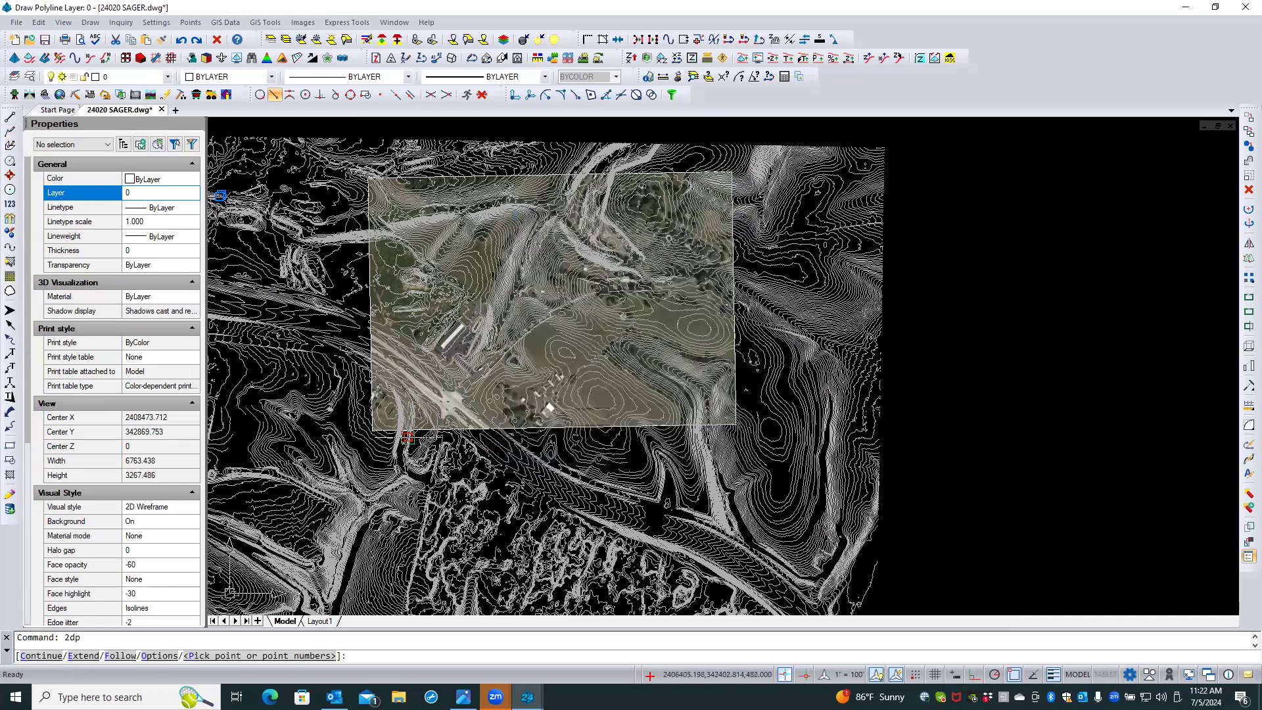
pyautogui.scroll(5, 372, 428)
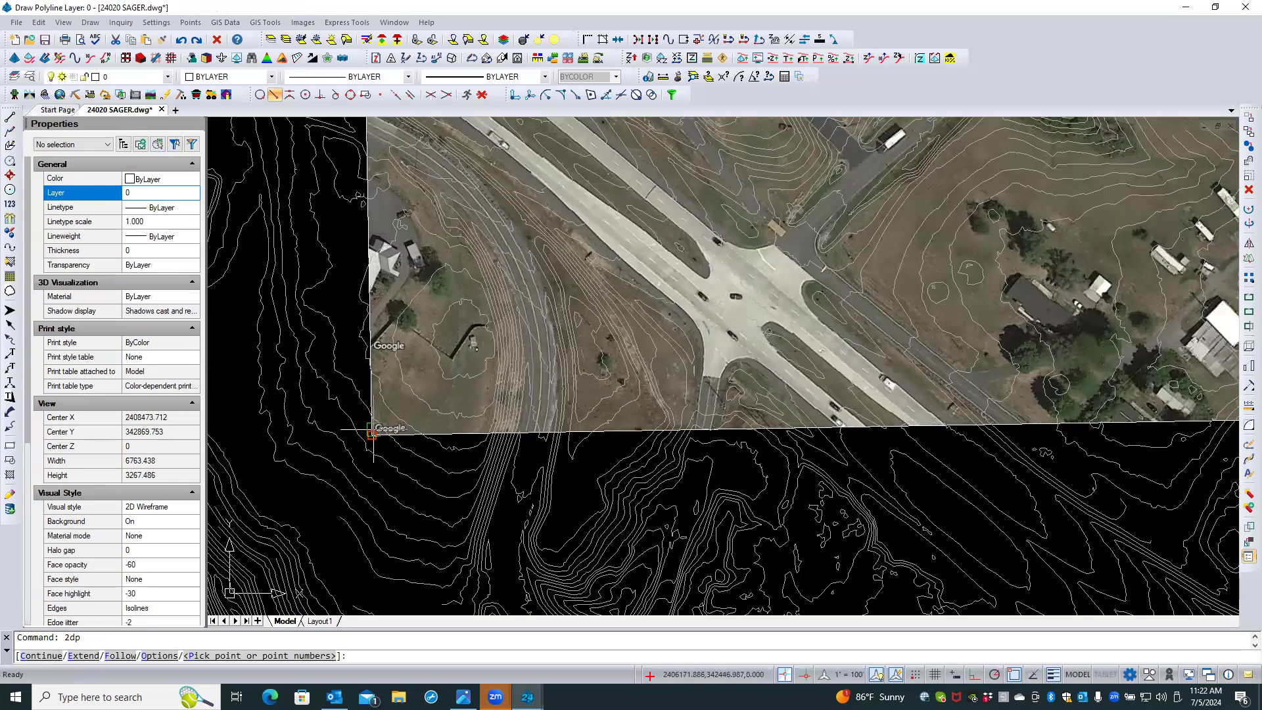
pyautogui.click(371, 435)
pyautogui.scroll(-6, 372, 434)
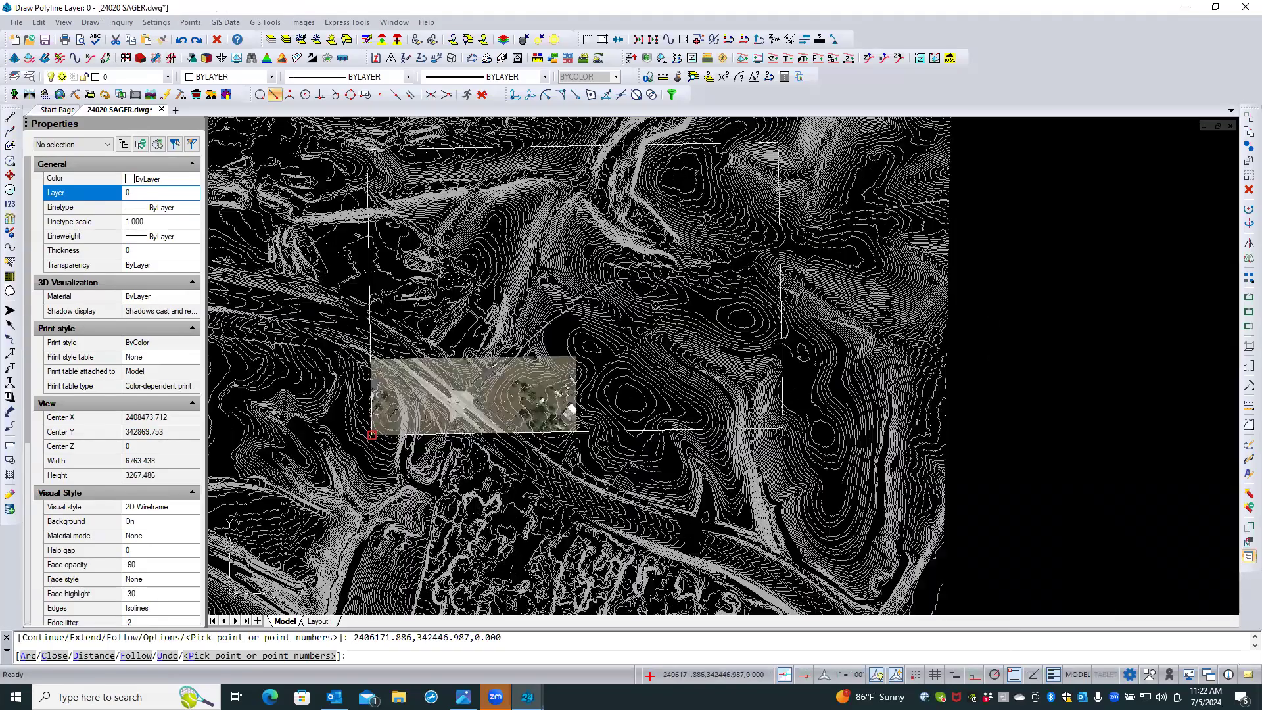
pyautogui.scroll(8, 377, 320)
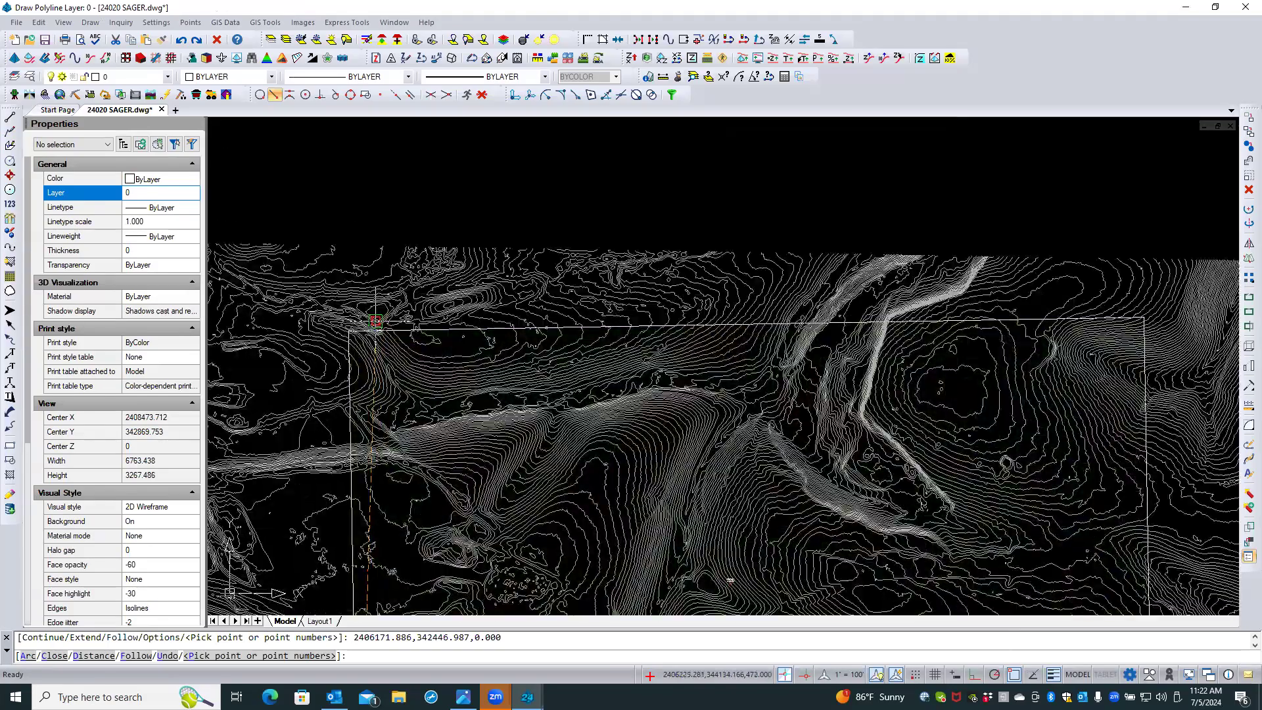
pyautogui.scroll(4, 353, 325)
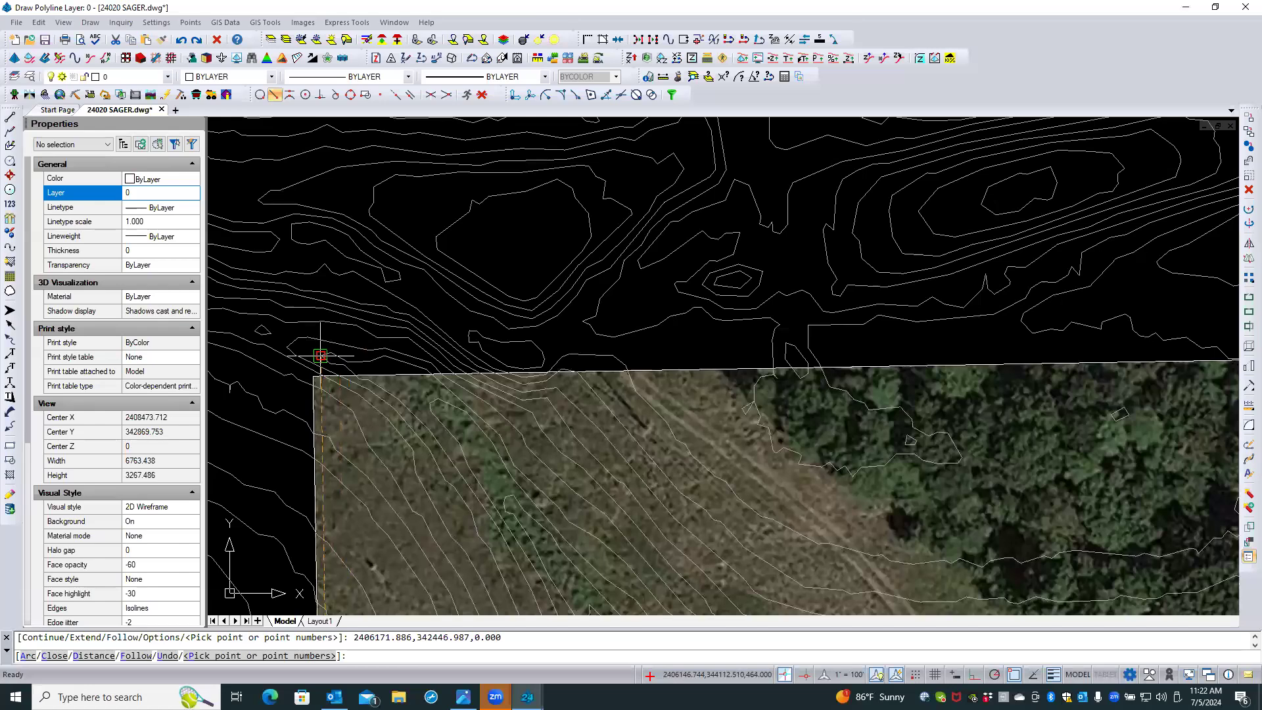
pyautogui.click(312, 376)
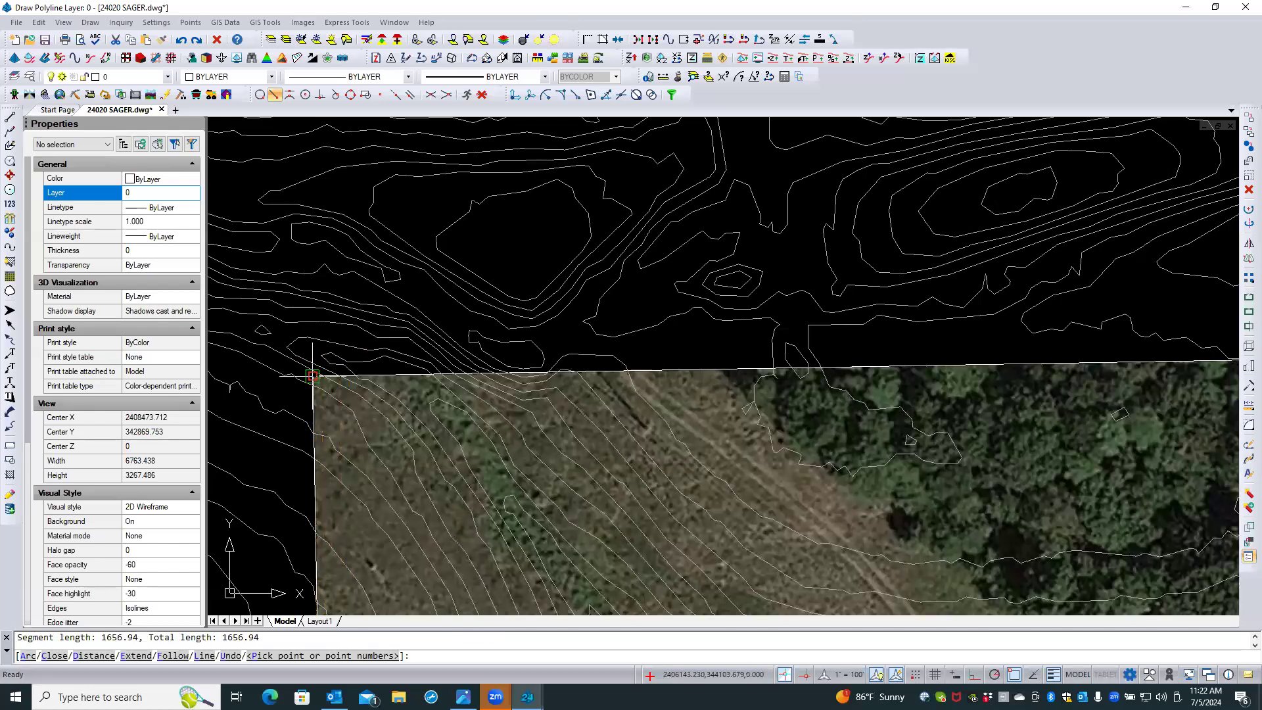
pyautogui.scroll(-3, 292, 303)
pyautogui.scroll(-3, 304, 315)
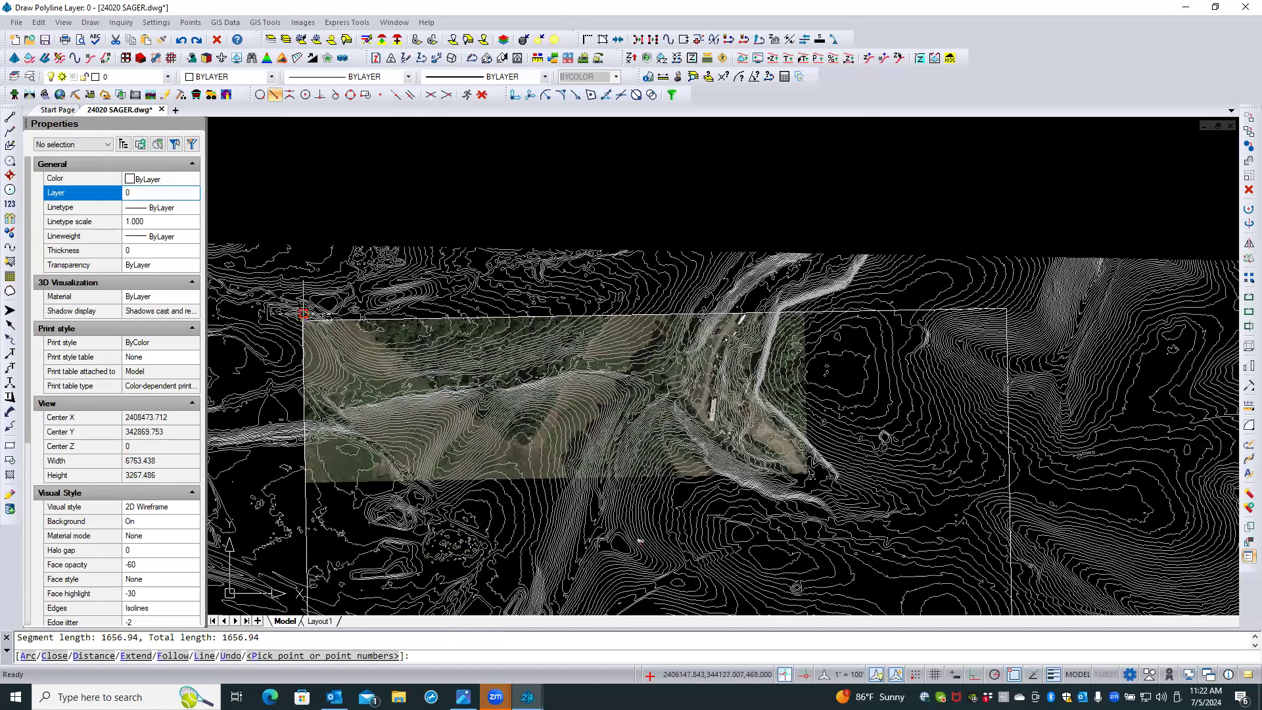
pyautogui.scroll(6, 1019, 309)
pyautogui.scroll(4, 1019, 310)
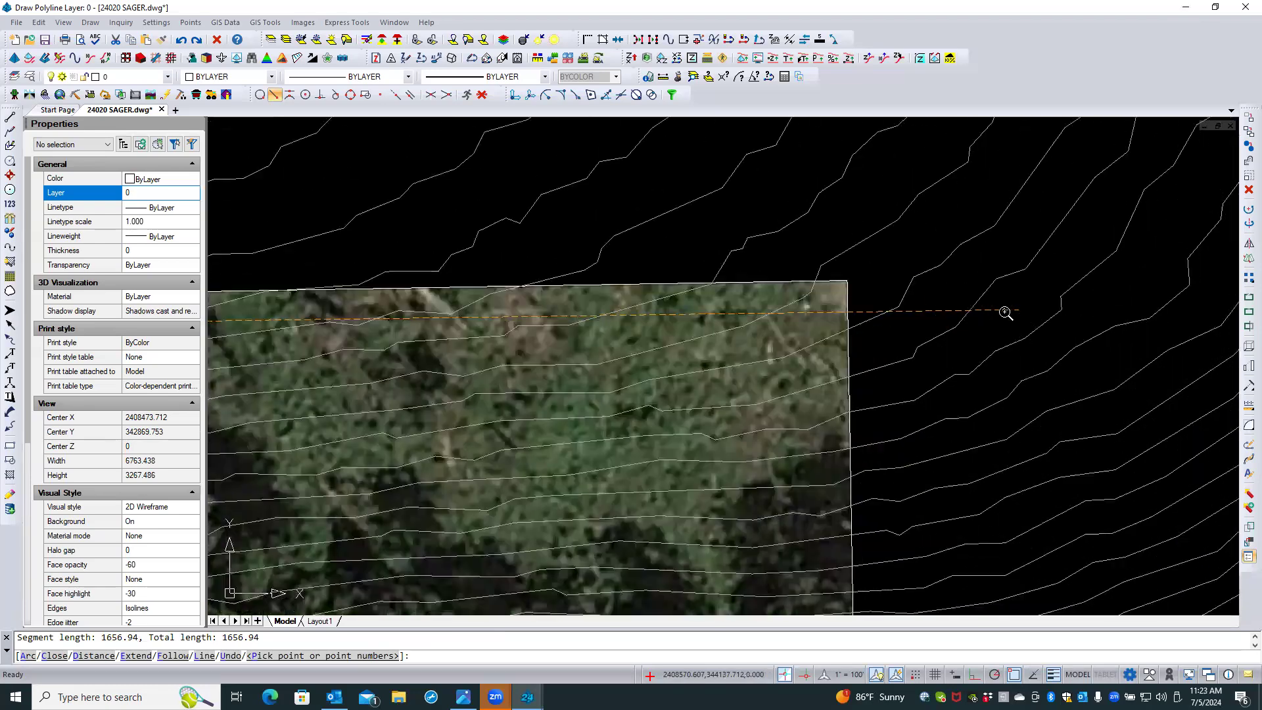
pyautogui.click(757, 266)
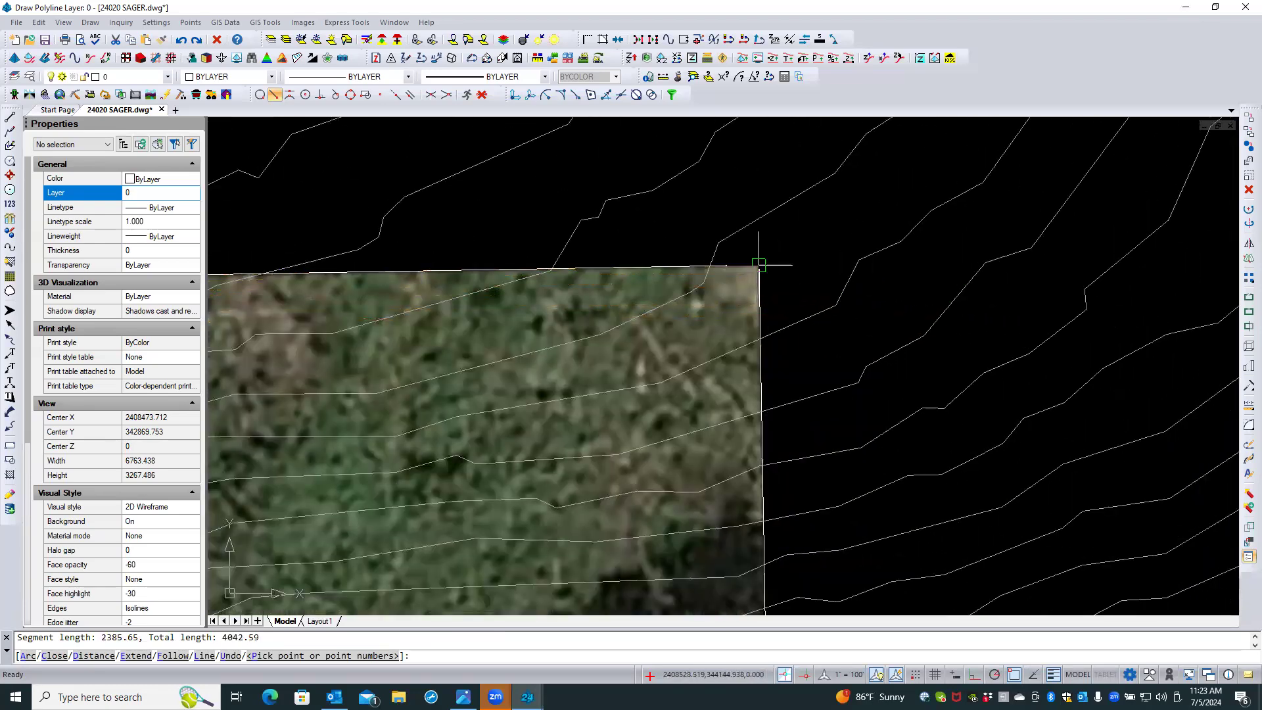
# Continue the perimeter polyline to the aerial image's southeast corner and close it
pyautogui.scroll(-6, 727, 220)
pyautogui.scroll(3, 725, 222)
pyautogui.scroll(-6, 725, 222)
pyautogui.scroll(4, 727, 222)
pyautogui.scroll(-2, 740, 323)
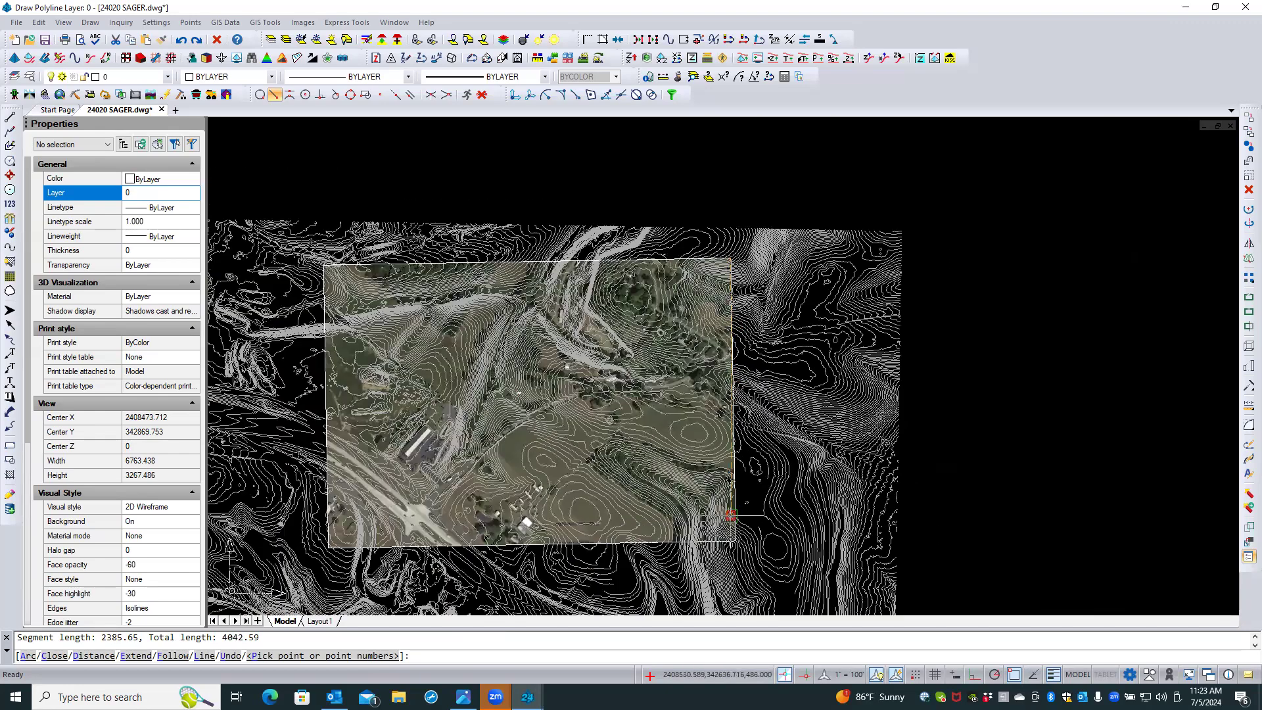
pyautogui.scroll(4, 729, 547)
pyautogui.scroll(3, 729, 546)
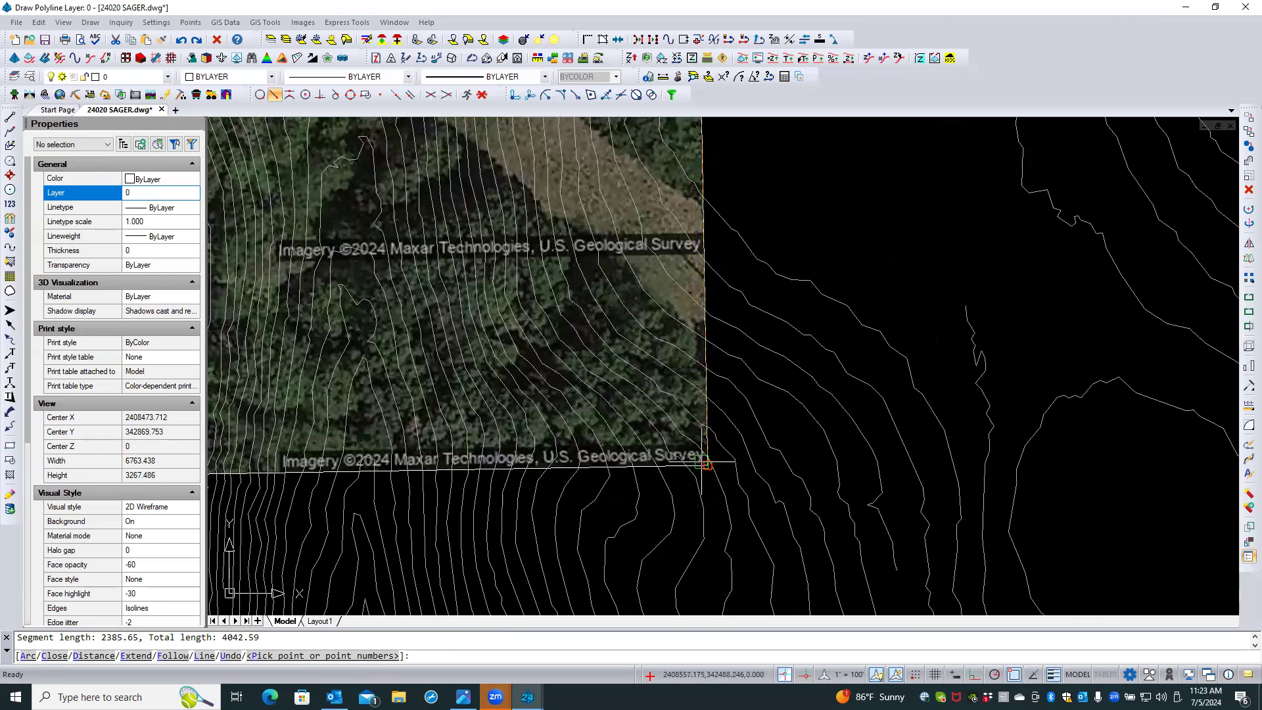
pyautogui.click(704, 465)
pyautogui.write('c')
pyautogui.press('Return')
pyautogui.scroll(-3, 807, 442)
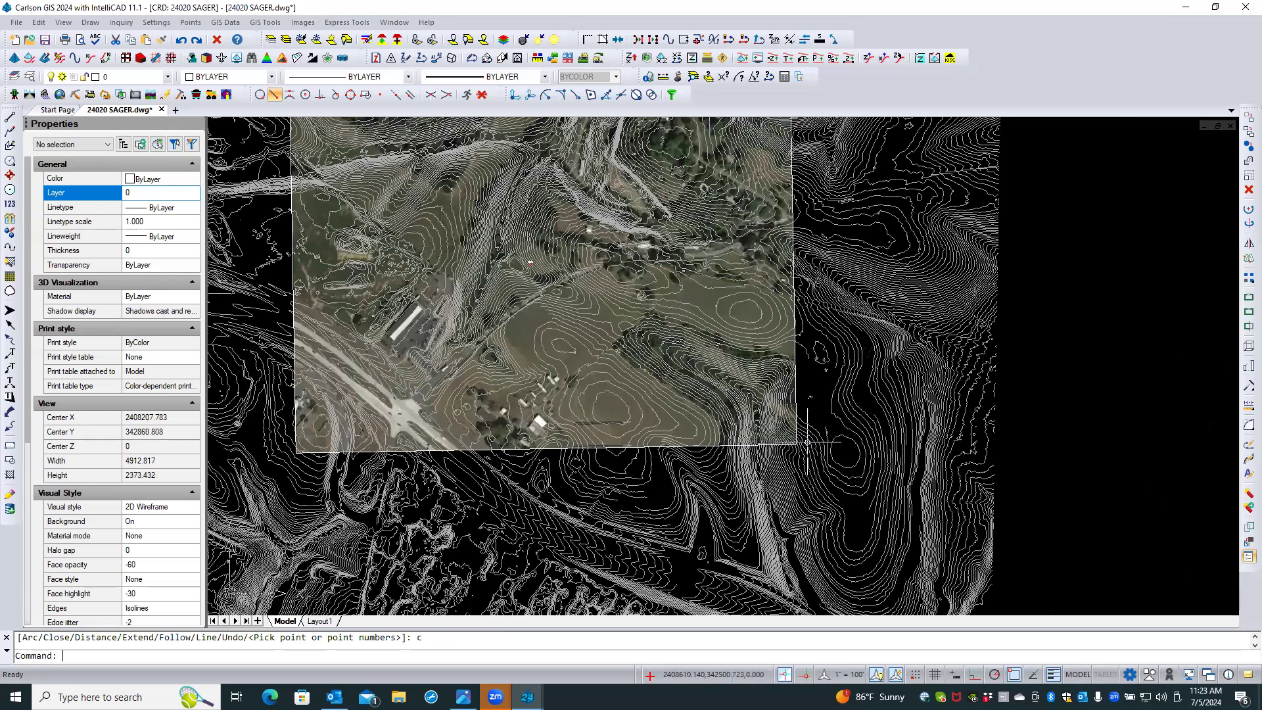
# Erase all entity types outside the closed layer 0 polyline, using automatic entity selection and no exclusion perimeter
pyautogui.scroll(-2, 807, 442)
pyautogui.rightClick(446, 166)
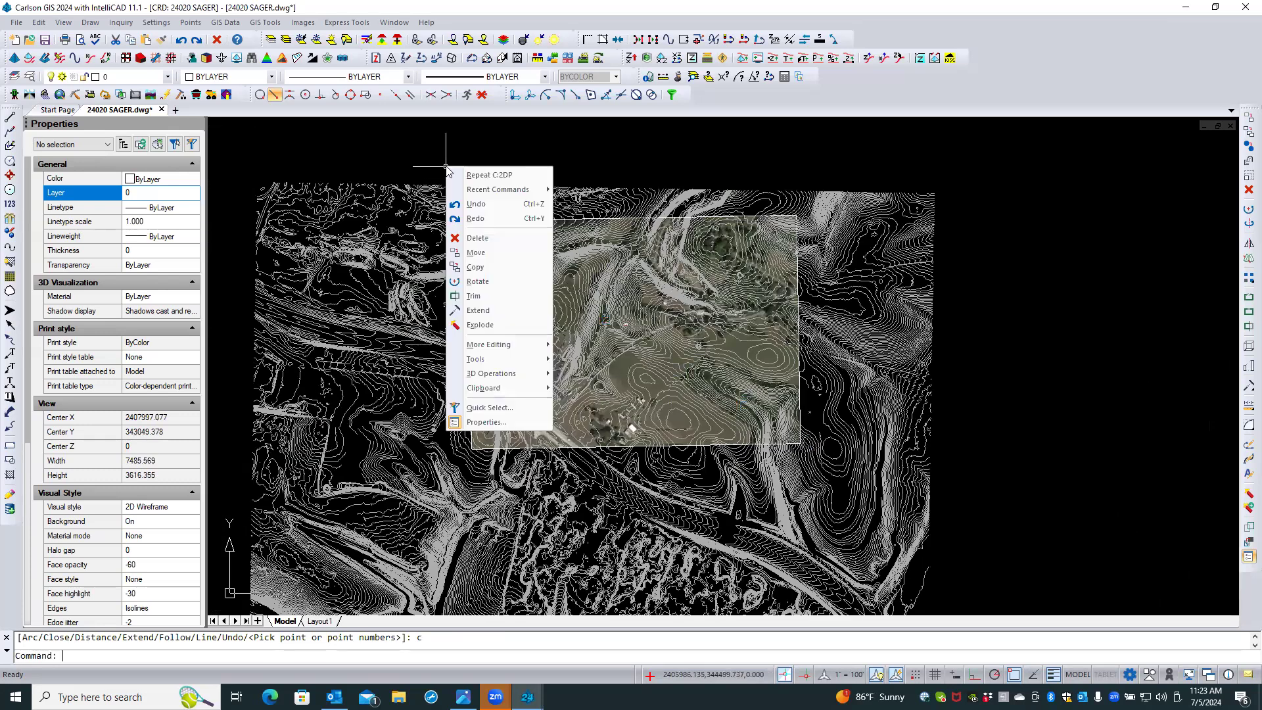
pyautogui.moveTo(519, 190)
pyautogui.click(611, 207)
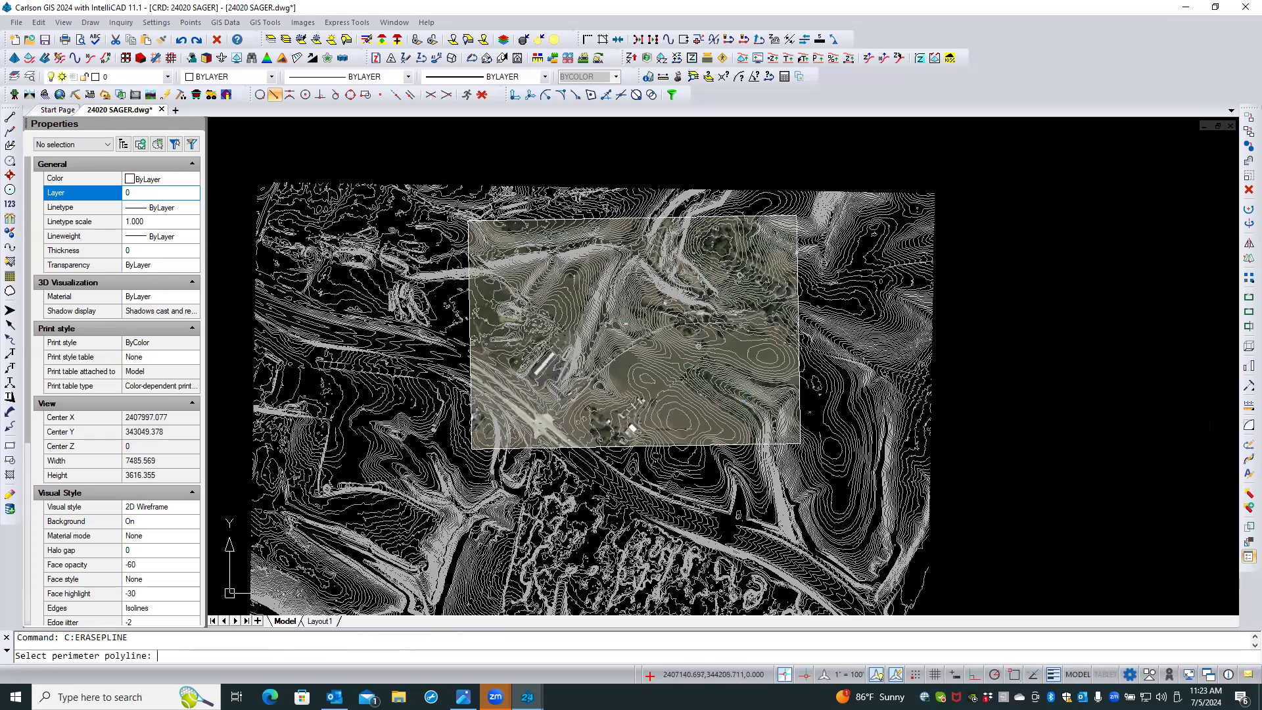
pyautogui.click(478, 297)
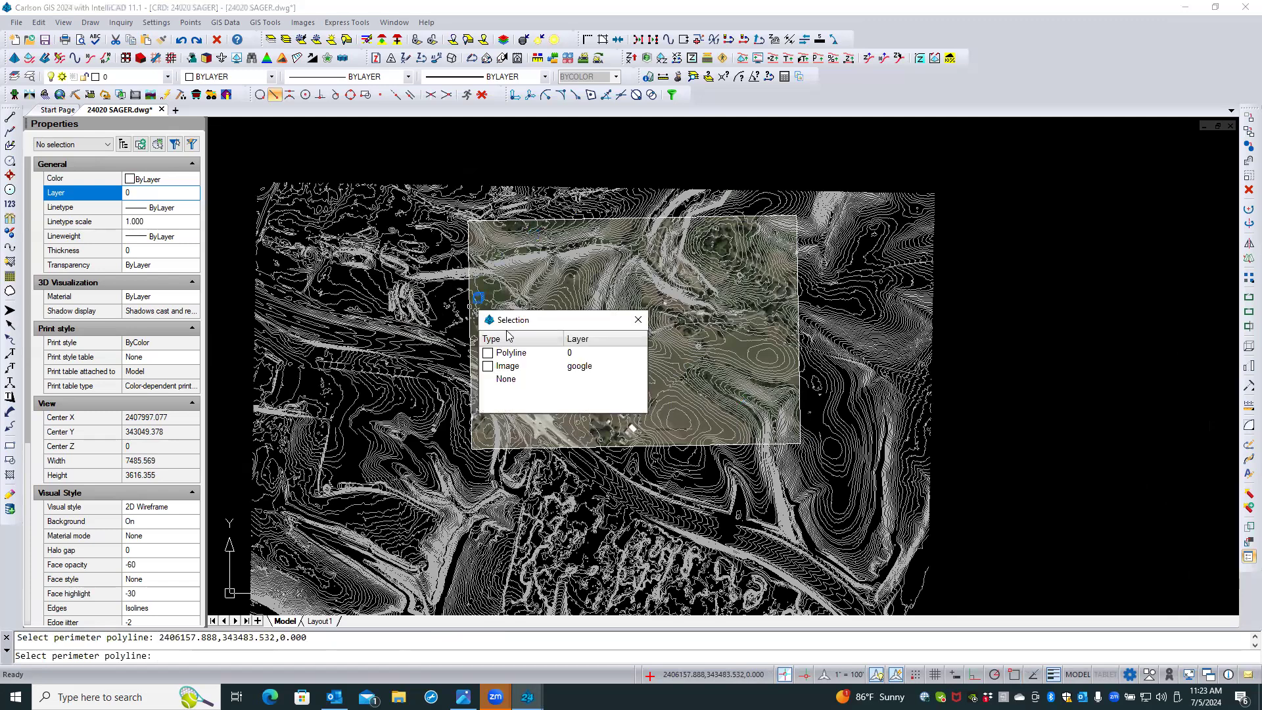
pyautogui.click(524, 354)
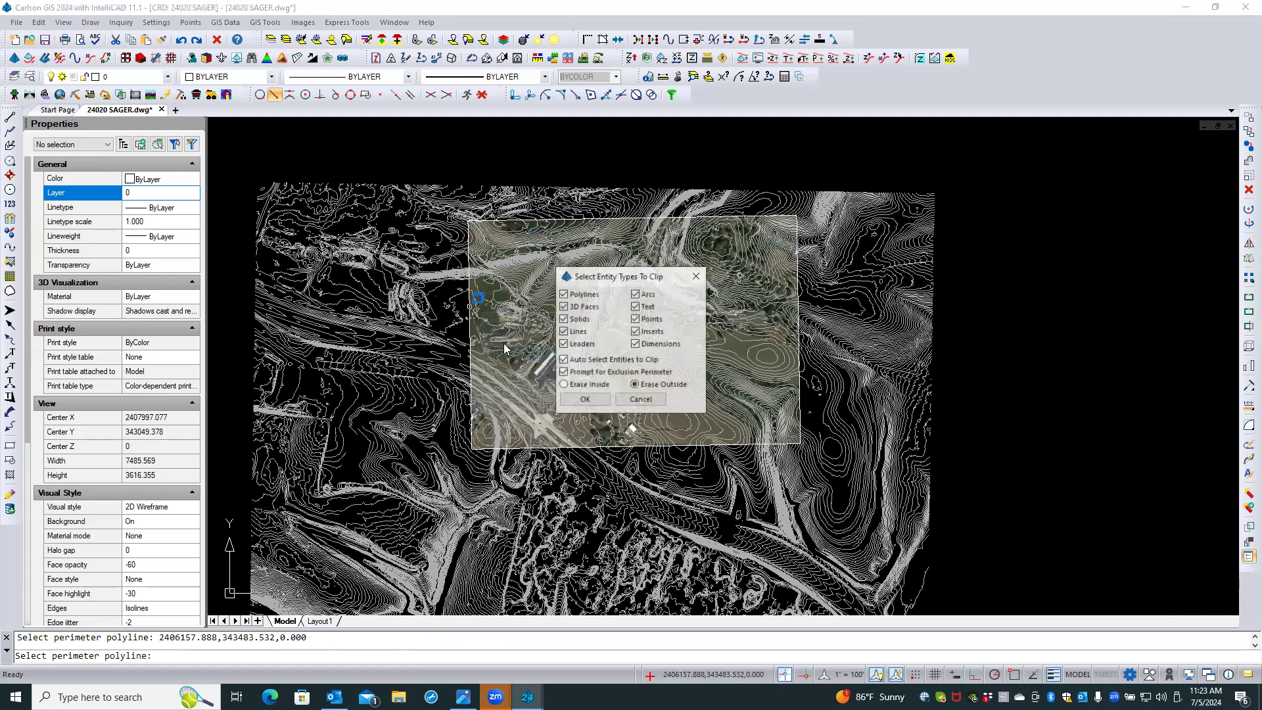
pyautogui.click(584, 399)
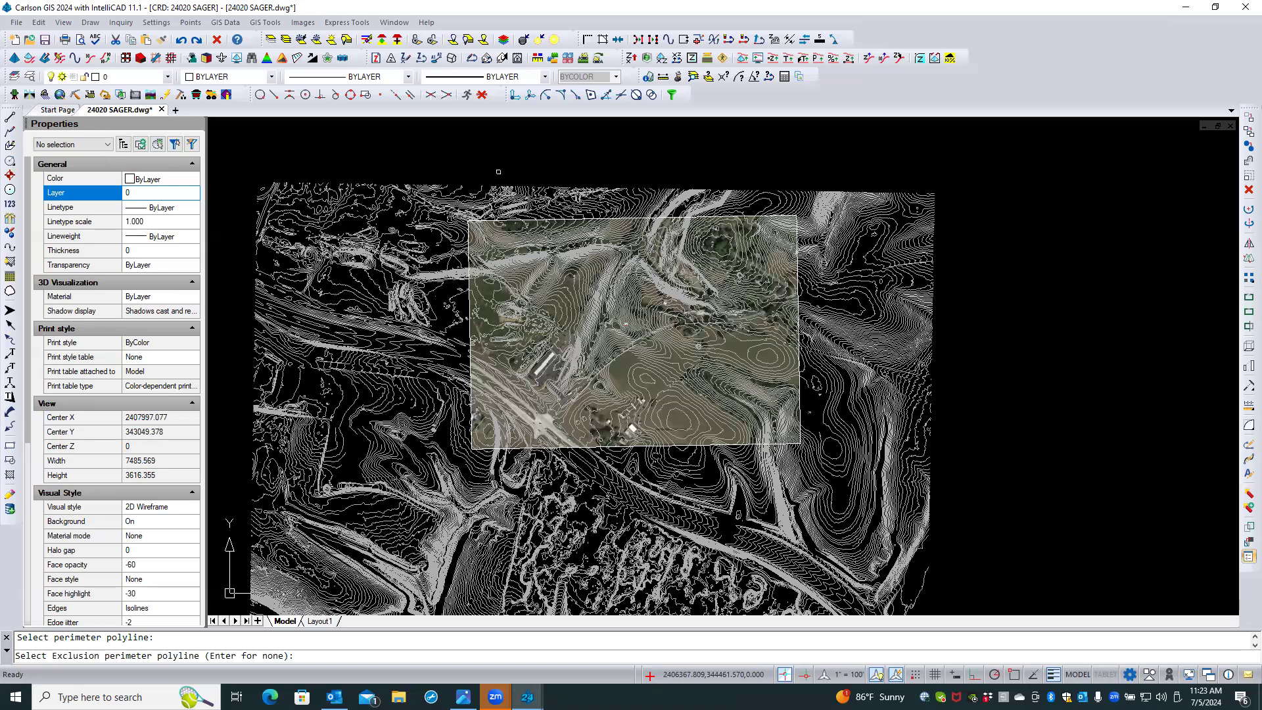
pyautogui.press('Return')
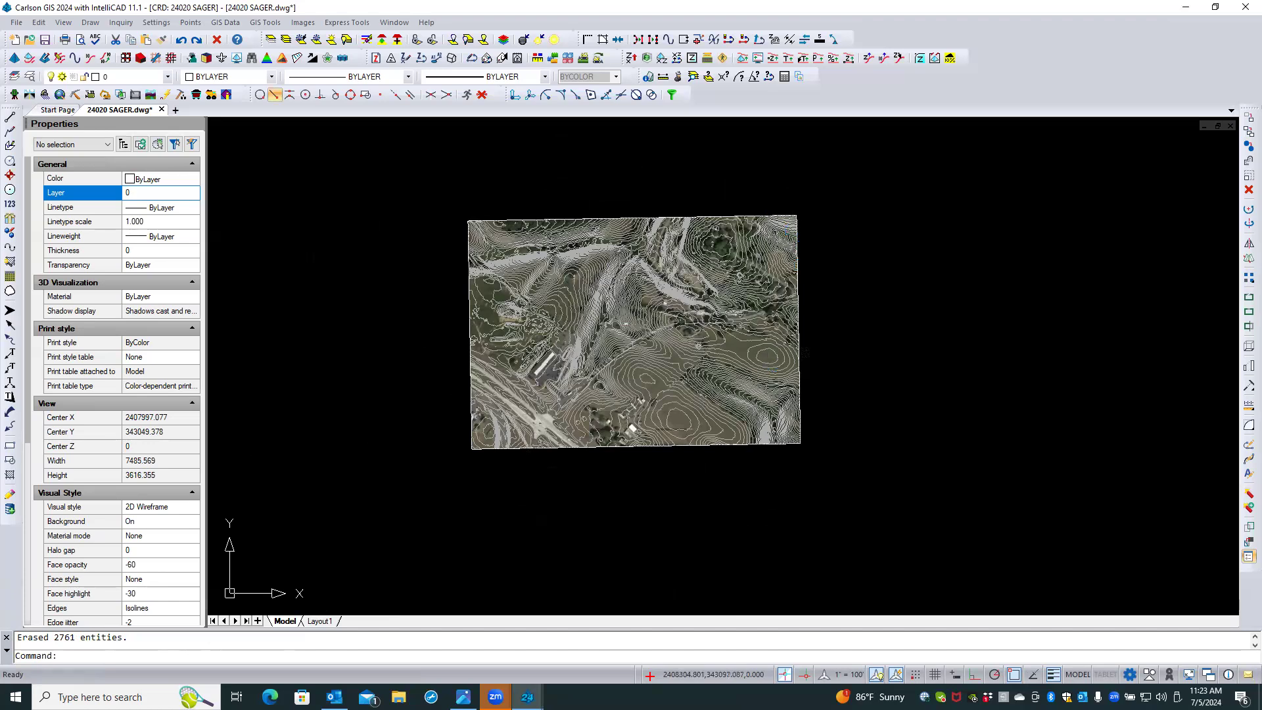
# Inspect the layer, elevation and linetype generation properties of the hilltop contour and a neighbouring contour in the eastern field
pyautogui.scroll(5, 765, 359)
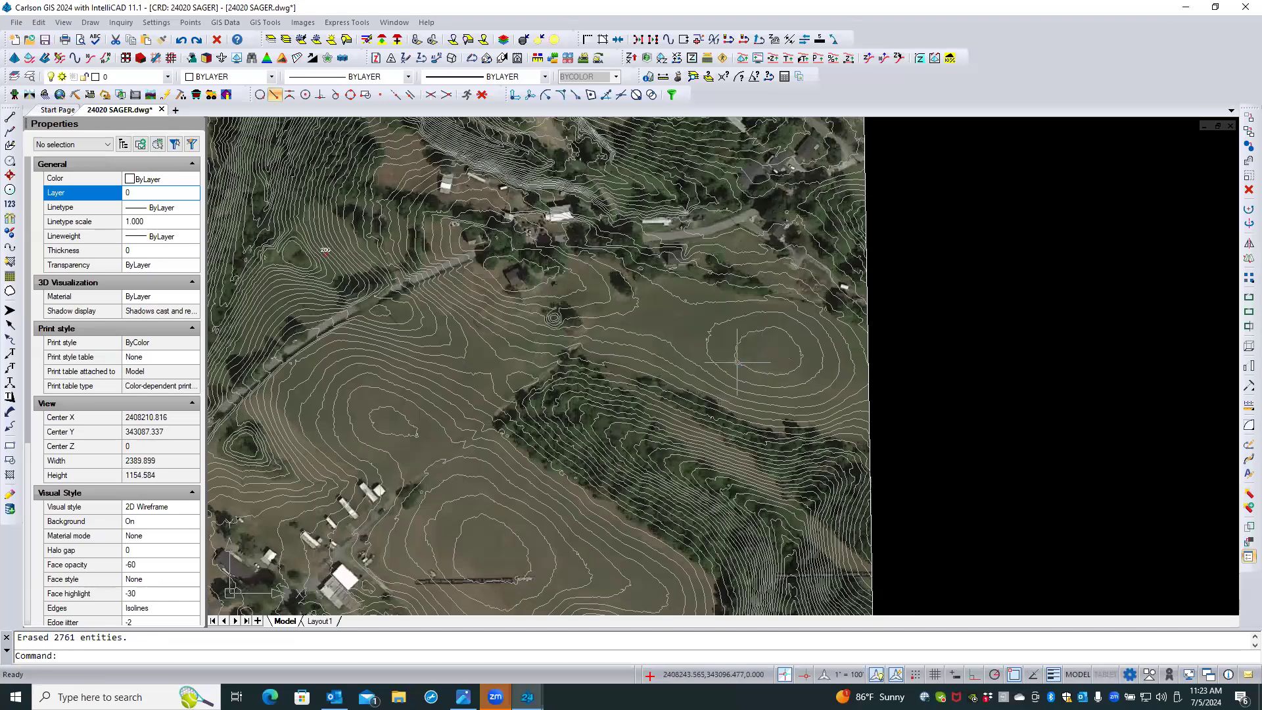
pyautogui.click(738, 361)
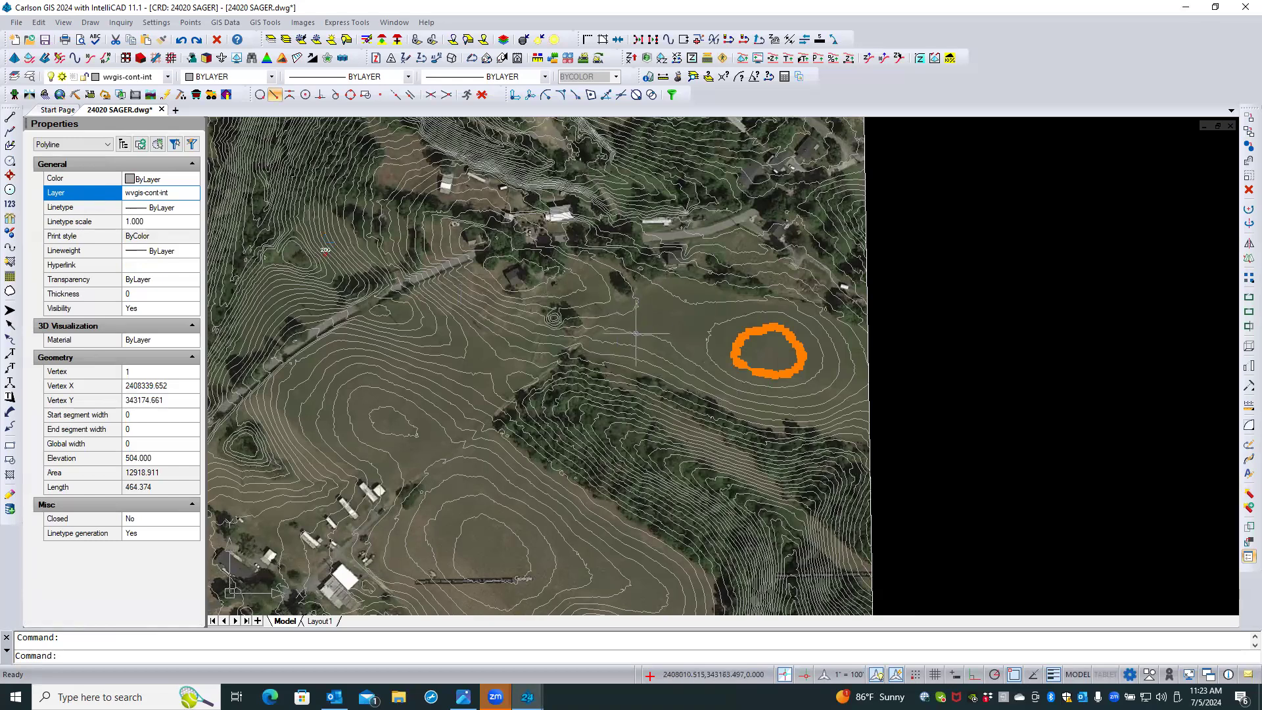
pyautogui.click(637, 334)
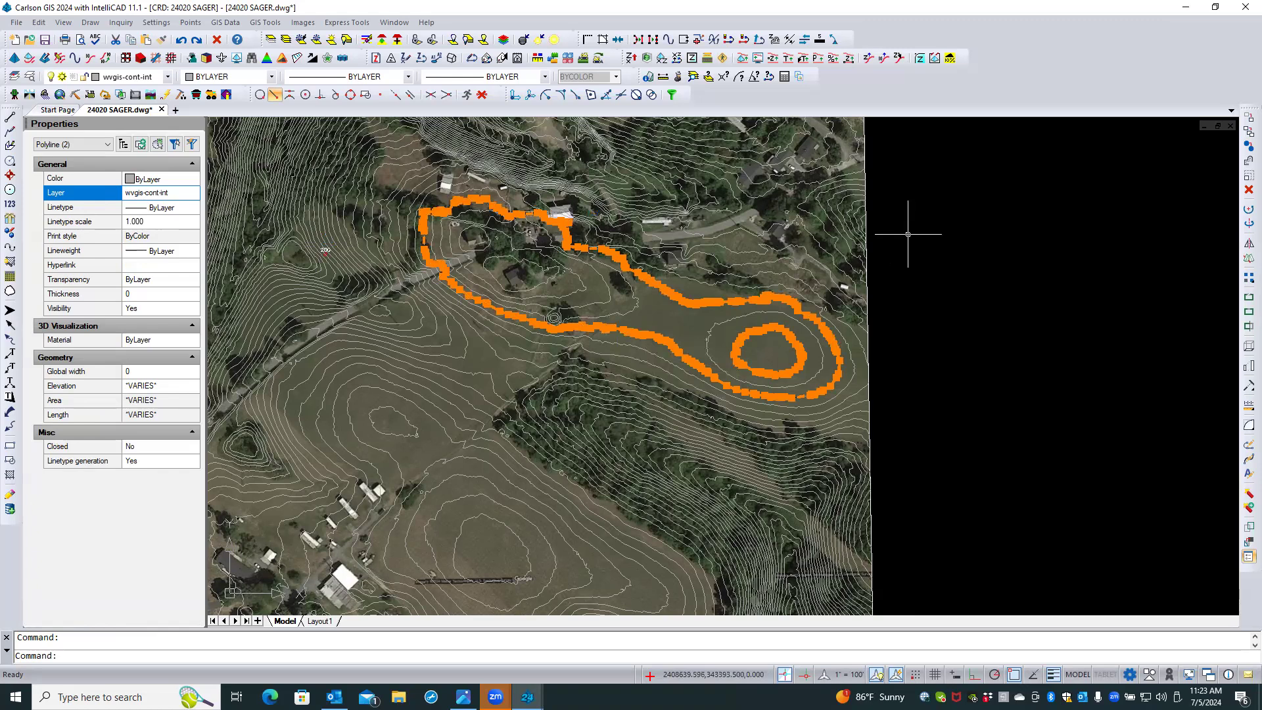
pyautogui.press('Escape')
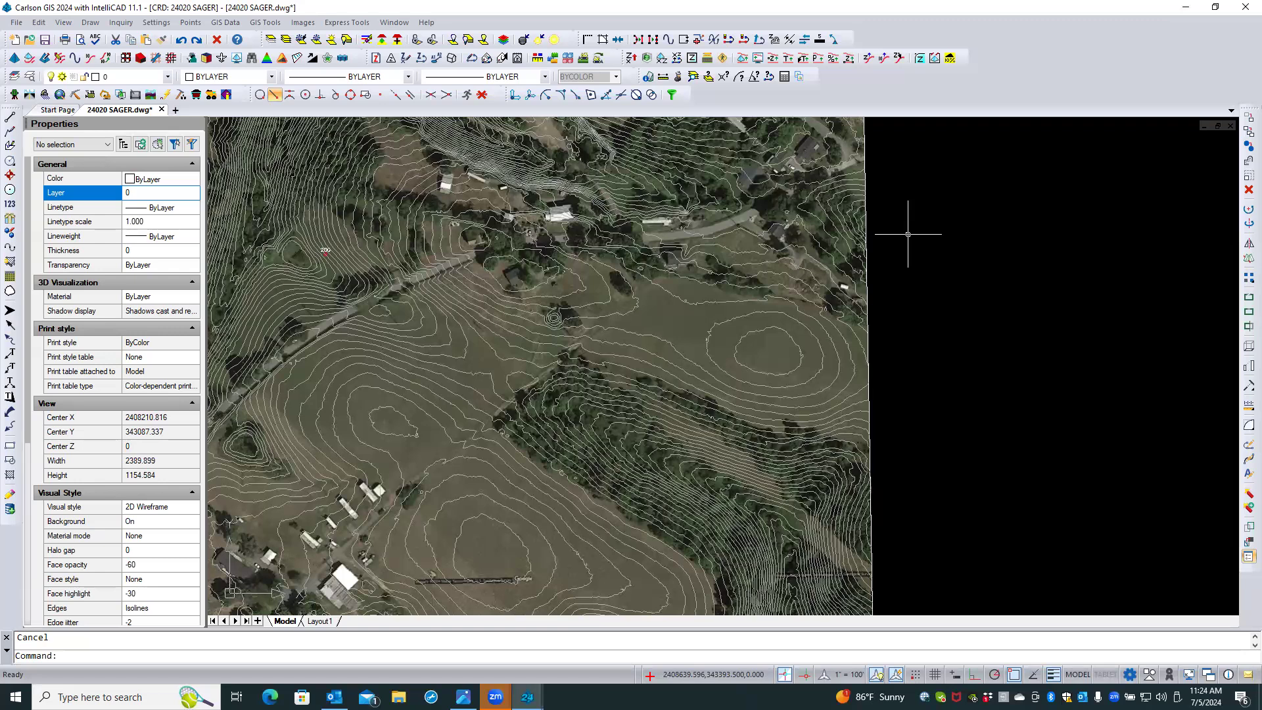
pyautogui.click(221, 23)
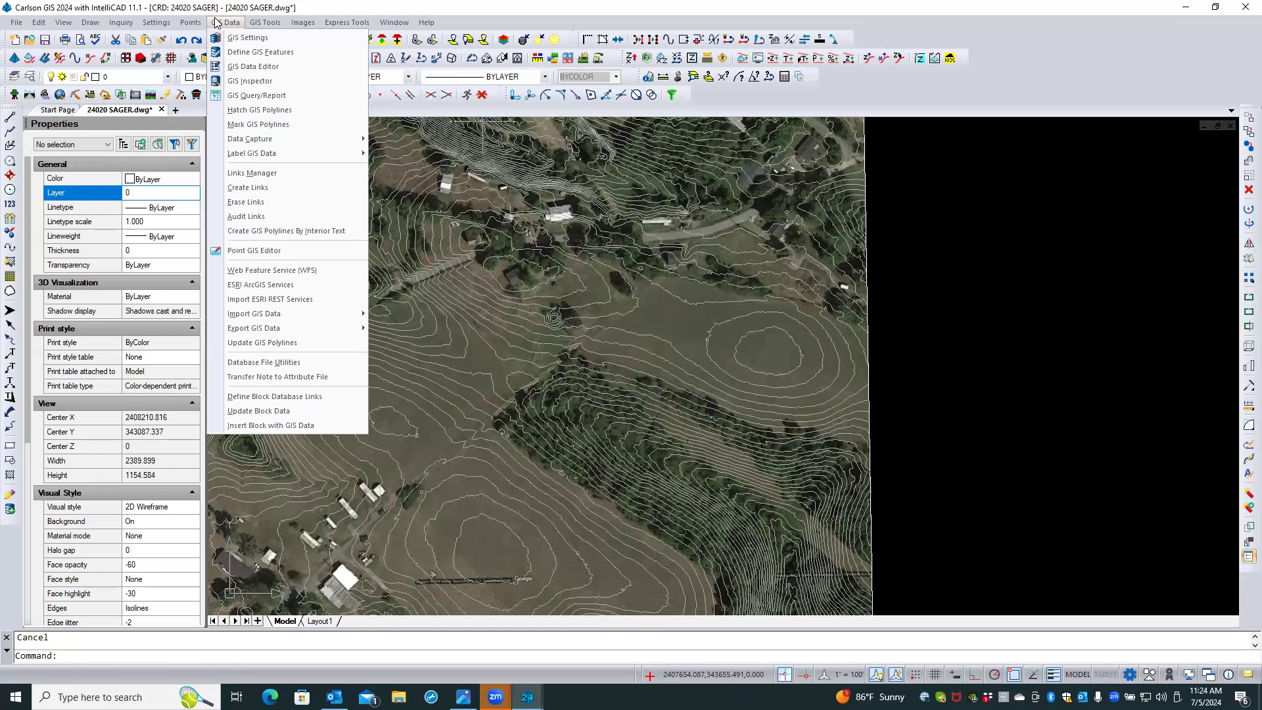
pyautogui.click(930, 345)
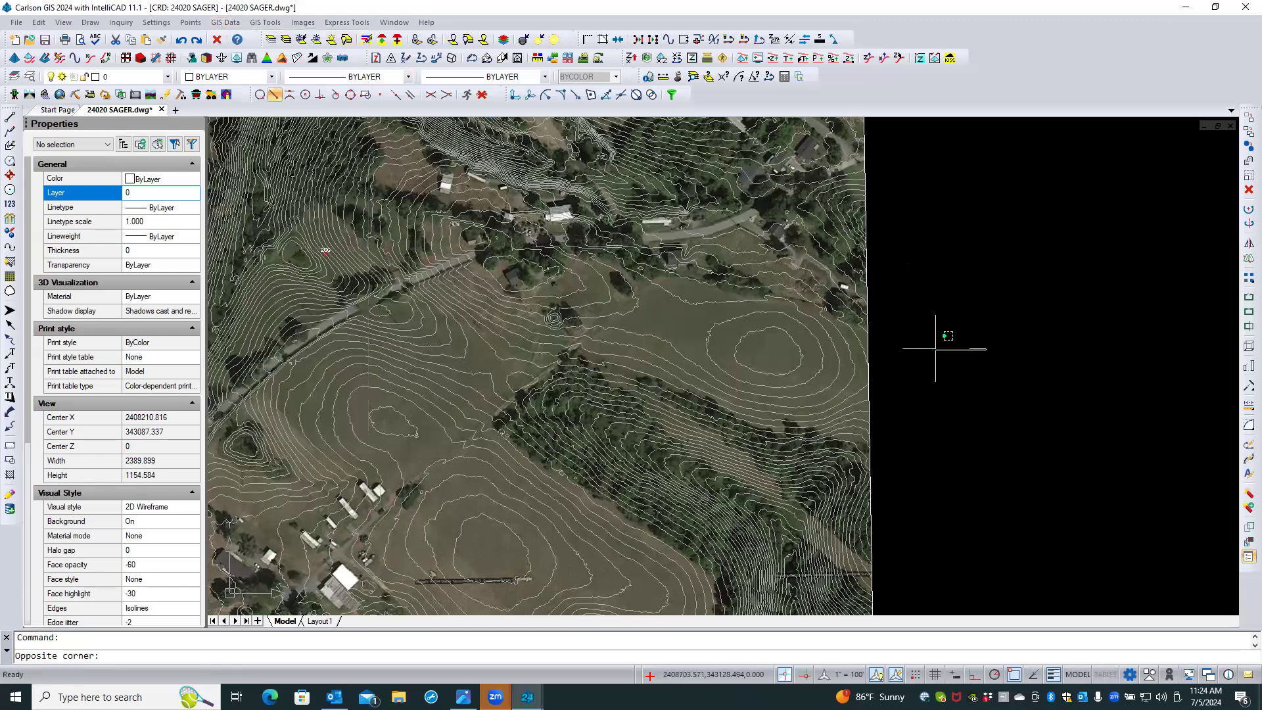
pyautogui.click(760, 373)
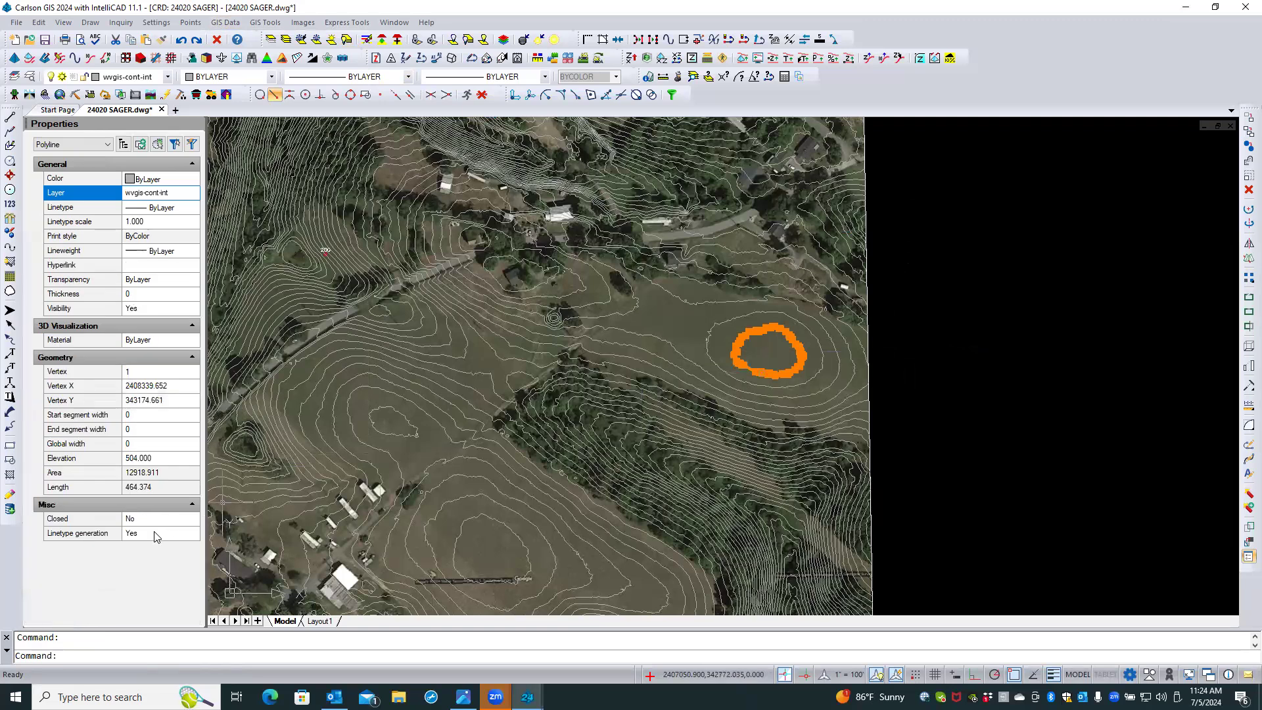
pyautogui.press('Escape')
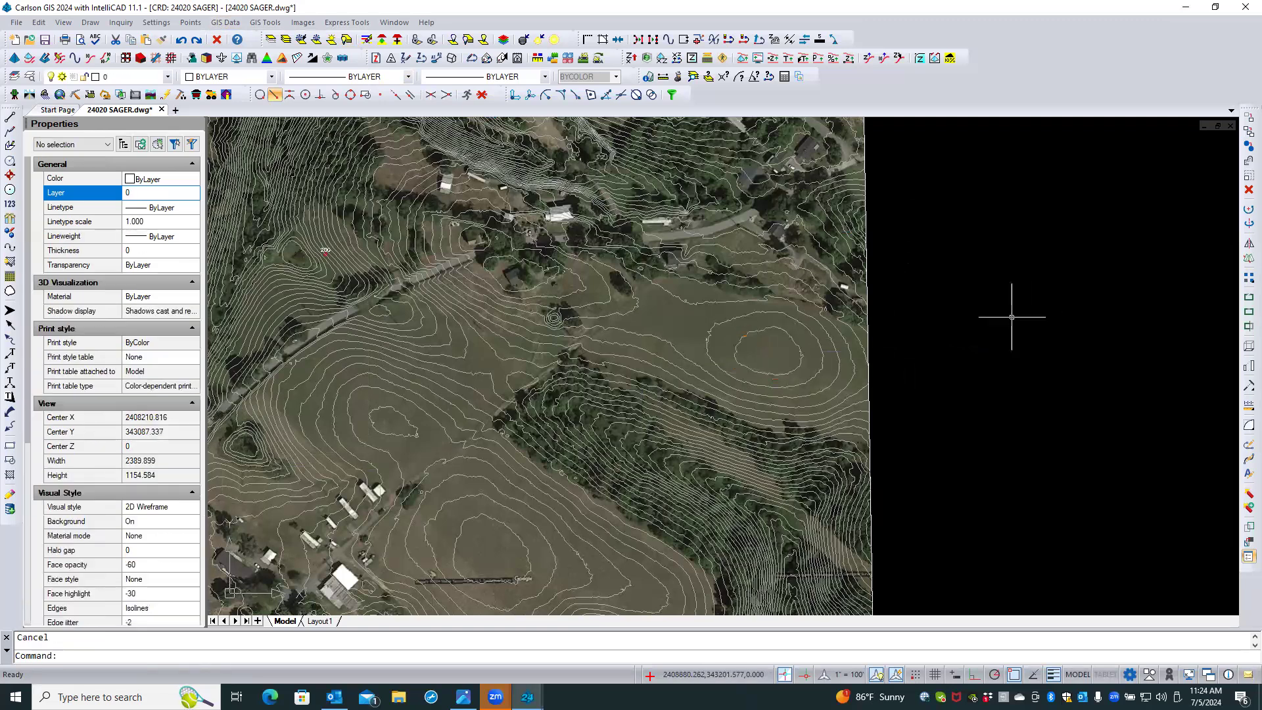
# Set LTSCALE to 1 and keep MSLTSCALE on so the contour linetypes display at the drawing scale
pyautogui.write('ltscale')
pyautogui.press('Return')
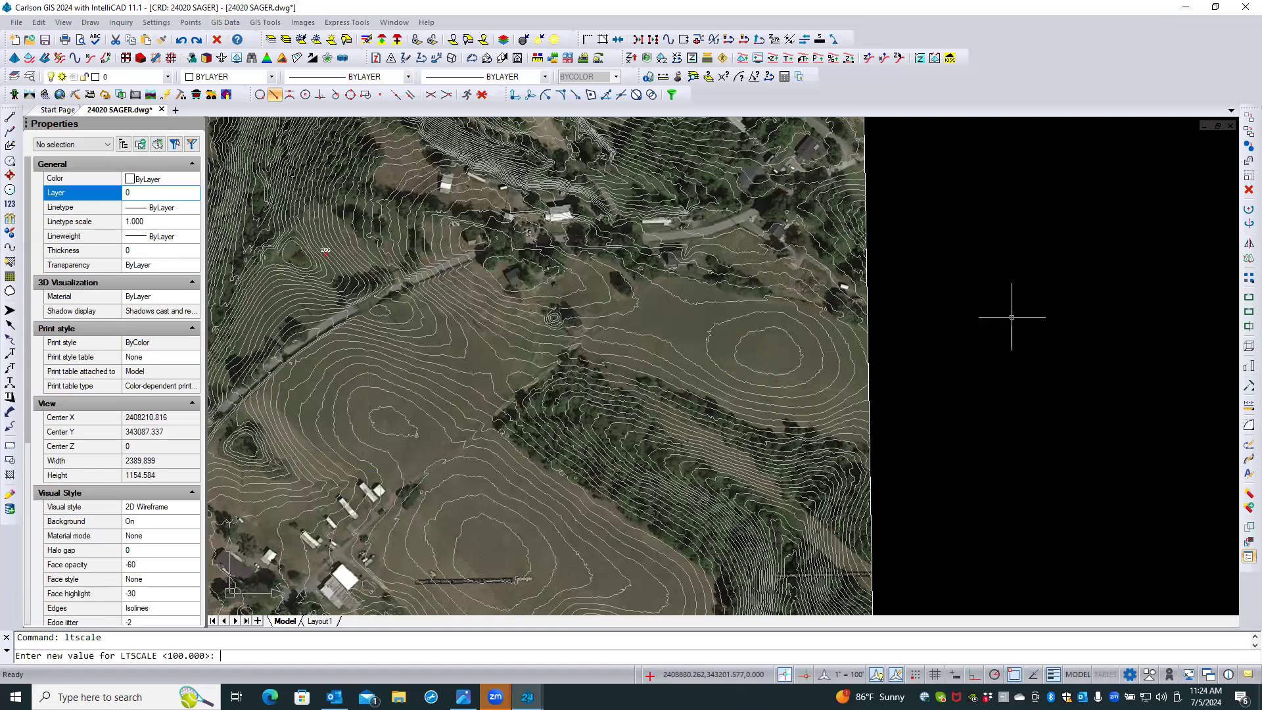
pyautogui.write('1')
pyautogui.press('Return')
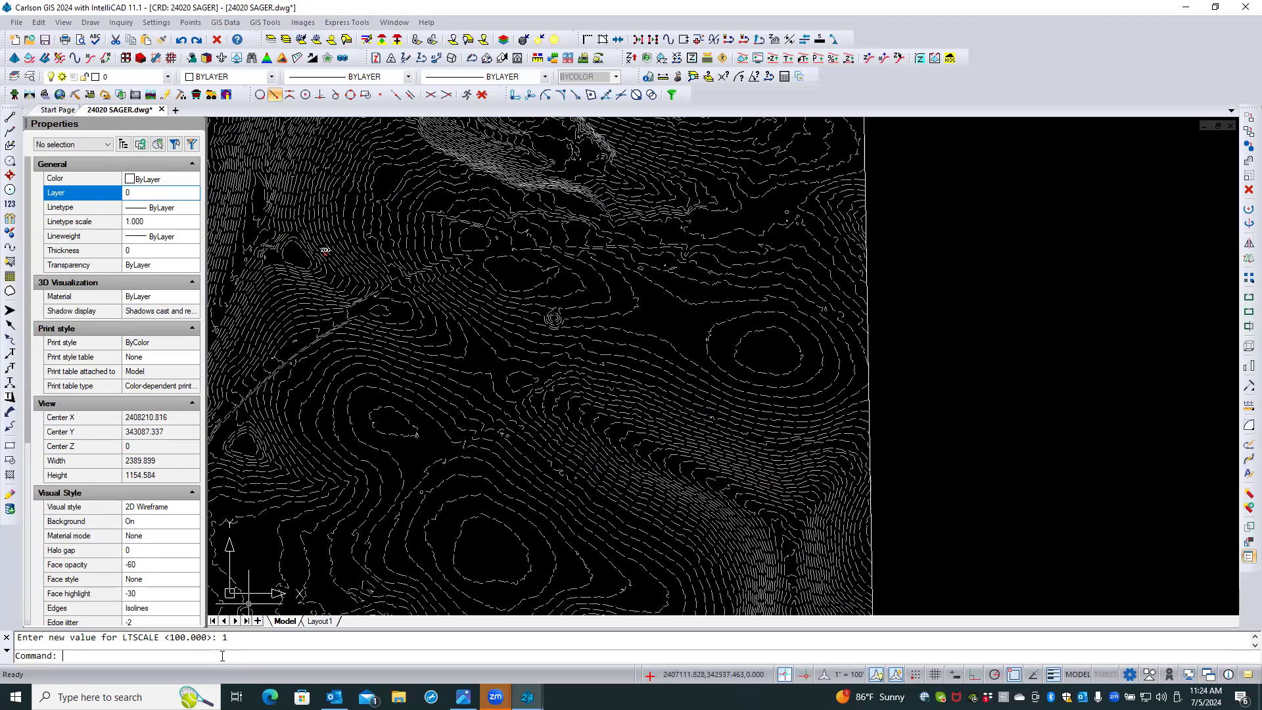
pyautogui.write('MSLTSCALE')
pyautogui.press('Return')
pyautogui.press('Return')
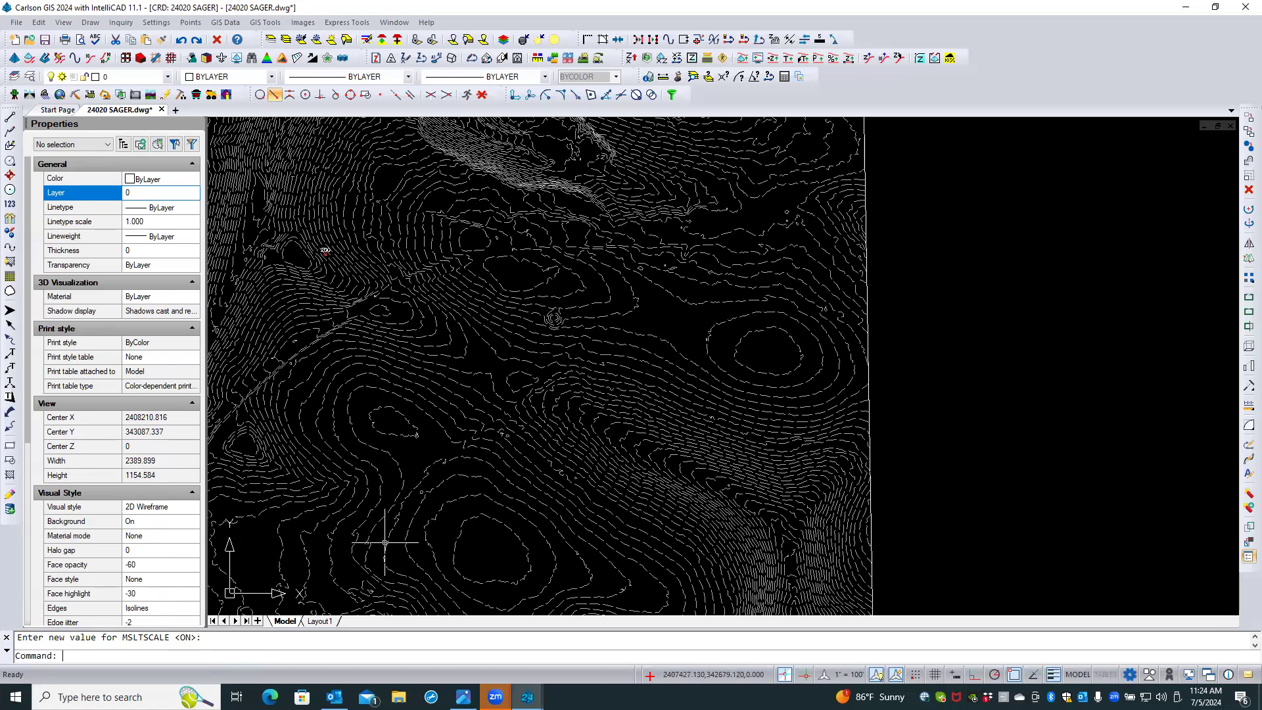
pyautogui.scroll(-1, 514, 416)
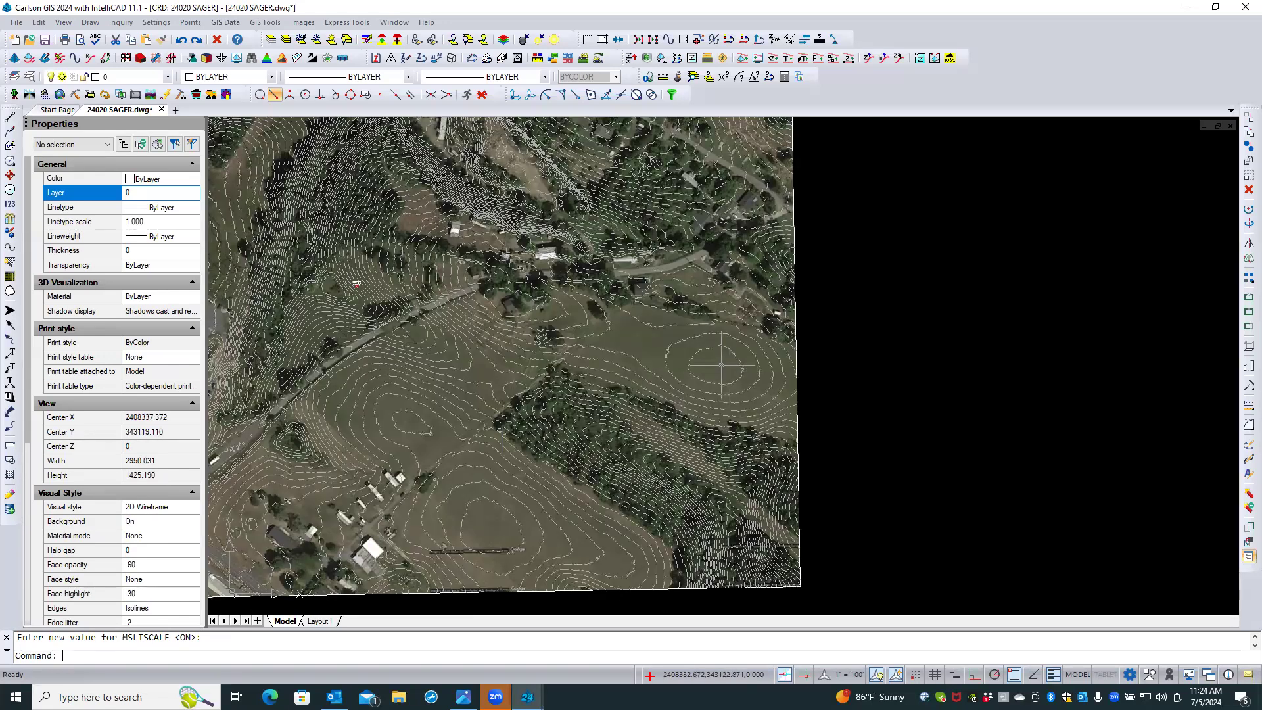
# Use Quick Select on the entire drawing to select everything whose layer equals wvgis-cont-int
pyautogui.scroll(2, 722, 366)
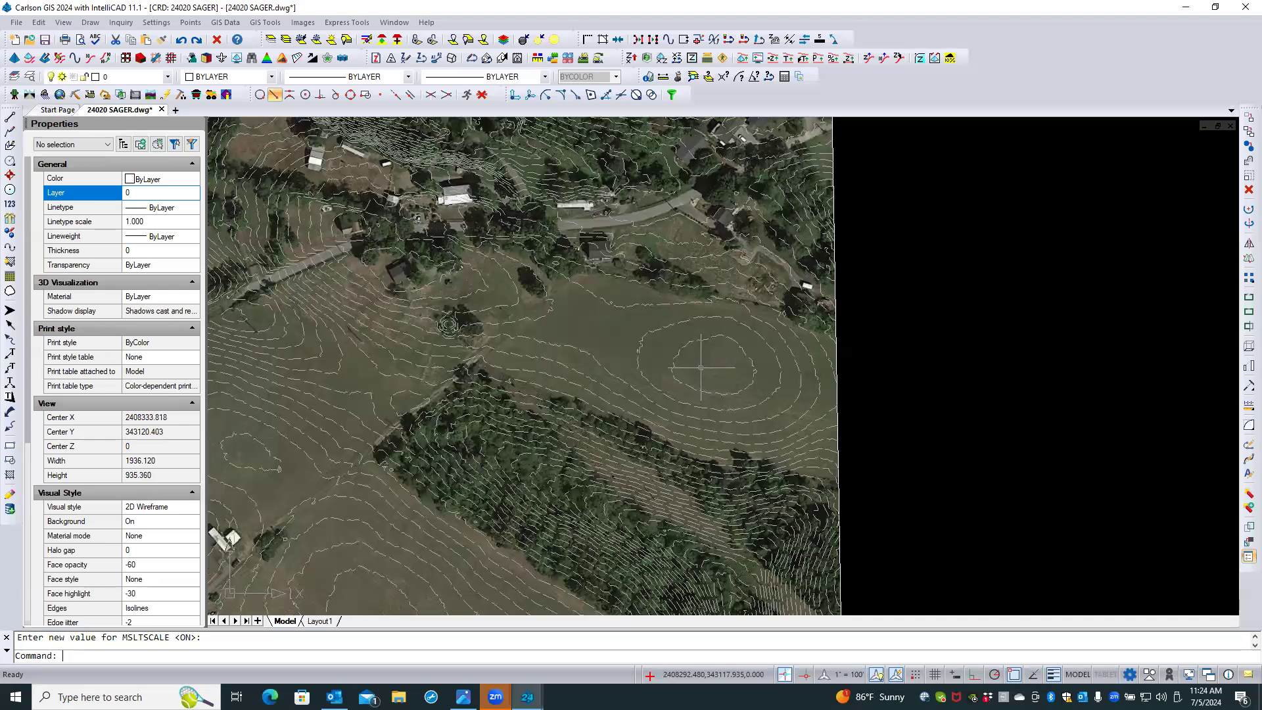
pyautogui.scroll(-1, 701, 366)
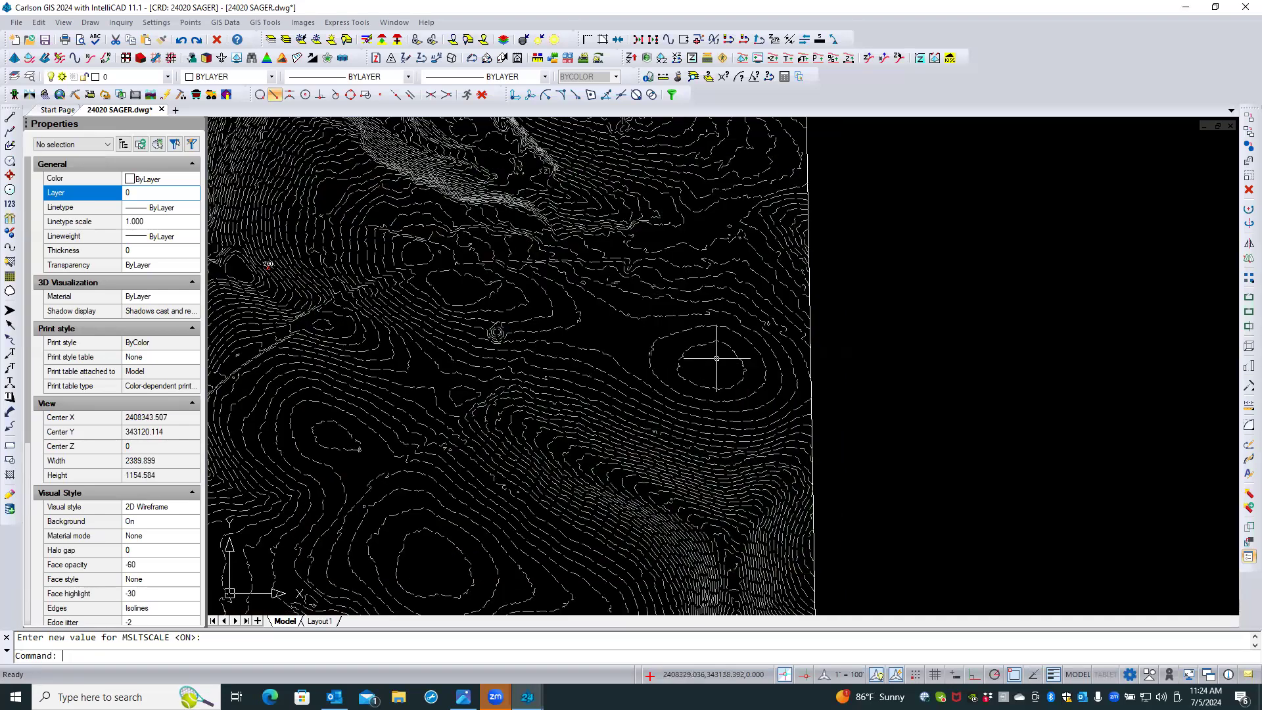
pyautogui.rightClick(825, 296)
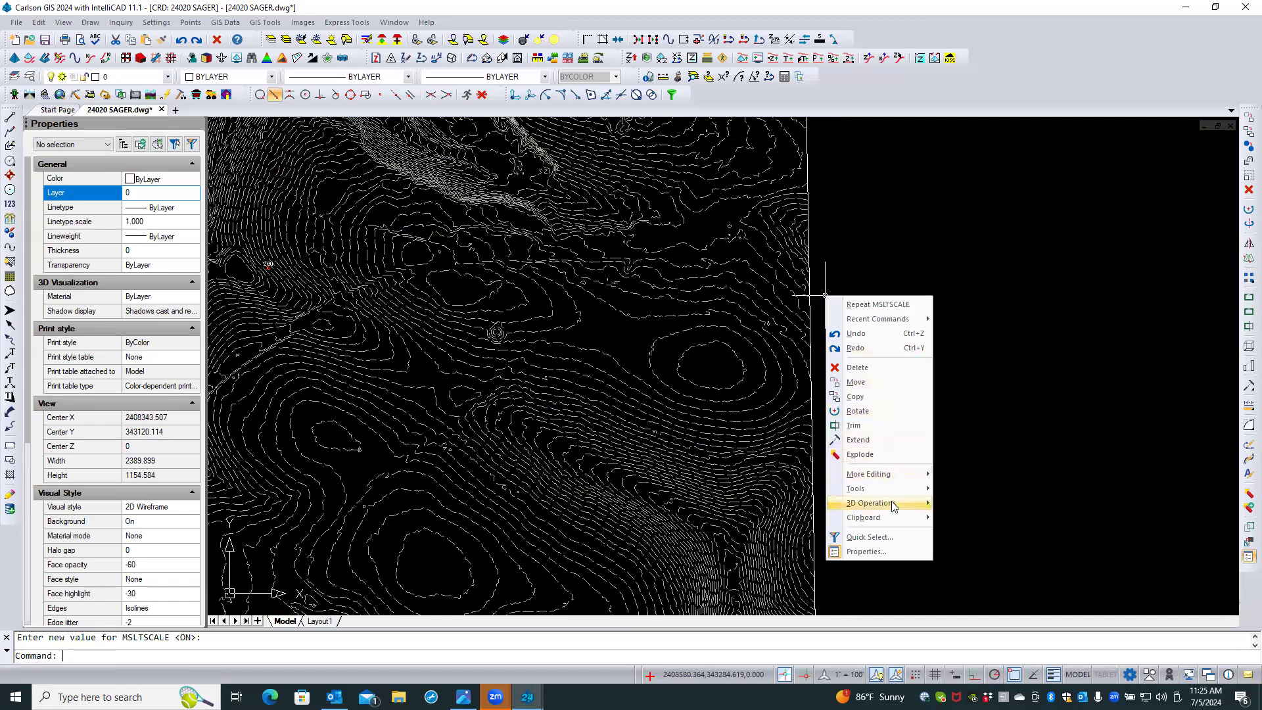
pyautogui.click(868, 537)
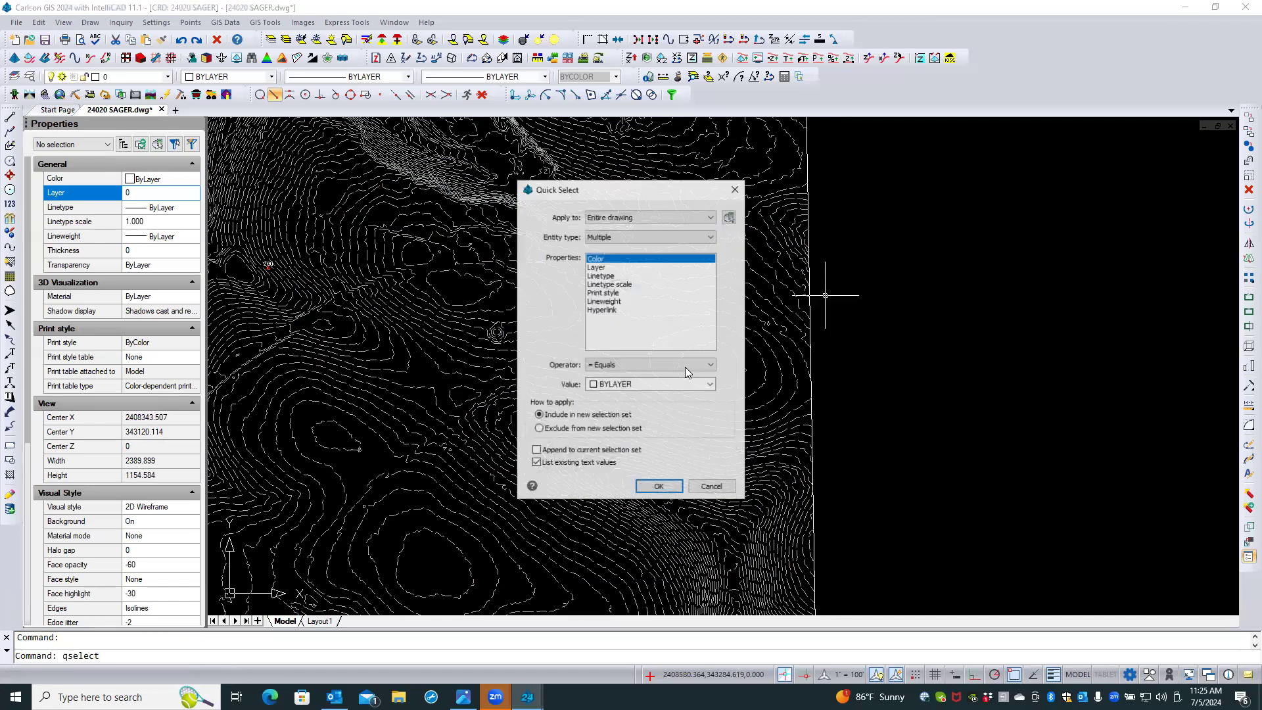
pyautogui.click(611, 267)
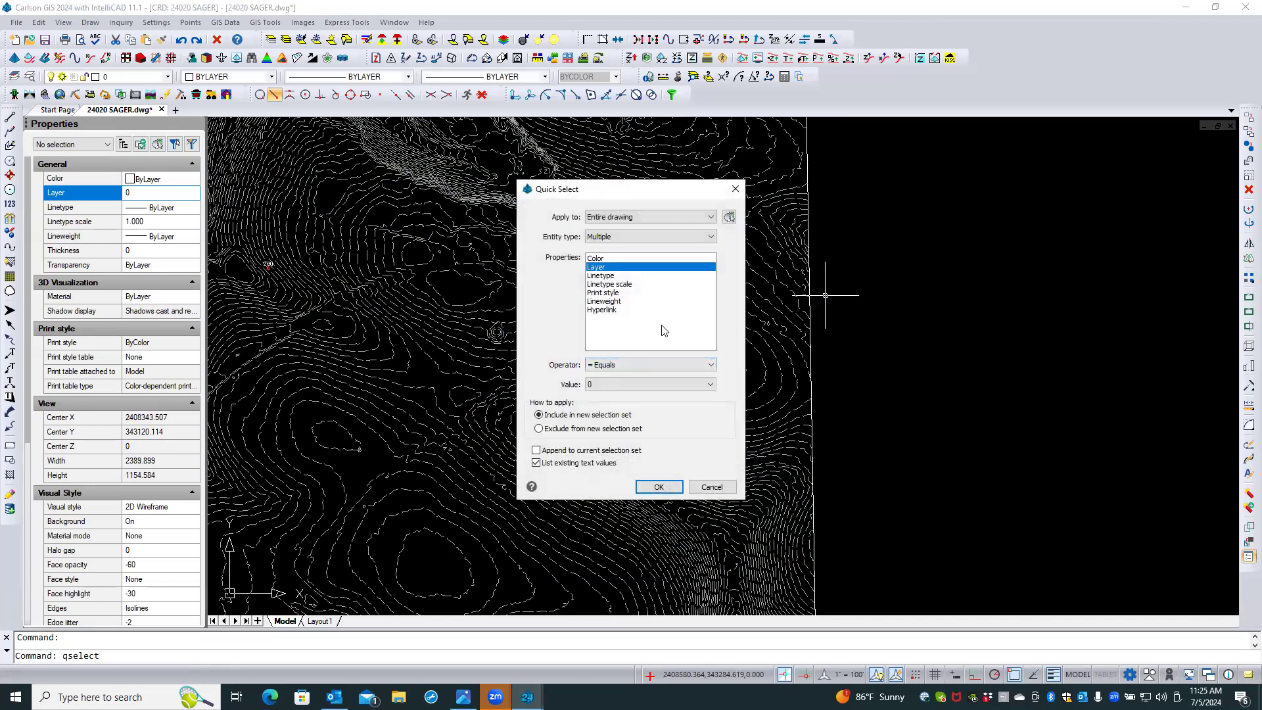
pyautogui.click(710, 384)
pyautogui.moveTo(756, 418); pyautogui.dragTo(749, 639)
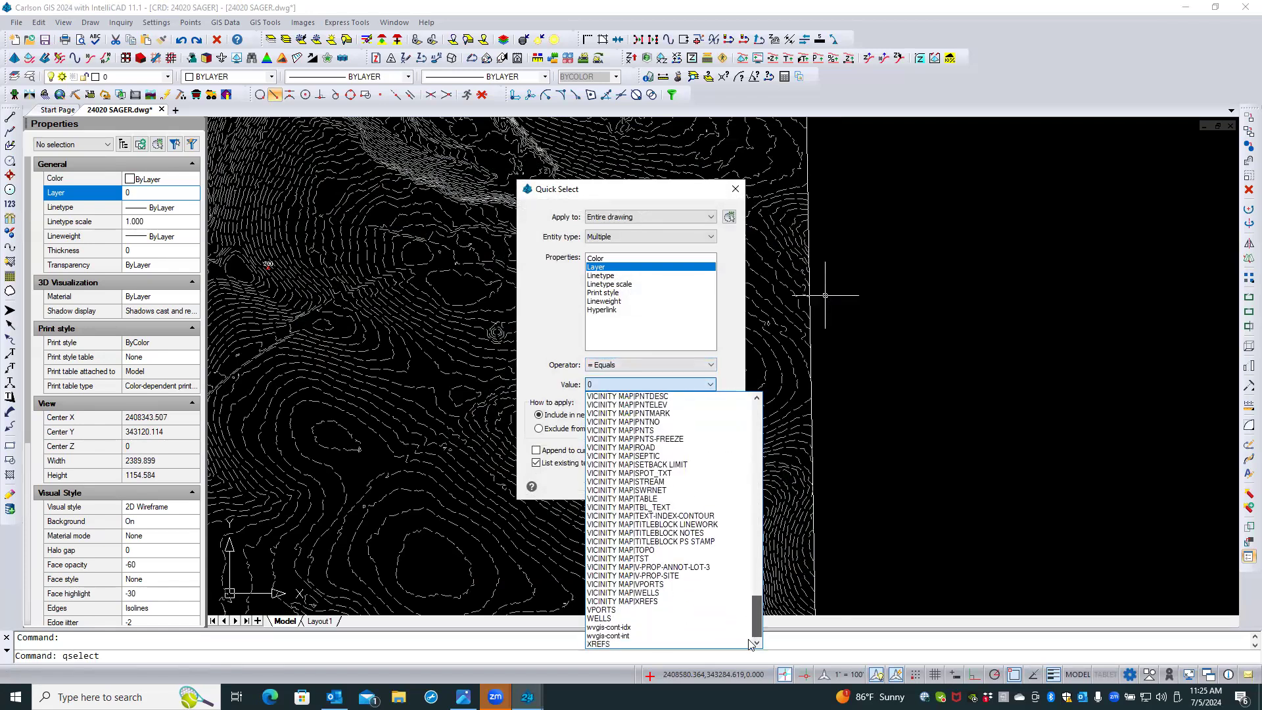
pyautogui.click(604, 636)
pyautogui.click(657, 487)
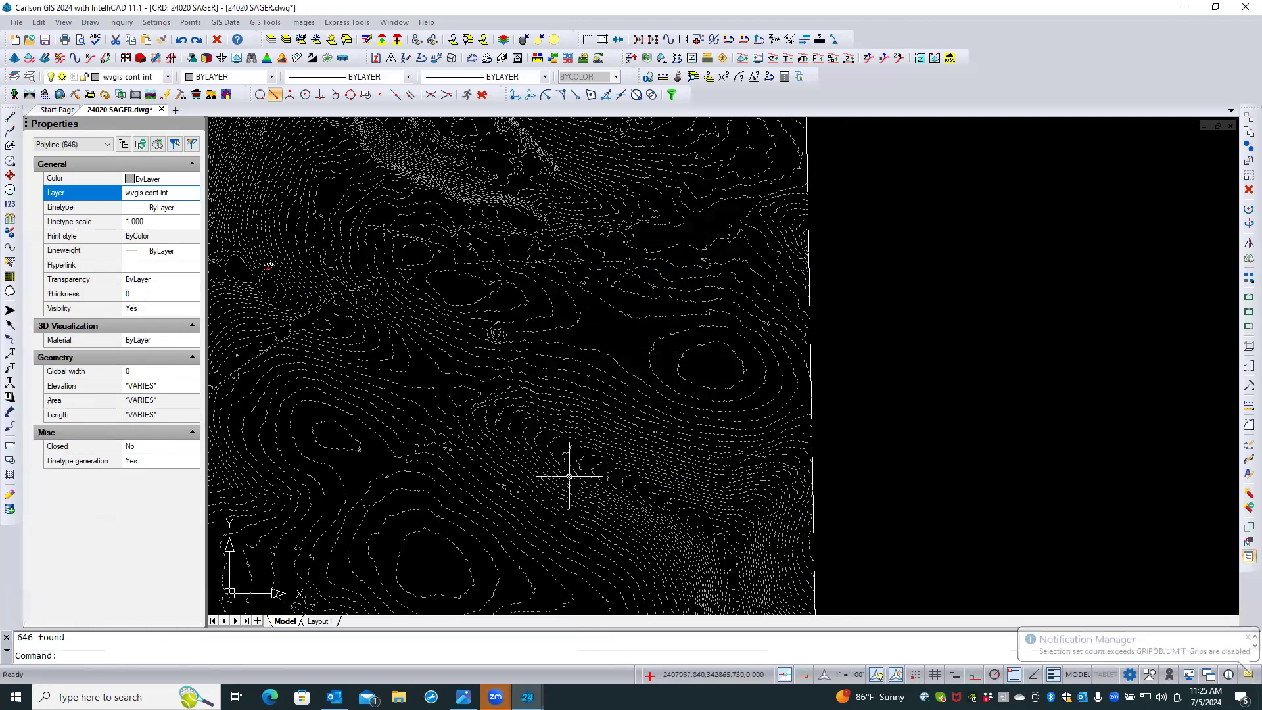
# Set the selected contours' linetype scale to .5, clear the selection and check the dashes at close and wide views
pyautogui.click(159, 223)
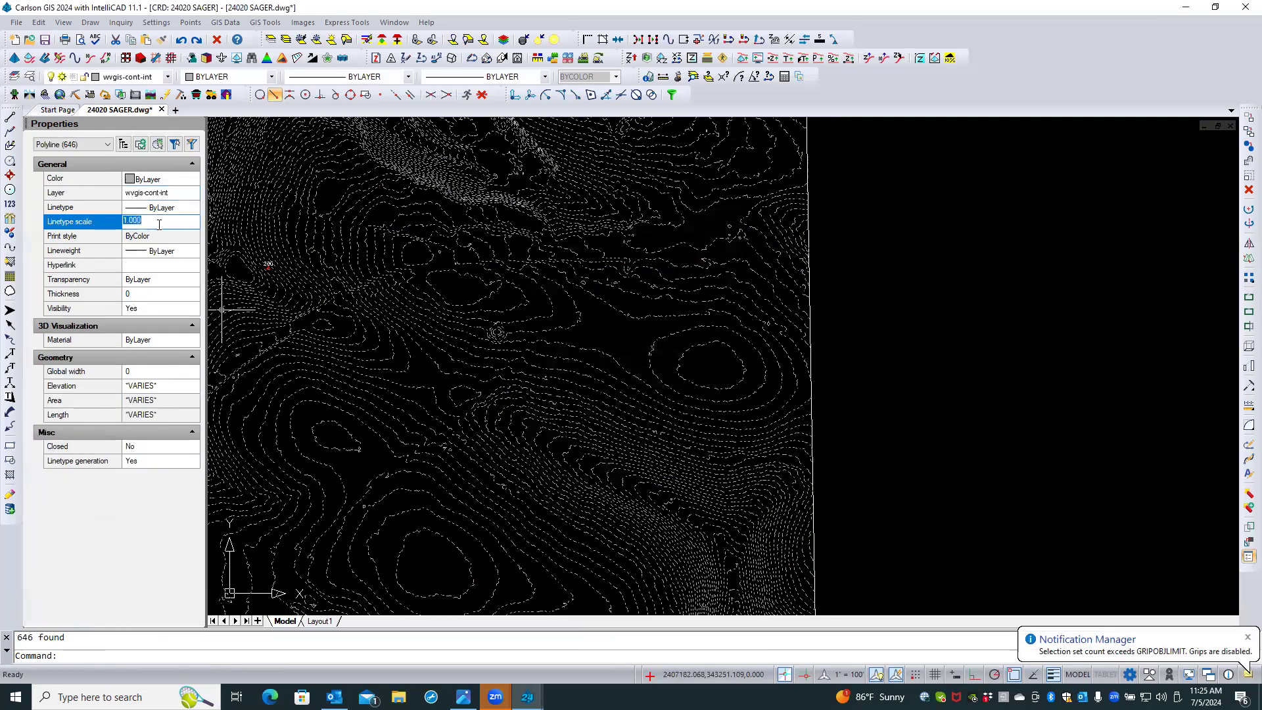
pyautogui.write('.5')
pyautogui.press('Return')
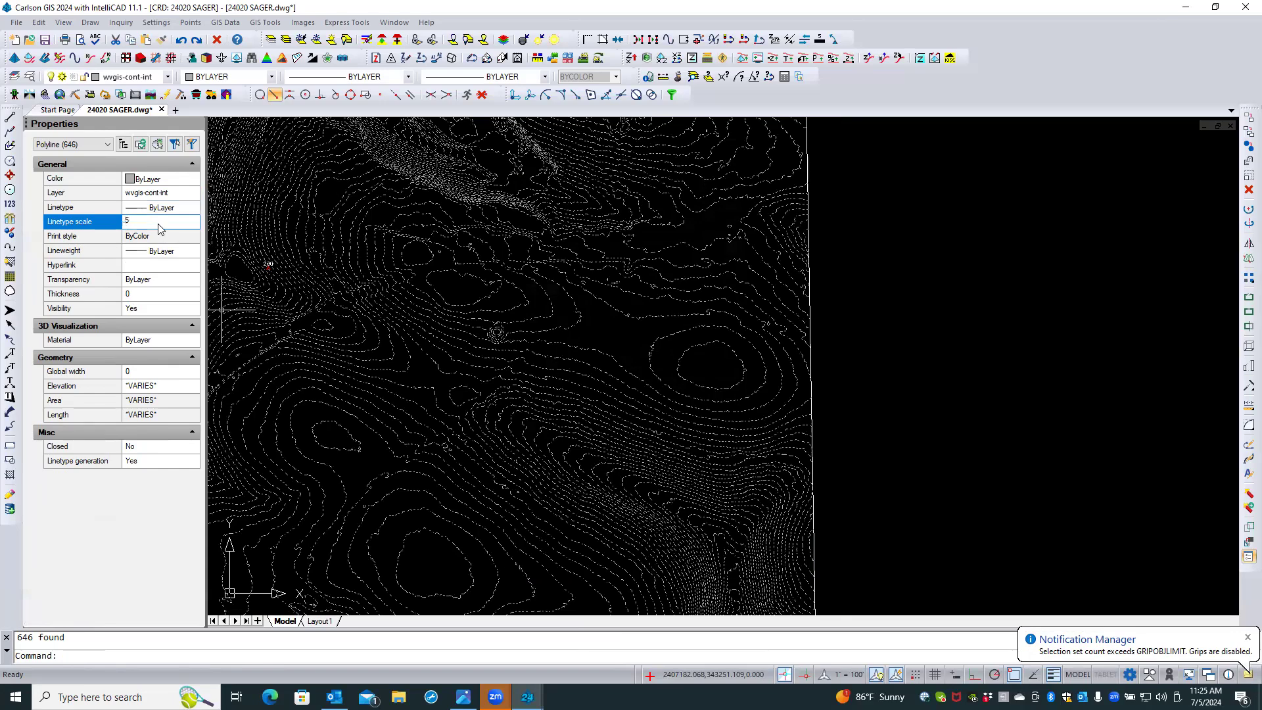
pyautogui.press('Escape')
pyautogui.scroll(5, 712, 360)
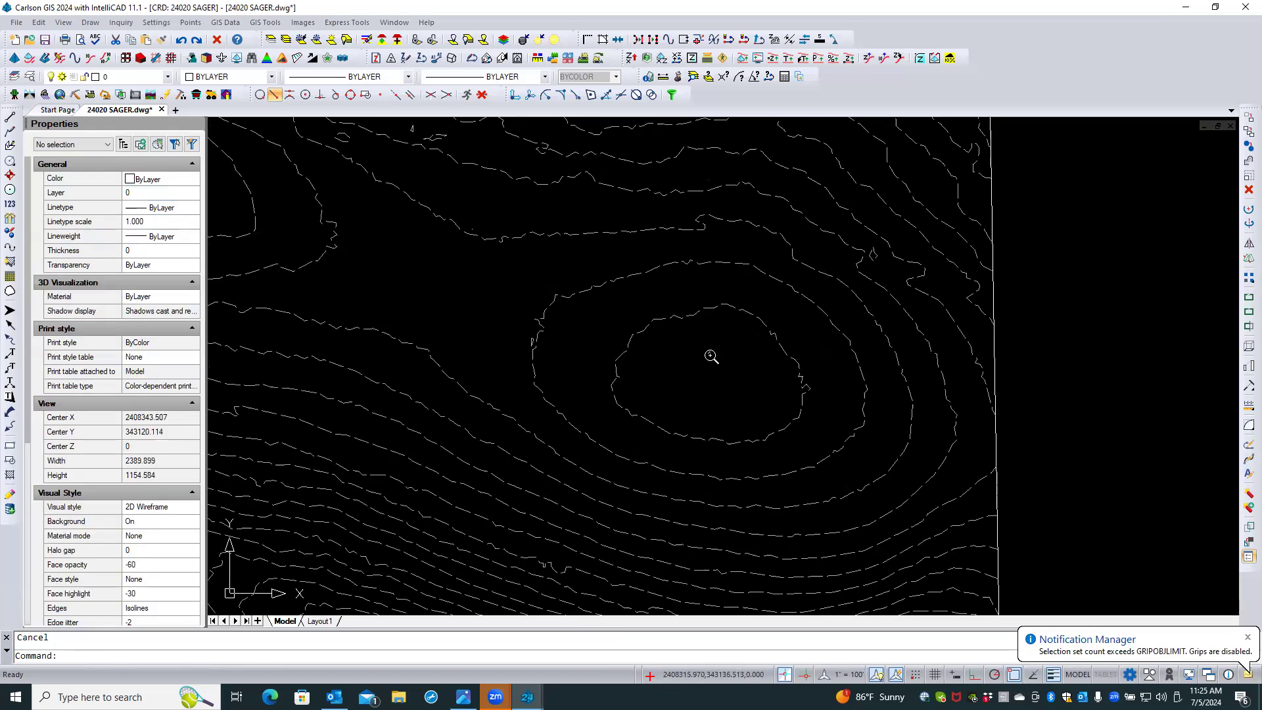
pyautogui.scroll(-5, 672, 350)
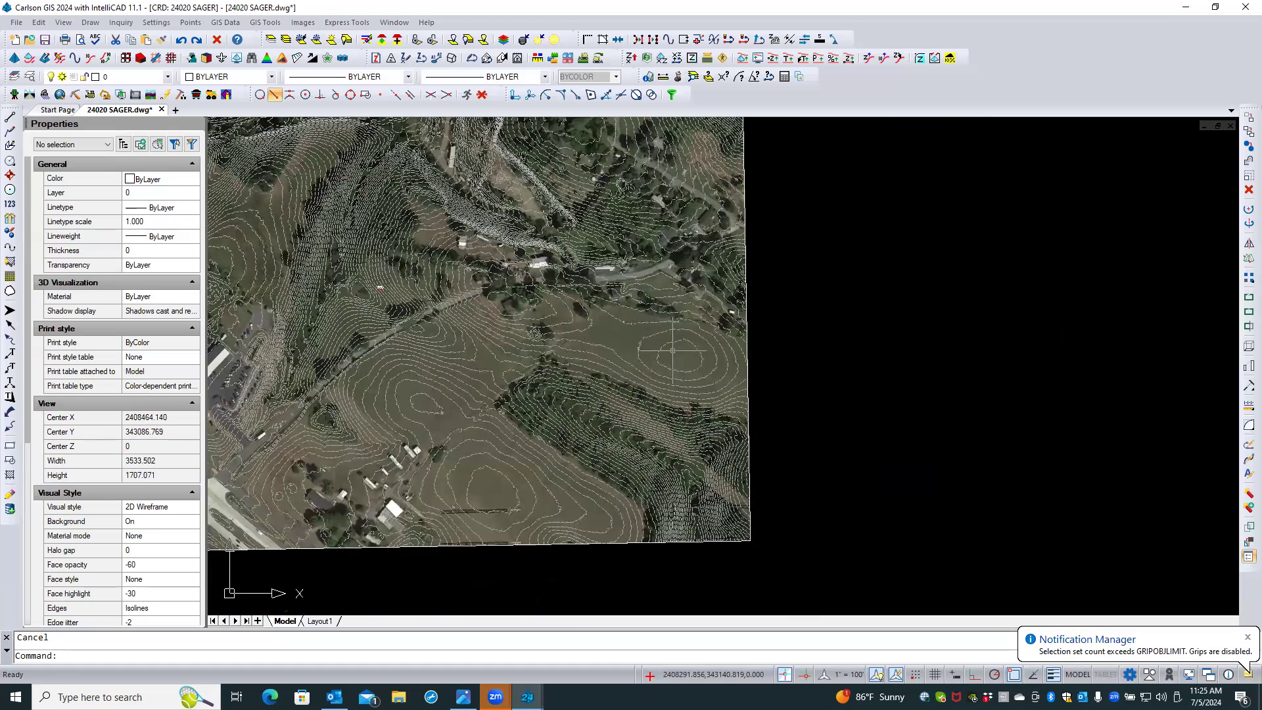
pyautogui.scroll(-2, 802, 380)
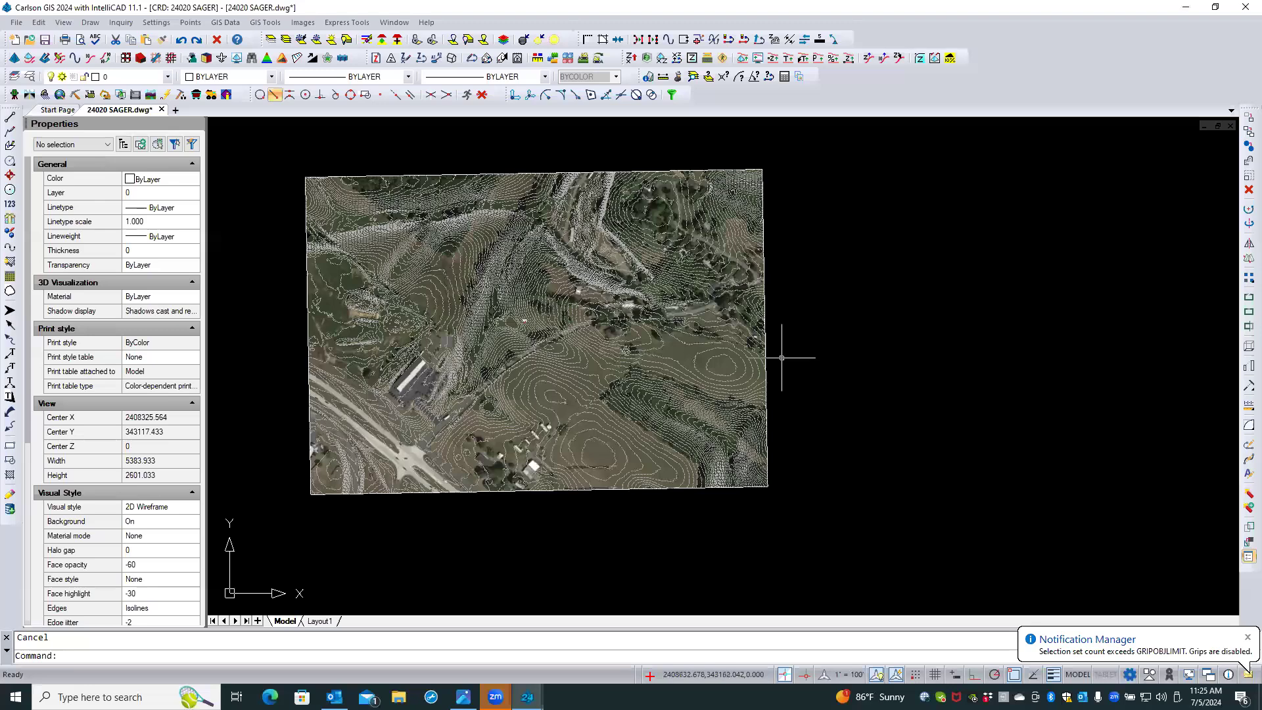
# Run Mark GIS Polylines on all contours across the aerial image area
pyautogui.click(467, 151)
pyautogui.click(448, 152)
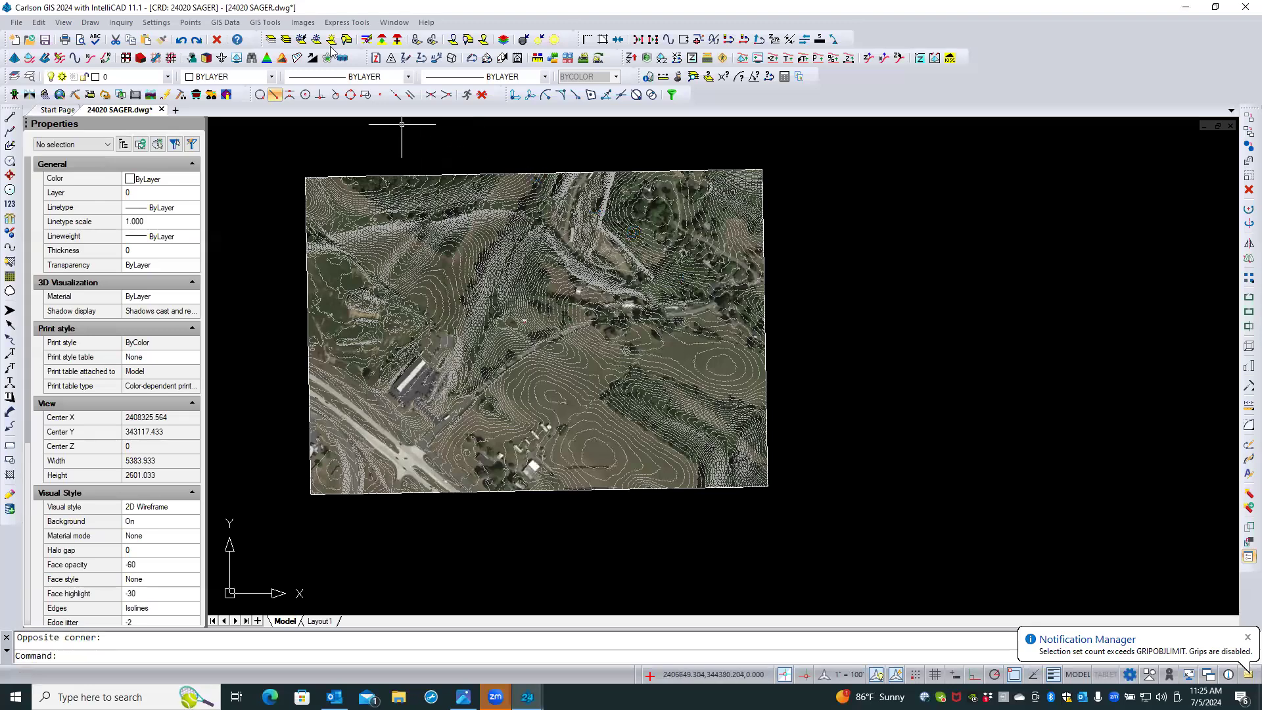
pyautogui.click(225, 22)
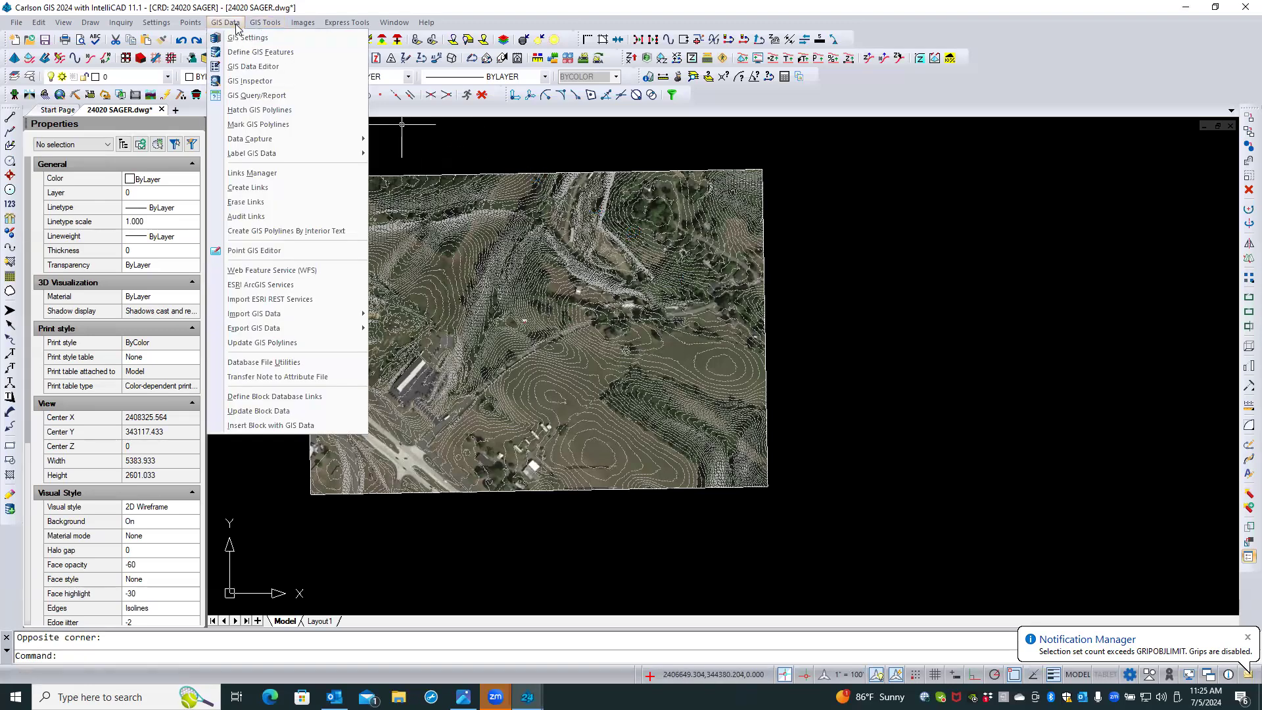
pyautogui.moveTo(277, 141)
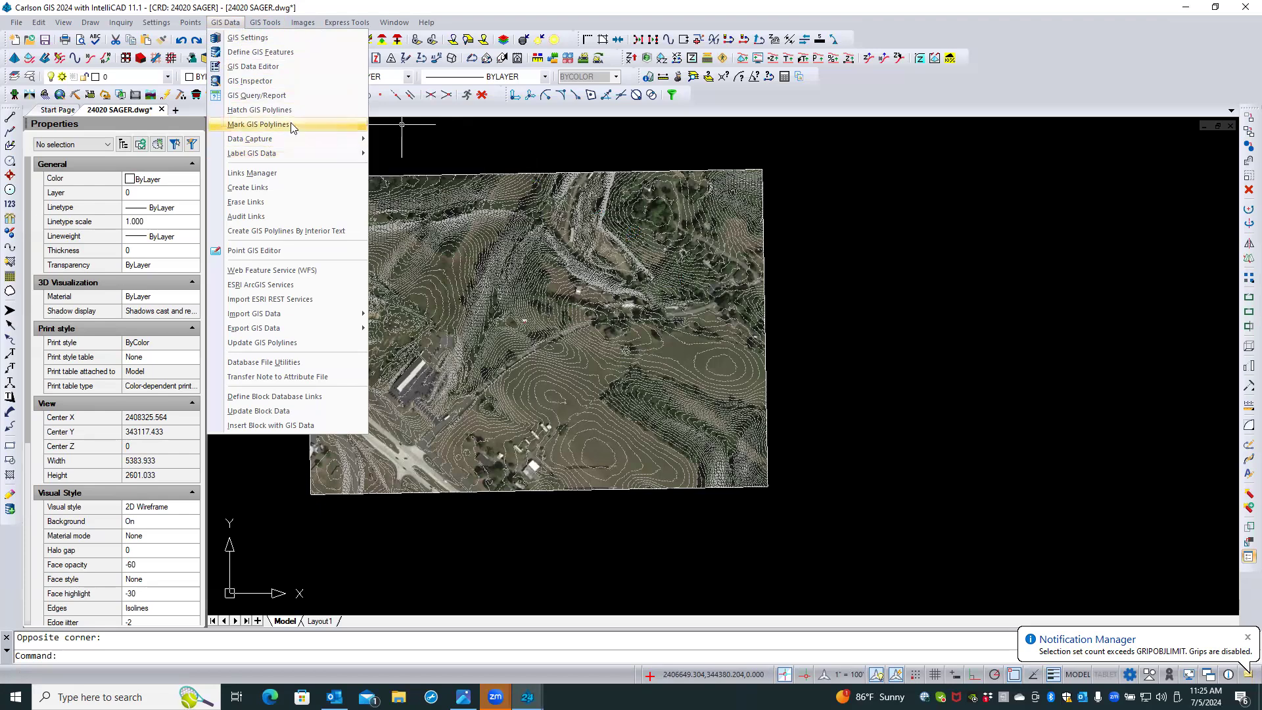
pyautogui.click(292, 126)
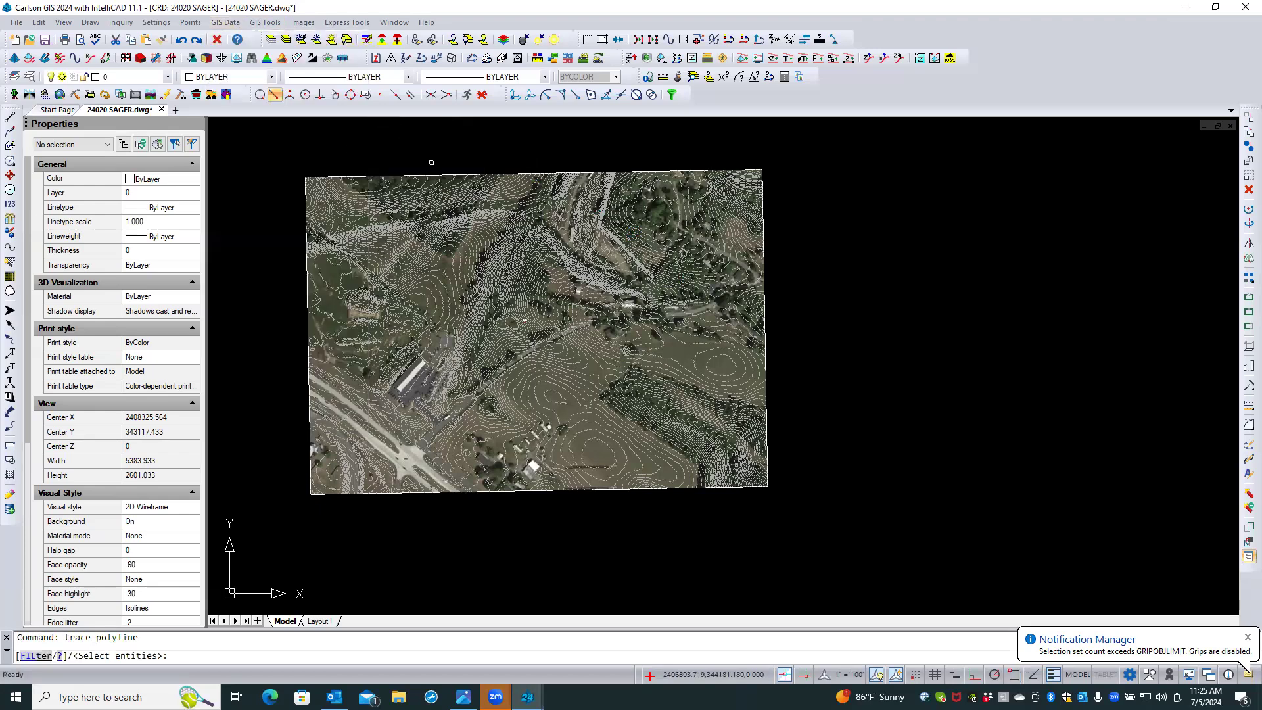
pyautogui.click(276, 156)
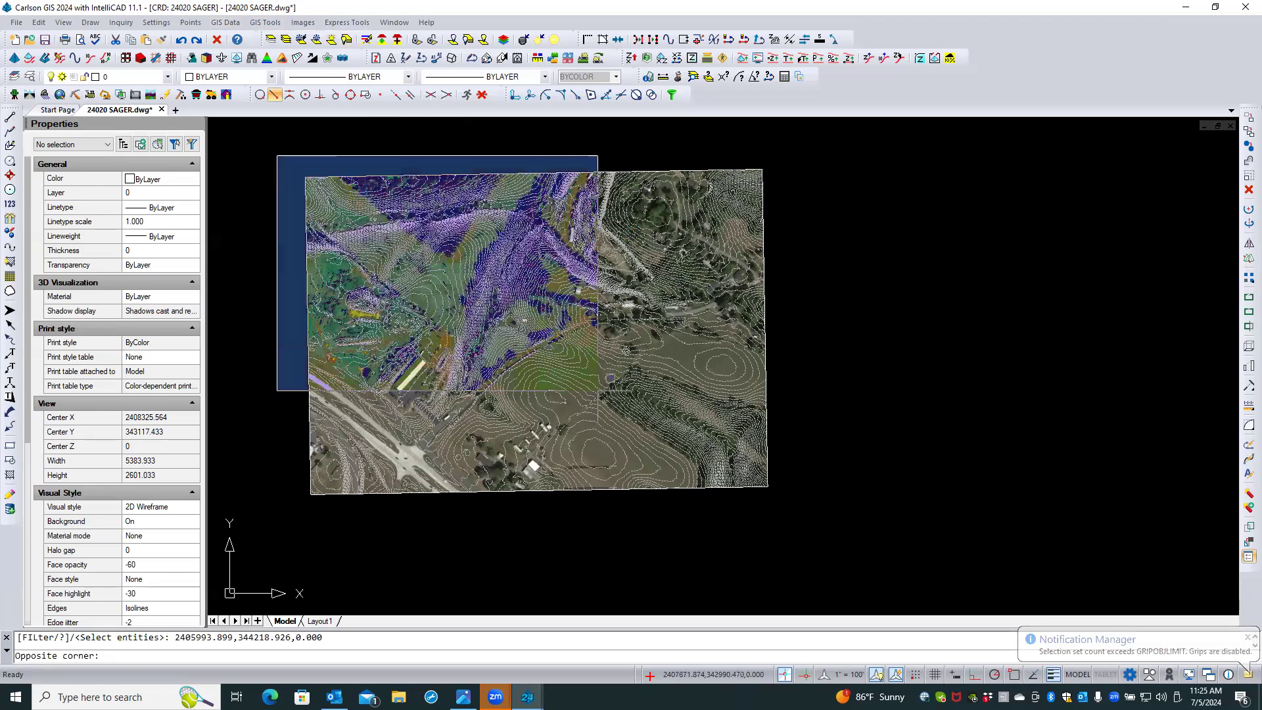
pyautogui.click(778, 511)
pyautogui.press('Return')
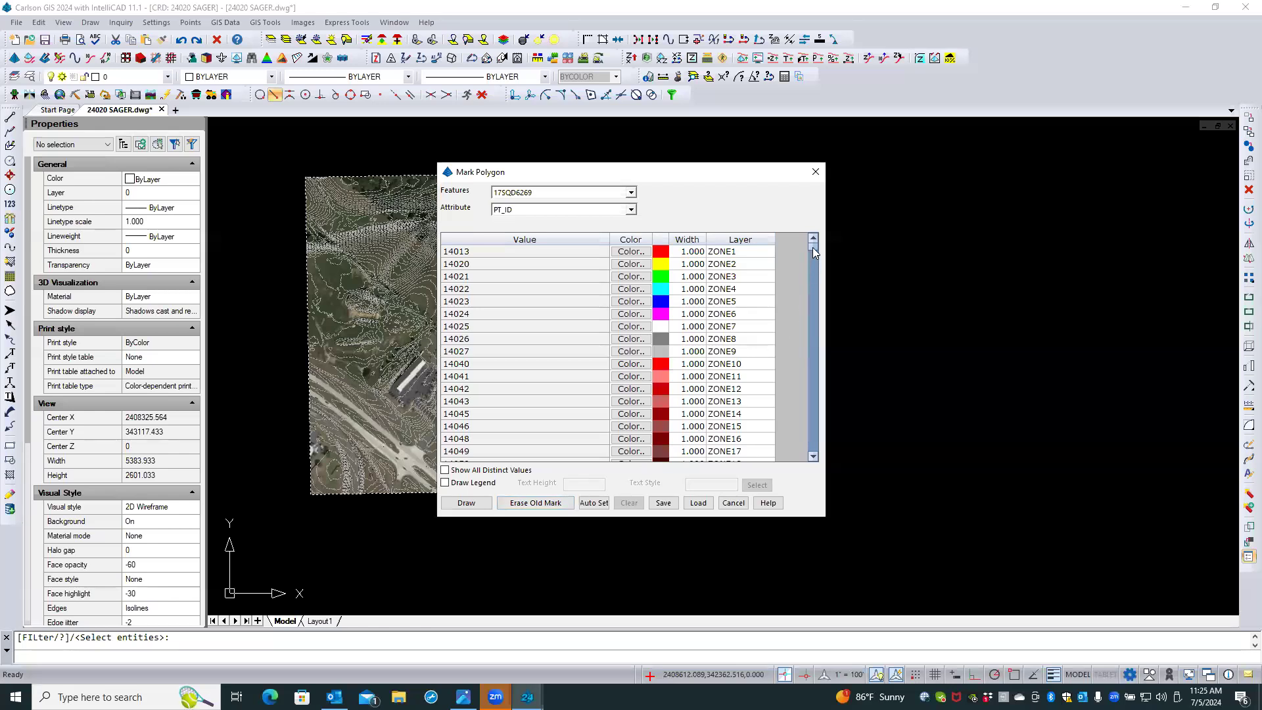
# Try to mark the 17SQD6269 contours by the Elevation attribute, look at the automatic zone value settings, and cancel the marking
pyautogui.moveTo(812, 347); pyautogui.dragTo(808, 251)
pyautogui.click(630, 209)
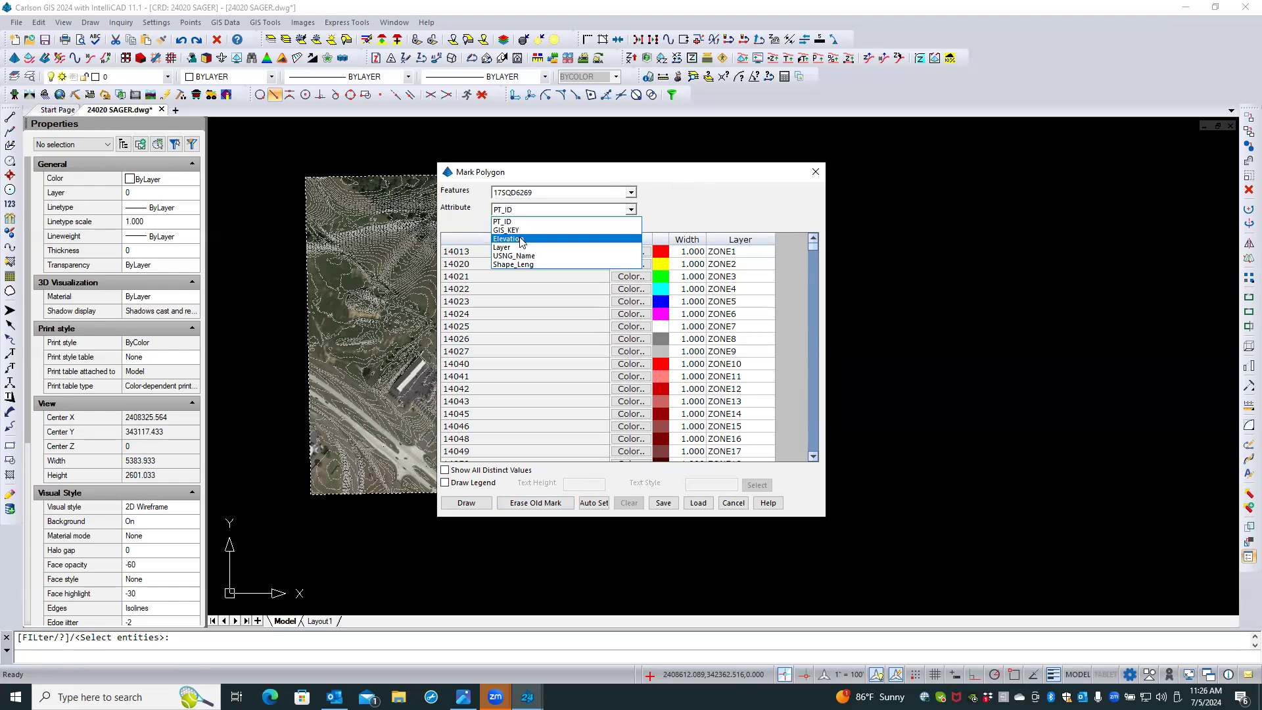
pyautogui.click(511, 238)
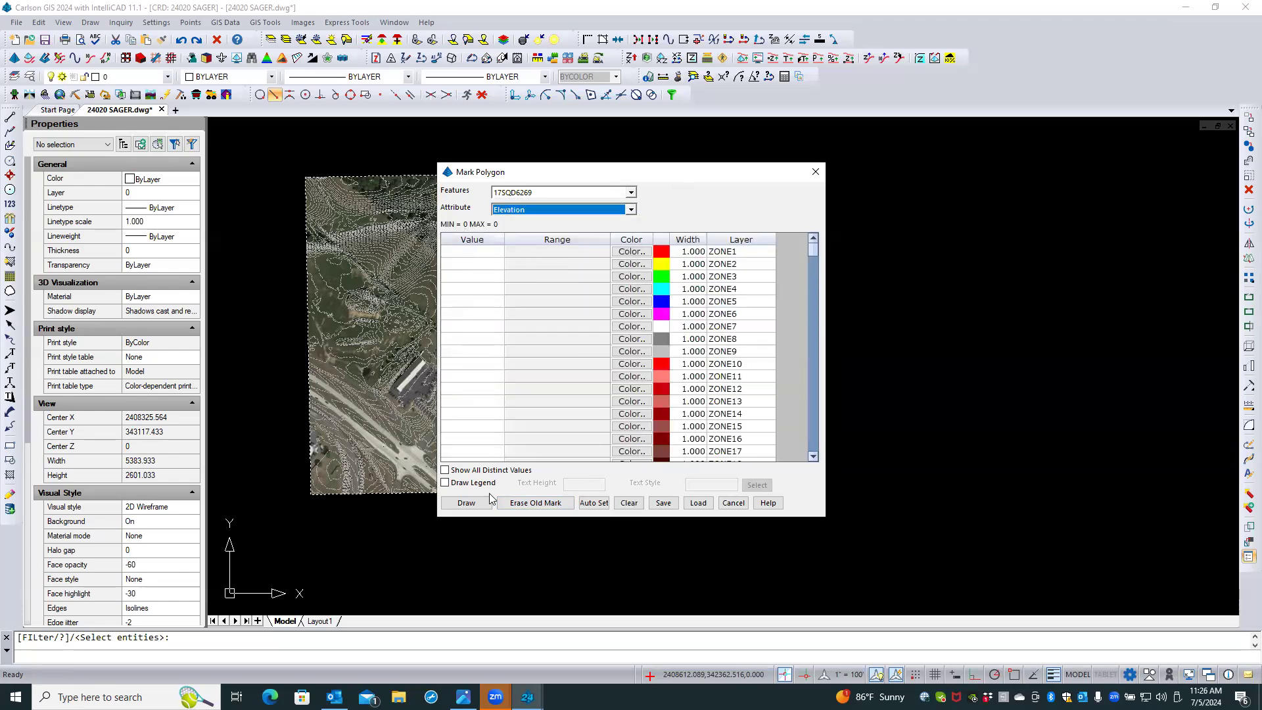
pyautogui.click(594, 503)
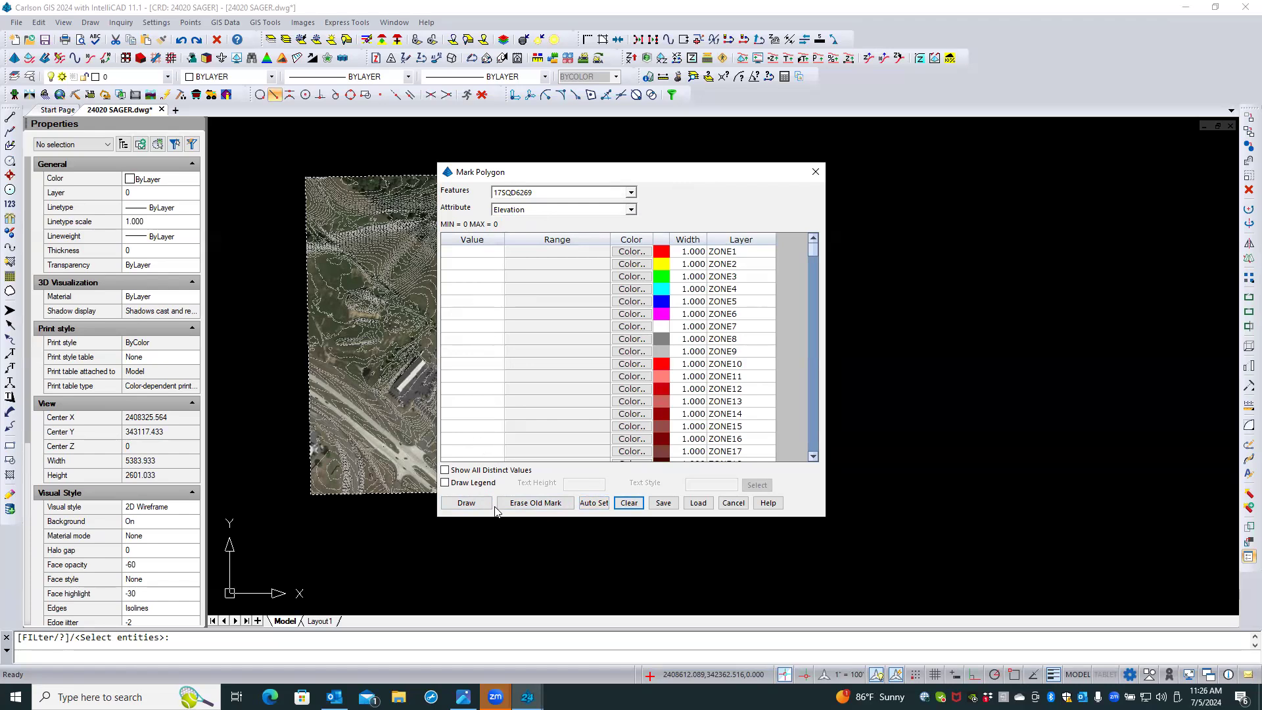
pyautogui.click(581, 507)
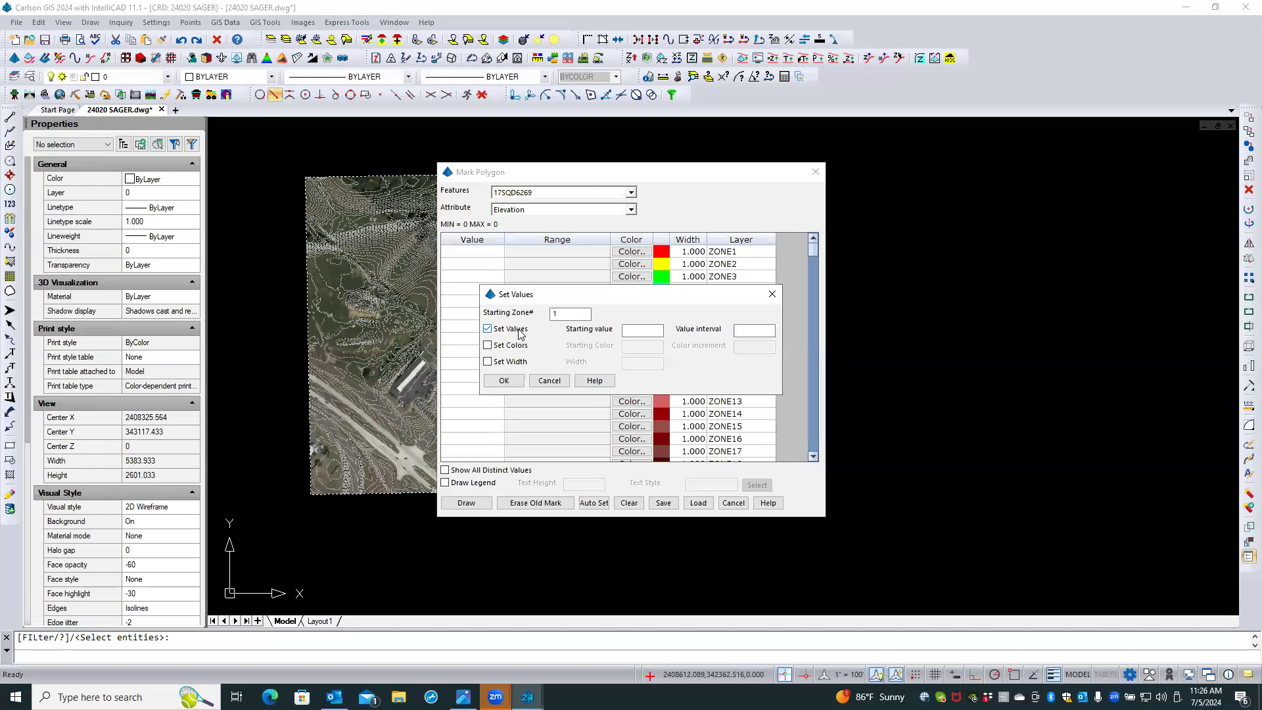
pyautogui.click(538, 380)
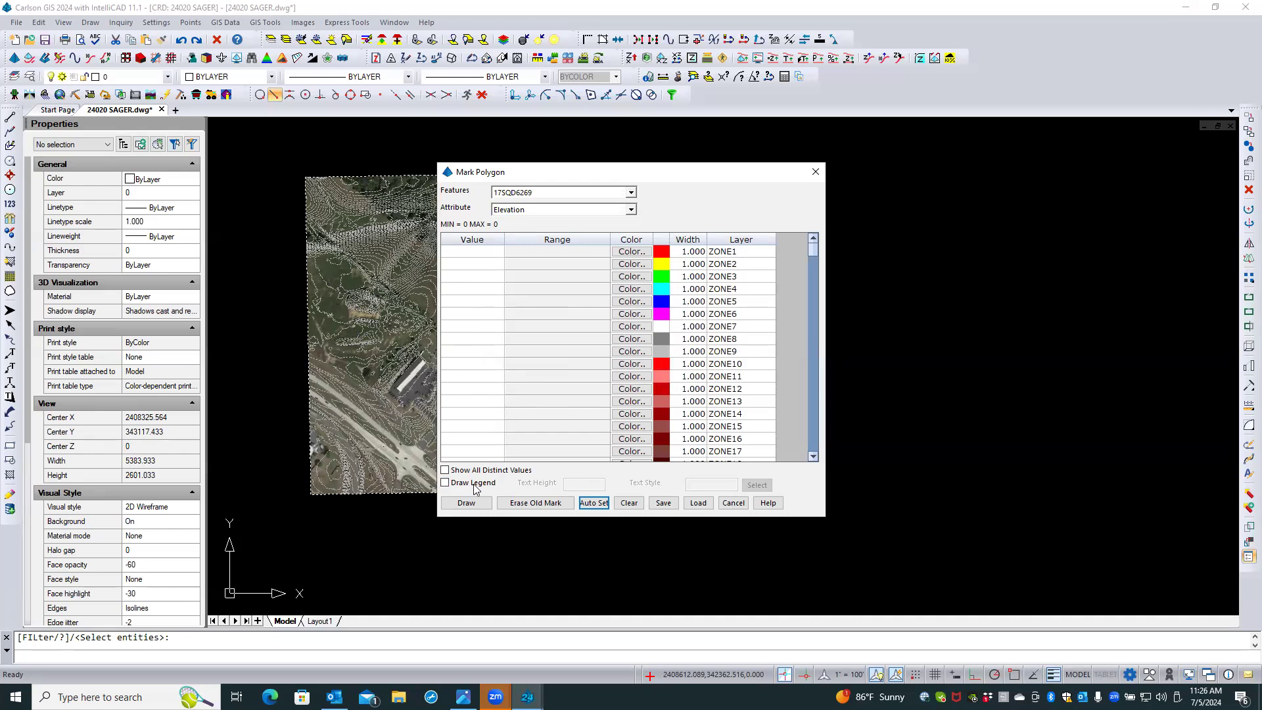
pyautogui.click(734, 503)
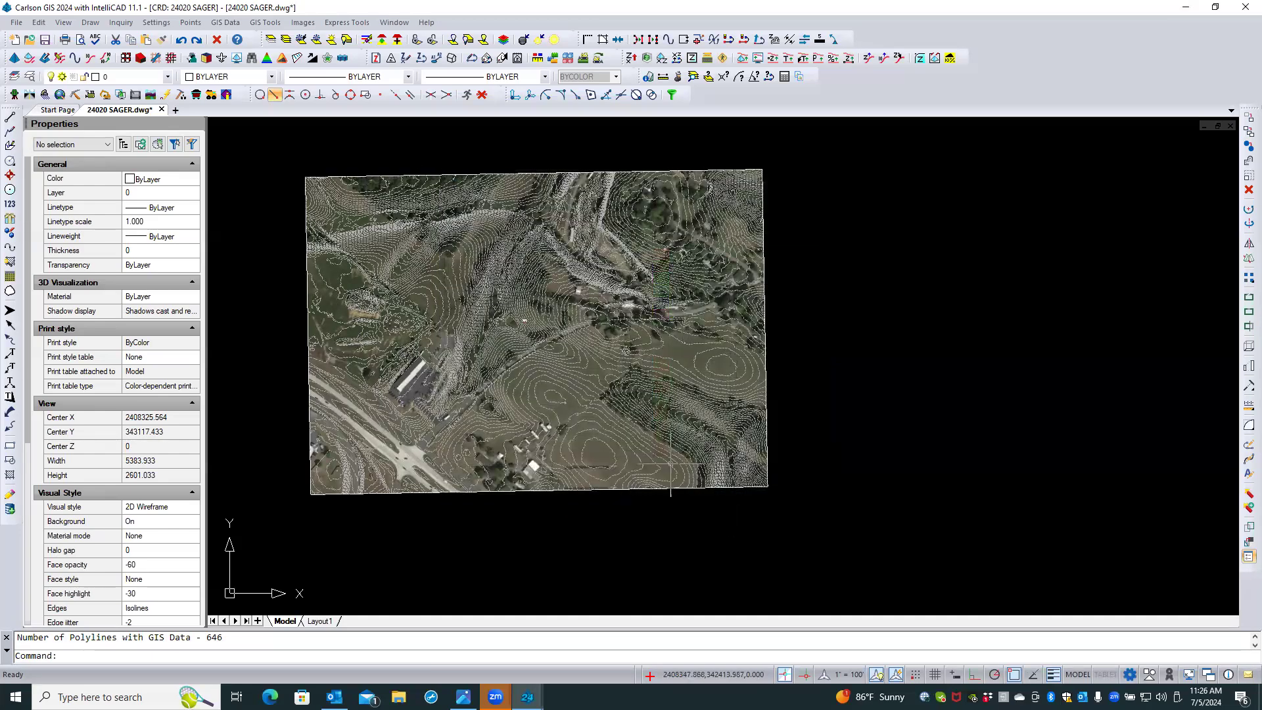
pyautogui.click(225, 22)
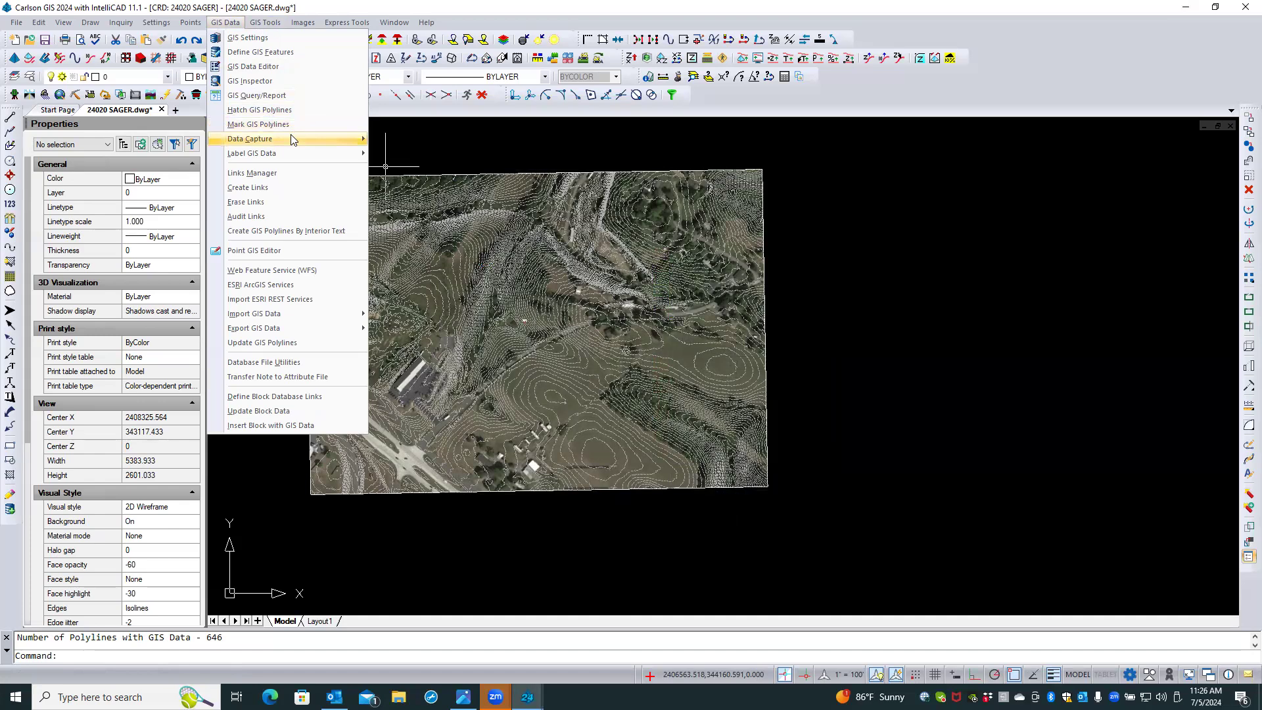
pyautogui.moveTo(293, 141)
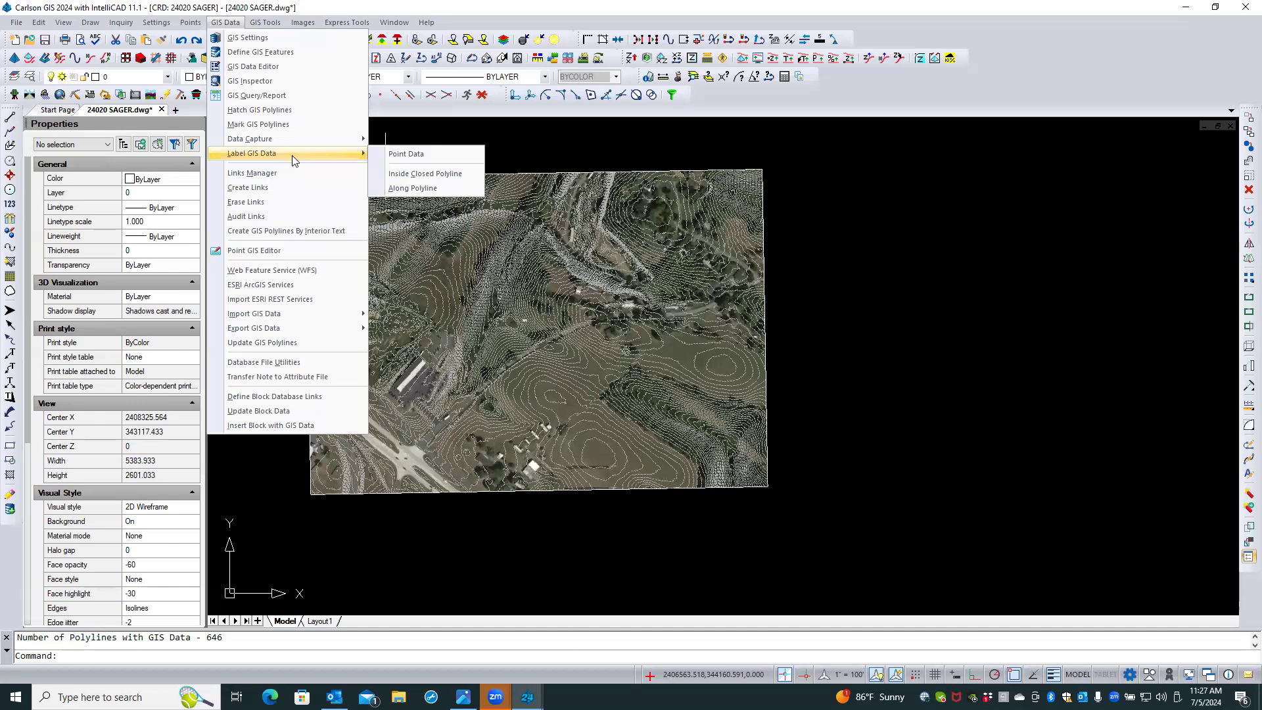
pyautogui.click(518, 133)
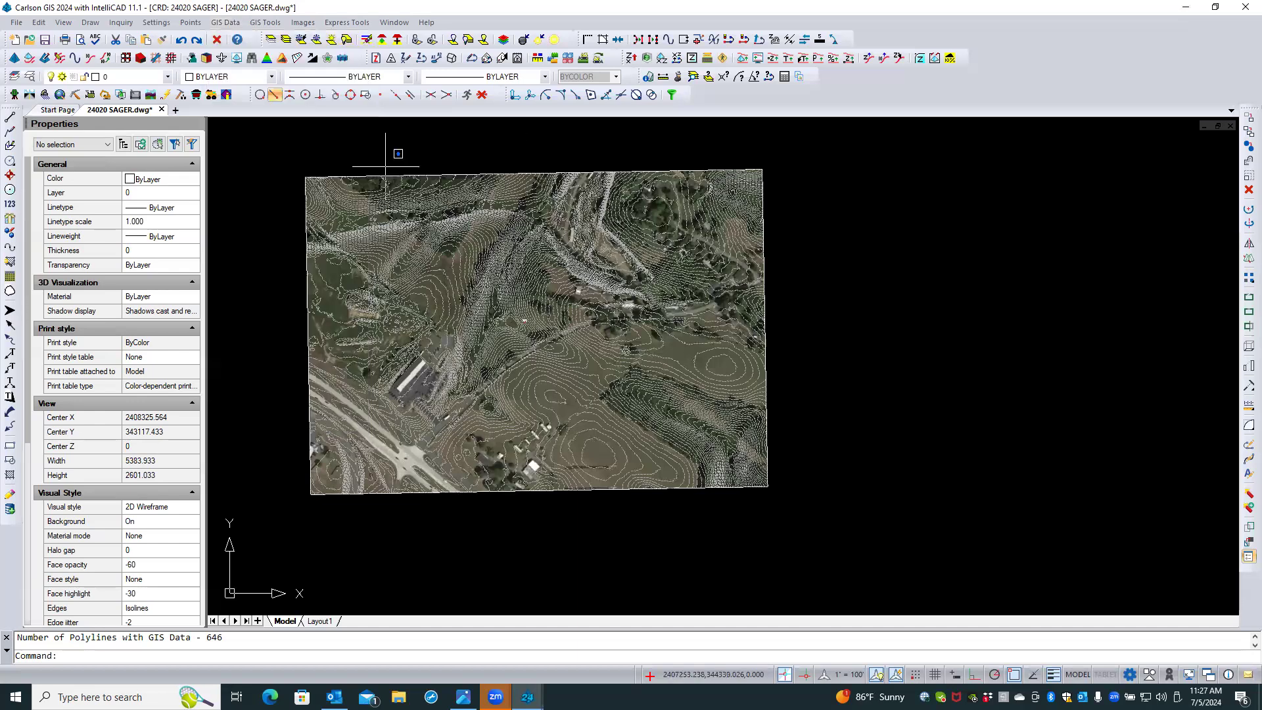
pyautogui.click(515, 136)
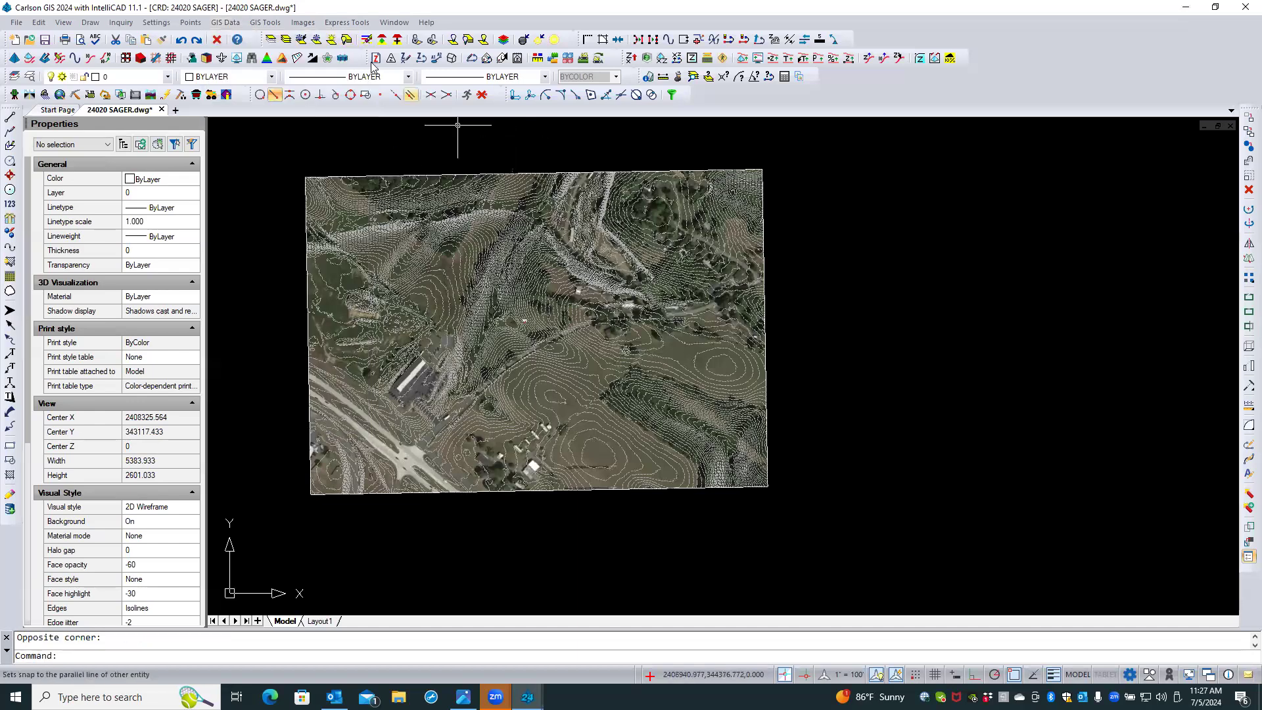
pyautogui.click(226, 22)
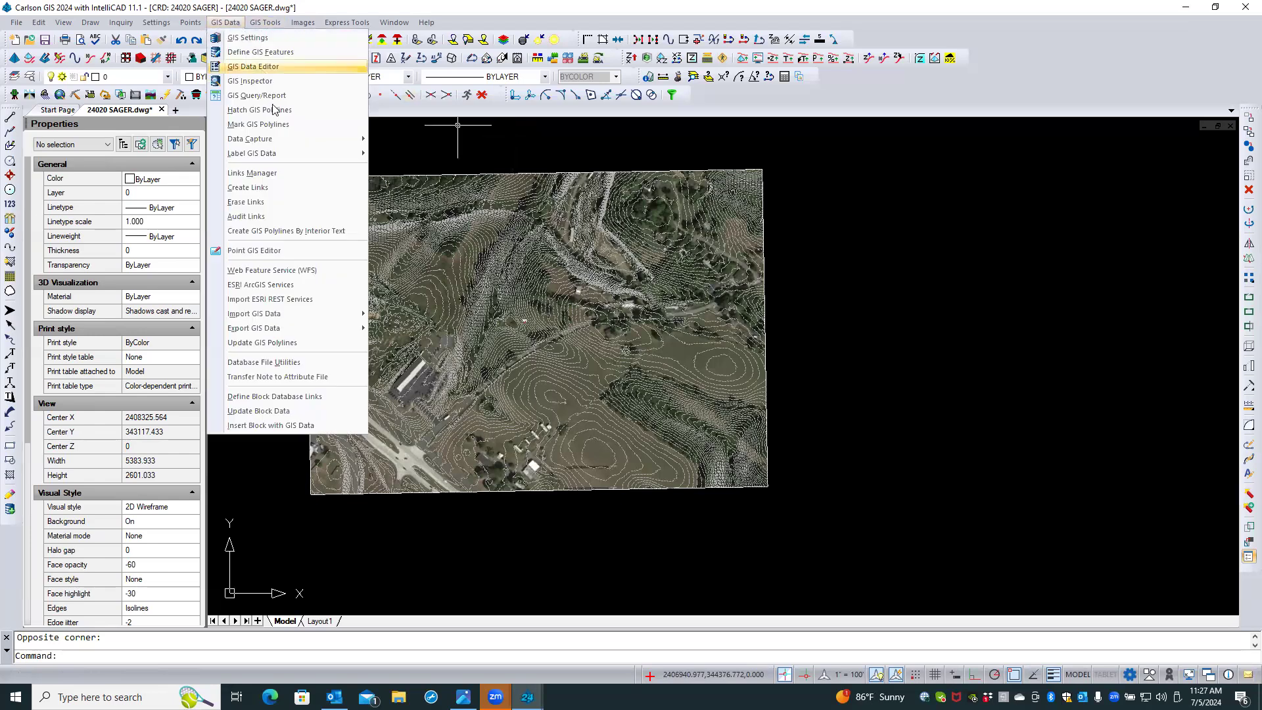
pyautogui.moveTo(312, 313)
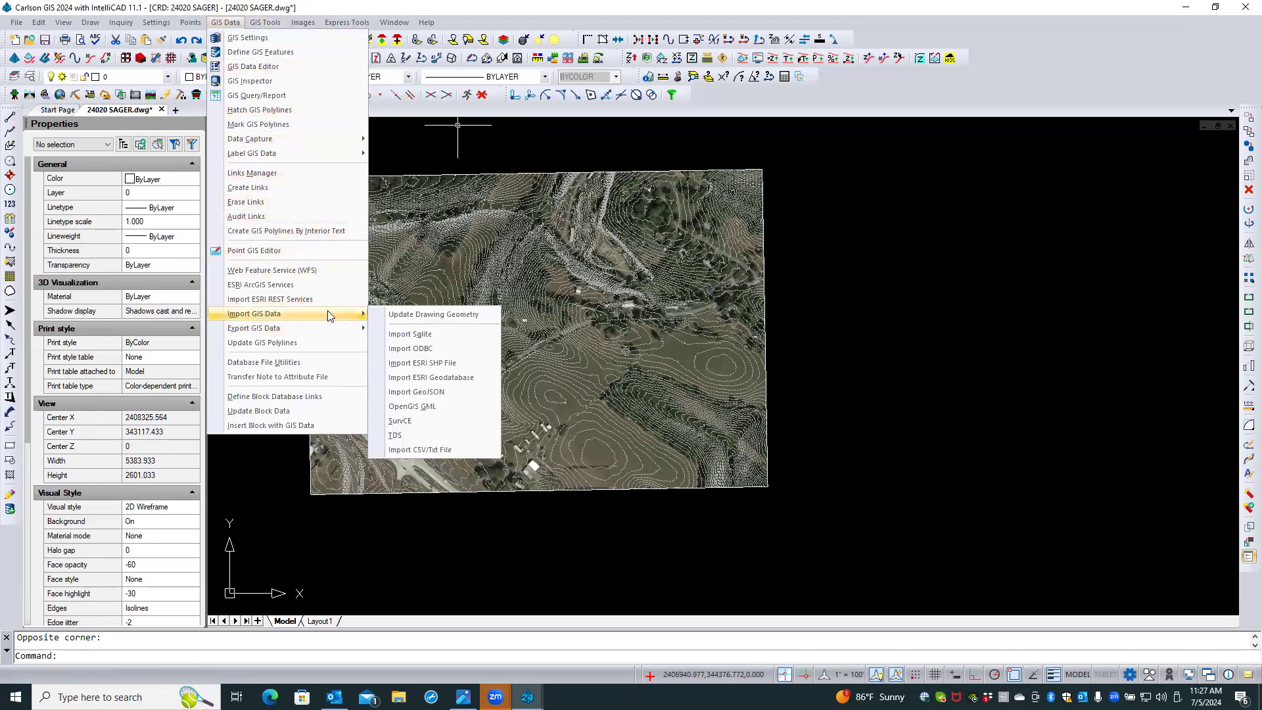
pyautogui.click(447, 362)
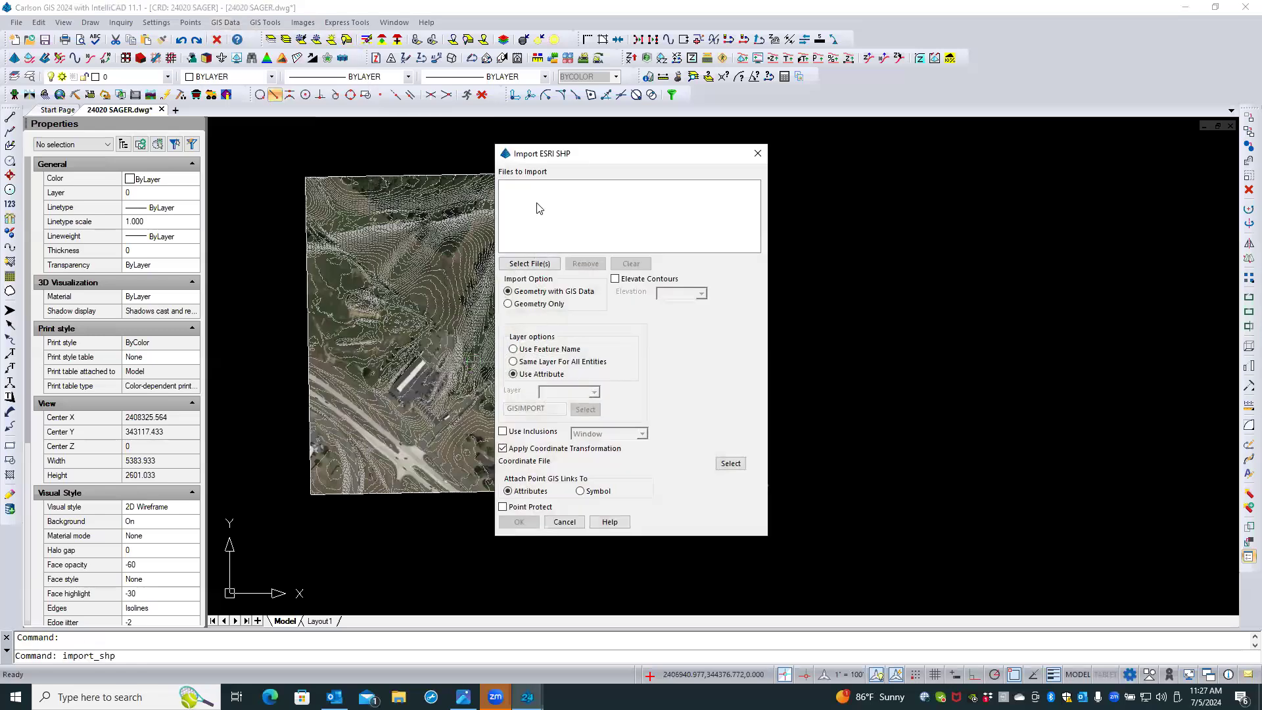
pyautogui.click(531, 264)
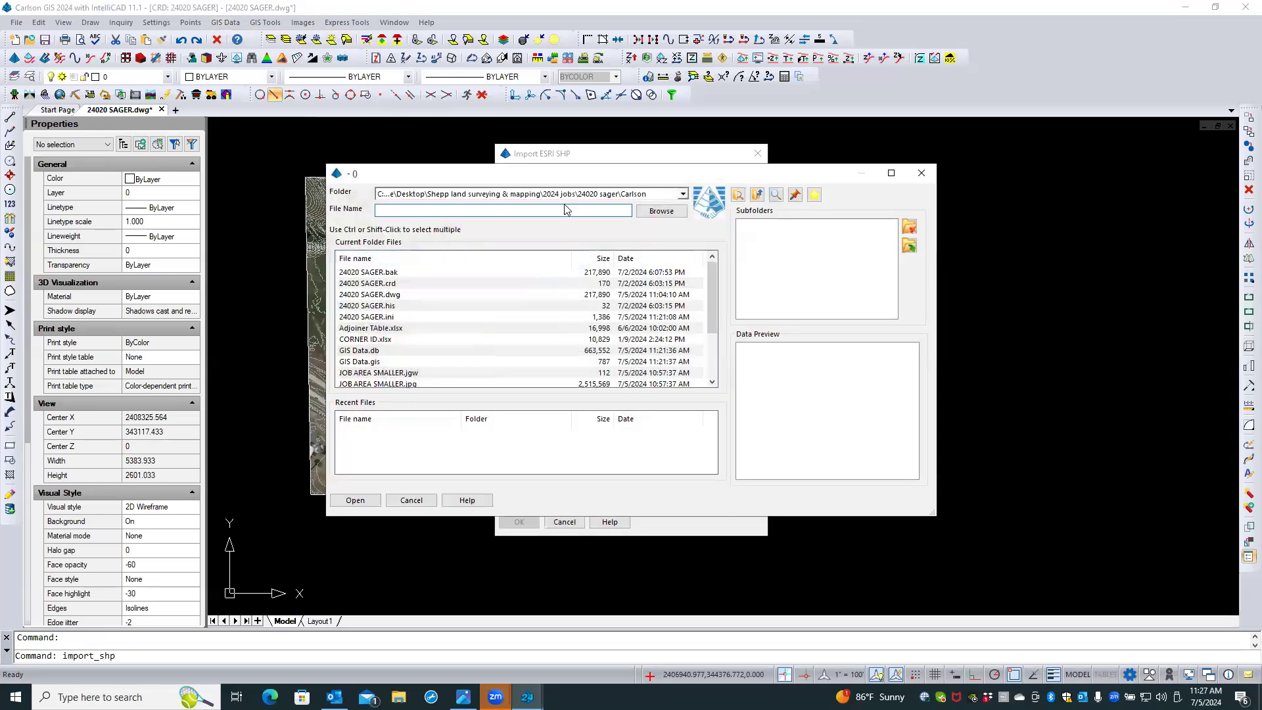
pyautogui.click(682, 195)
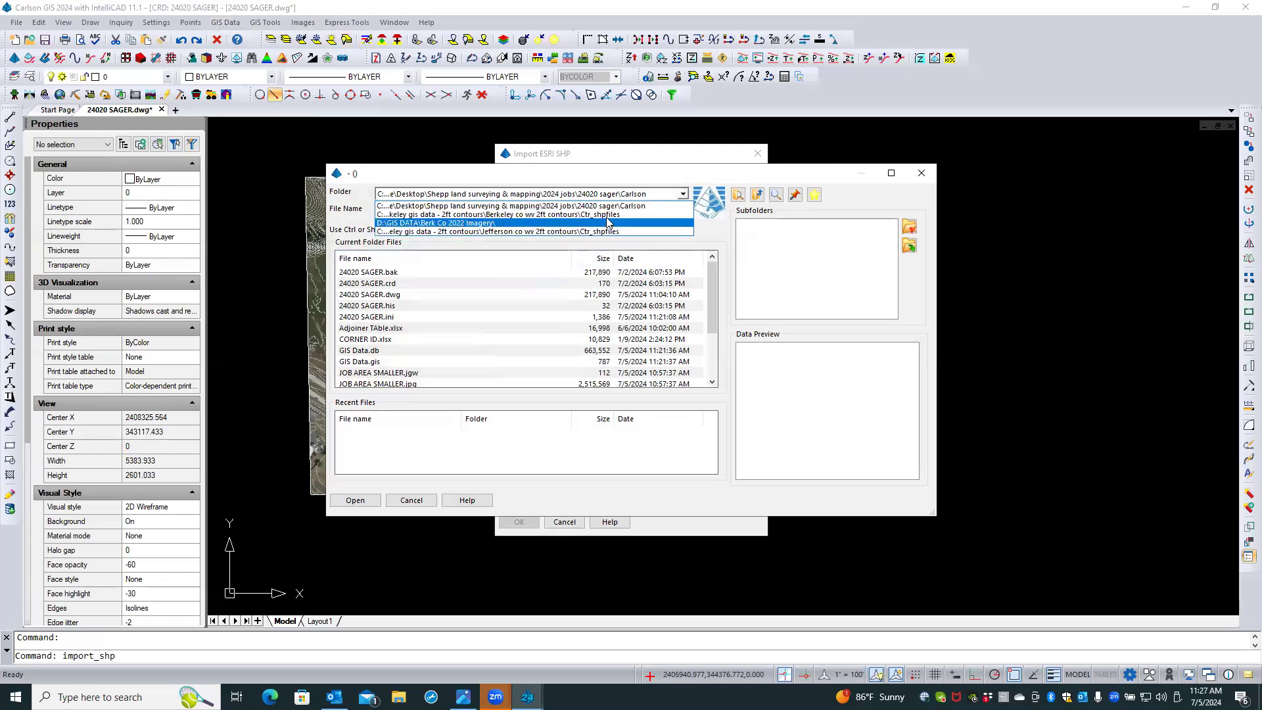
pyautogui.click(602, 227)
pyautogui.click(652, 214)
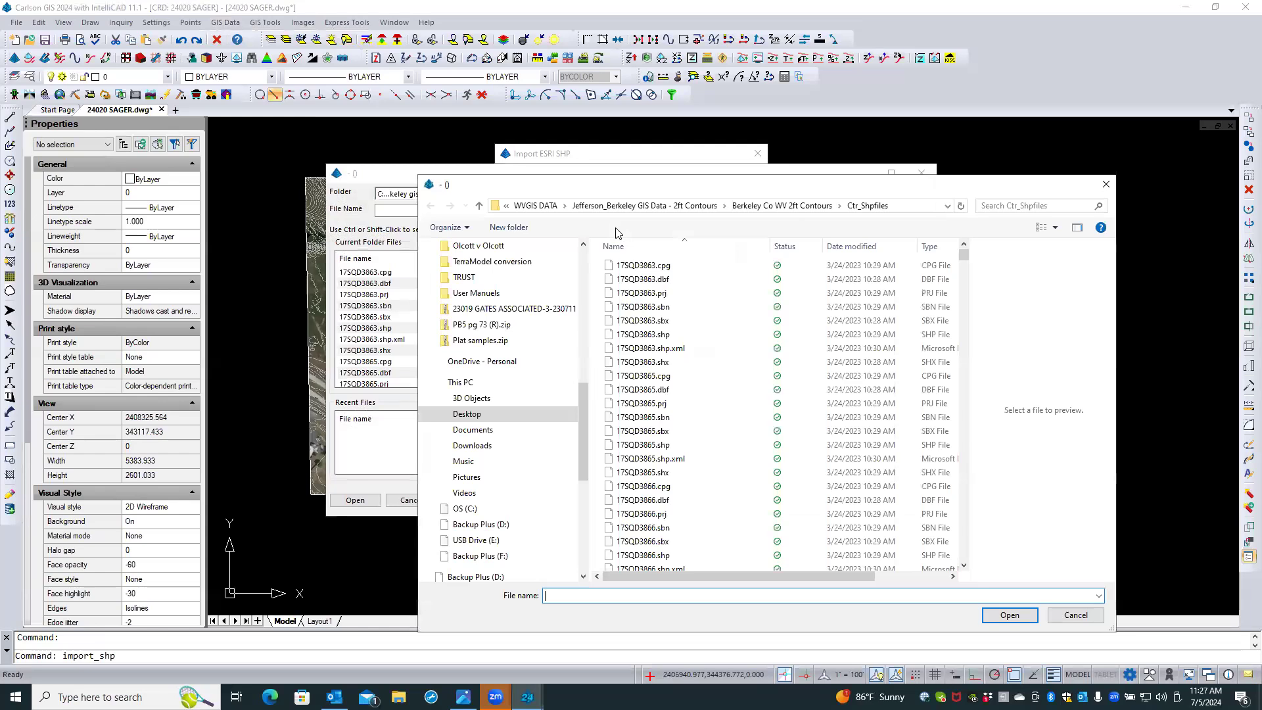
pyautogui.click(1076, 615)
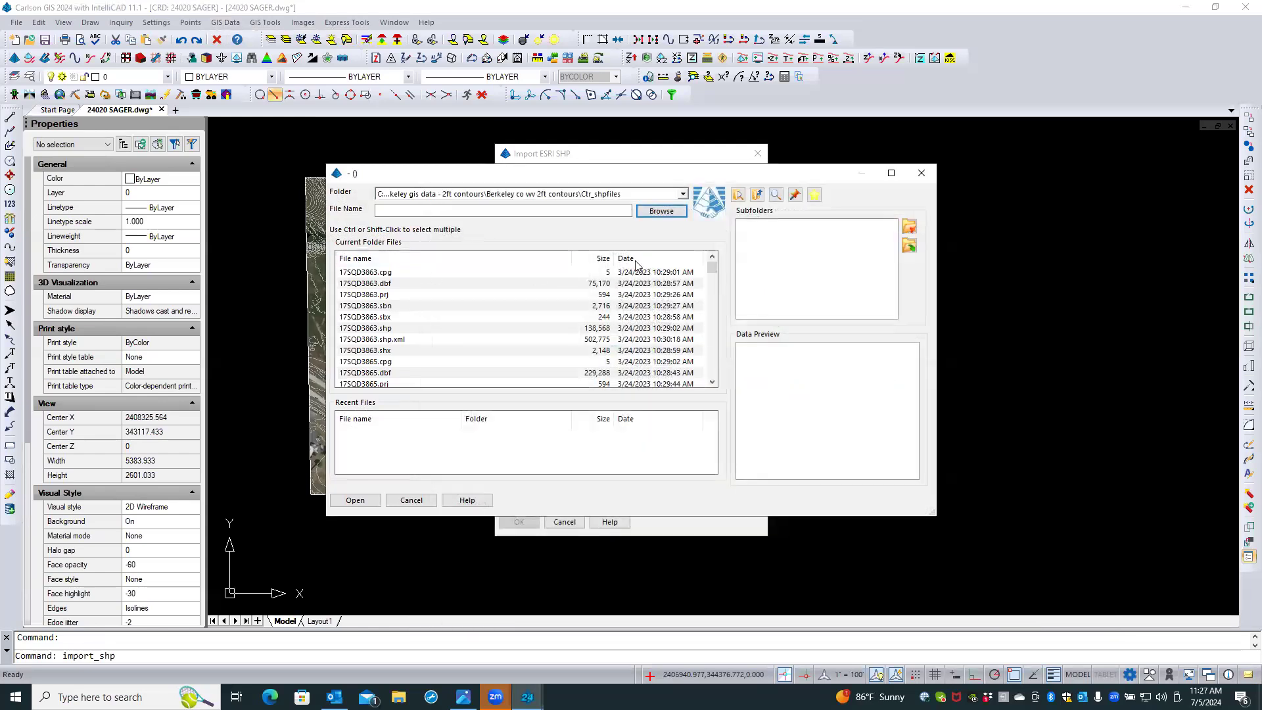
pyautogui.moveTo(713, 290); pyautogui.dragTo(716, 352)
pyautogui.scroll(5, 486, 319)
pyautogui.scroll(-8, 486, 318)
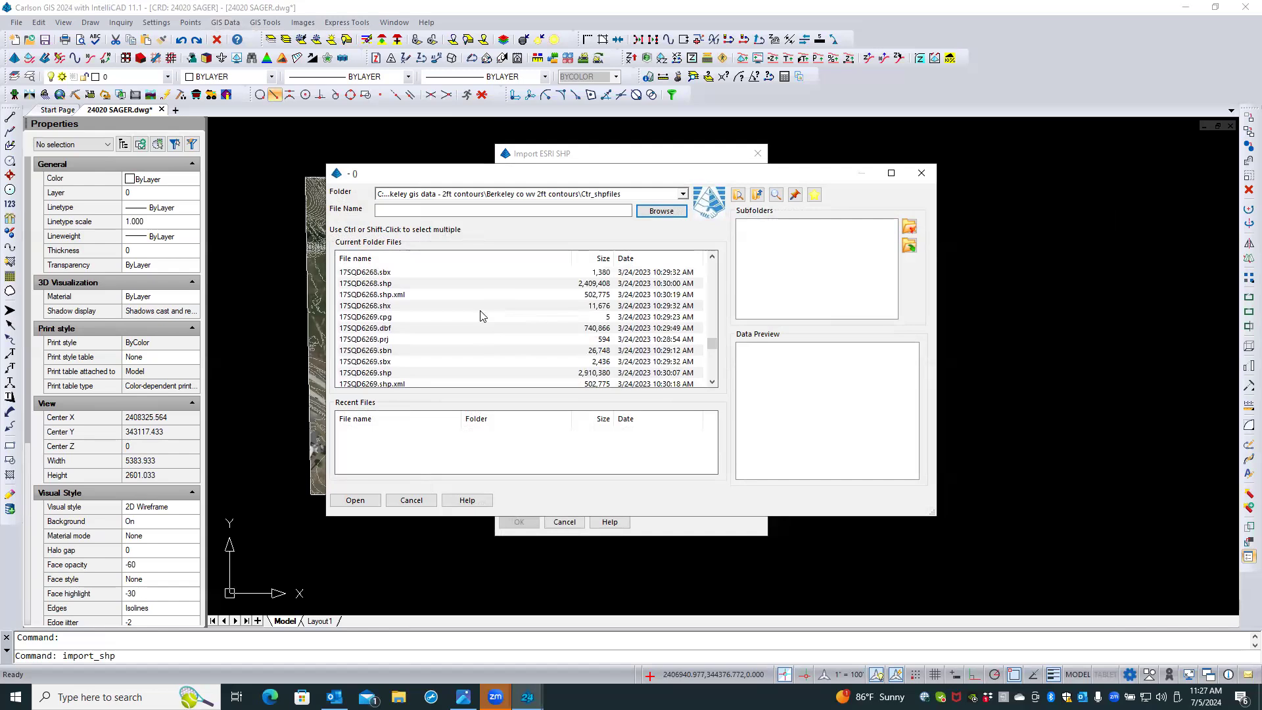
pyautogui.doubleClick(386, 373)
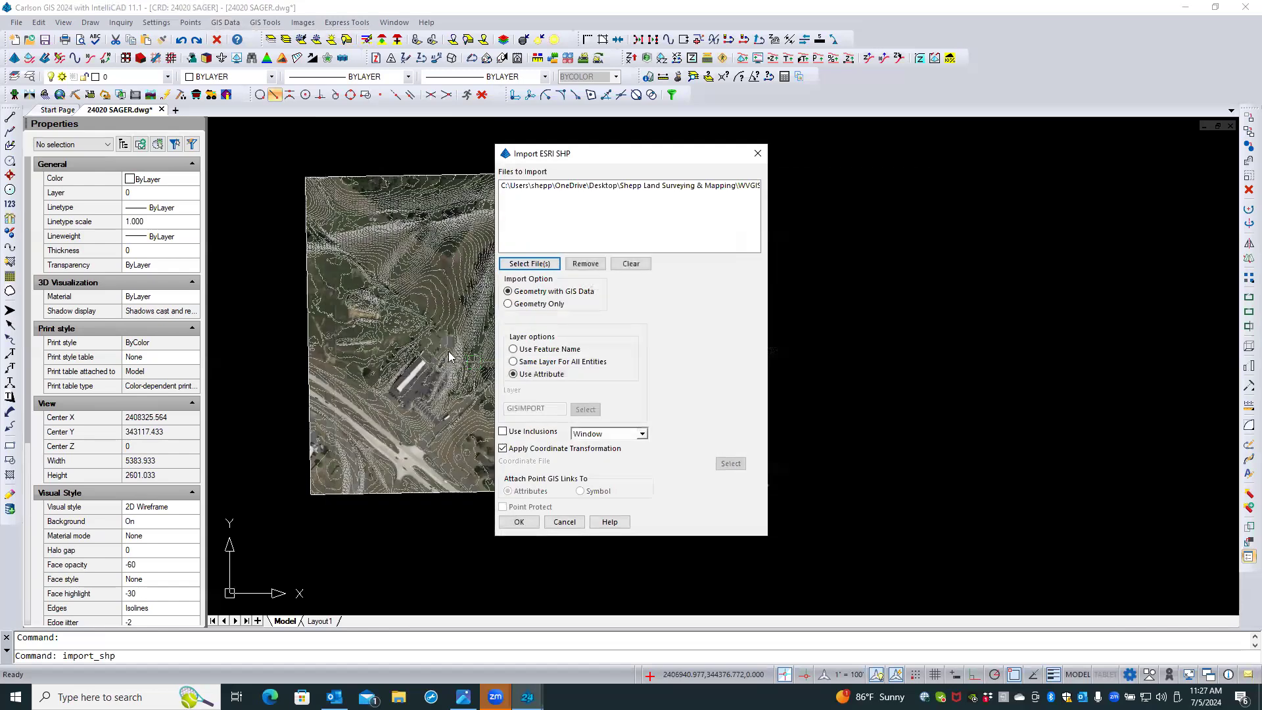
pyautogui.click(552, 307)
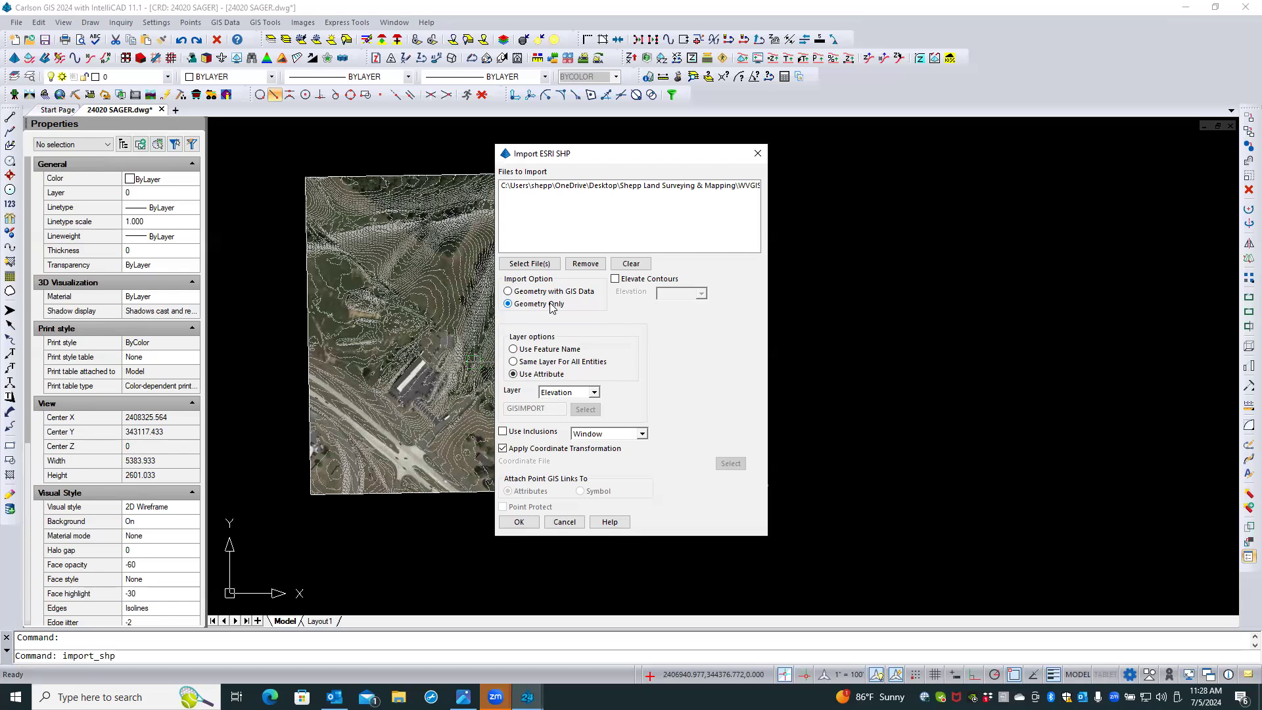
pyautogui.click(564, 522)
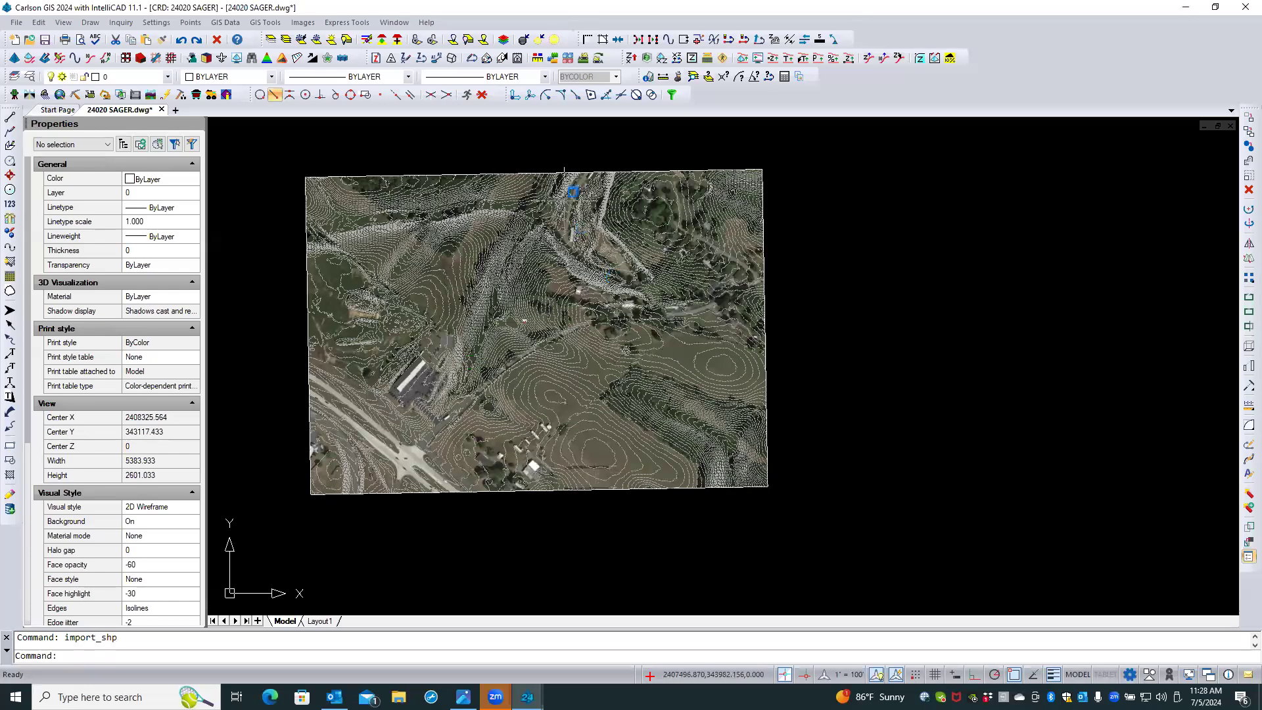
# Erase all entity types on the wvgis-cont-int layer by picking a contour on the aerial image as the layer source
pyautogui.click(397, 39)
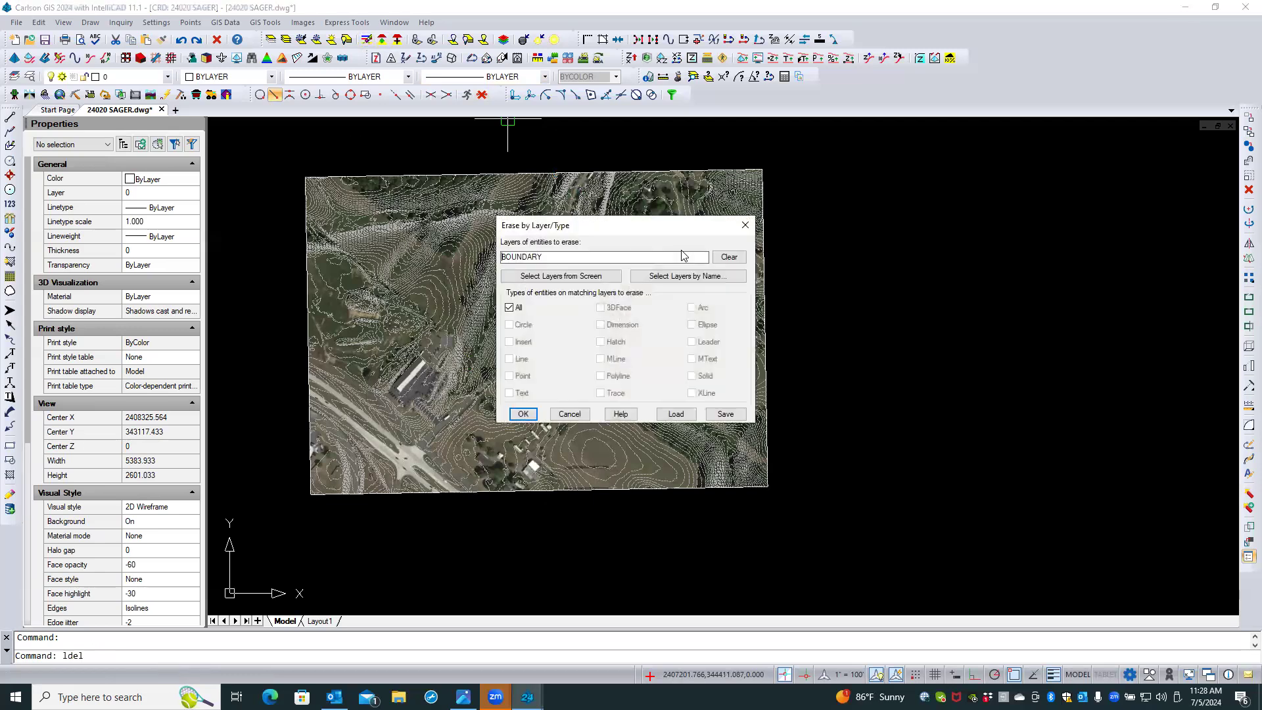
pyautogui.click(729, 258)
pyautogui.click(622, 274)
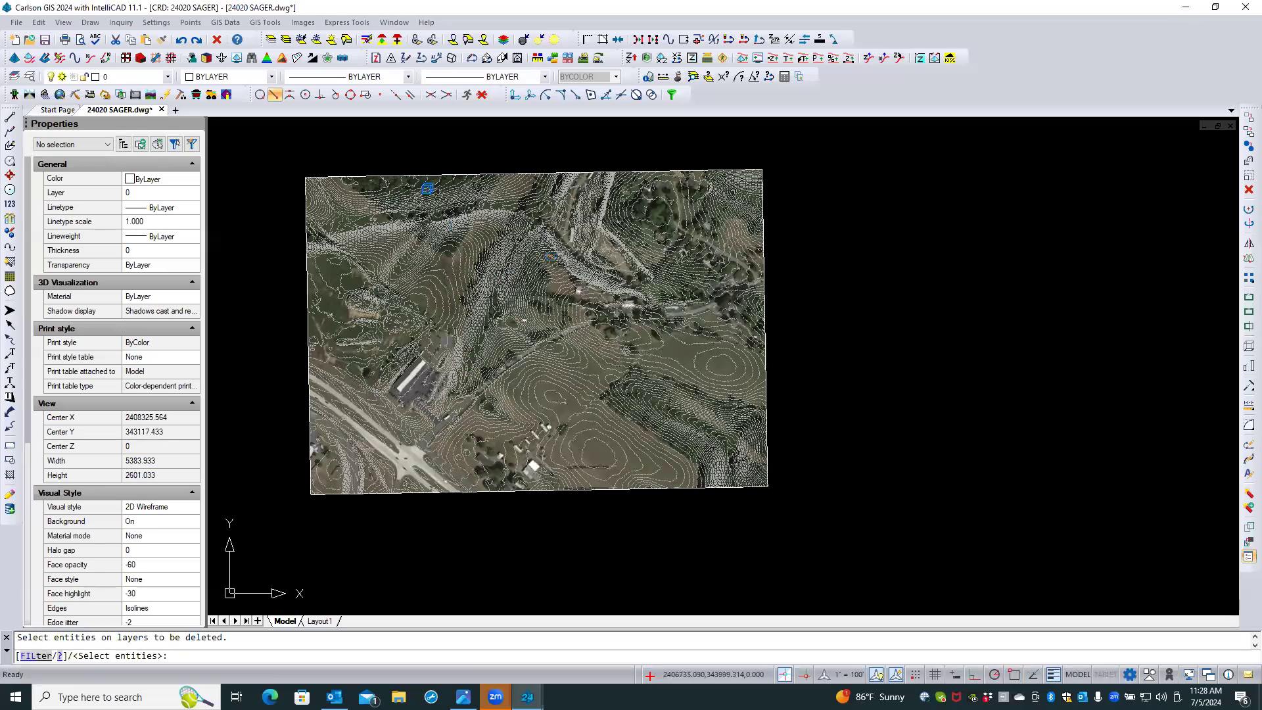
pyautogui.click(418, 182)
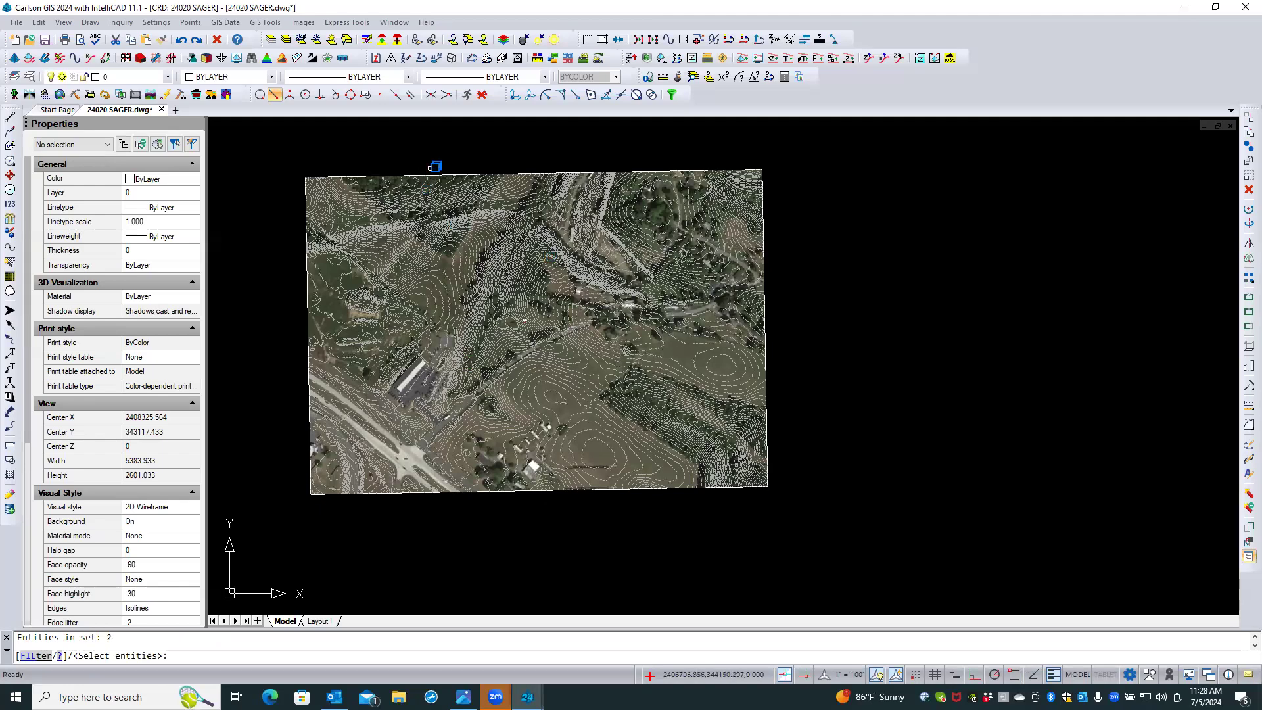
pyautogui.press('Return')
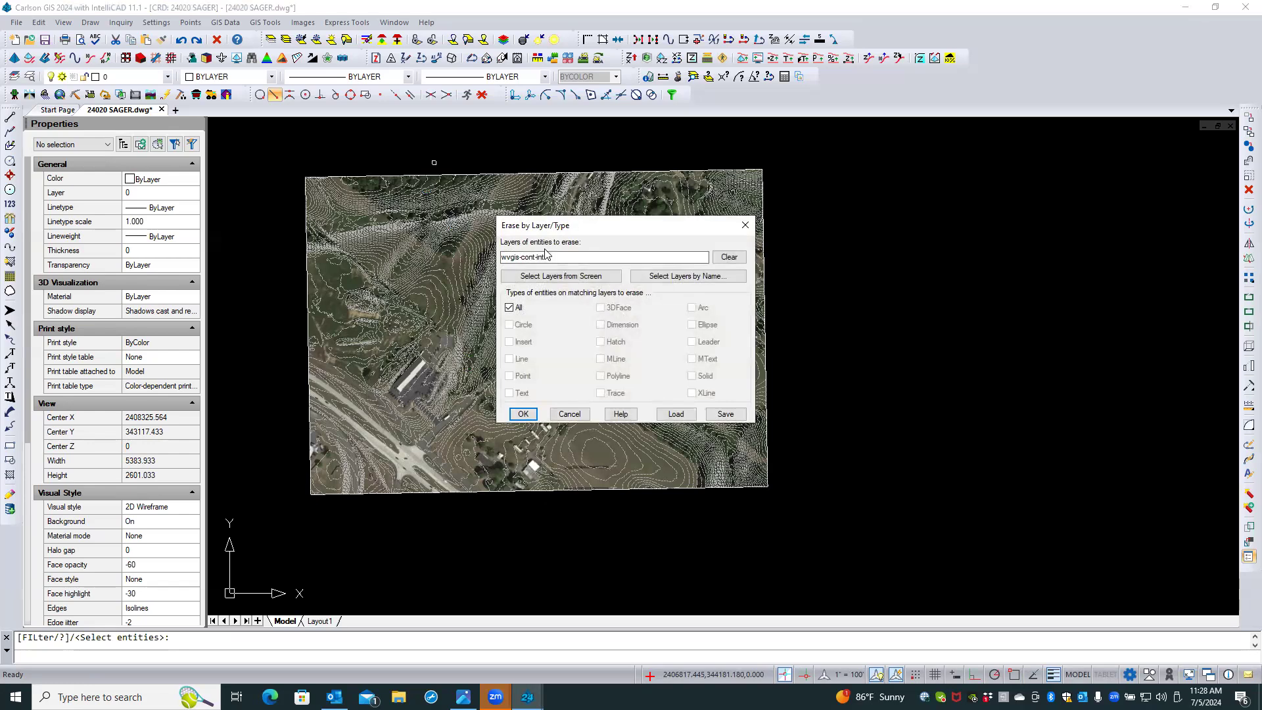
pyautogui.click(524, 414)
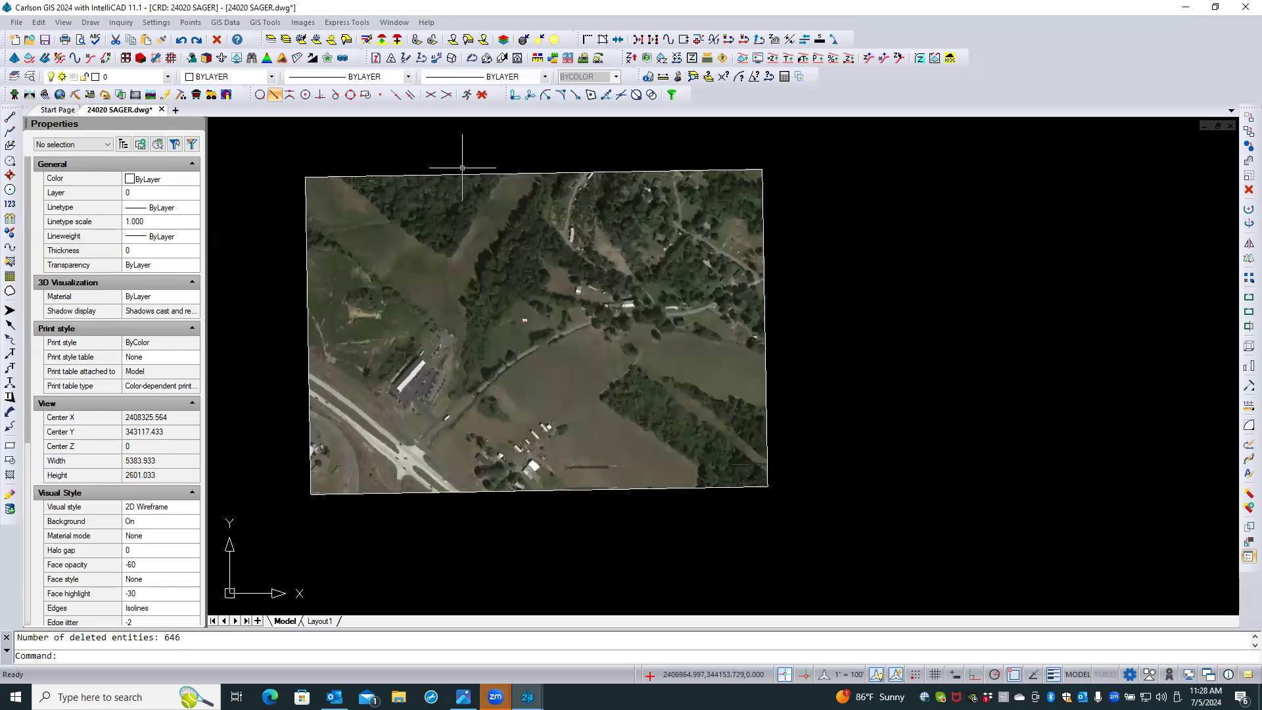
# Start the ESRI SHP import again and load 17SQD6269.shp from the Berkeley Co WV 2ft Contours Ctr_Shpfiles folder
pyautogui.rightClick(457, 148)
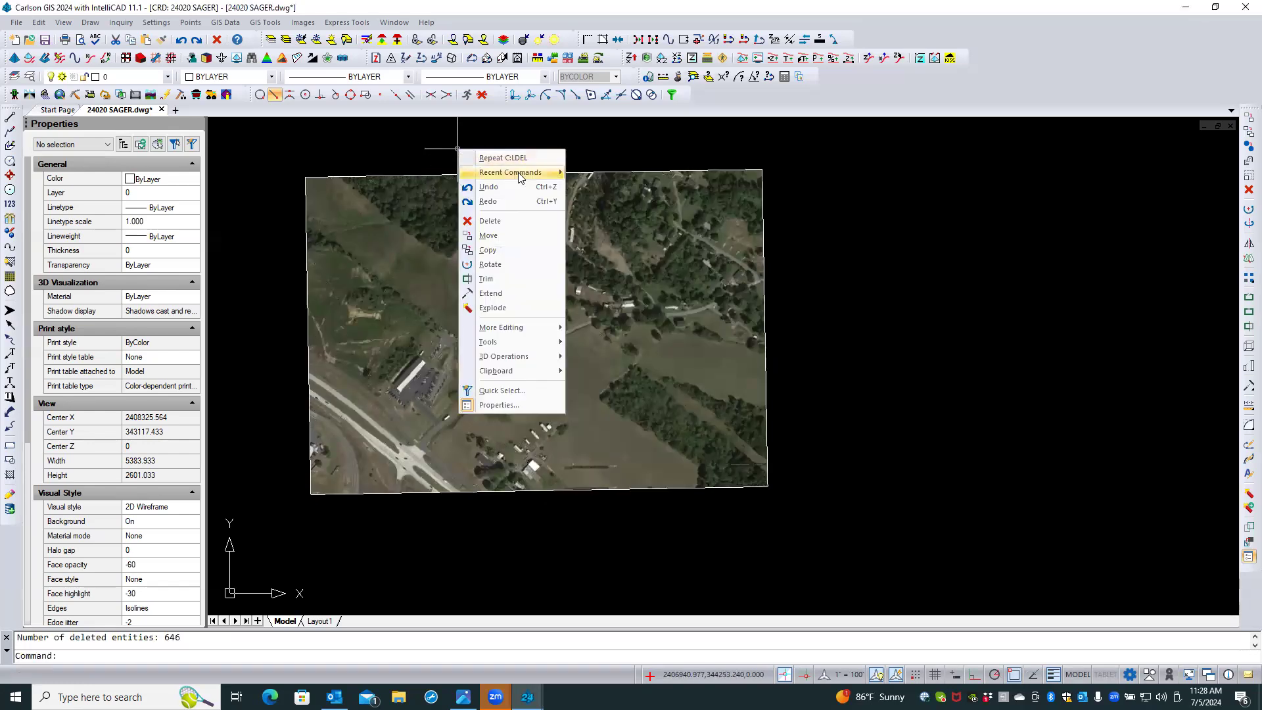
pyautogui.moveTo(520, 172)
pyautogui.click(611, 187)
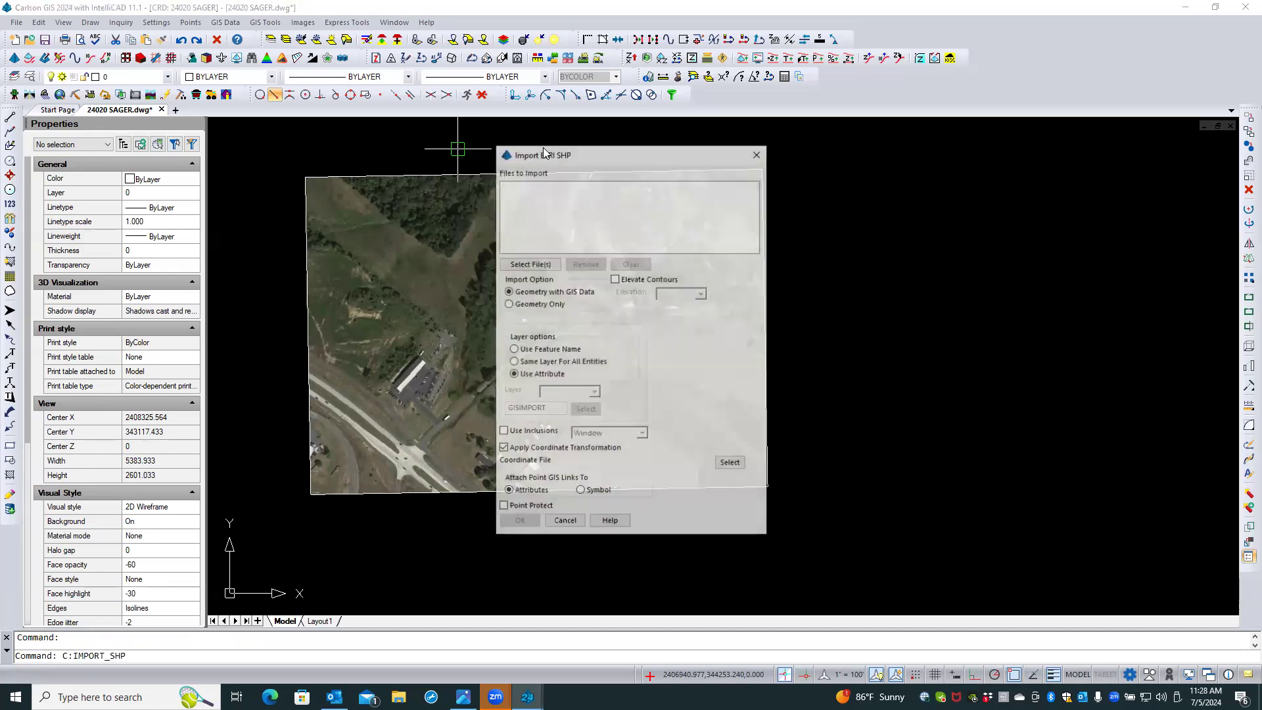
pyautogui.click(544, 264)
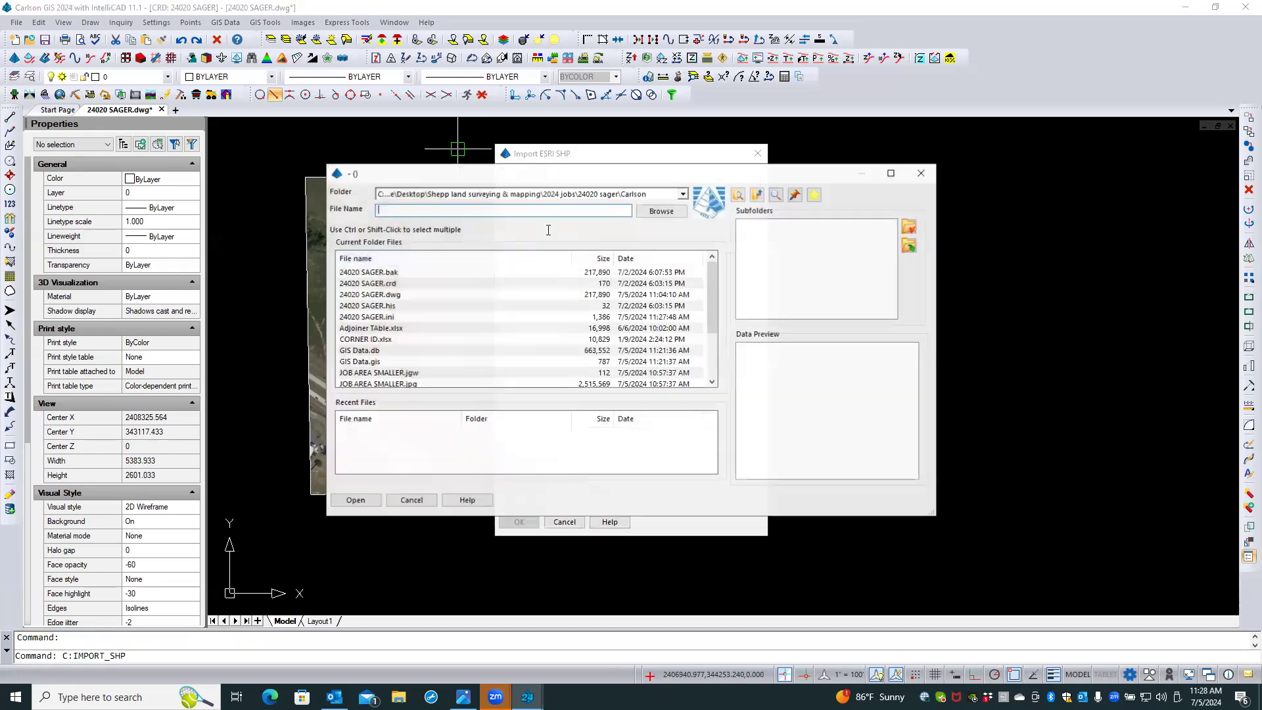
pyautogui.click(684, 194)
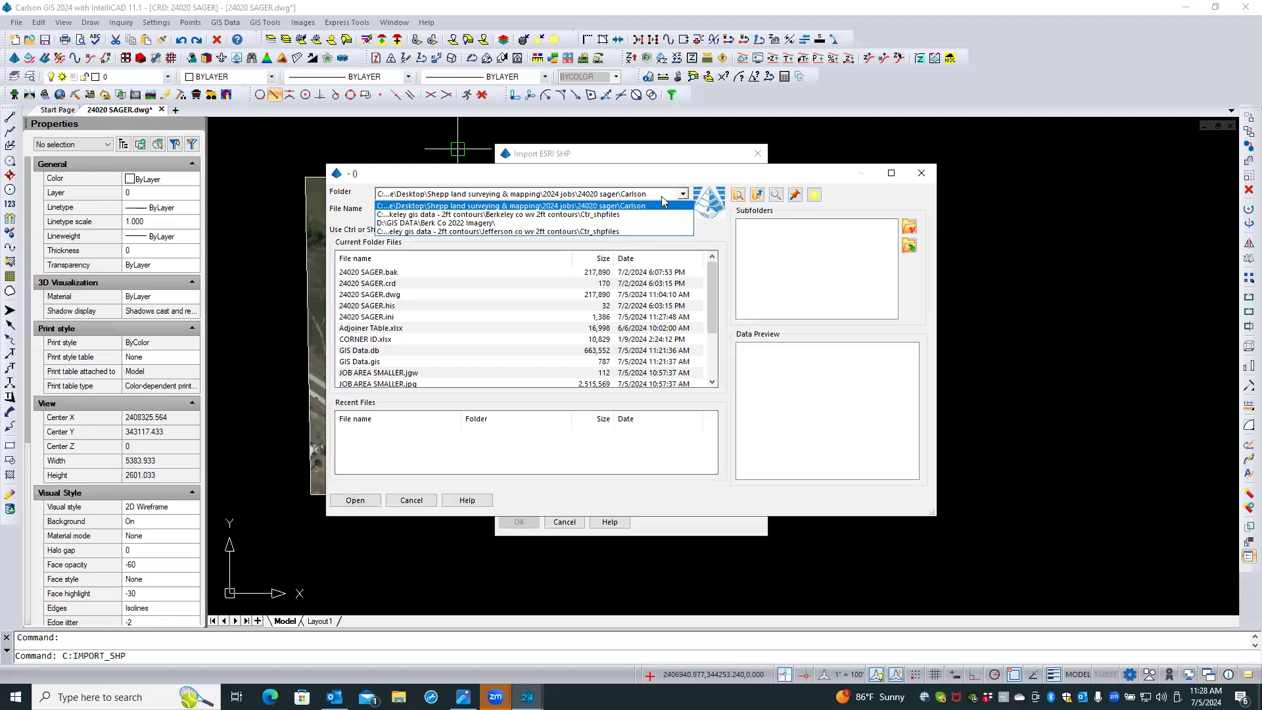
pyautogui.click(565, 217)
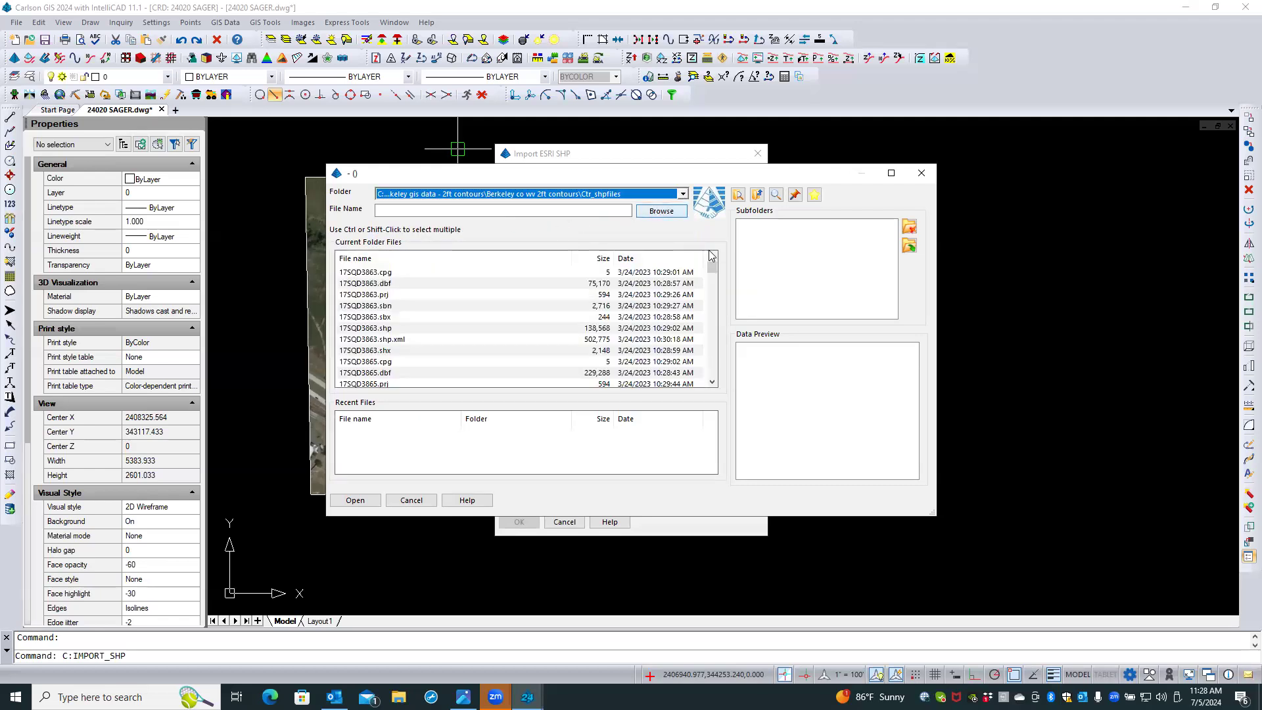
pyautogui.moveTo(711, 269); pyautogui.dragTo(712, 349)
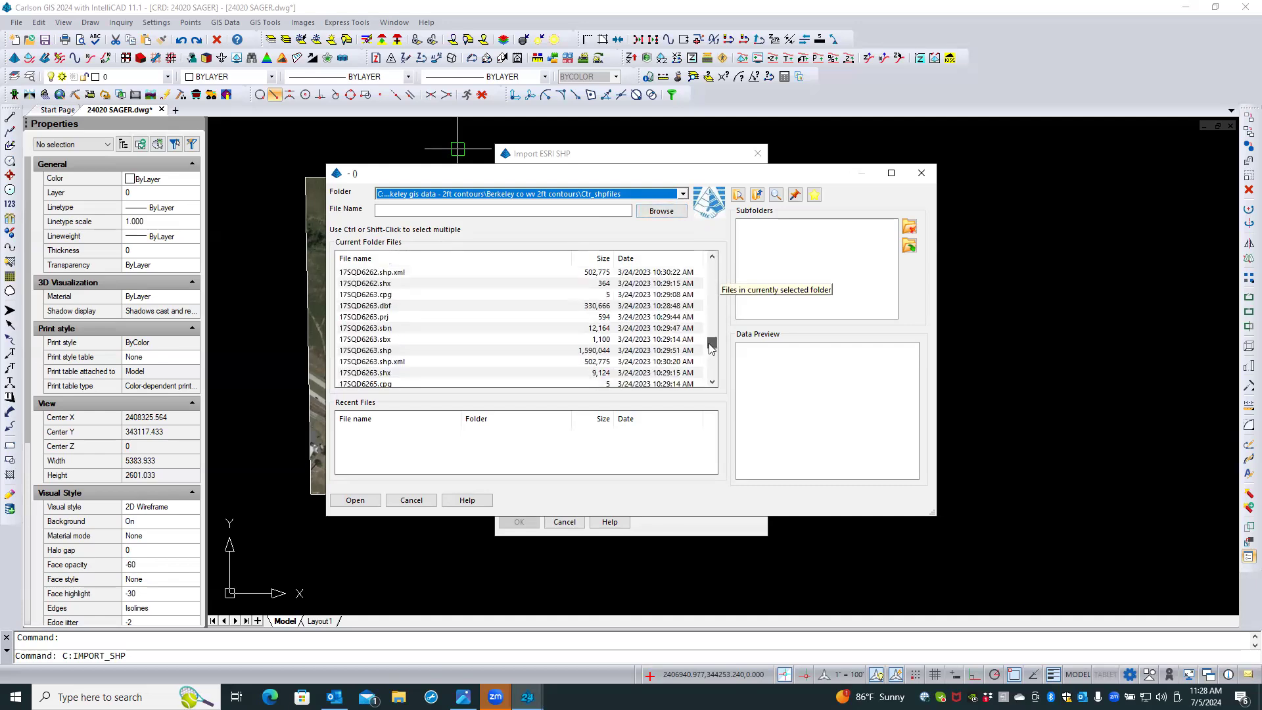
pyautogui.scroll(-6, 496, 315)
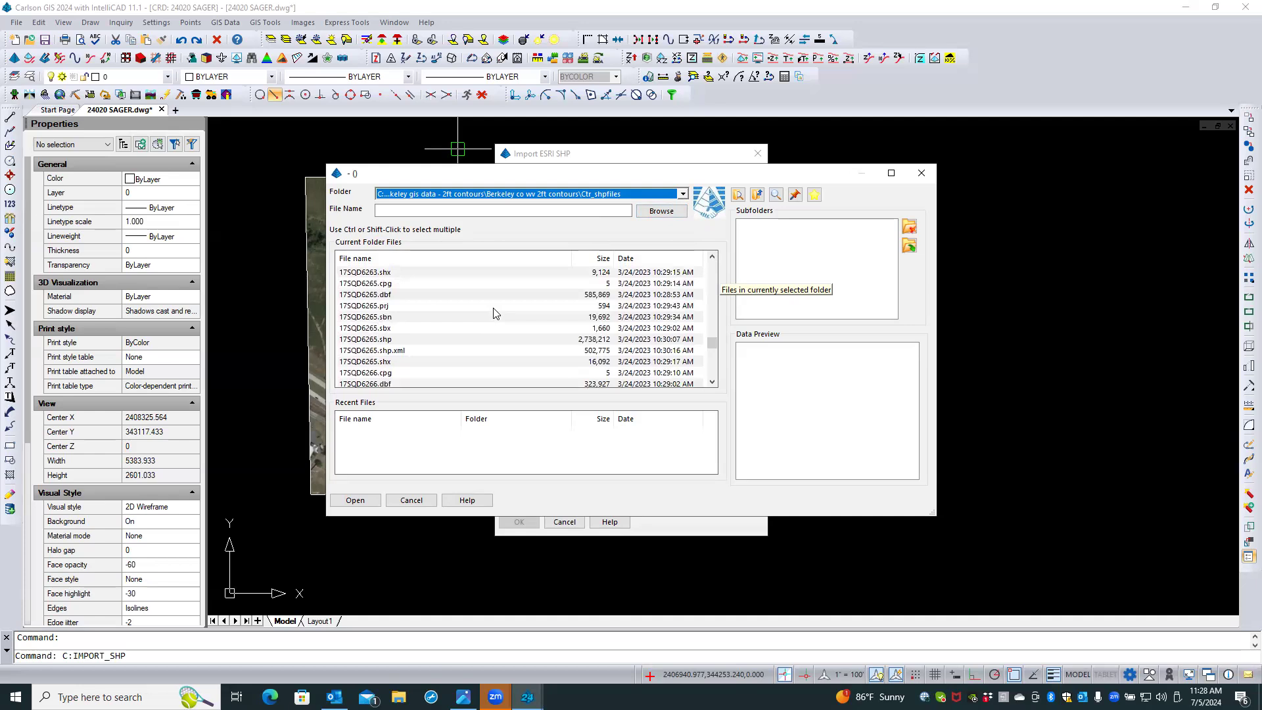
pyautogui.scroll(-3, 496, 312)
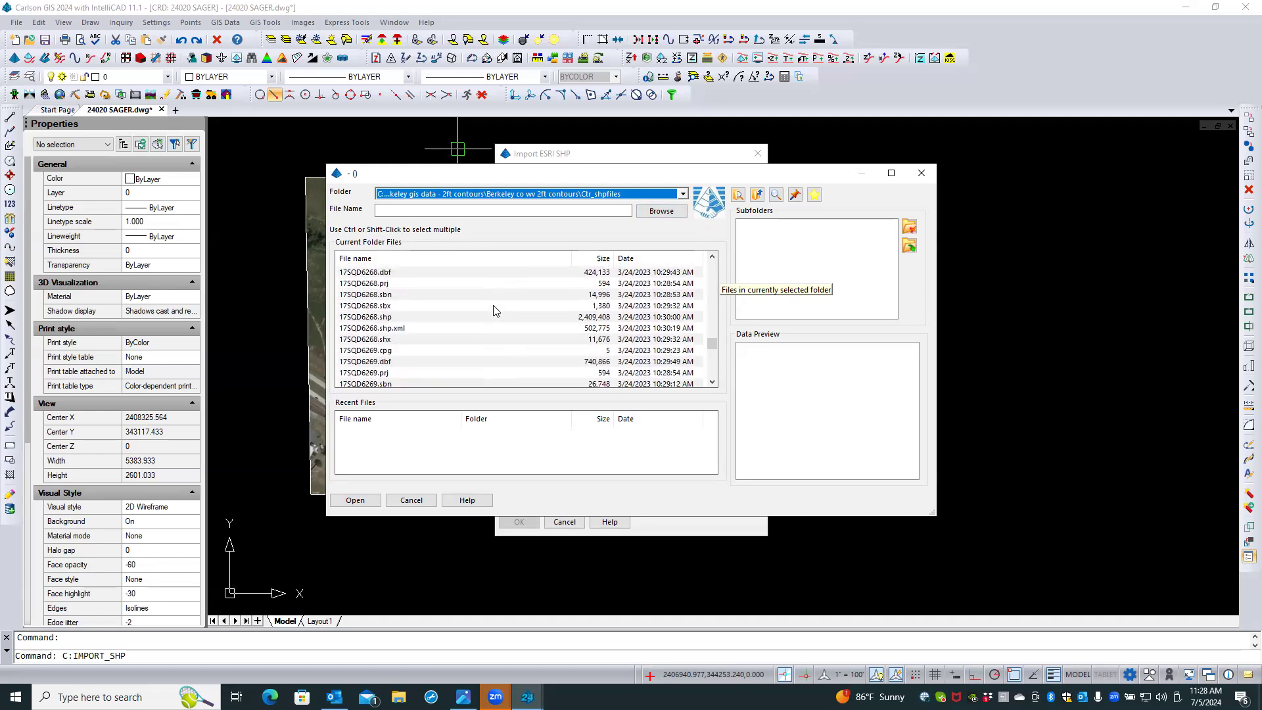
pyautogui.scroll(-1, 406, 350)
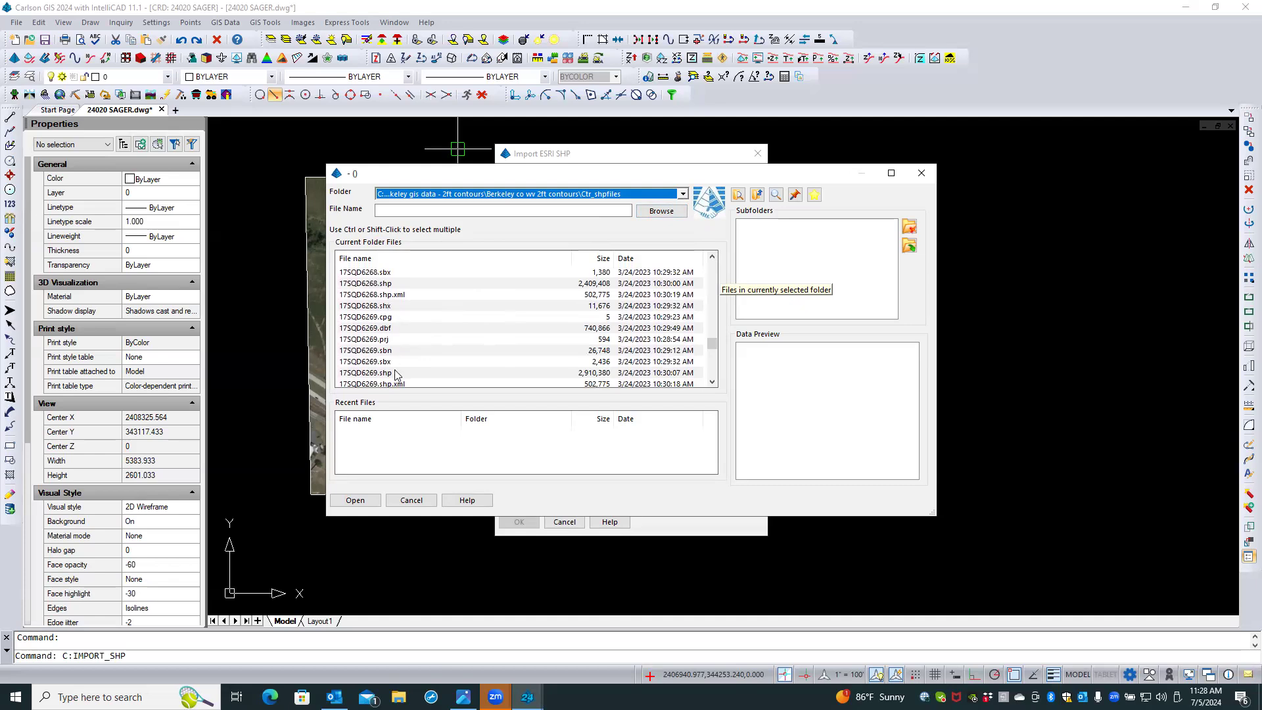
pyautogui.doubleClick(396, 373)
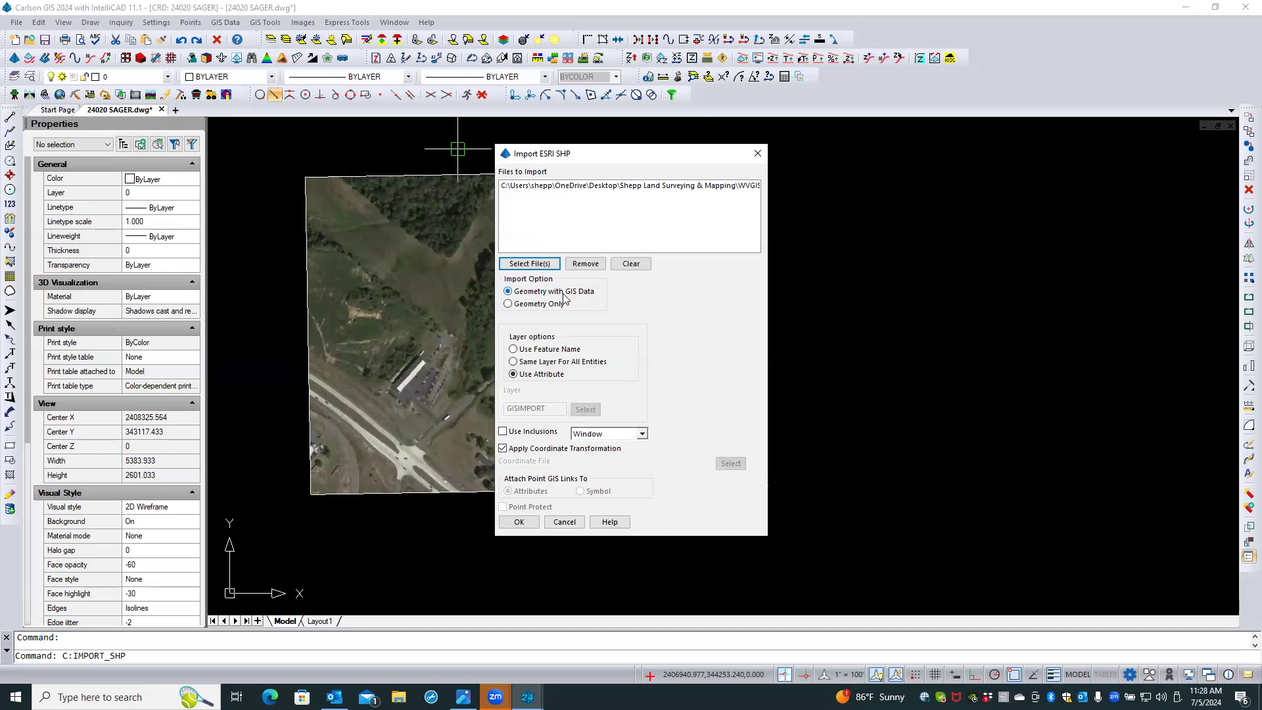
# Import the shapefile as Geometry Only, elevating the contours by the Elevation attribute and assigning layers by the Layer attribute
pyautogui.click(509, 303)
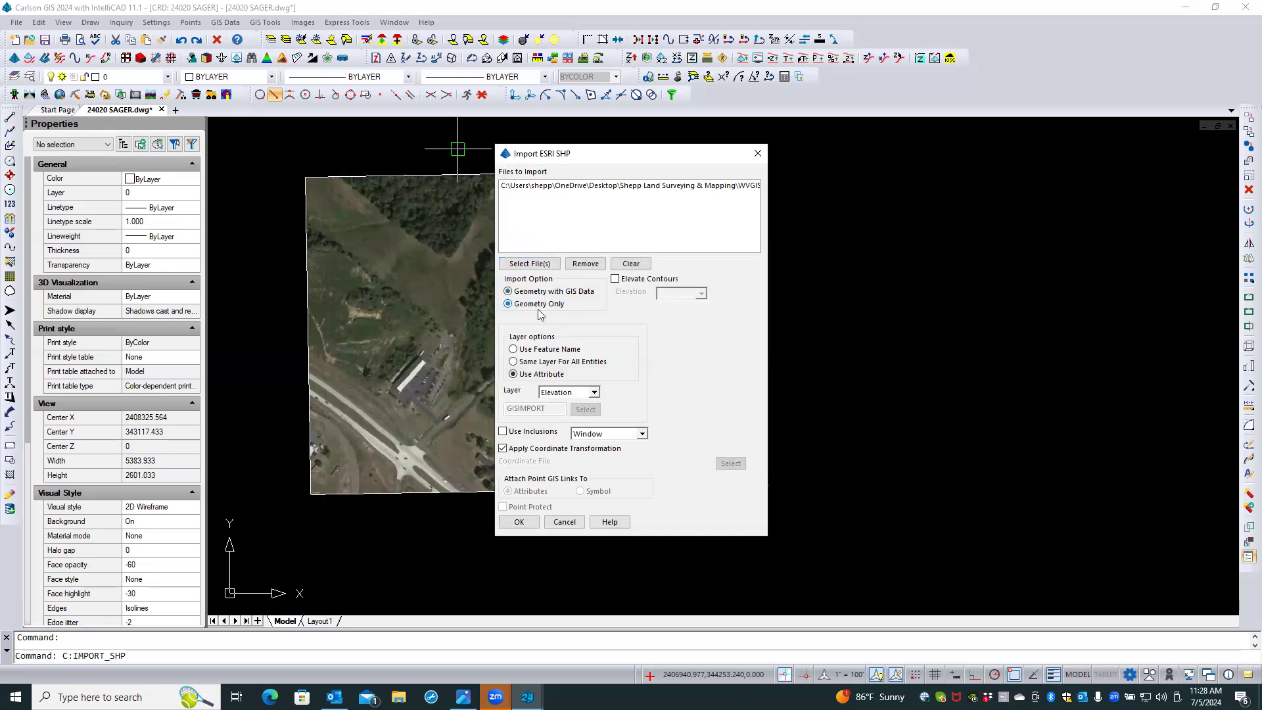
pyautogui.click(616, 280)
pyautogui.click(701, 295)
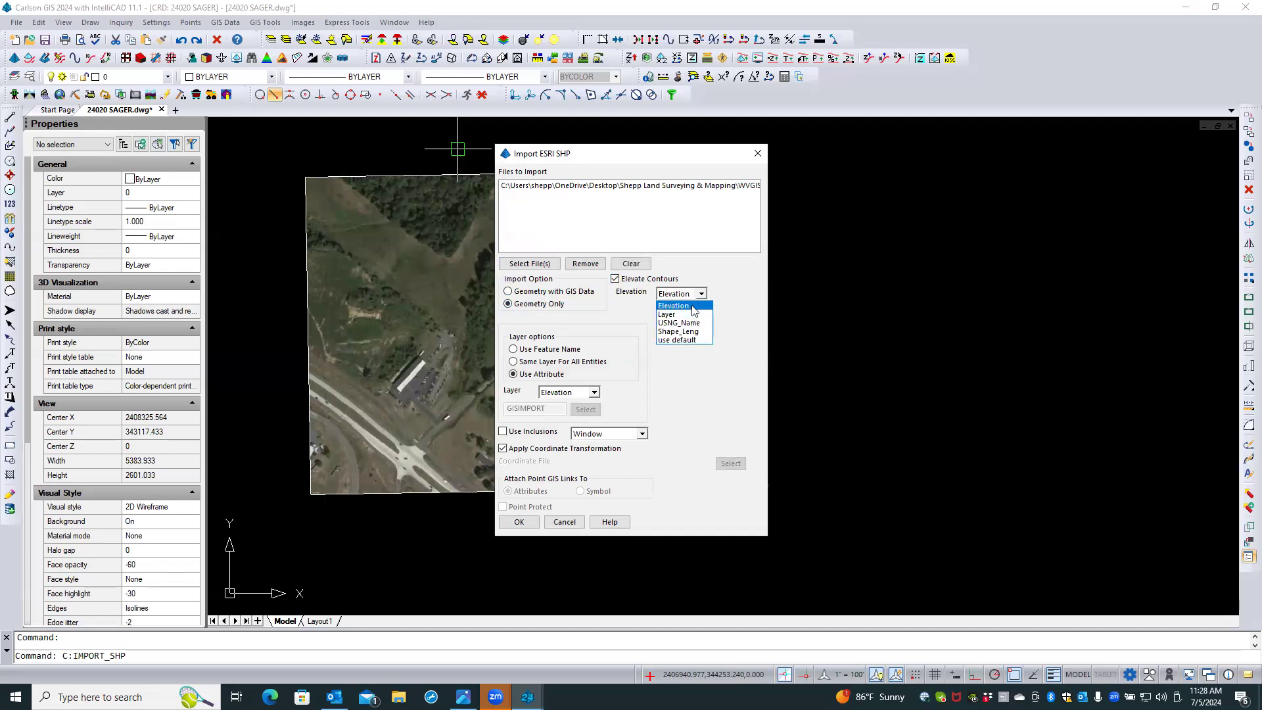
pyautogui.click(694, 311)
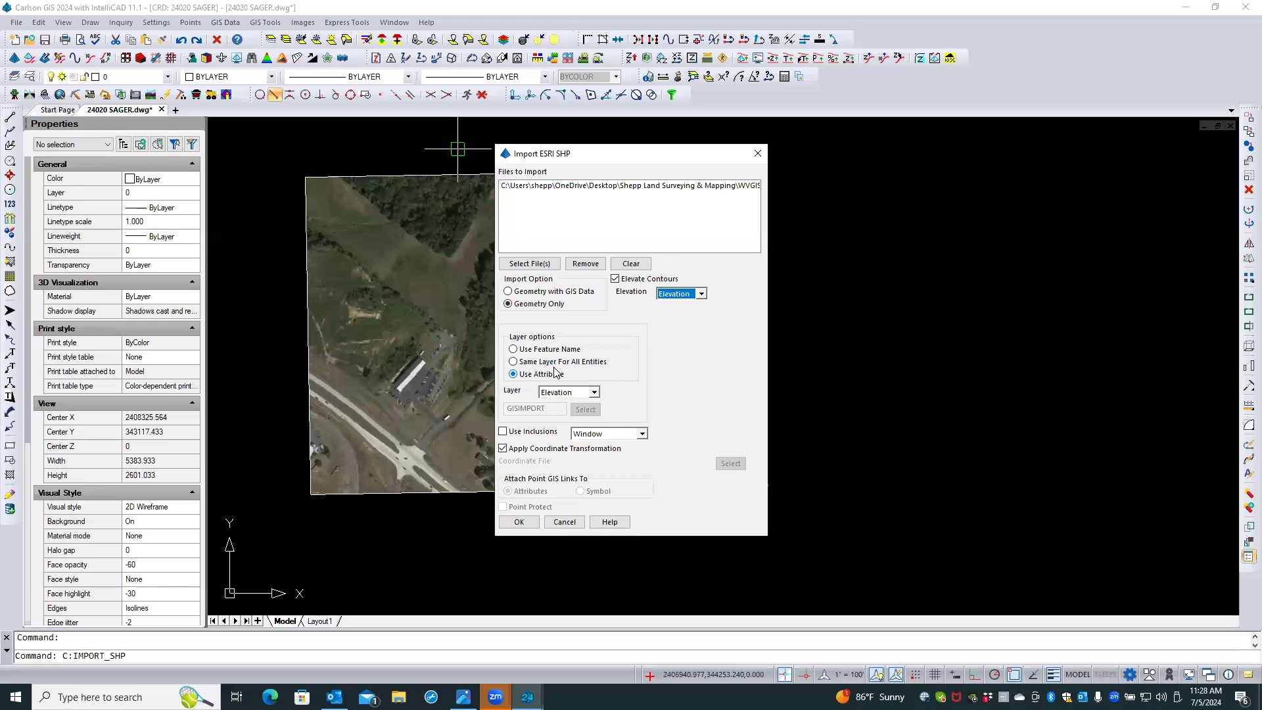
pyautogui.click(595, 393)
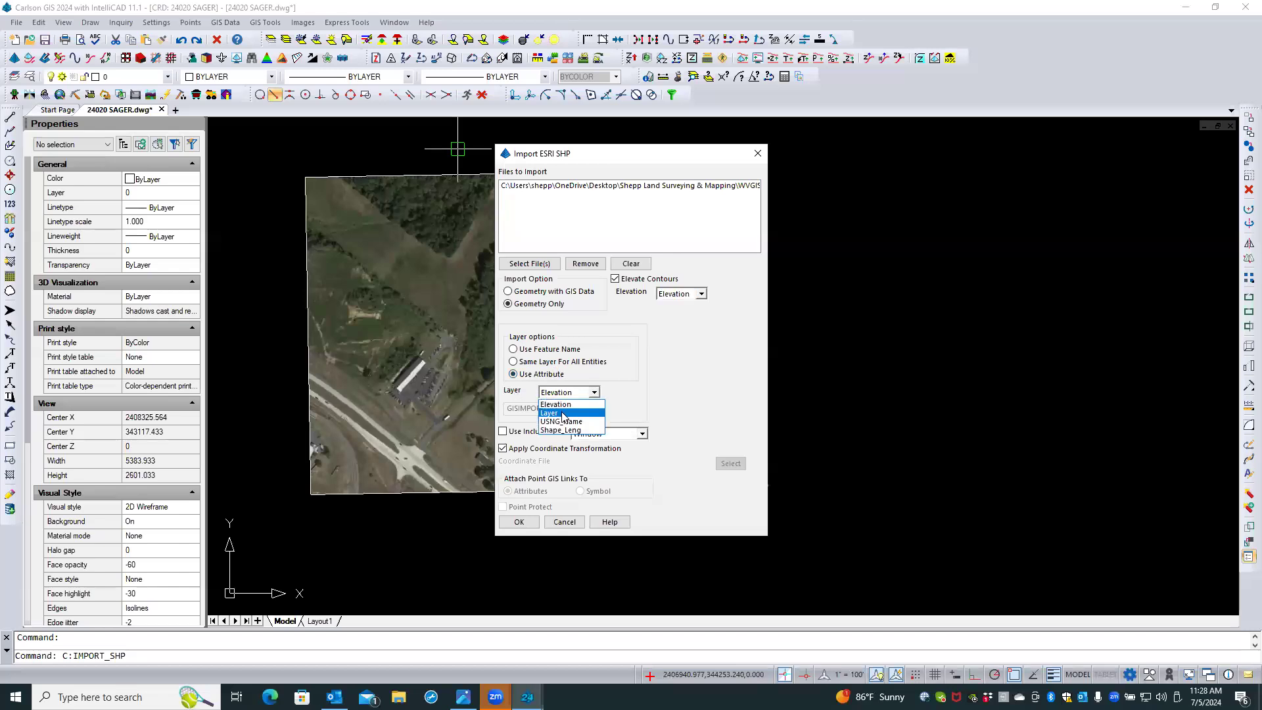
pyautogui.click(557, 414)
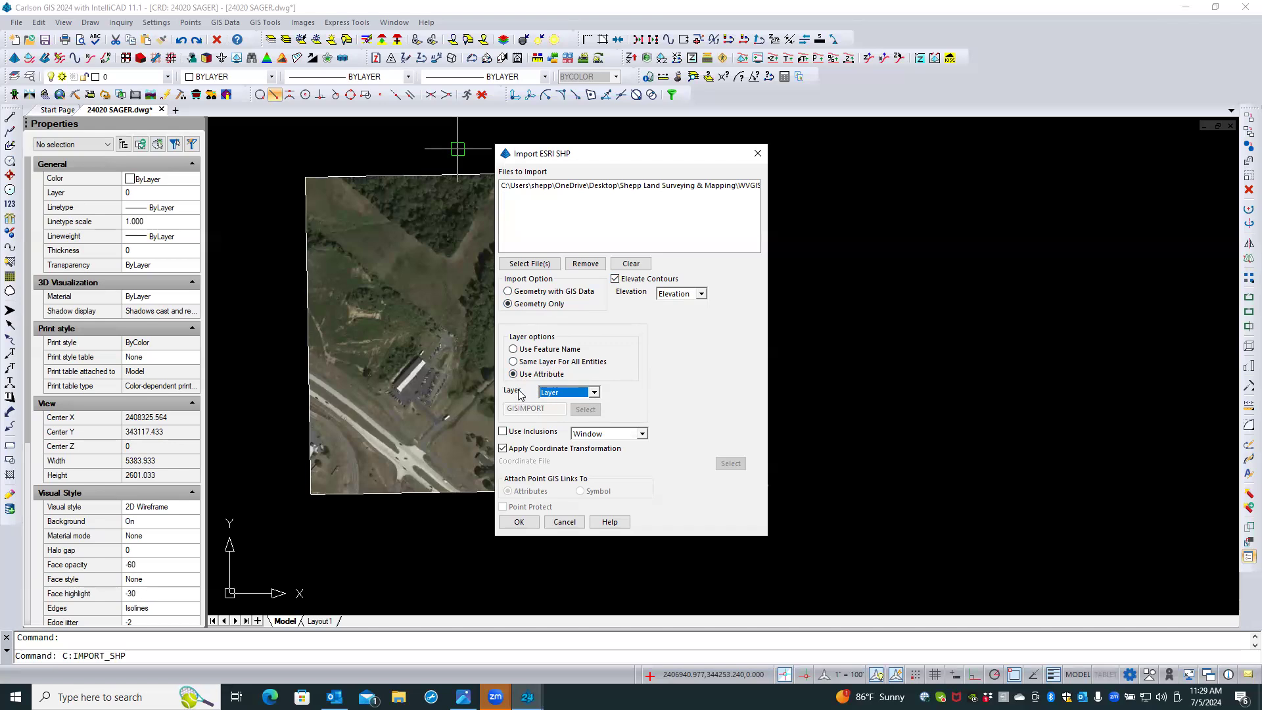
pyautogui.click(522, 522)
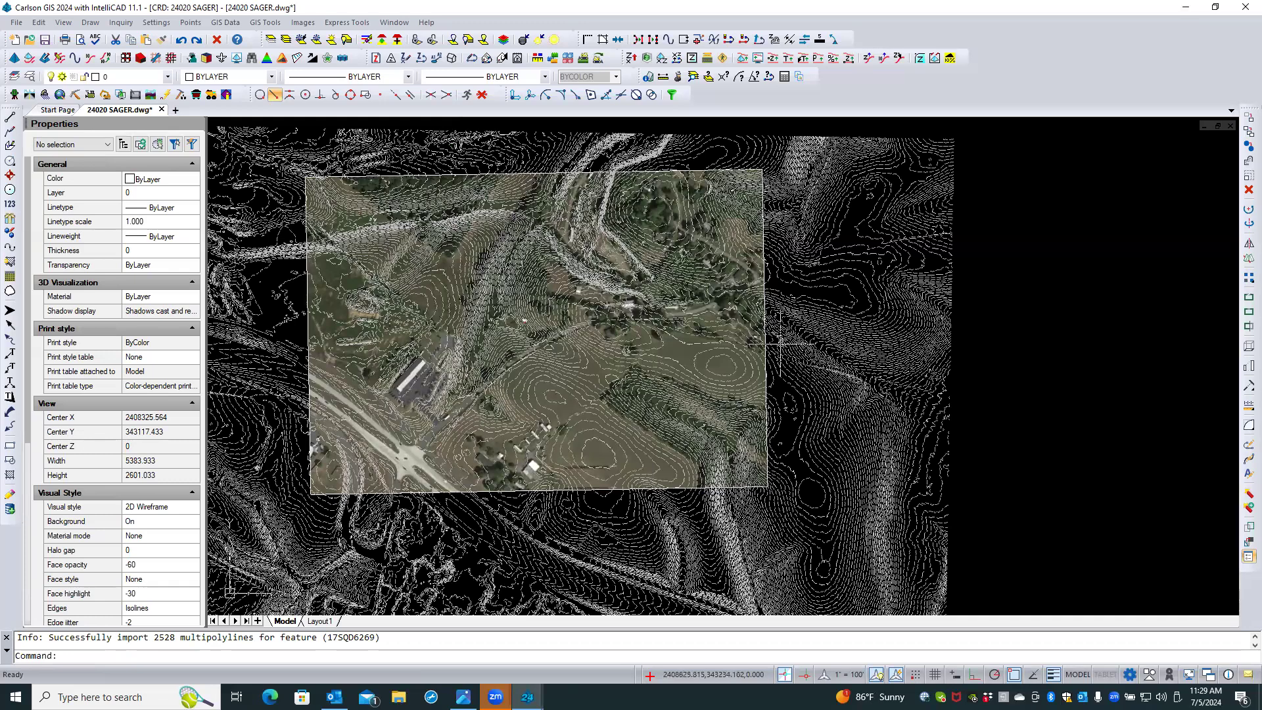
# Select the long contour running around the open field and houses and check its layer and elevation properties
pyautogui.scroll(5, 684, 366)
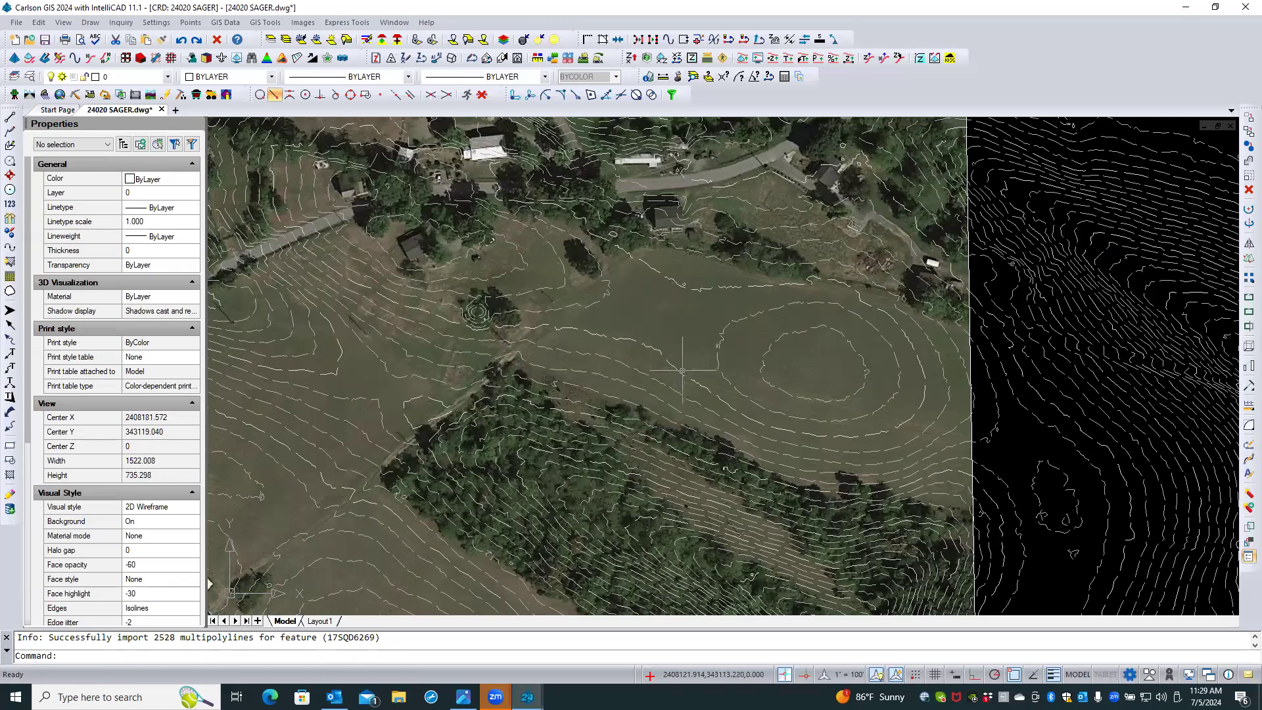
pyautogui.click(676, 370)
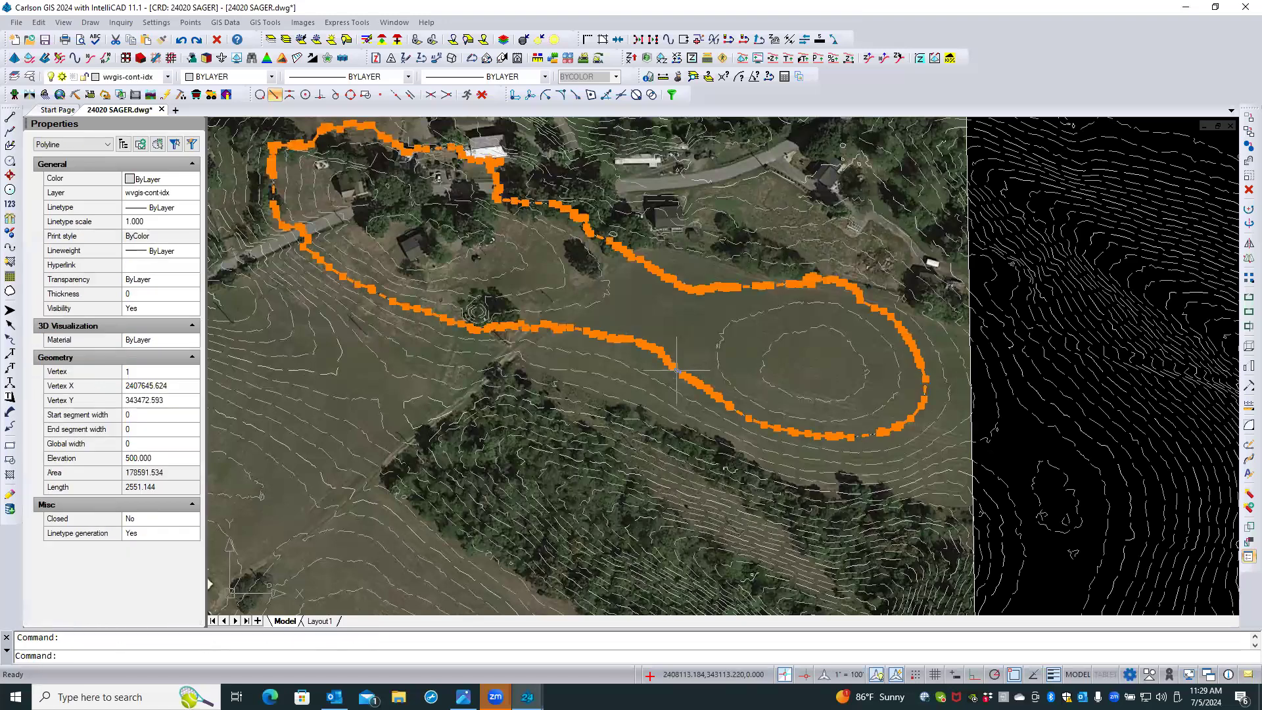
pyautogui.click(177, 197)
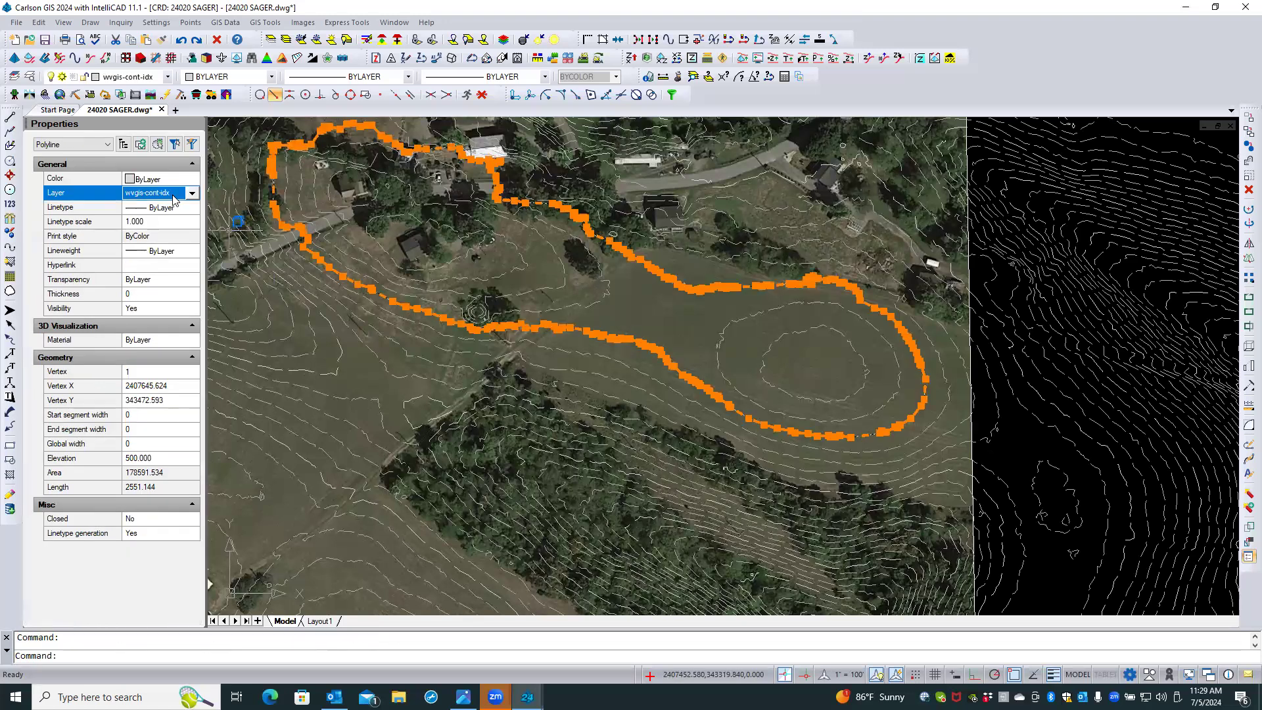
# Select the larger oval contour in the open field and check its layer and elevation properties
pyautogui.moveTo(603, 335)
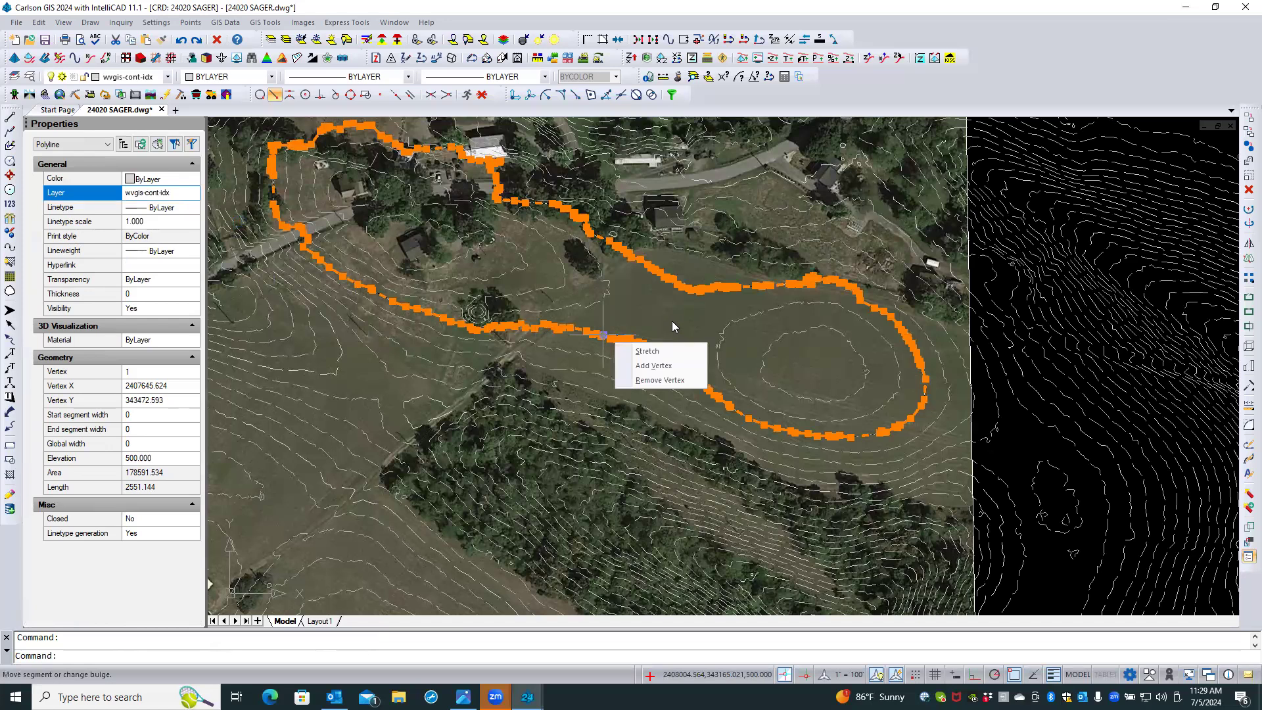
pyautogui.press('Escape')
pyautogui.click(723, 332)
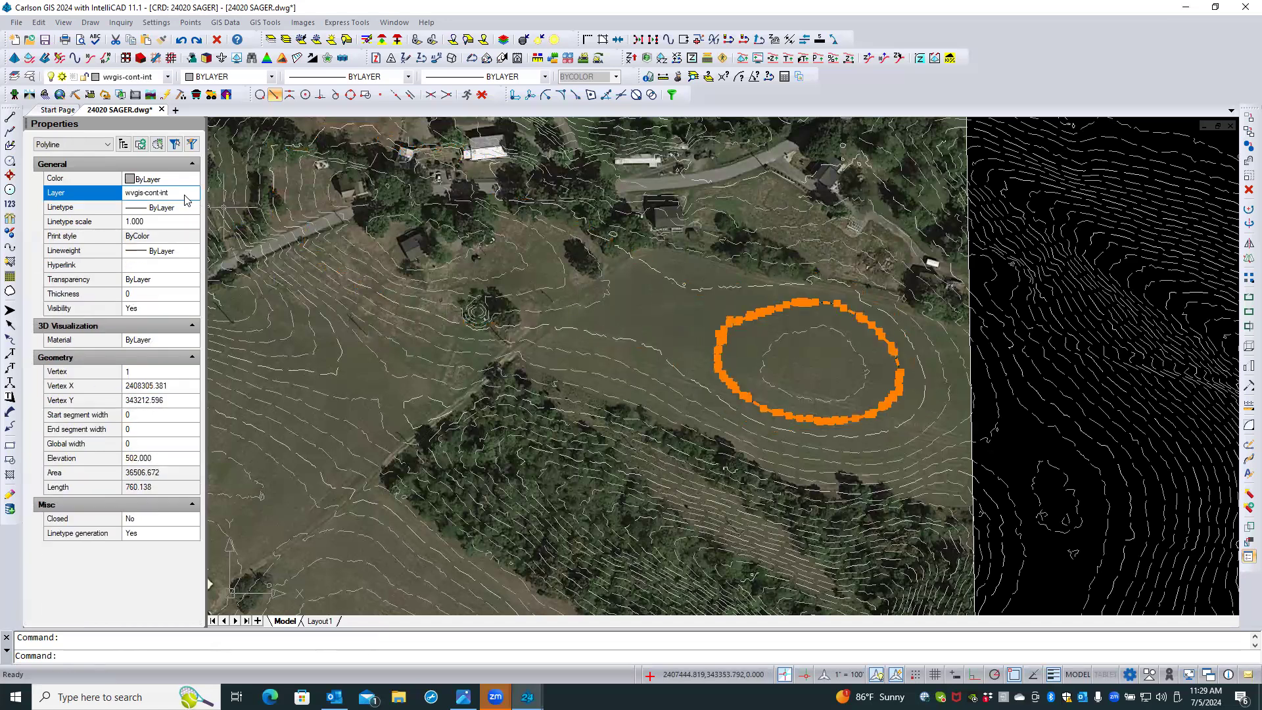
pyautogui.press('Escape')
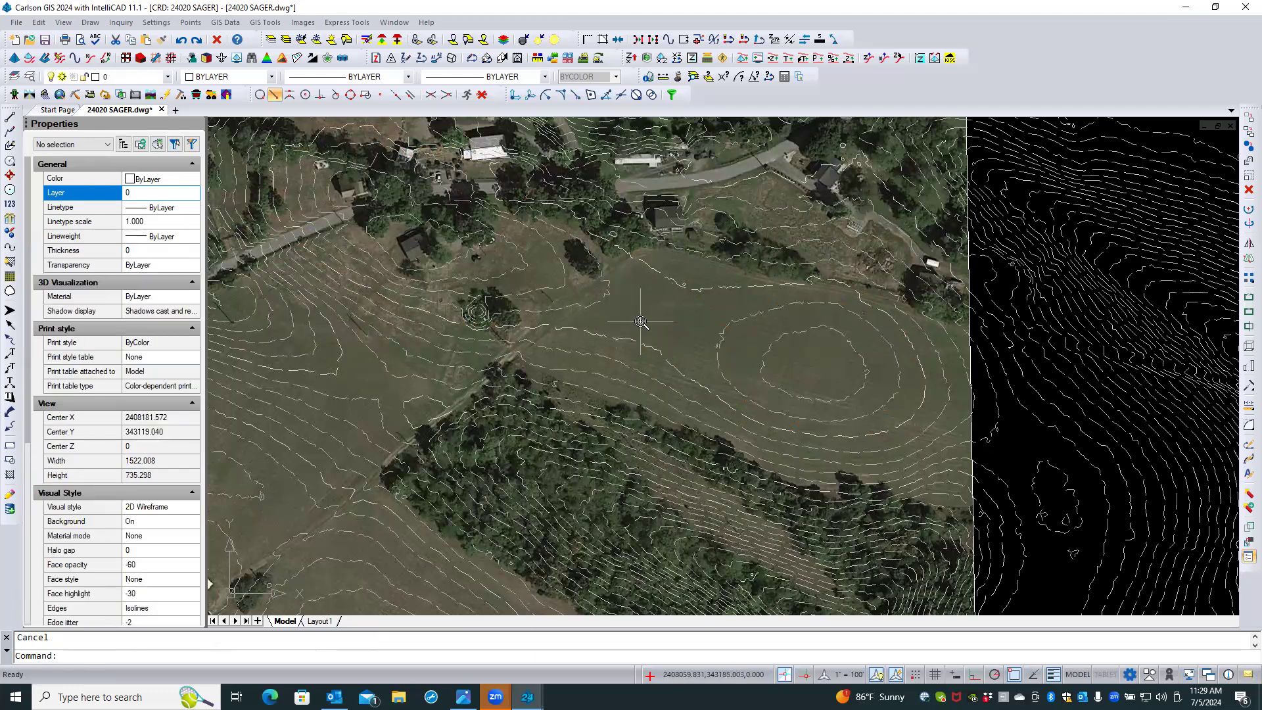
# Erase all entity types outside the rectangular polyline around the aerial image, auto-selecting the entities and using no exclusion perimeter
pyautogui.scroll(-2, 641, 321)
pyautogui.scroll(-5, 671, 316)
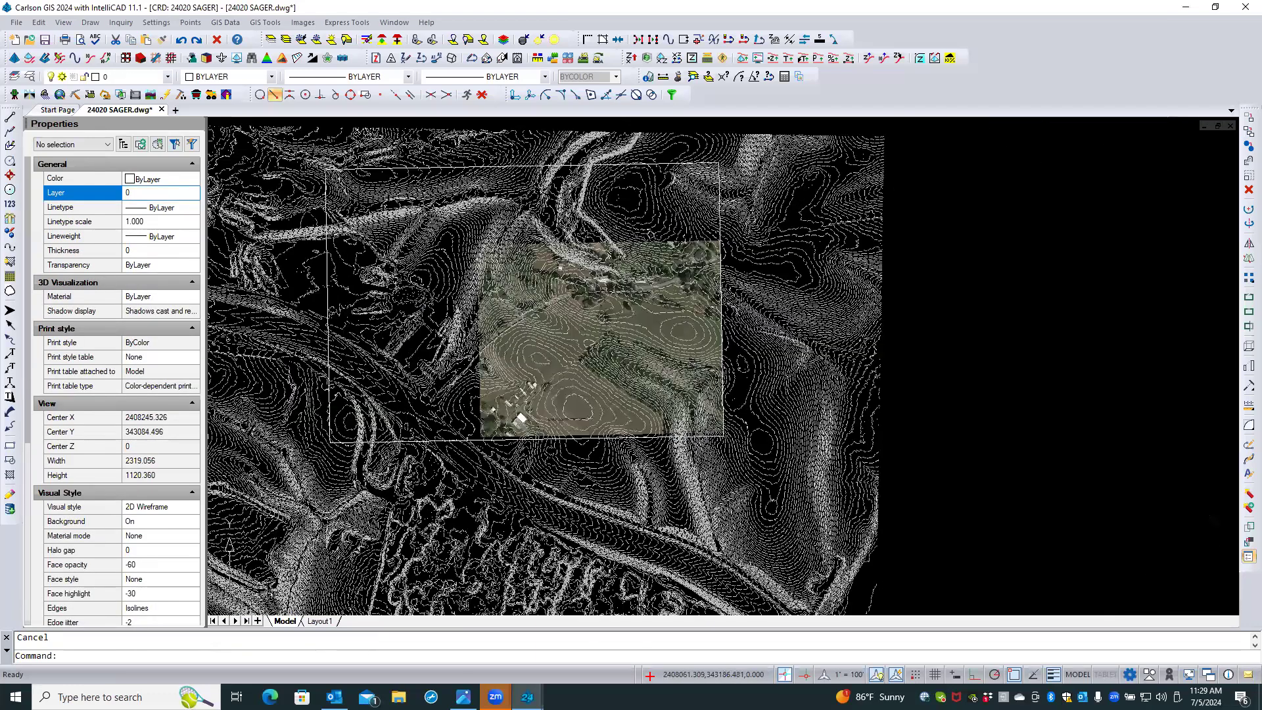
pyautogui.click(39, 22)
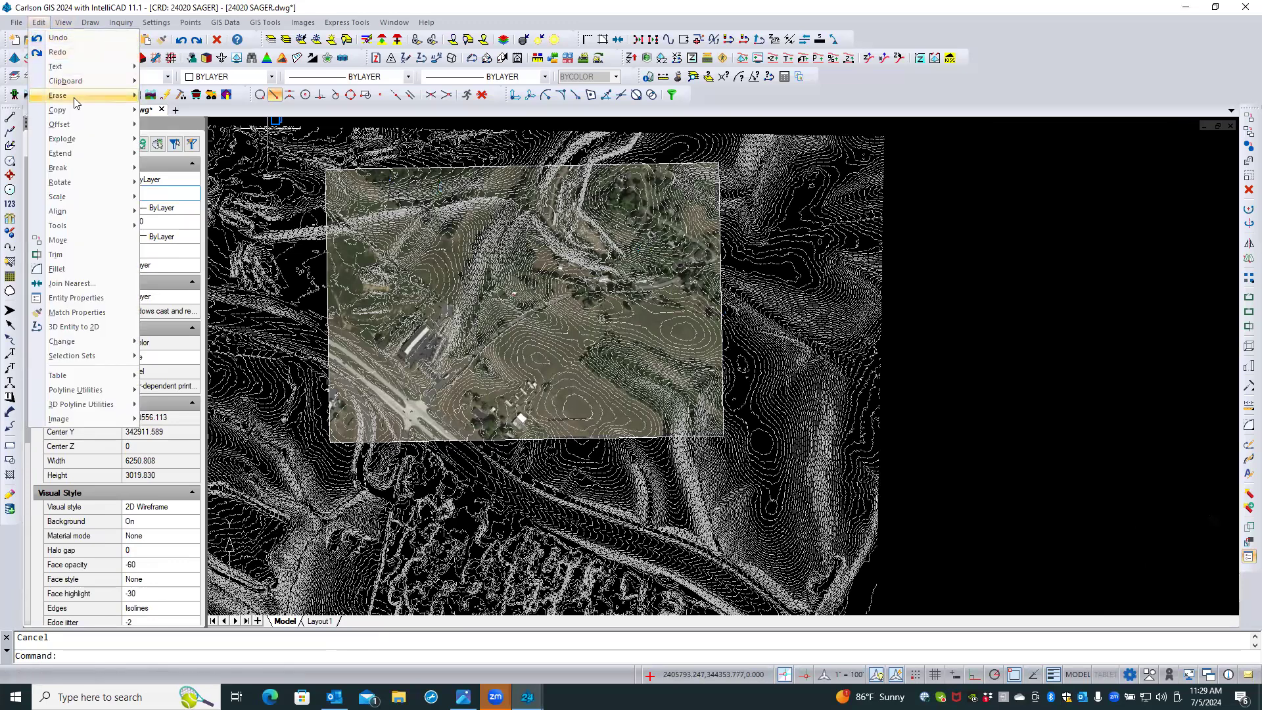
pyautogui.moveTo(66, 95)
pyautogui.click(189, 156)
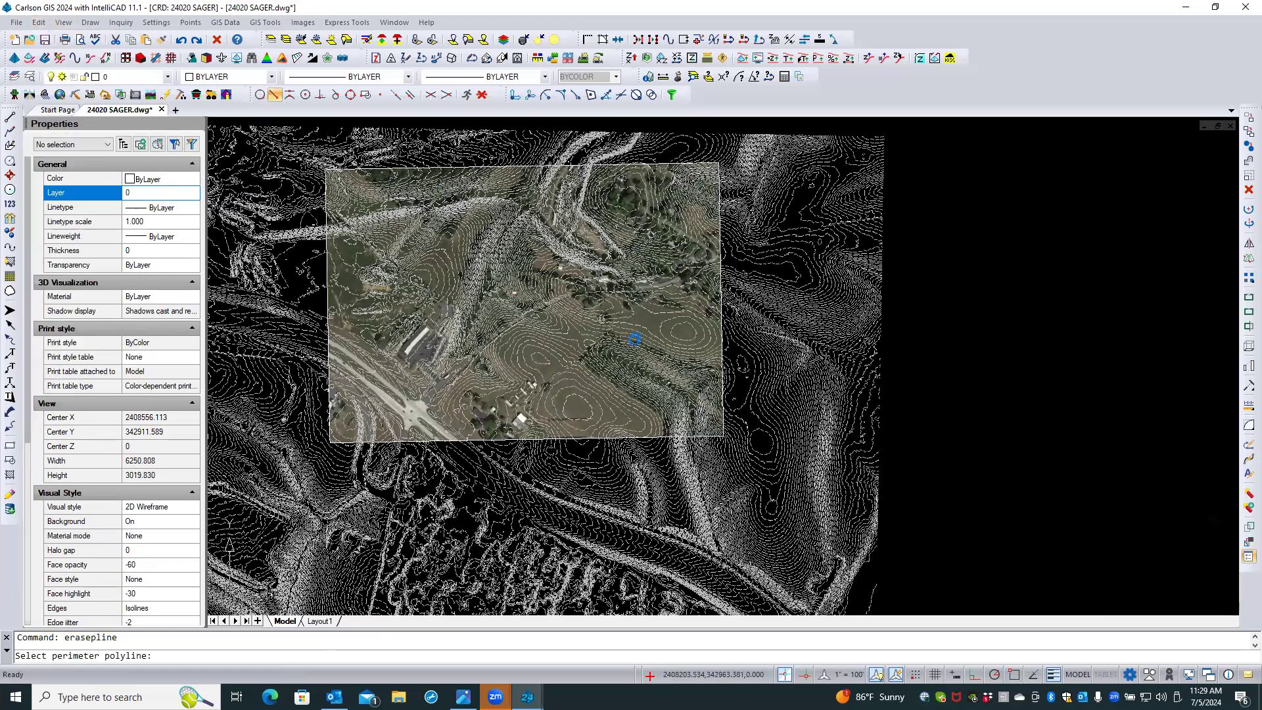
pyautogui.scroll(1, 728, 342)
pyautogui.scroll(3, 729, 341)
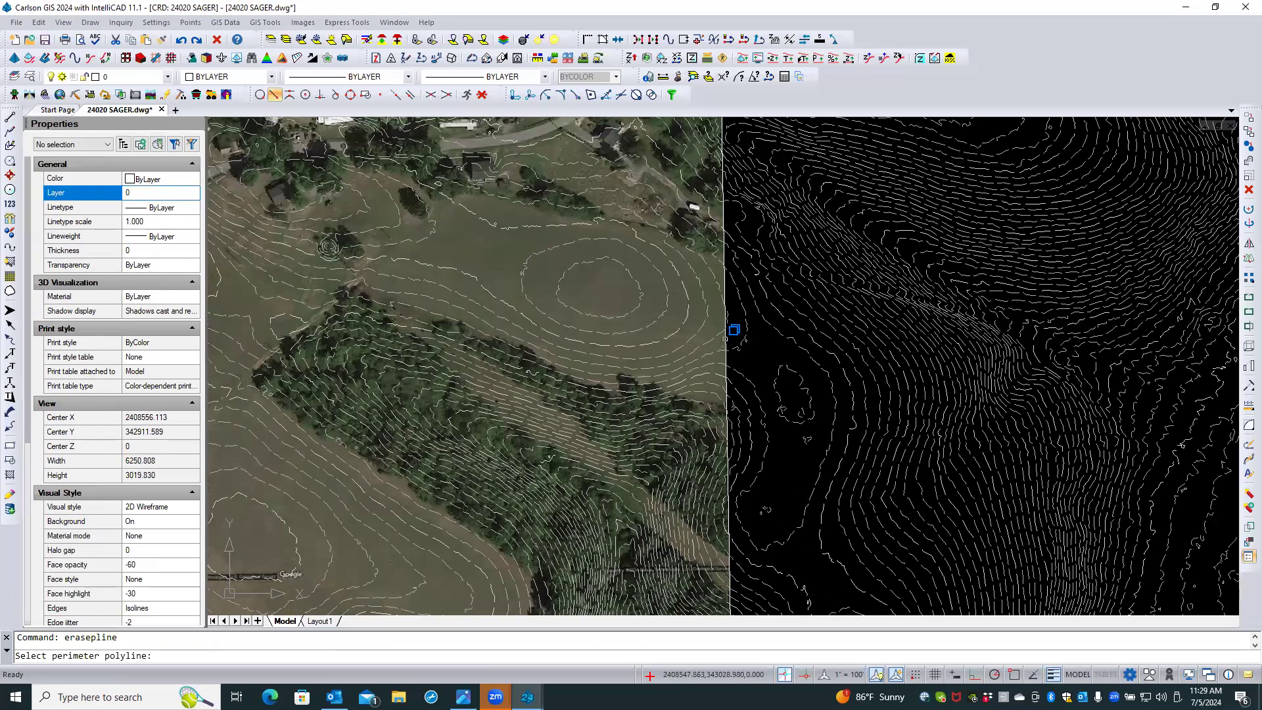
pyautogui.click(734, 329)
pyautogui.click(756, 386)
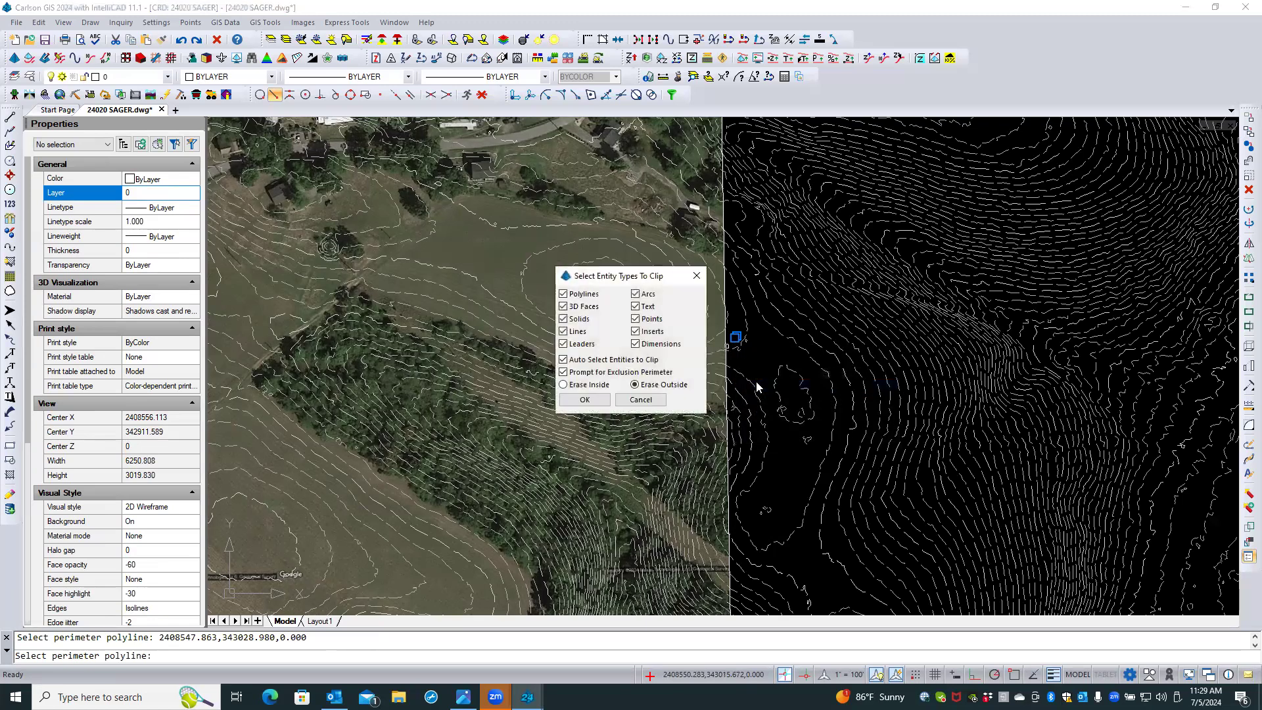
pyautogui.click(584, 399)
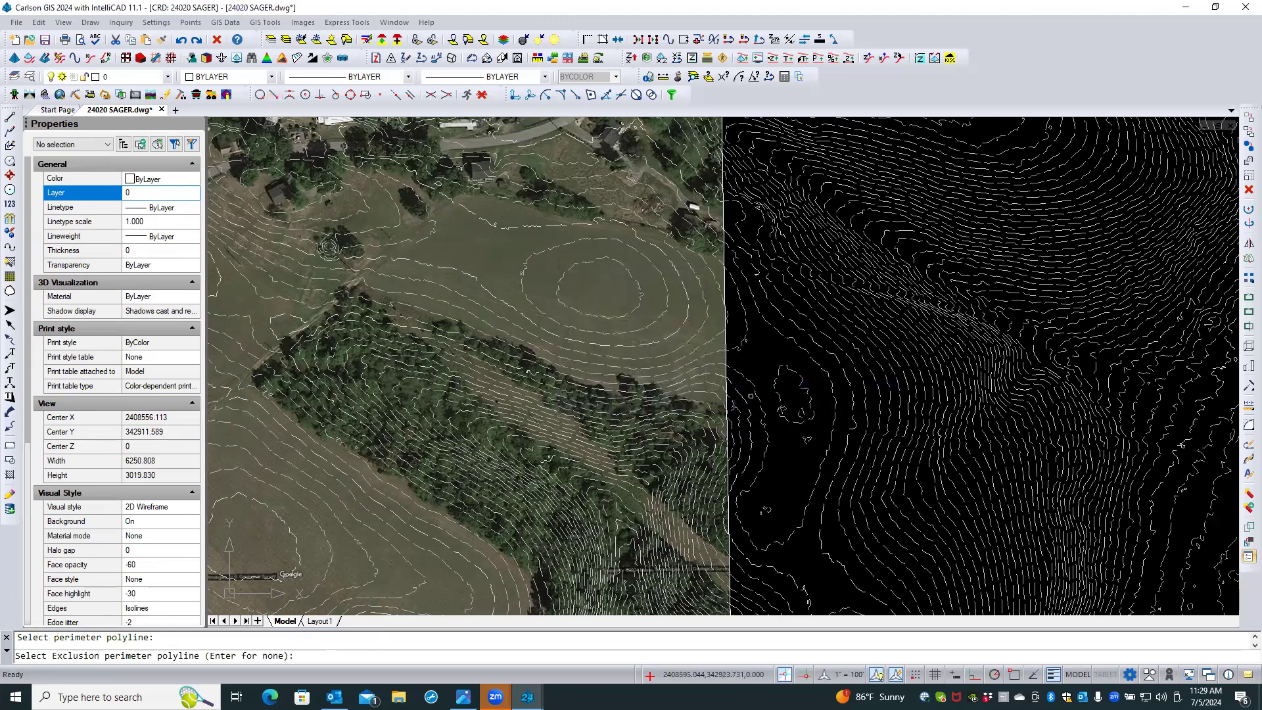
pyautogui.press('Return')
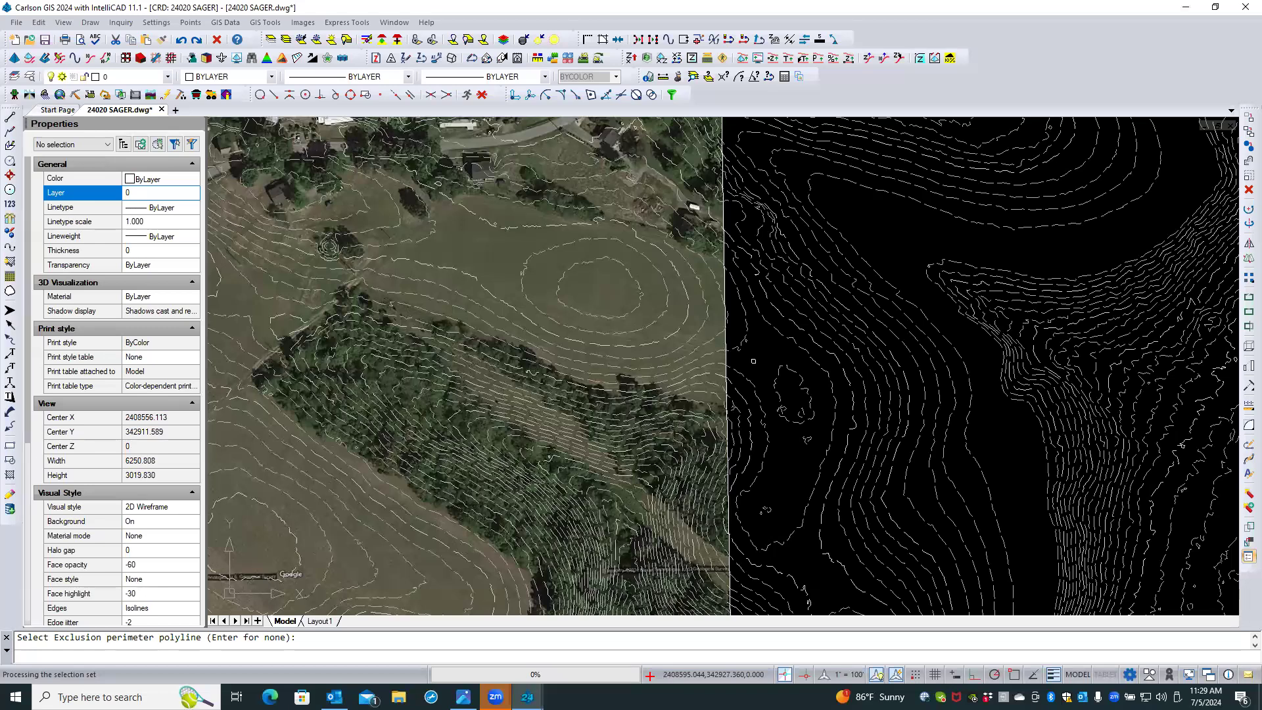
pyautogui.press('Return')
# Quick-select everything in the entire drawing whose layer equals wvgis-cont-idx
pyautogui.rightClick(765, 334)
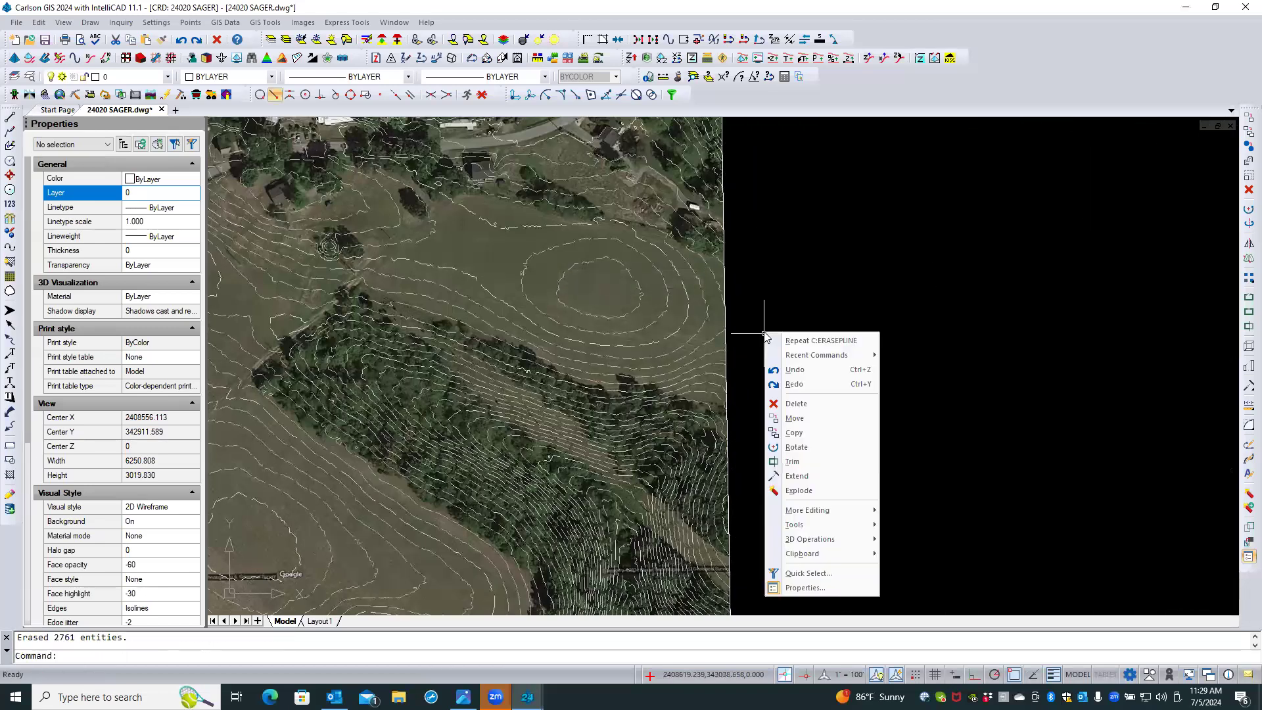
pyautogui.click(825, 575)
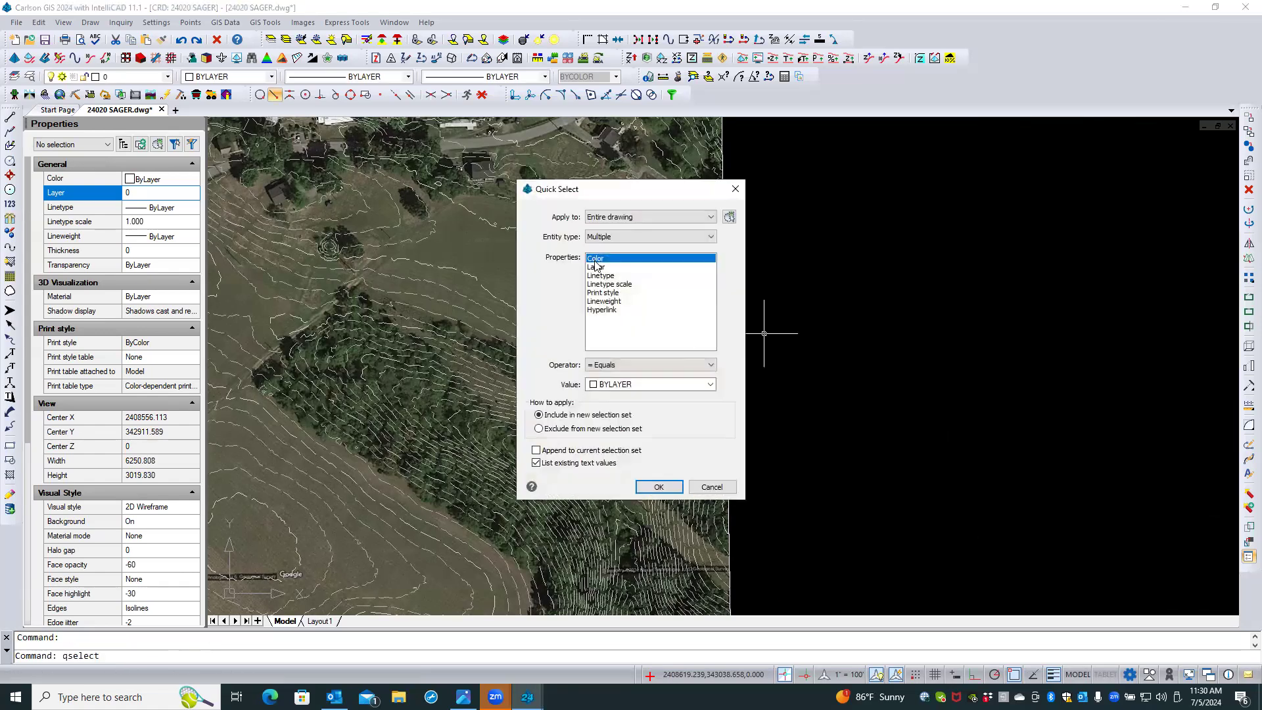
pyautogui.click(600, 267)
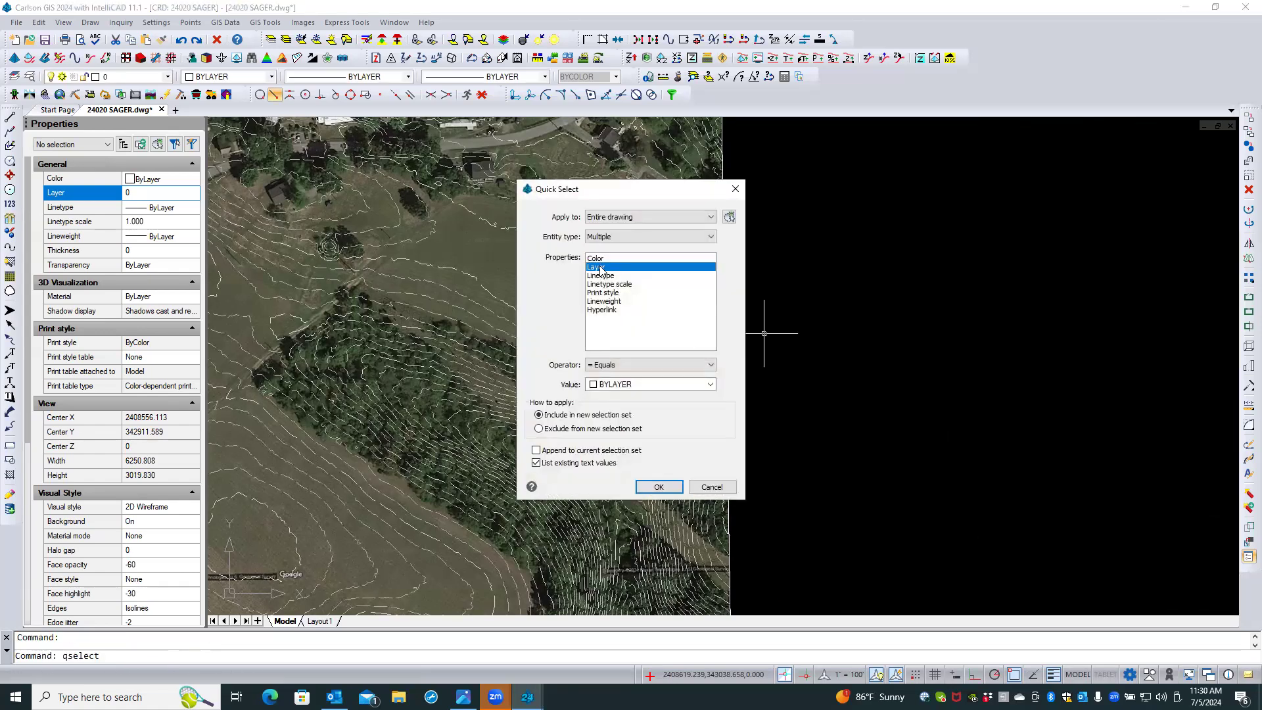
pyautogui.click(619, 367)
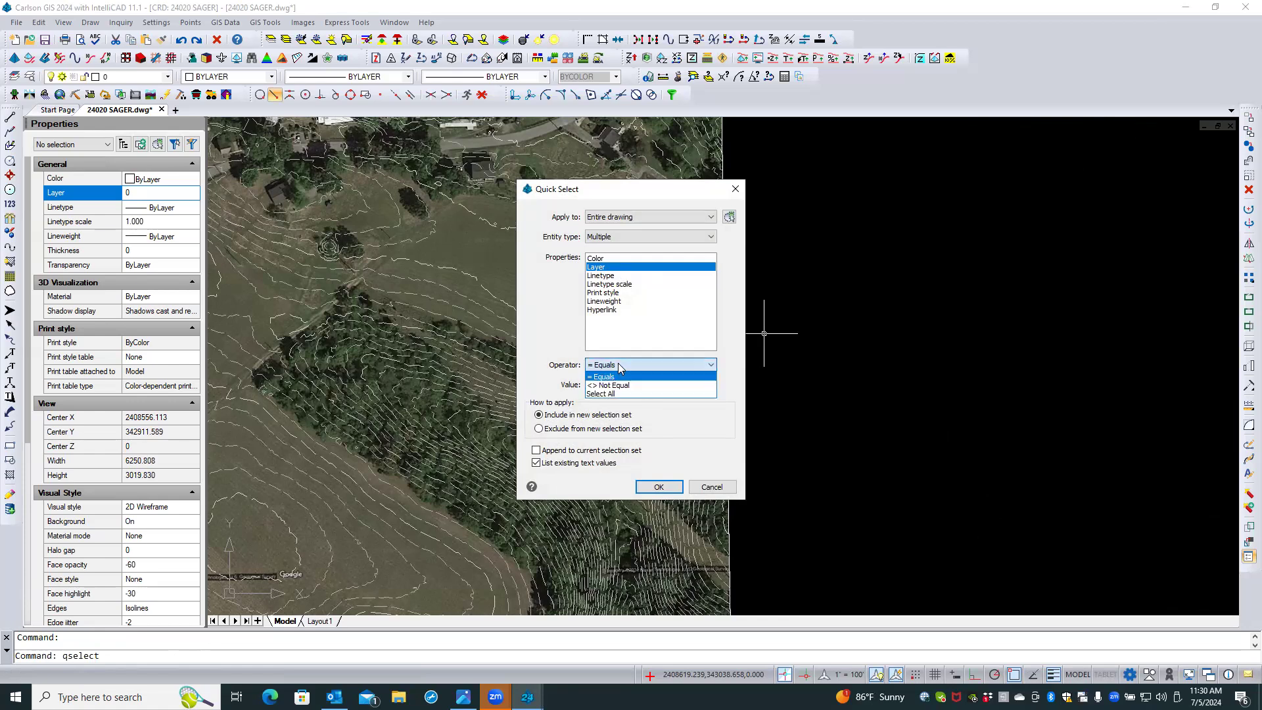
pyautogui.click(619, 376)
pyautogui.click(616, 385)
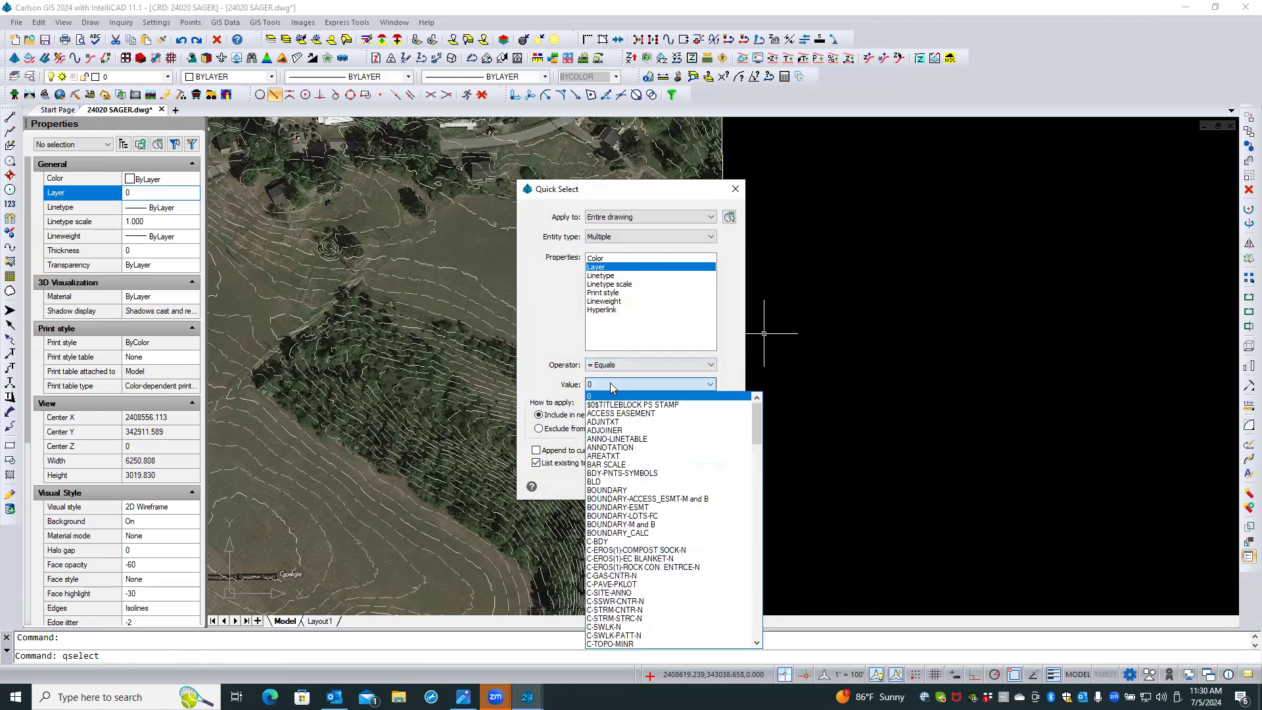
pyautogui.moveTo(756, 424); pyautogui.dragTo(766, 628)
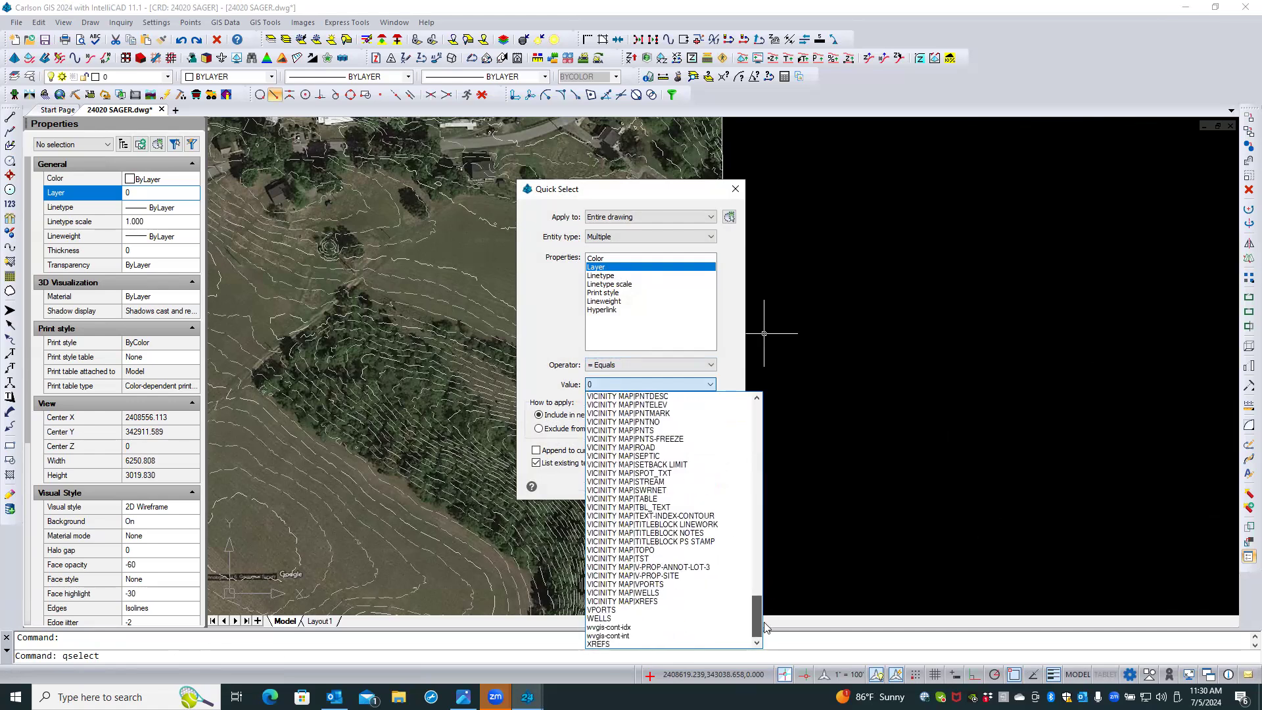
pyautogui.click(628, 628)
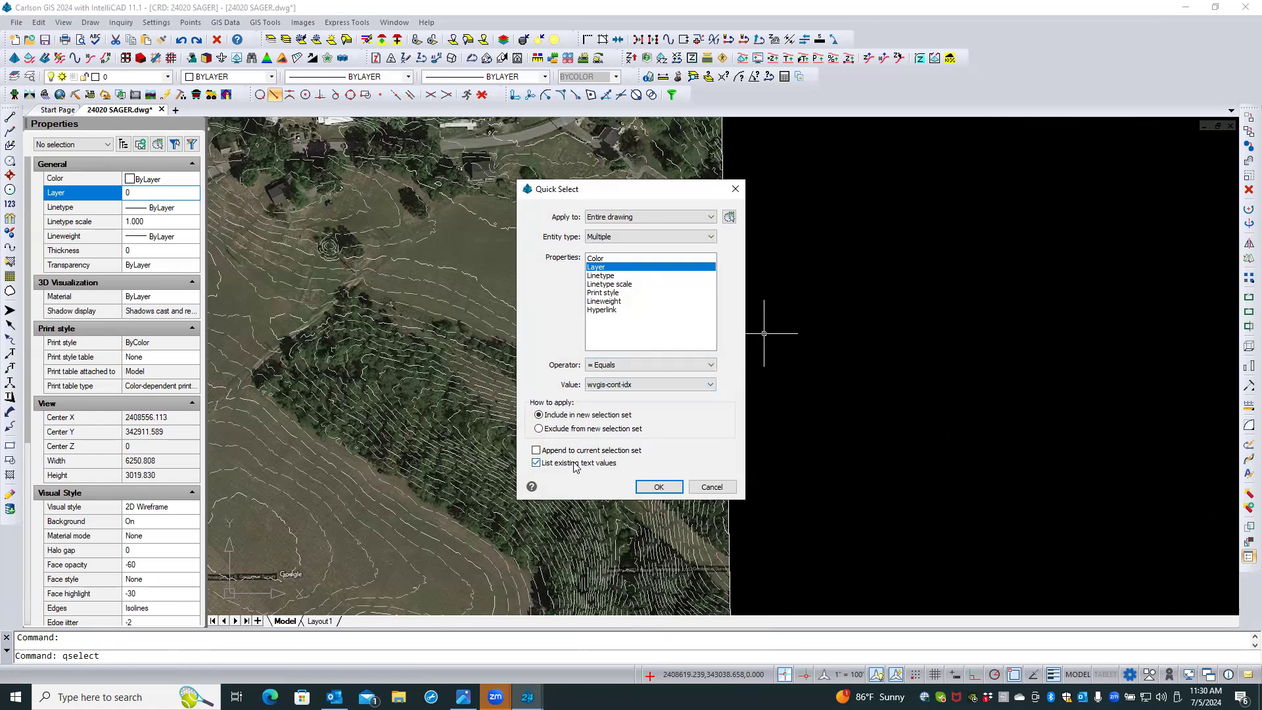
pyautogui.click(658, 487)
# Append all polylines in the entire drawing on layer wvgis-cont-int to the current selection with Quick Select
pyautogui.rightClick(783, 355)
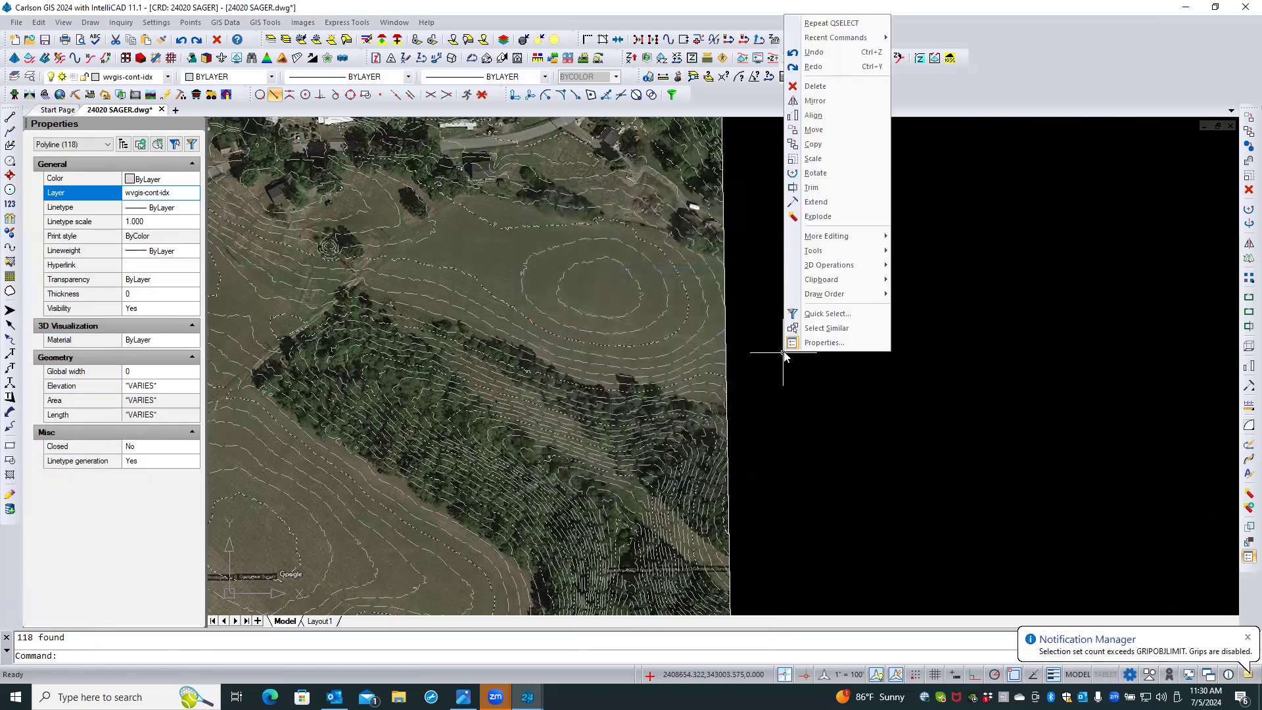
pyautogui.click(811, 314)
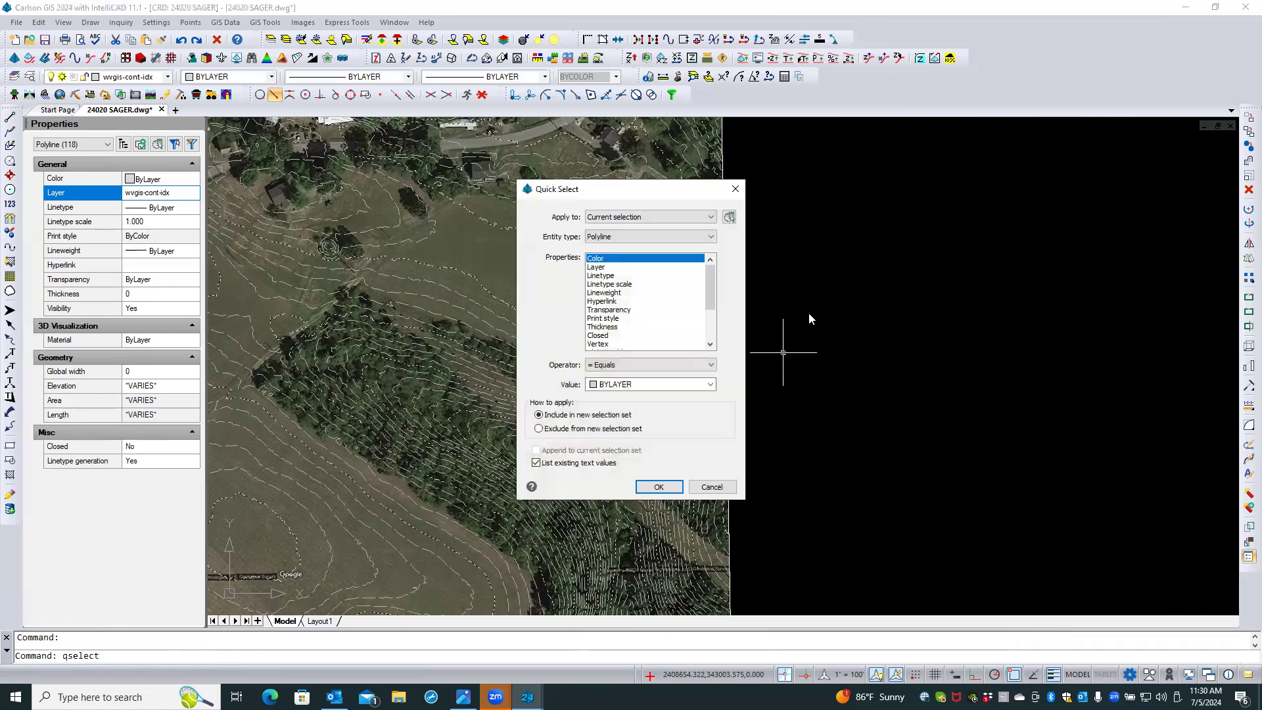
pyautogui.click(614, 268)
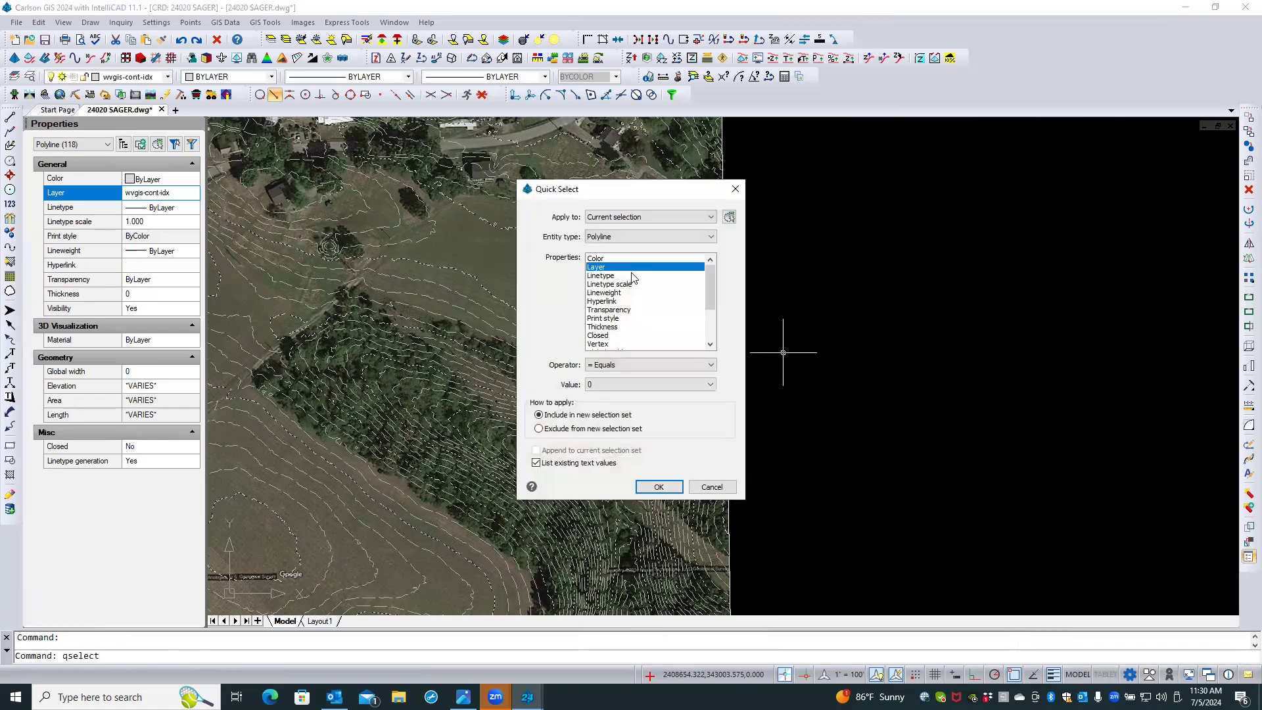
pyautogui.click(688, 221)
pyautogui.click(641, 228)
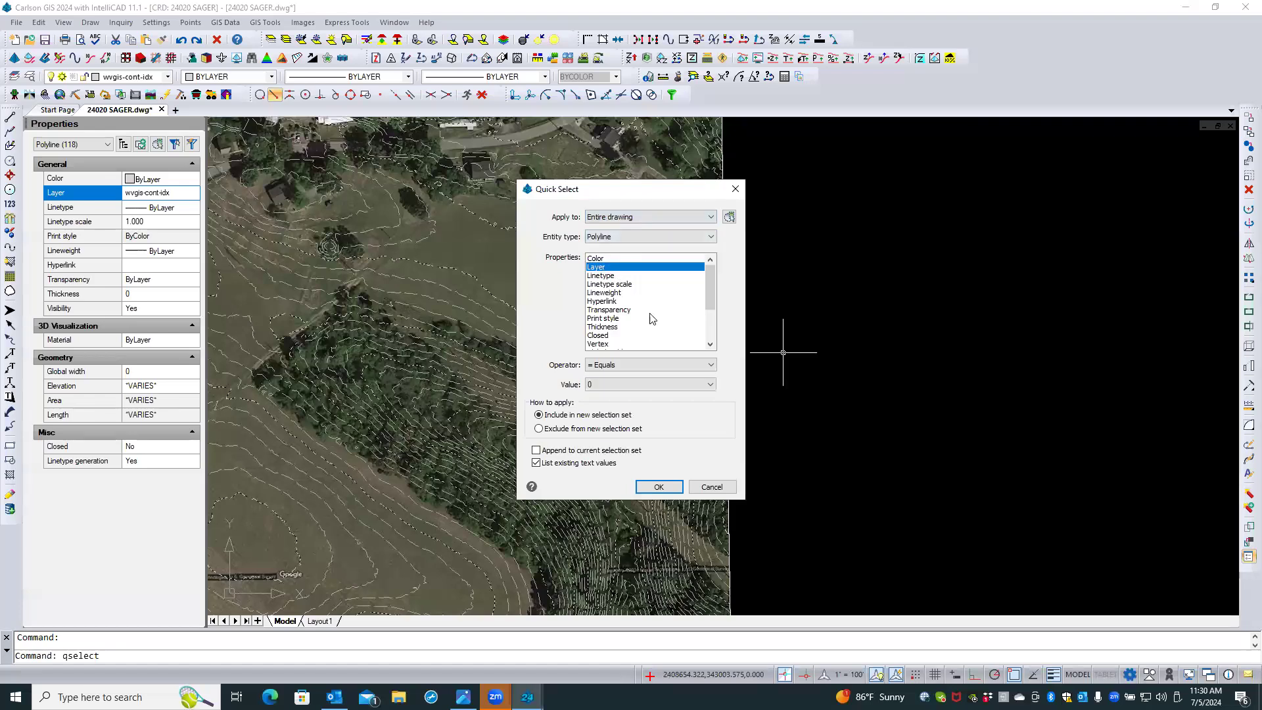
pyautogui.click(710, 385)
pyautogui.moveTo(756, 422); pyautogui.dragTo(756, 618)
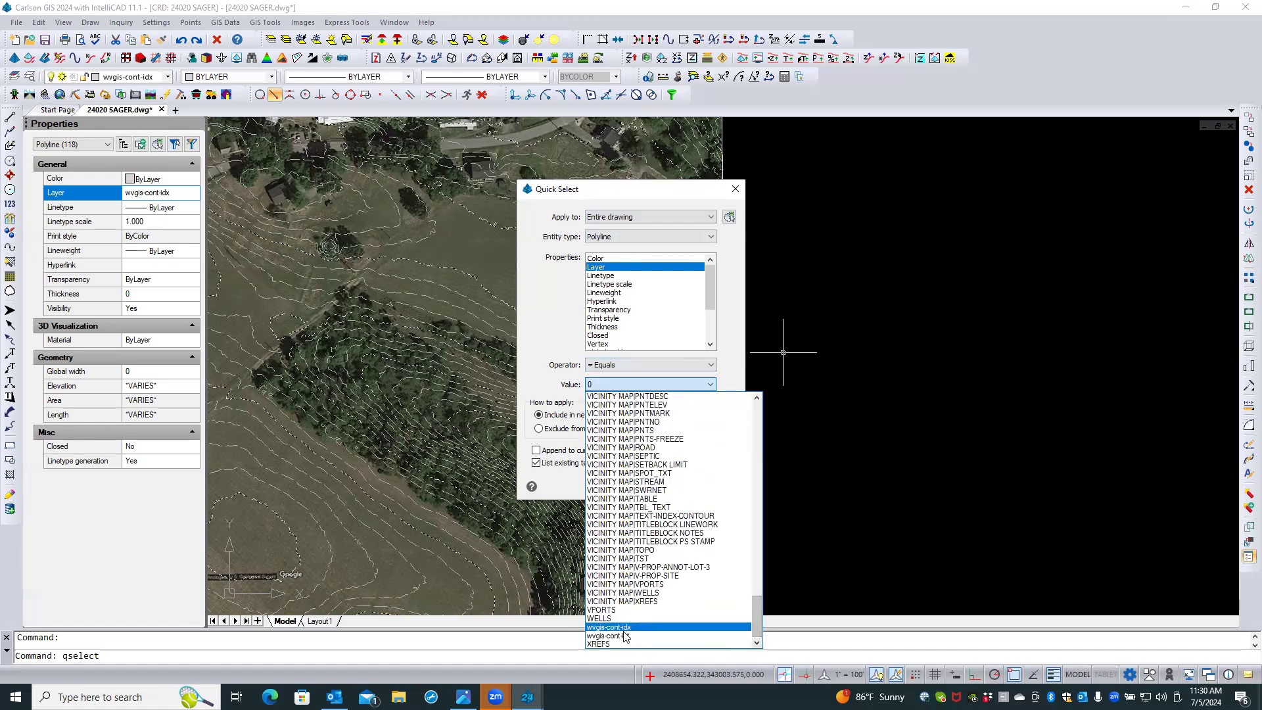
pyautogui.click(623, 636)
pyautogui.click(536, 451)
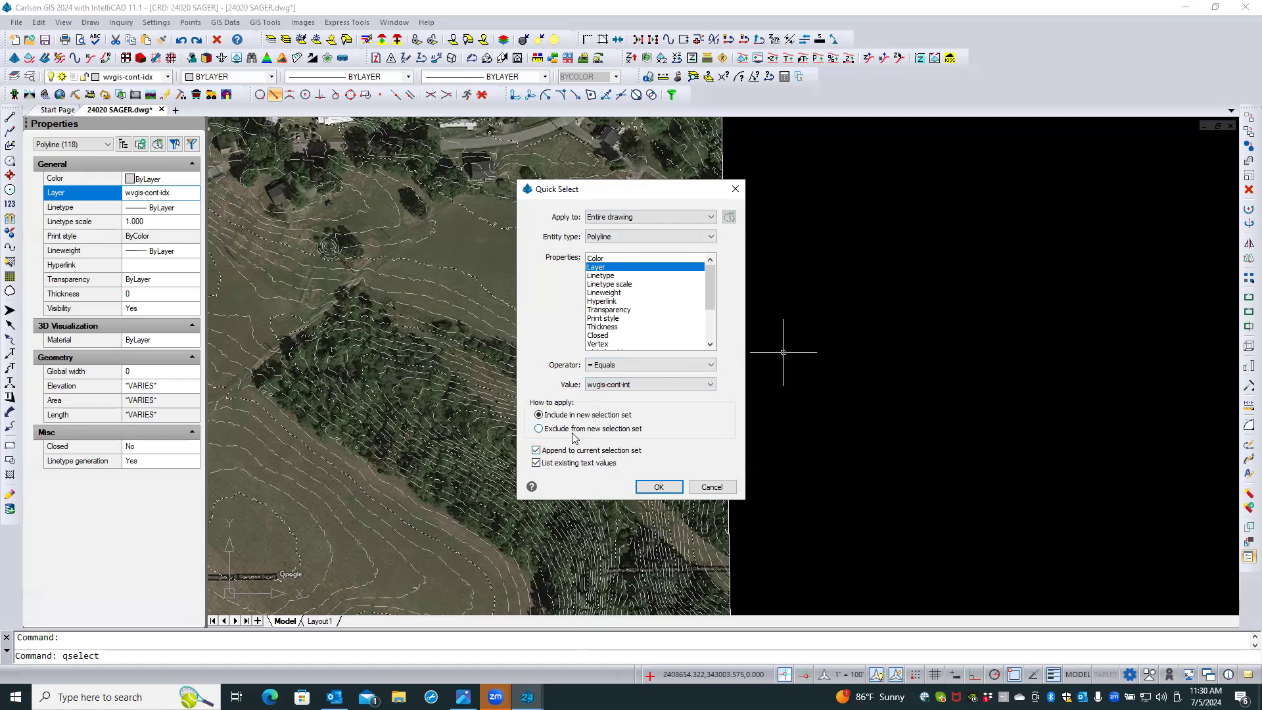
pyautogui.click(658, 487)
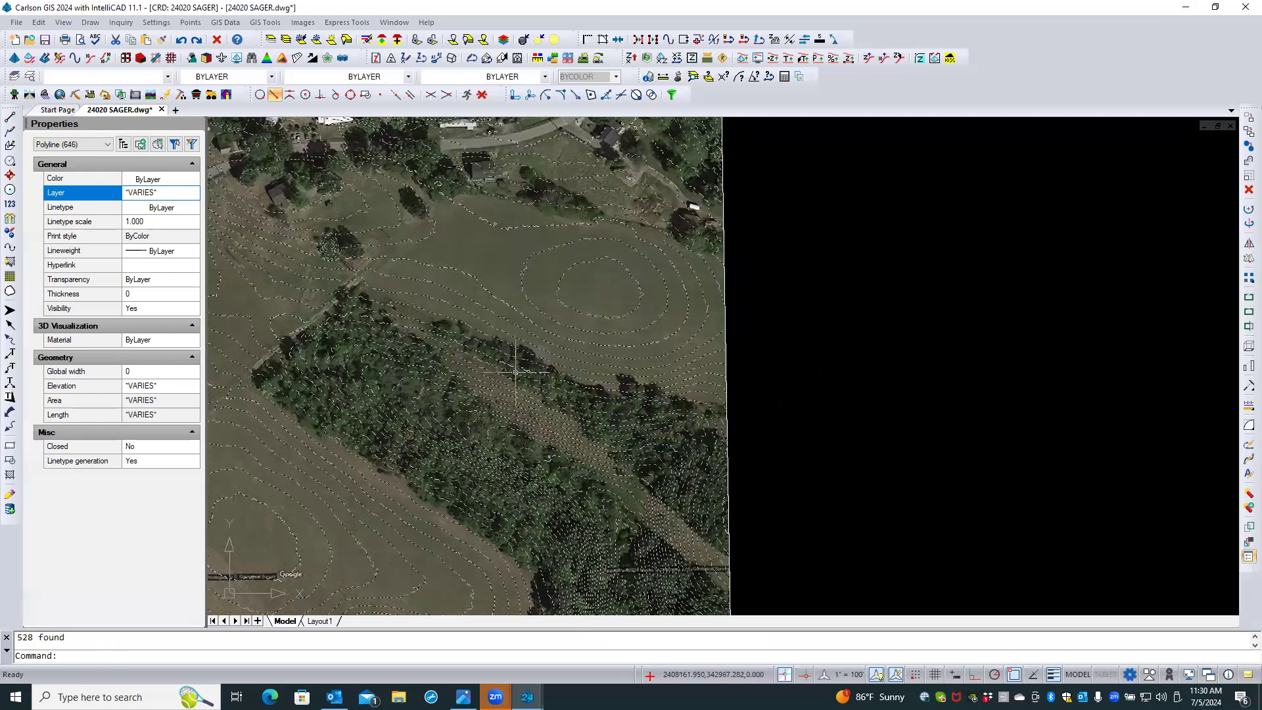
# Set the linetype scale of the selected contours to 0.5, clear the selection and check their dash pattern over the aerial image
pyautogui.click(154, 220)
pyautogui.press('BackSpace')
pyautogui.press('Return')
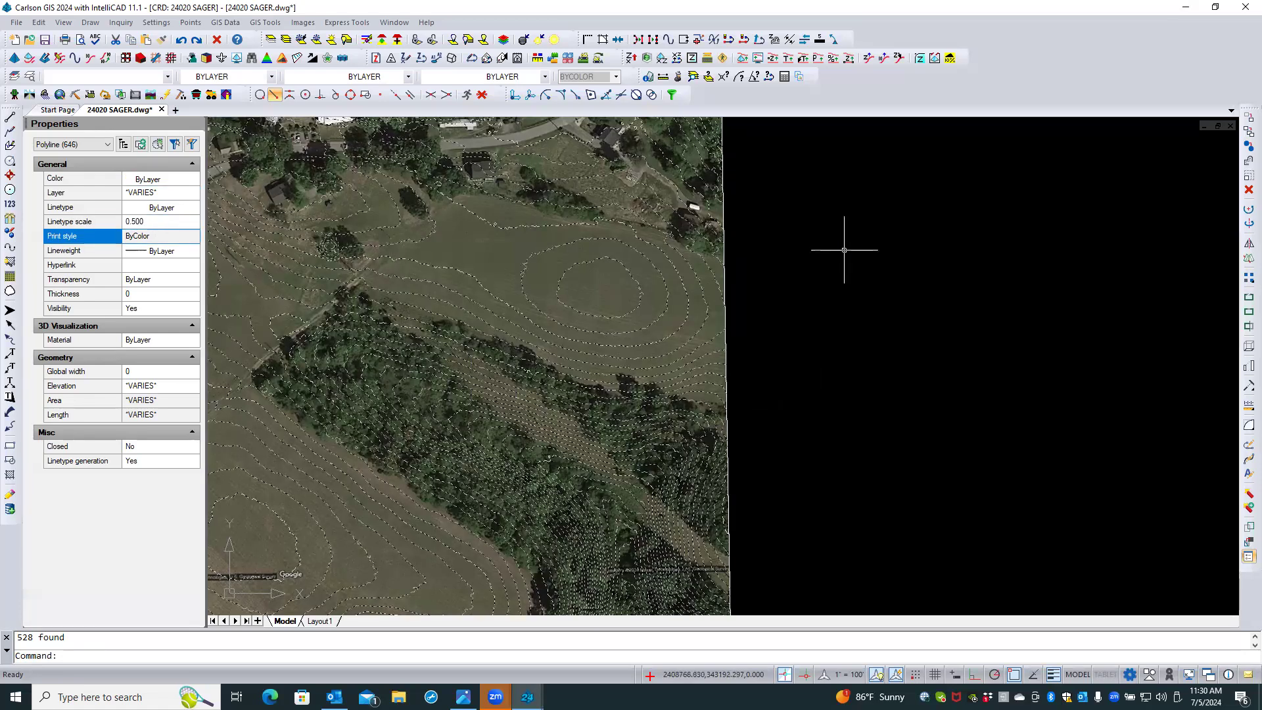
pyautogui.press('Escape')
pyautogui.scroll(3, 574, 275)
pyautogui.scroll(3, 573, 274)
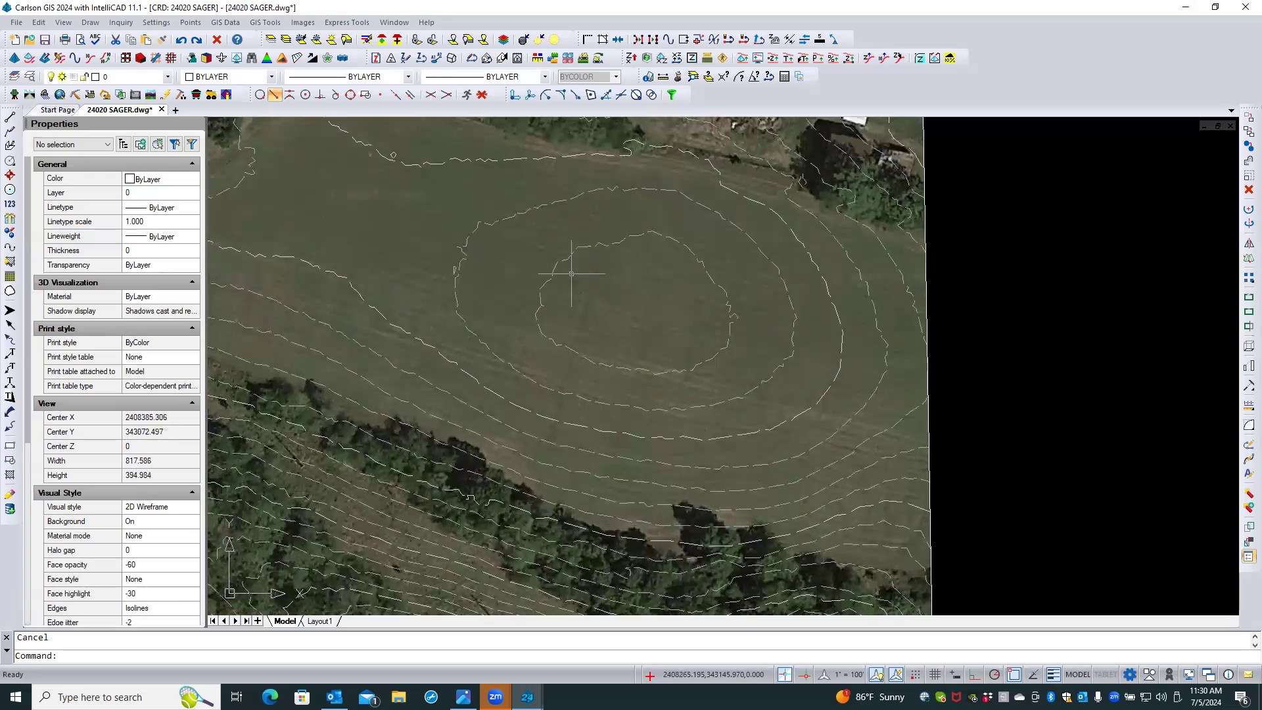
pyautogui.scroll(-3, 677, 309)
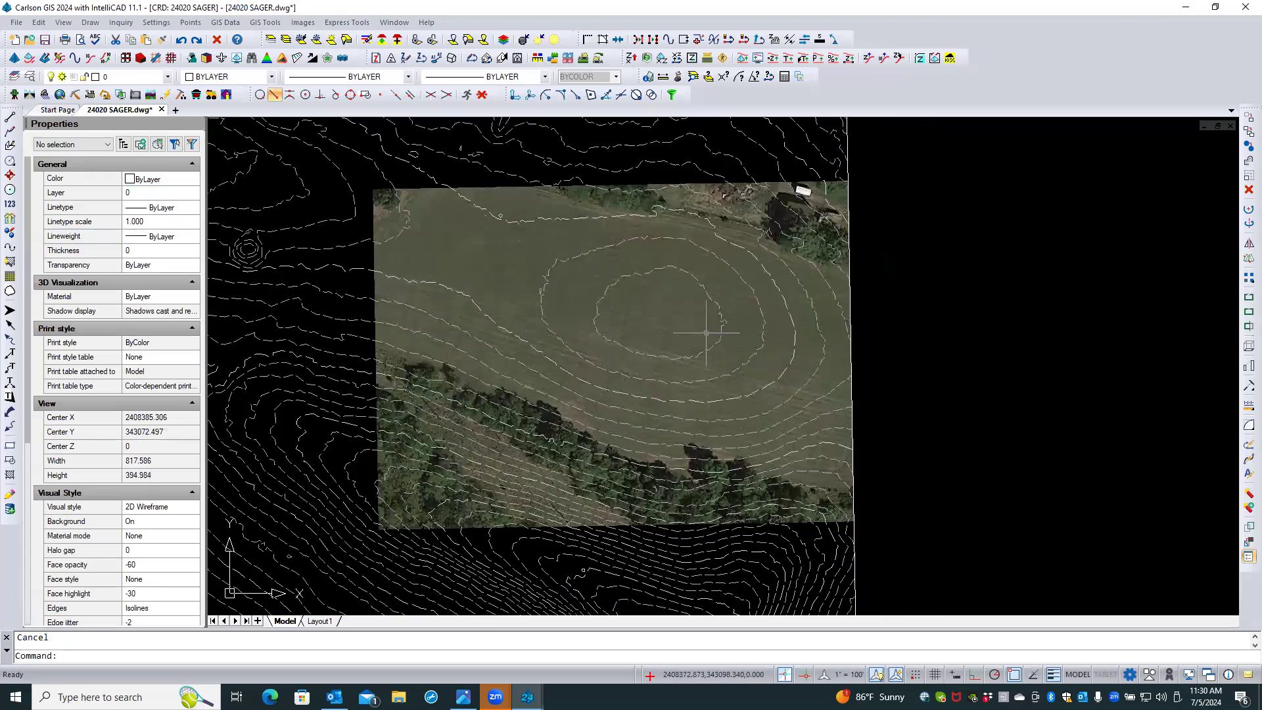
pyautogui.scroll(-3, 707, 334)
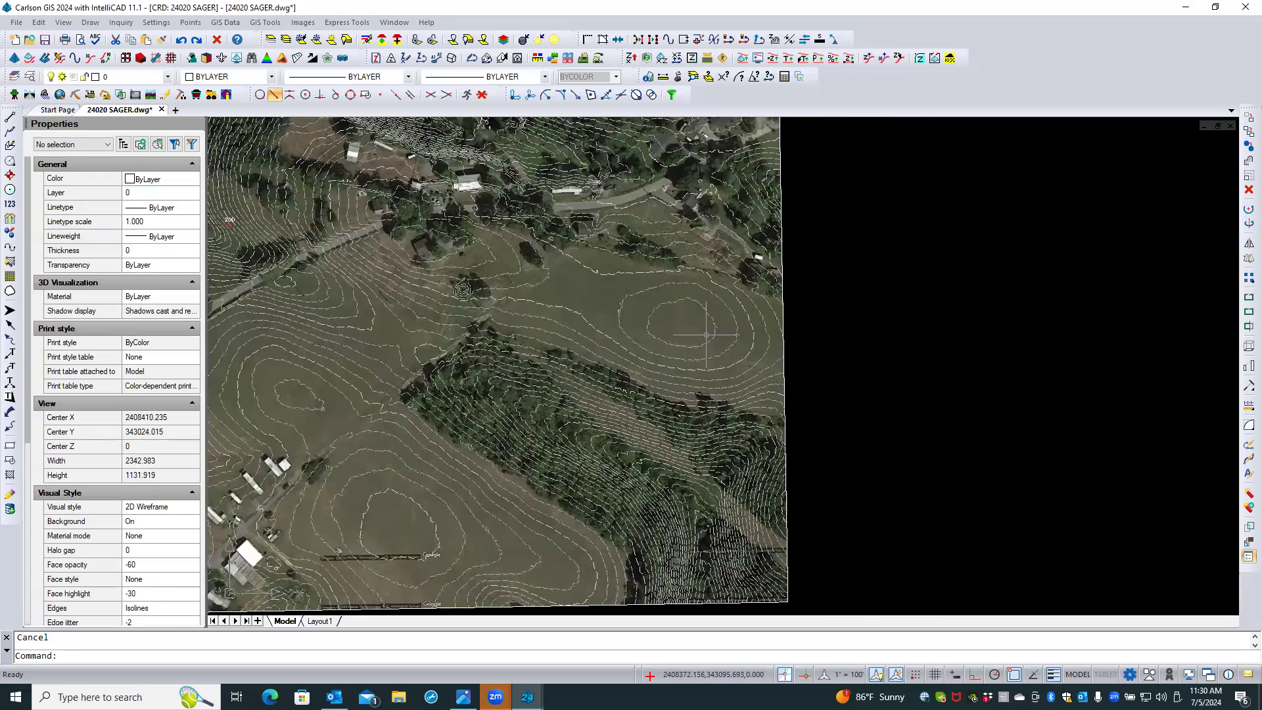
pyautogui.scroll(-2, 642, 265)
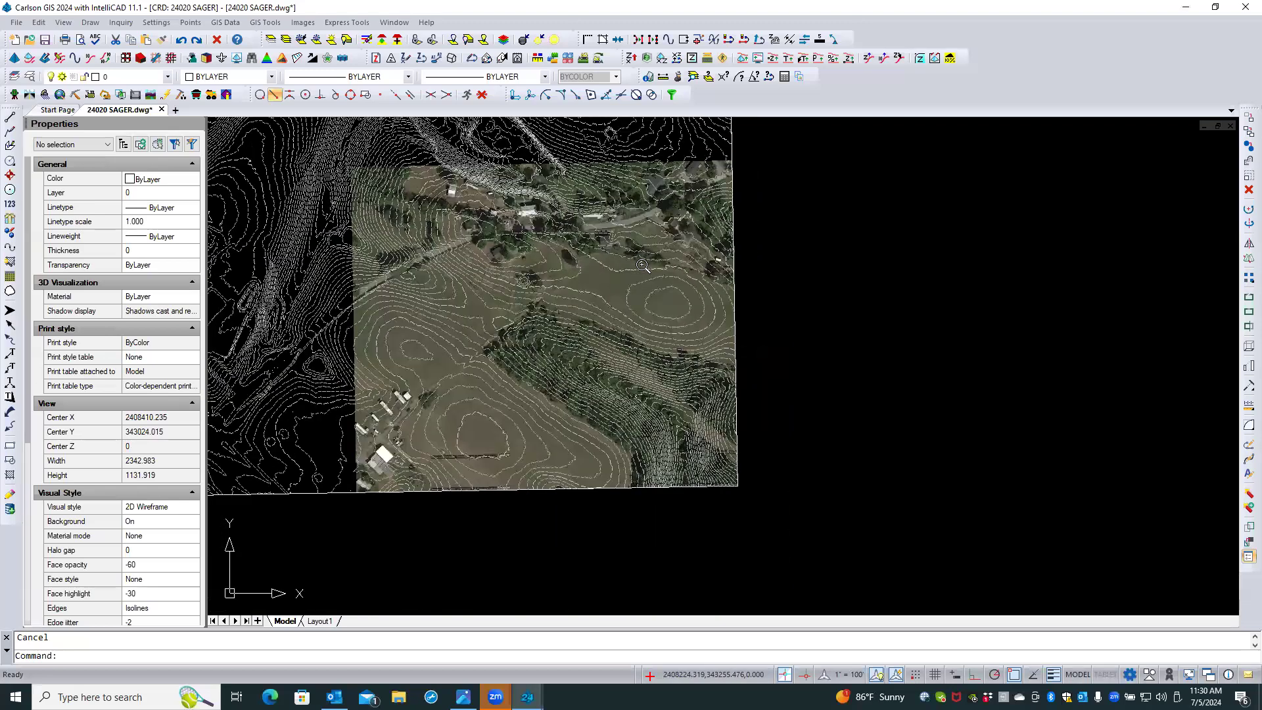
pyautogui.scroll(-3, 777, 276)
pyautogui.moveTo(780, 252)
pyautogui.mouseDown(button='middle')
pyautogui.moveTo(813, 309)
pyautogui.moveTo(840, 313)
pyautogui.mouseUp(button='middle')
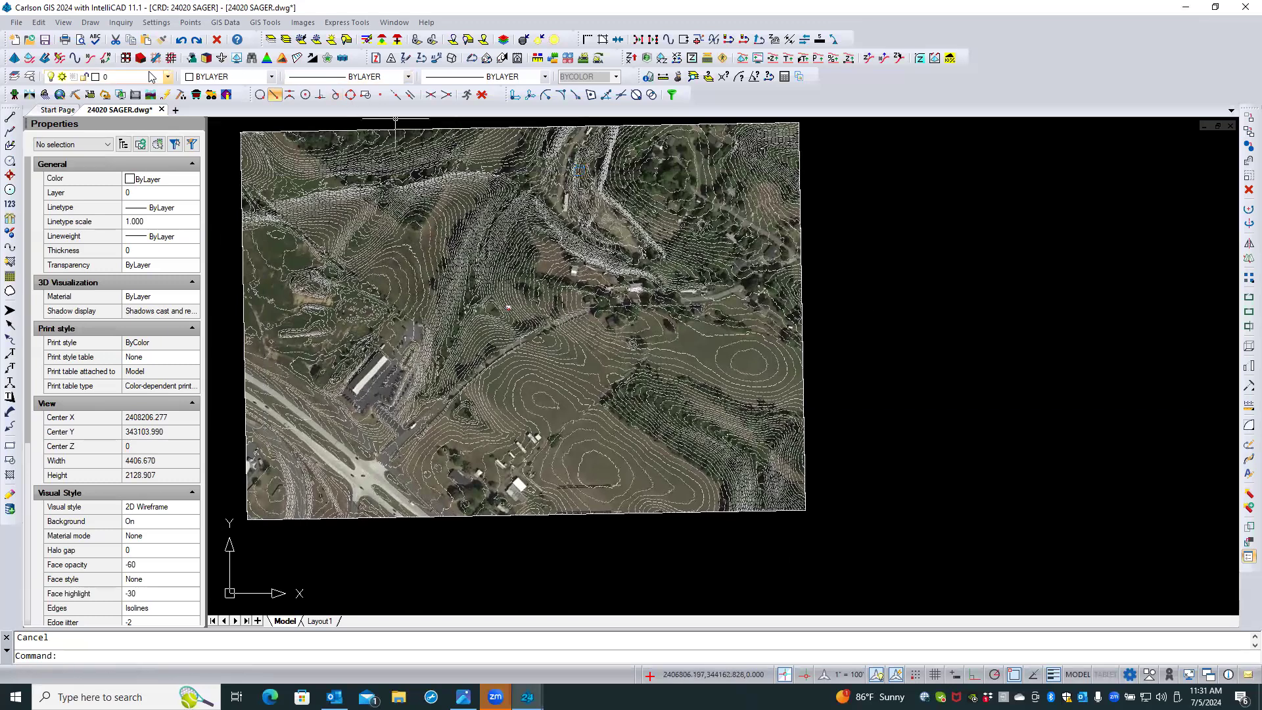
# Switch to the Survey module, start Contour Elevation Label and set the label layer to wvgis-cont-idx
pyautogui.click(15, 96)
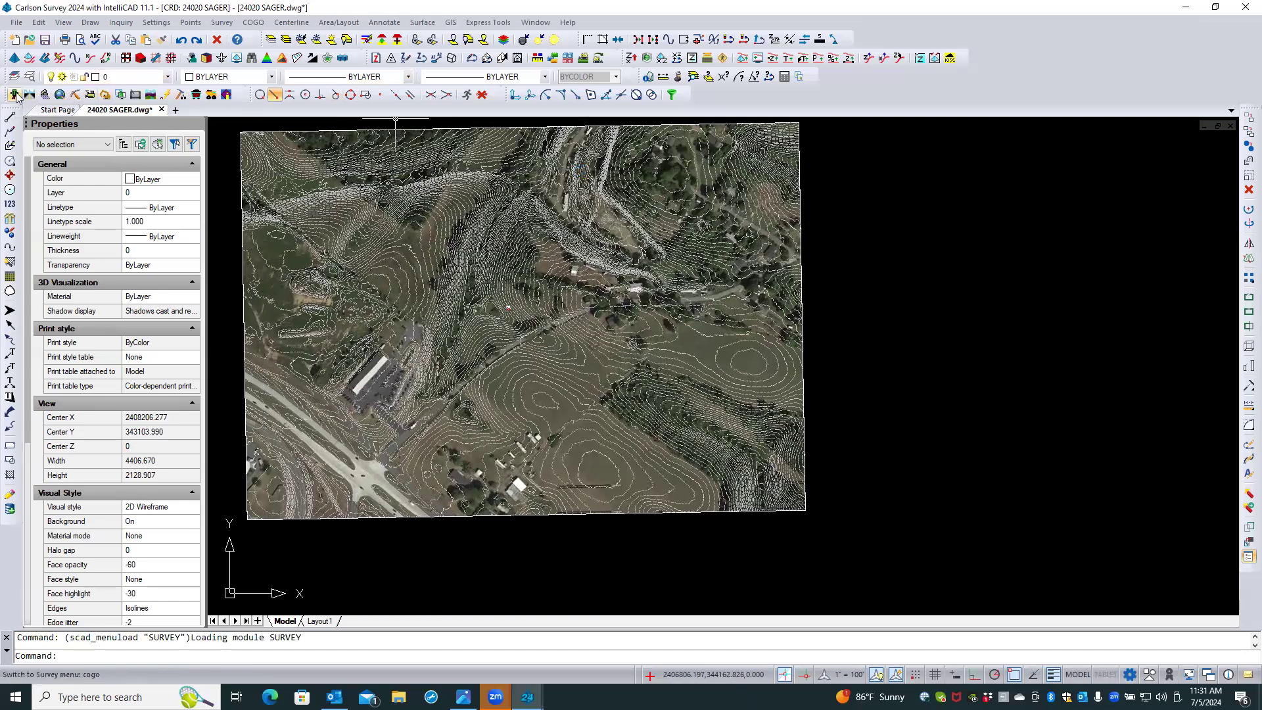
pyautogui.click(415, 24)
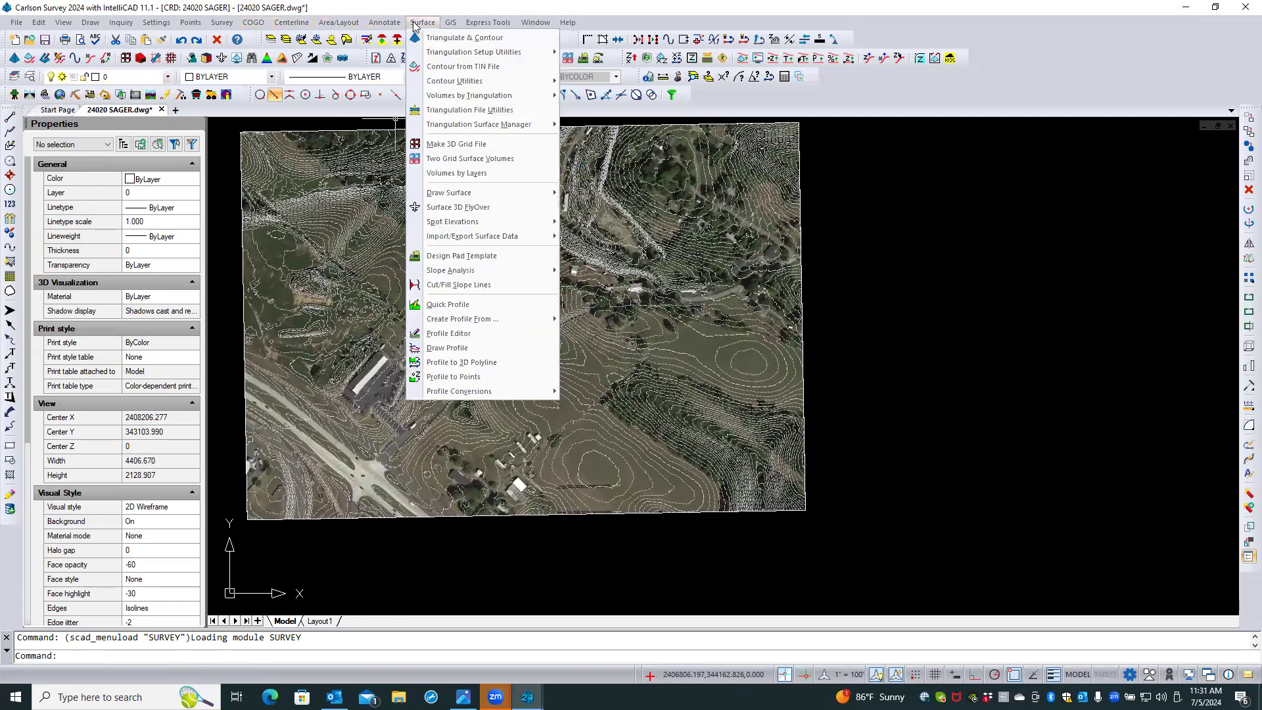
pyautogui.moveTo(464, 85)
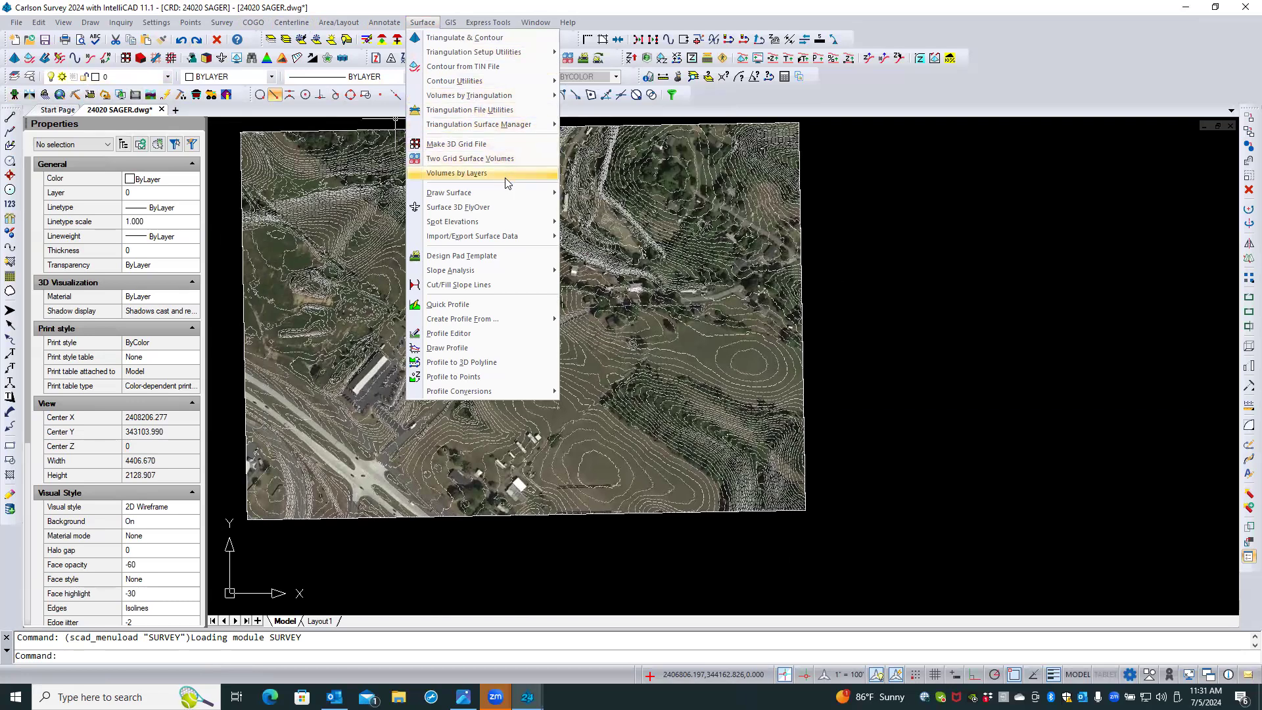
pyautogui.moveTo(504, 193)
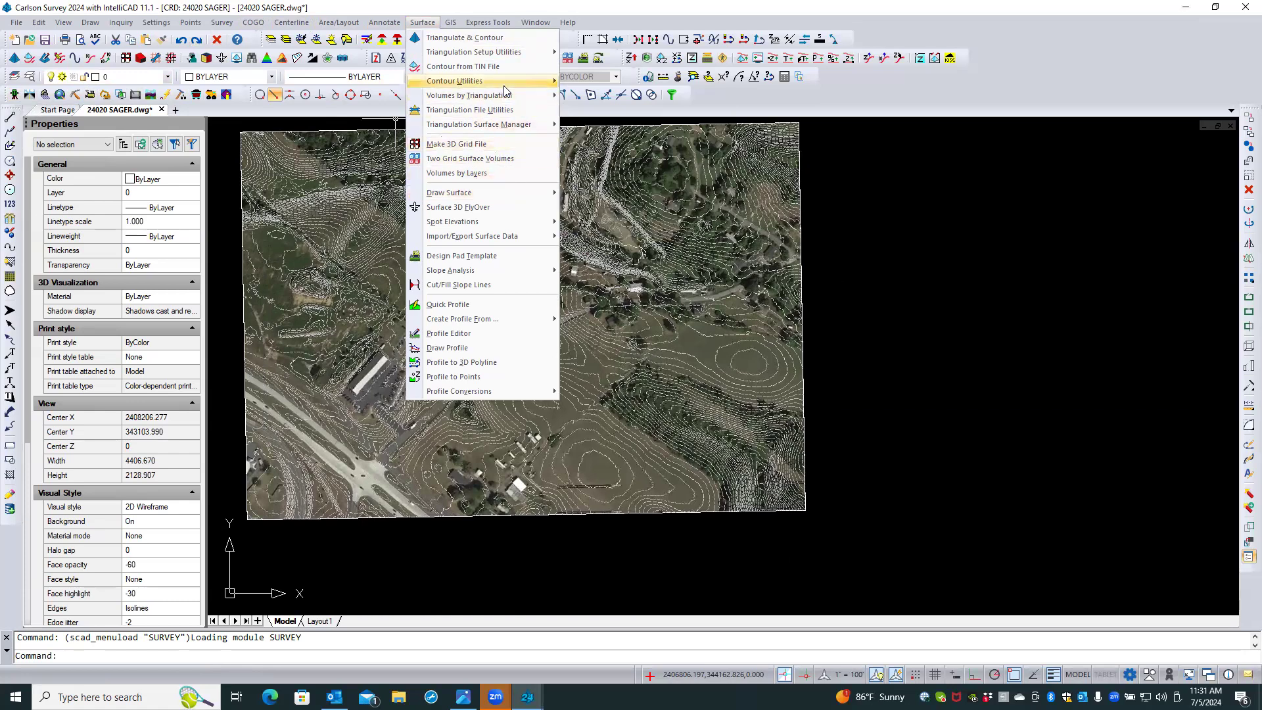
pyautogui.moveTo(505, 90)
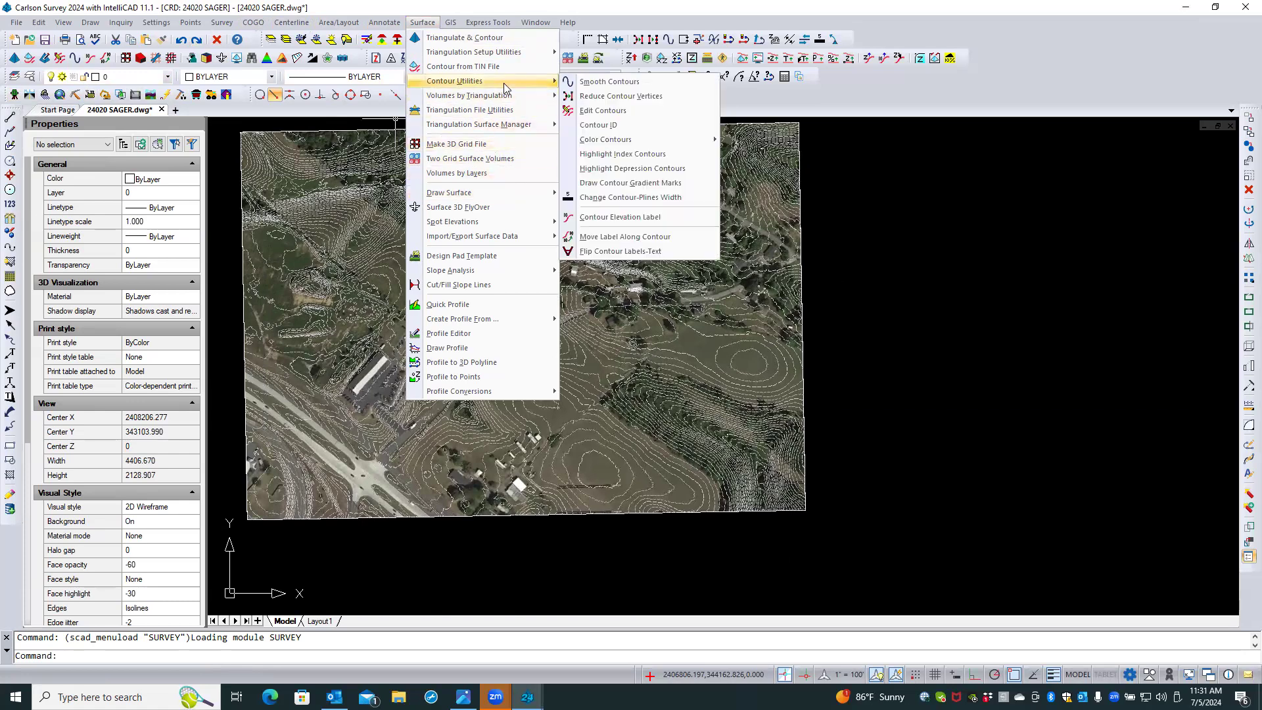
pyautogui.click(616, 216)
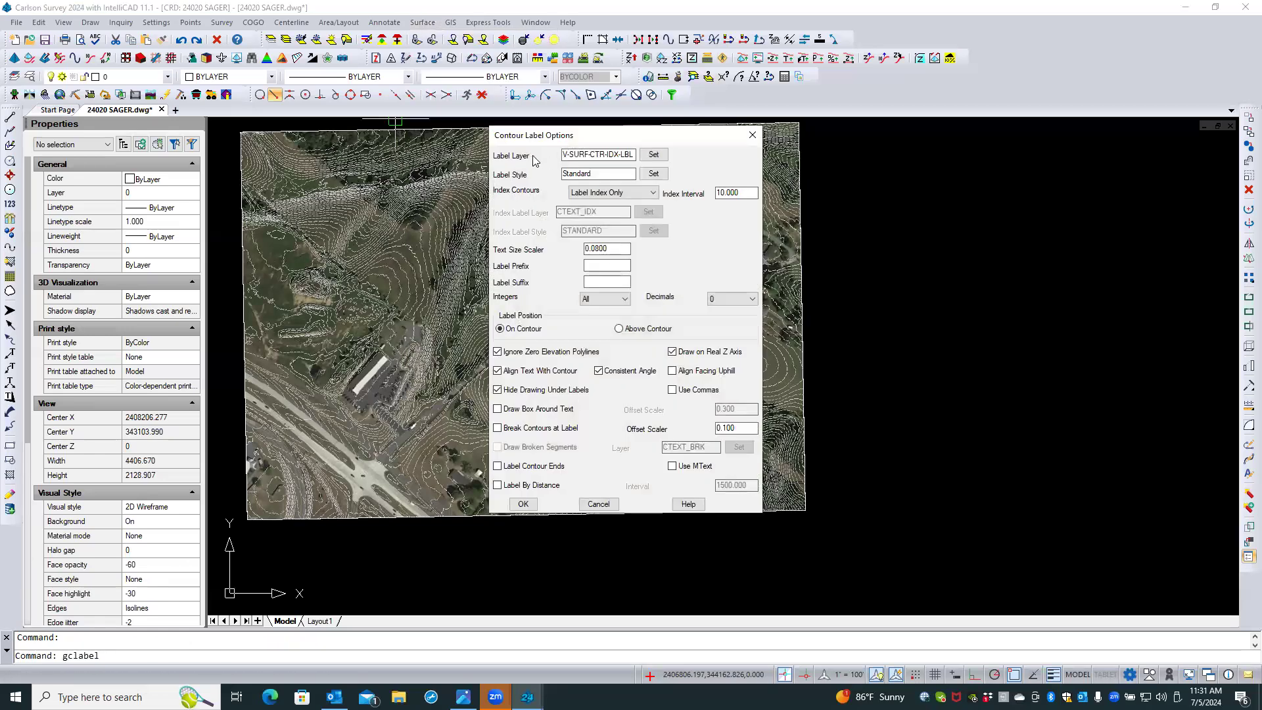
pyautogui.click(651, 156)
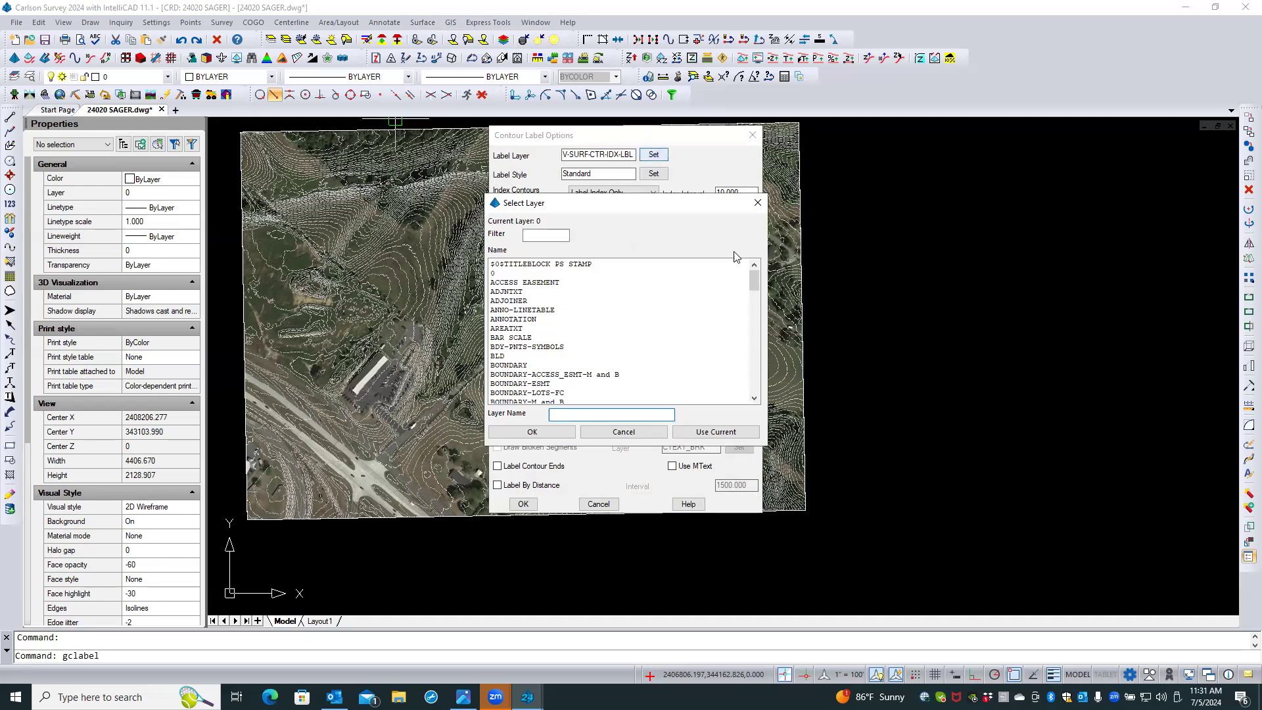
pyautogui.scroll(-15, 543, 368)
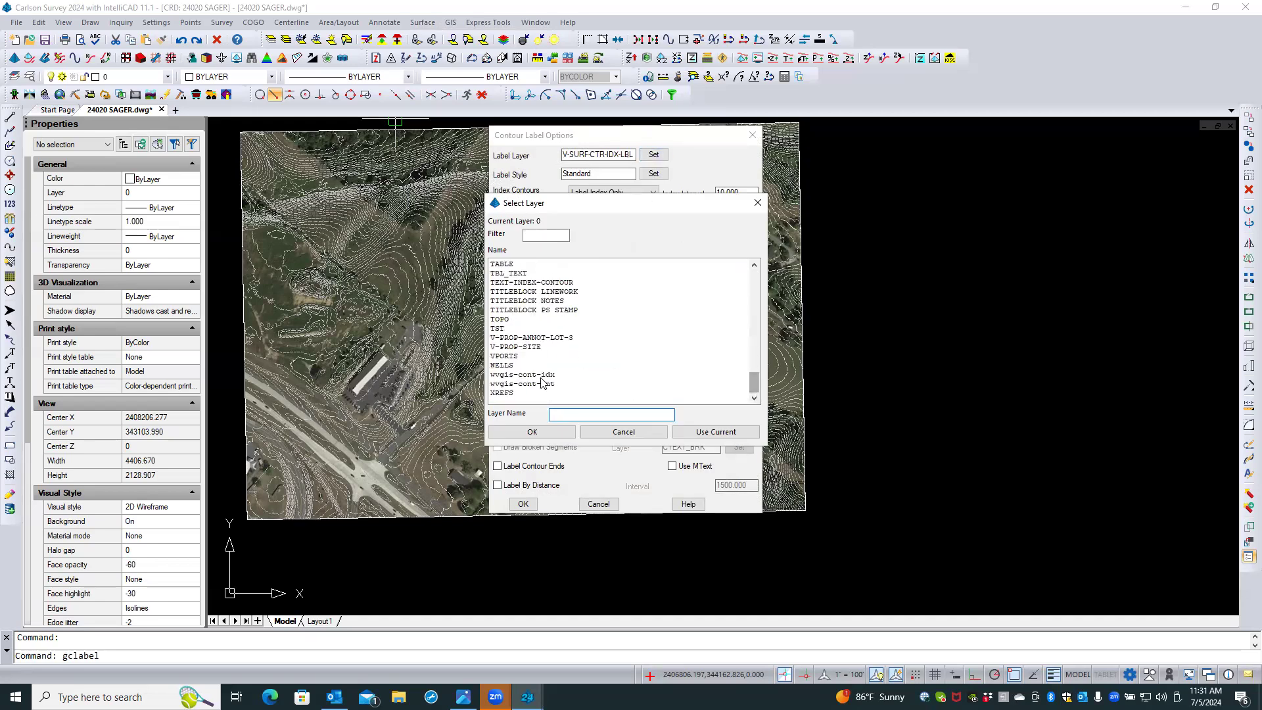
pyautogui.click(539, 375)
pyautogui.click(545, 434)
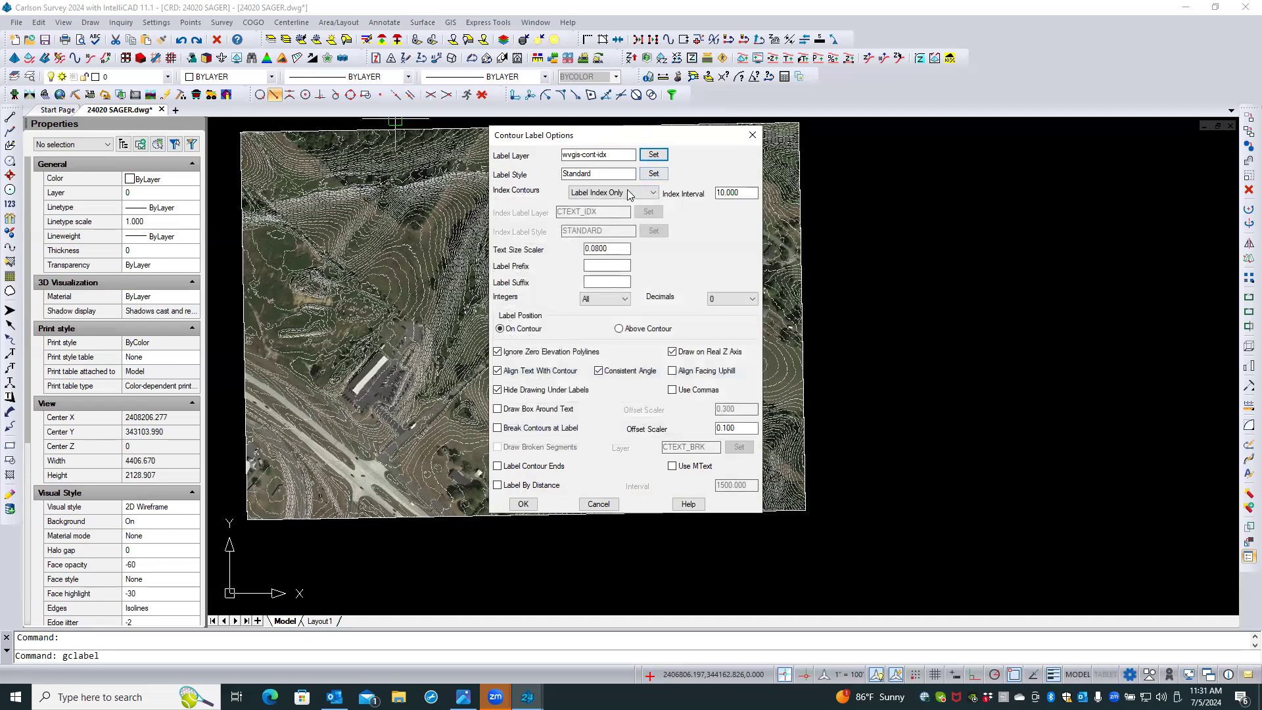
# Try an index interval of 50 for the index-only labels, return it to 10 and accept the contour label options
pyautogui.doubleClick(740, 193)
pyautogui.write('50')
pyautogui.press('Tab')
pyautogui.click(732, 194)
pyautogui.click(521, 504)
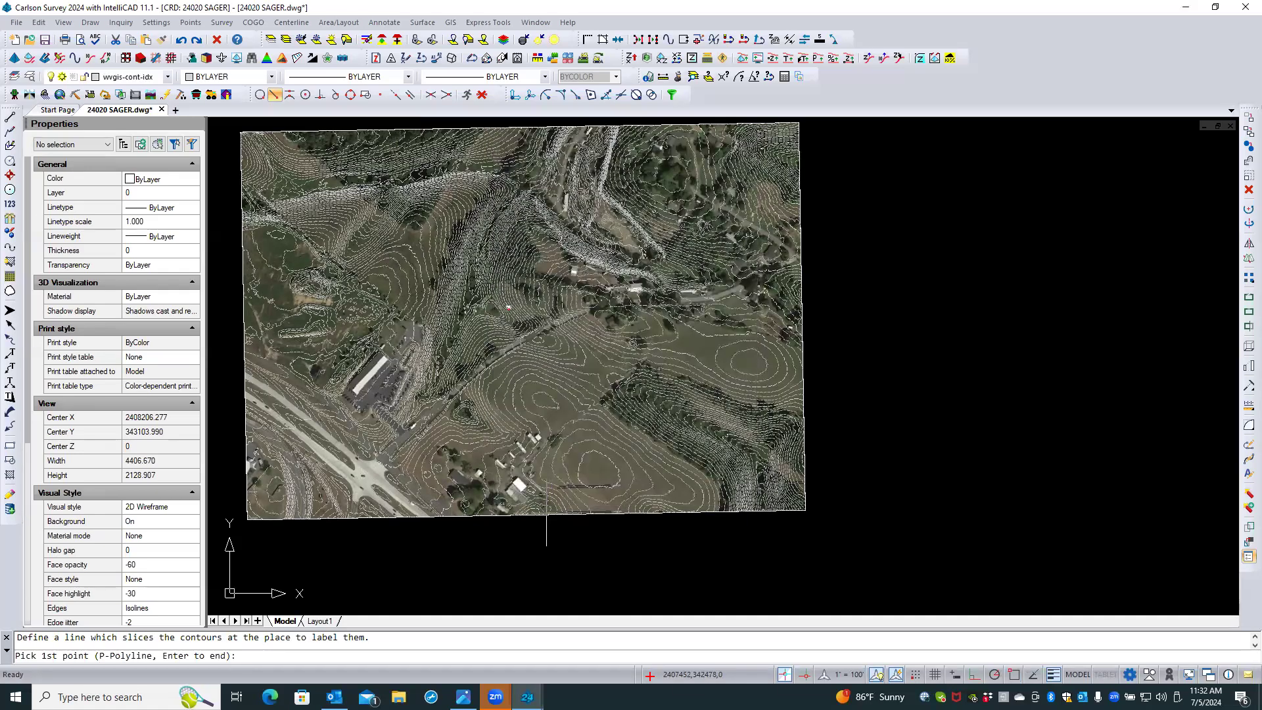
# Label the contours along two slice lines: southern knoll to the image's northeast corner, and the central field westward past the large building
pyautogui.click(595, 472)
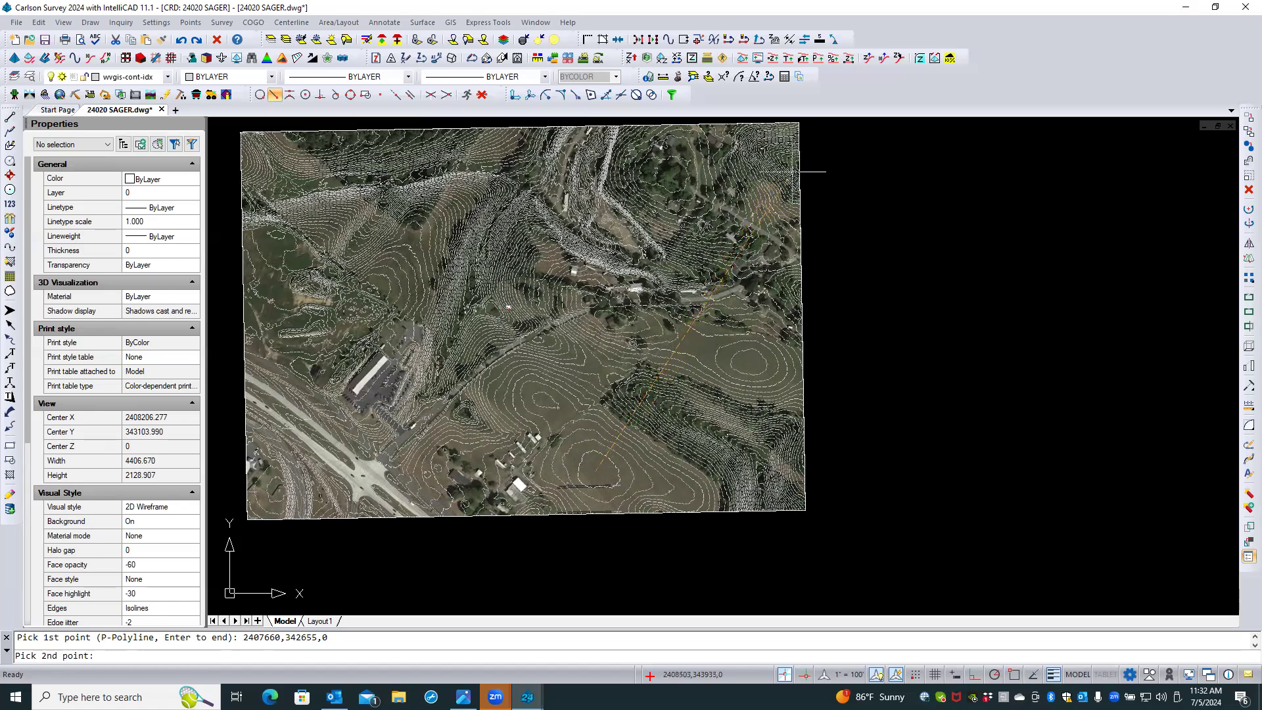
pyautogui.click(792, 167)
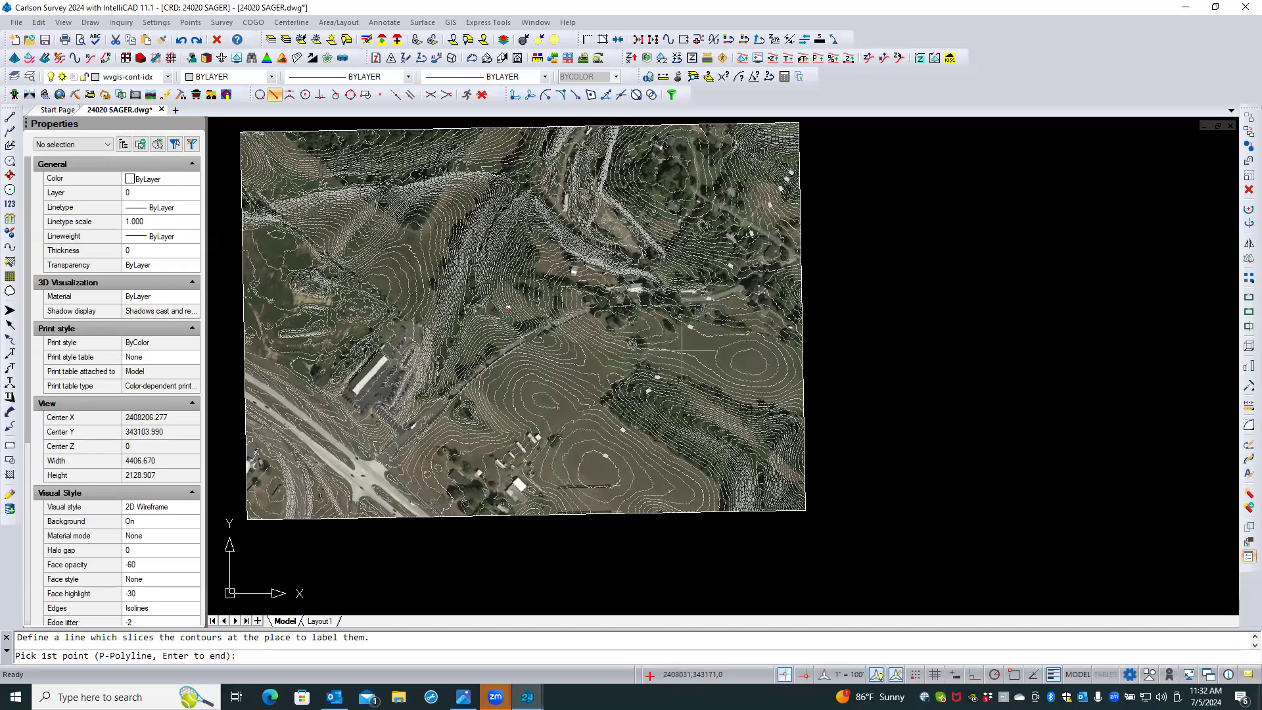
pyautogui.scroll(5, 658, 387)
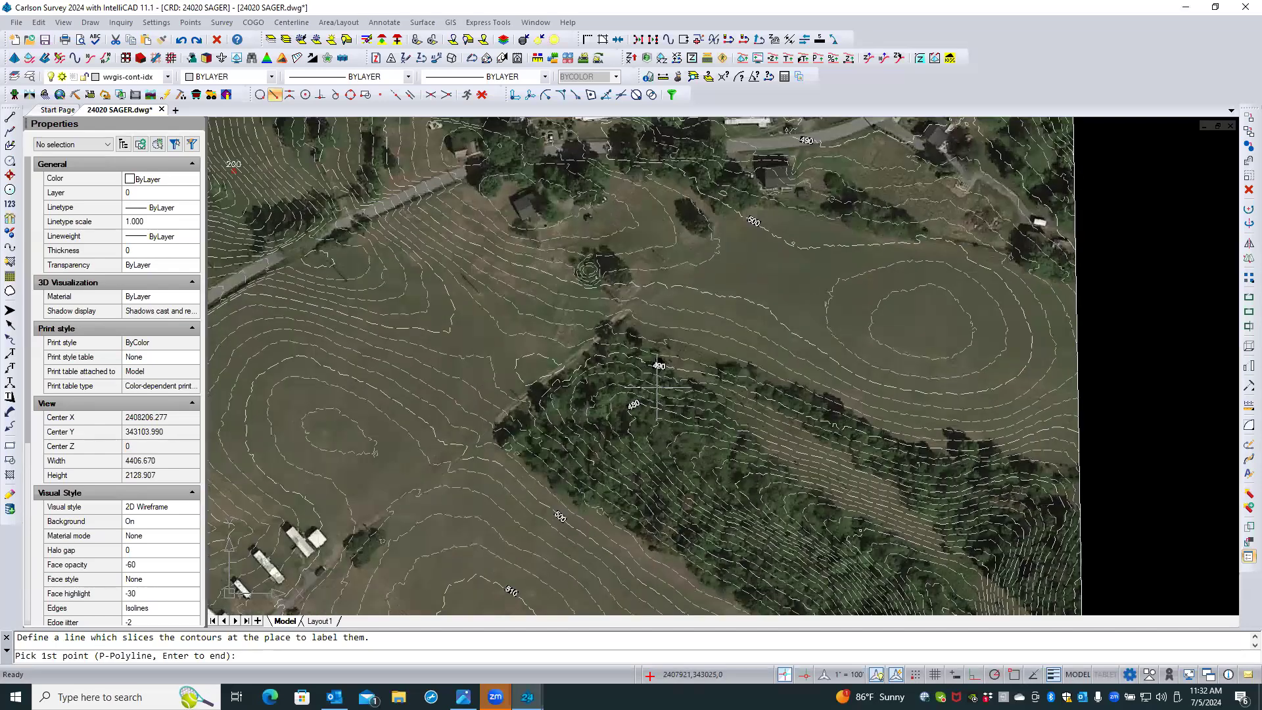
pyautogui.scroll(-5, 651, 384)
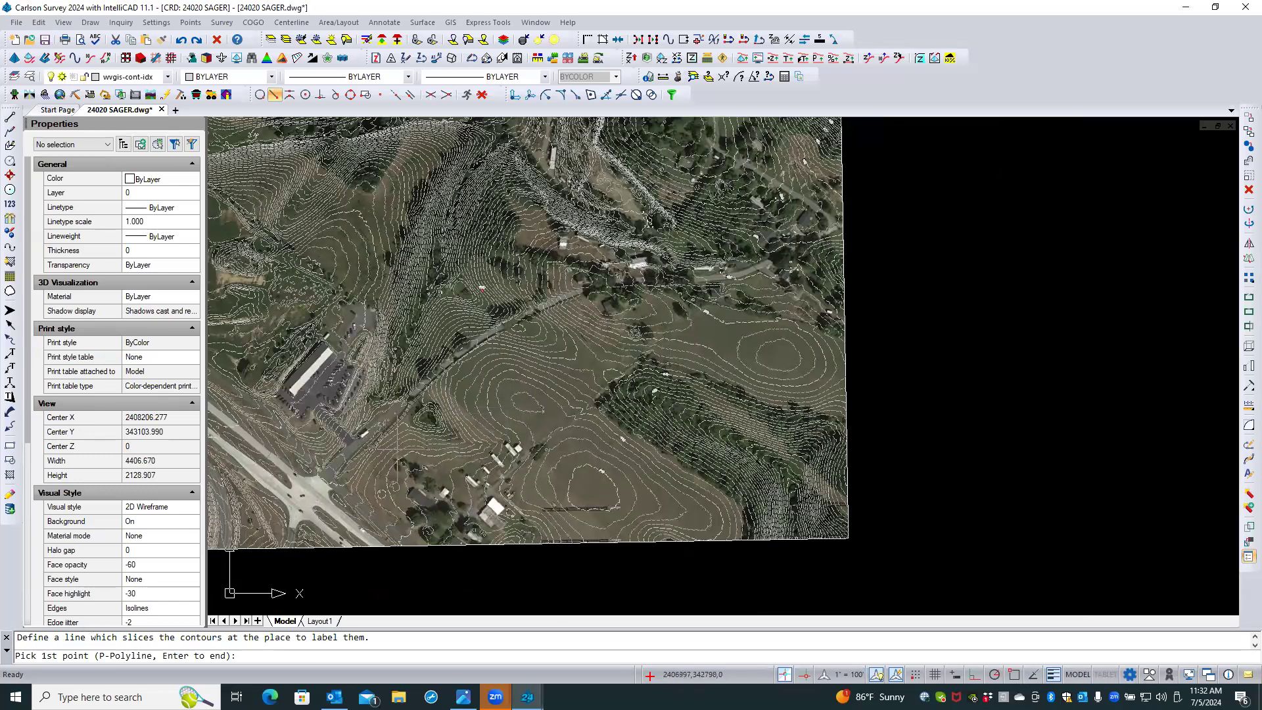
pyautogui.click(509, 389)
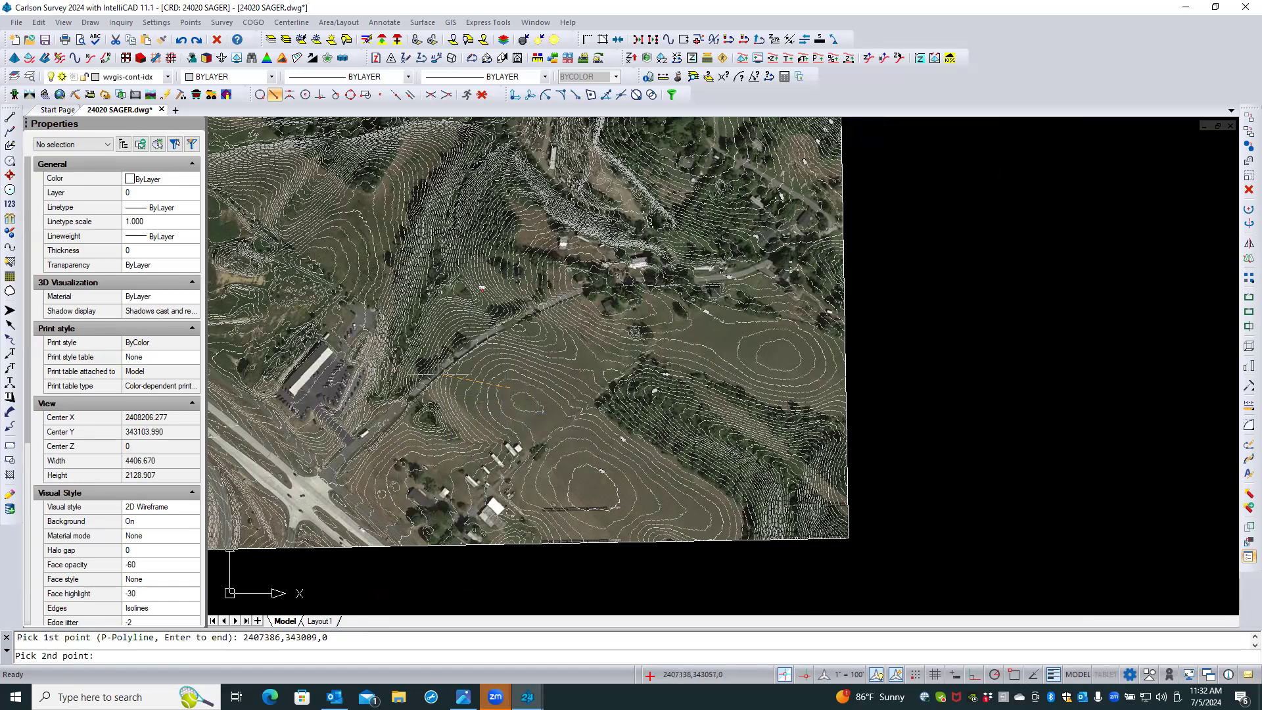
pyautogui.click(233, 306)
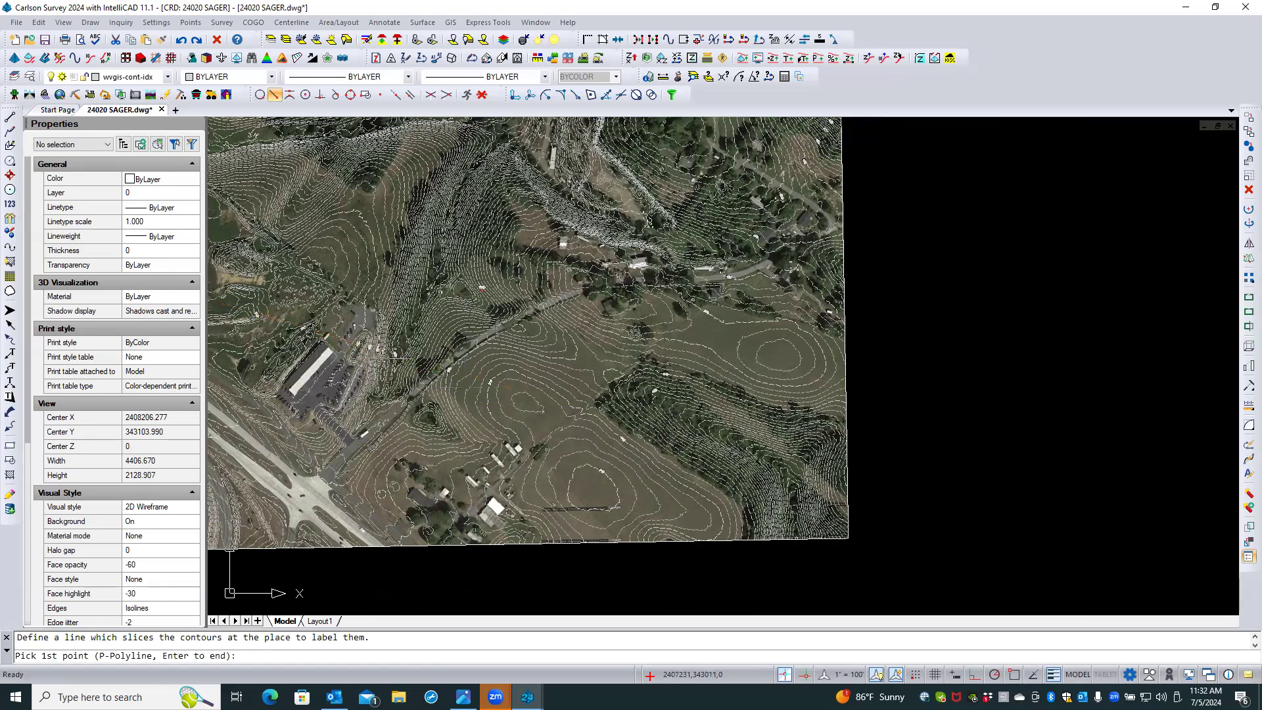
# Label the contours along two more slice lines, northeast from the knoll above the large building and up through the image's northwest corner
pyautogui.scroll(-3, 444, 421)
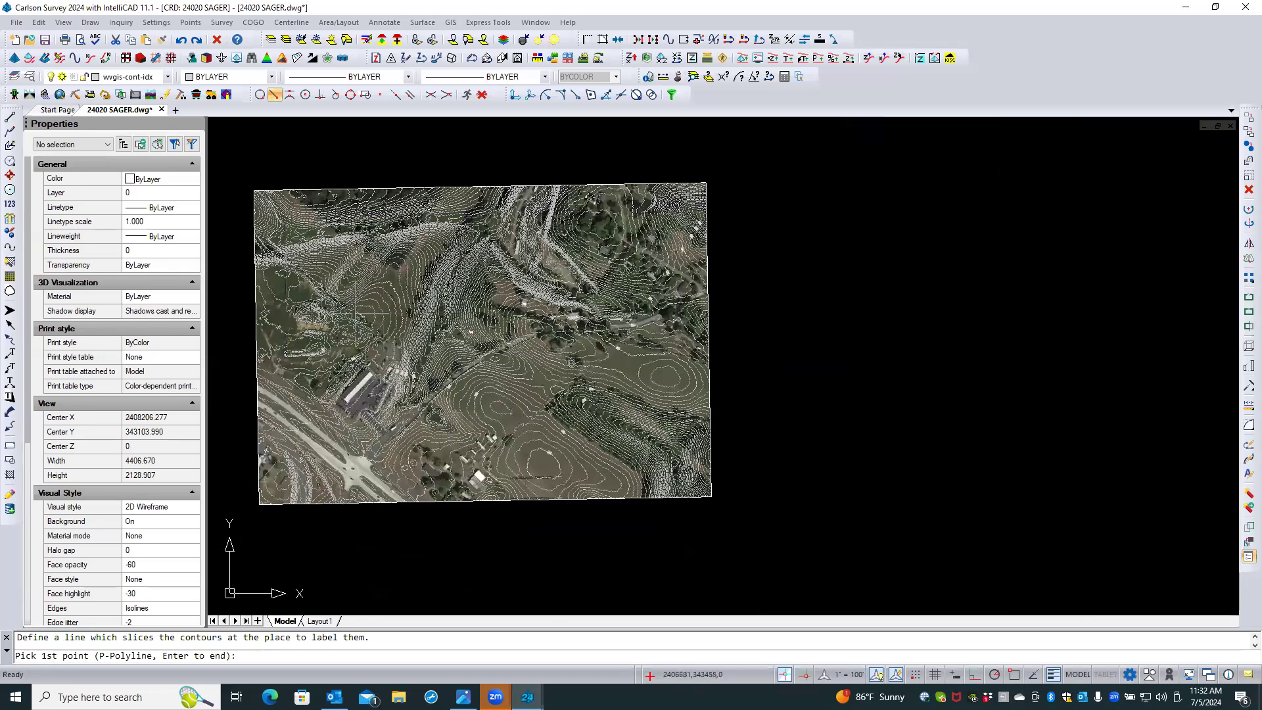
pyautogui.click(371, 312)
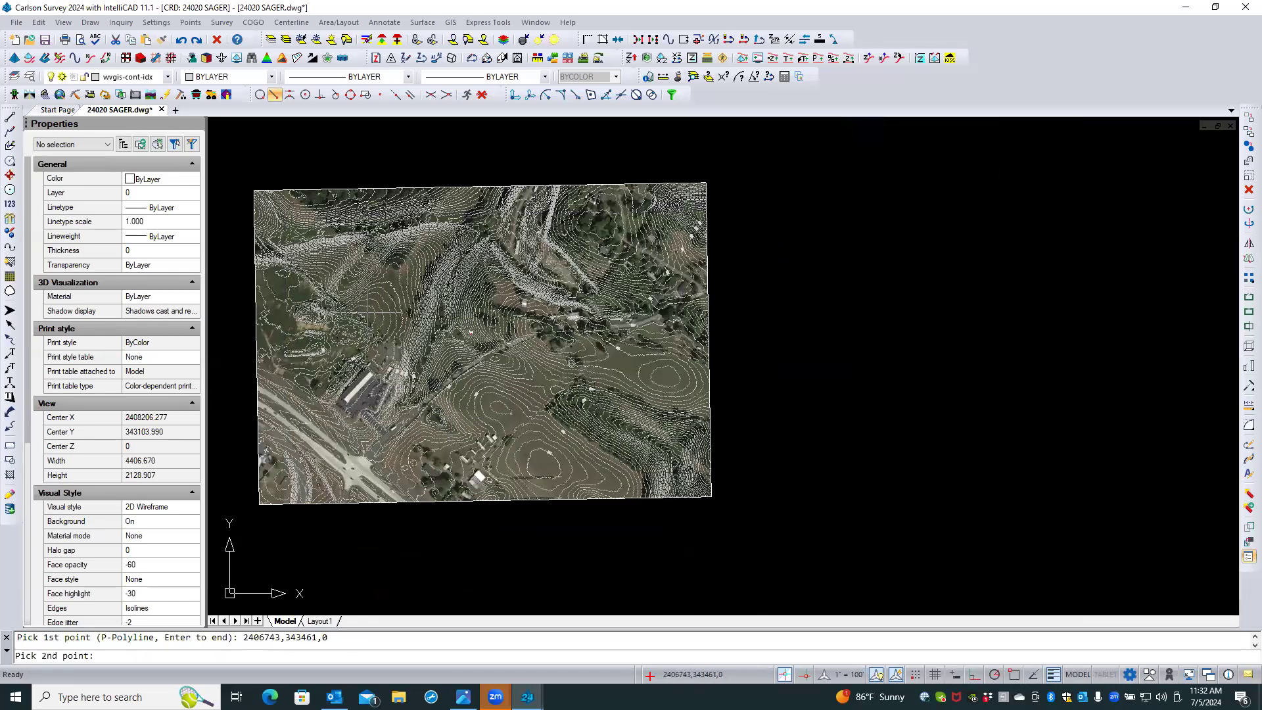
pyautogui.press('Return')
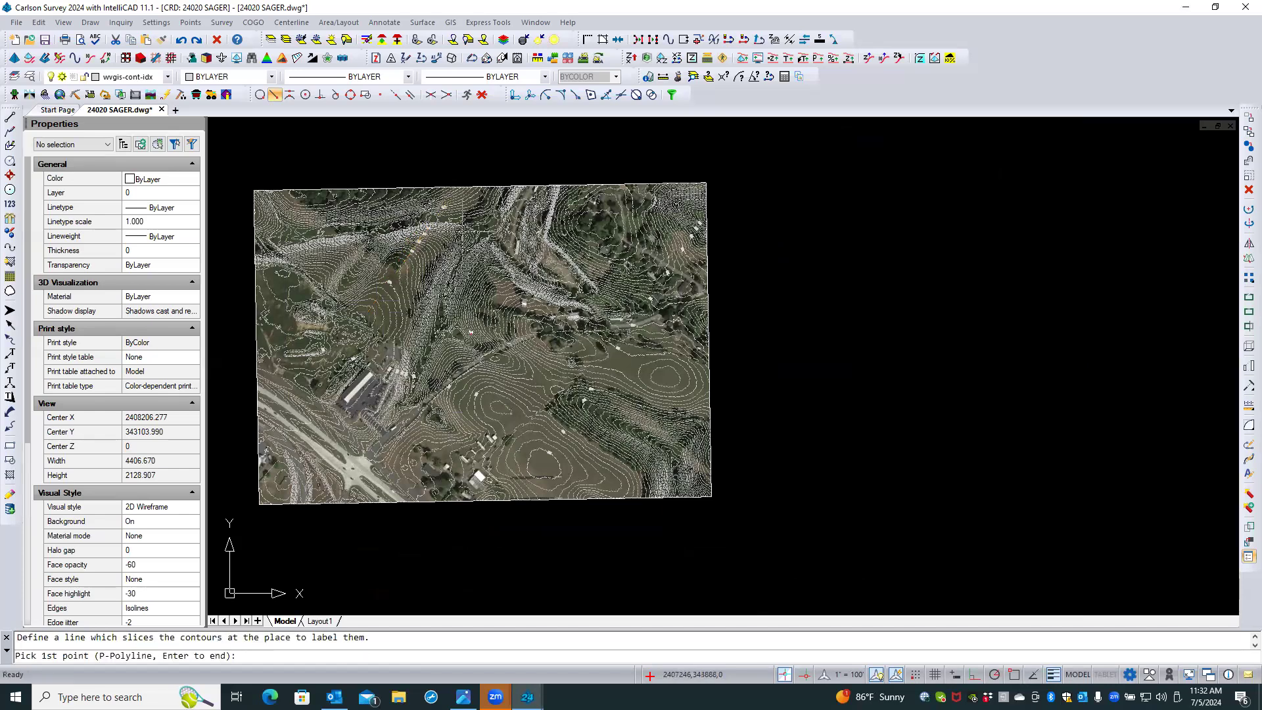
pyautogui.click(275, 280)
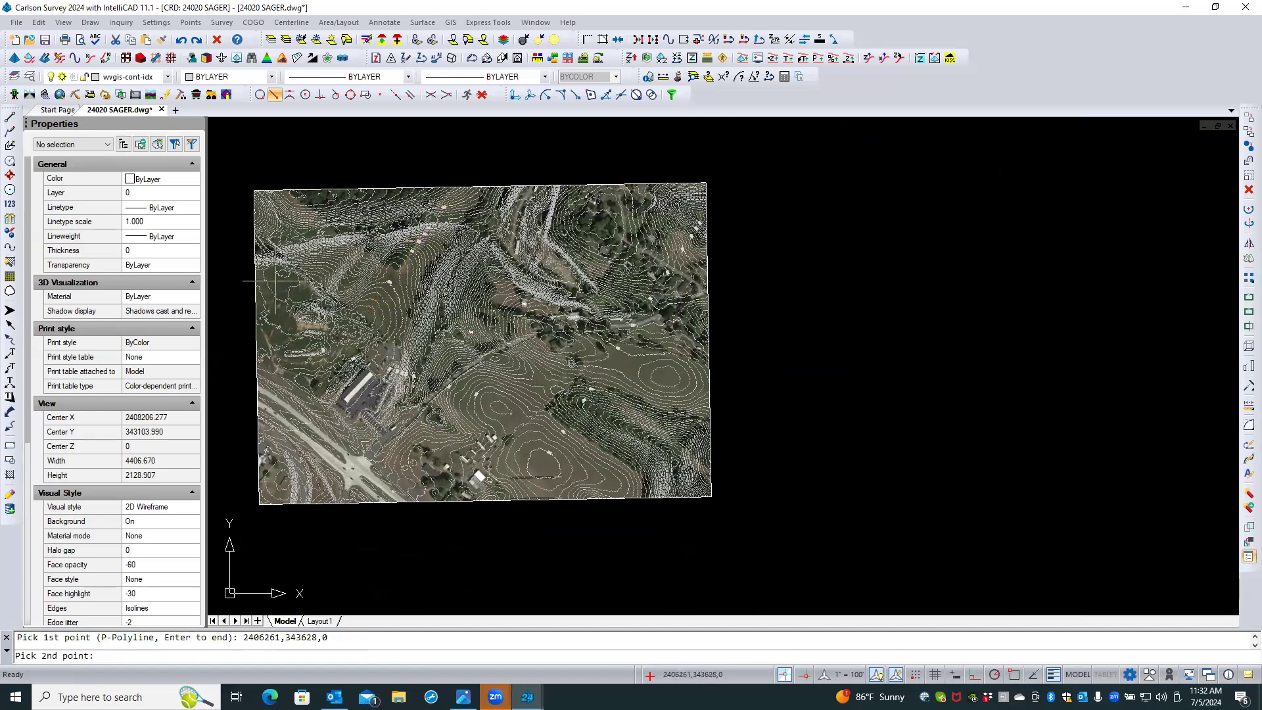
pyautogui.click(316, 199)
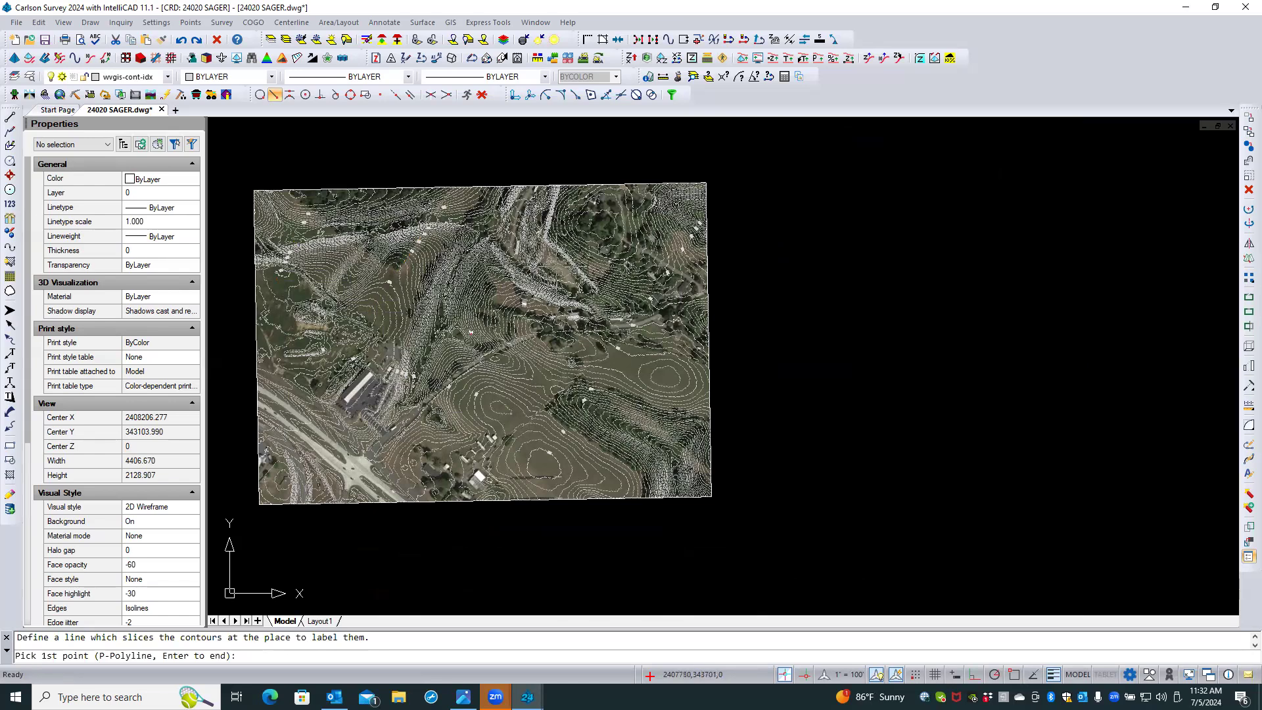
# Label the contours with slice lines across the central wooded slope and the steep ground near the image's north edge
pyautogui.click(549, 264)
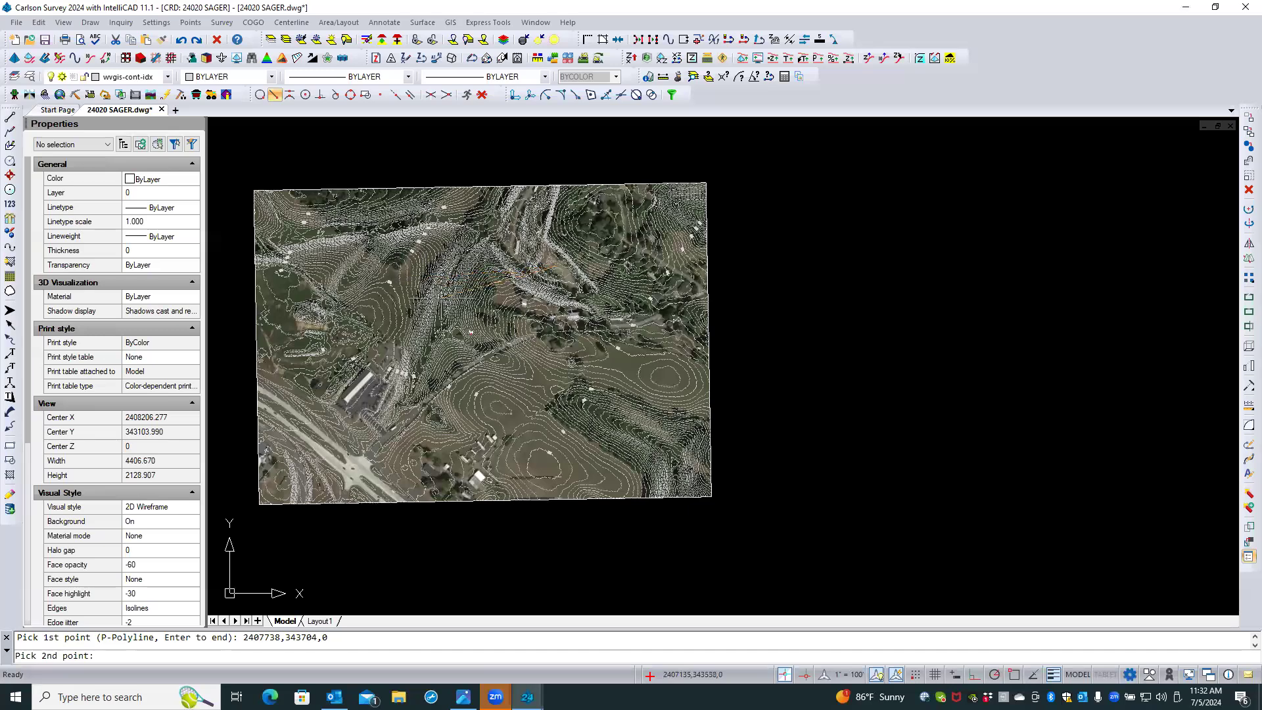
pyautogui.click(411, 314)
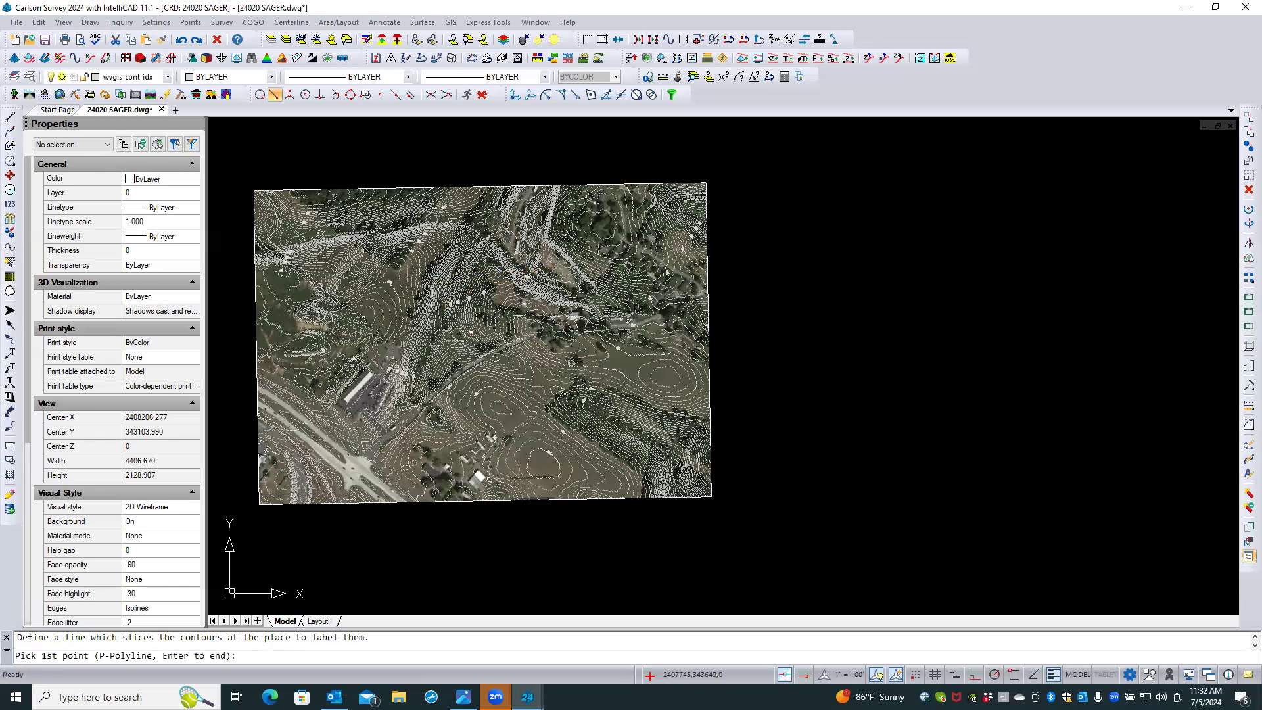
pyautogui.click(561, 237)
pyautogui.click(488, 199)
# Slice the contours for labels from the road southeast across the central field, down the hillside north of the road, and near the northern tree line
pyautogui.scroll(1, 507, 409)
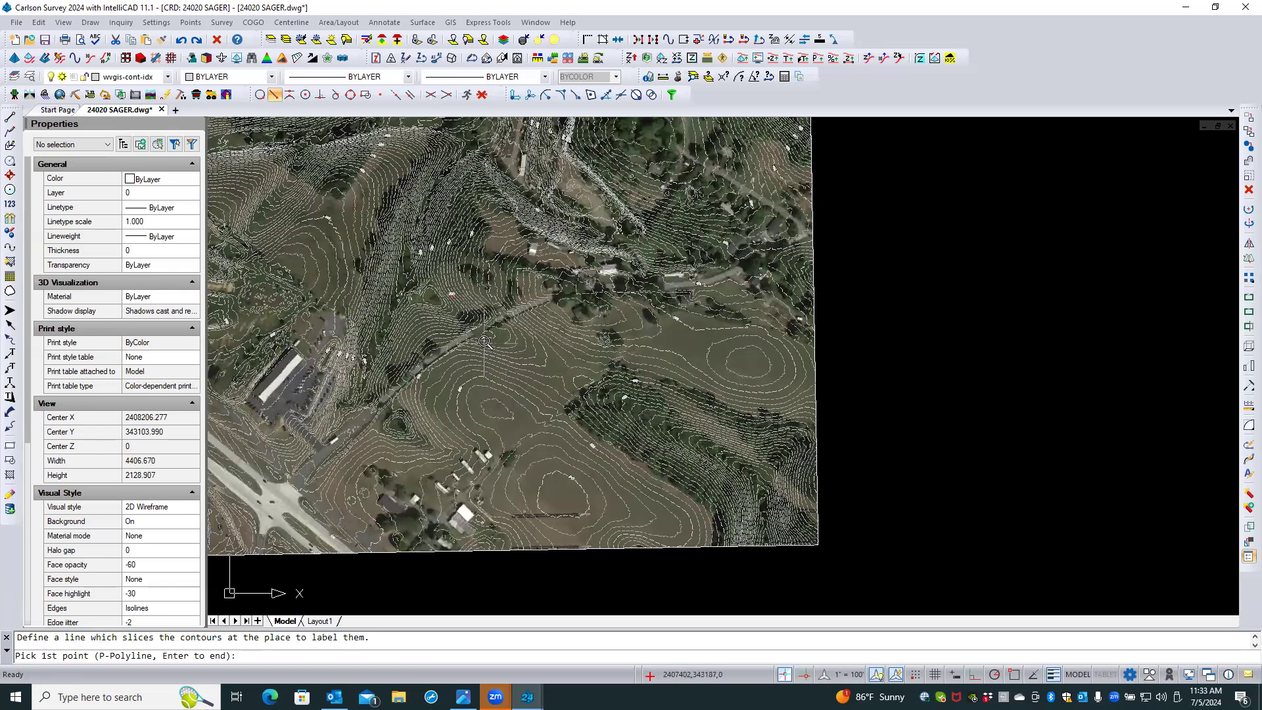
pyautogui.scroll(1, 488, 332)
pyautogui.click(488, 332)
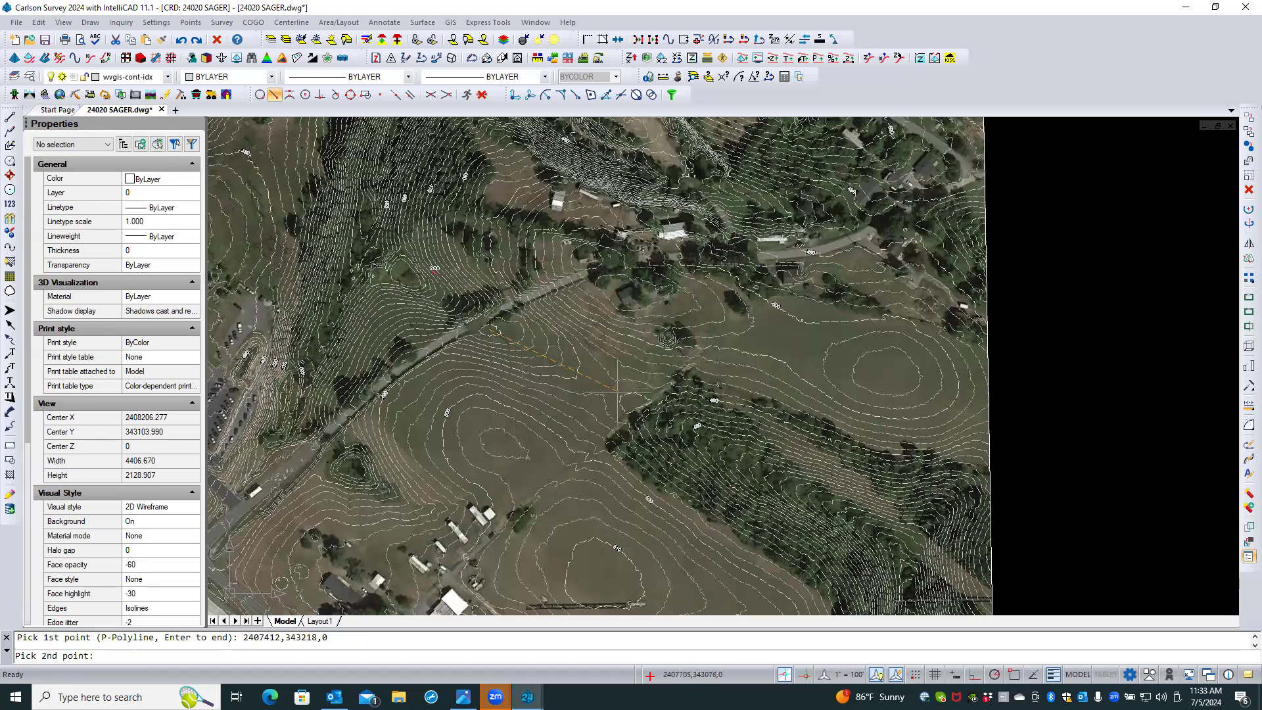
pyautogui.click(627, 398)
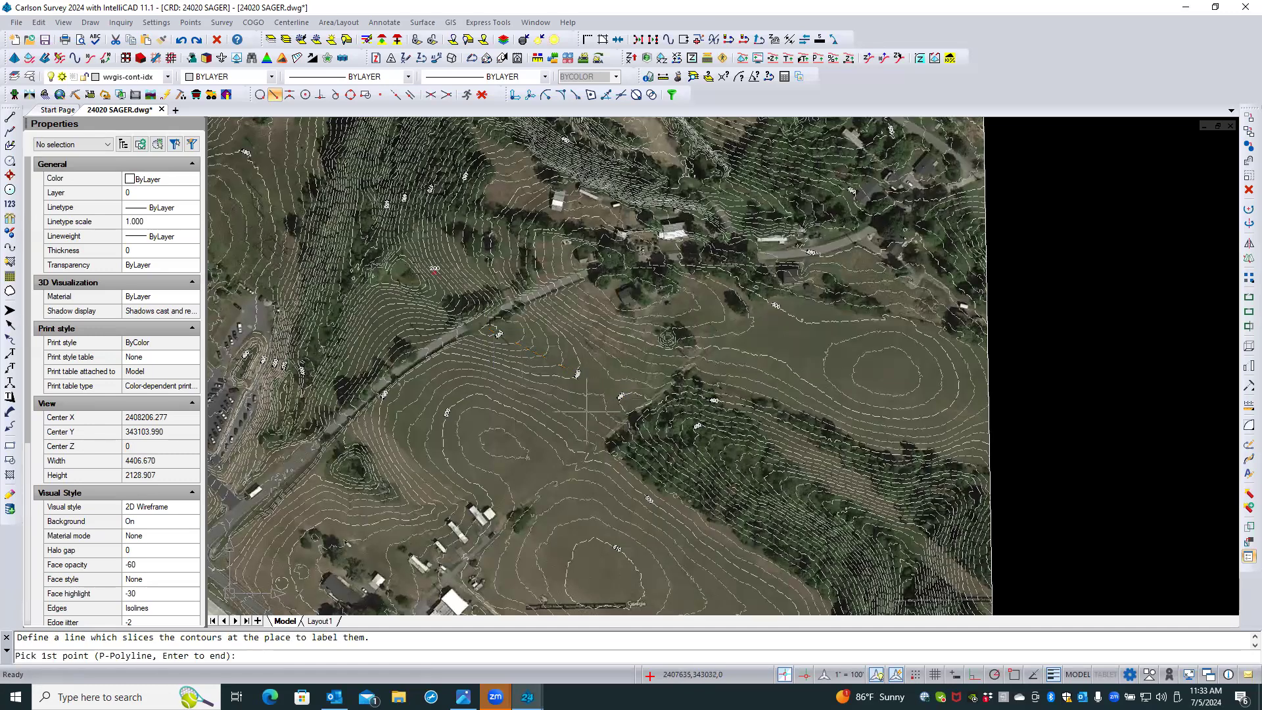
pyautogui.click(405, 274)
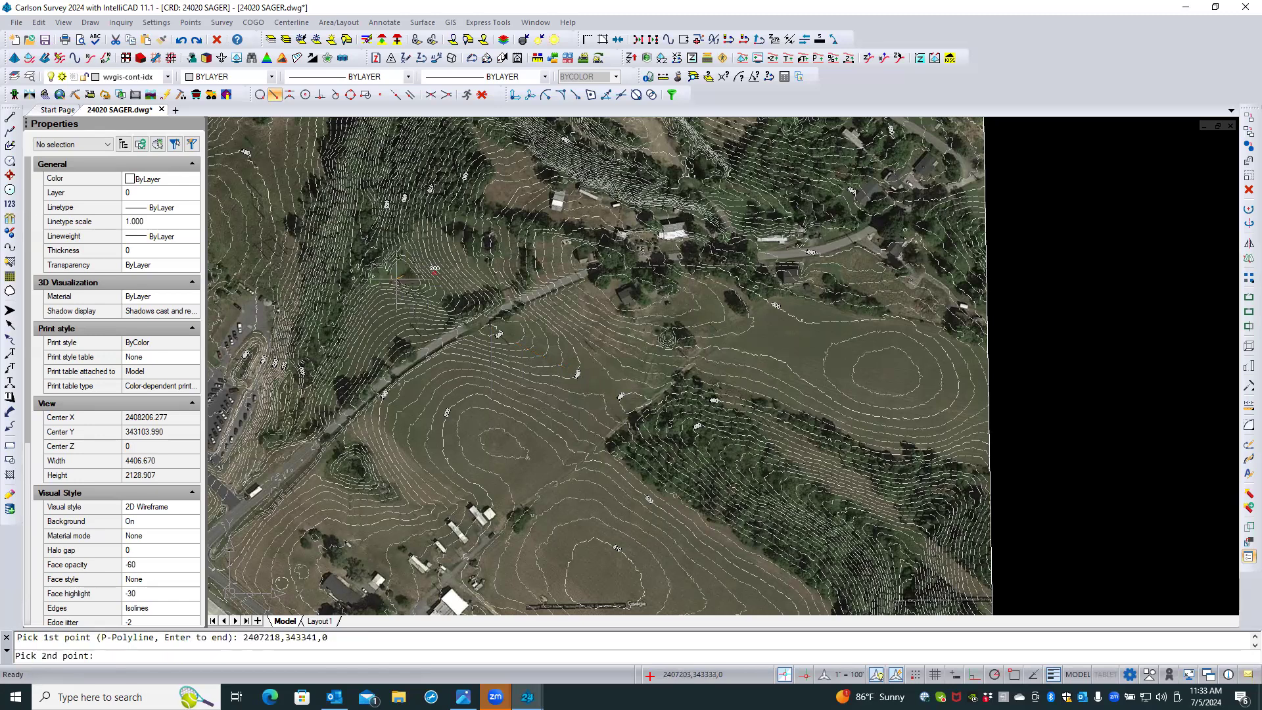
pyautogui.click(396, 349)
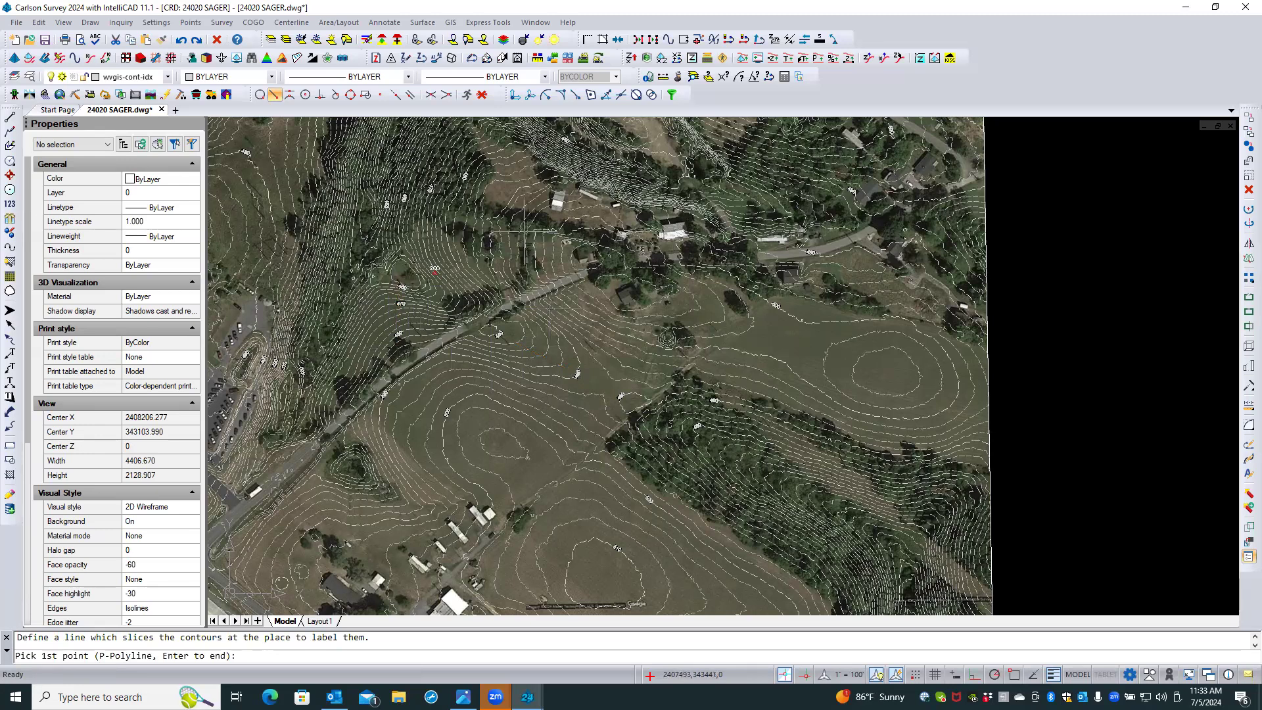
pyautogui.click(526, 218)
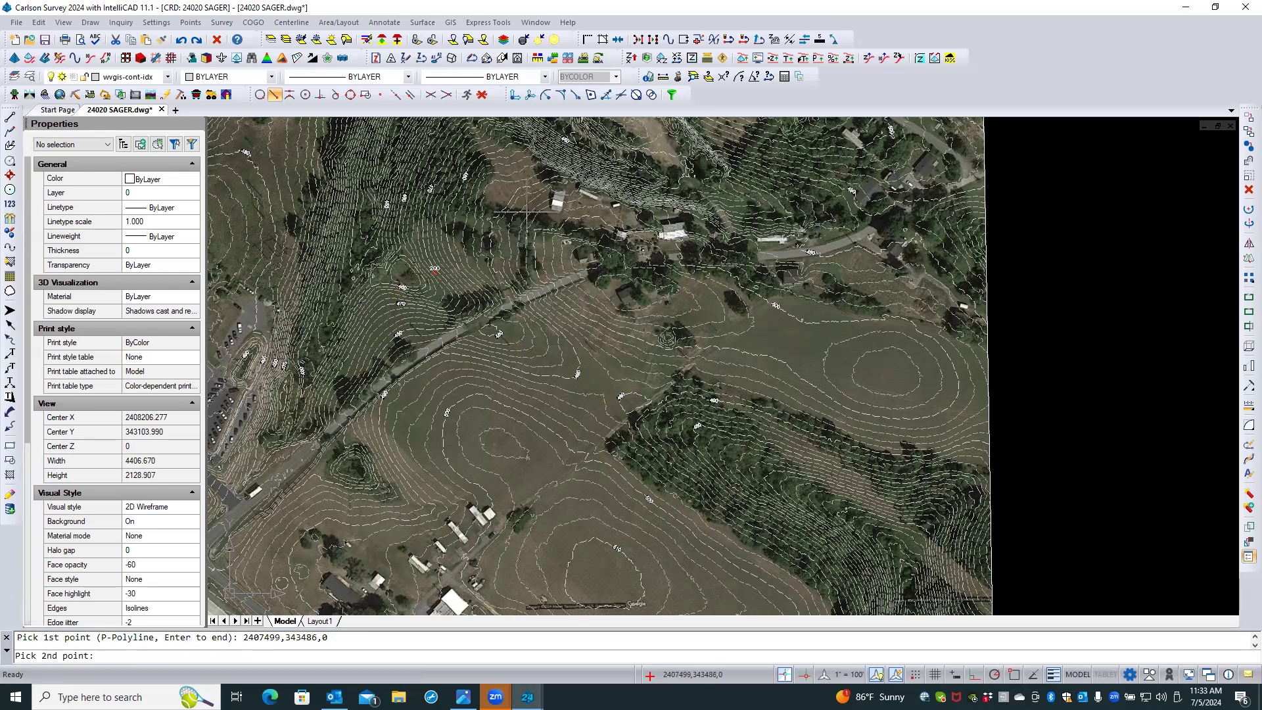
pyautogui.click(514, 179)
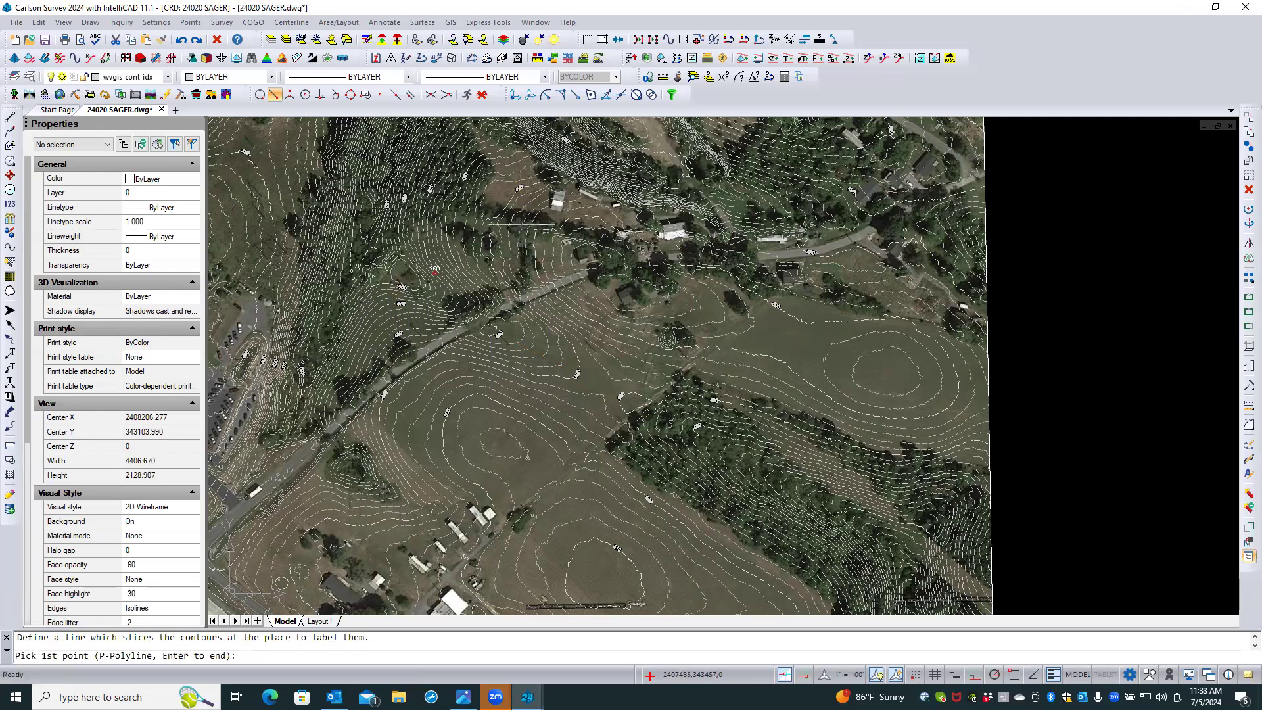
# Move the 490 contour label in the open field south of the road westward along its contour
pyautogui.scroll(-2, 520, 220)
pyautogui.scroll(2, 517, 214)
pyautogui.scroll(3, 517, 215)
pyautogui.scroll(2, 616, 519)
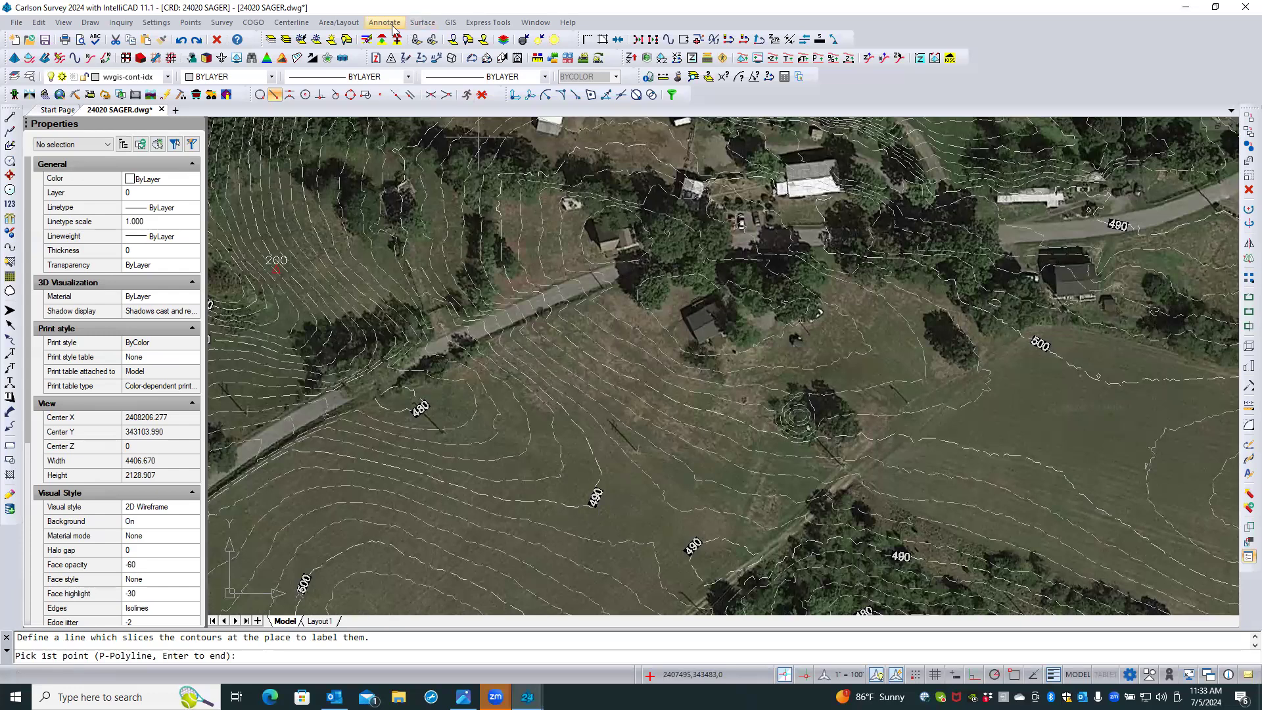
pyautogui.click(415, 24)
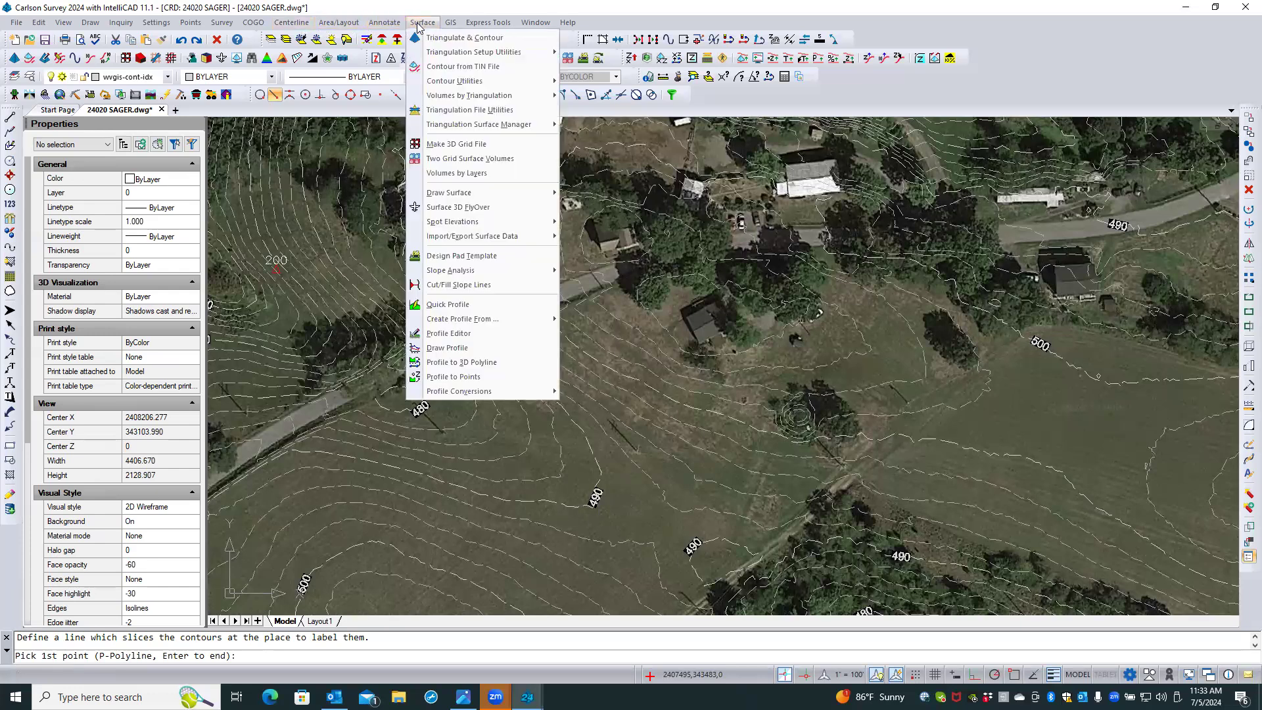
pyautogui.moveTo(458, 82)
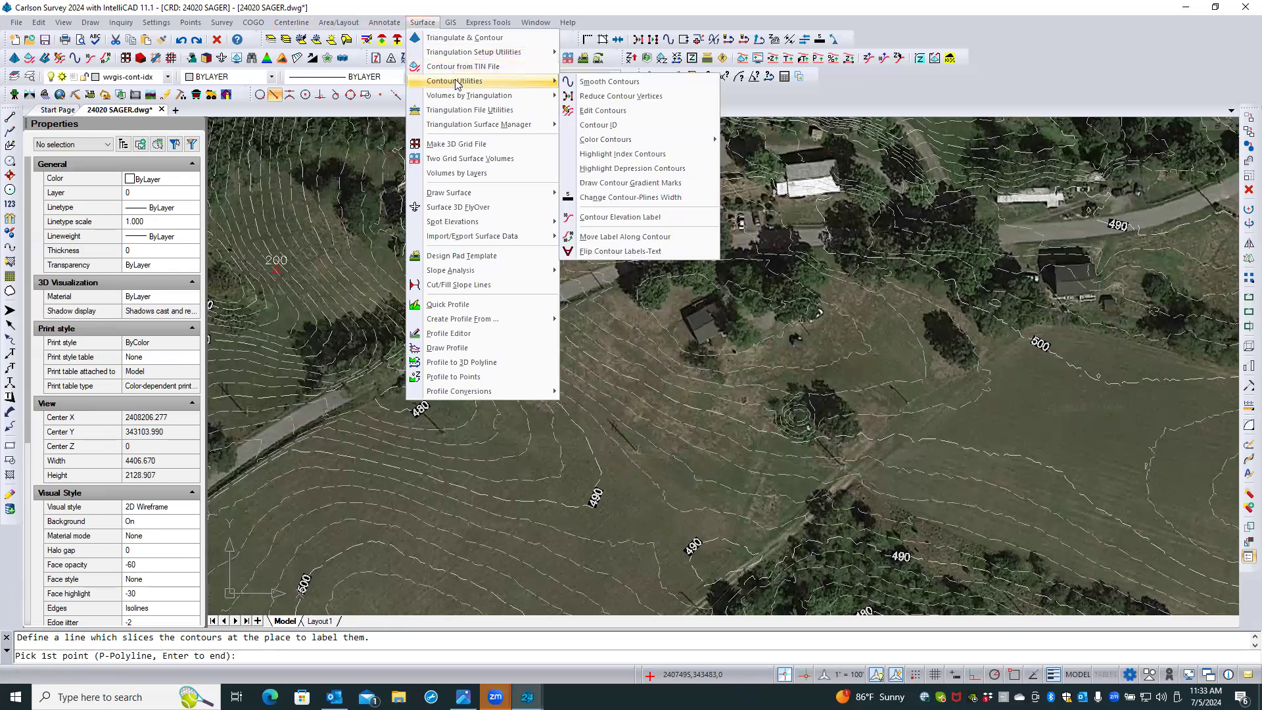
pyautogui.click(618, 238)
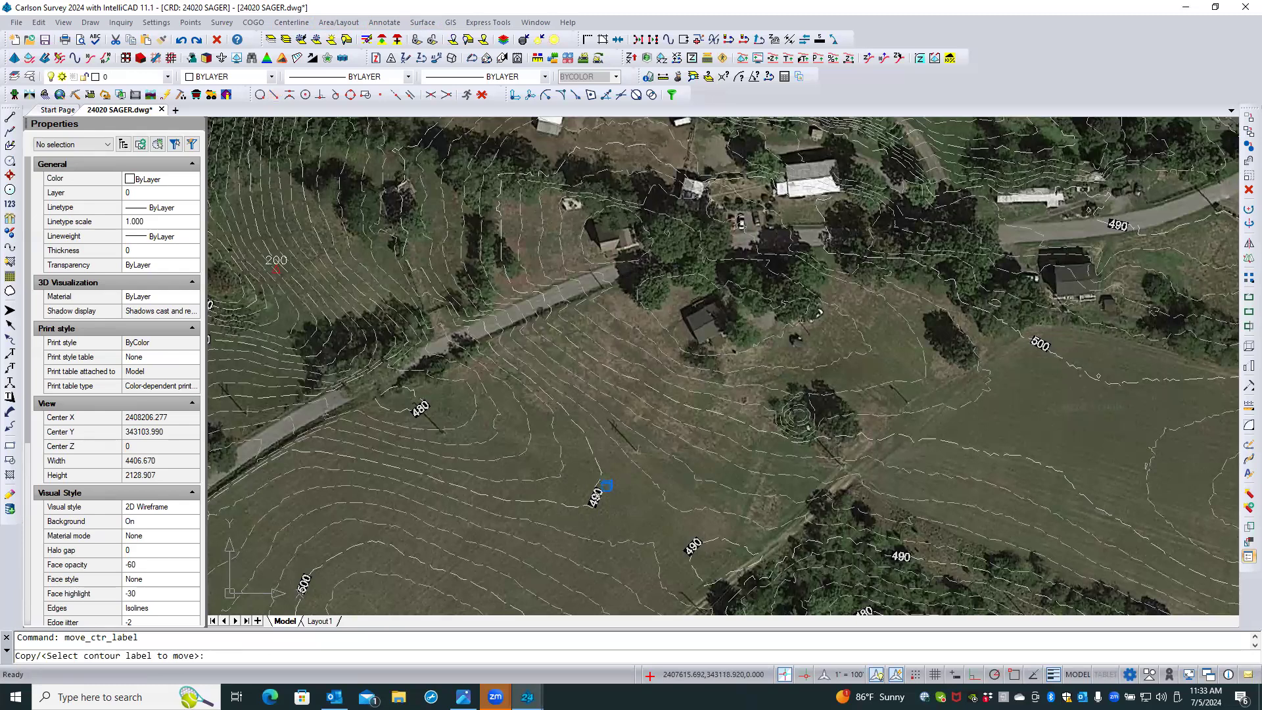
pyautogui.click(605, 485)
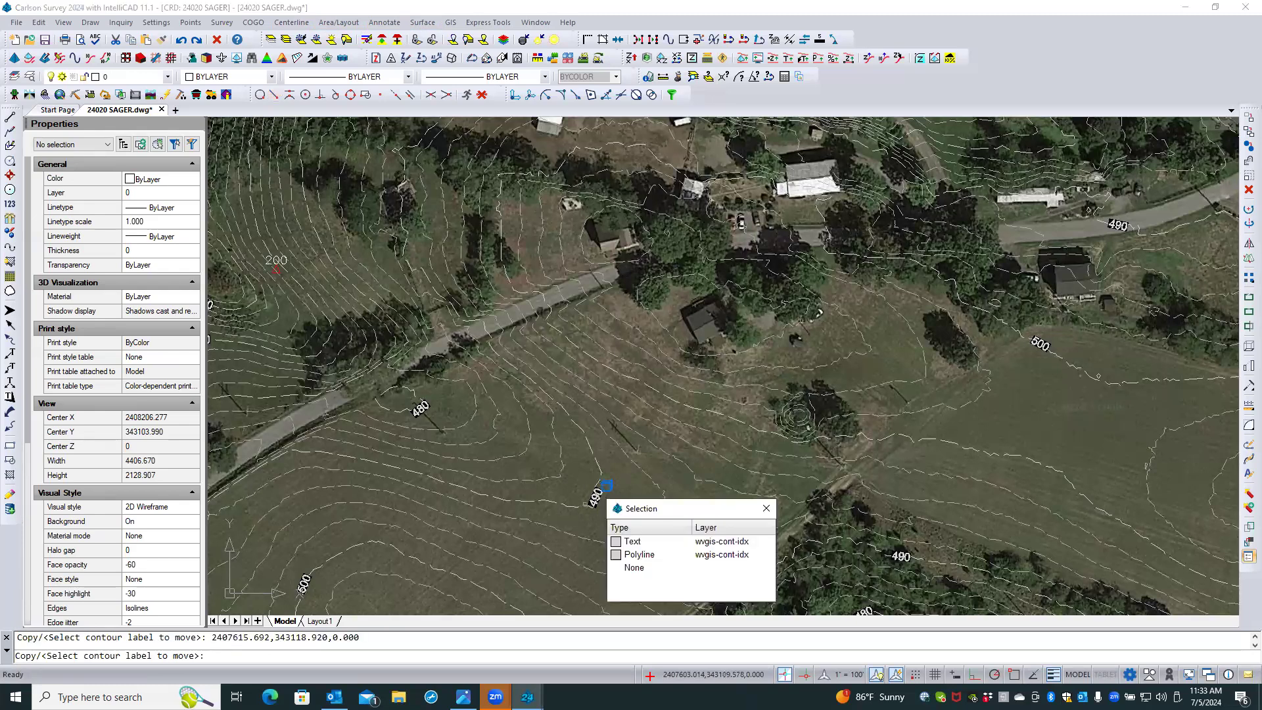
pyautogui.click(630, 541)
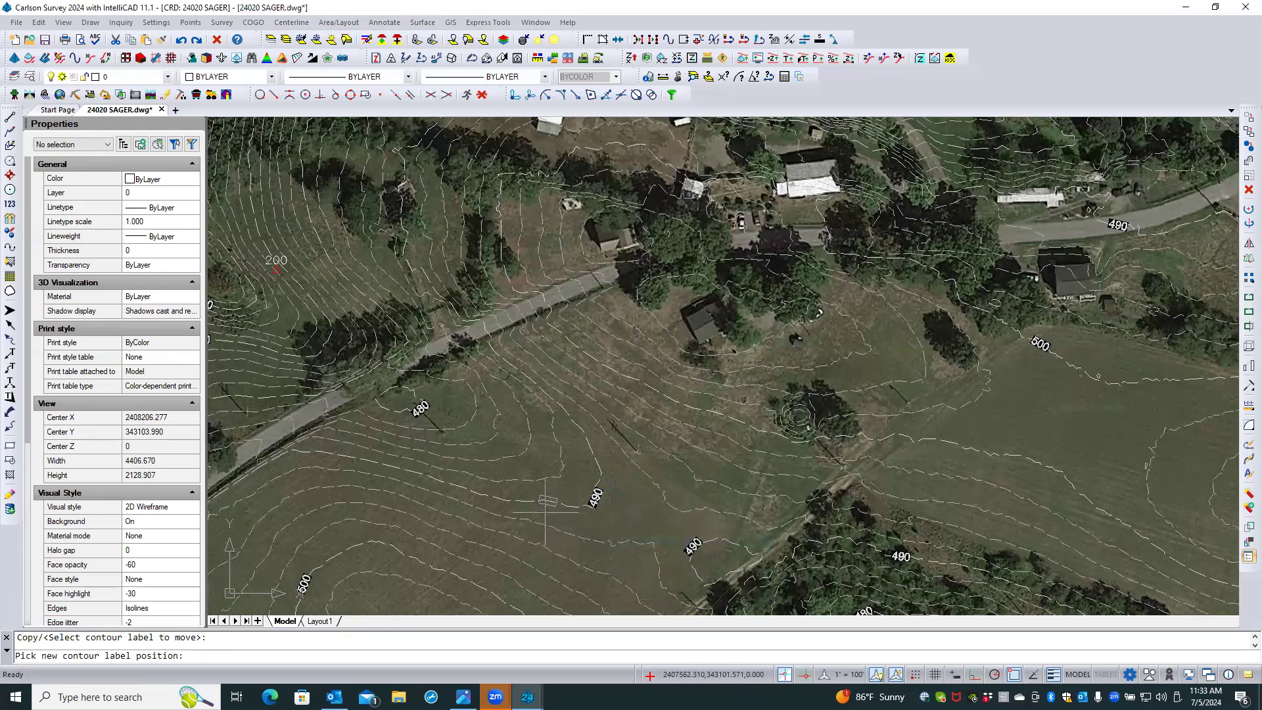
pyautogui.click(543, 512)
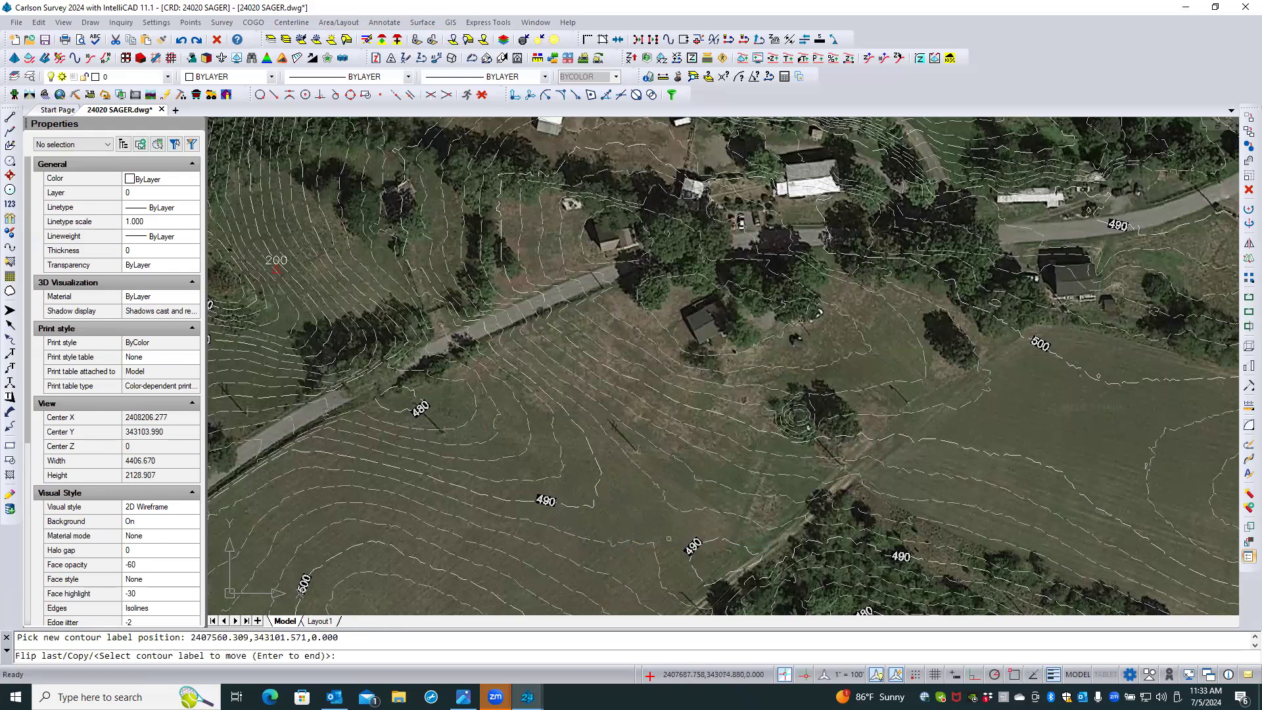
# Move the next 490 label southeast along its contour toward the wooded edge, and finish moving labels
pyautogui.click(694, 544)
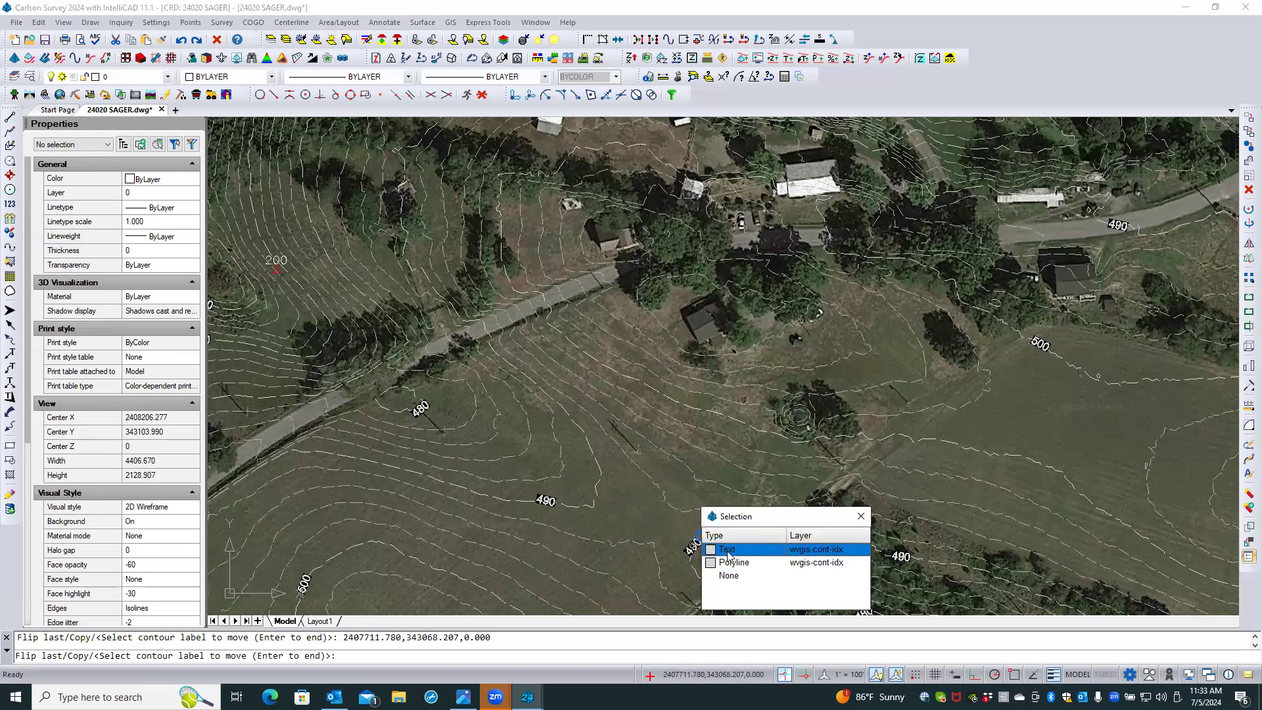
pyautogui.click(723, 550)
pyautogui.click(729, 570)
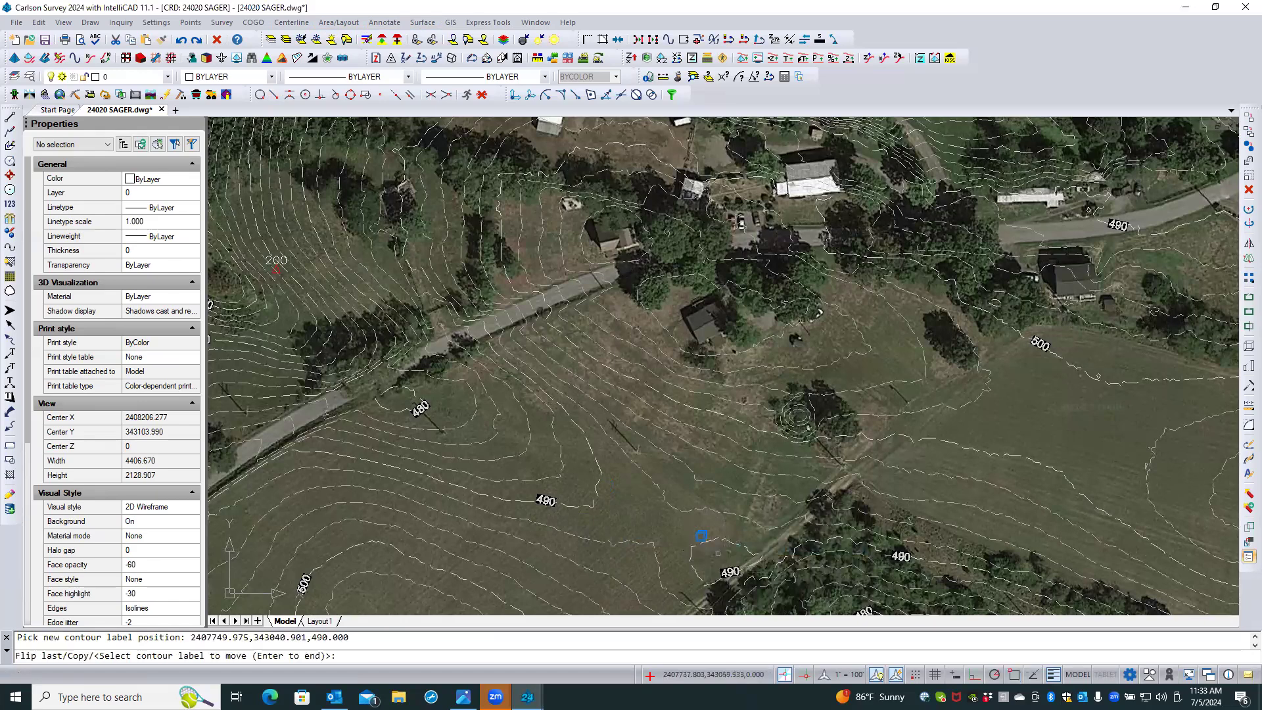
pyautogui.scroll(-2, 628, 439)
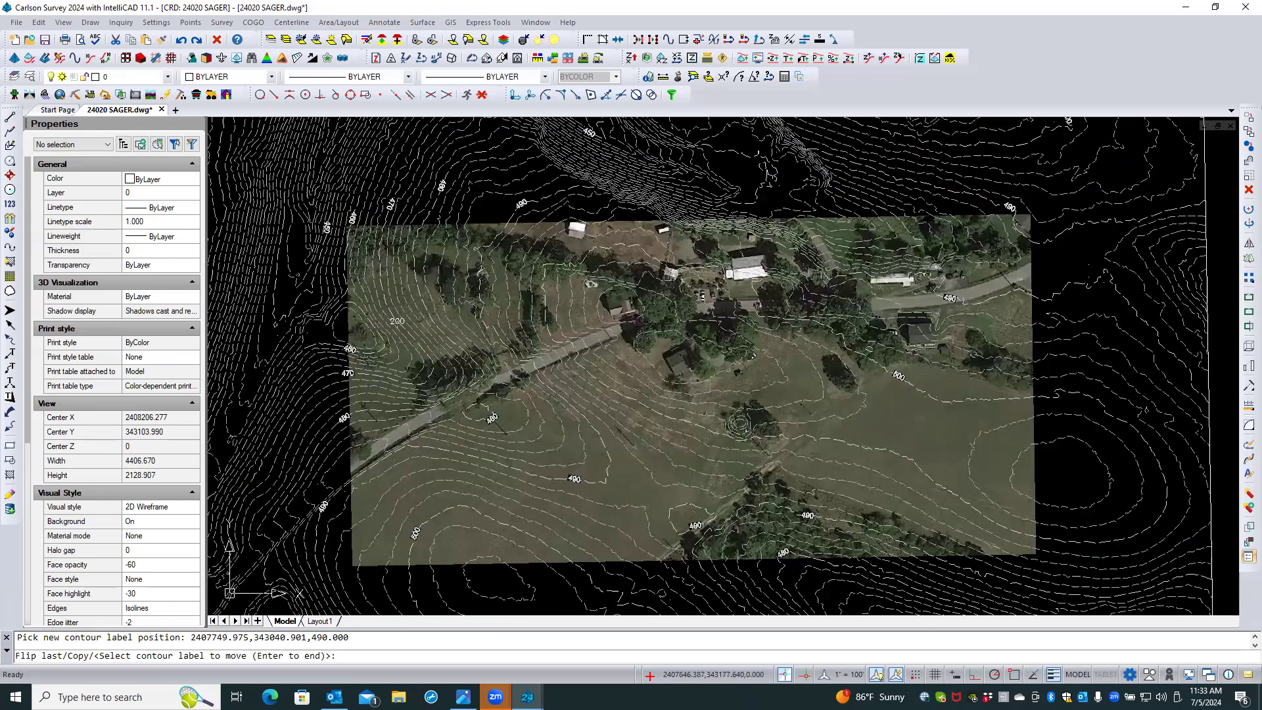
pyautogui.scroll(4, 396, 320)
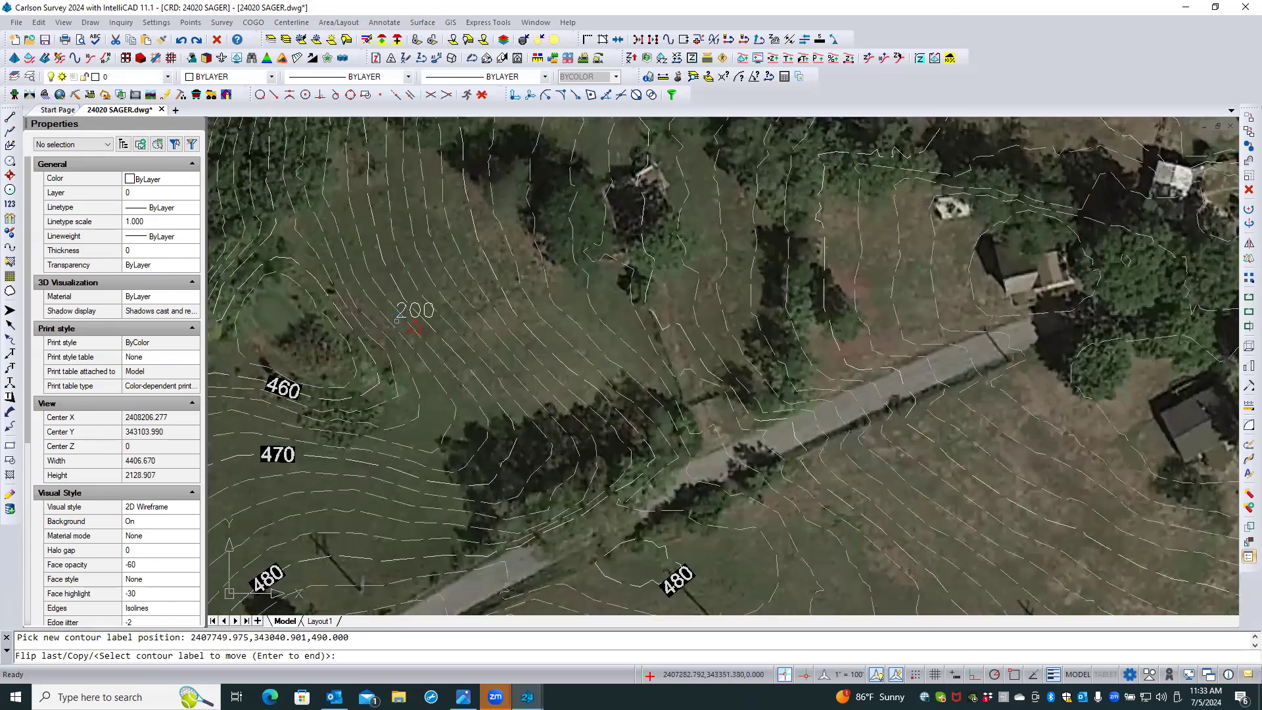
pyautogui.scroll(-4, 484, 357)
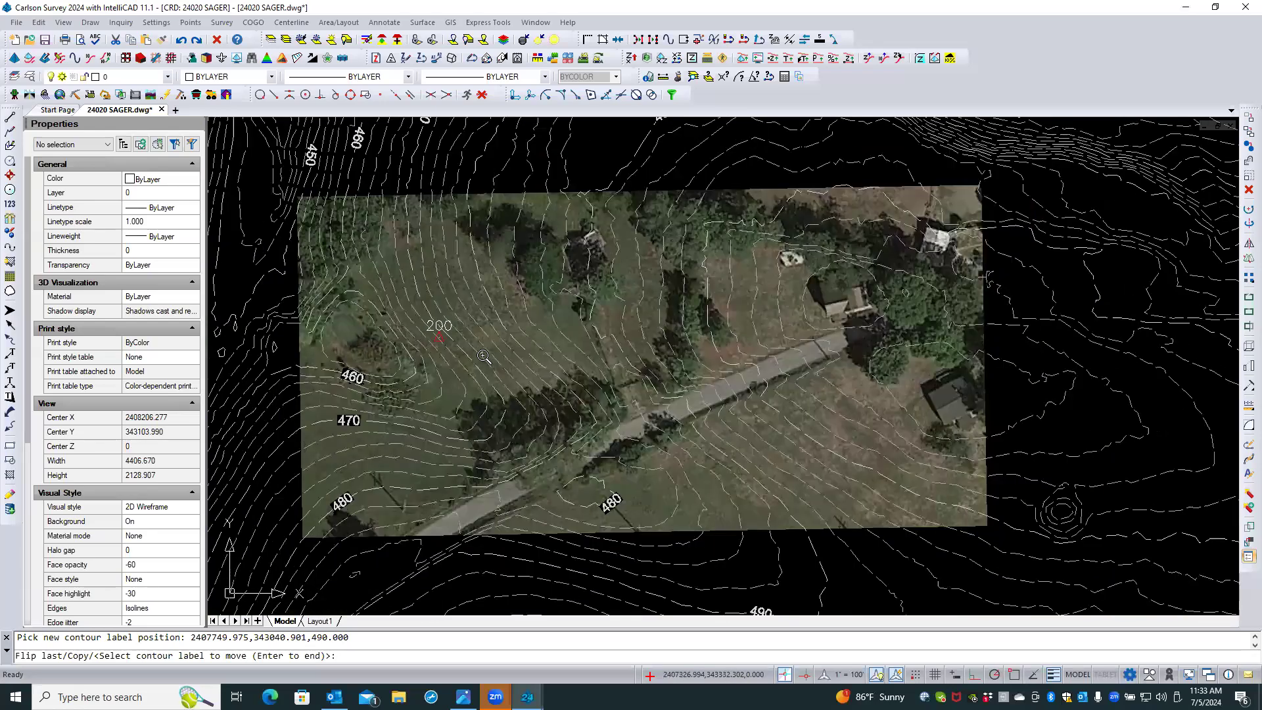
pyautogui.press('Return')
# Label the unlabeled index contour in the eastern field with a short north-south slice line, keeping the current label options
pyautogui.scroll(-2, 513, 333)
pyautogui.scroll(2, 477, 336)
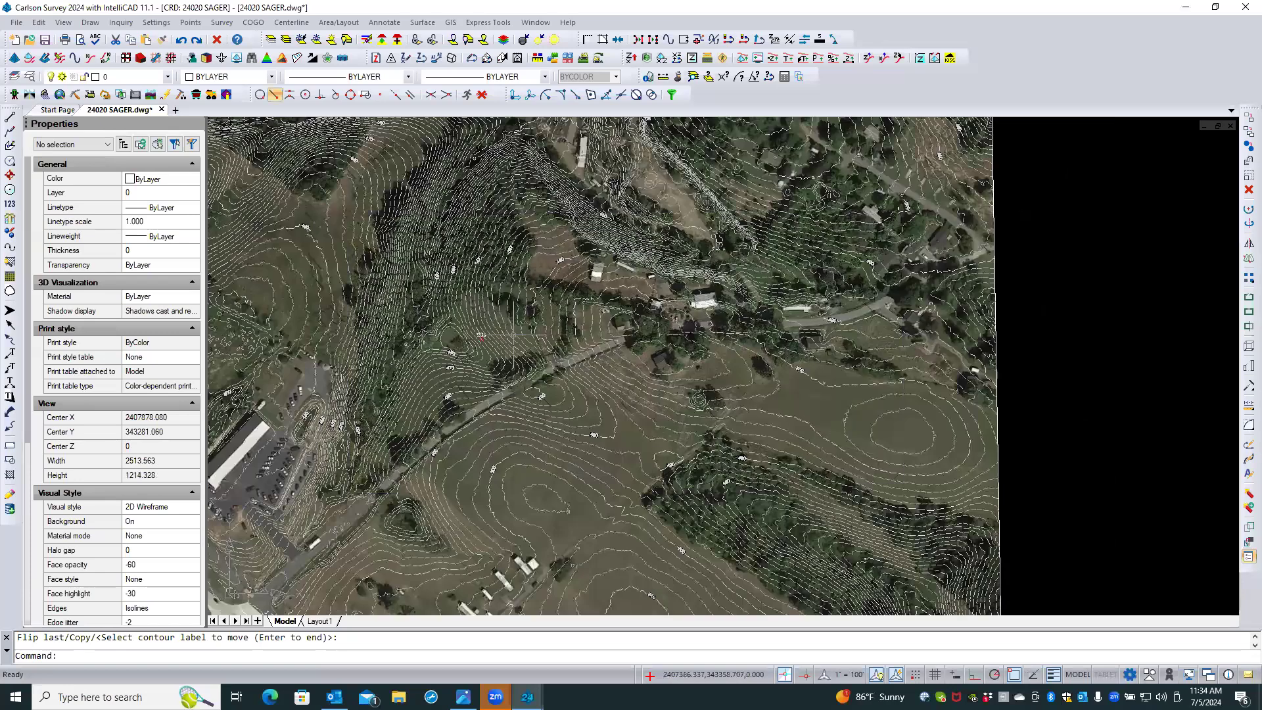
pyautogui.scroll(-2, 480, 336)
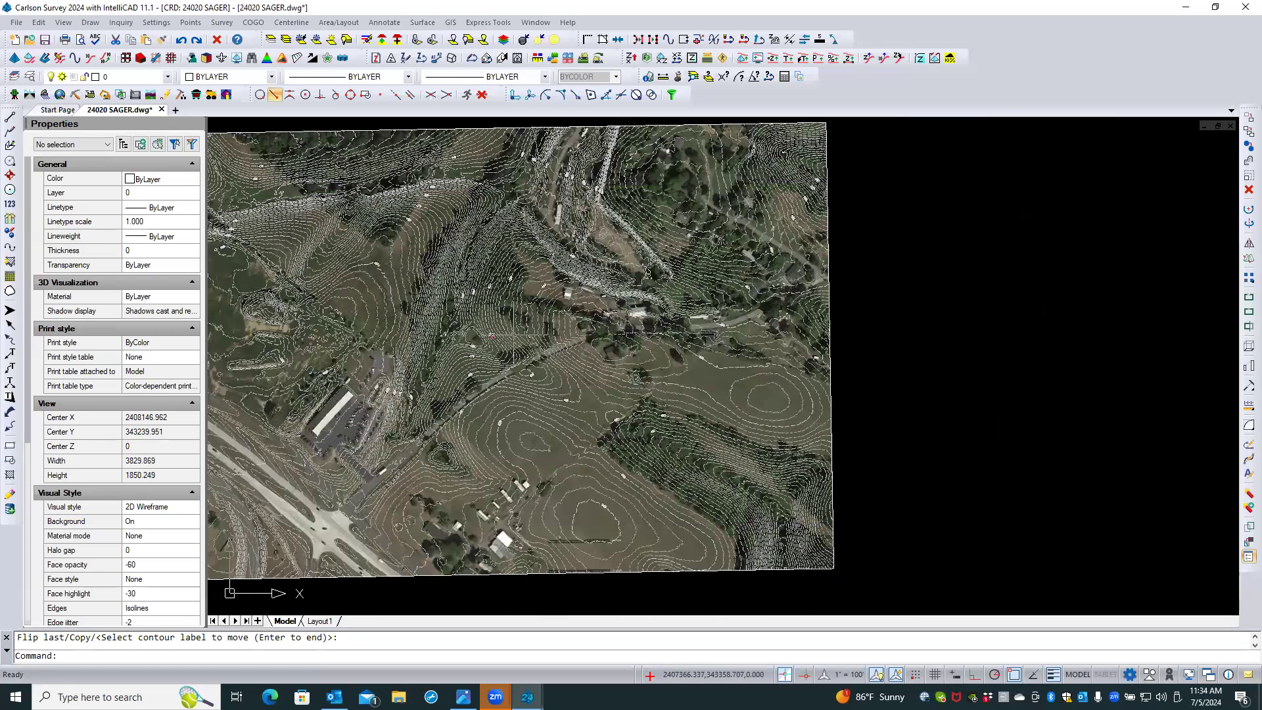
pyautogui.scroll(4, 701, 362)
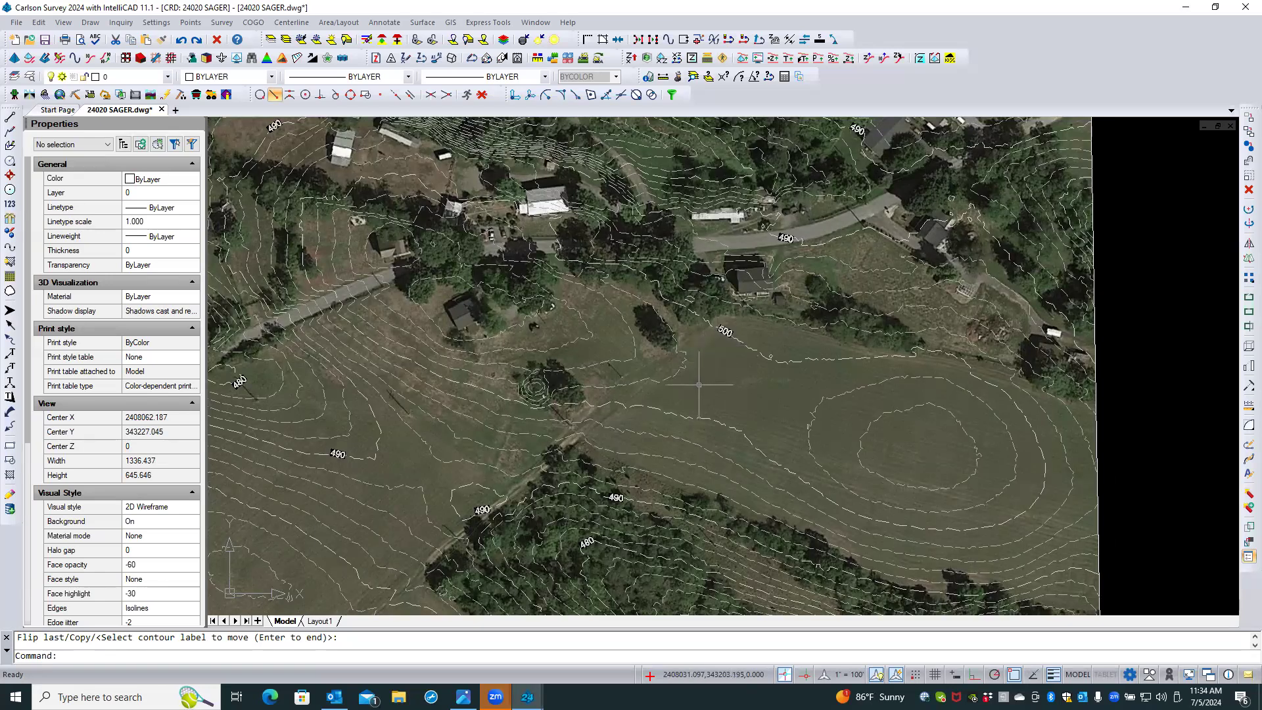
pyautogui.rightClick(699, 384)
pyautogui.moveTo(763, 408)
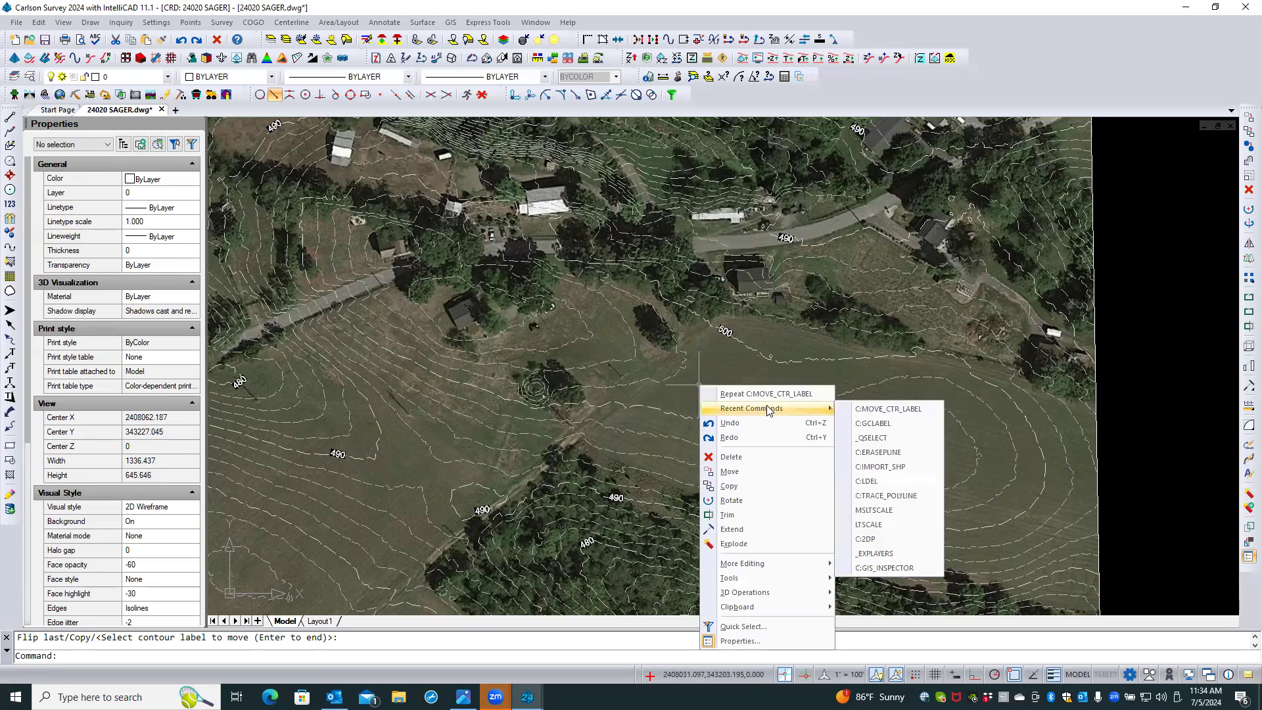
pyautogui.click(874, 424)
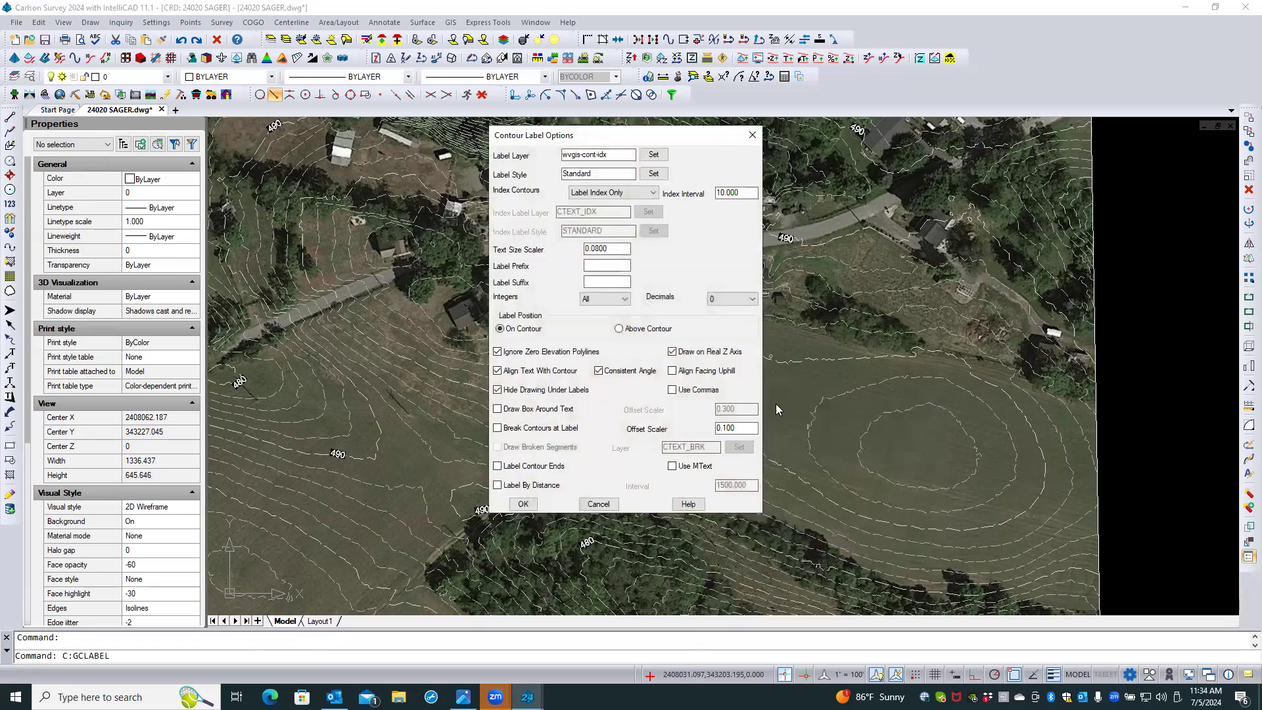
pyautogui.click(524, 506)
pyautogui.click(705, 398)
pyautogui.click(709, 426)
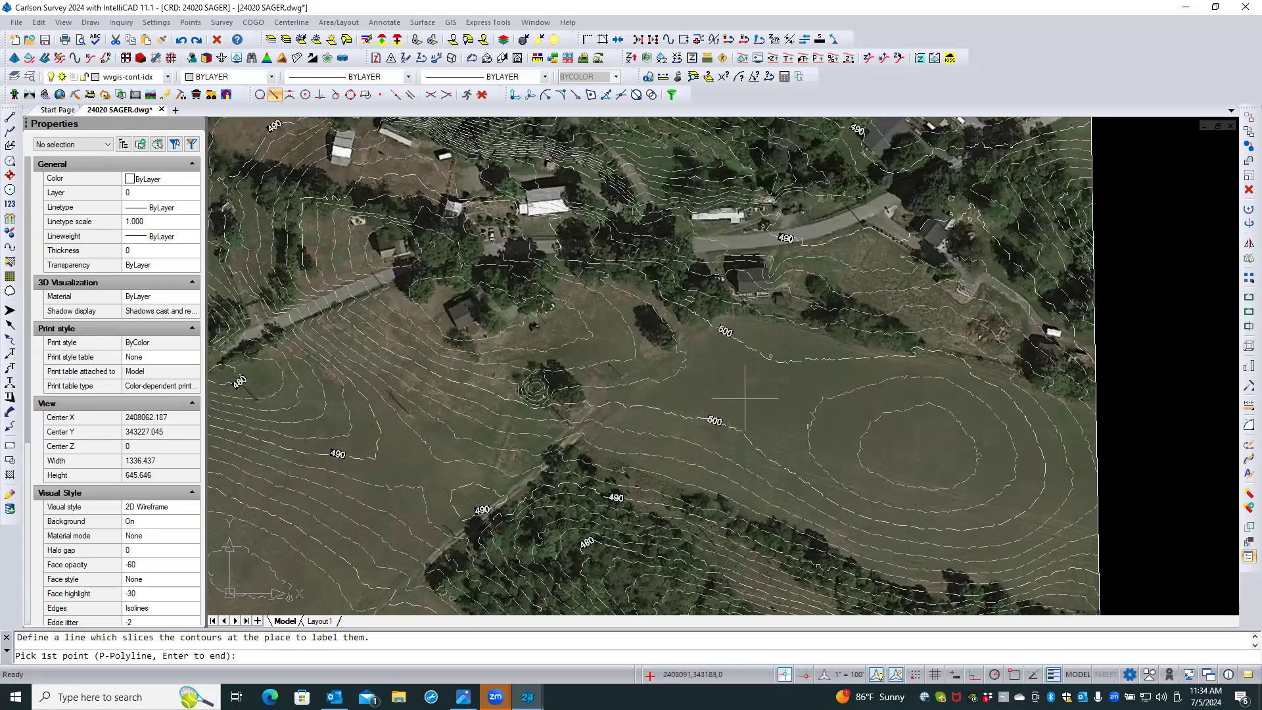
pyautogui.press('Return')
# Save the drawing with the whole contoured aerial image in view
pyautogui.scroll(-2, 730, 393)
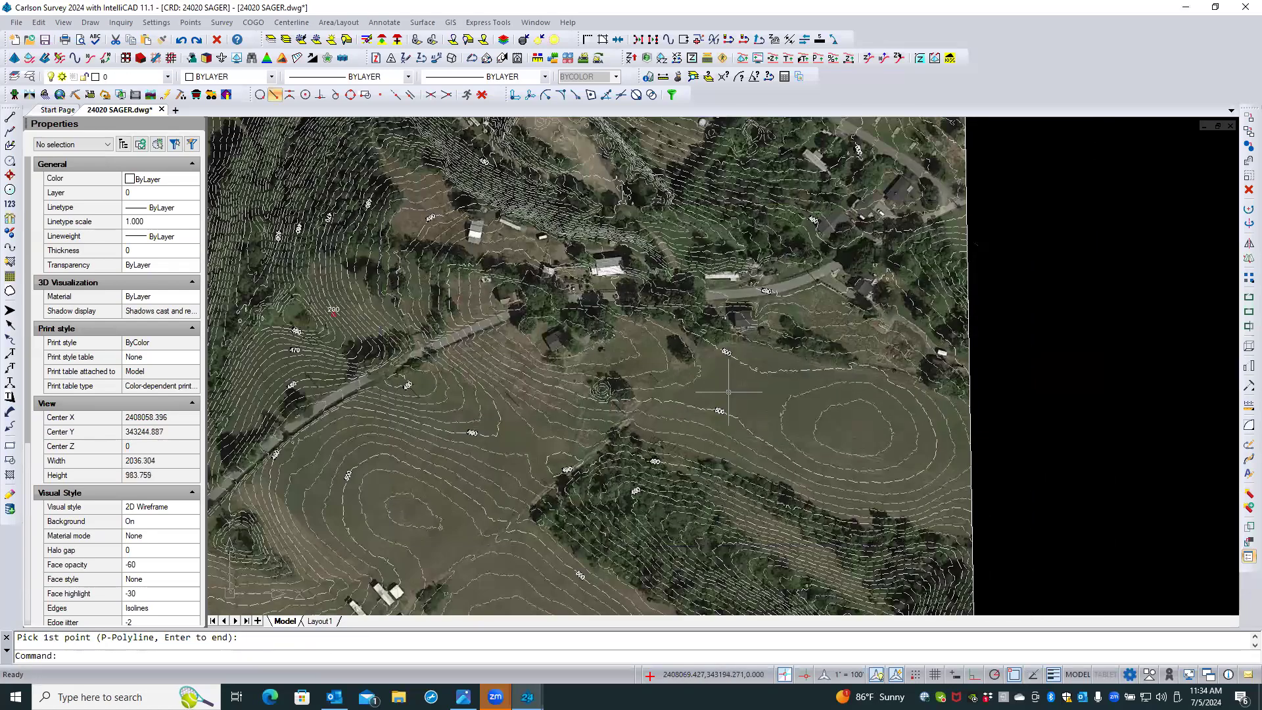
pyautogui.scroll(-2, 728, 392)
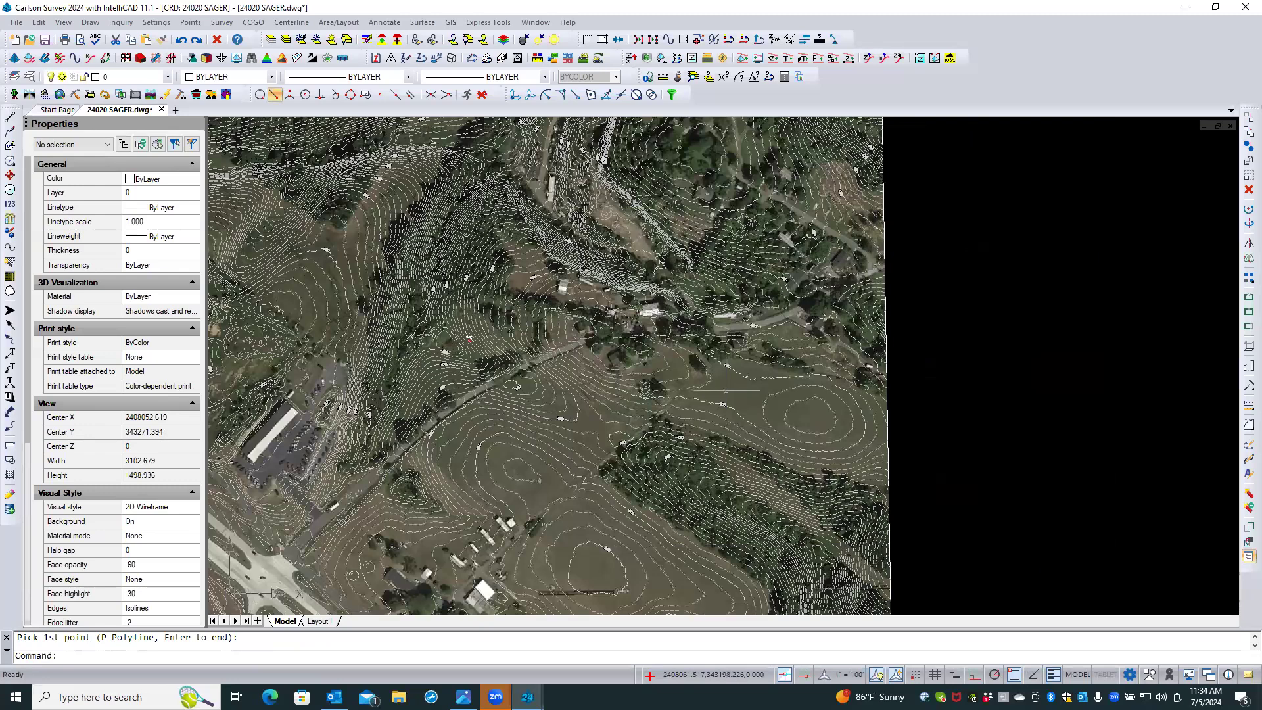
pyautogui.scroll(-2, 716, 365)
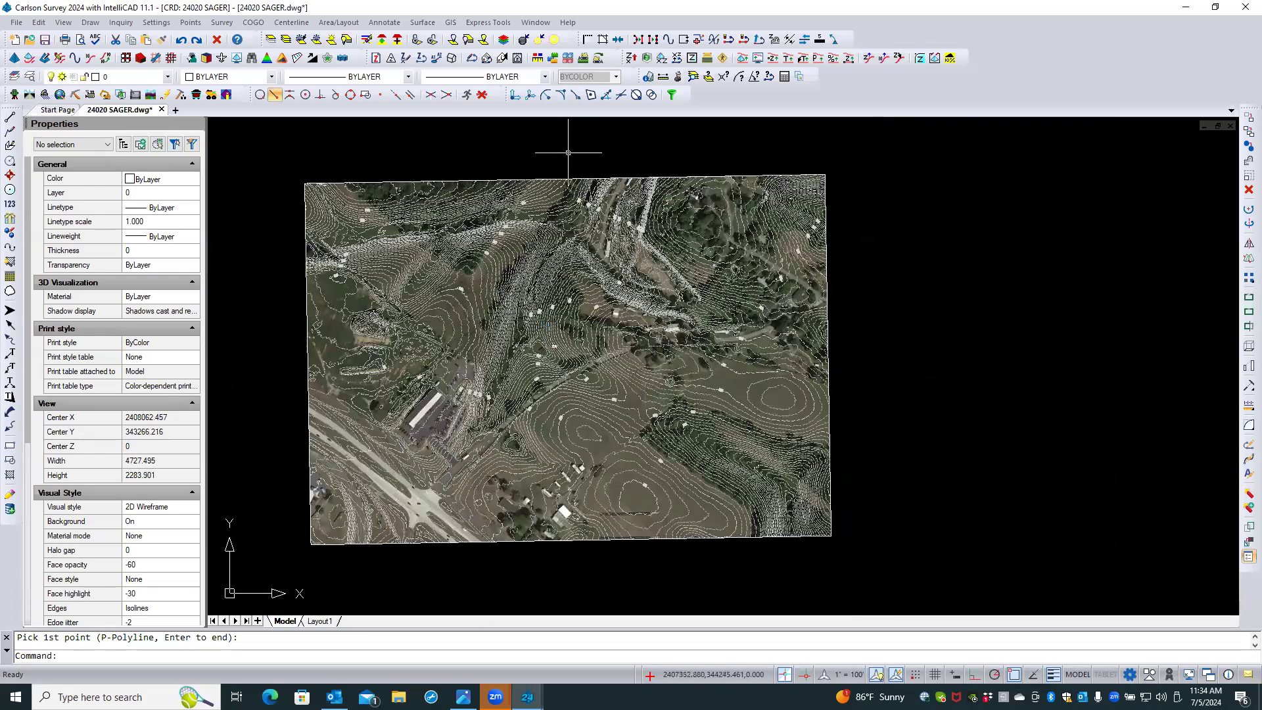
pyautogui.click(47, 41)
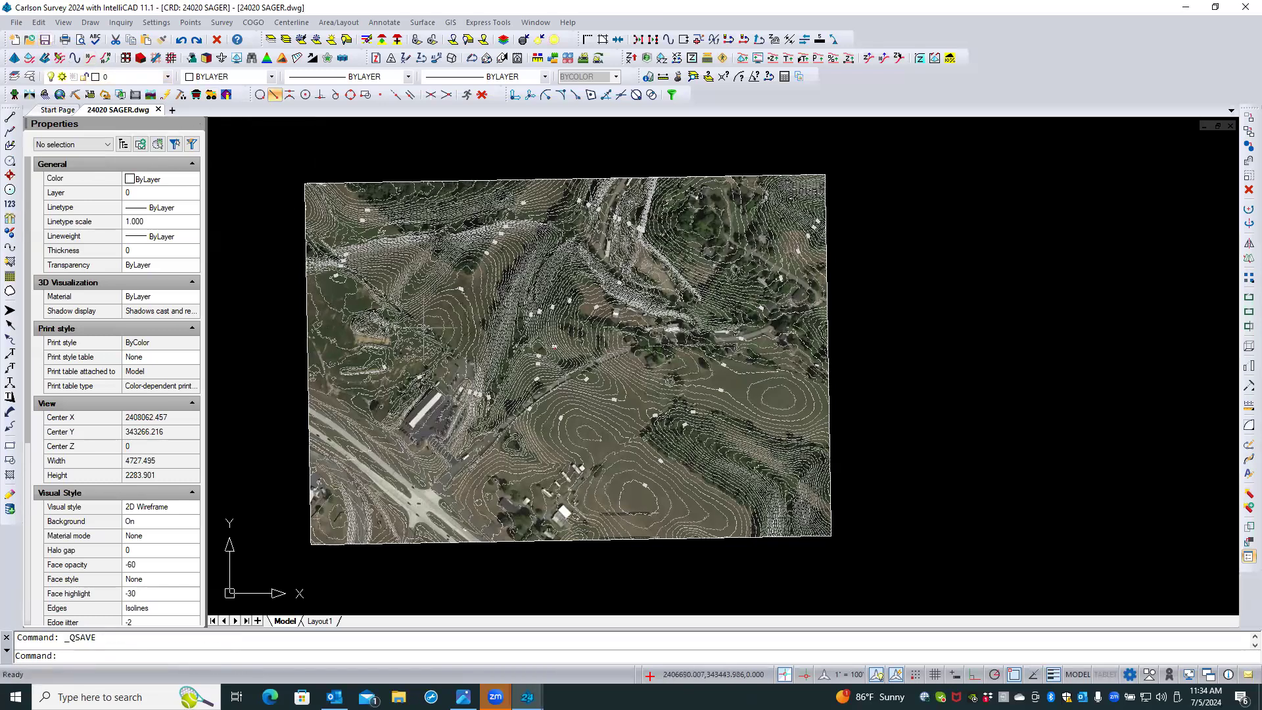
# Save a copy as AutoCAD 2004 (*.dwg) with "ACAD 2004" prefixed to the file name, and close the drawing
pyautogui.scroll(1, 491, 375)
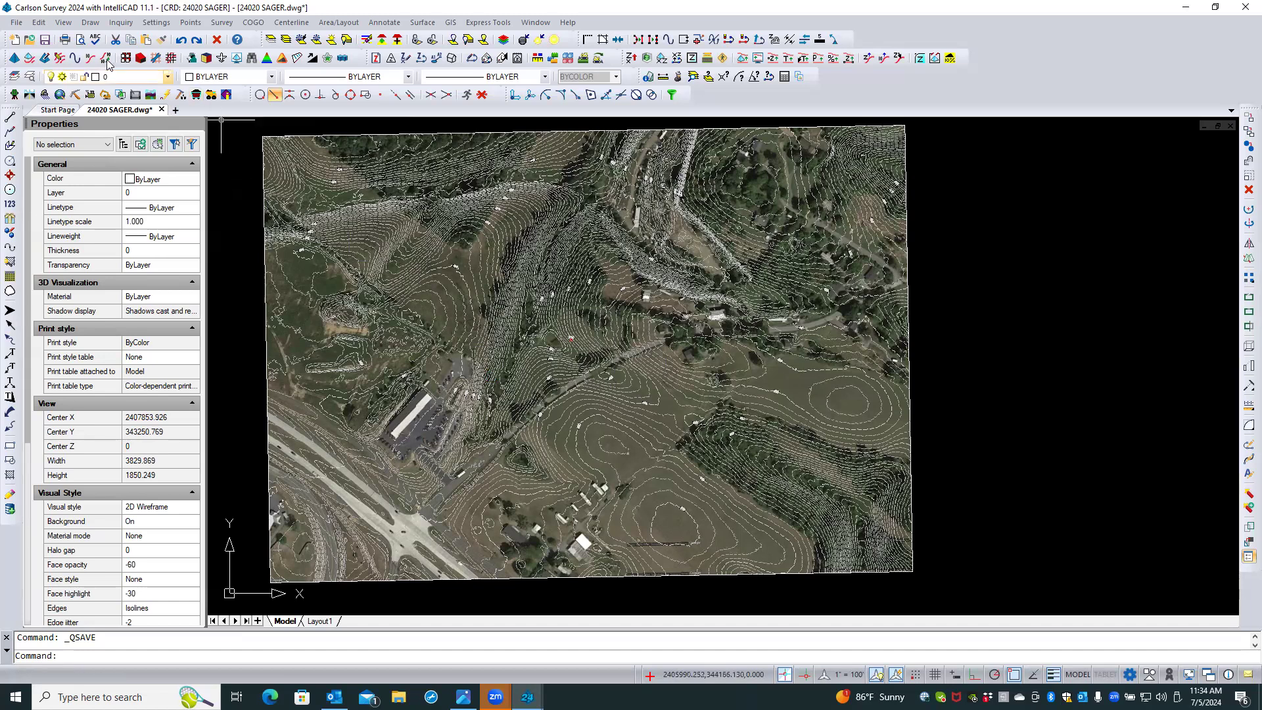
pyautogui.click(17, 23)
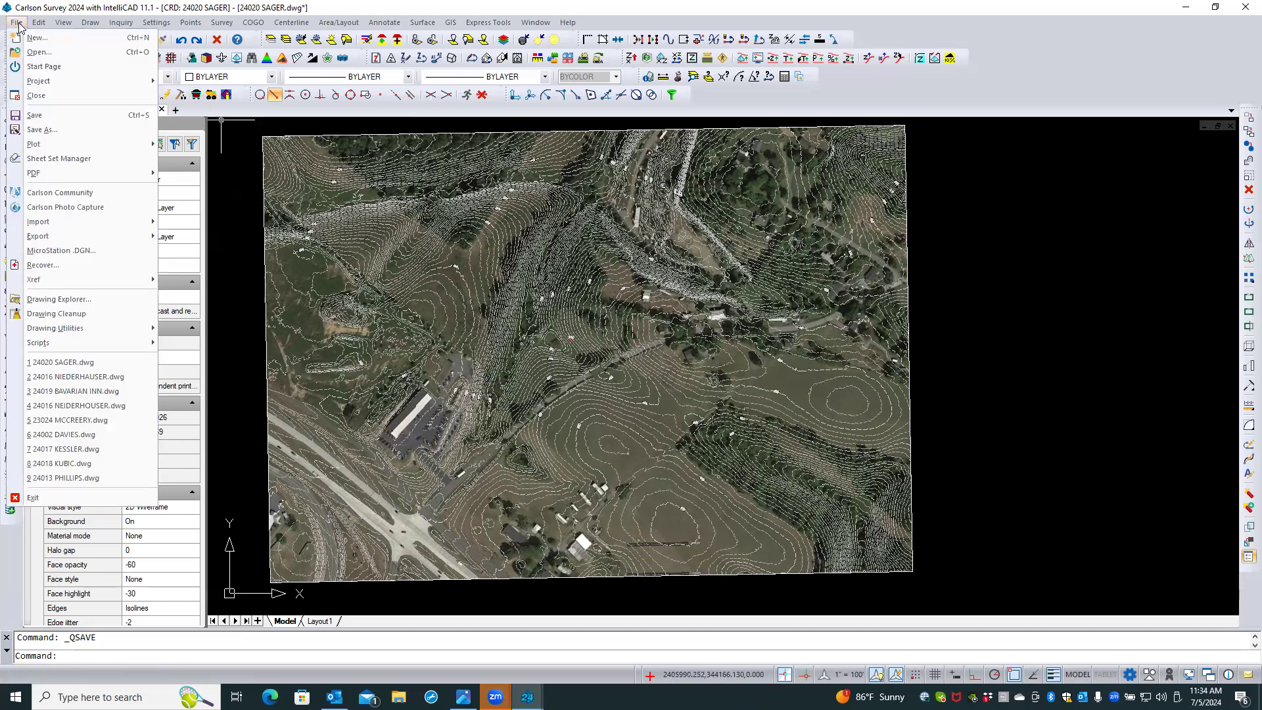
pyautogui.click(43, 129)
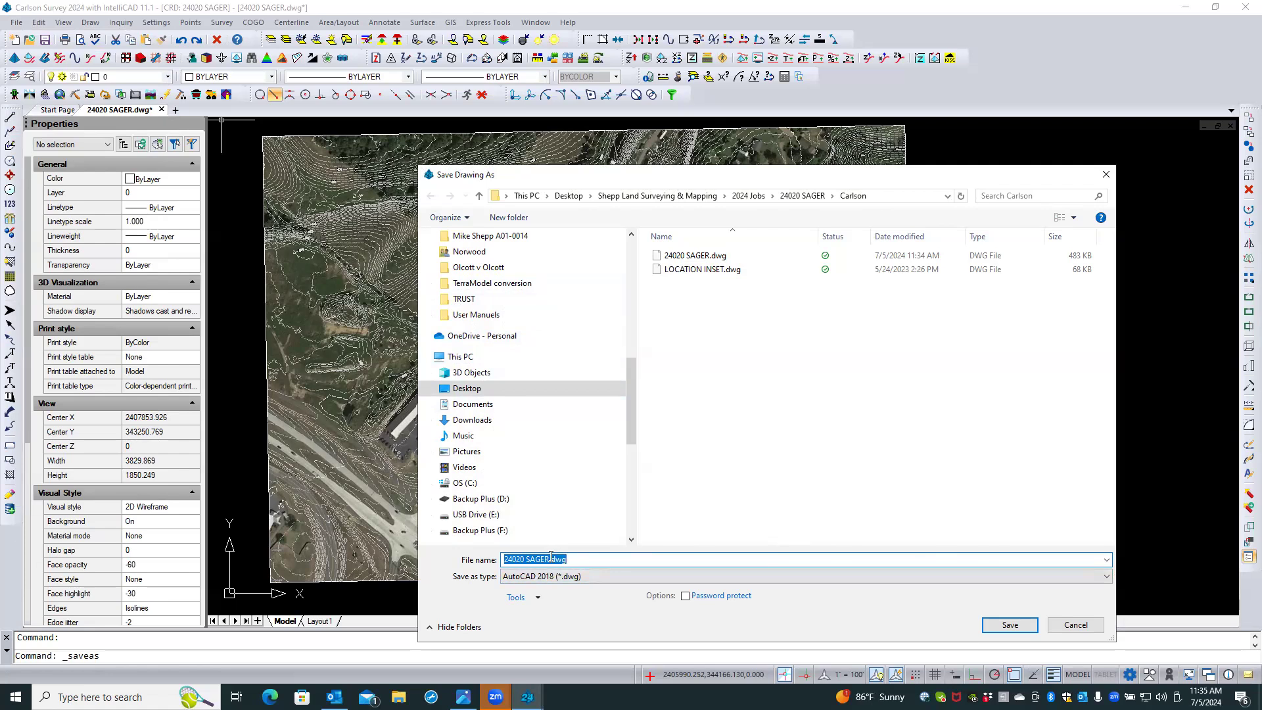
pyautogui.click(505, 559)
pyautogui.write('ACAD 2004')
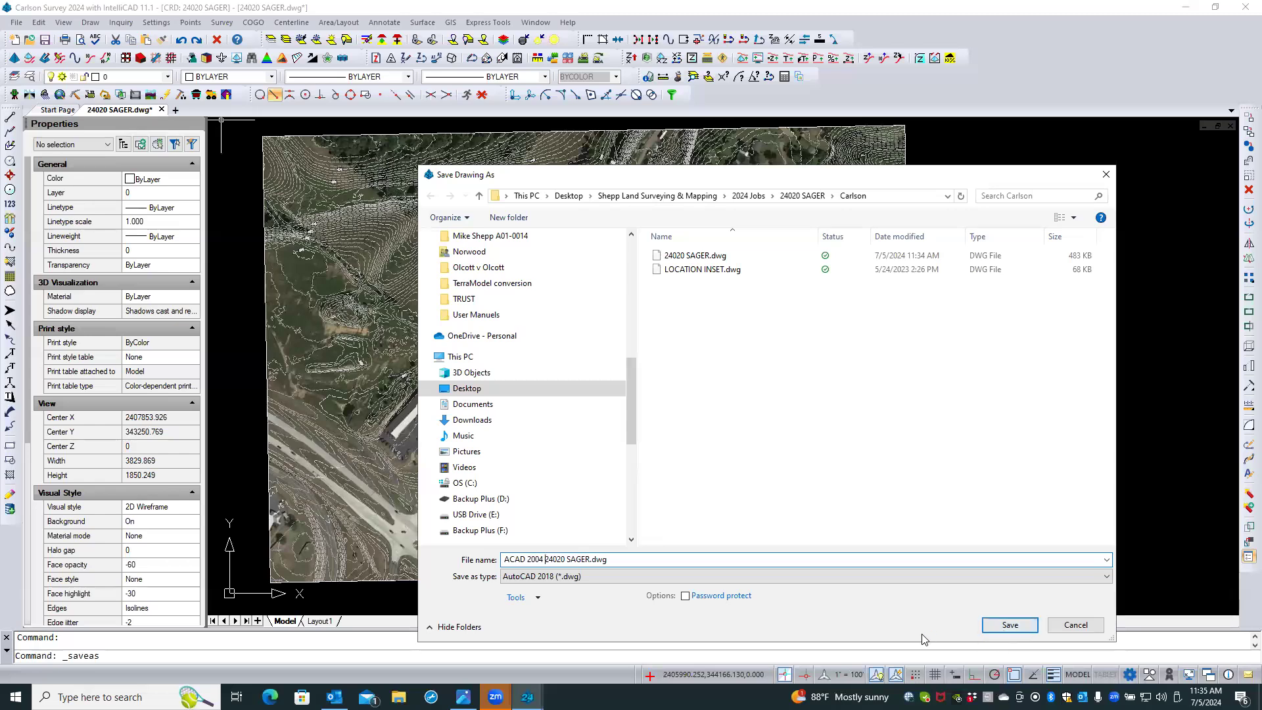
pyautogui.click(1102, 577)
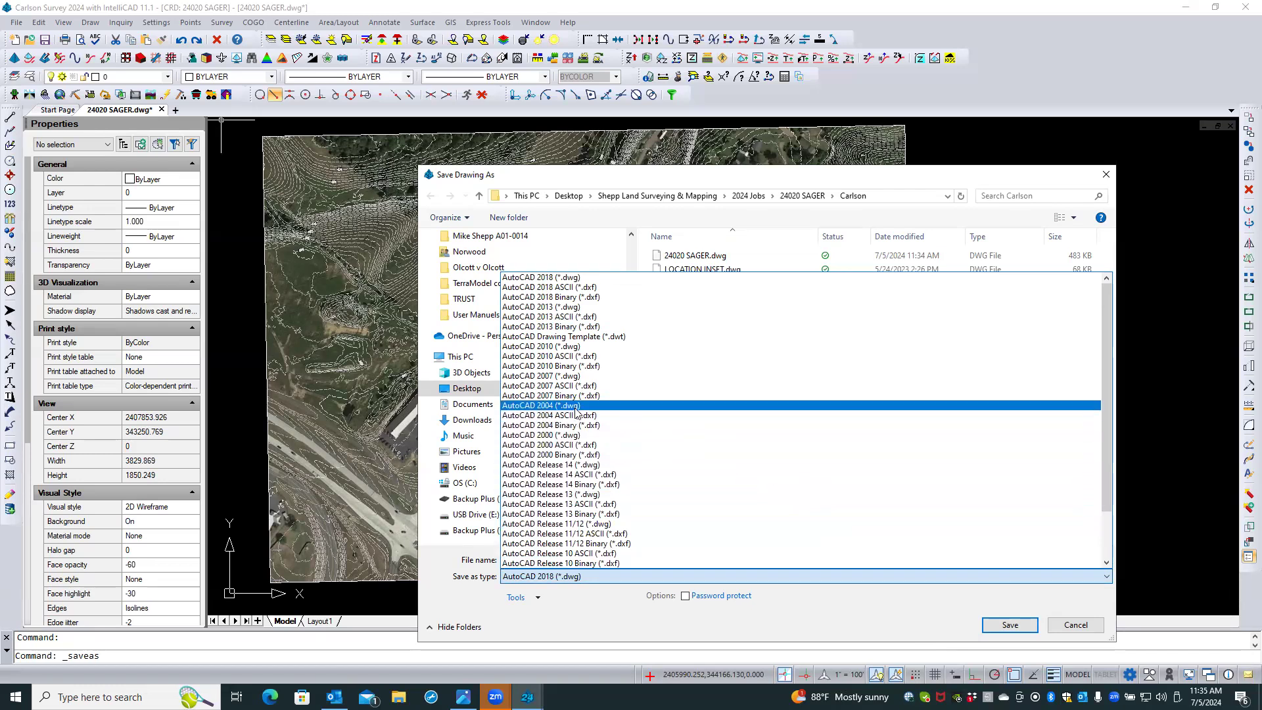
pyautogui.click(576, 406)
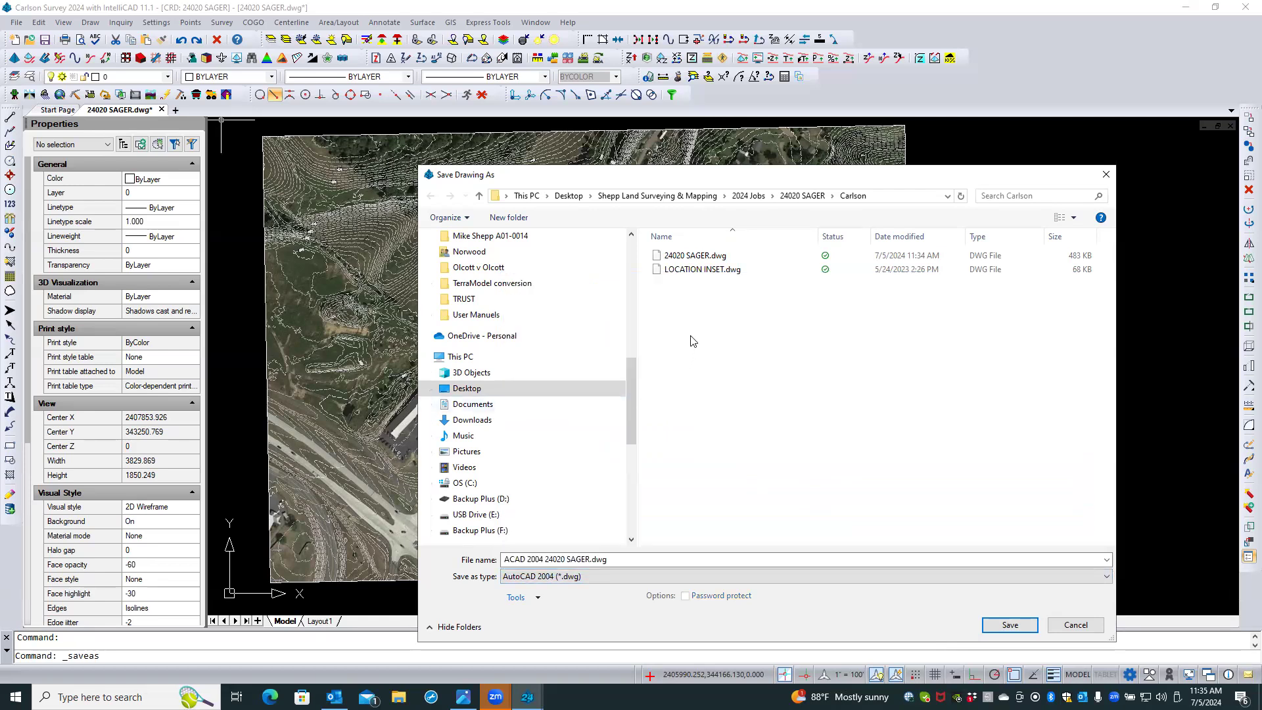
pyautogui.click(1013, 625)
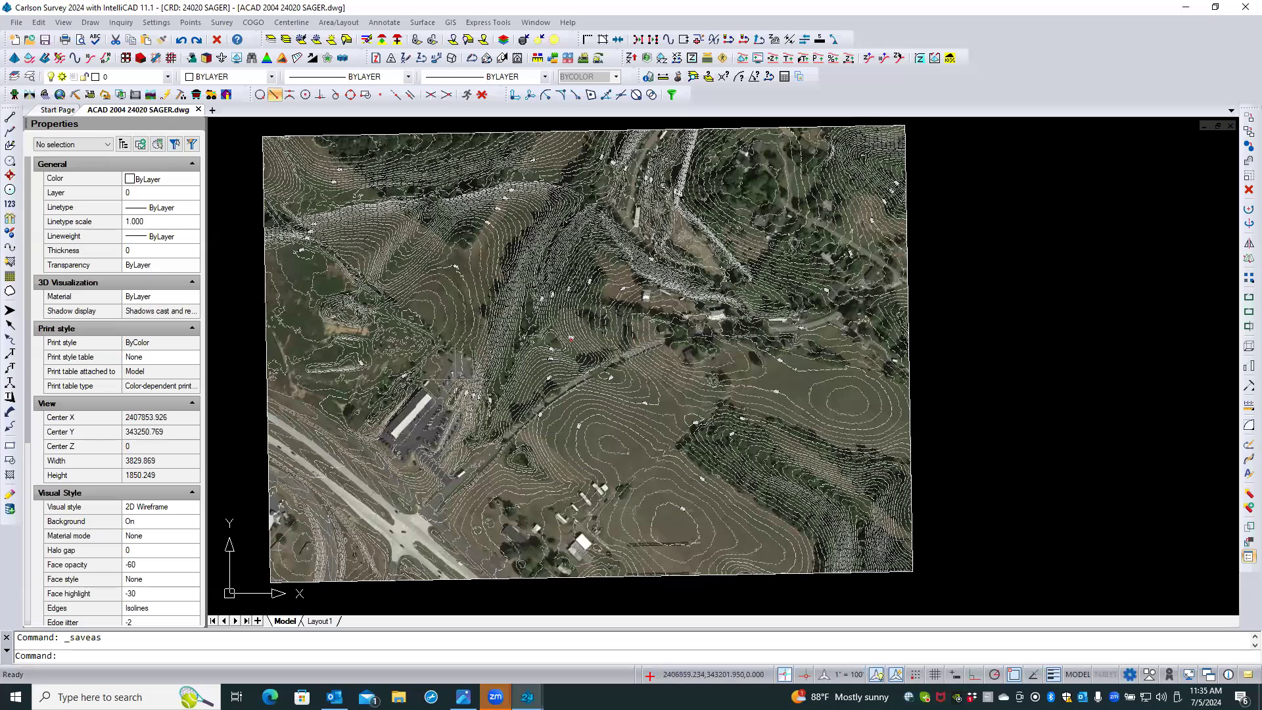
pyautogui.click(198, 110)
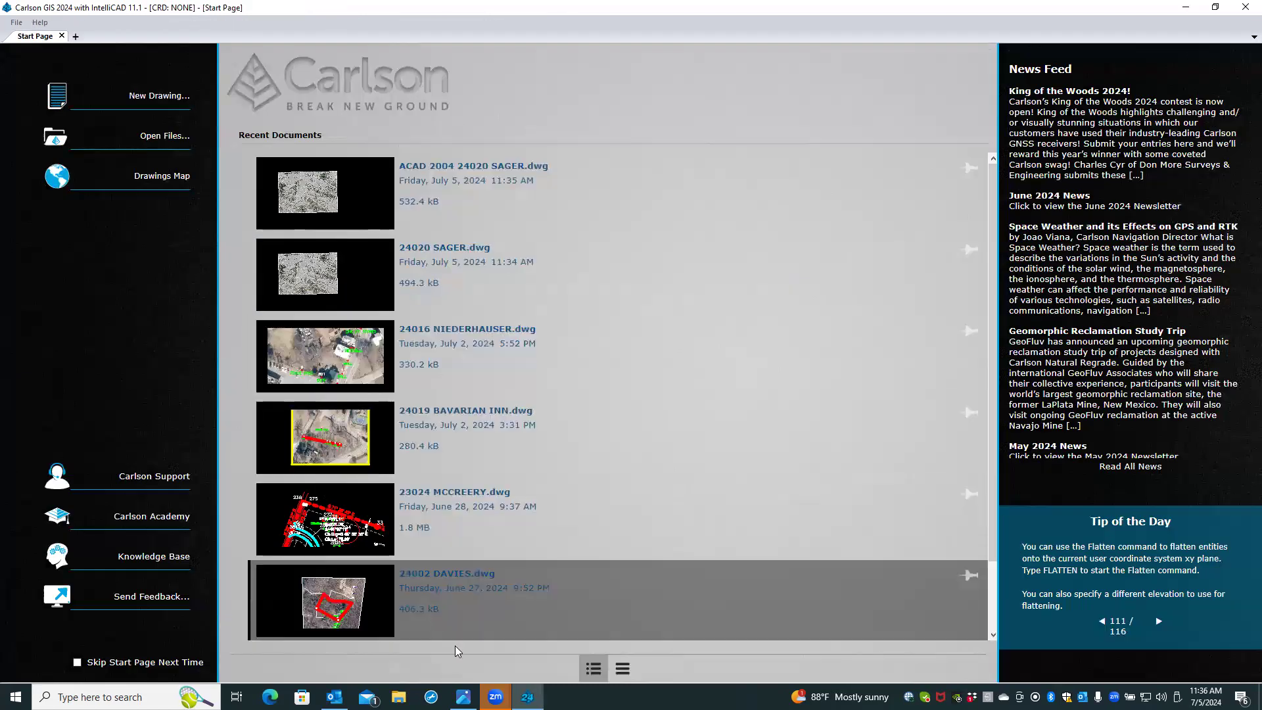
# Switch to Outlook and look through the inbox for the contact's messages
pyautogui.click(334, 697)
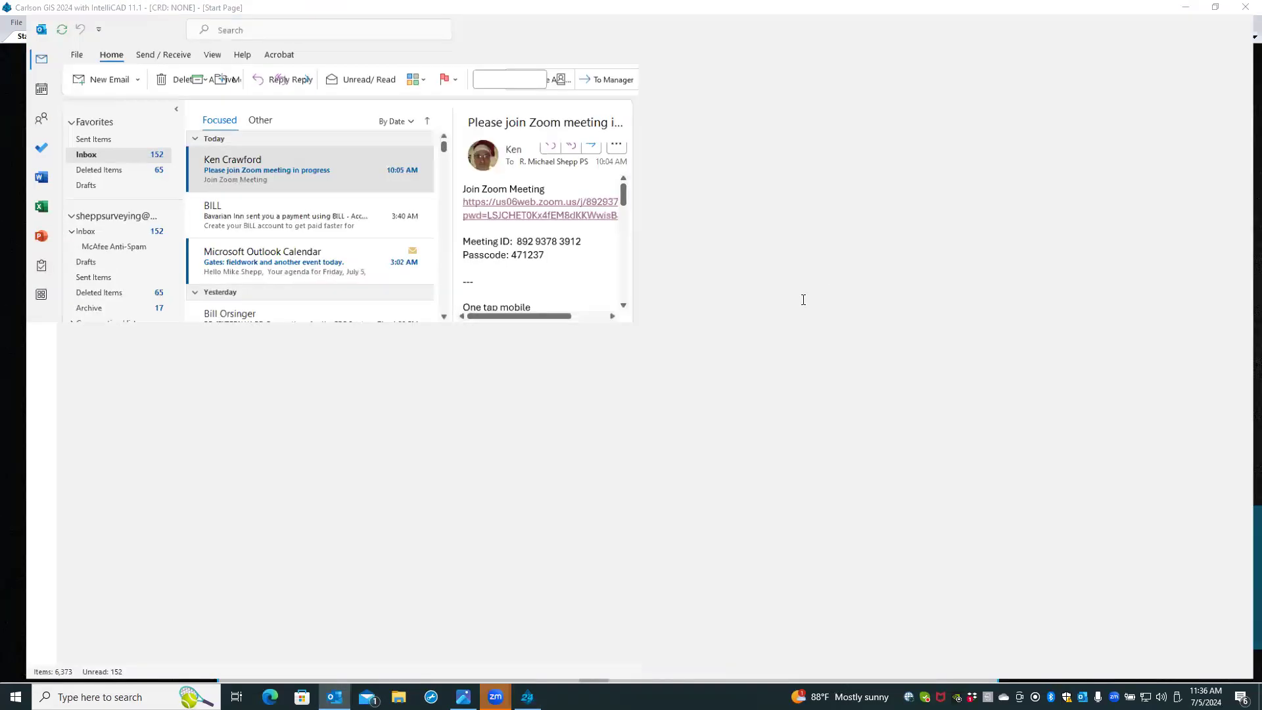
pyautogui.click(835, 248)
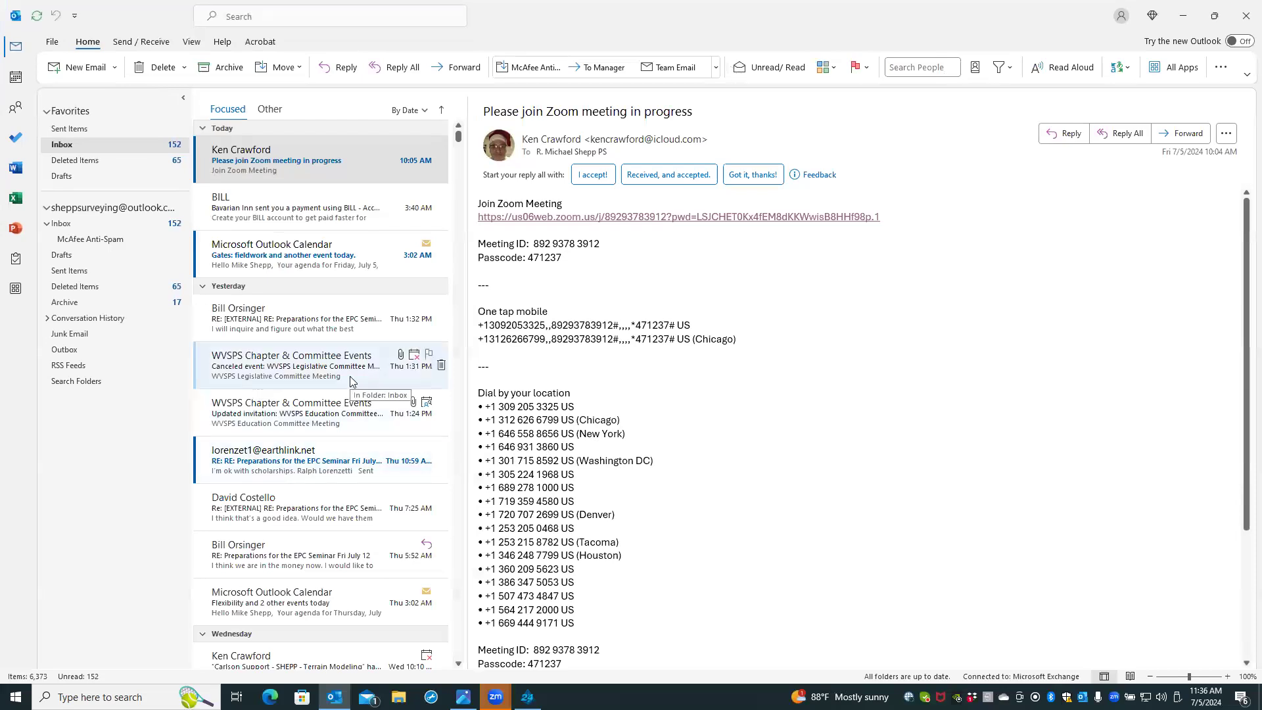
pyautogui.scroll(-3, 279, 492)
pyautogui.scroll(-5, 279, 492)
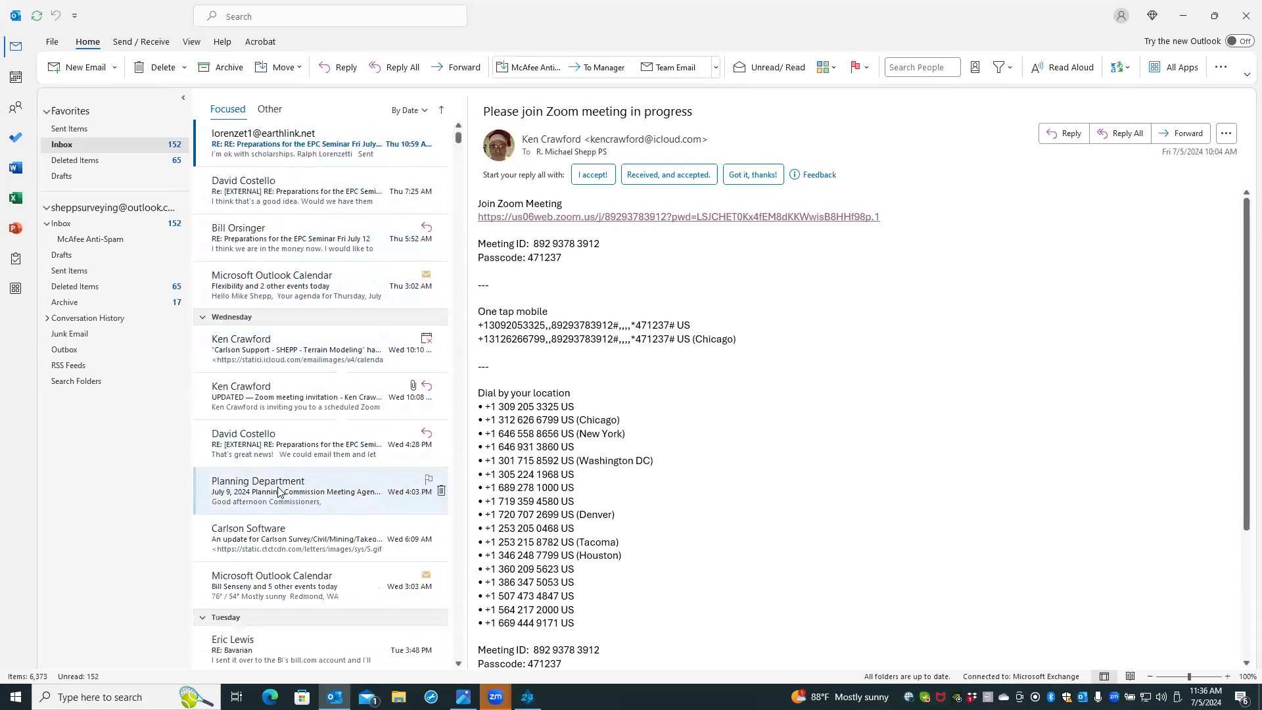
pyautogui.scroll(-5, 279, 492)
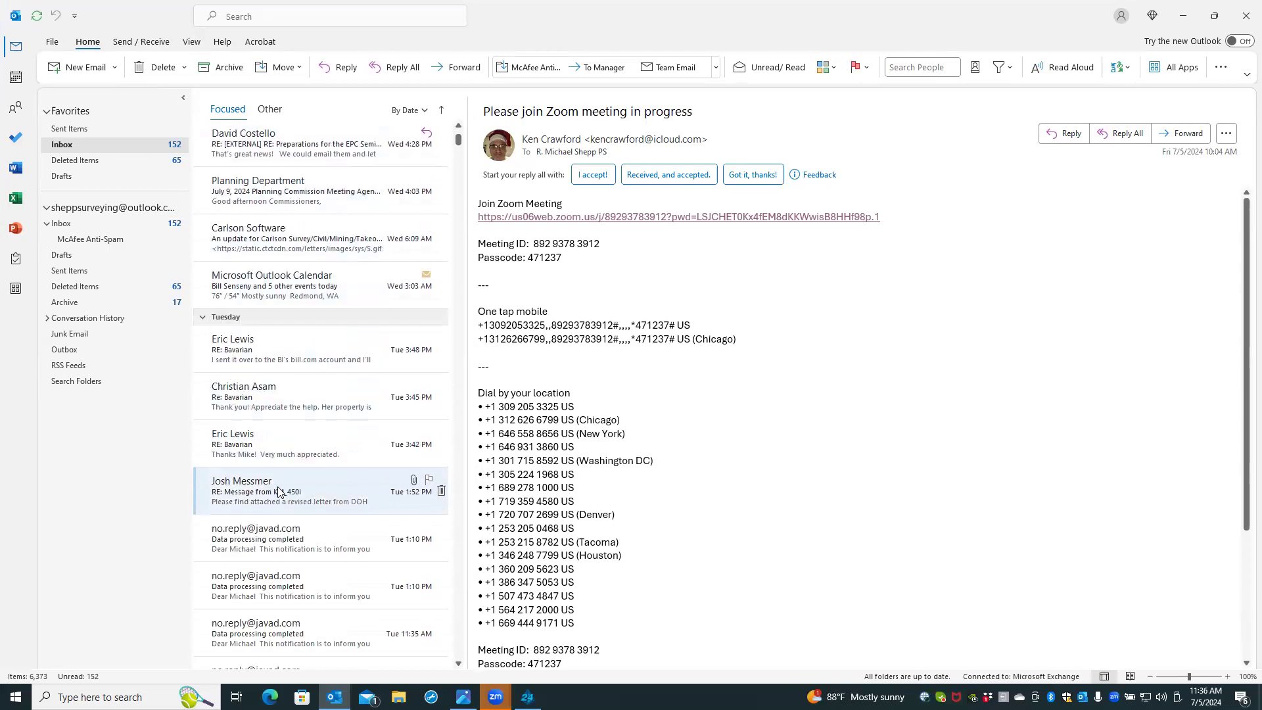
pyautogui.hotkey('ctrl', 'e')
pyautogui.write('CH')
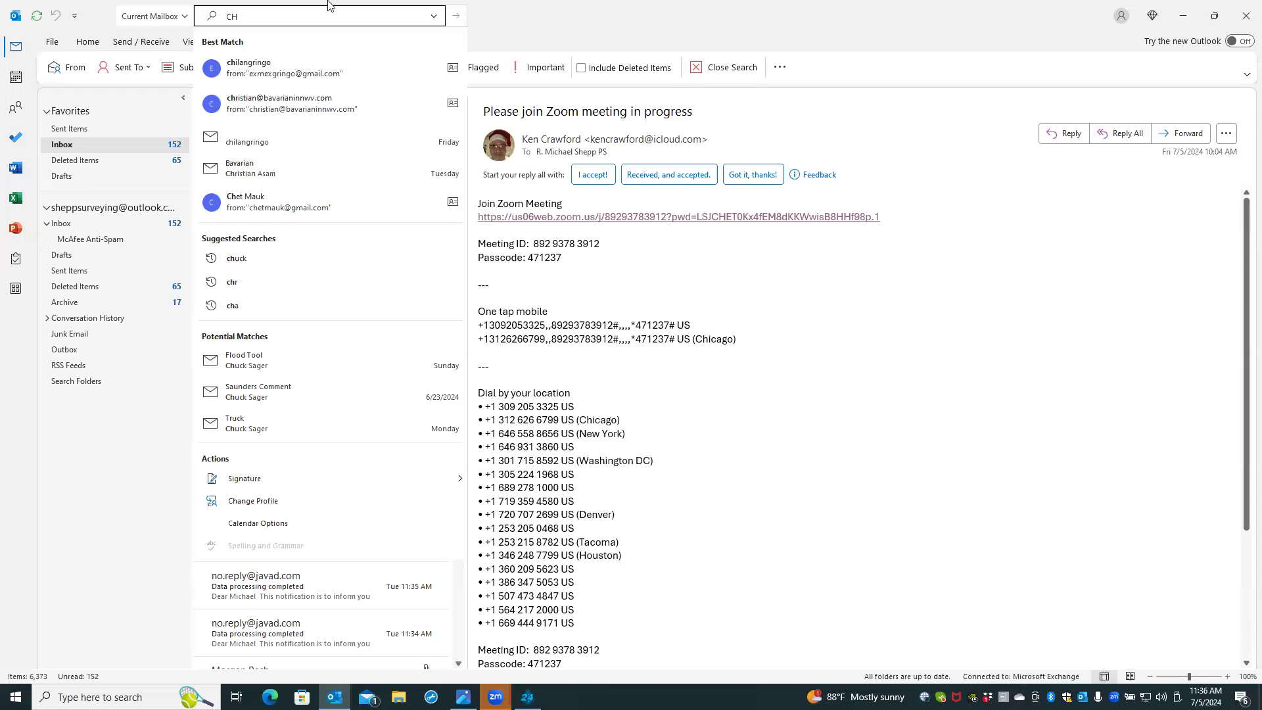
pyautogui.press('BackSpace')
pyautogui.press('BackSpace')
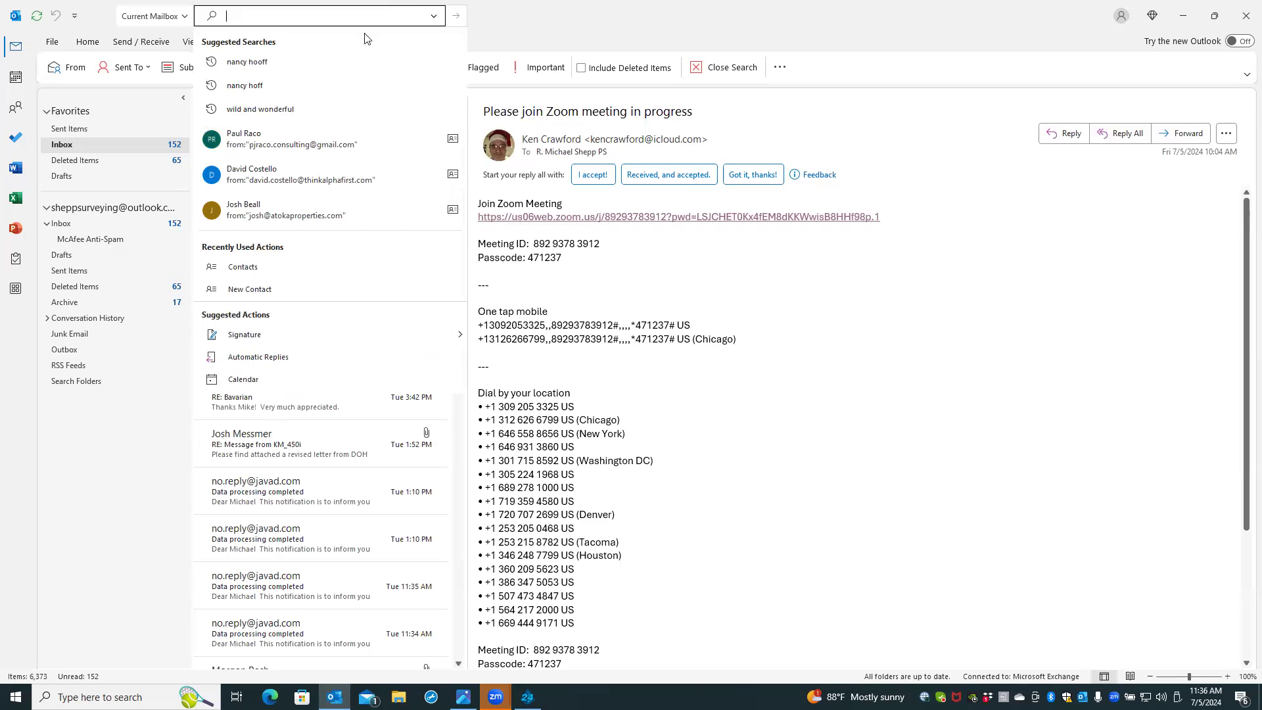
pyautogui.click(102, 28)
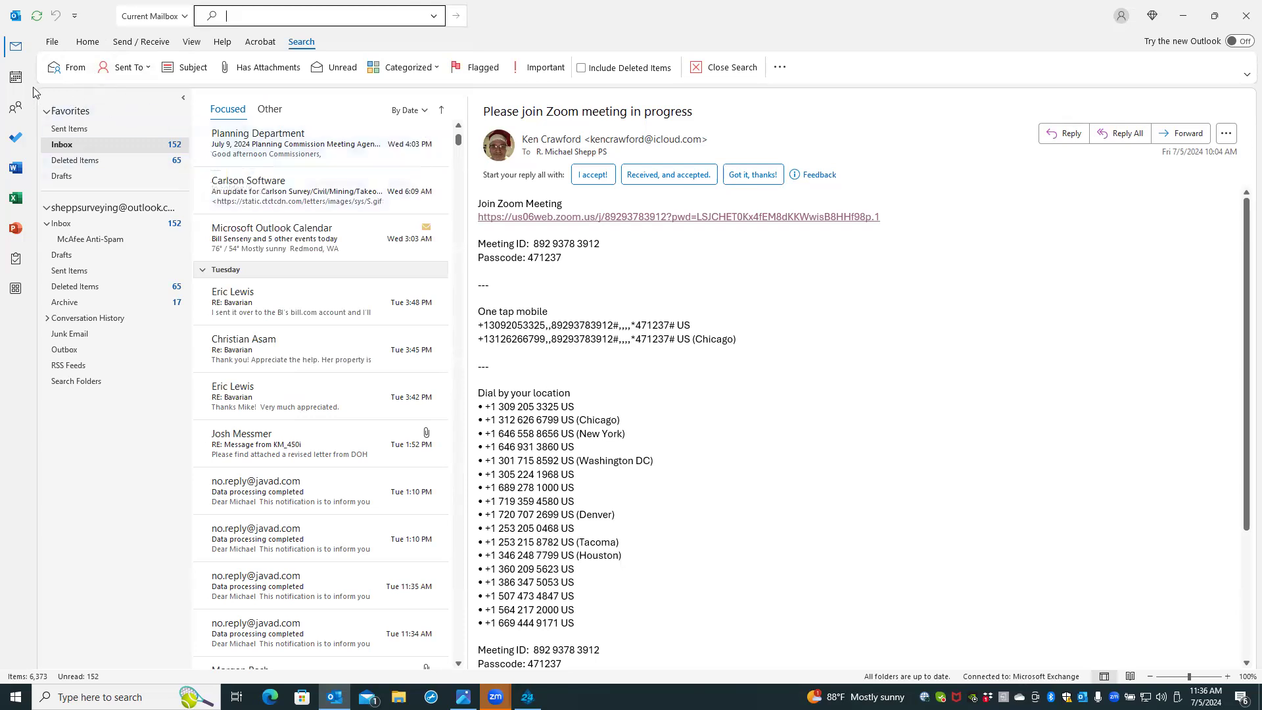
pyautogui.click(17, 47)
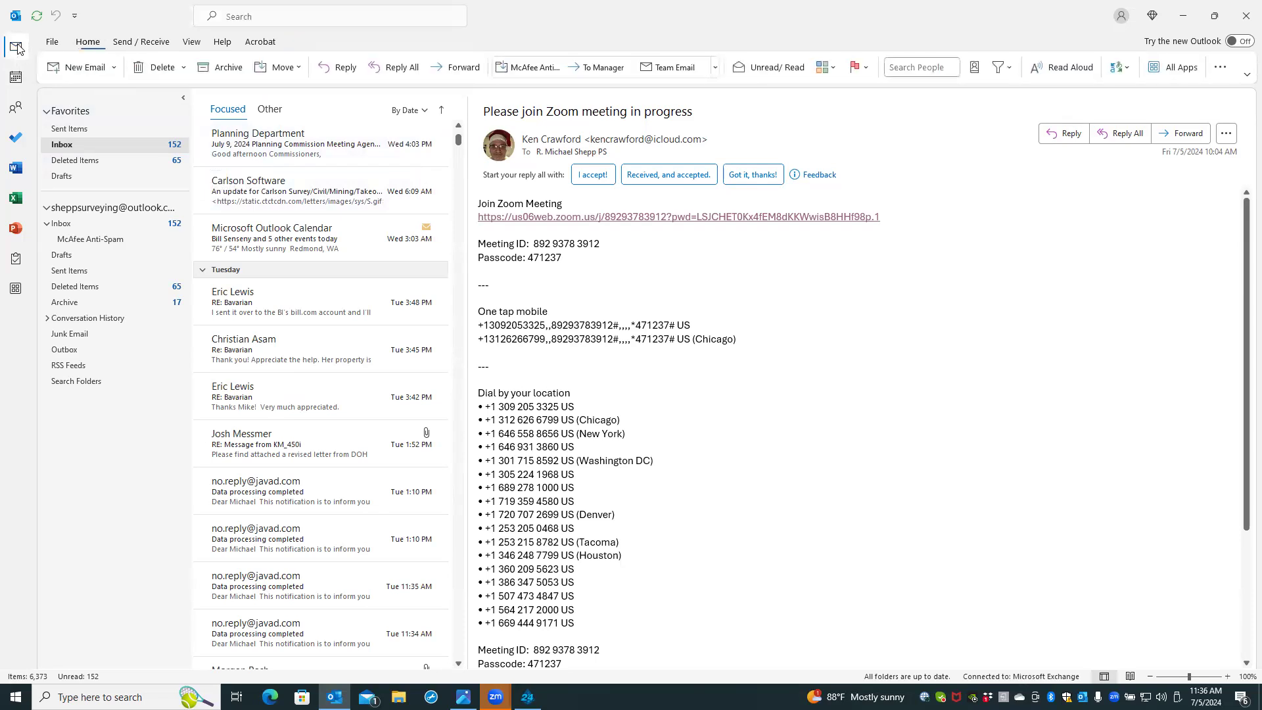
# Create a new email to the contact with the subject "TOPO" and attach the ACAD 2004 copy of the 24020 drawing
pyautogui.click(75, 67)
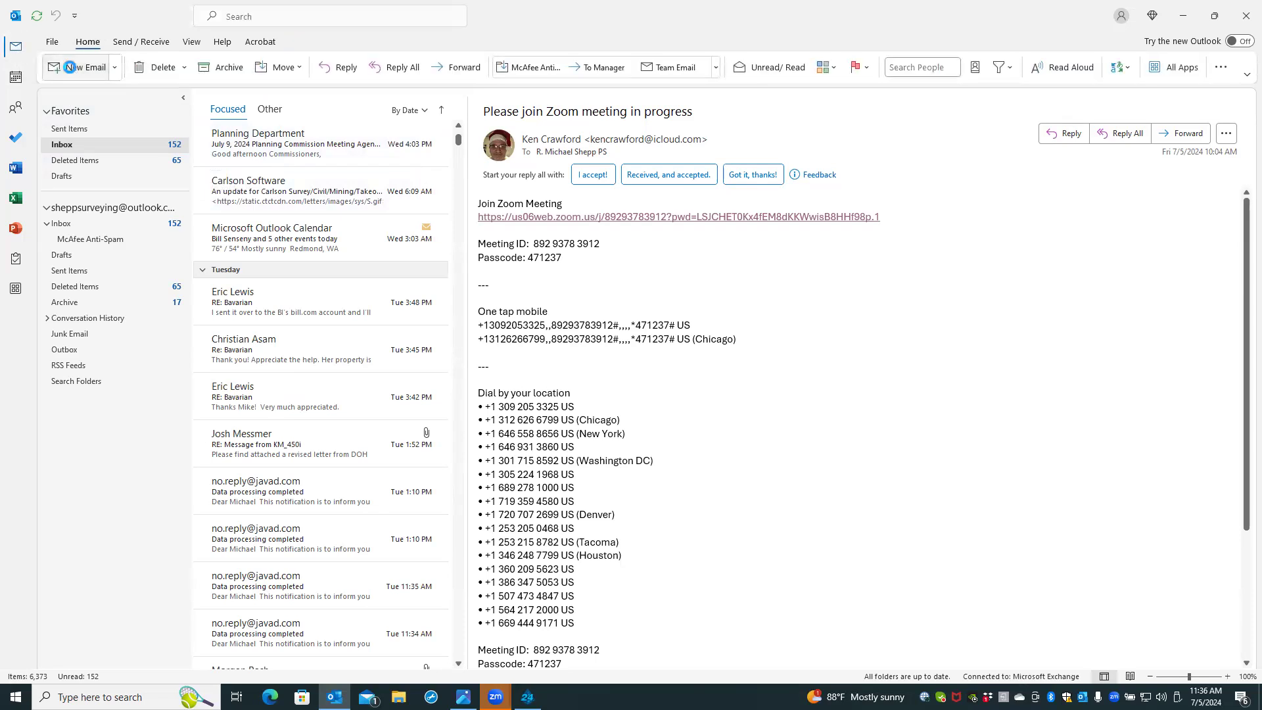
pyautogui.write('c')
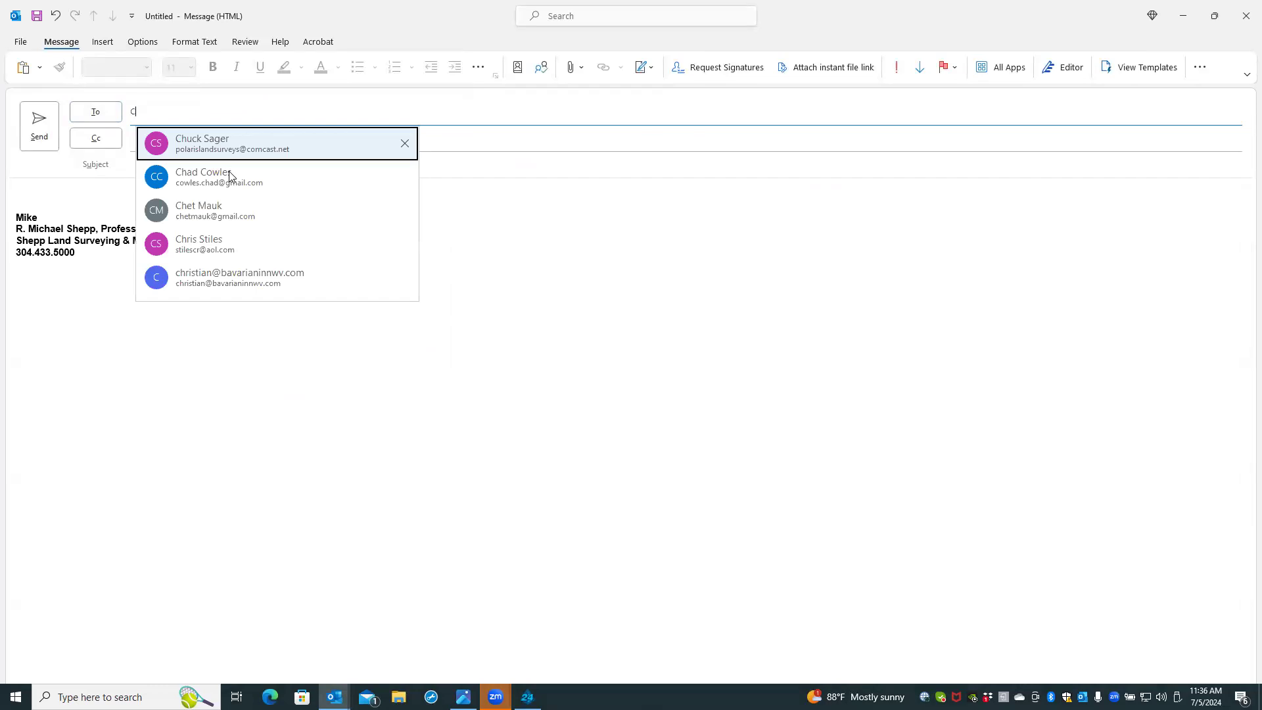
pyautogui.press('Return')
pyautogui.click(230, 171)
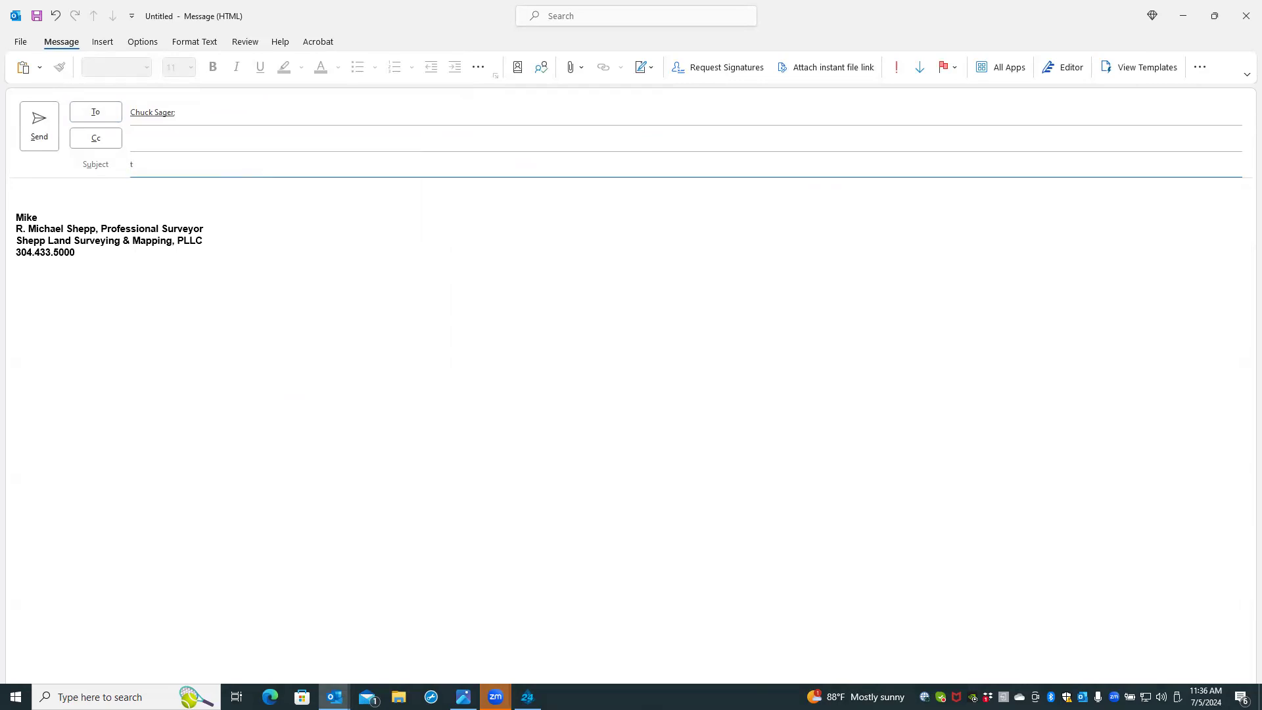
pyautogui.write('TOPO')
pyautogui.click(575, 71)
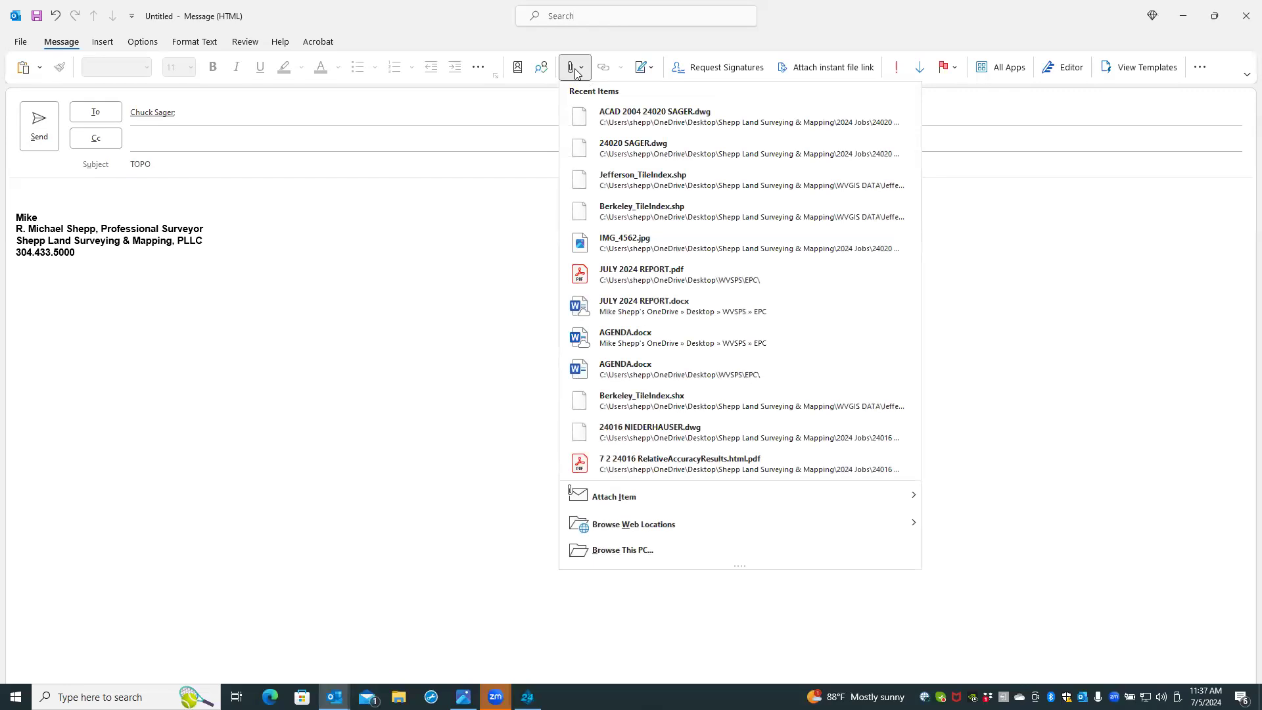
pyautogui.click(615, 117)
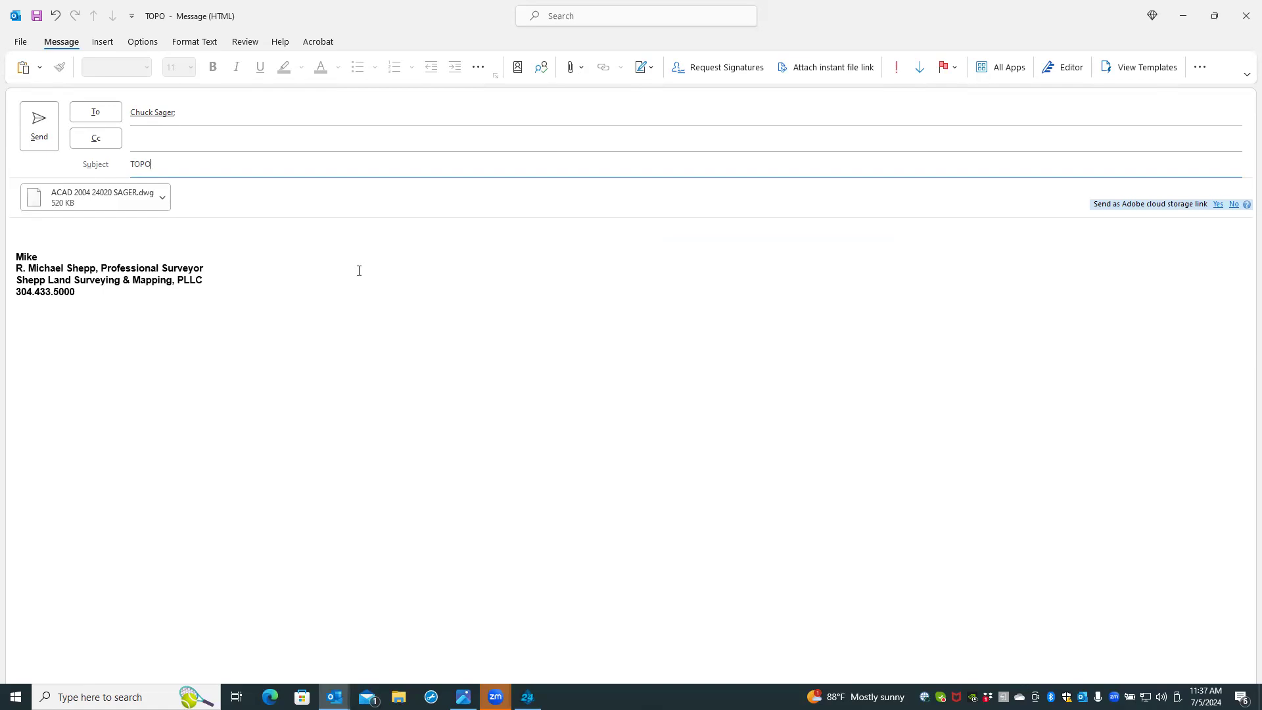
# Write a body greeting the contact by first name followed by "Try this." on a separate paragraph, and send the email
pyautogui.click(244, 228)
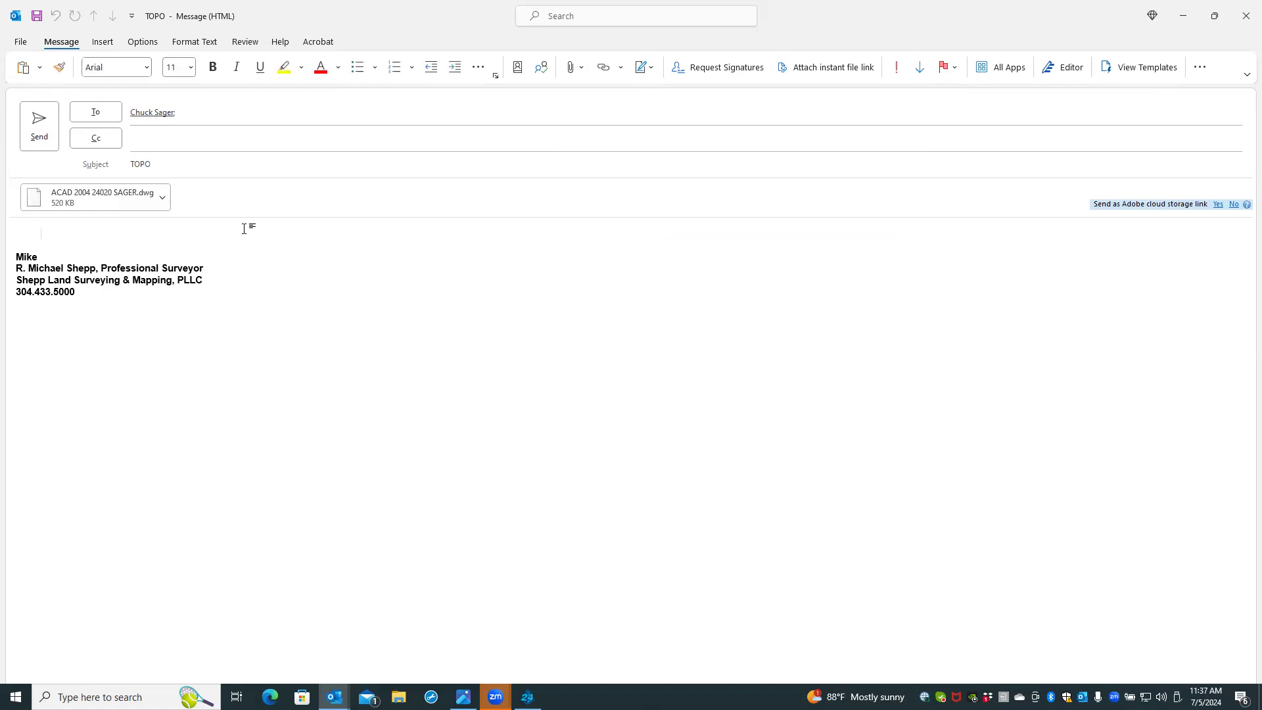
pyautogui.write('cHU')
pyautogui.press('BackSpace')
pyautogui.press('BackSpace')
pyautogui.press('BackSpace')
pyautogui.write('Chuck:')
pyautogui.press('Return')
pyautogui.press('Return')
pyautogui.write('Try this.')
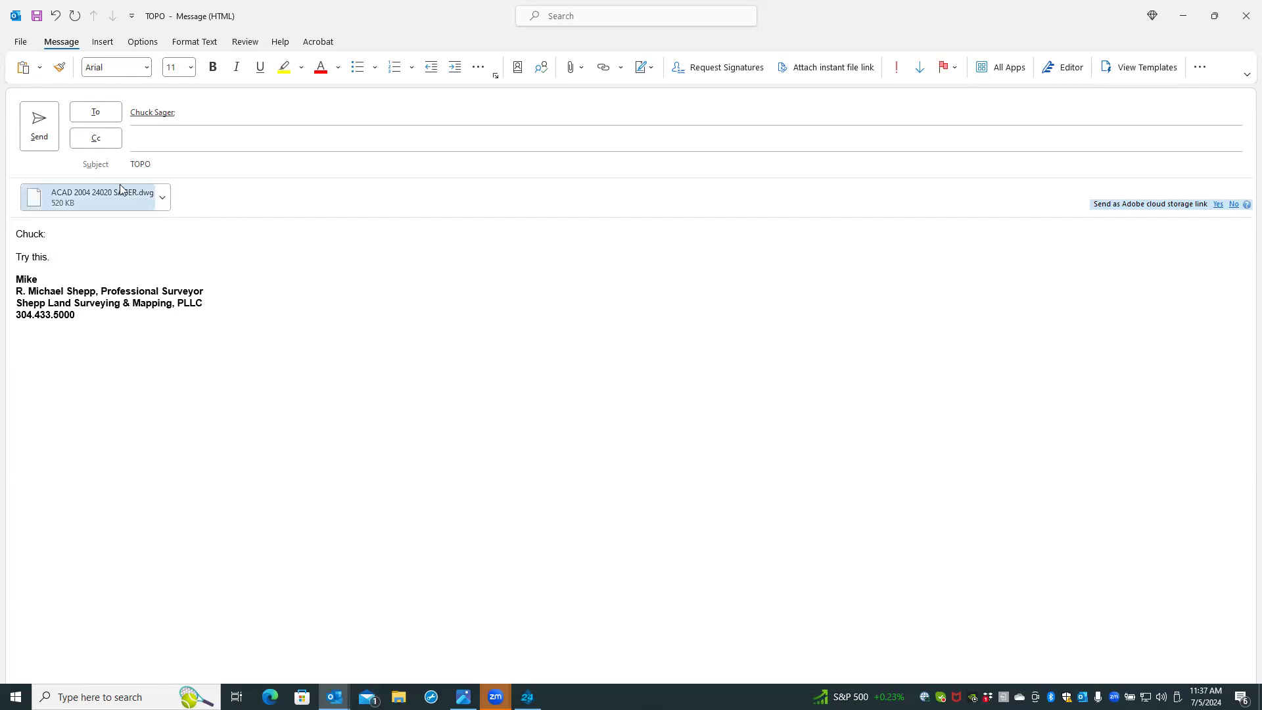
pyautogui.click(44, 129)
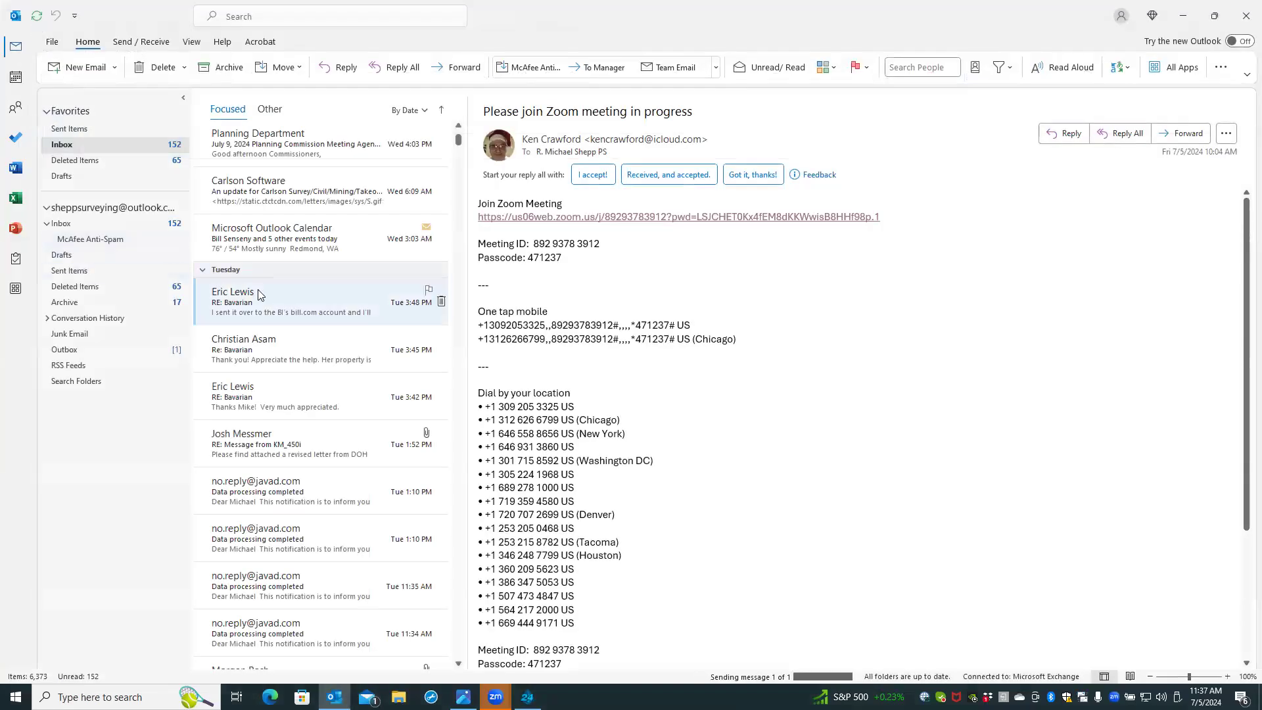
# Check the newest messages in the inbox, and minimize Outlook to return to the Carlson GIS start page
pyautogui.scroll(4, 260, 294)
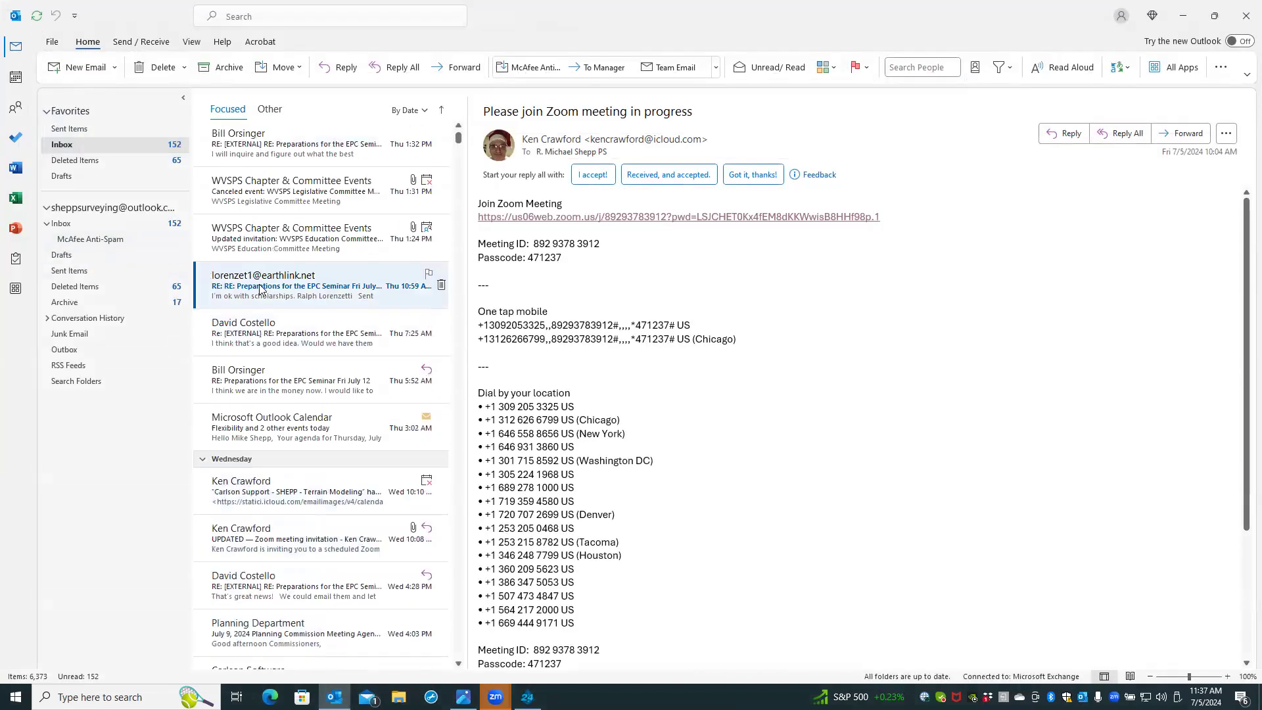
pyautogui.scroll(3, 260, 290)
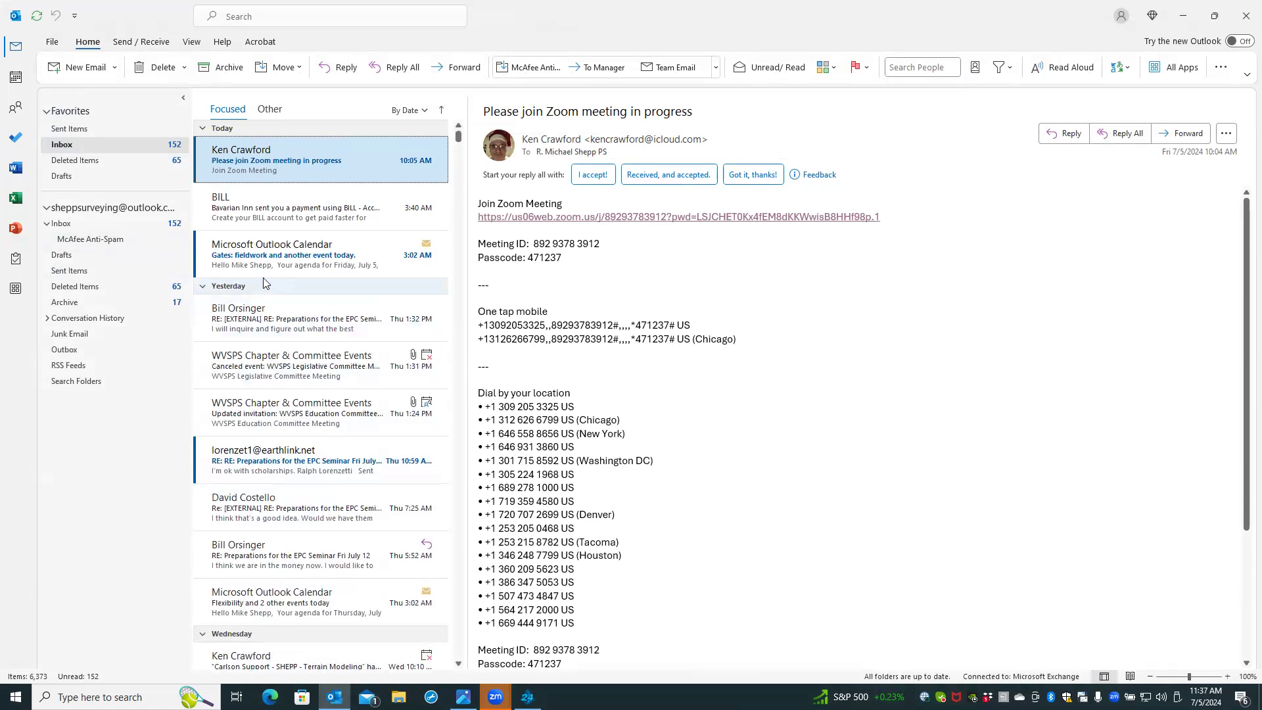
pyautogui.hotkey('alt', 's')
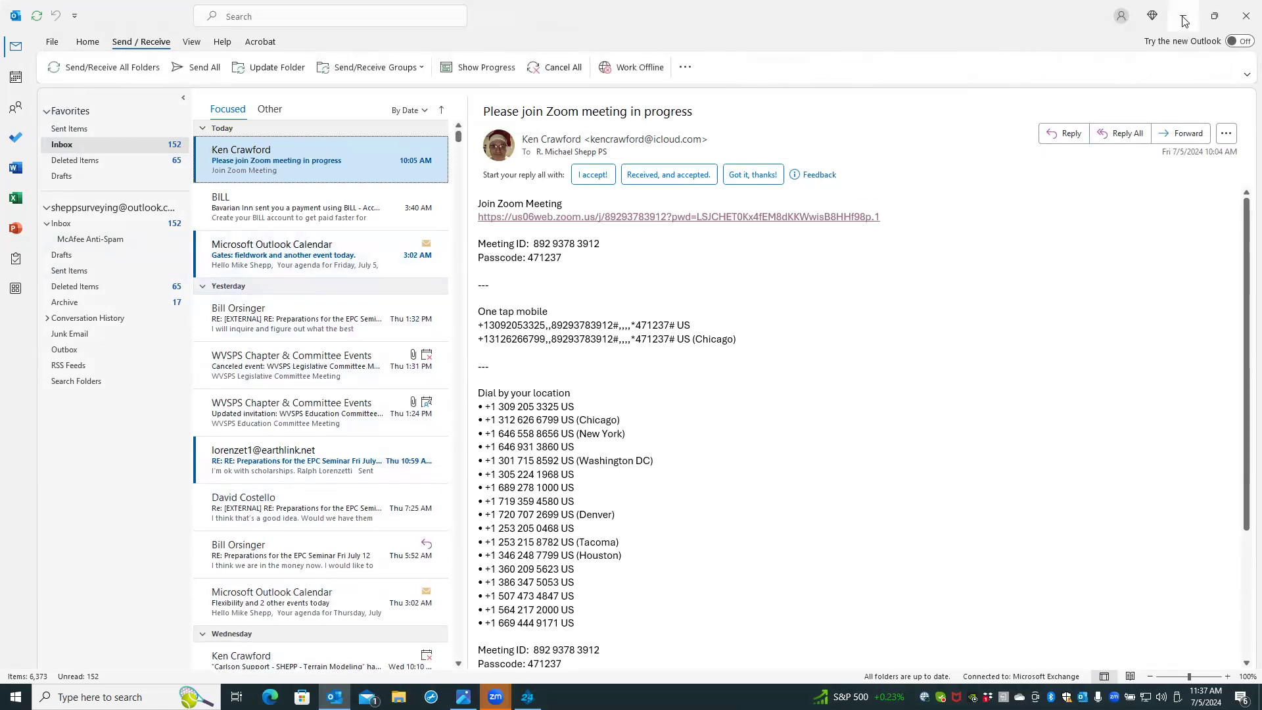
pyautogui.click(1183, 21)
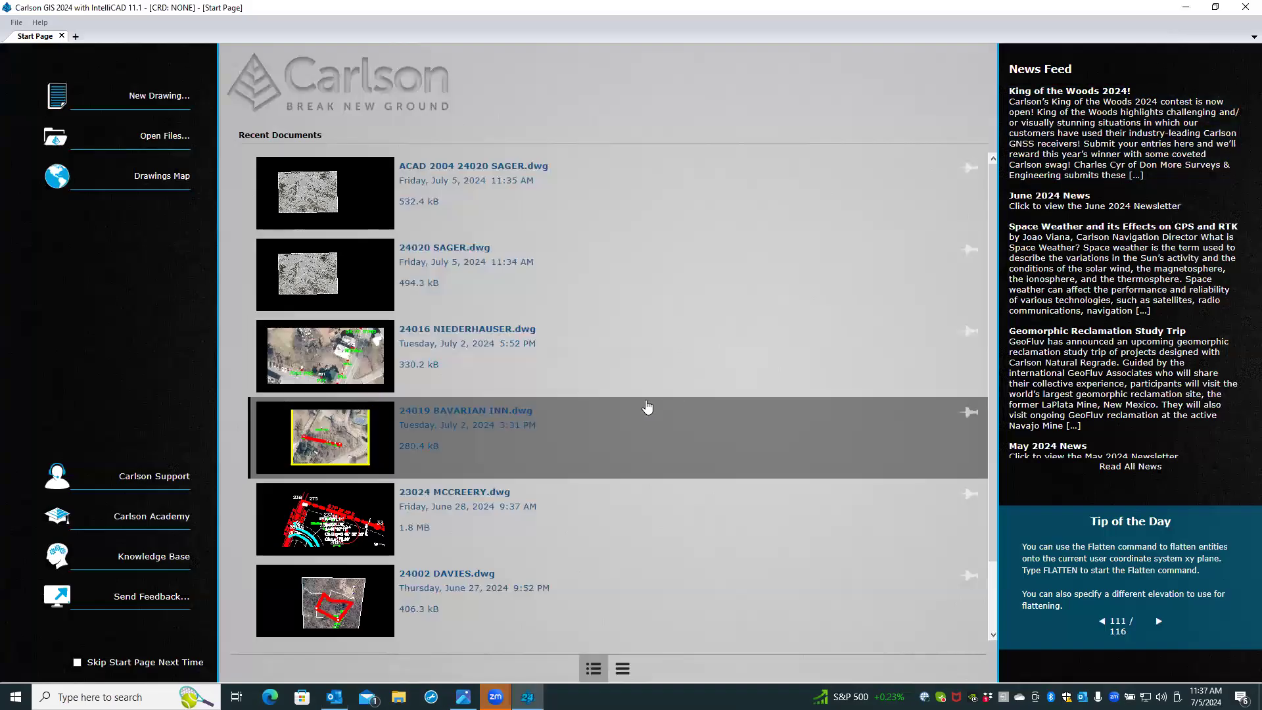